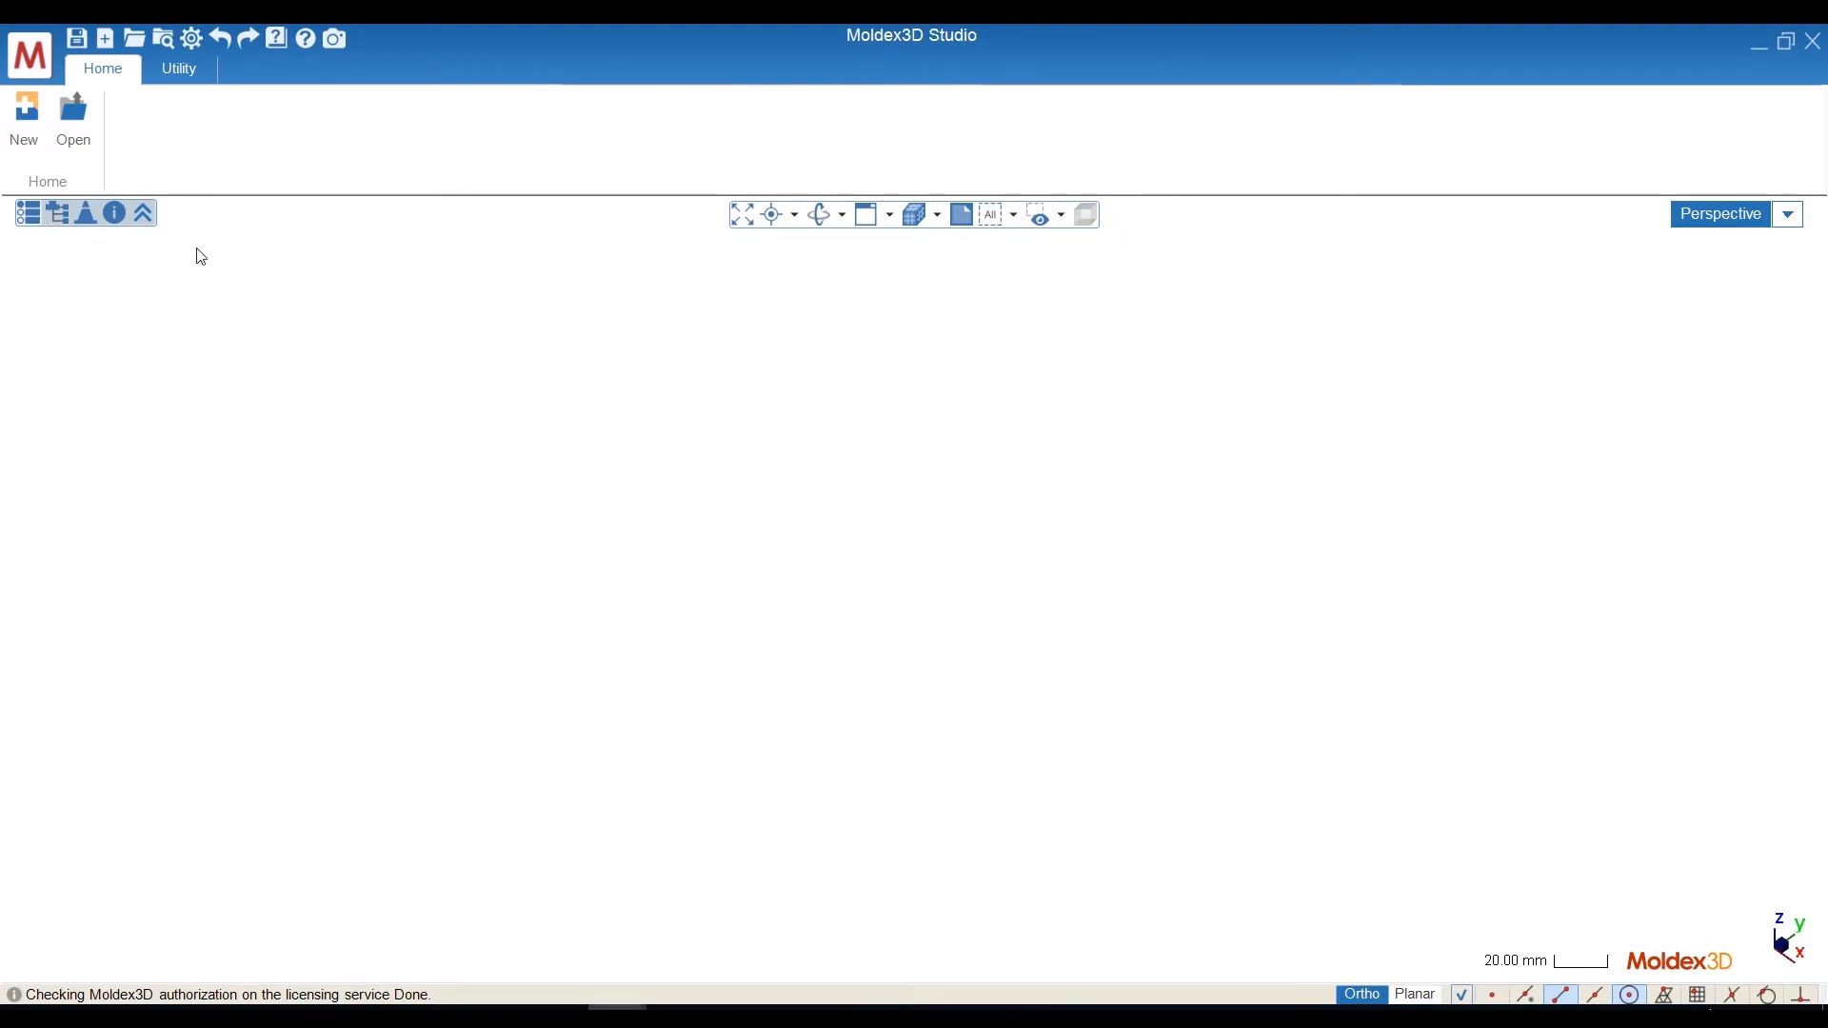
Create the project MDXProject20190618 on the desktop and set its molding type to Compression Molding.
click(27, 124)
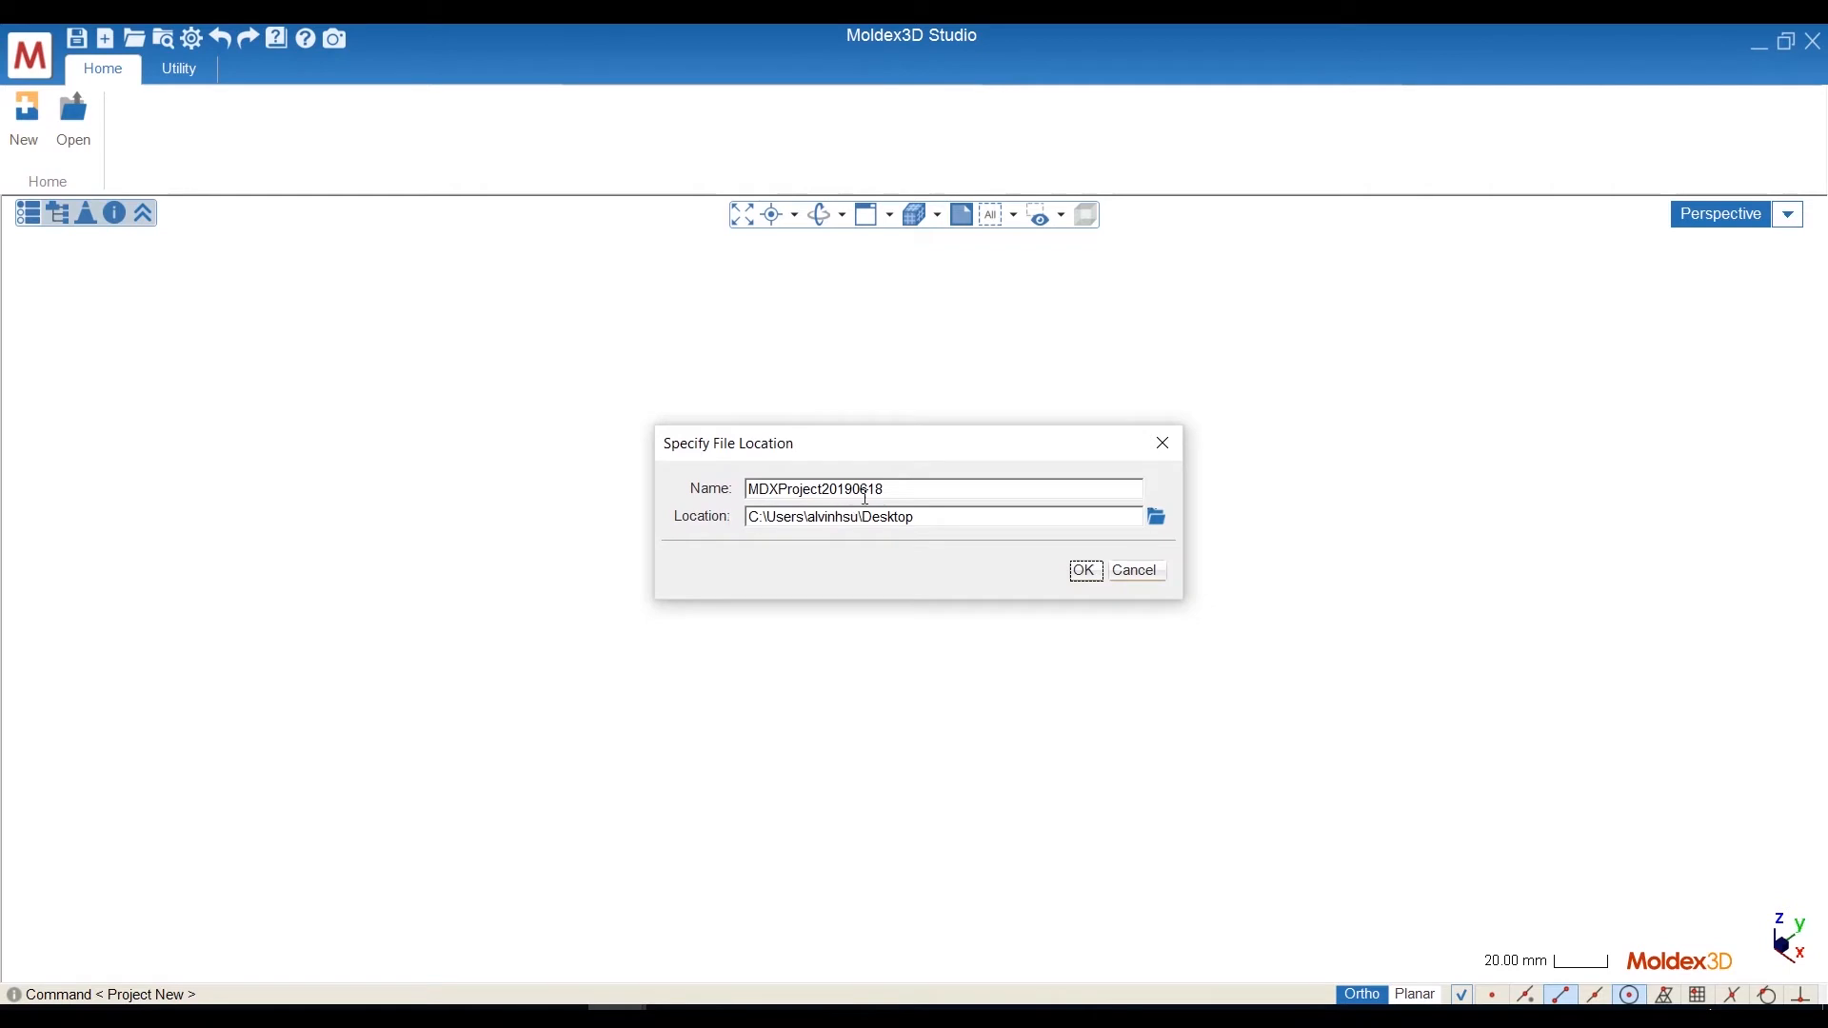
drag(891, 489, 716, 512)
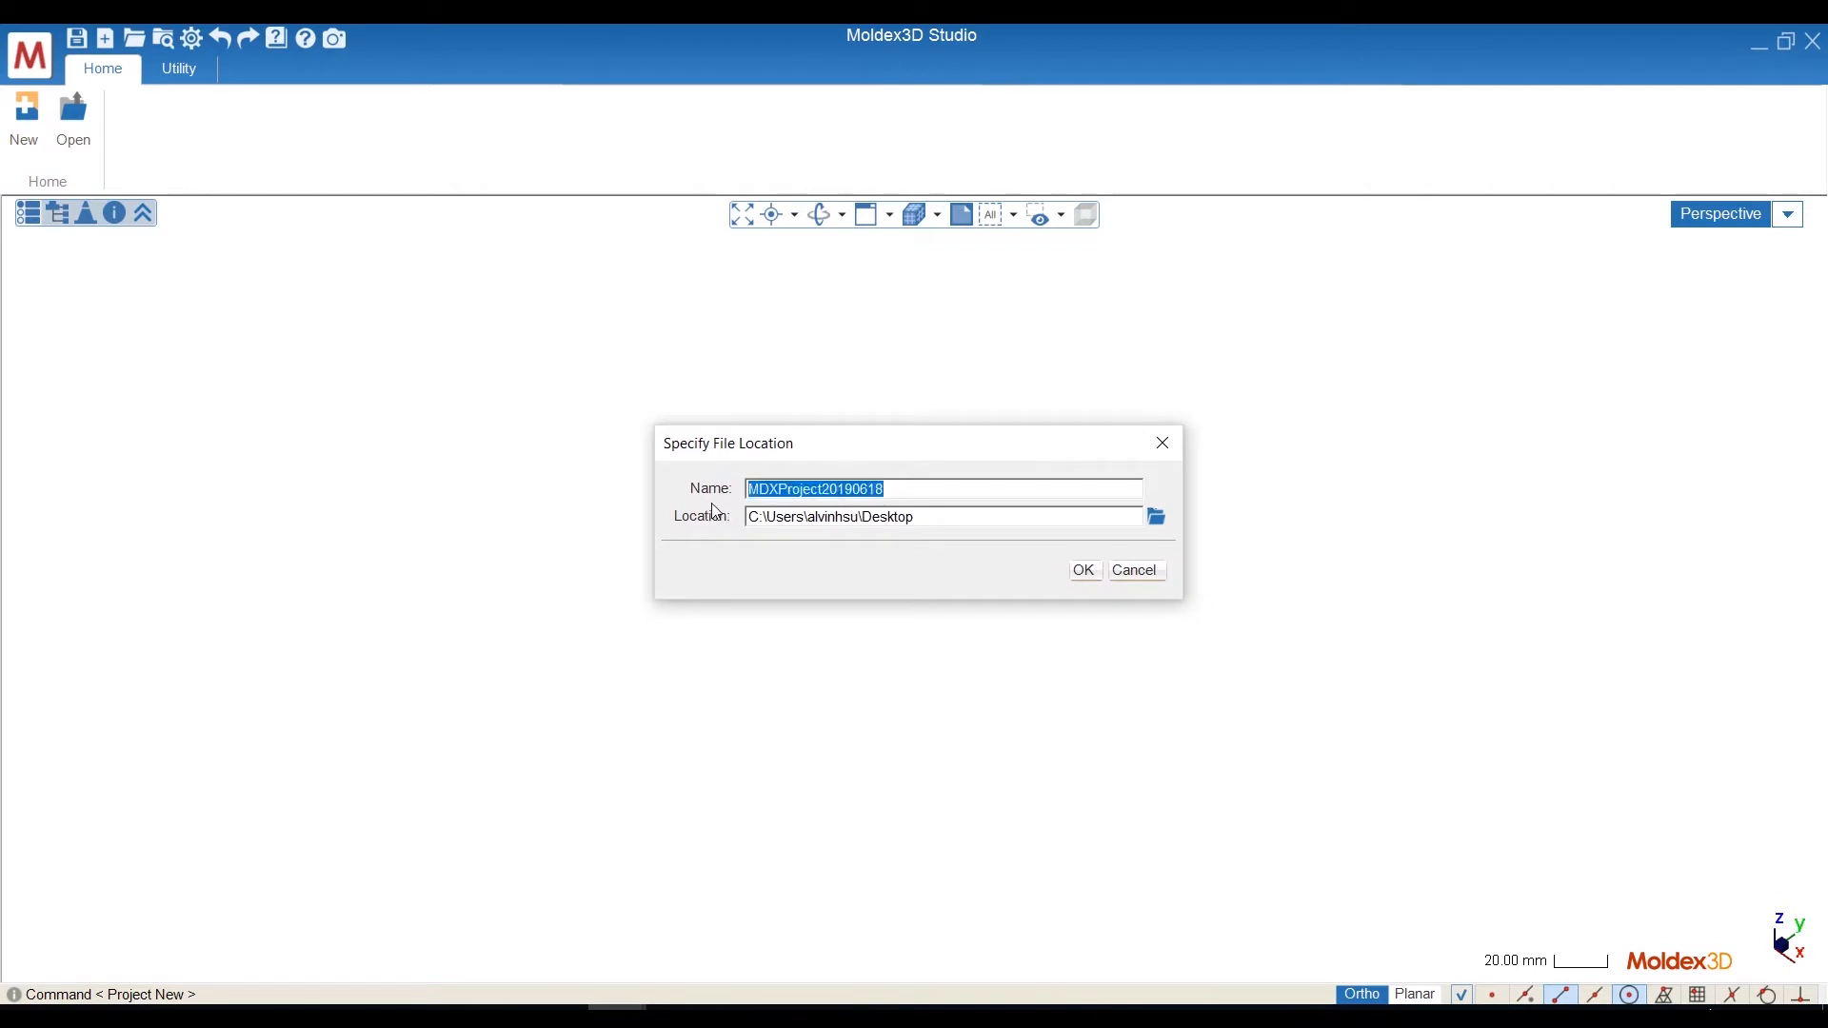
drag(924, 520, 734, 523)
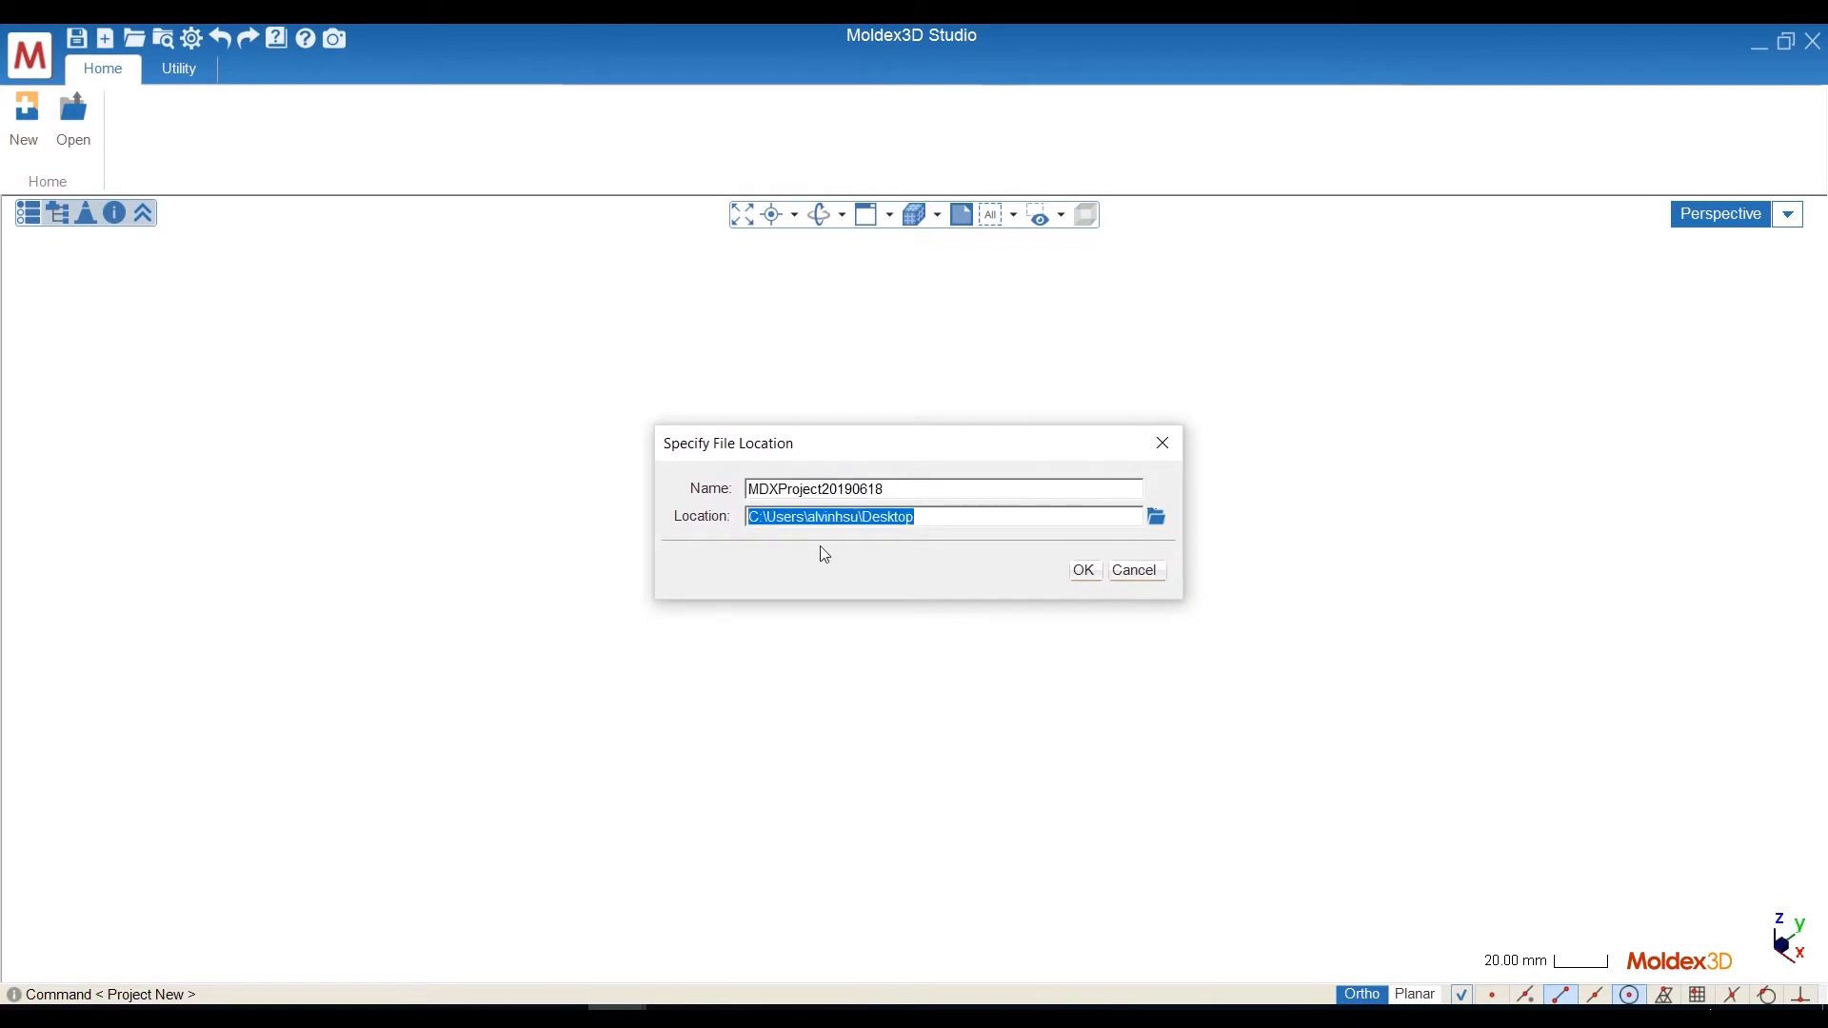
click(1084, 570)
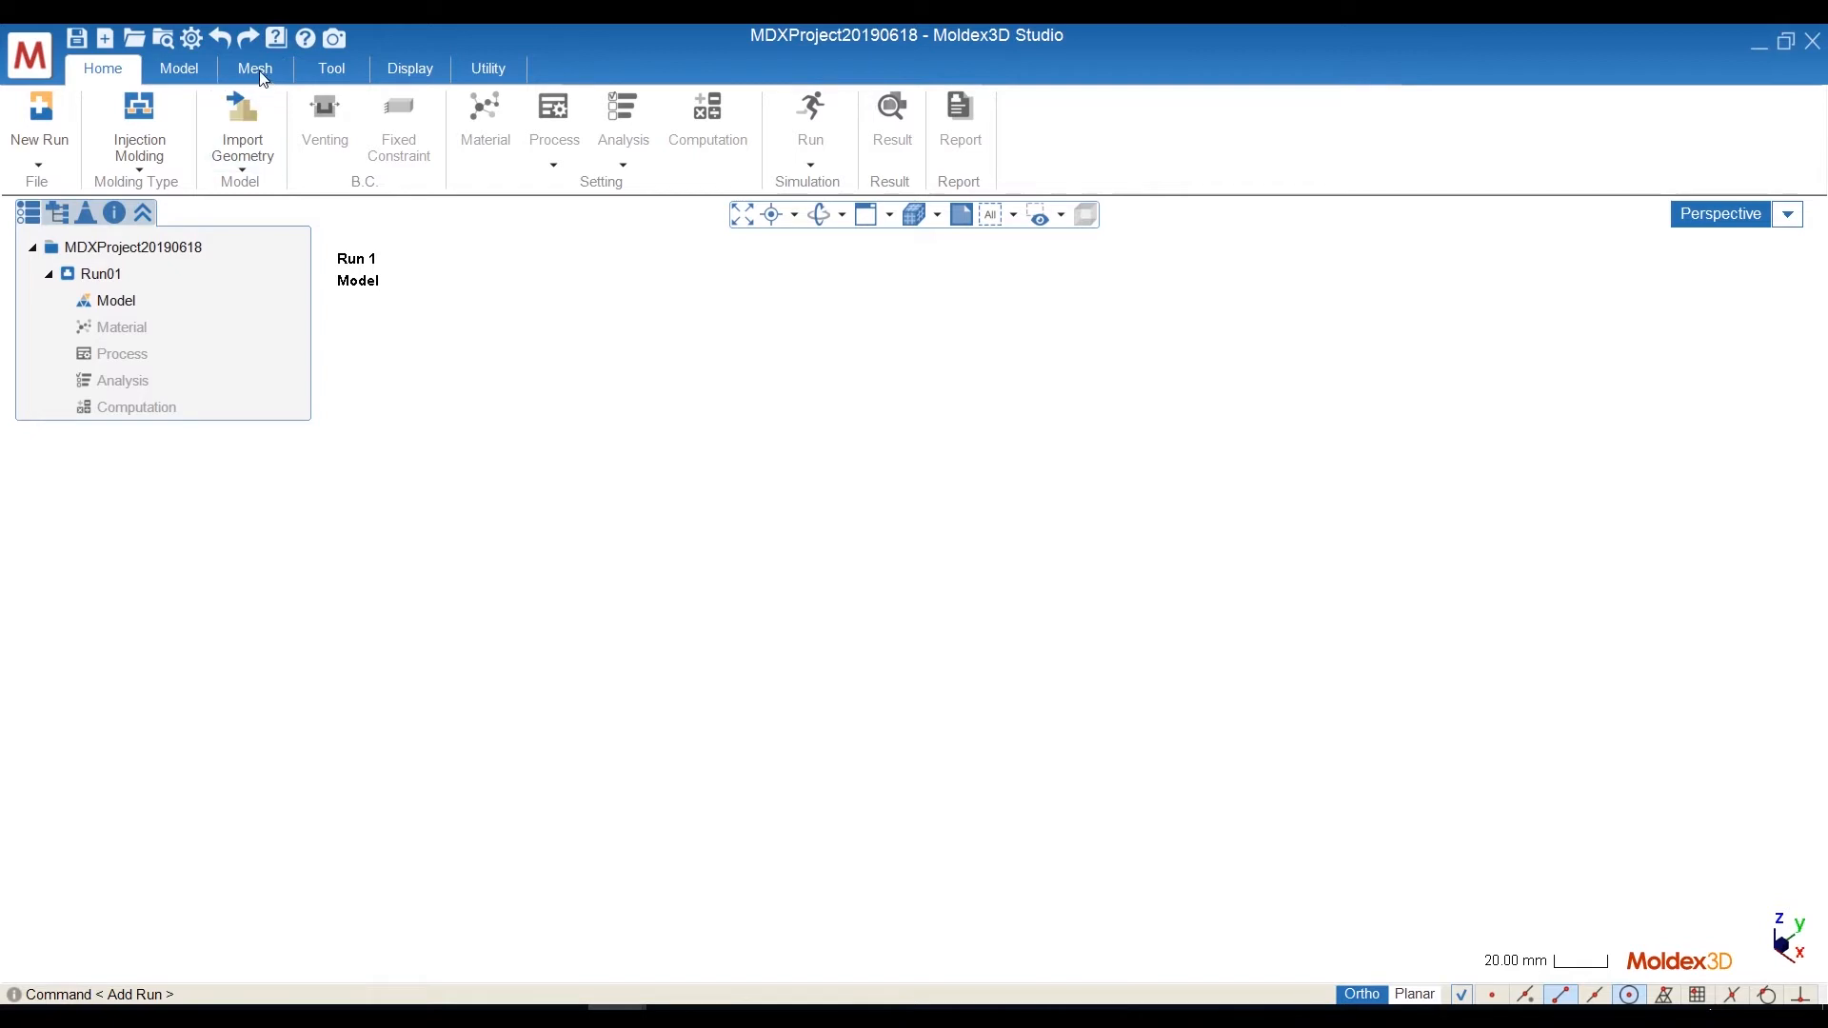
click(141, 158)
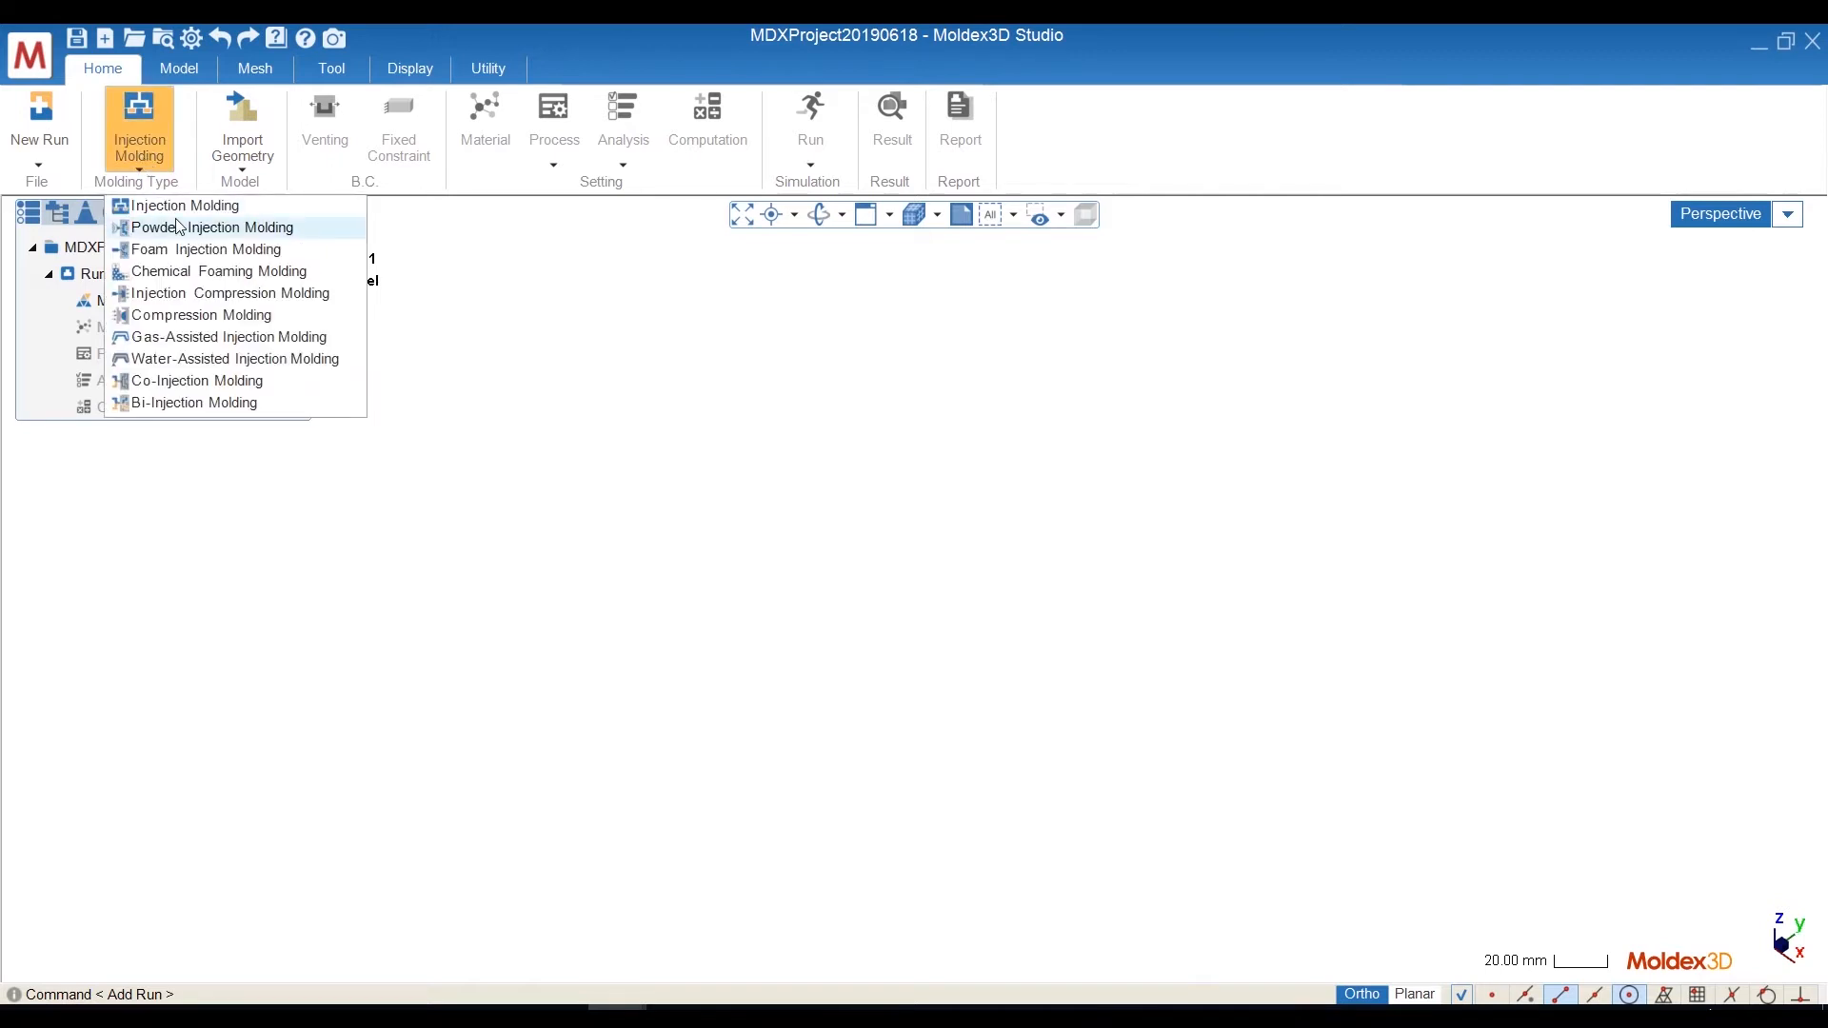
click(193, 317)
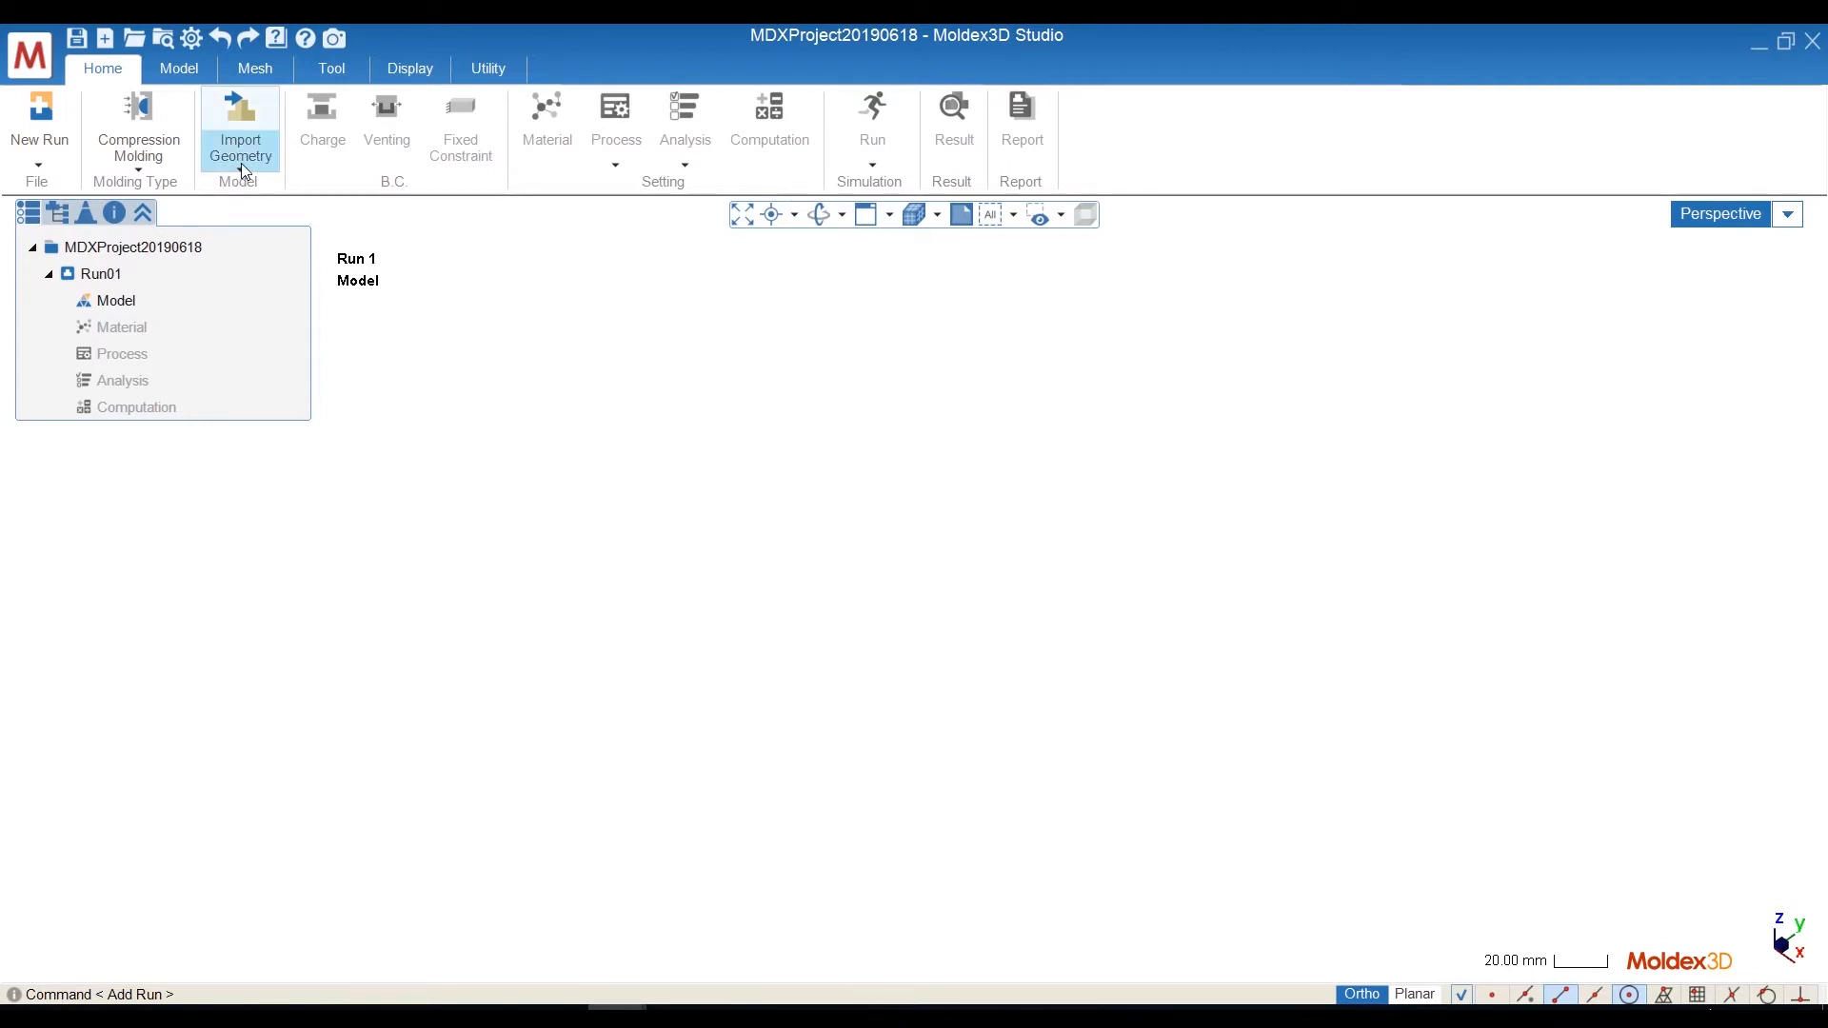
Import the cover geometry from the desktop with the standard import, without Auto Heal.
click(183, 73)
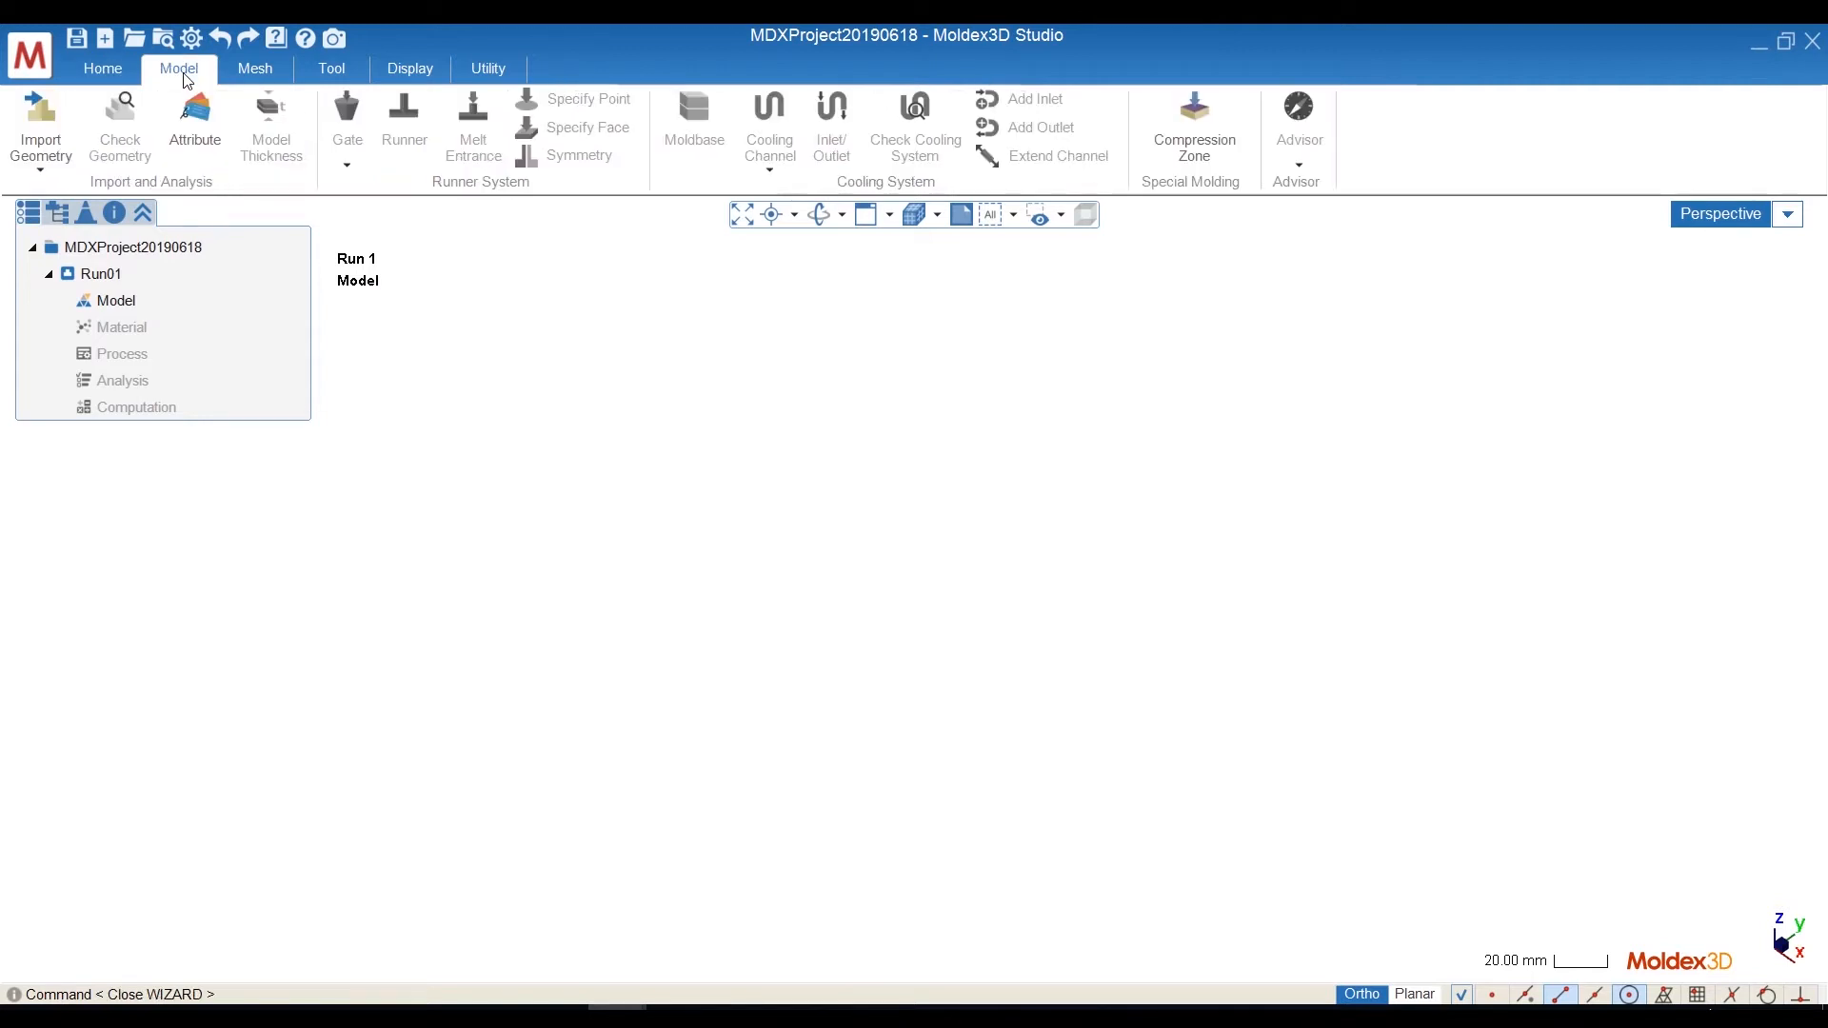
click(45, 167)
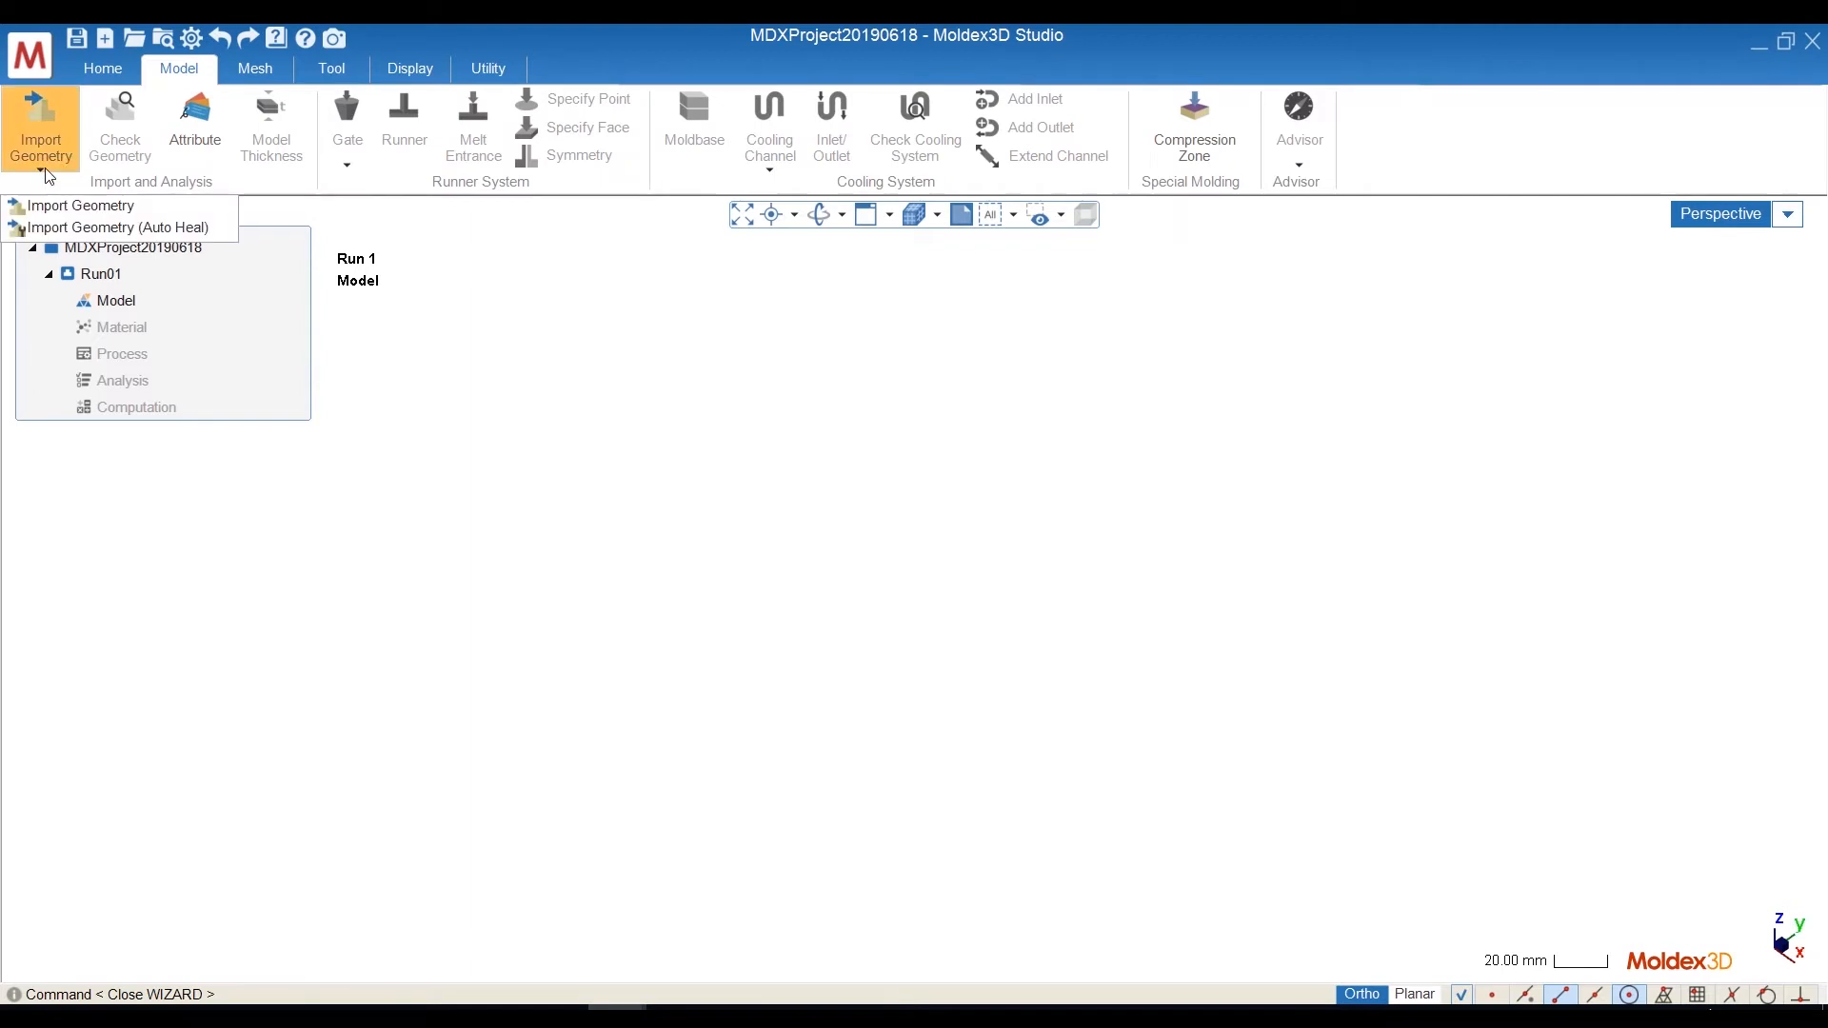
click(103, 209)
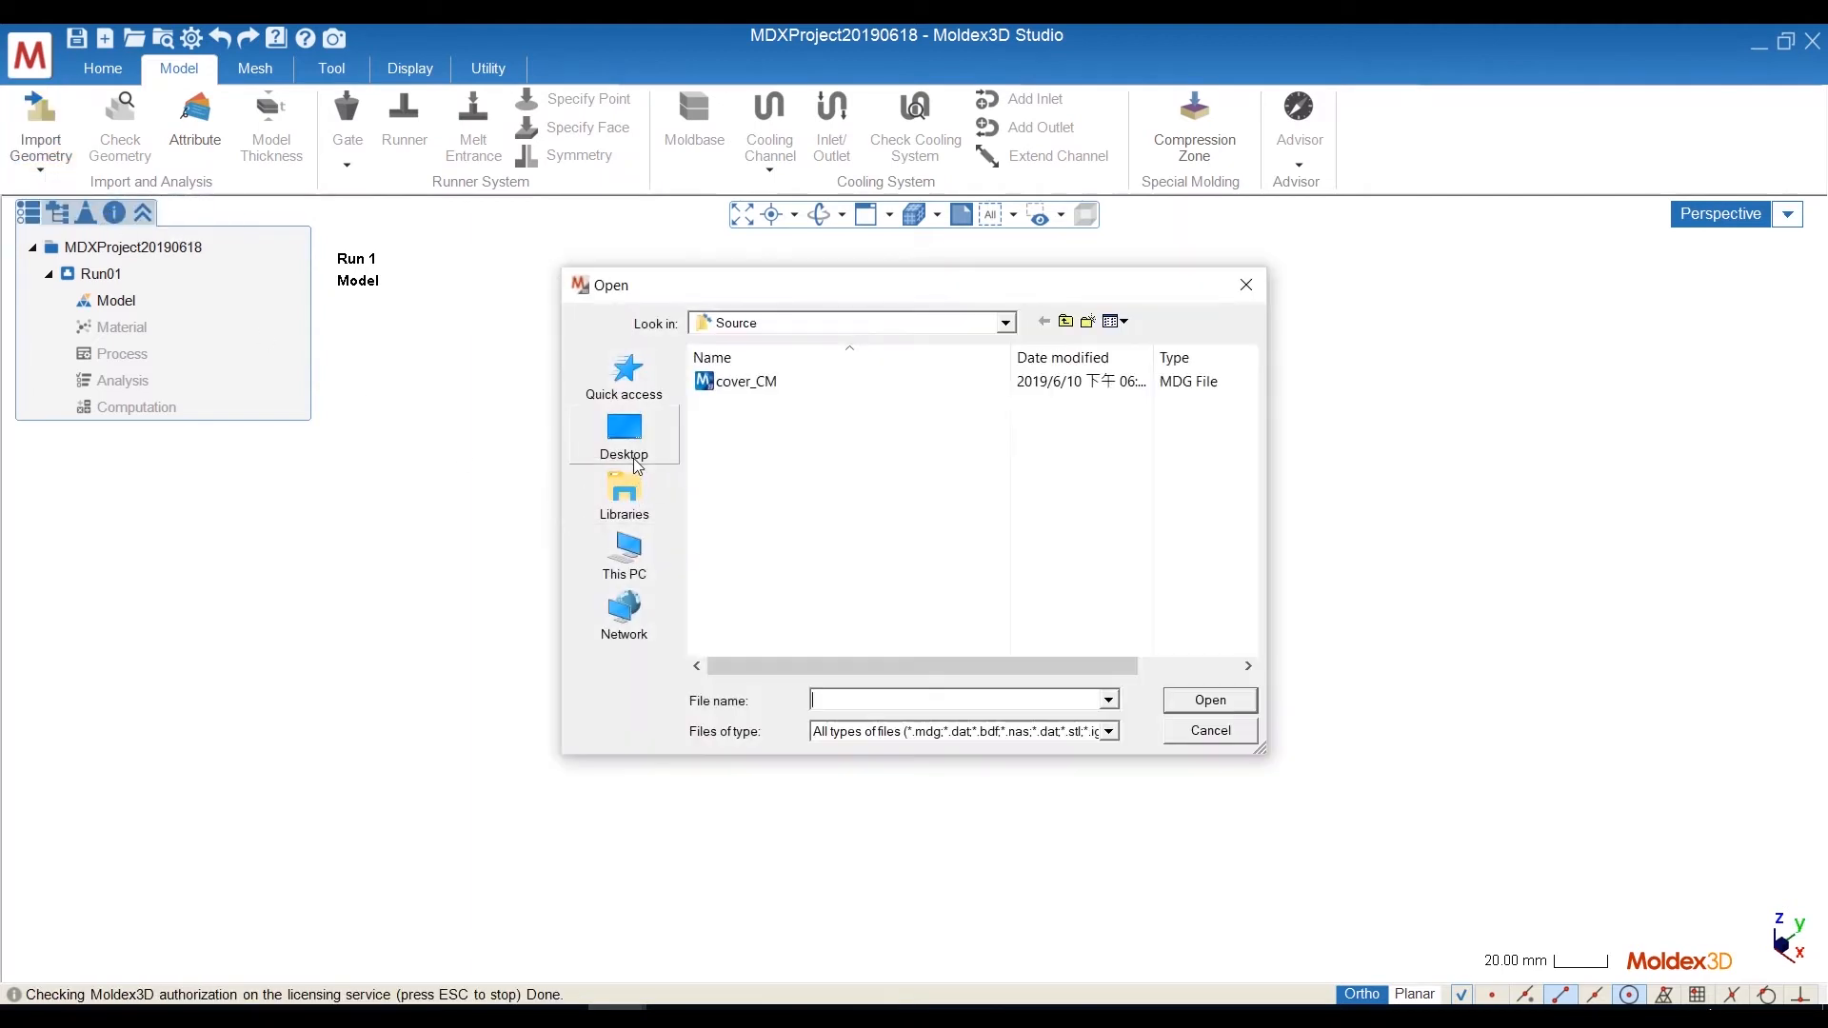
click(635, 465)
double_click(1016, 625)
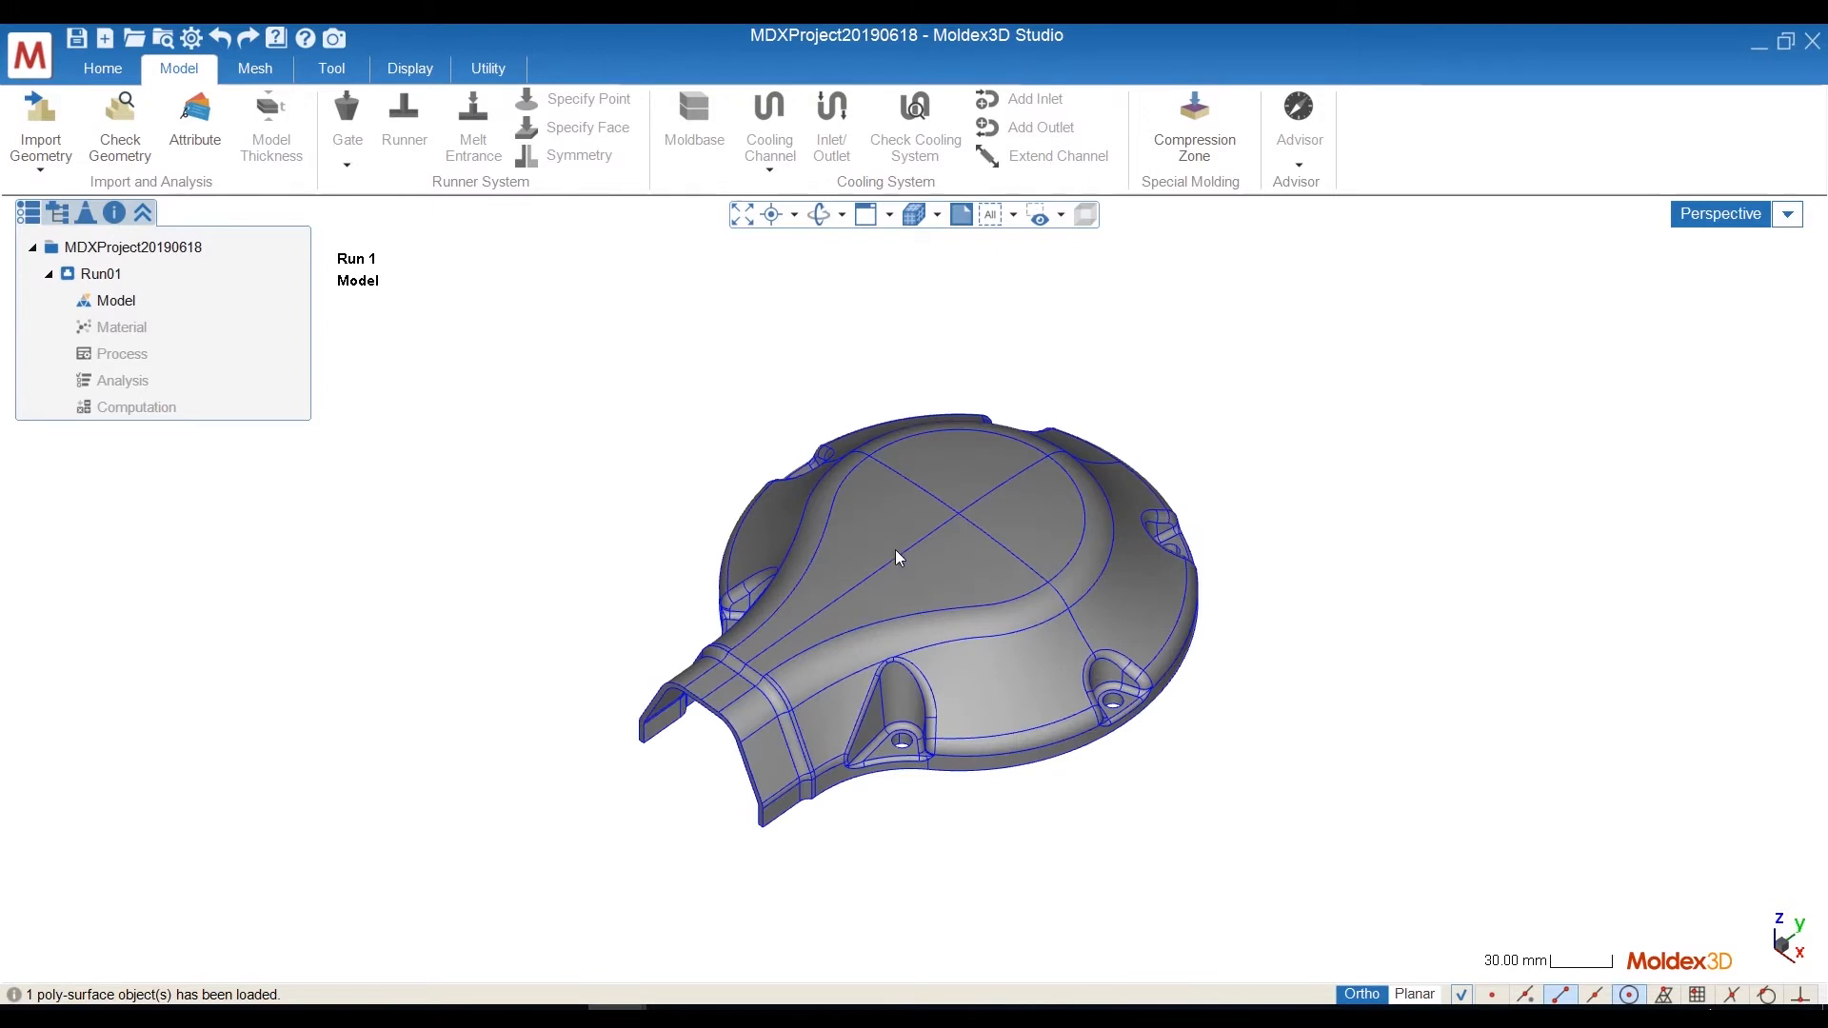
Assign the Part attribute to the imported cover body.
click(908, 540)
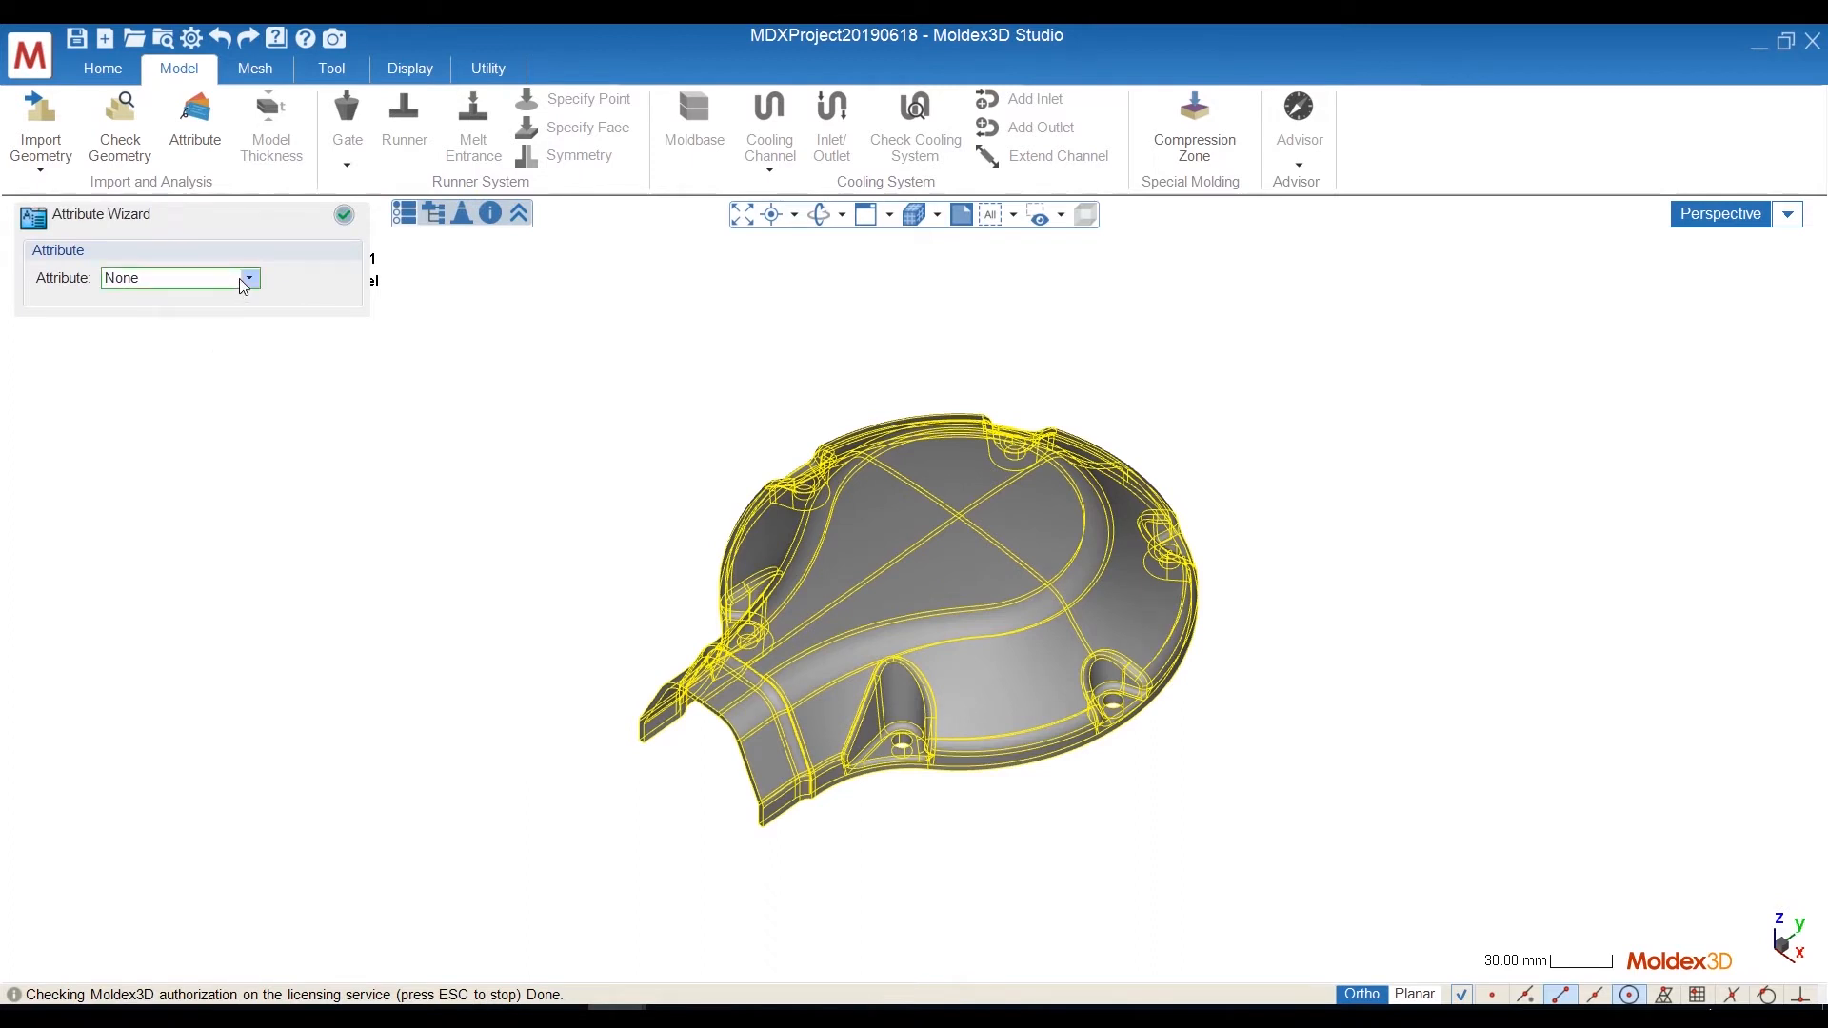
click(250, 279)
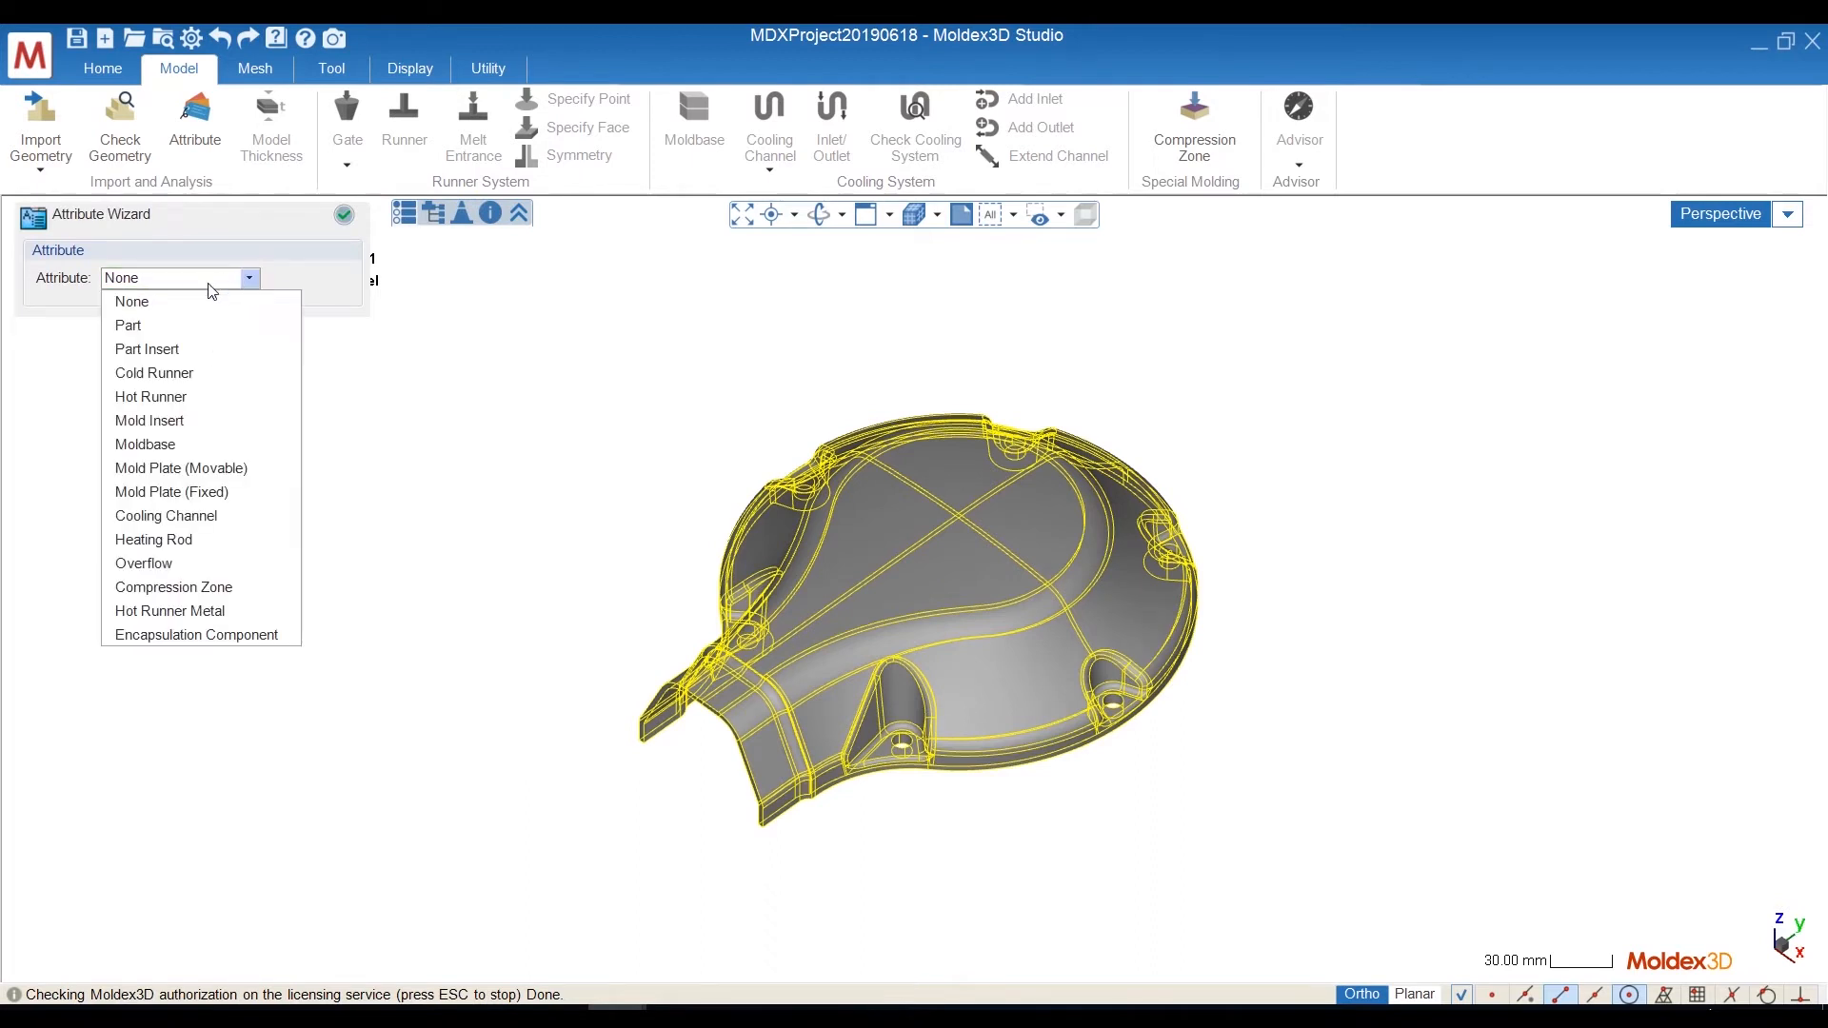
click(153, 328)
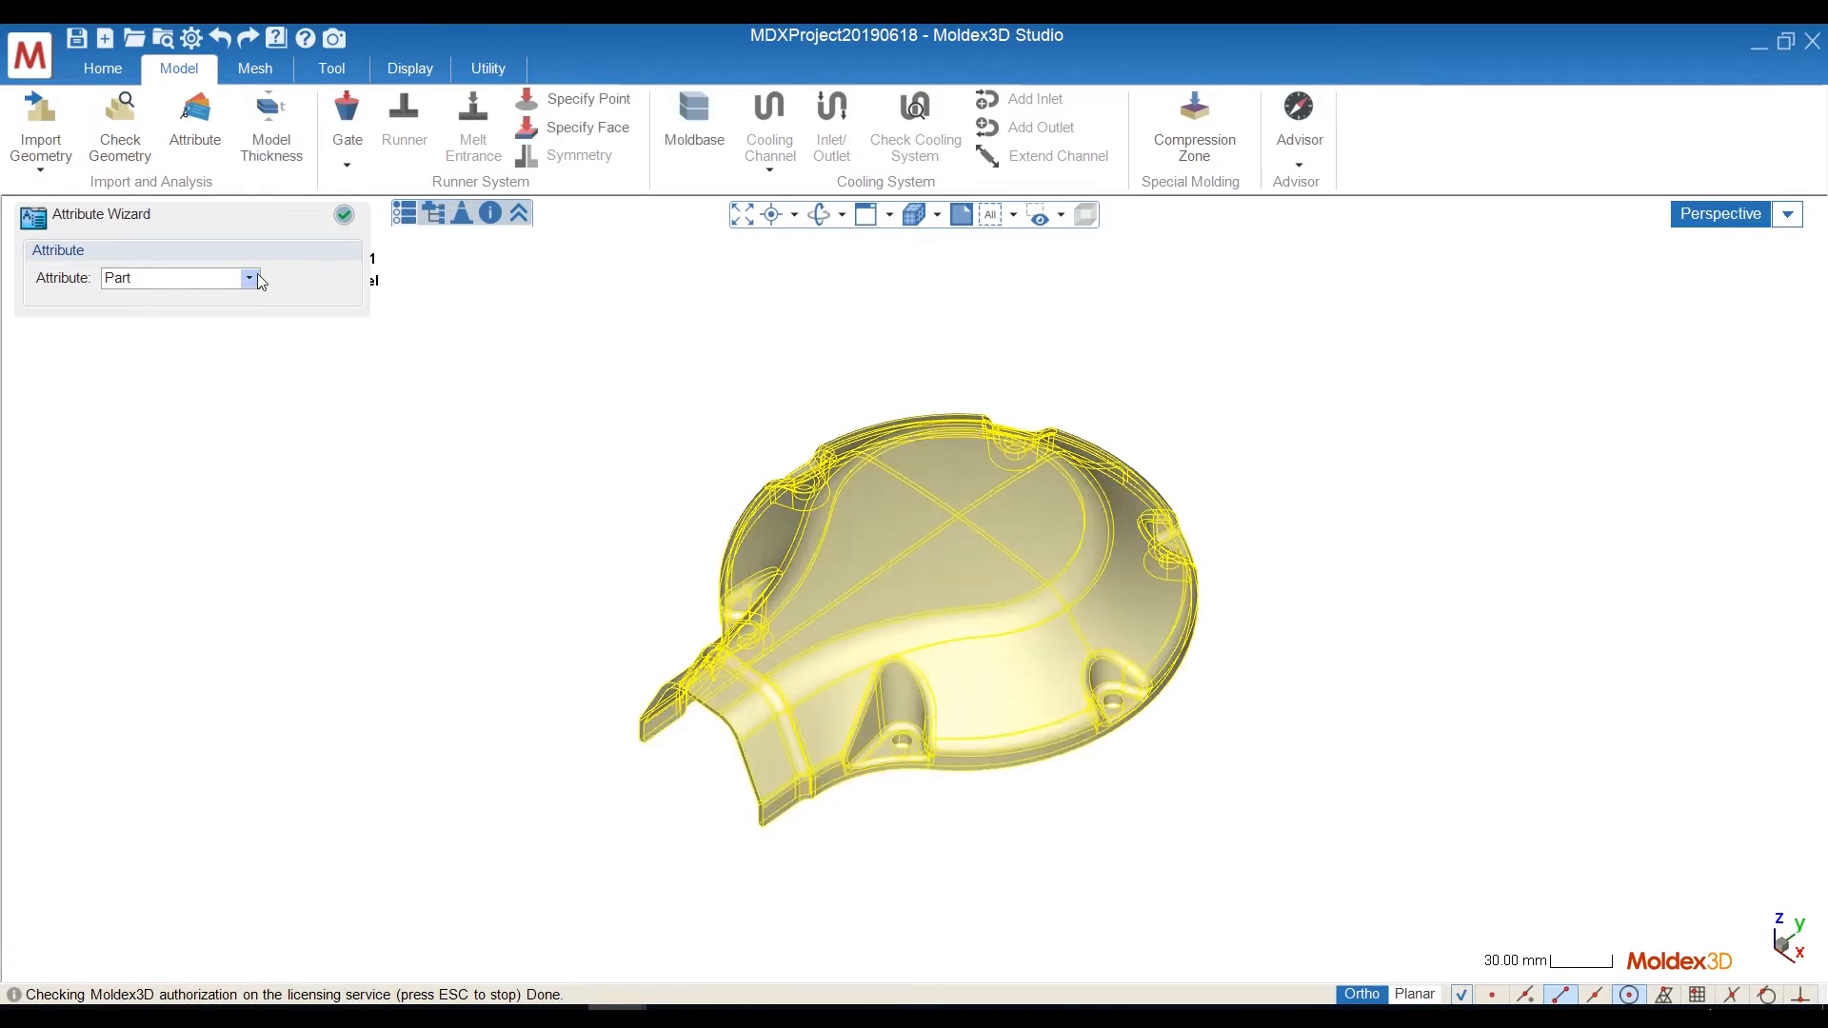
click(348, 222)
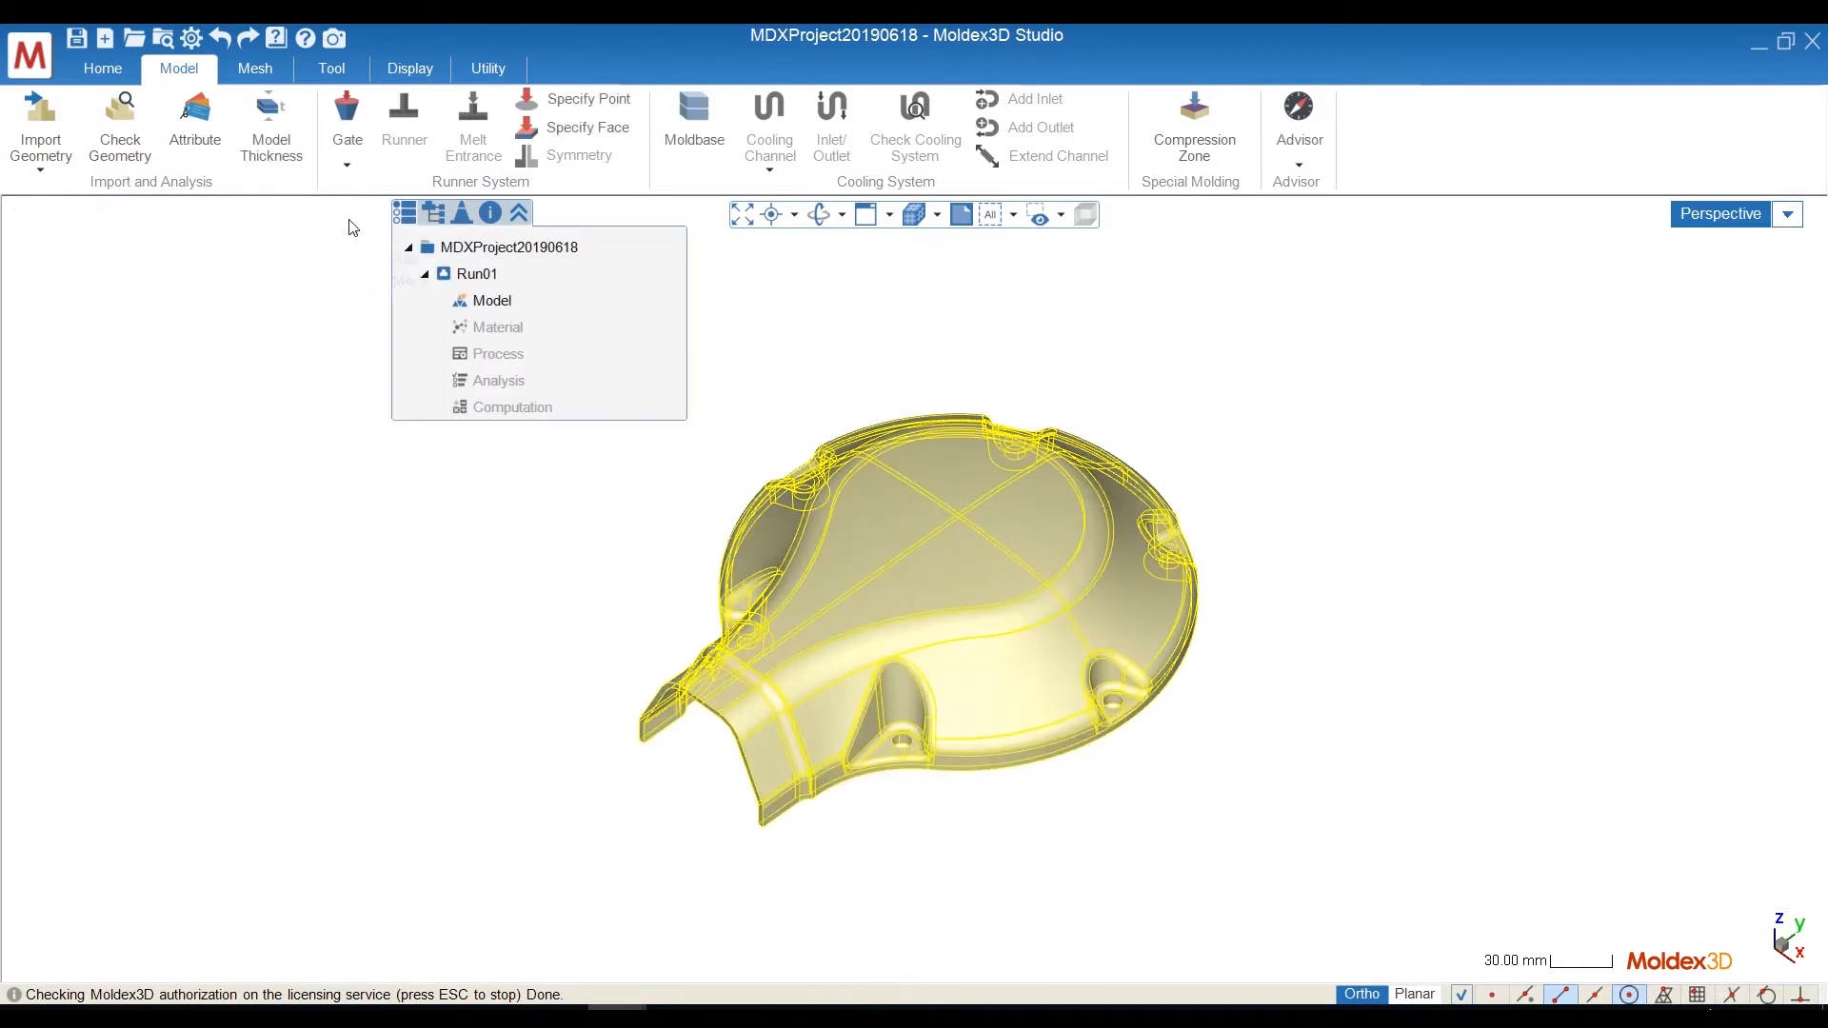
Start a compression zone on the cover and set its stroke to 30.
scroll(973, 499, up, 3)
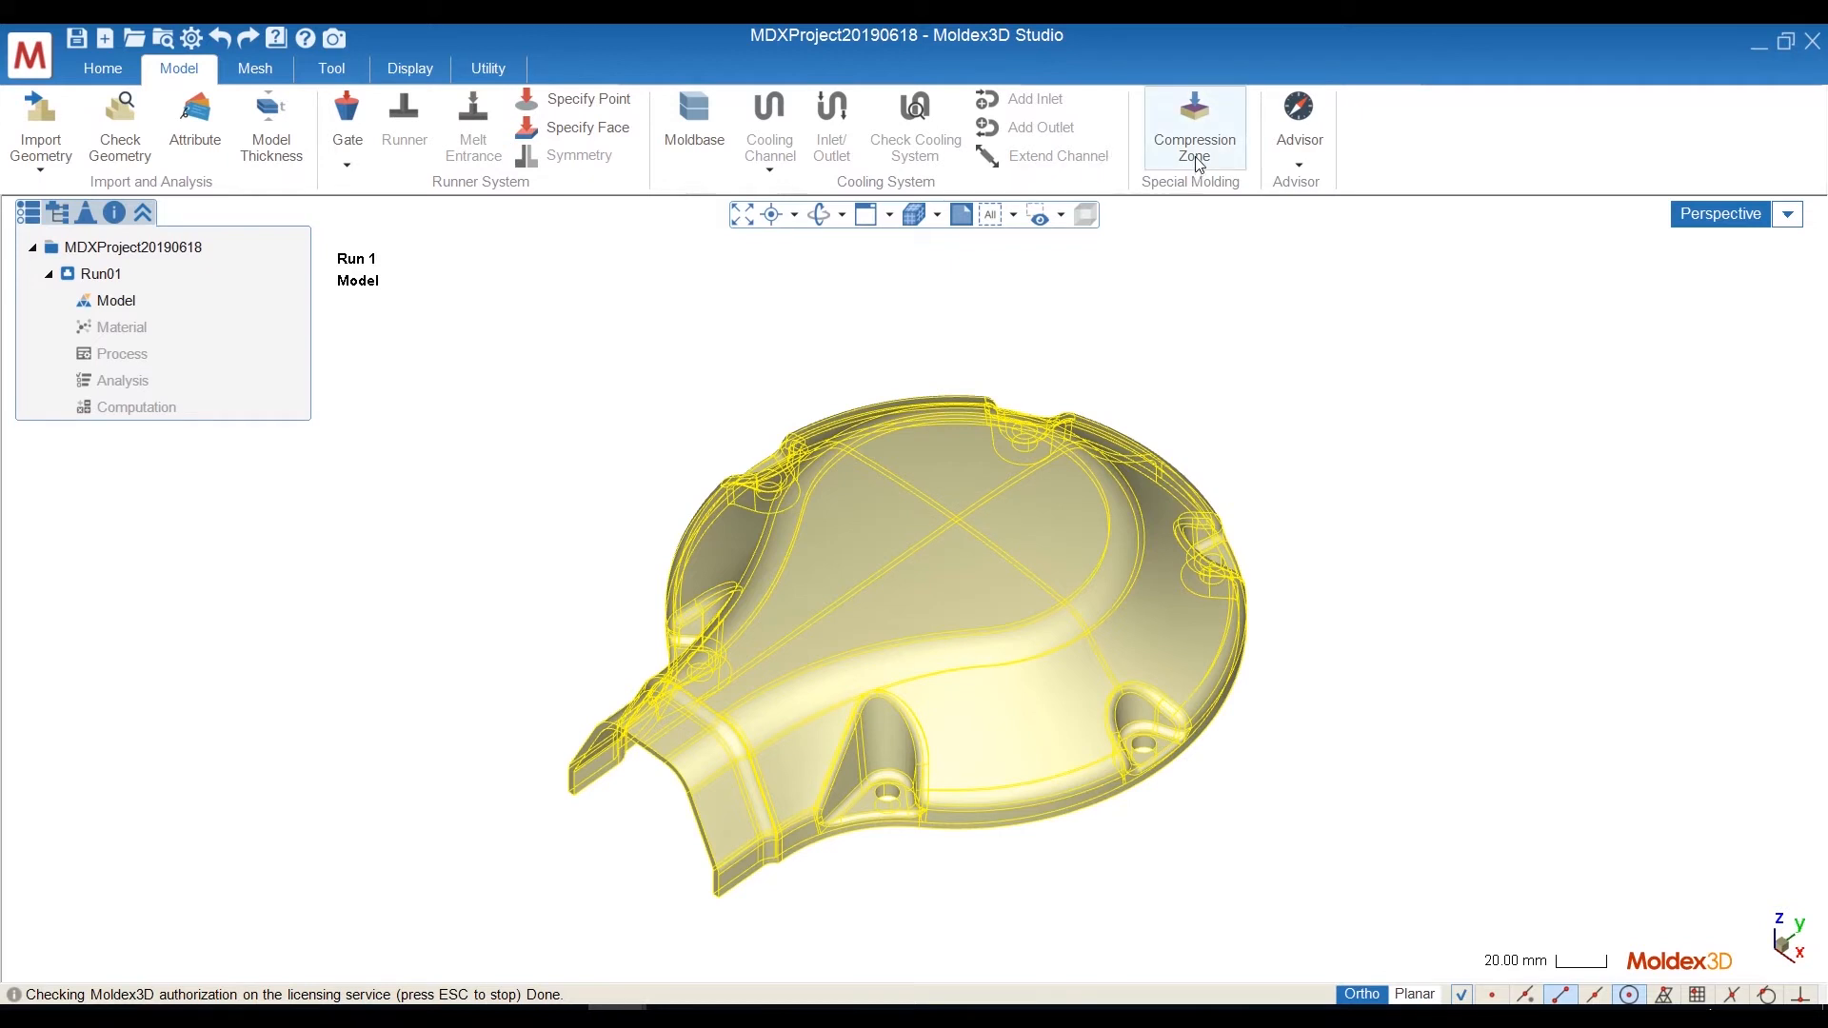
click(1196, 126)
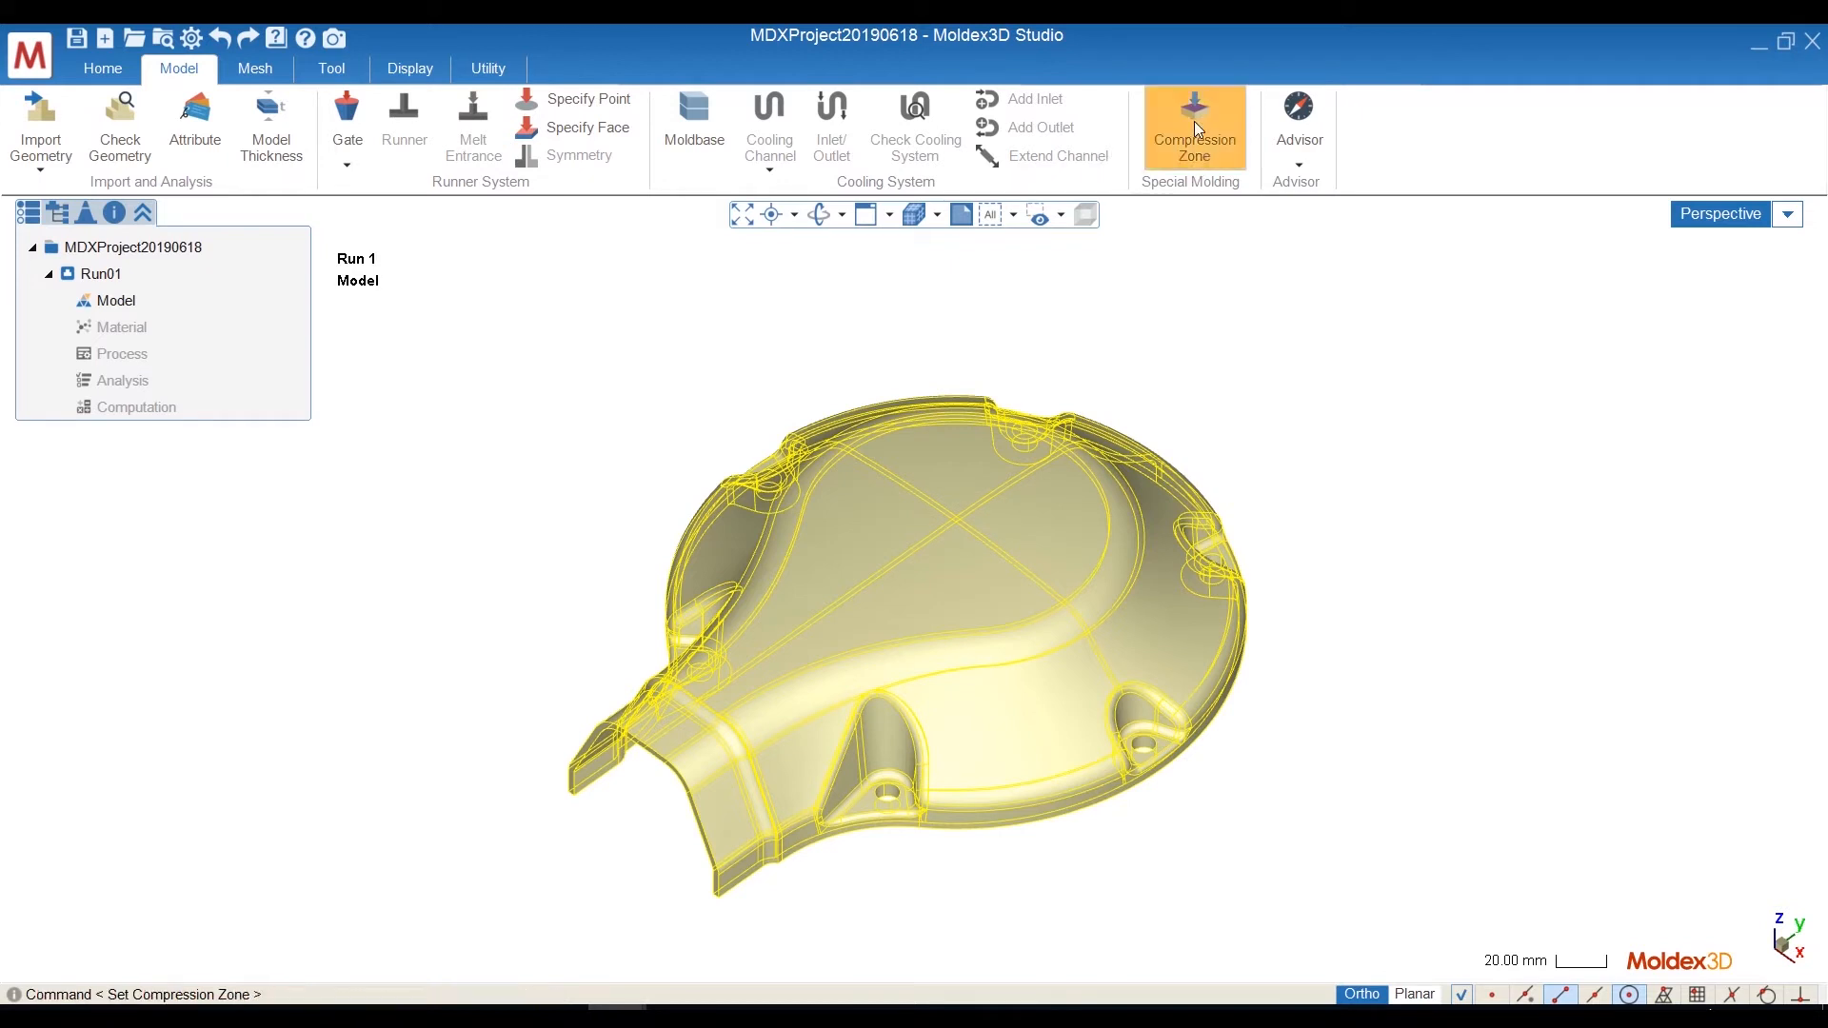
middle_drag(971, 546, 945, 525)
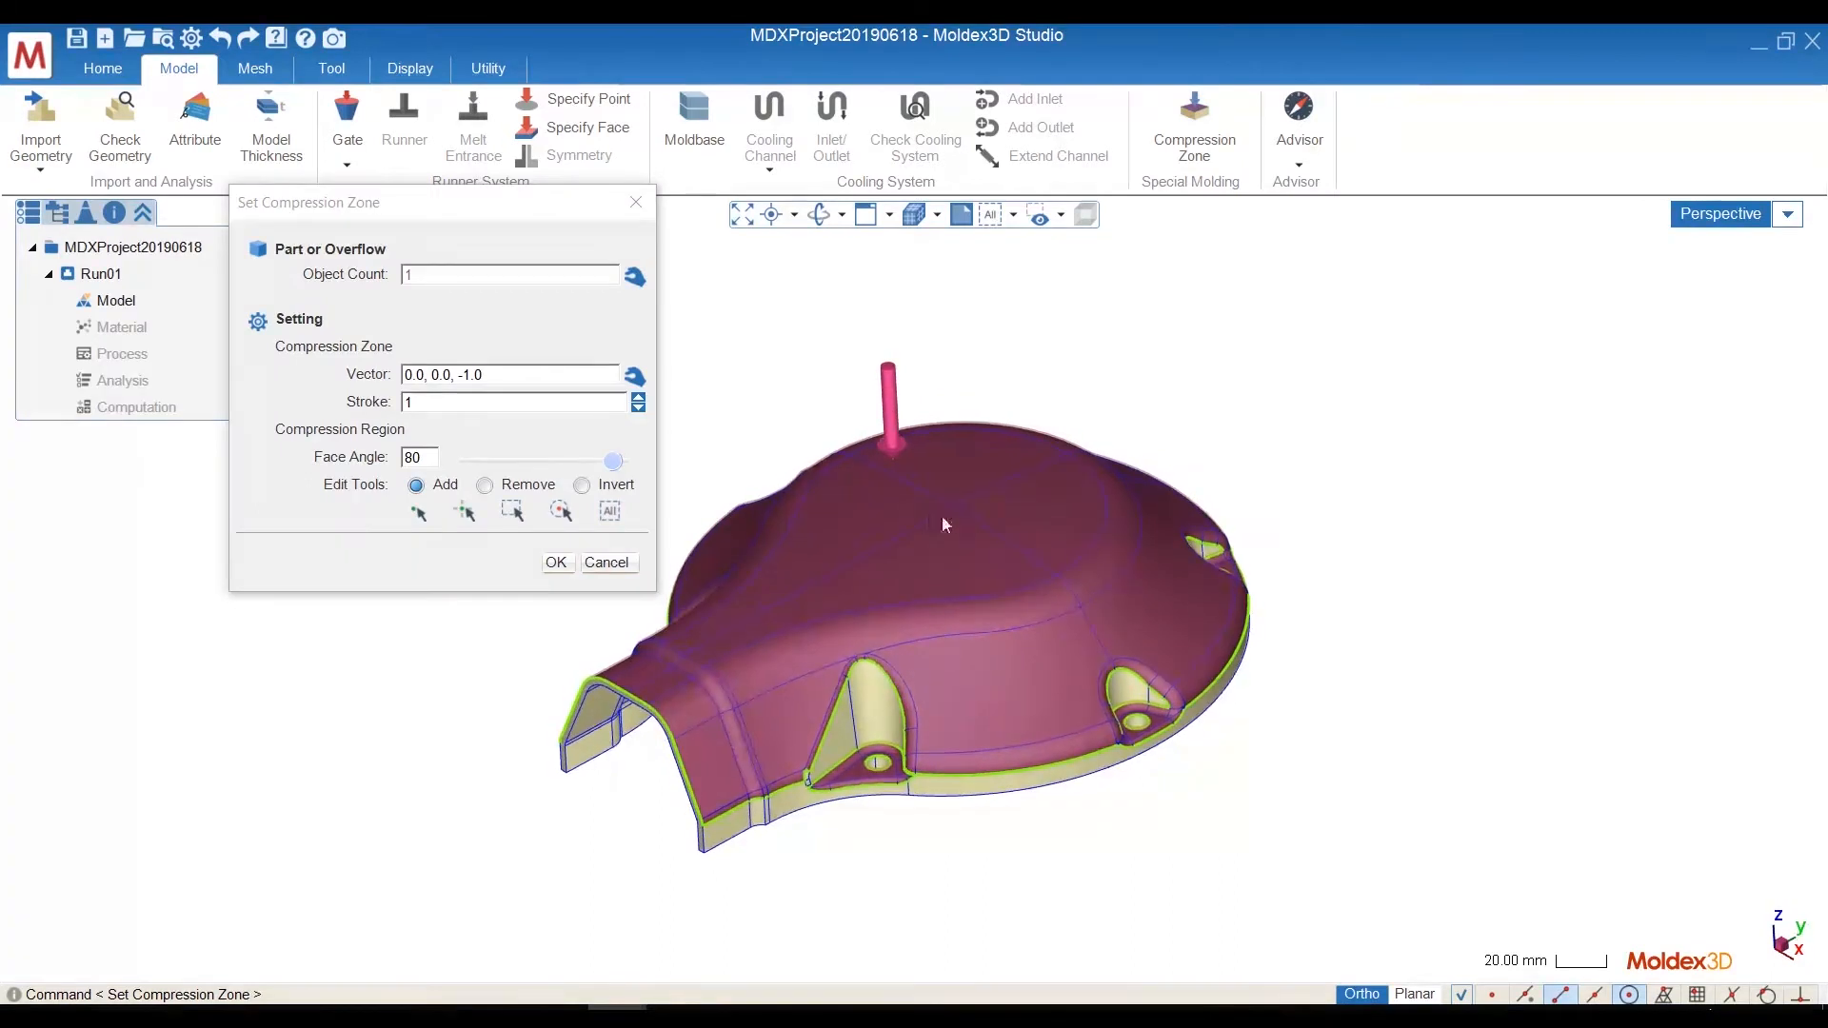
double_click(424, 402)
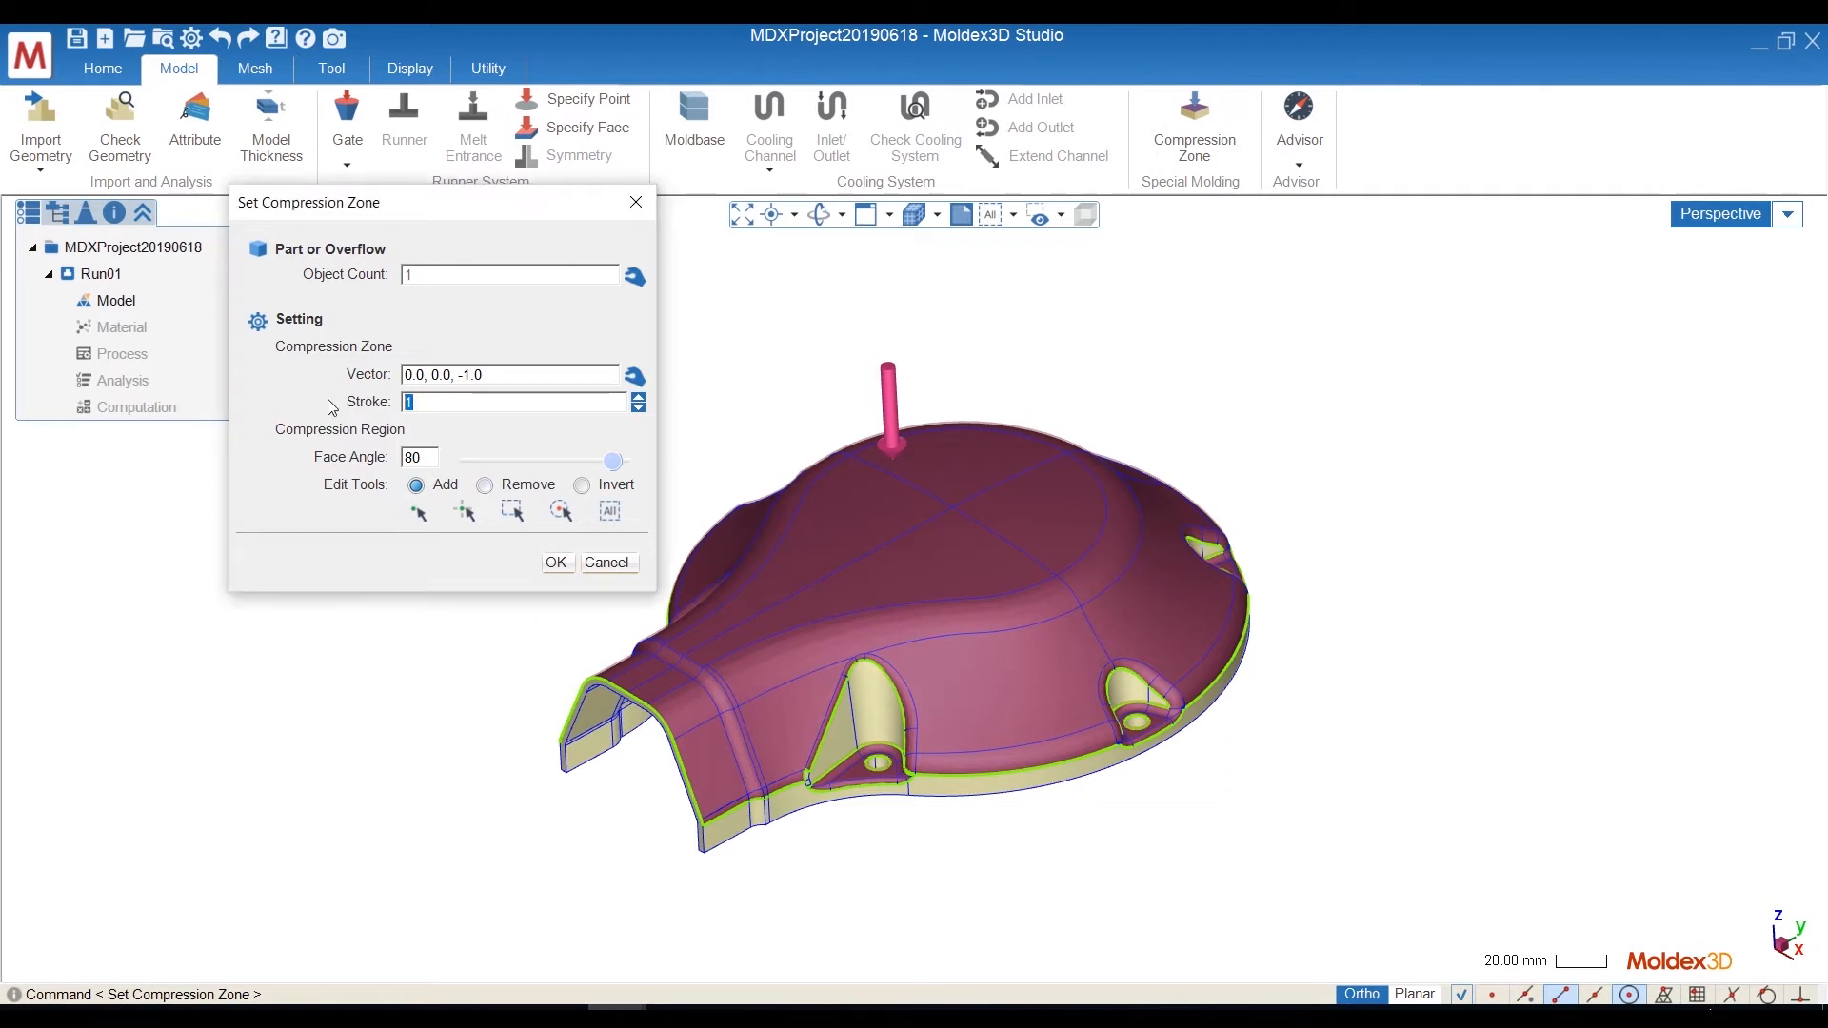
text(30)
key(Return)
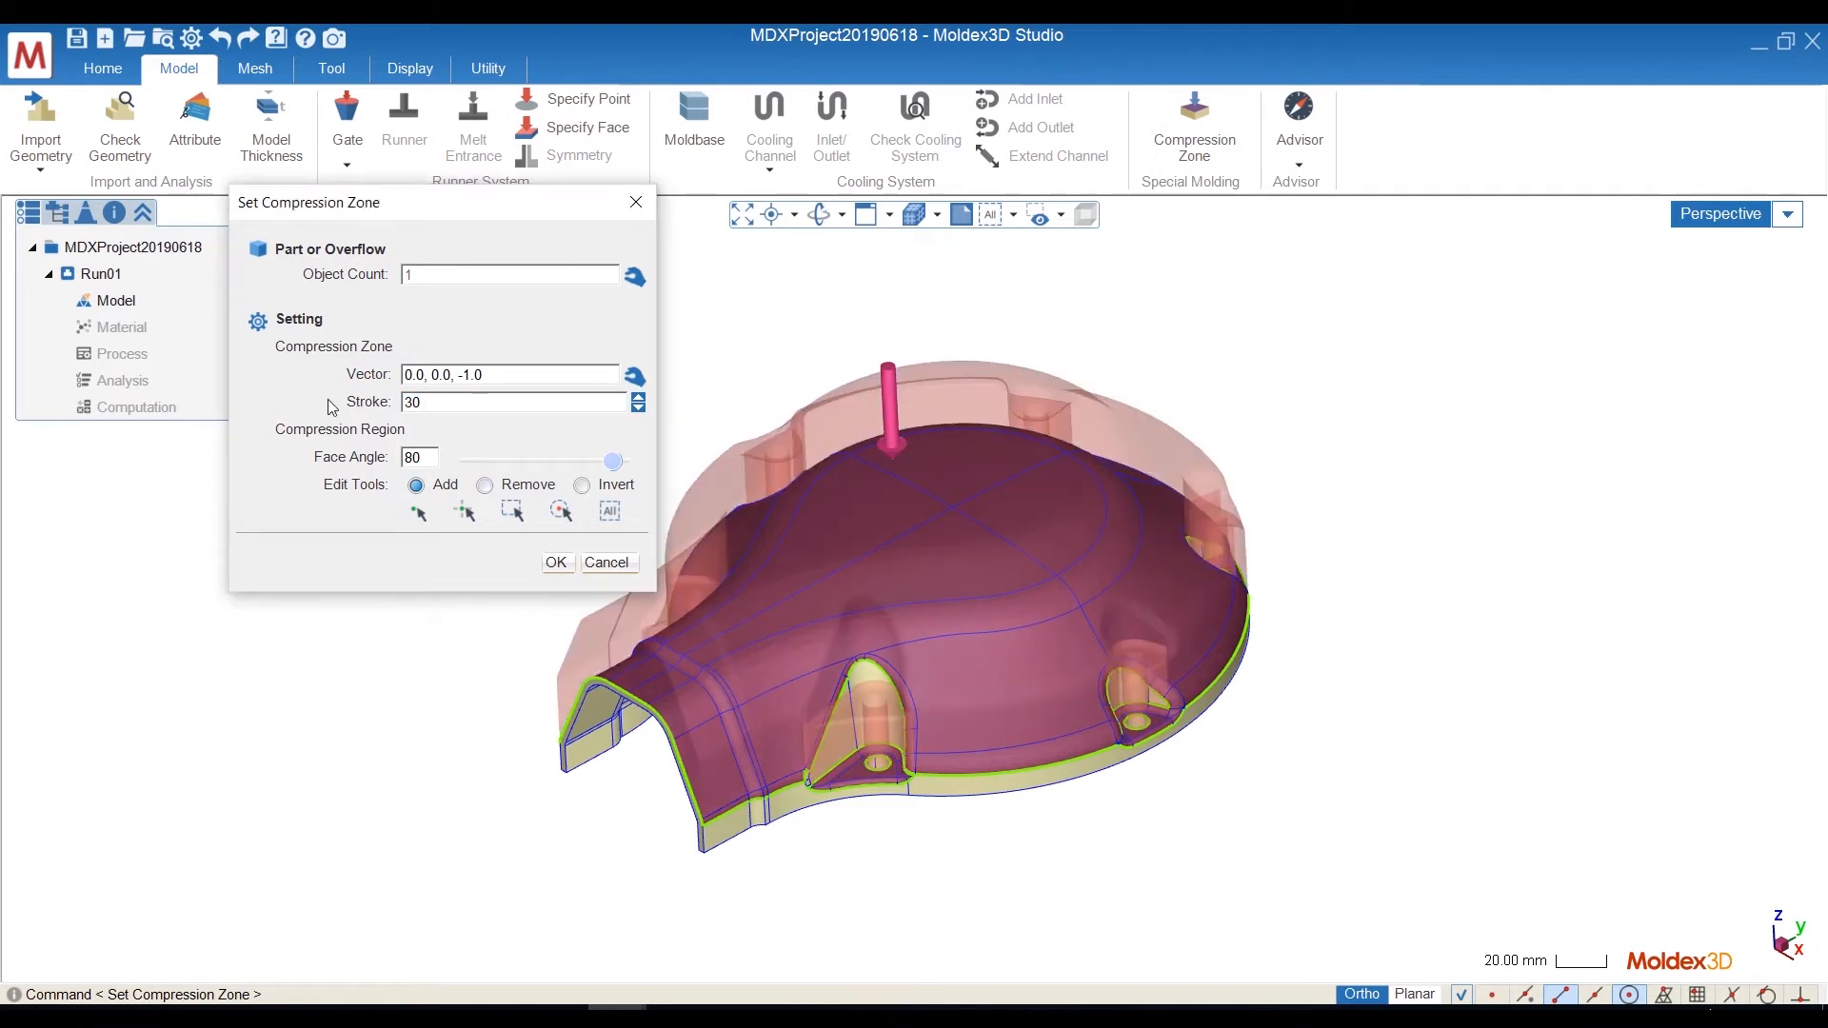
Try a compression region face angle of 50, and set the face angle to 70.
middle_drag(719, 721, 1037, 419)
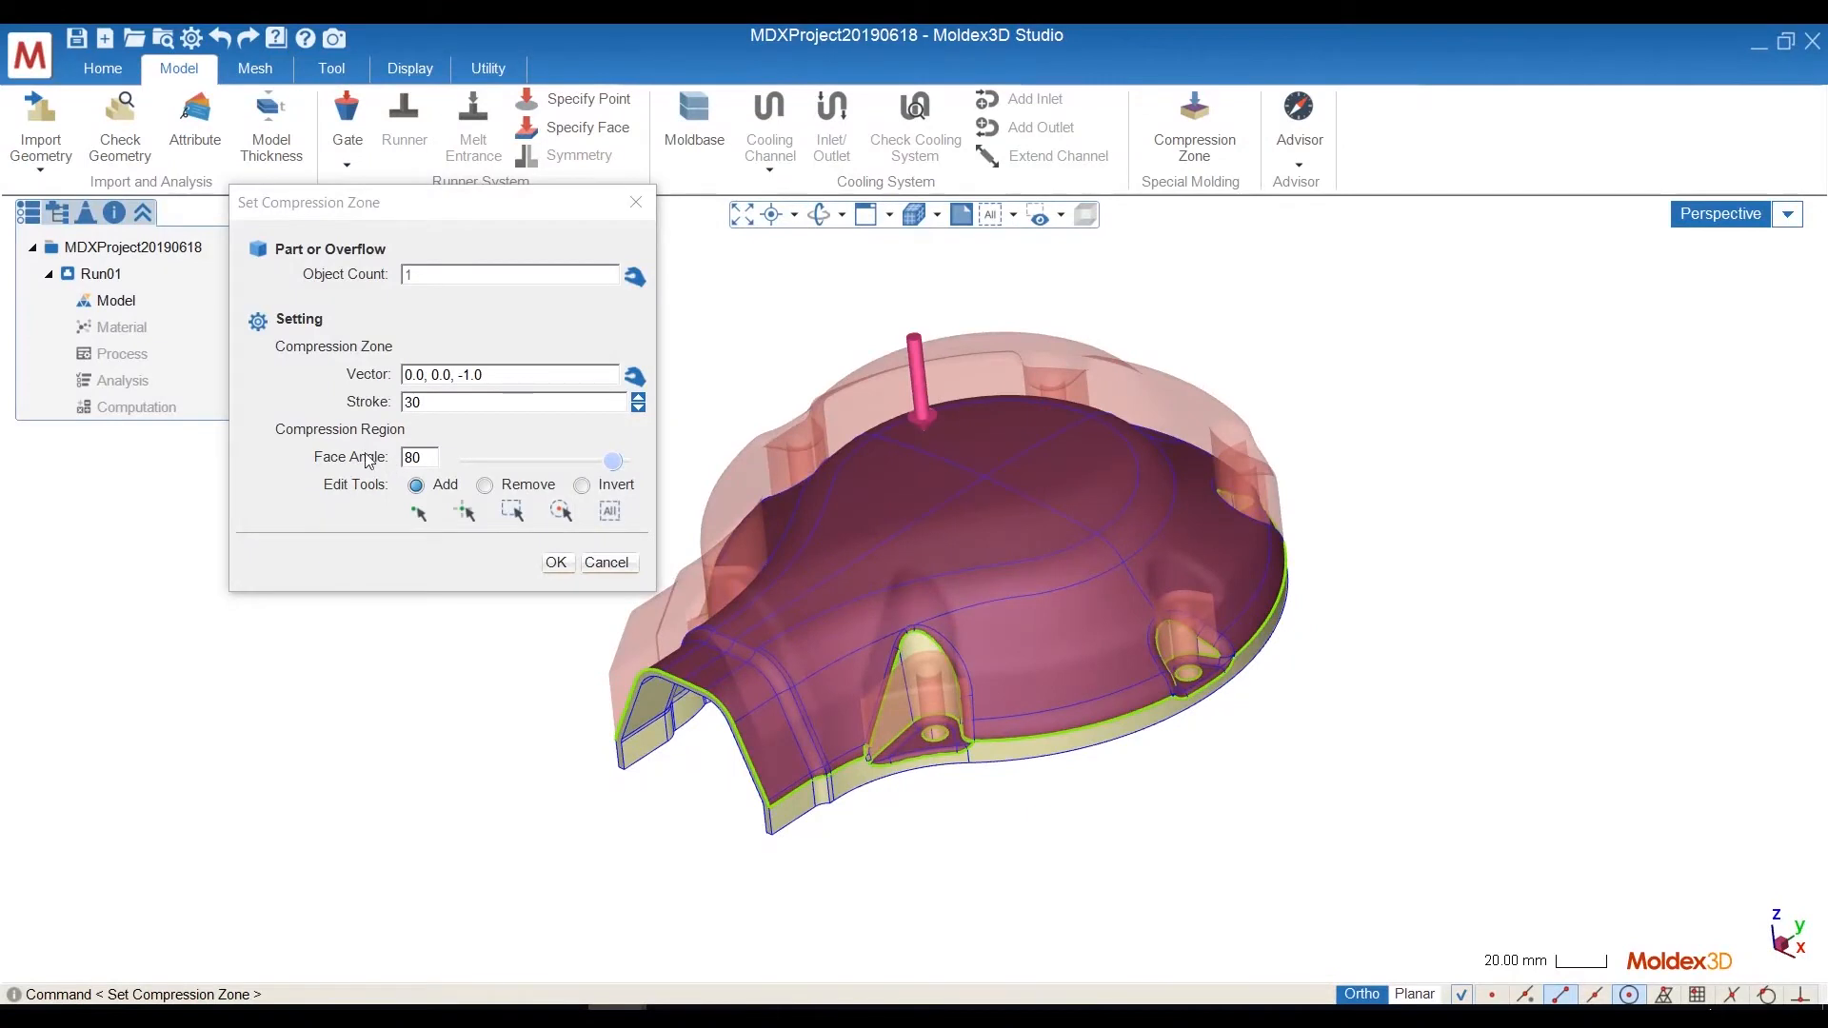
middle_drag(800, 634, 746, 609)
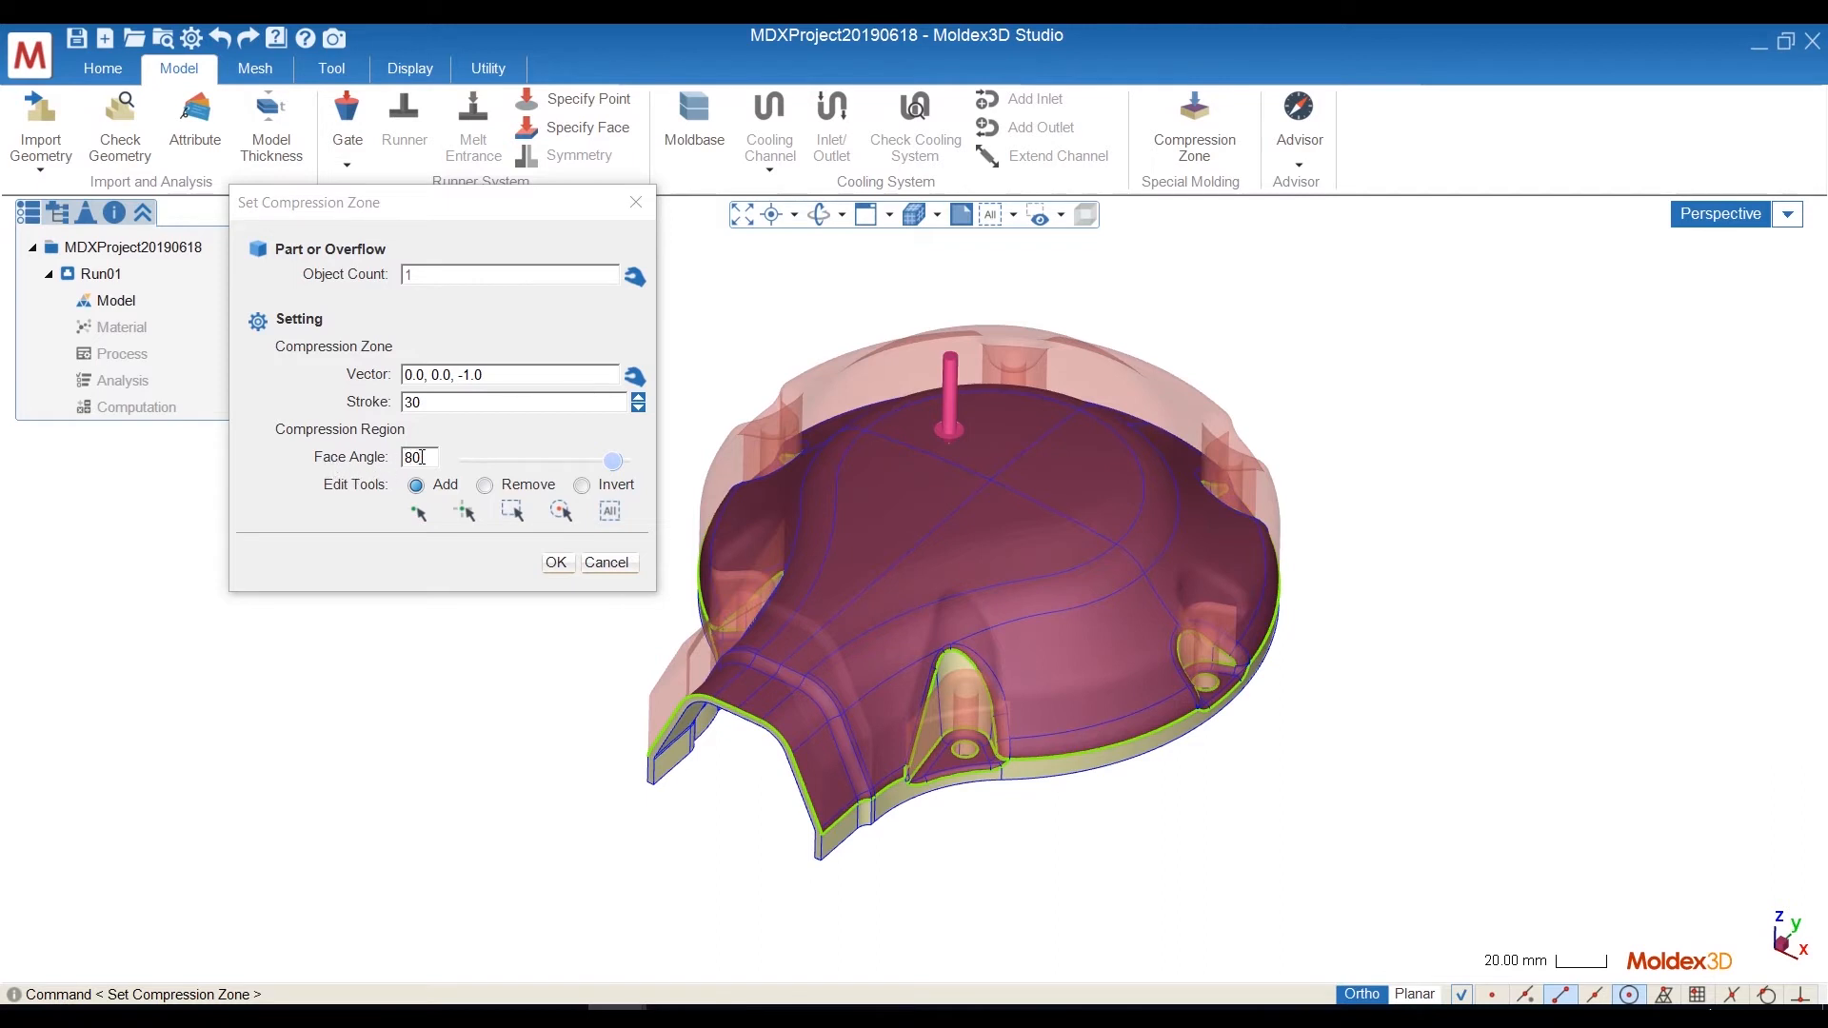
drag(613, 463, 558, 471)
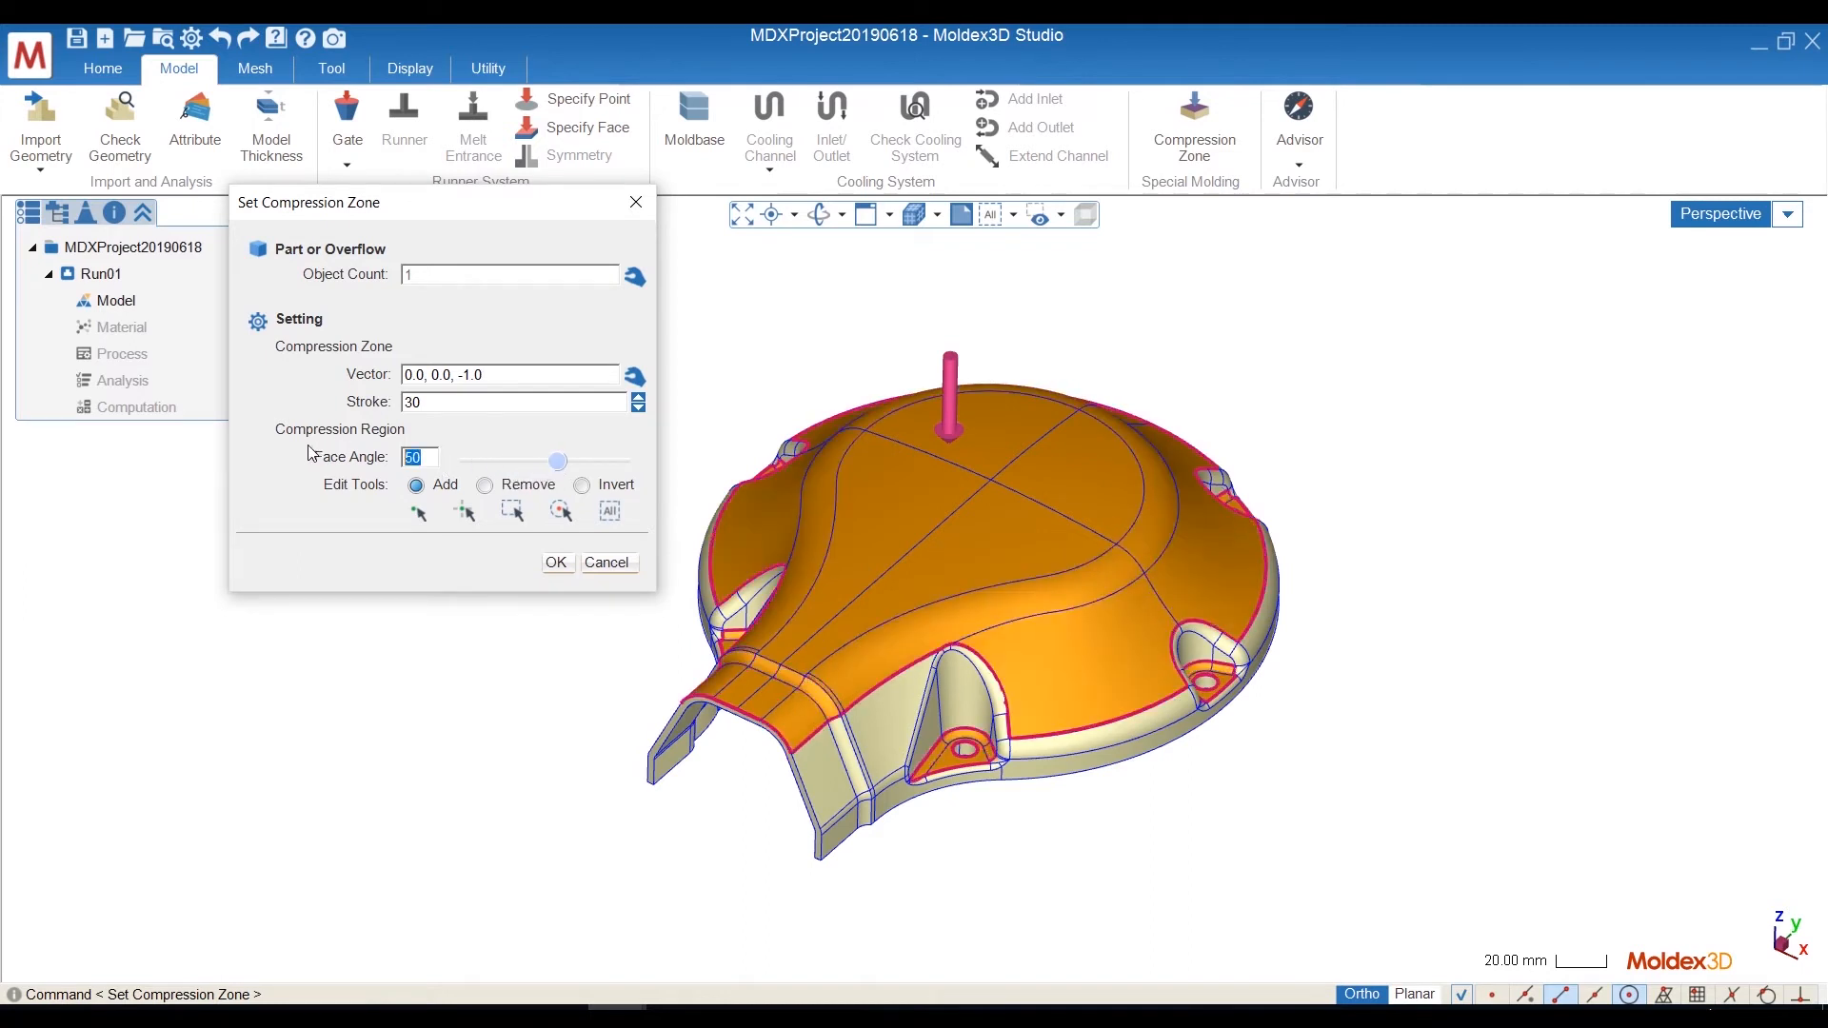
text(7)
key(Return)
Remove the small corner face beside the screw boss nearest the cover's neck from the compression region with the single-pick tool.
middle_drag(1076, 663, 997, 644)
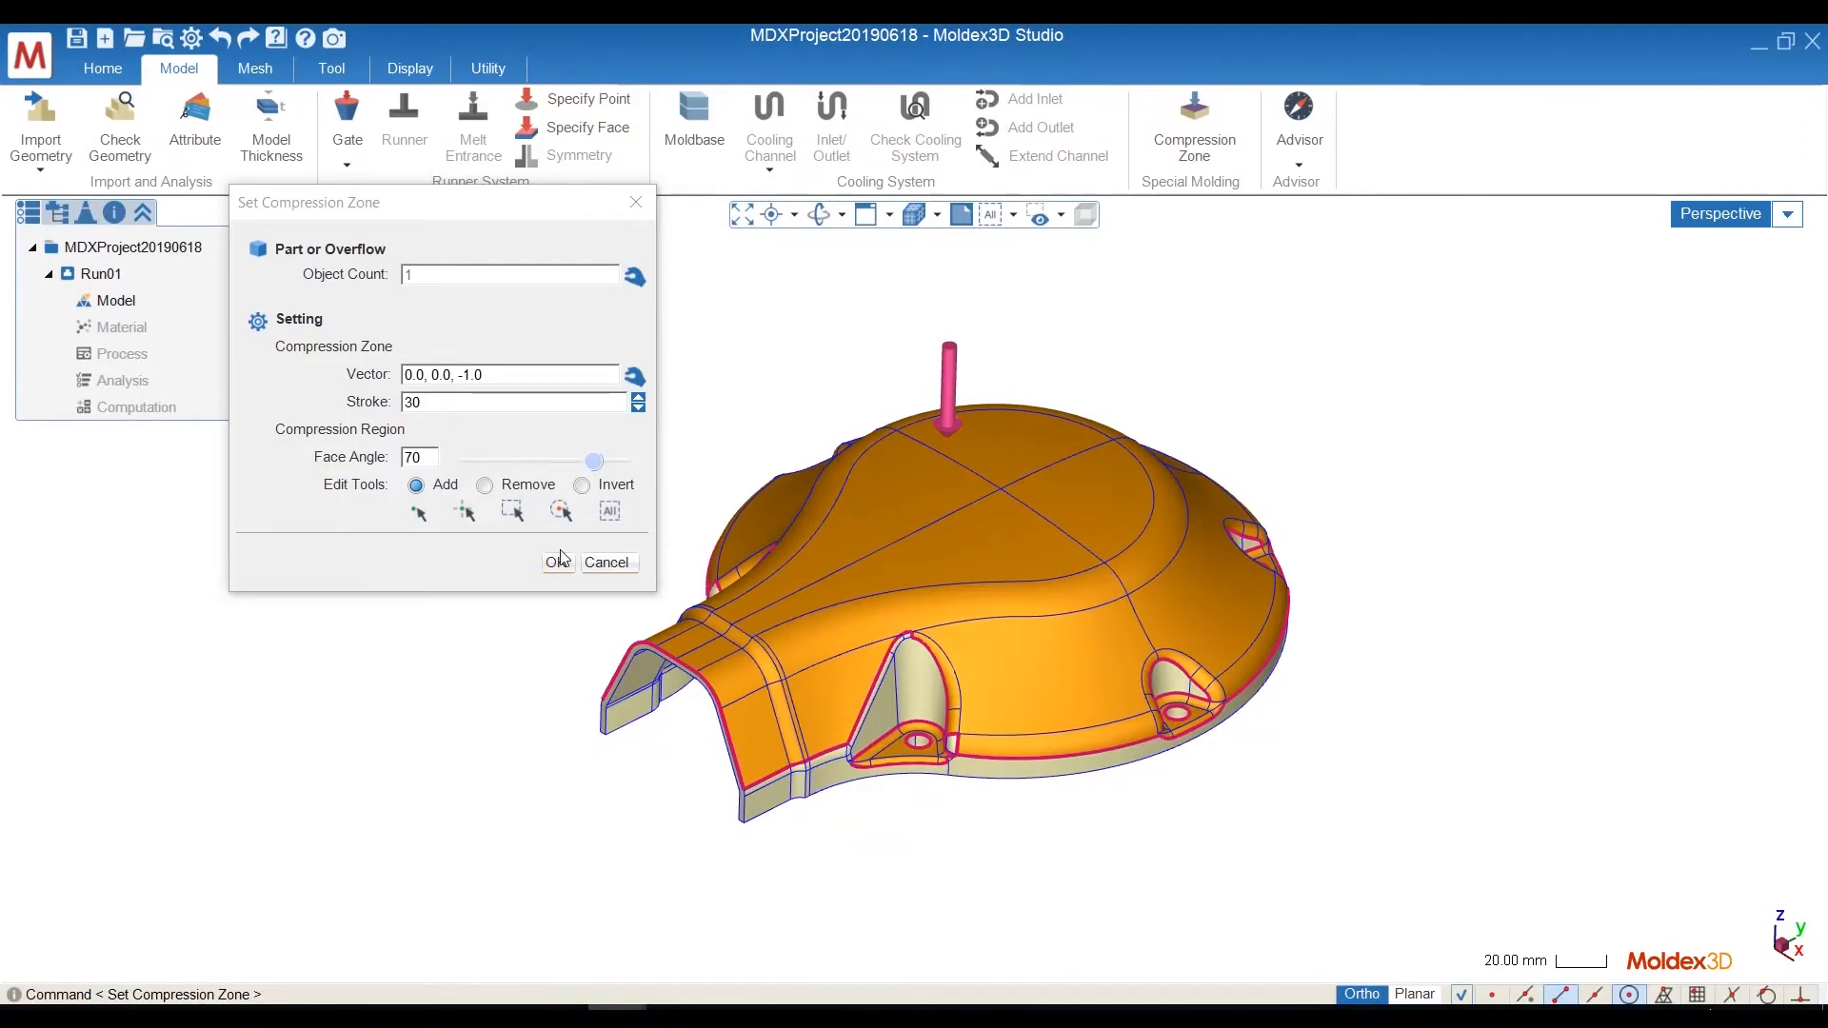
scroll(938, 761, up, 8)
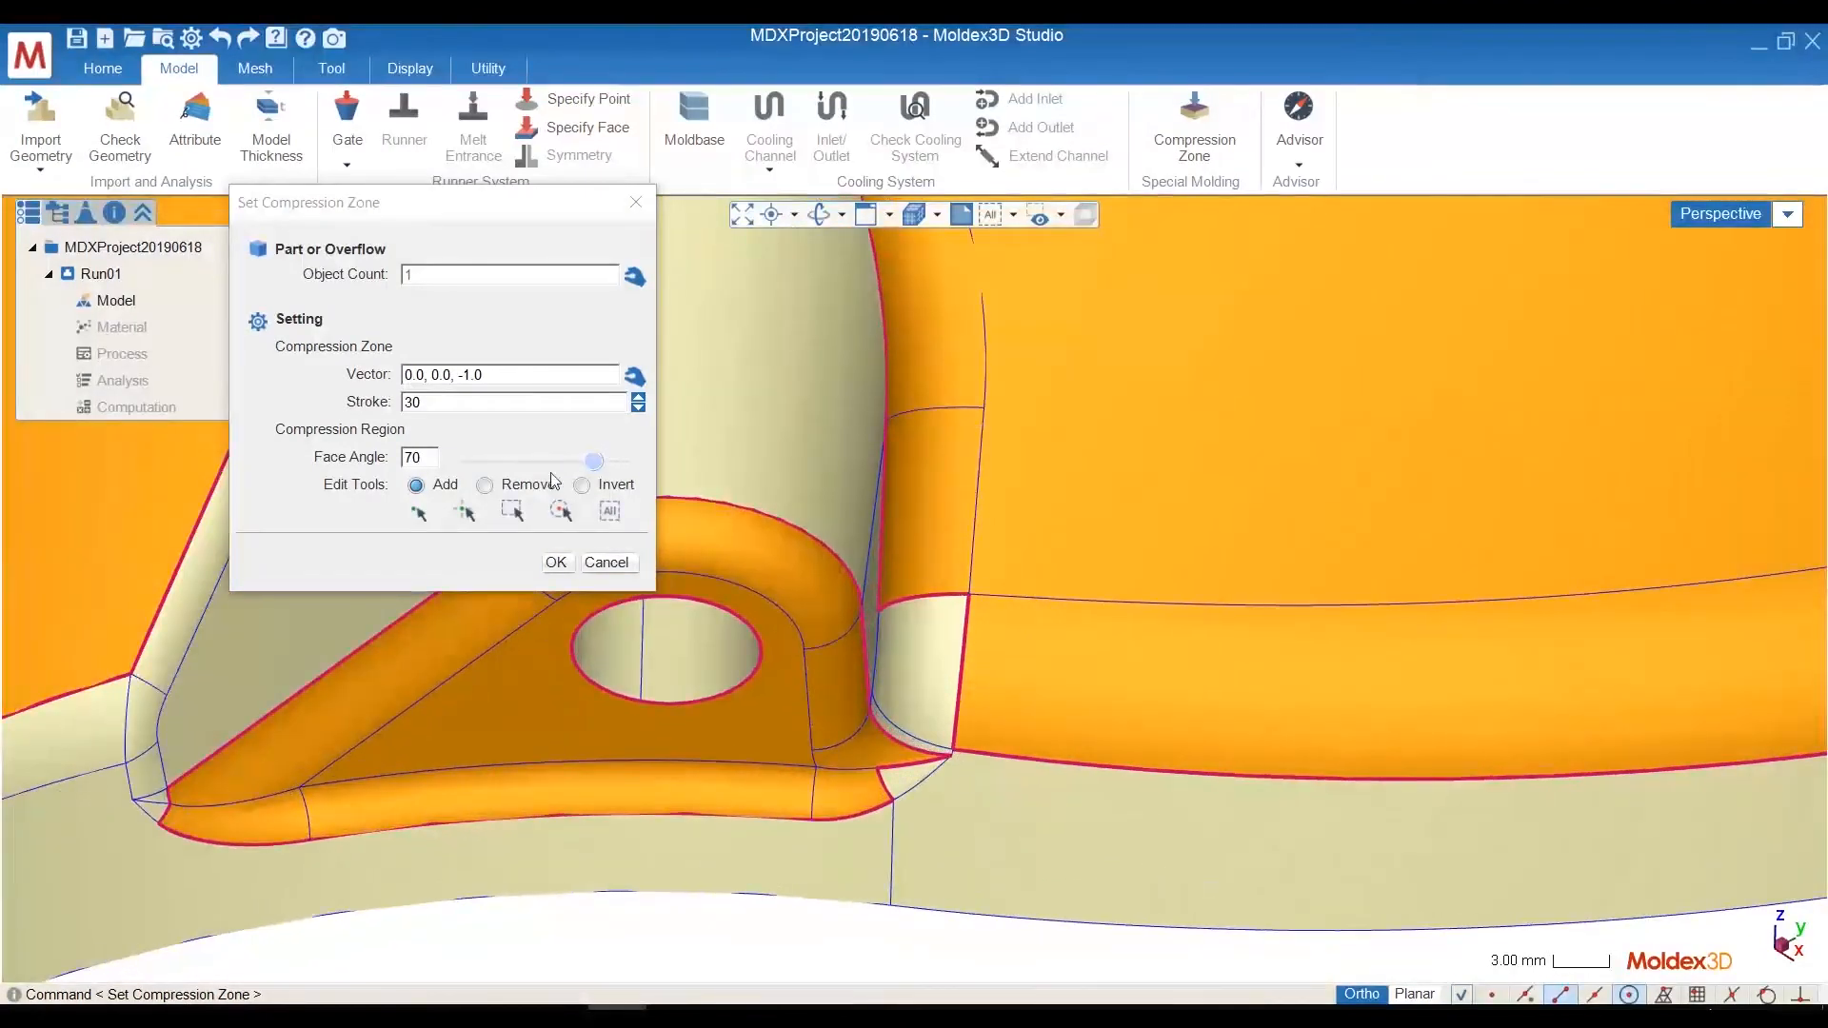
click(484, 486)
click(866, 756)
click(416, 513)
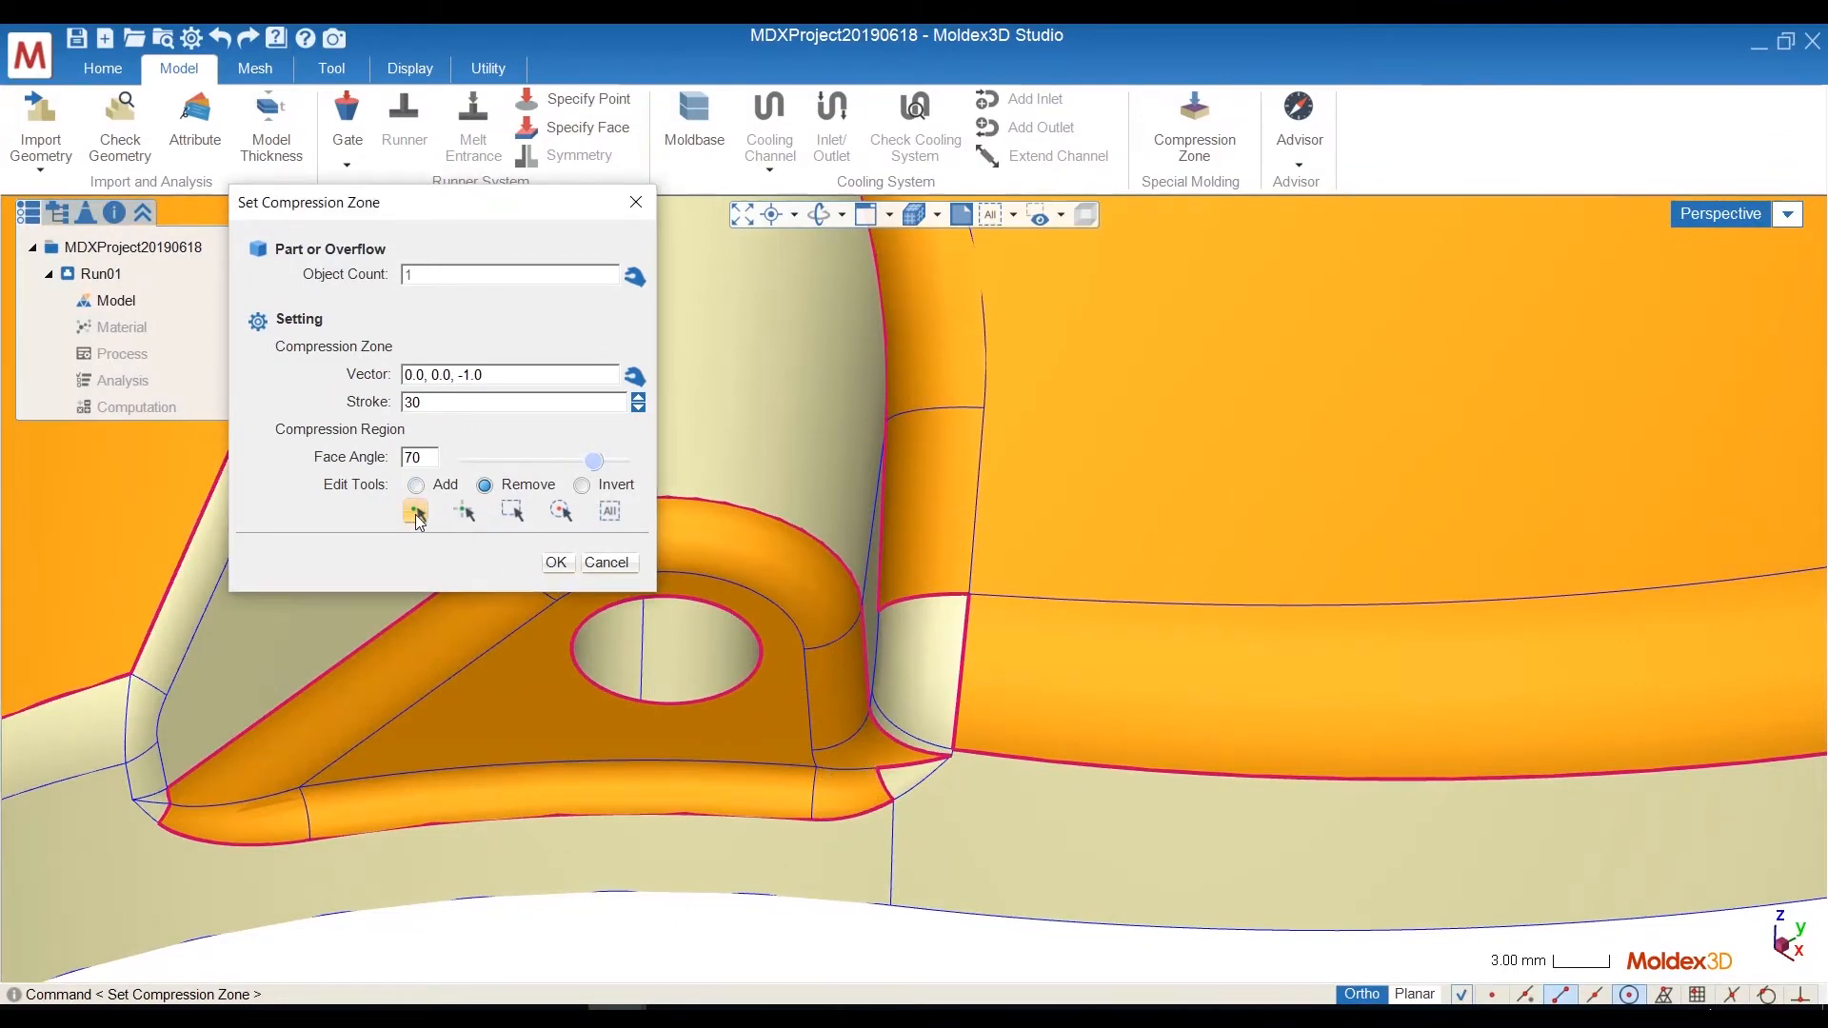
click(870, 754)
Remove the two small corner faces beside the matching boss on the cover's opposite side from the compression region and accept the zone.
scroll(870, 810, down, 6)
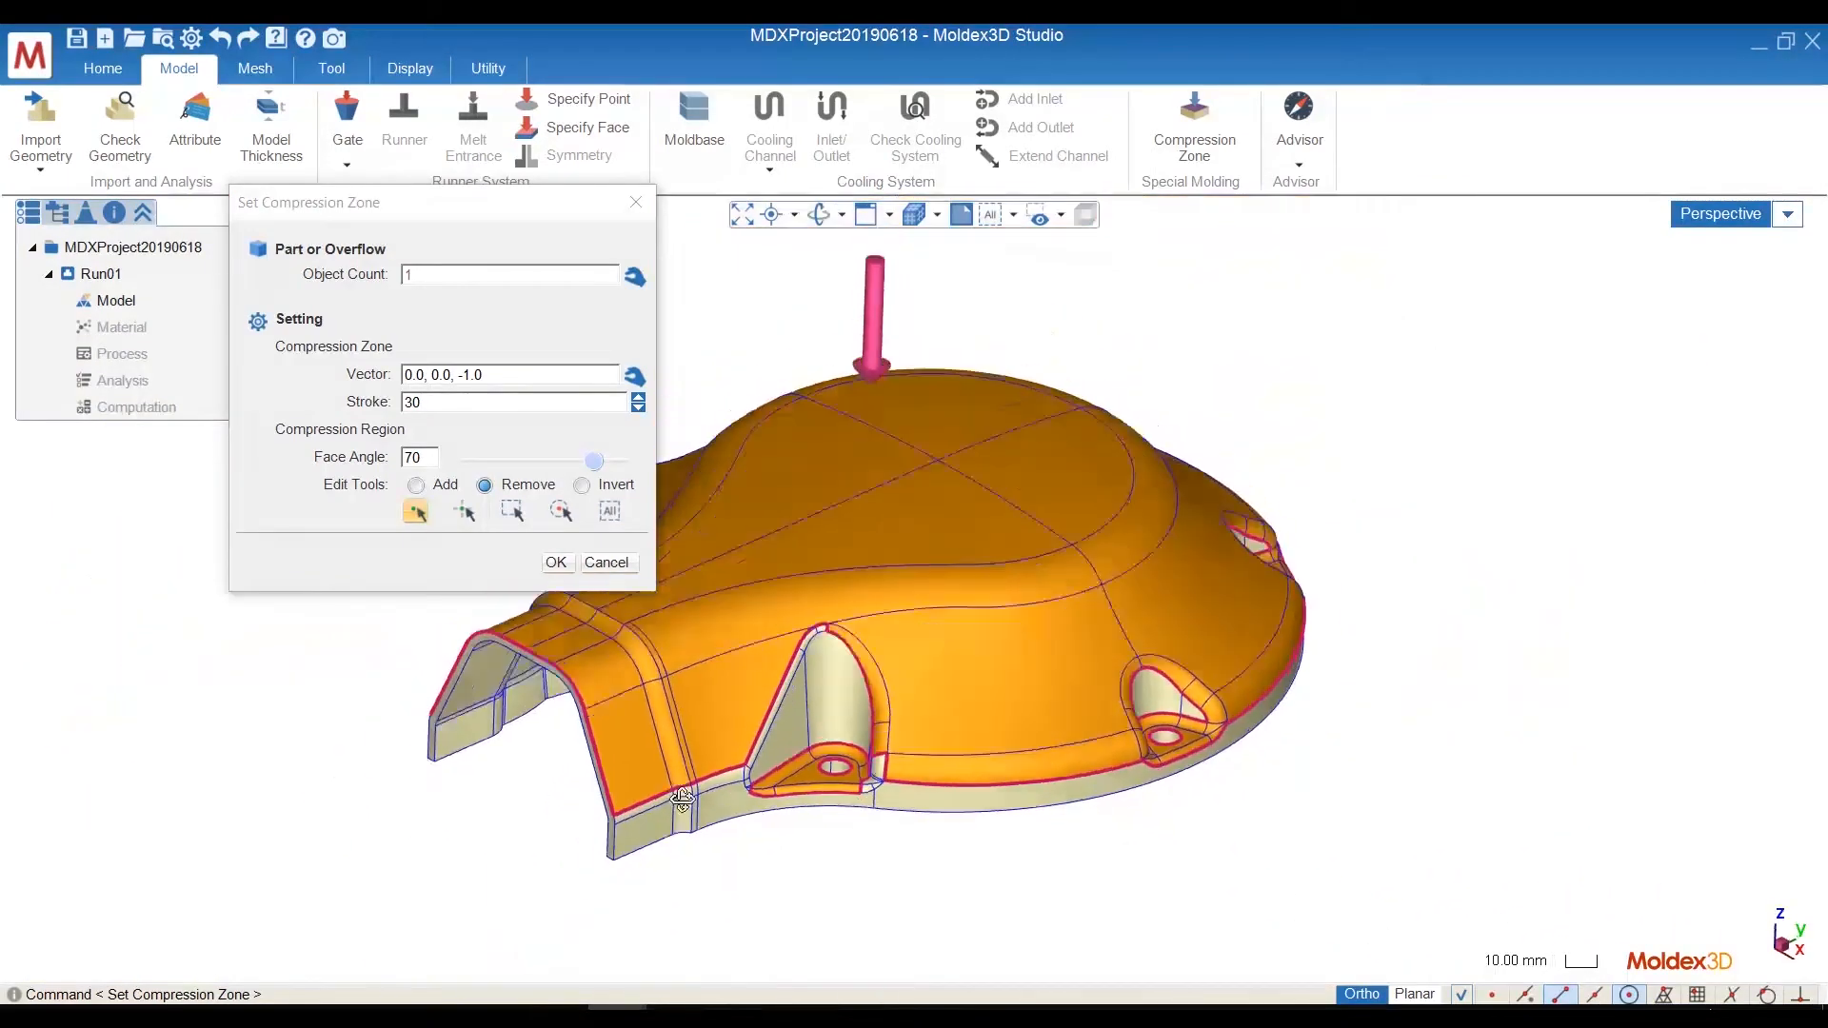
middle_drag(682, 800, 1490, 671)
middle_drag(992, 605, 981, 823)
scroll(981, 824, up, 3)
scroll(984, 830, up, 6)
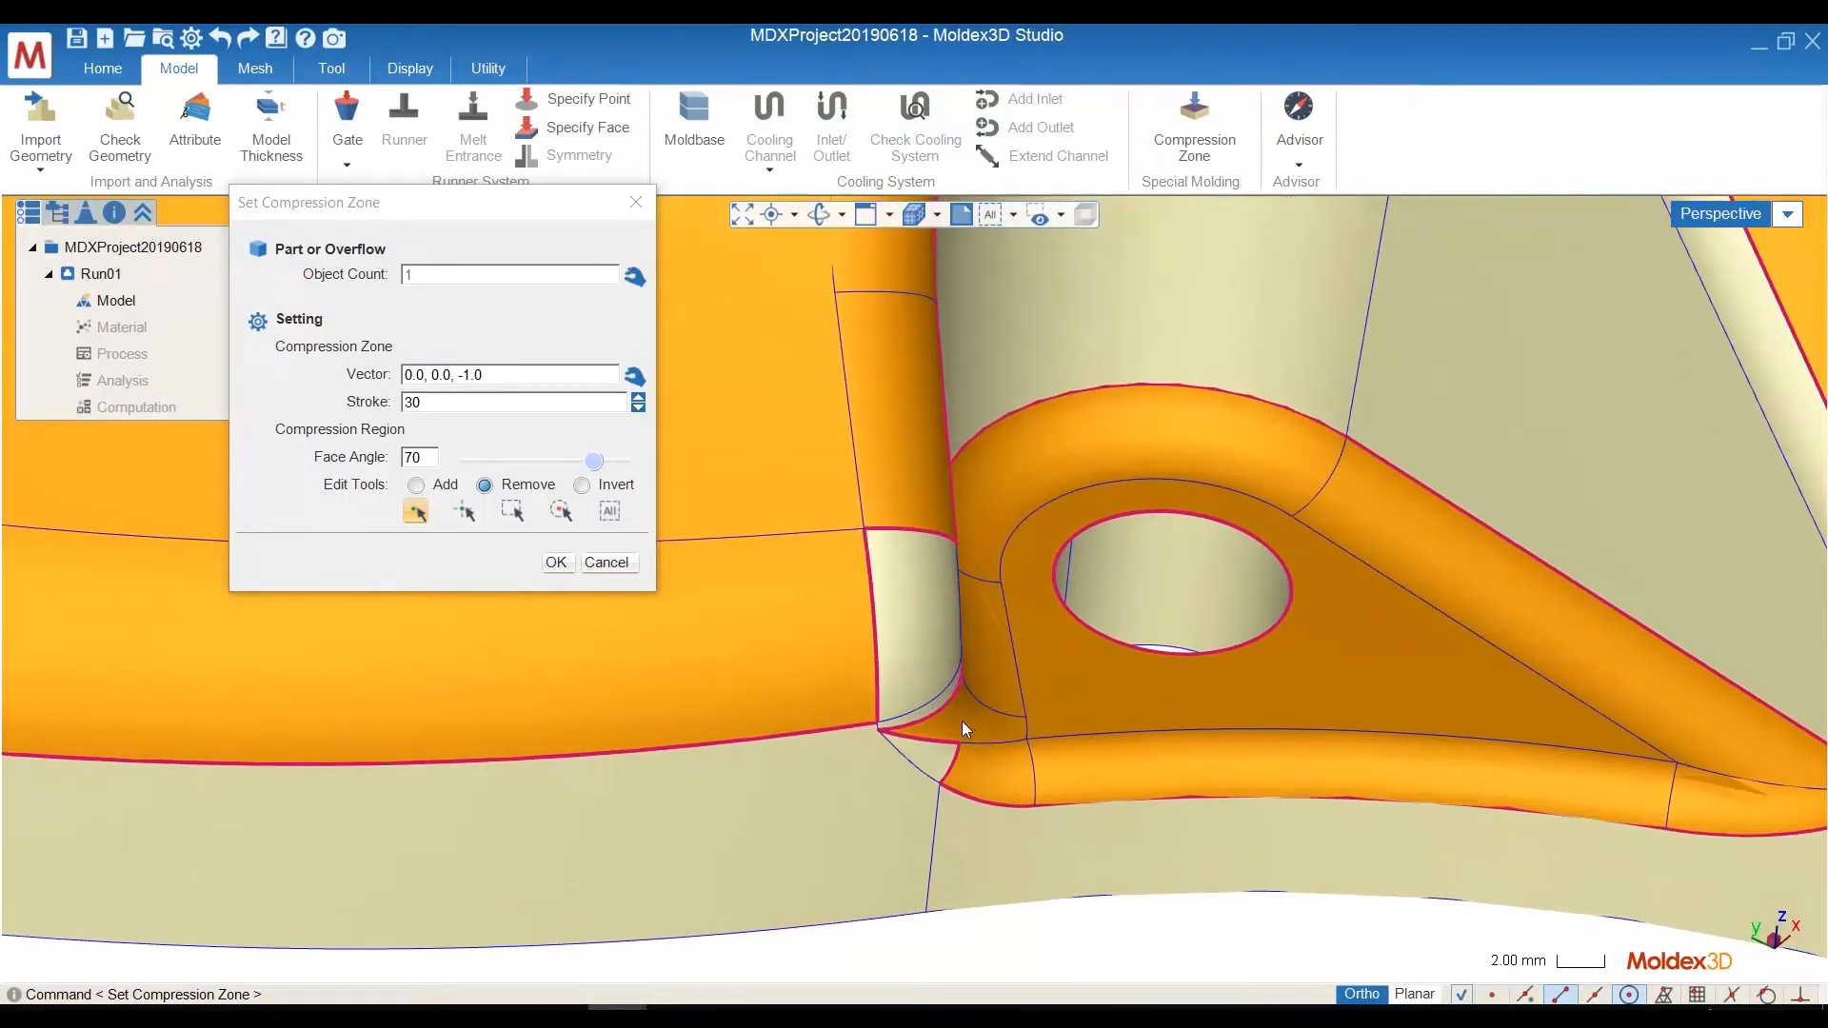
click(962, 722)
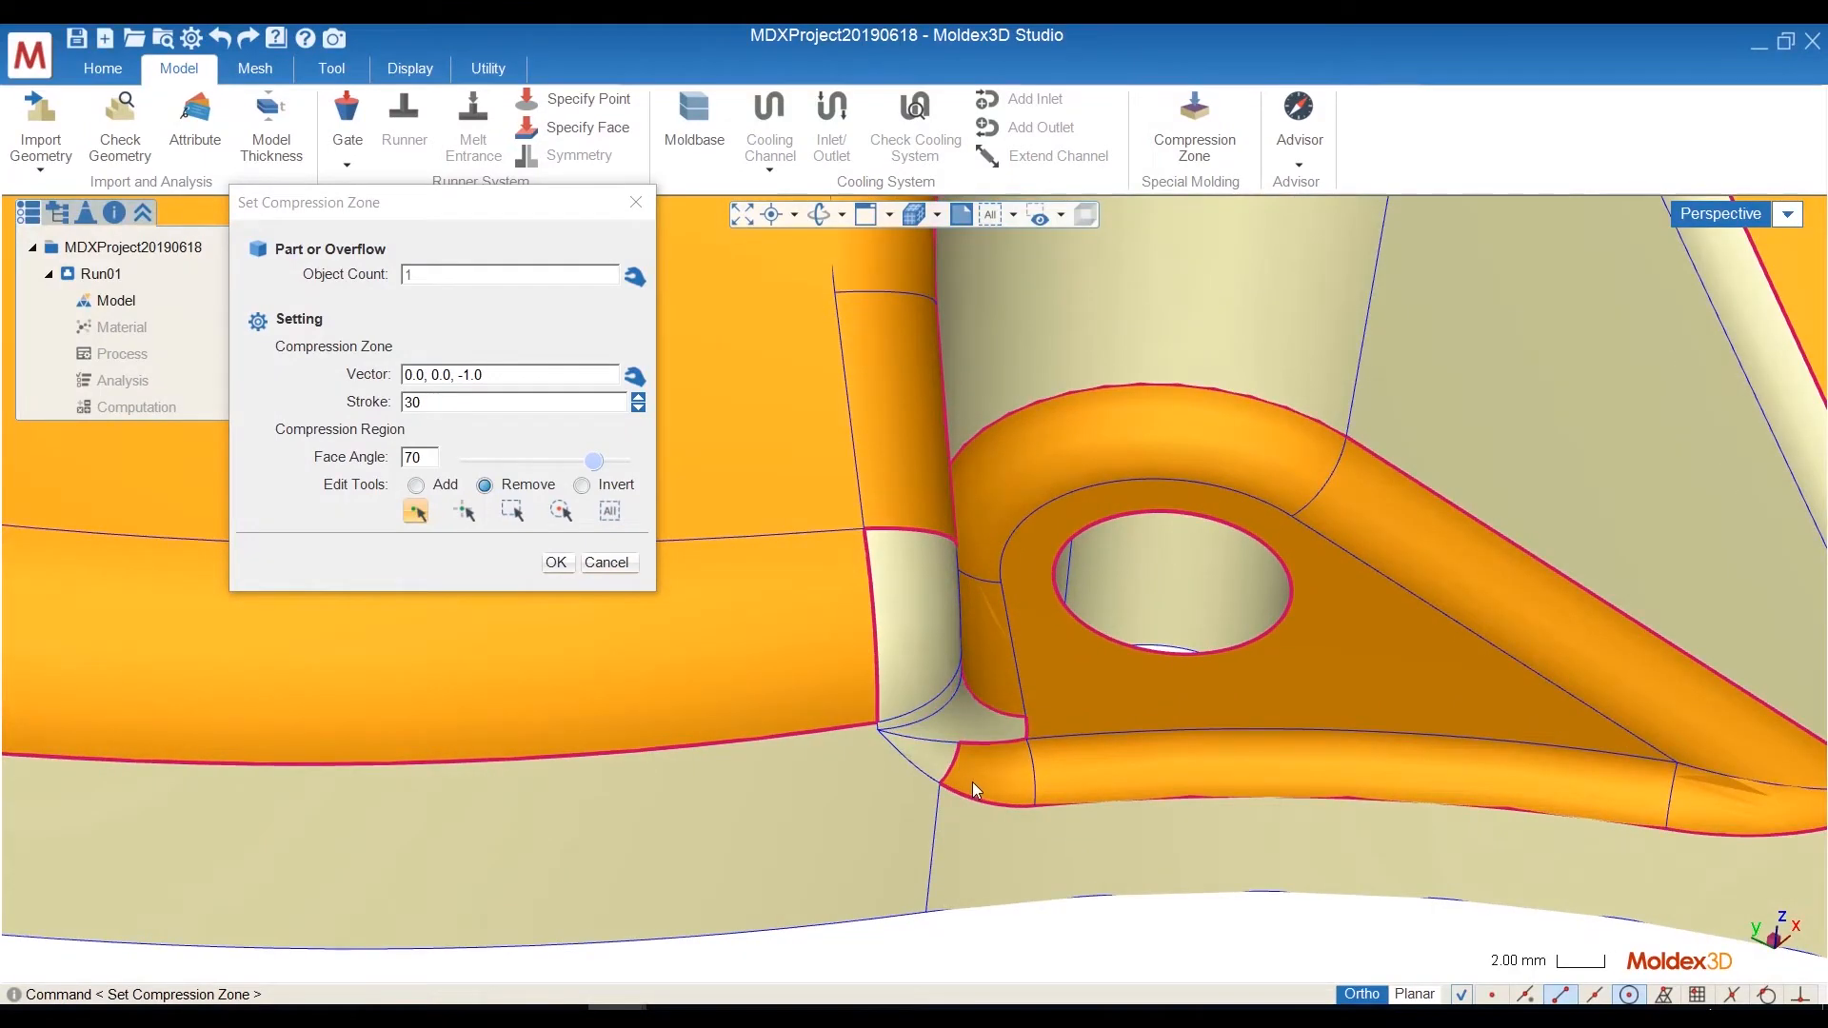
click(973, 780)
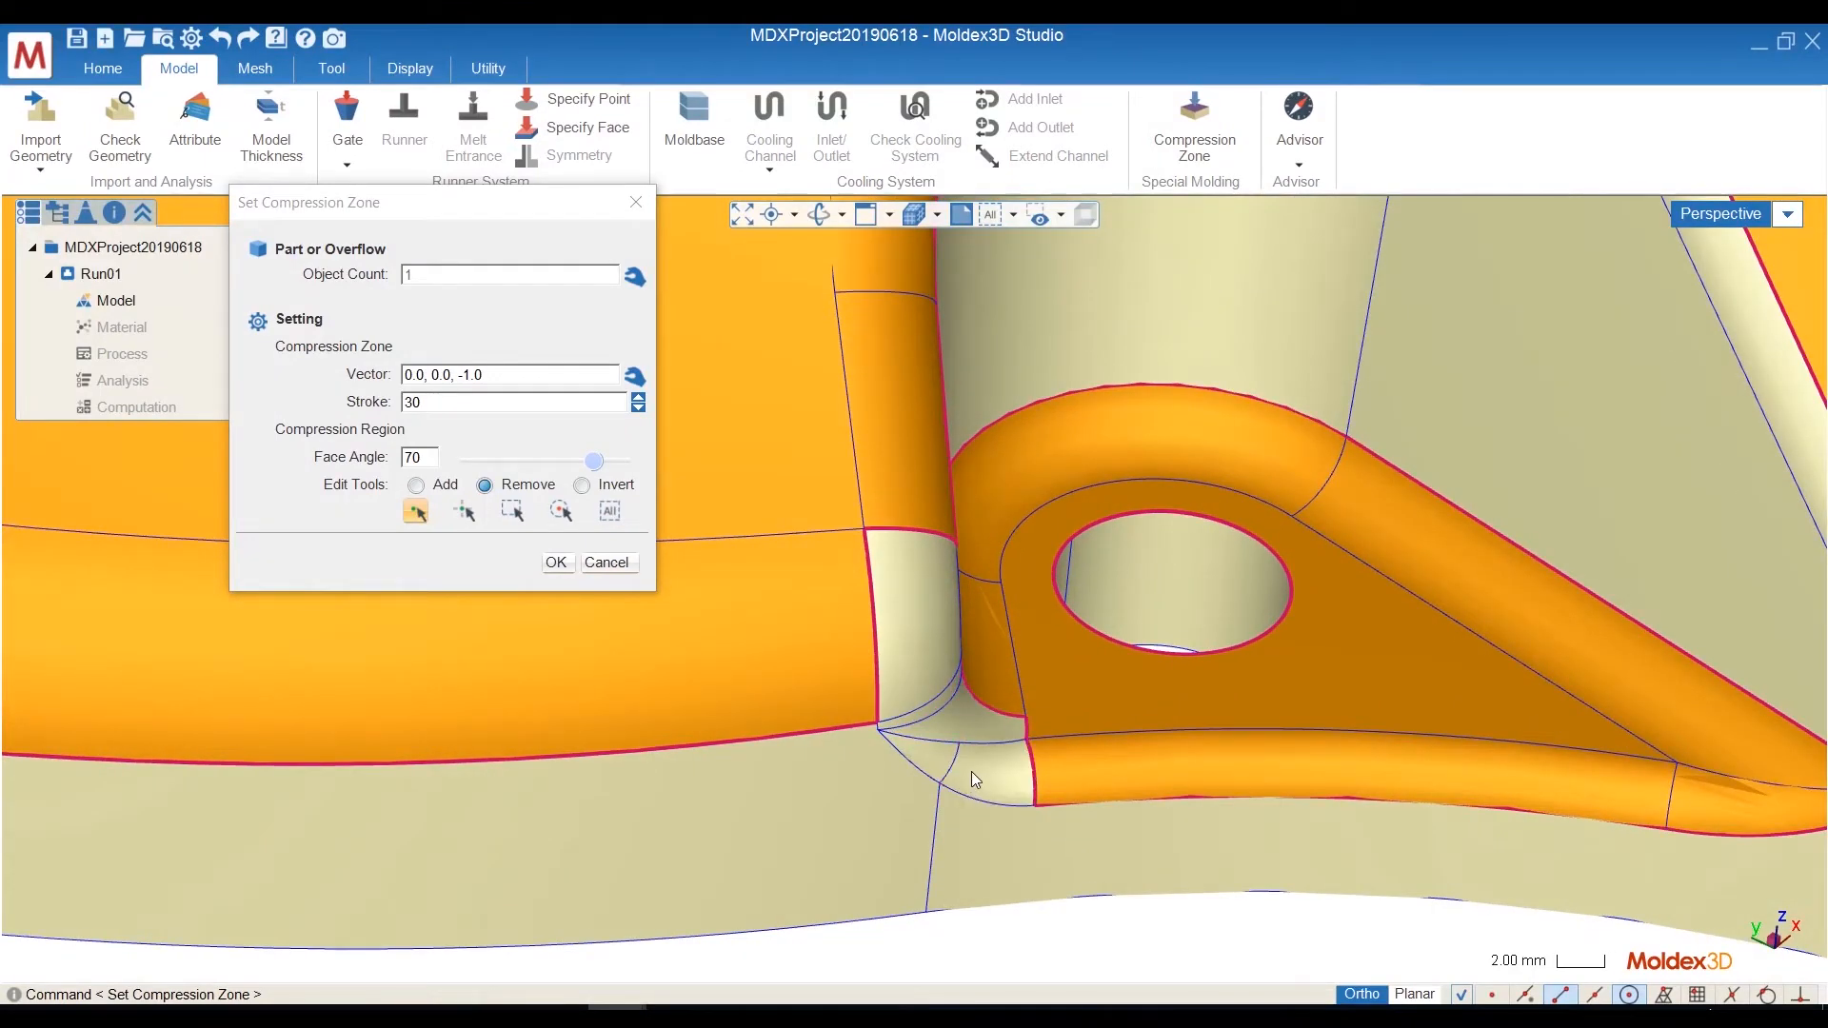
scroll(973, 762, down, 6)
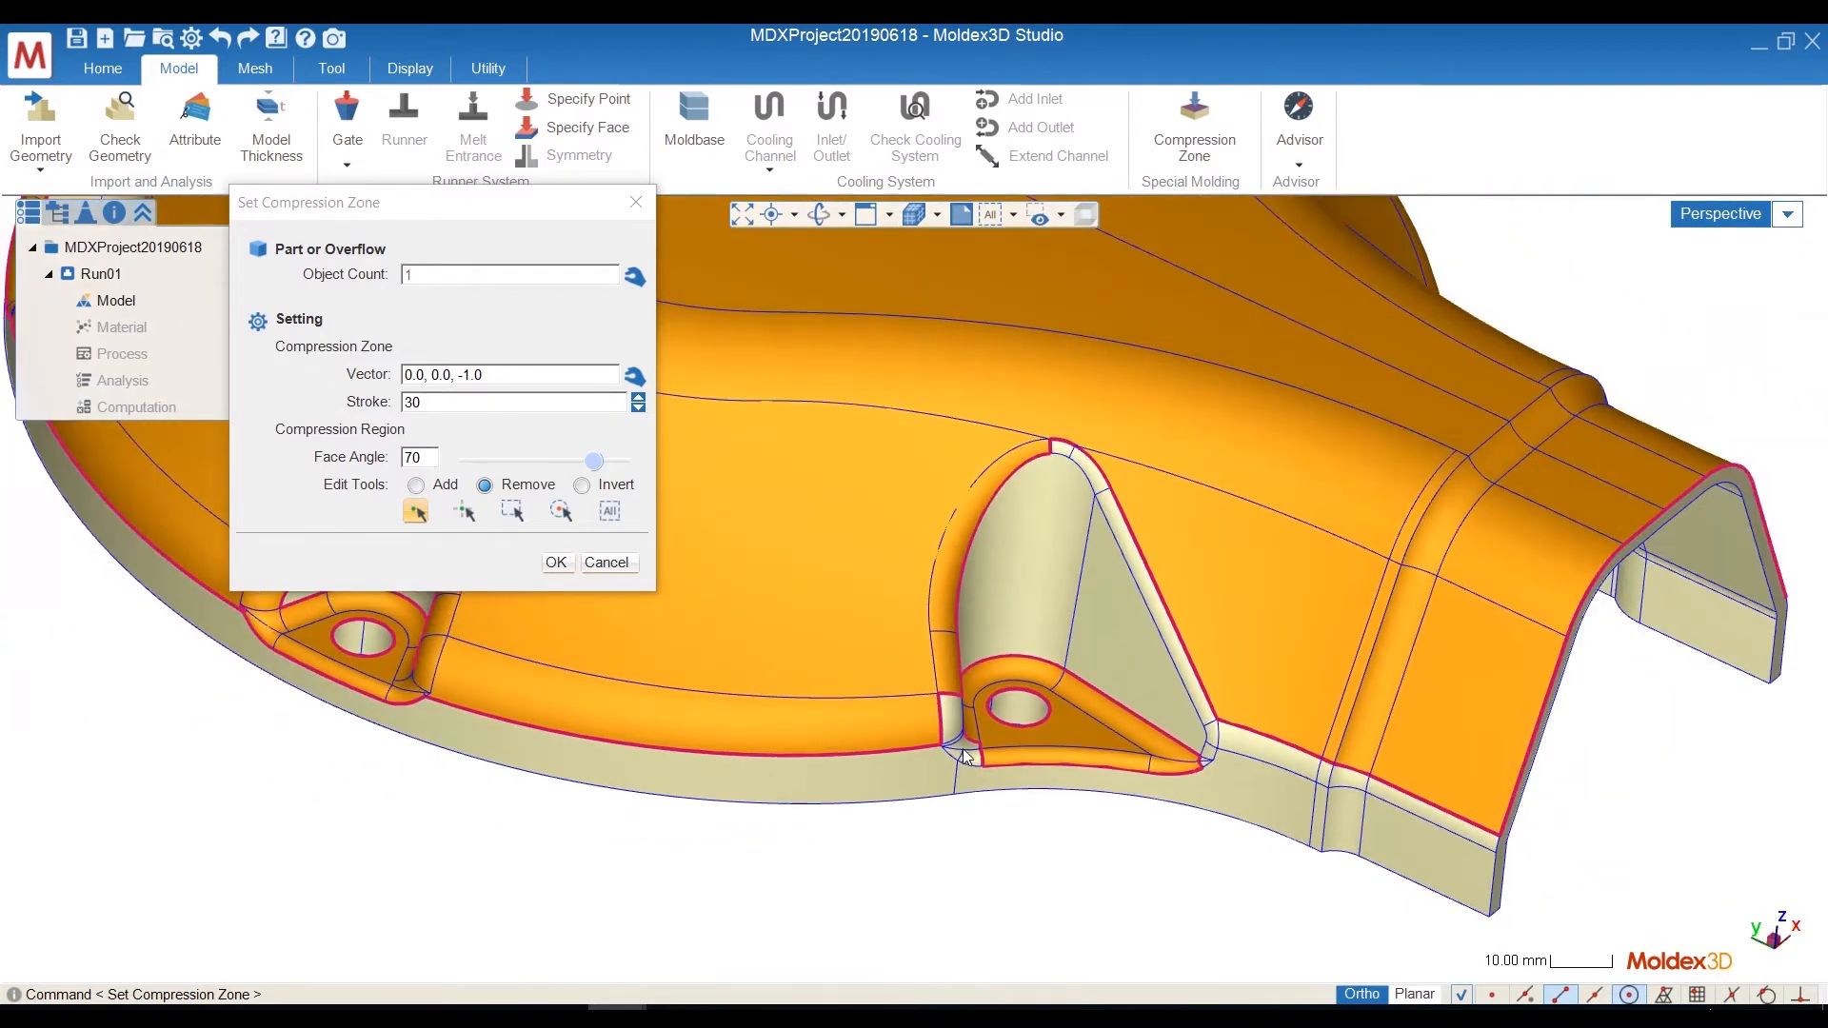
middle_drag(1240, 547, 1135, 489)
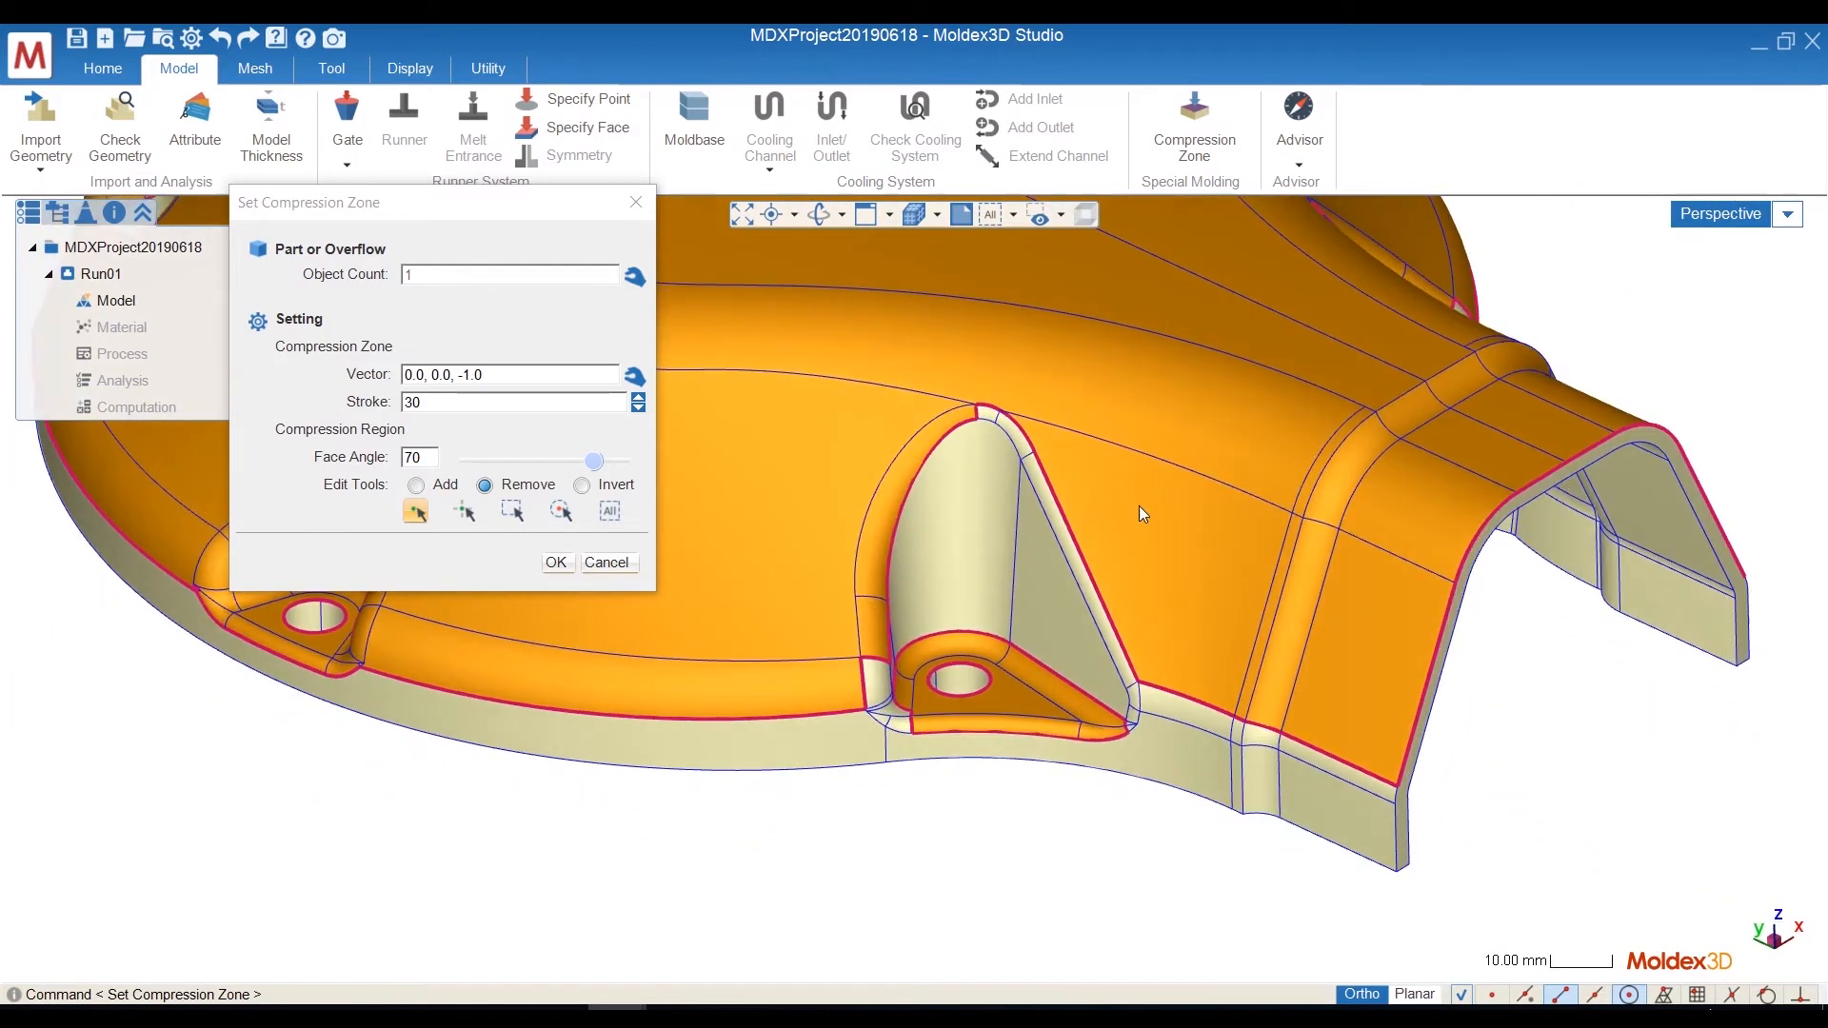
click(556, 562)
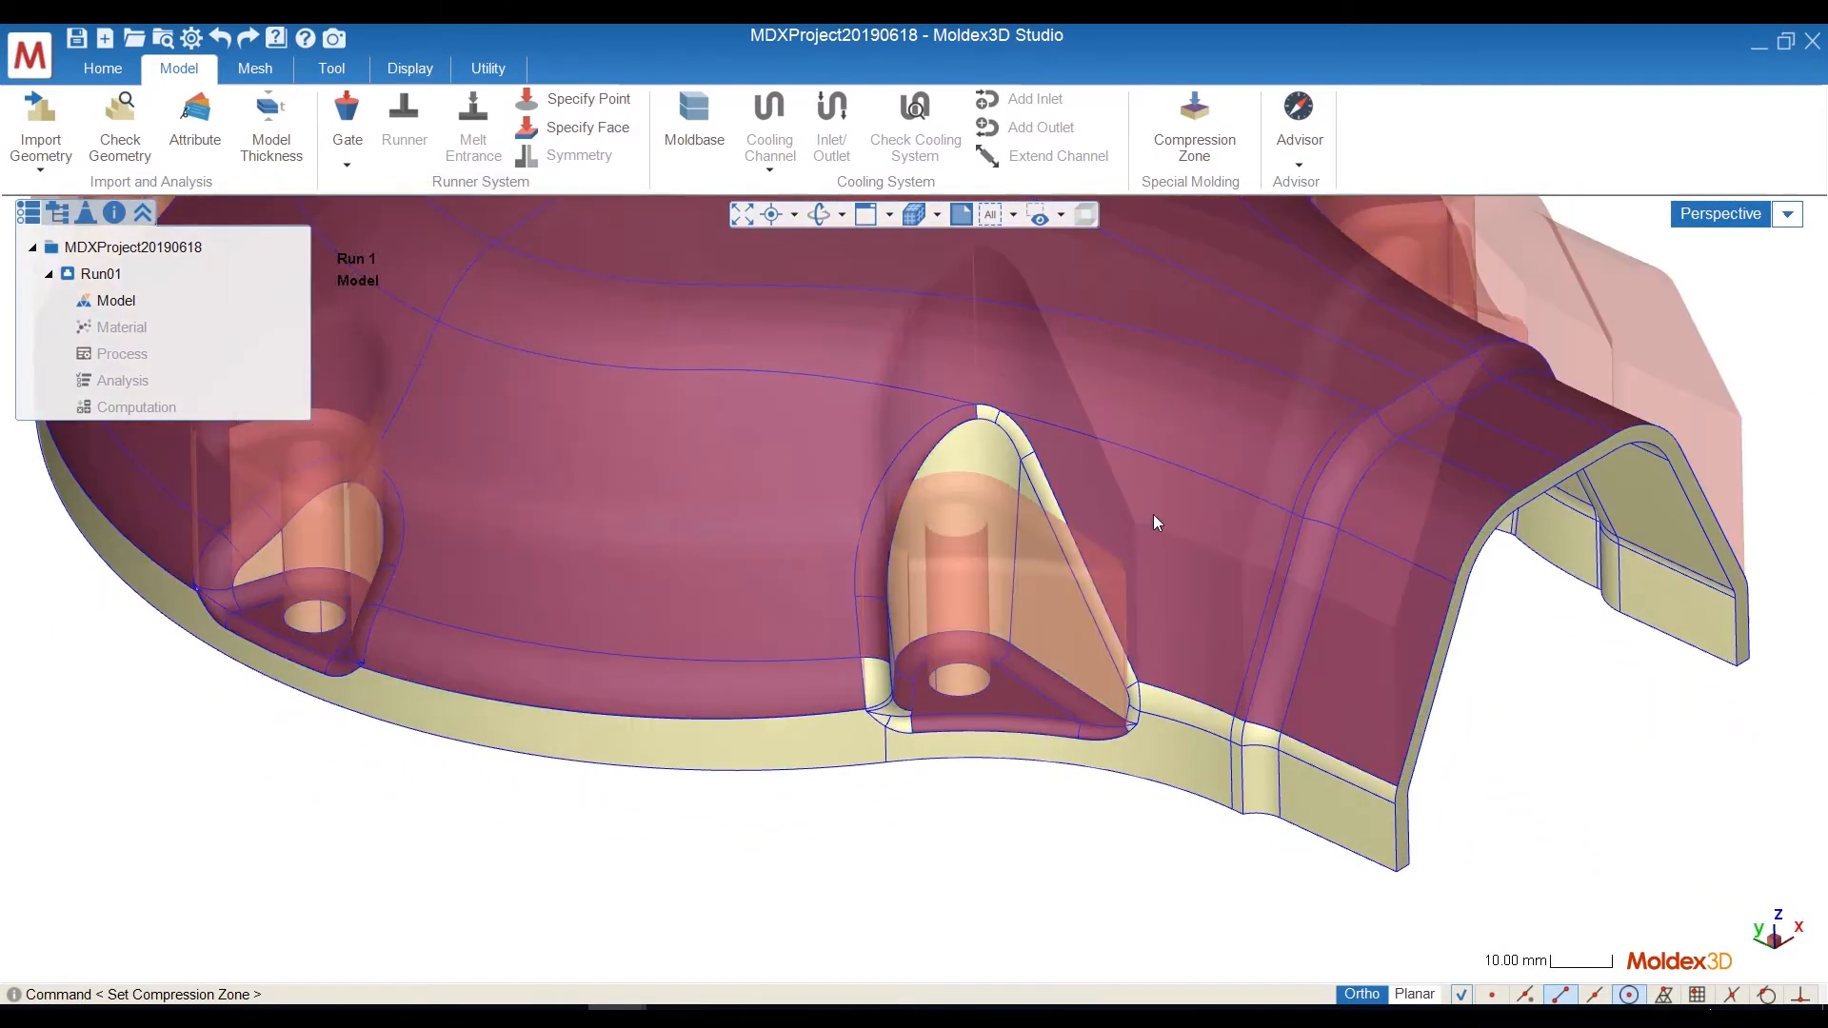
scroll(1146, 526, down, 4)
middle_drag(1096, 497, 1051, 644)
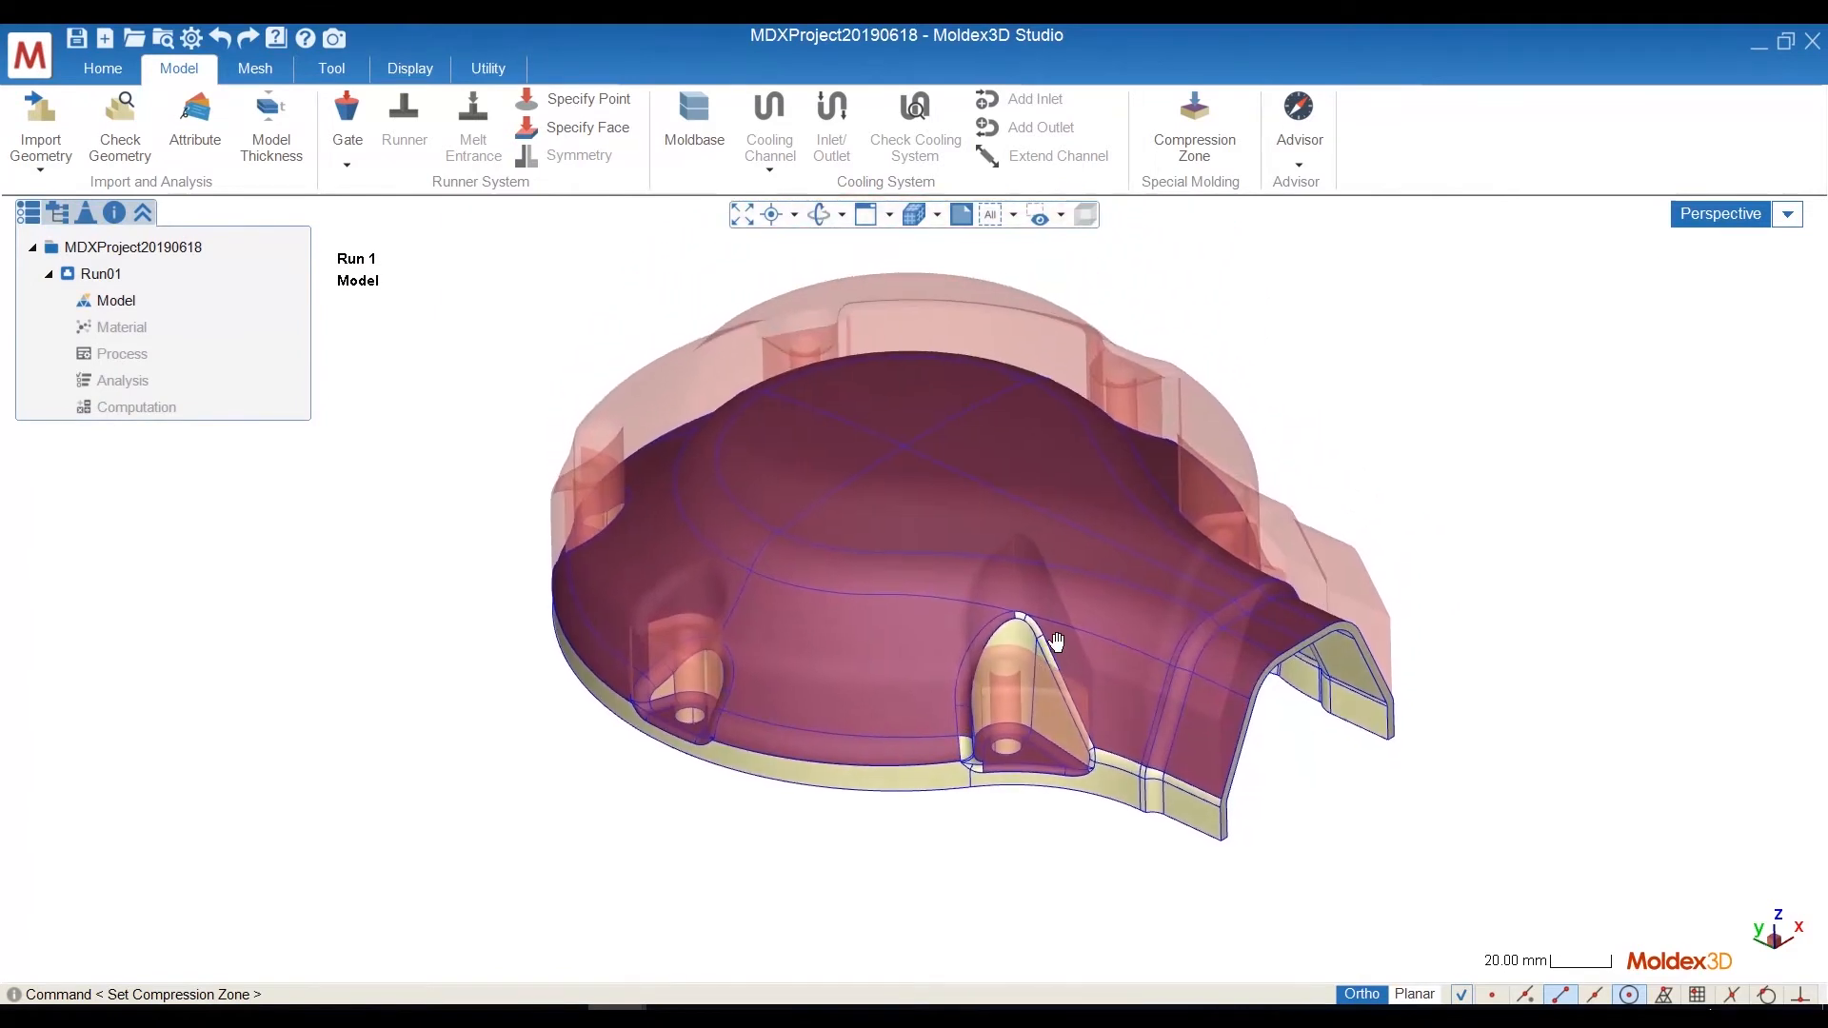
Seed the cover's edges with a global mesh size of 3 and accept the node seeding.
click(256, 73)
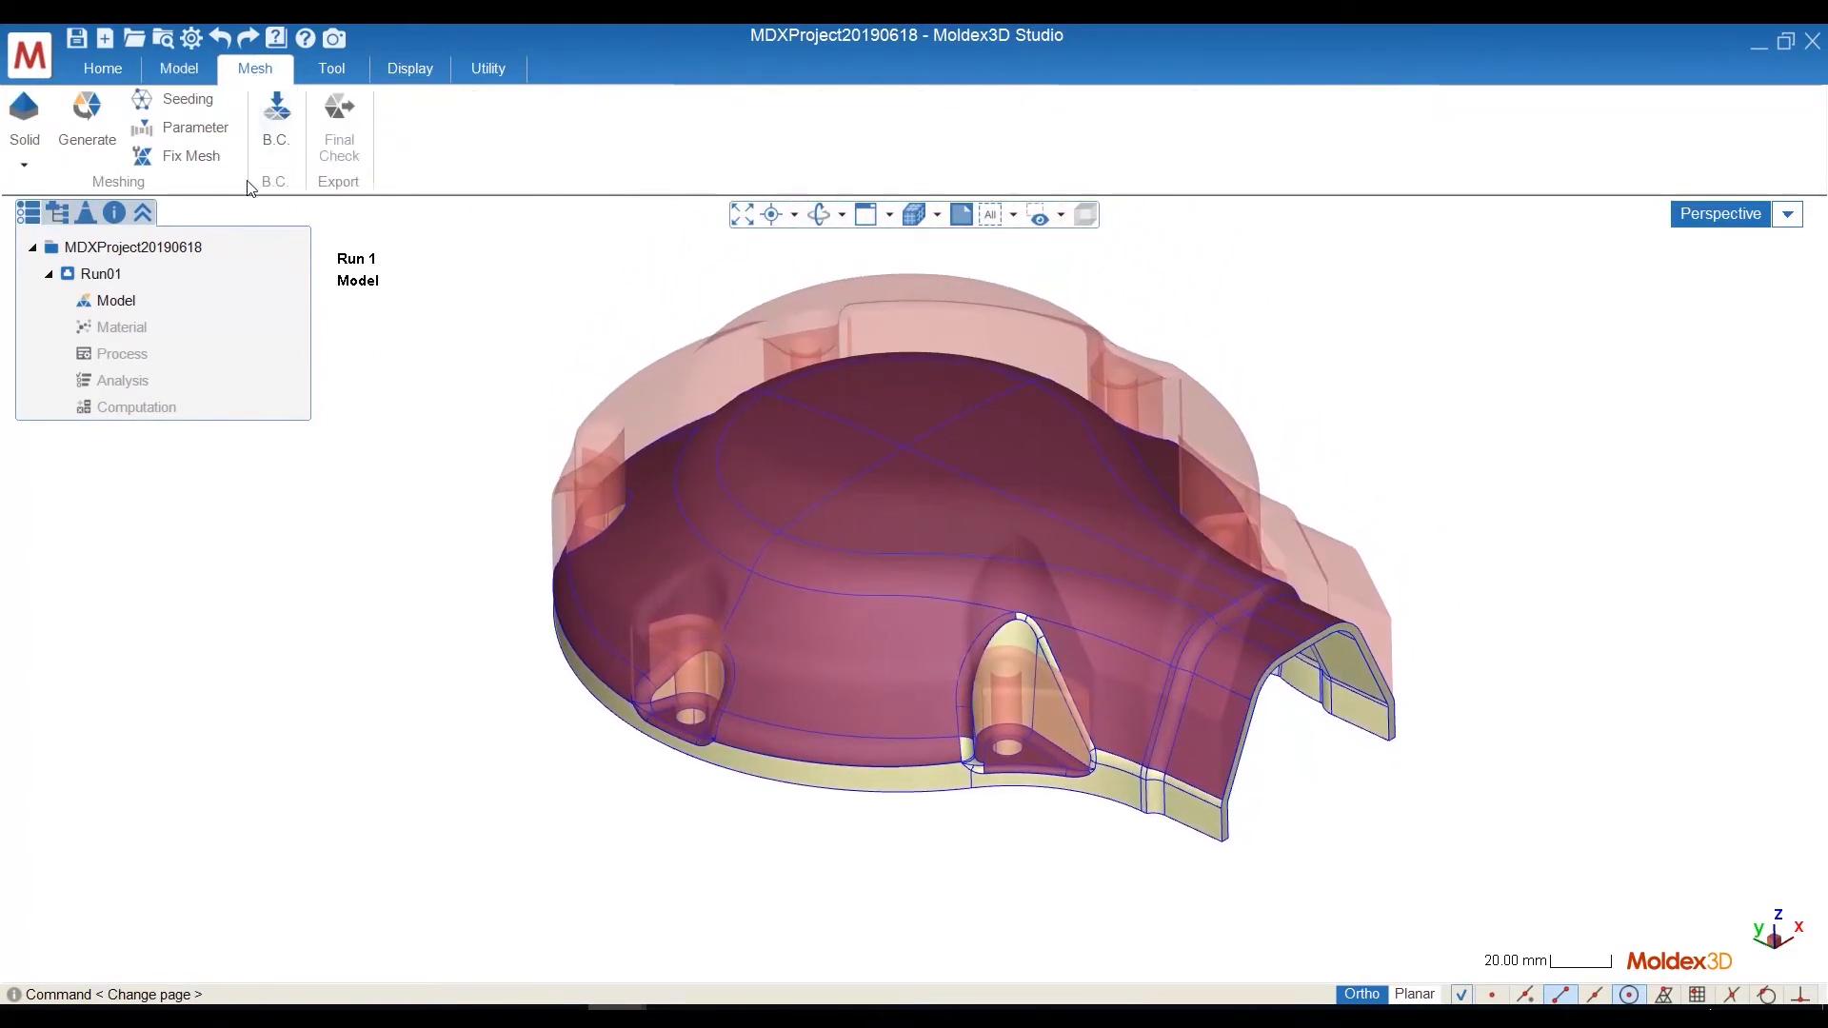
click(183, 101)
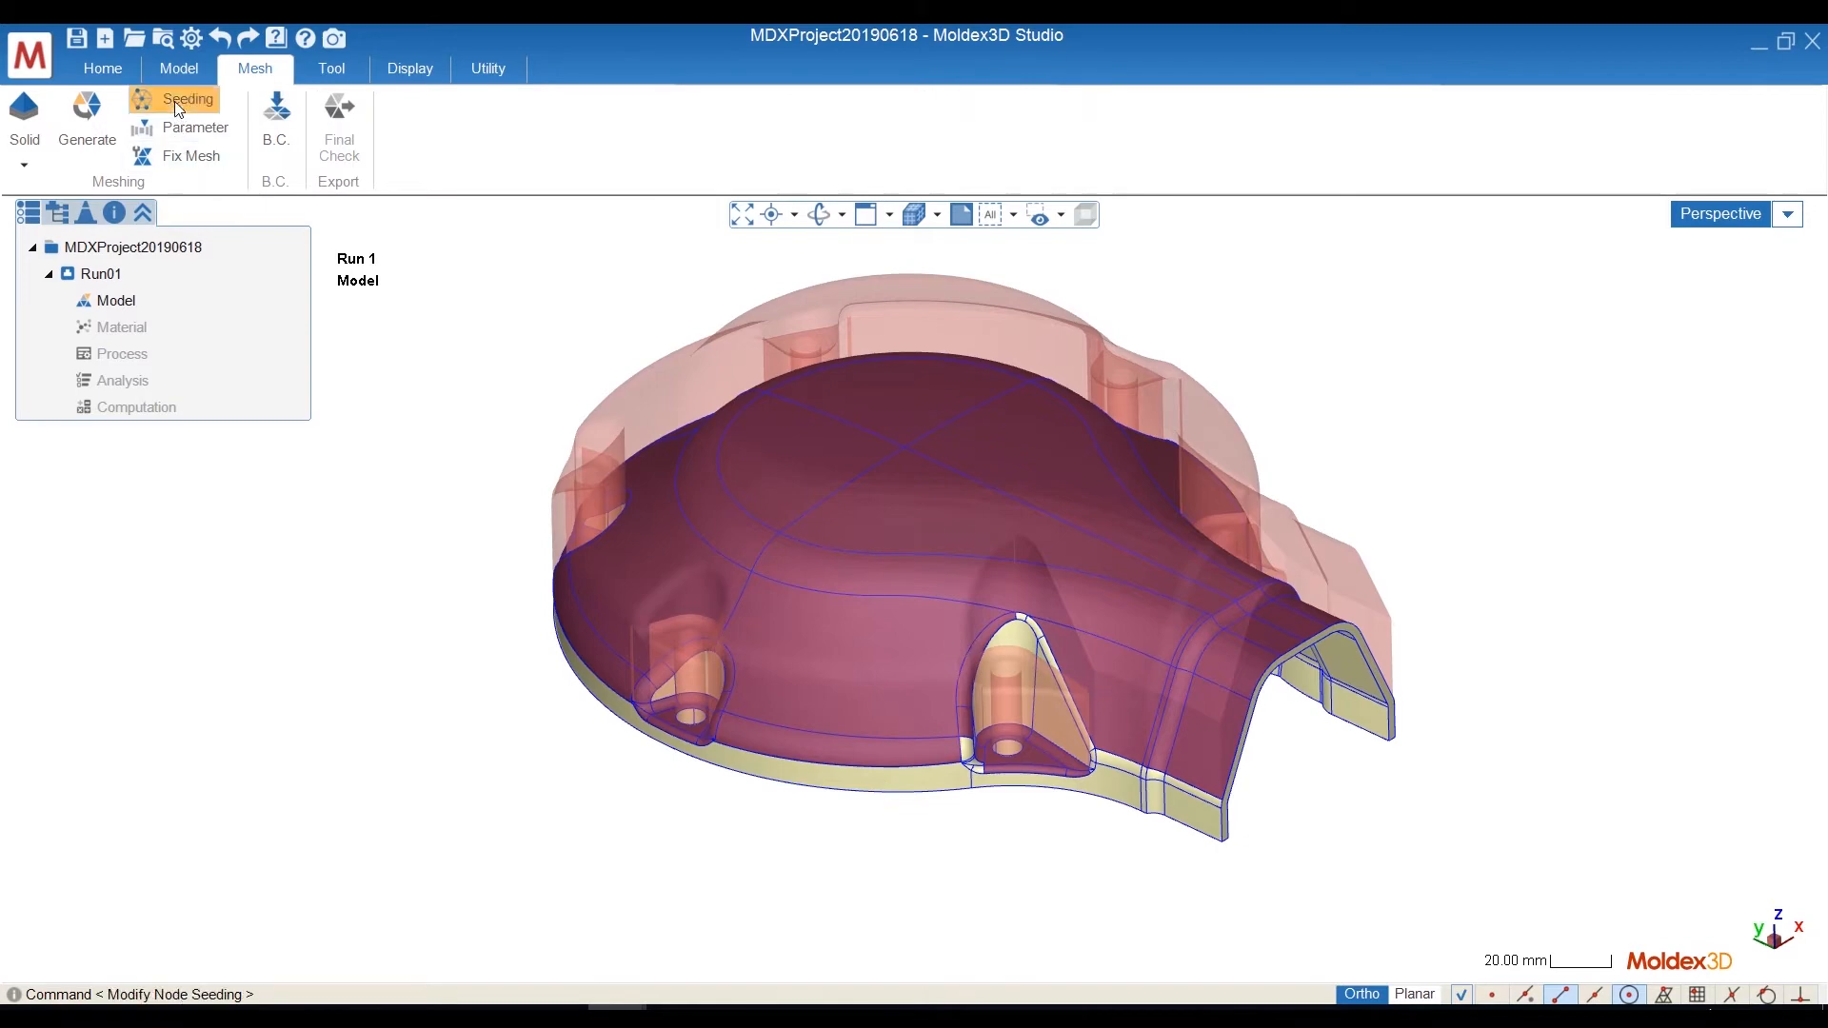
click(852, 501)
click(263, 77)
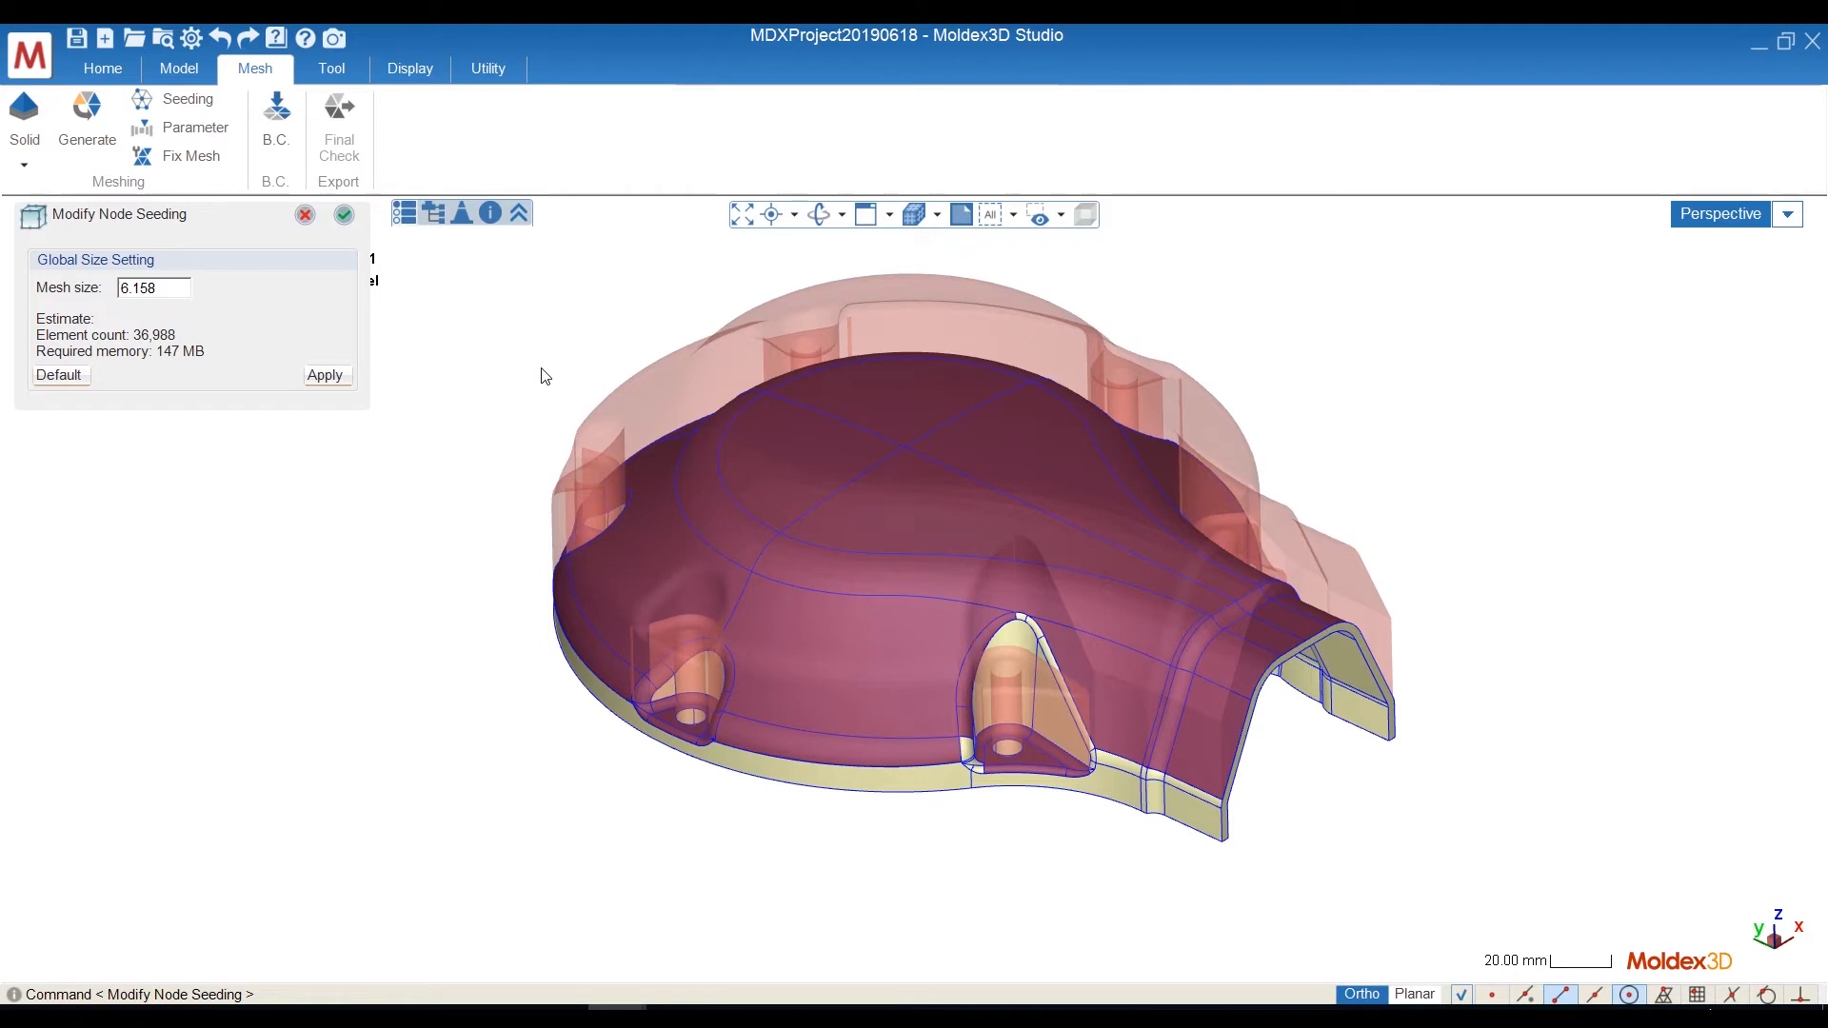
drag(172, 290, 66, 286)
text(3)
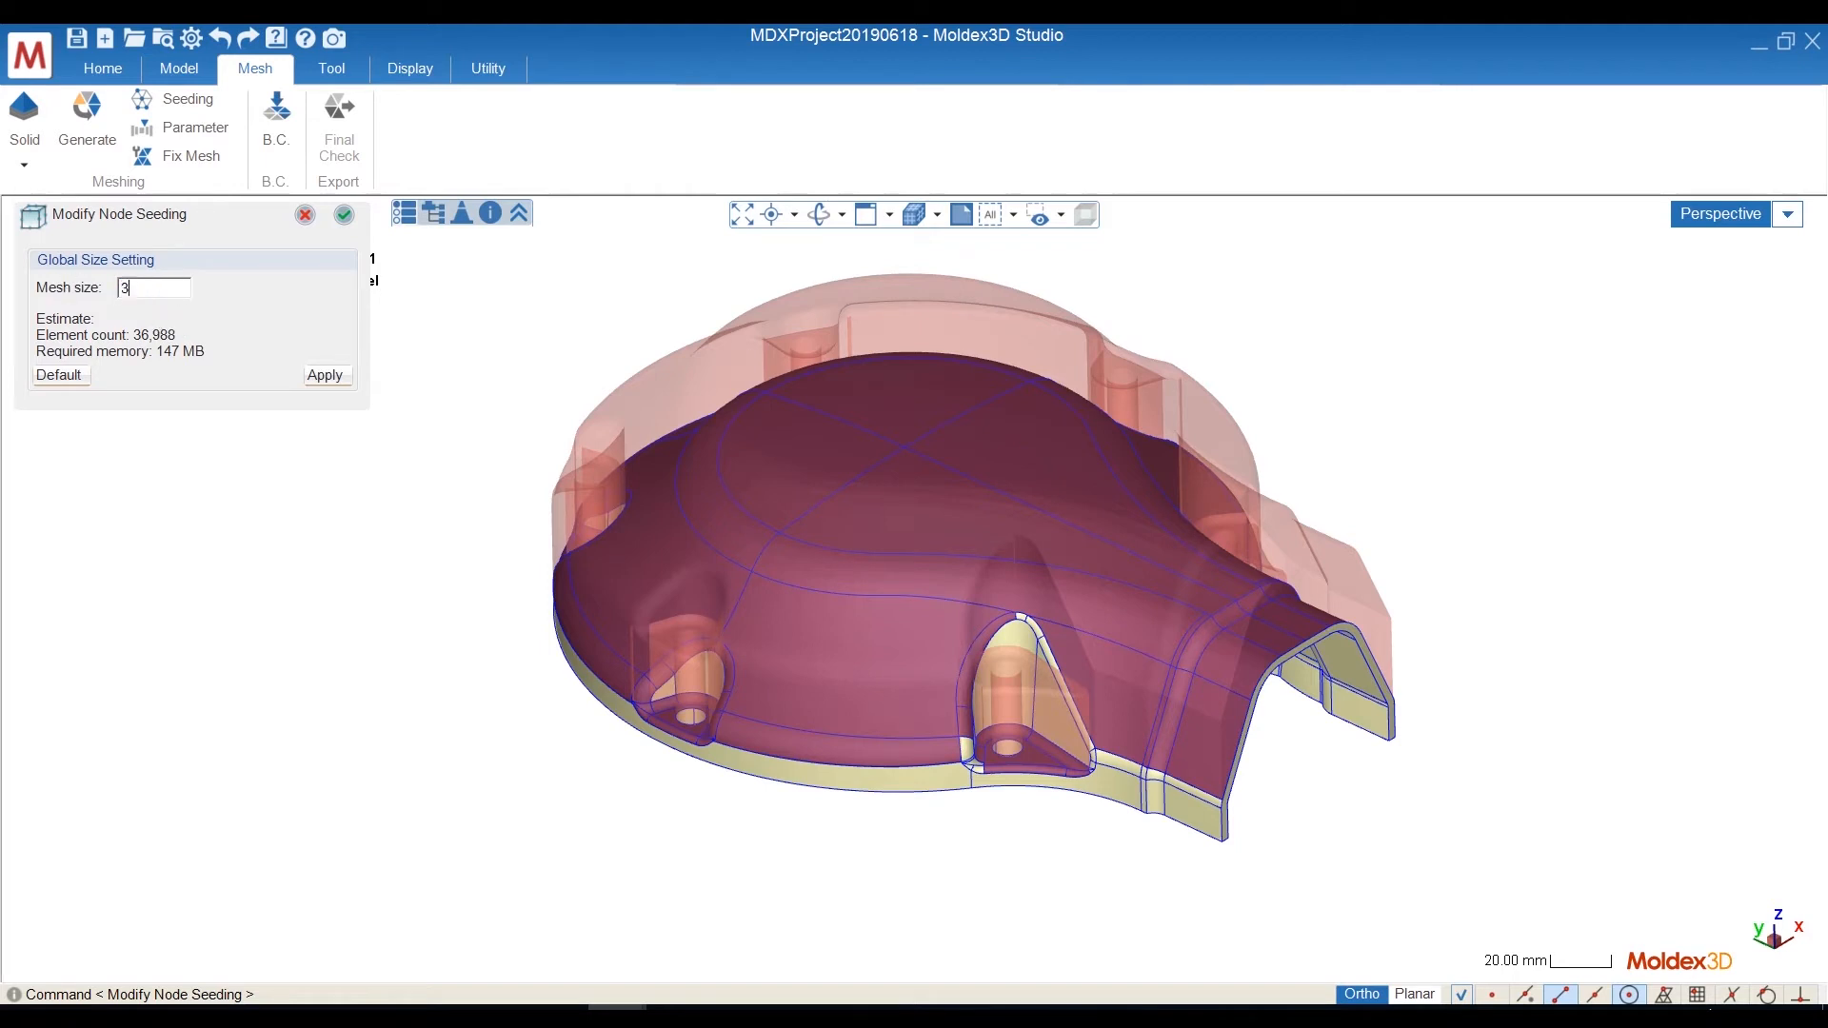
key(BackSpace)
text(1.5)
drag(156, 291, 31, 286)
text(3)
click(344, 215)
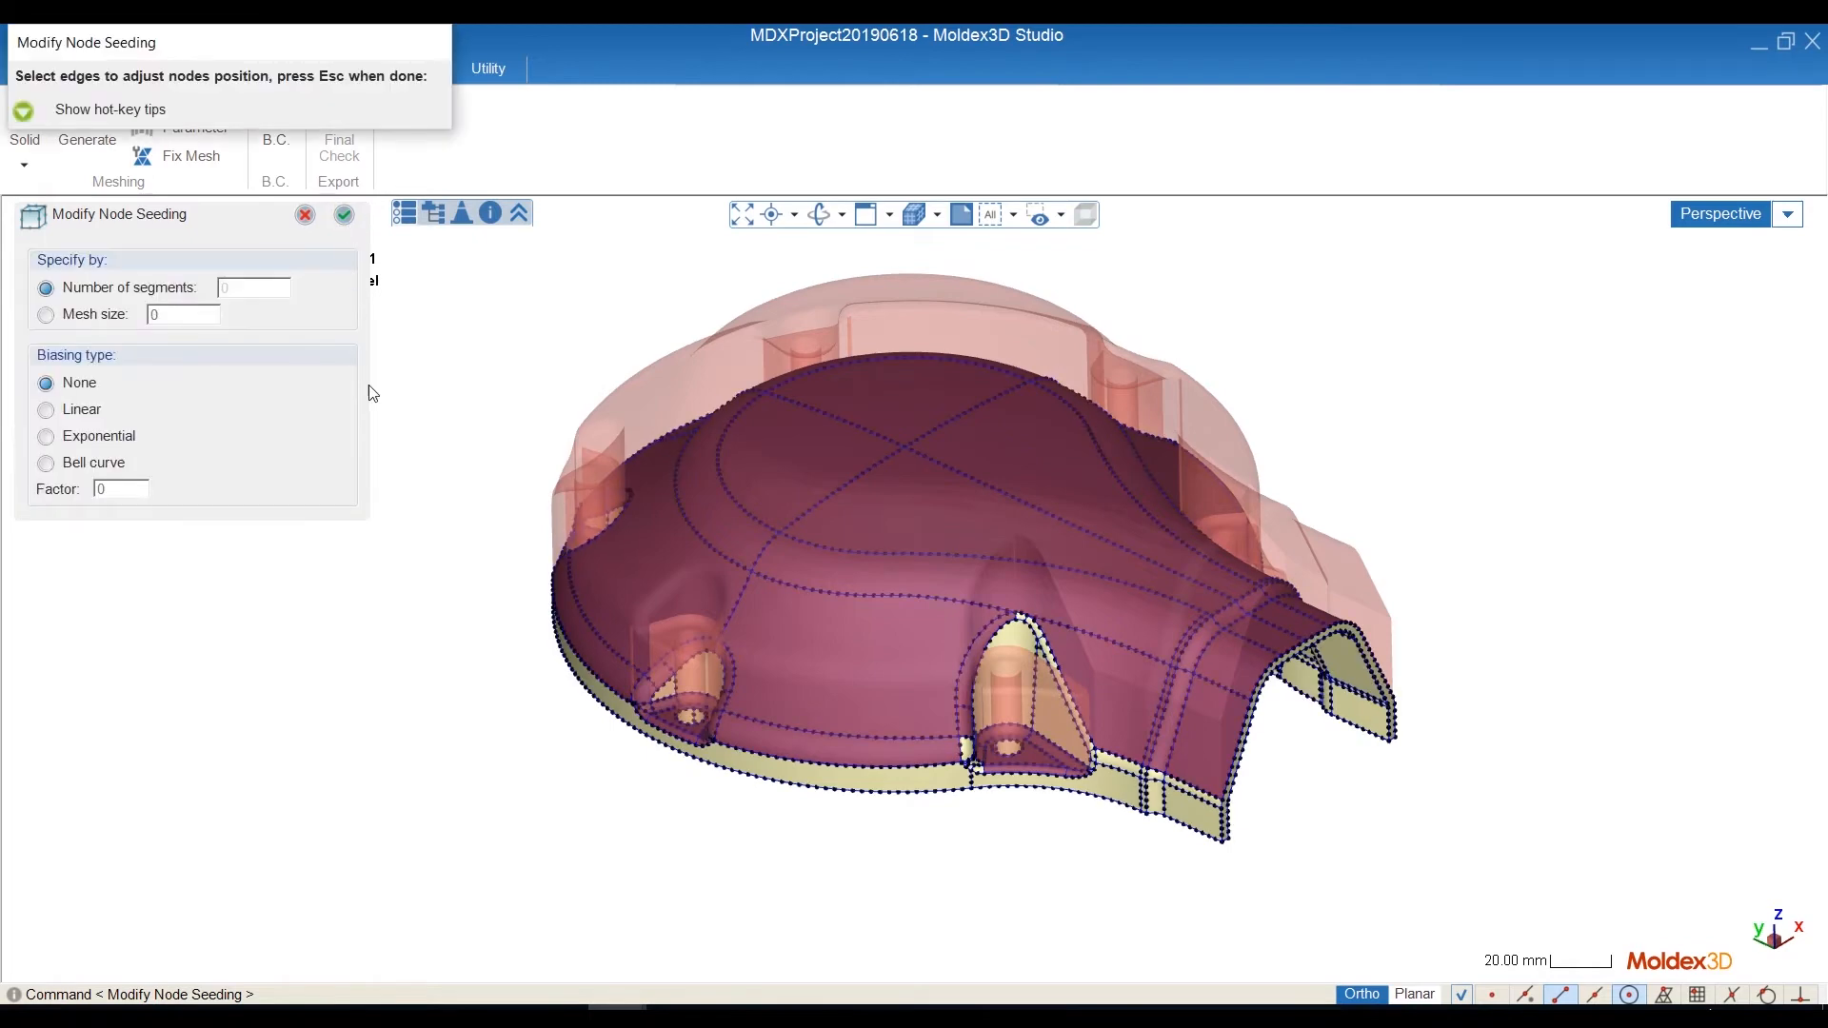
mouse_move(655, 676)
middle_down()
mouse_move(755, 747)
mouse_move(957, 735)
mouse_move(934, 473)
mouse_move(828, 603)
mouse_move(657, 654)
mouse_move(494, 634)
mouse_move(931, 612)
mouse_move(592, 625)
mouse_move(1048, 753)
mouse_move(677, 477)
mouse_move(869, 624)
mouse_move(869, 550)
mouse_move(848, 785)
mouse_move(902, 889)
mouse_move(655, 689)
middle_up()
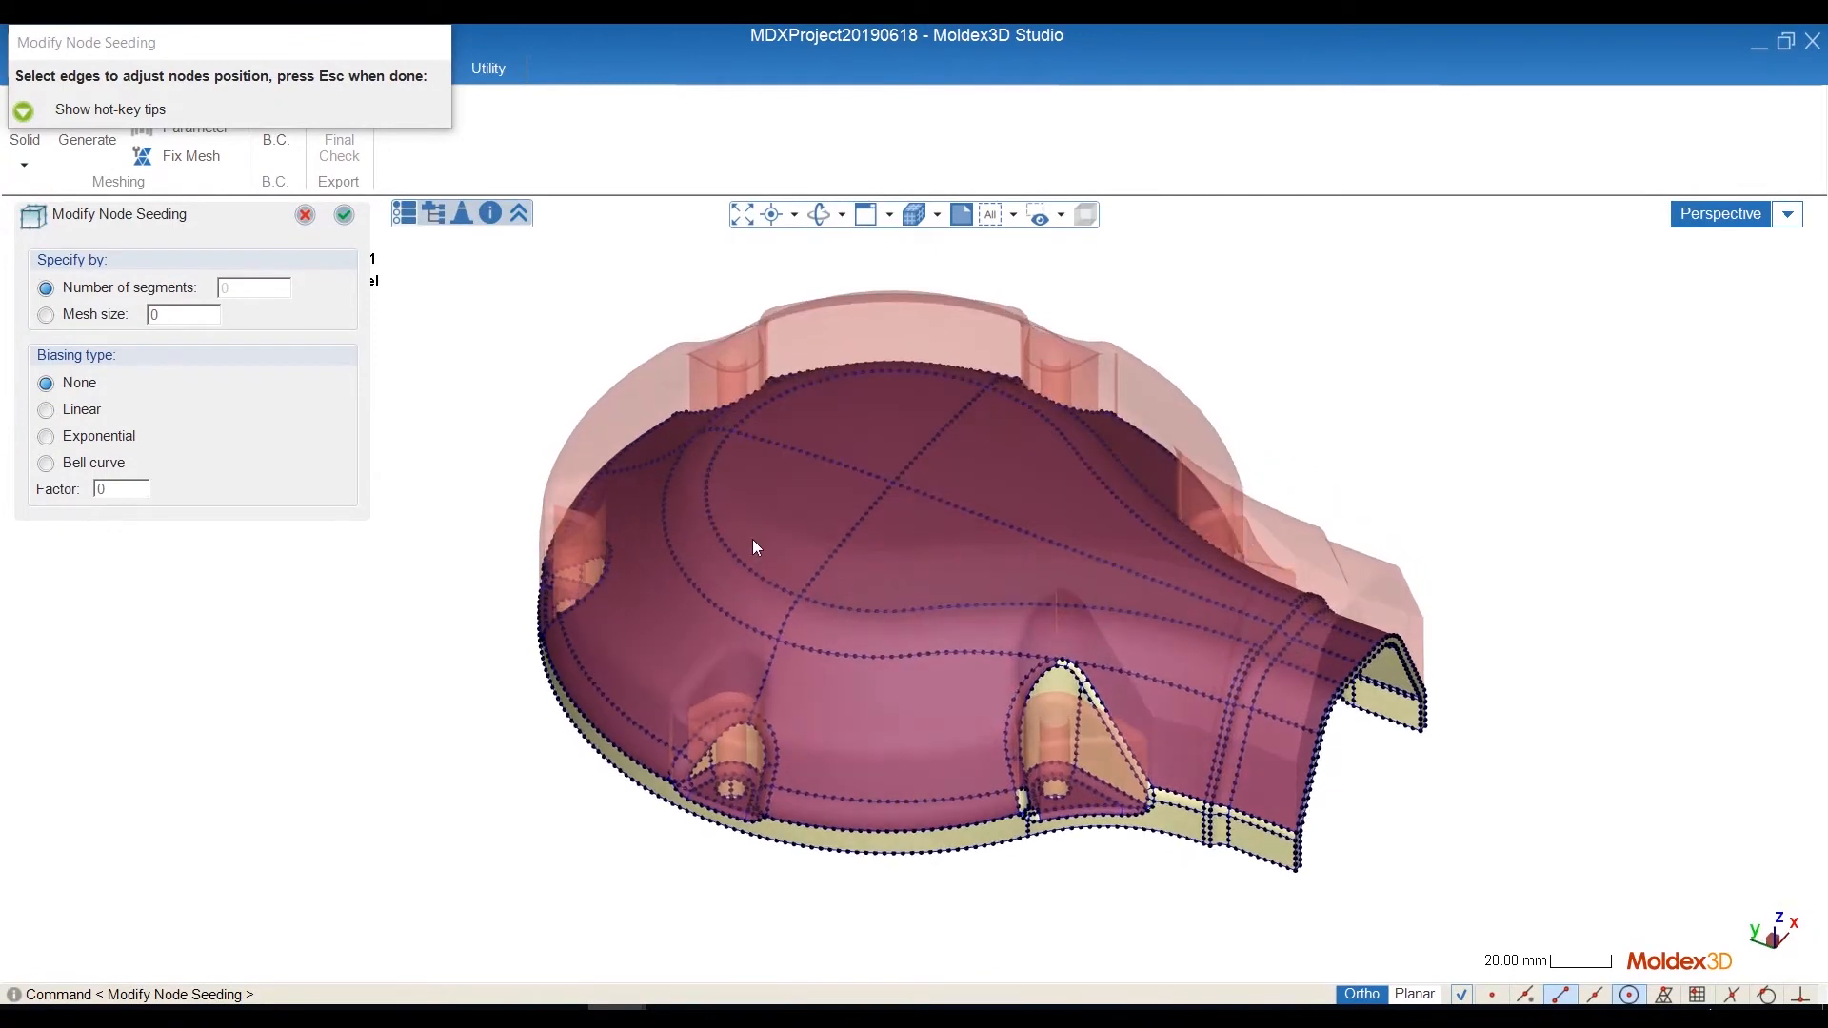
click(344, 214)
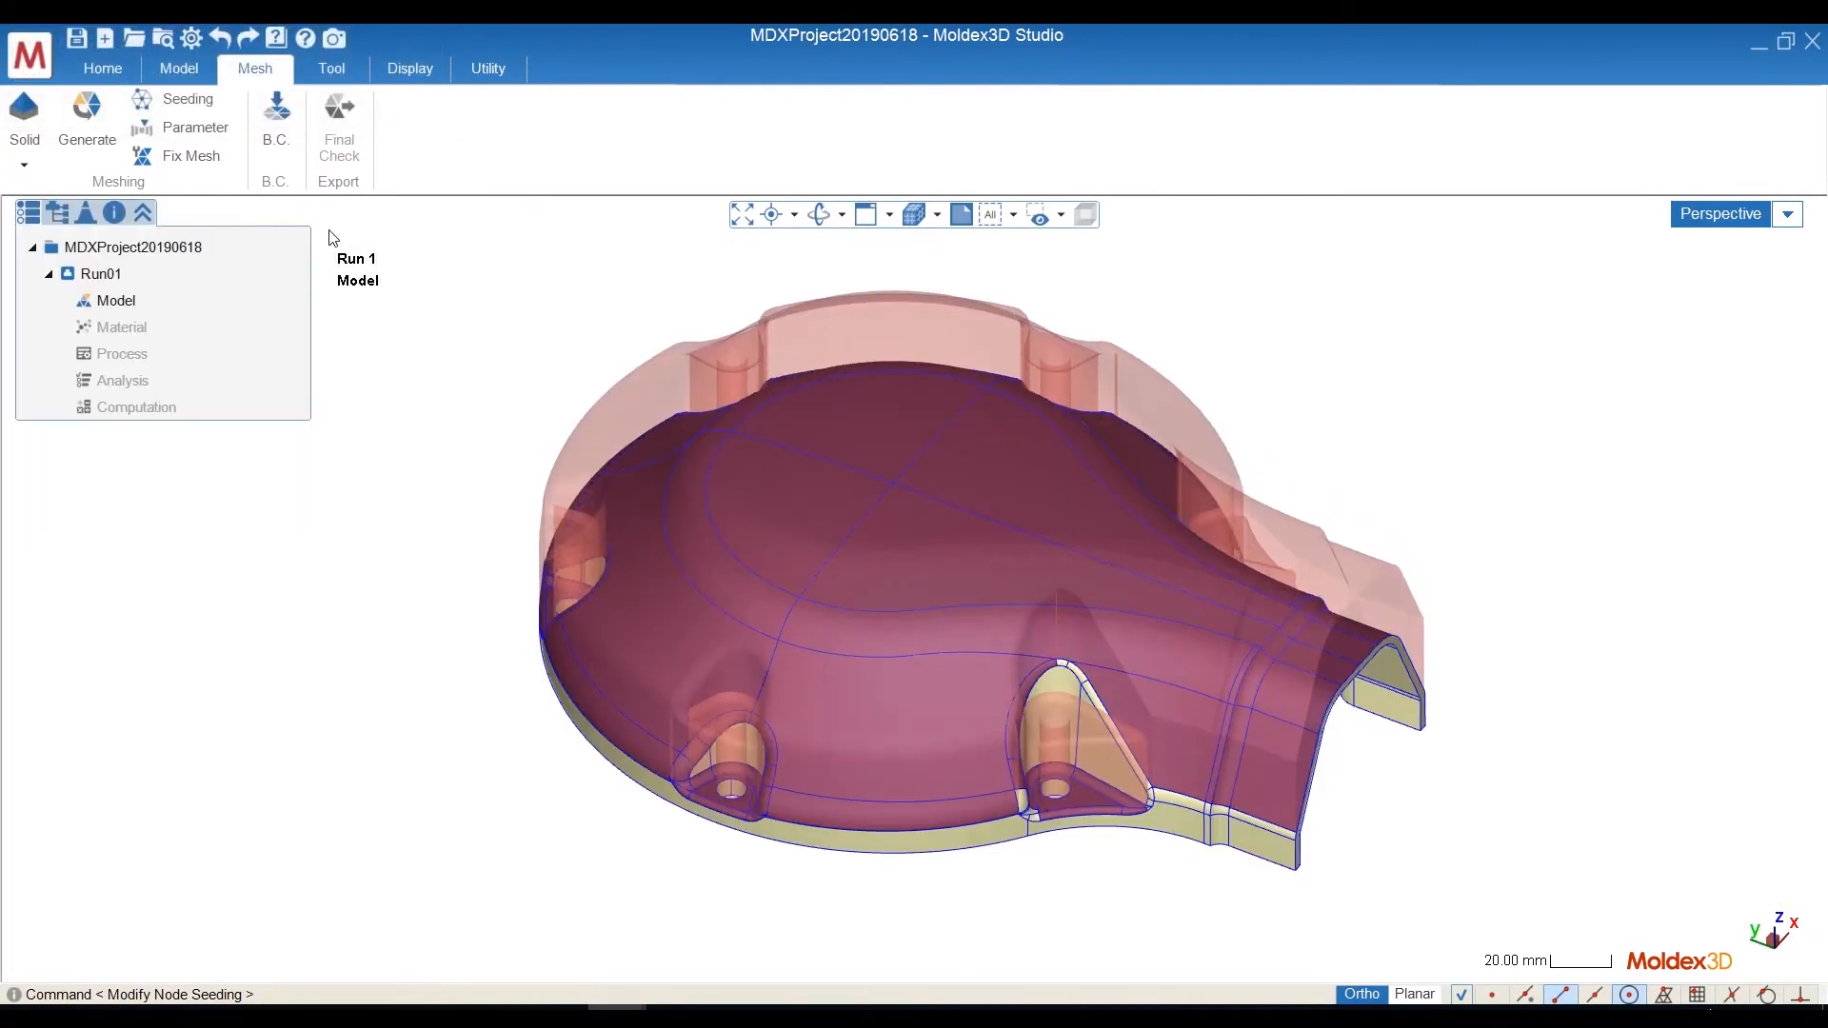
Choose Prism as the compression zone's mesh type with a layer count of 30 in the solid mesh parameters.
click(178, 135)
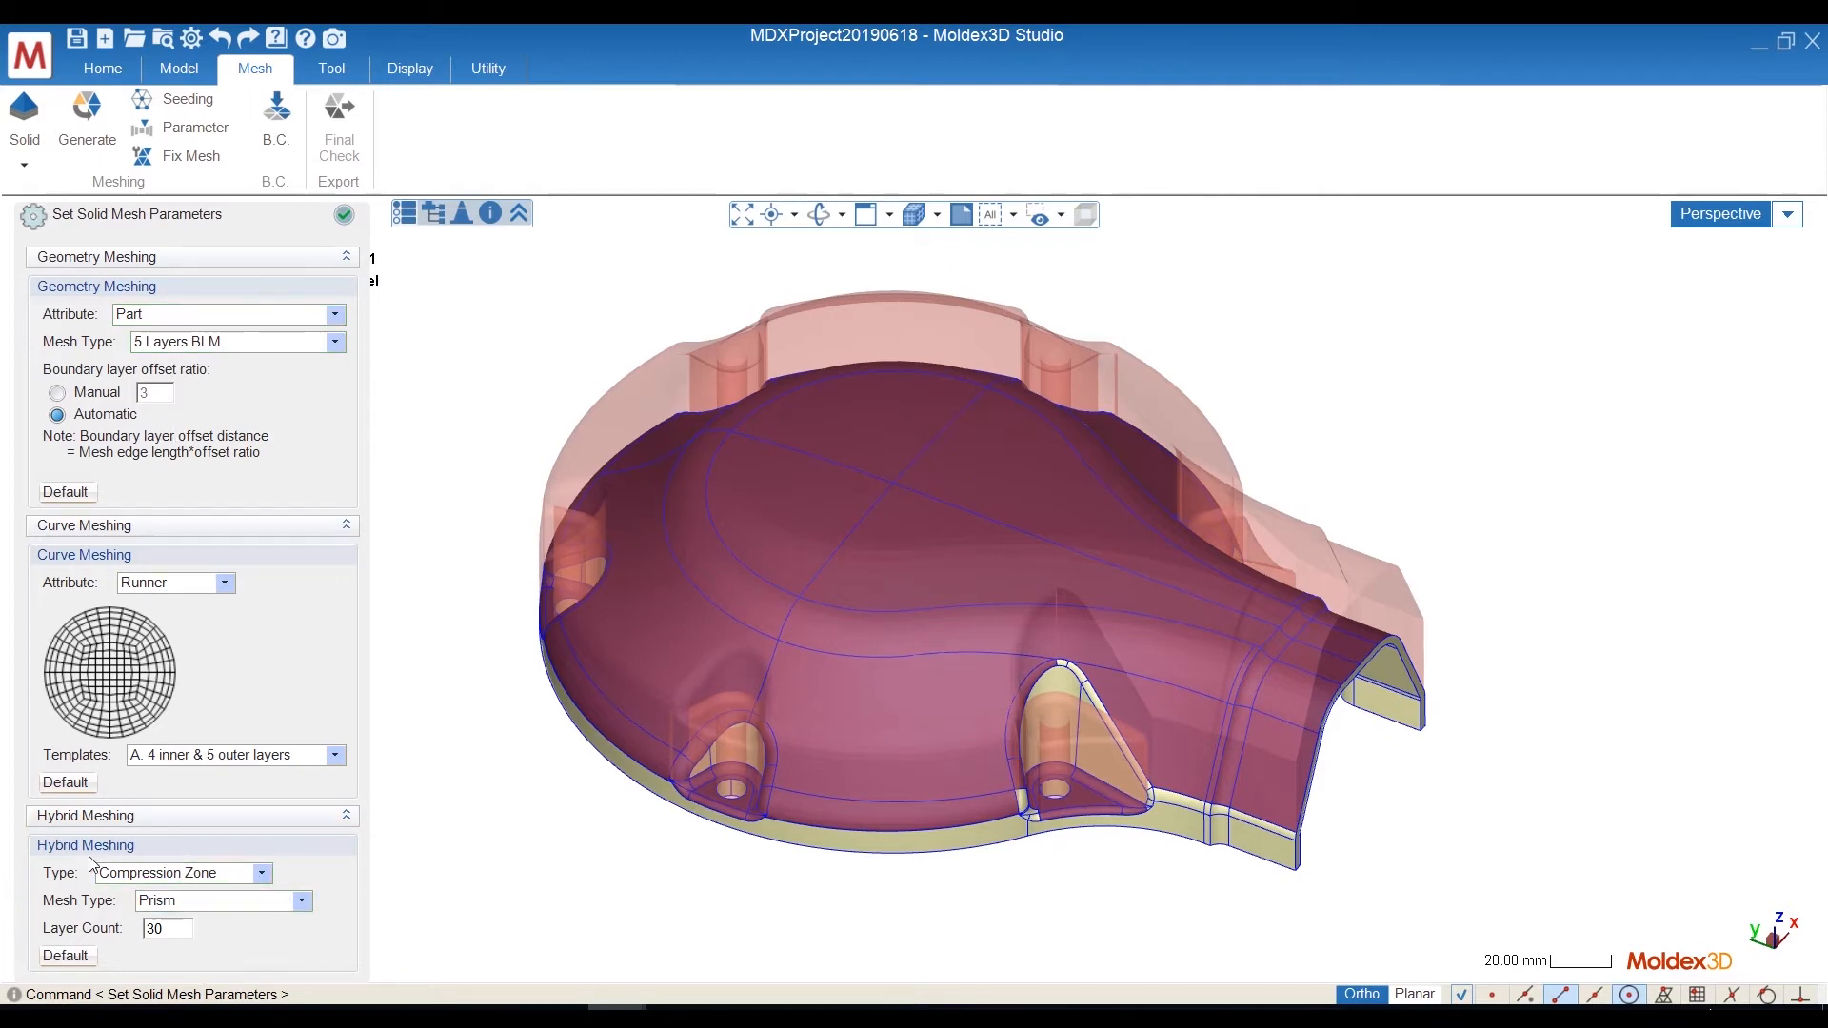
click(276, 901)
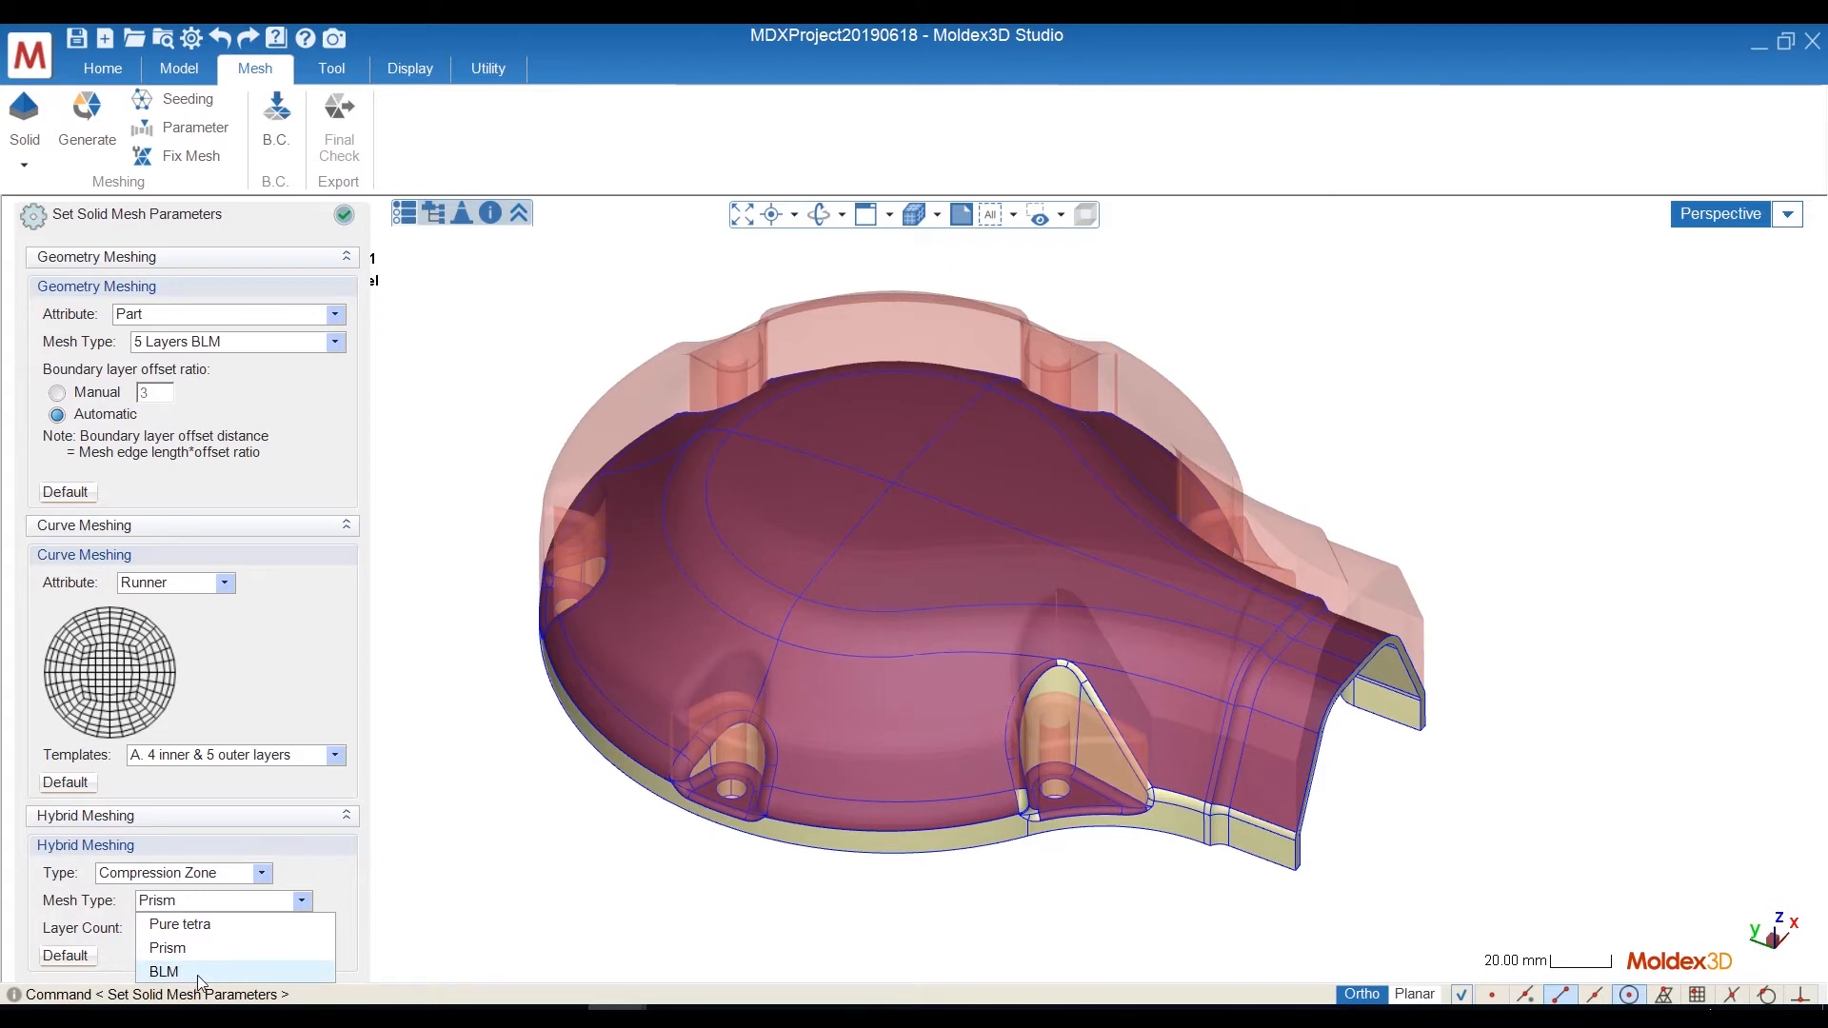
click(181, 950)
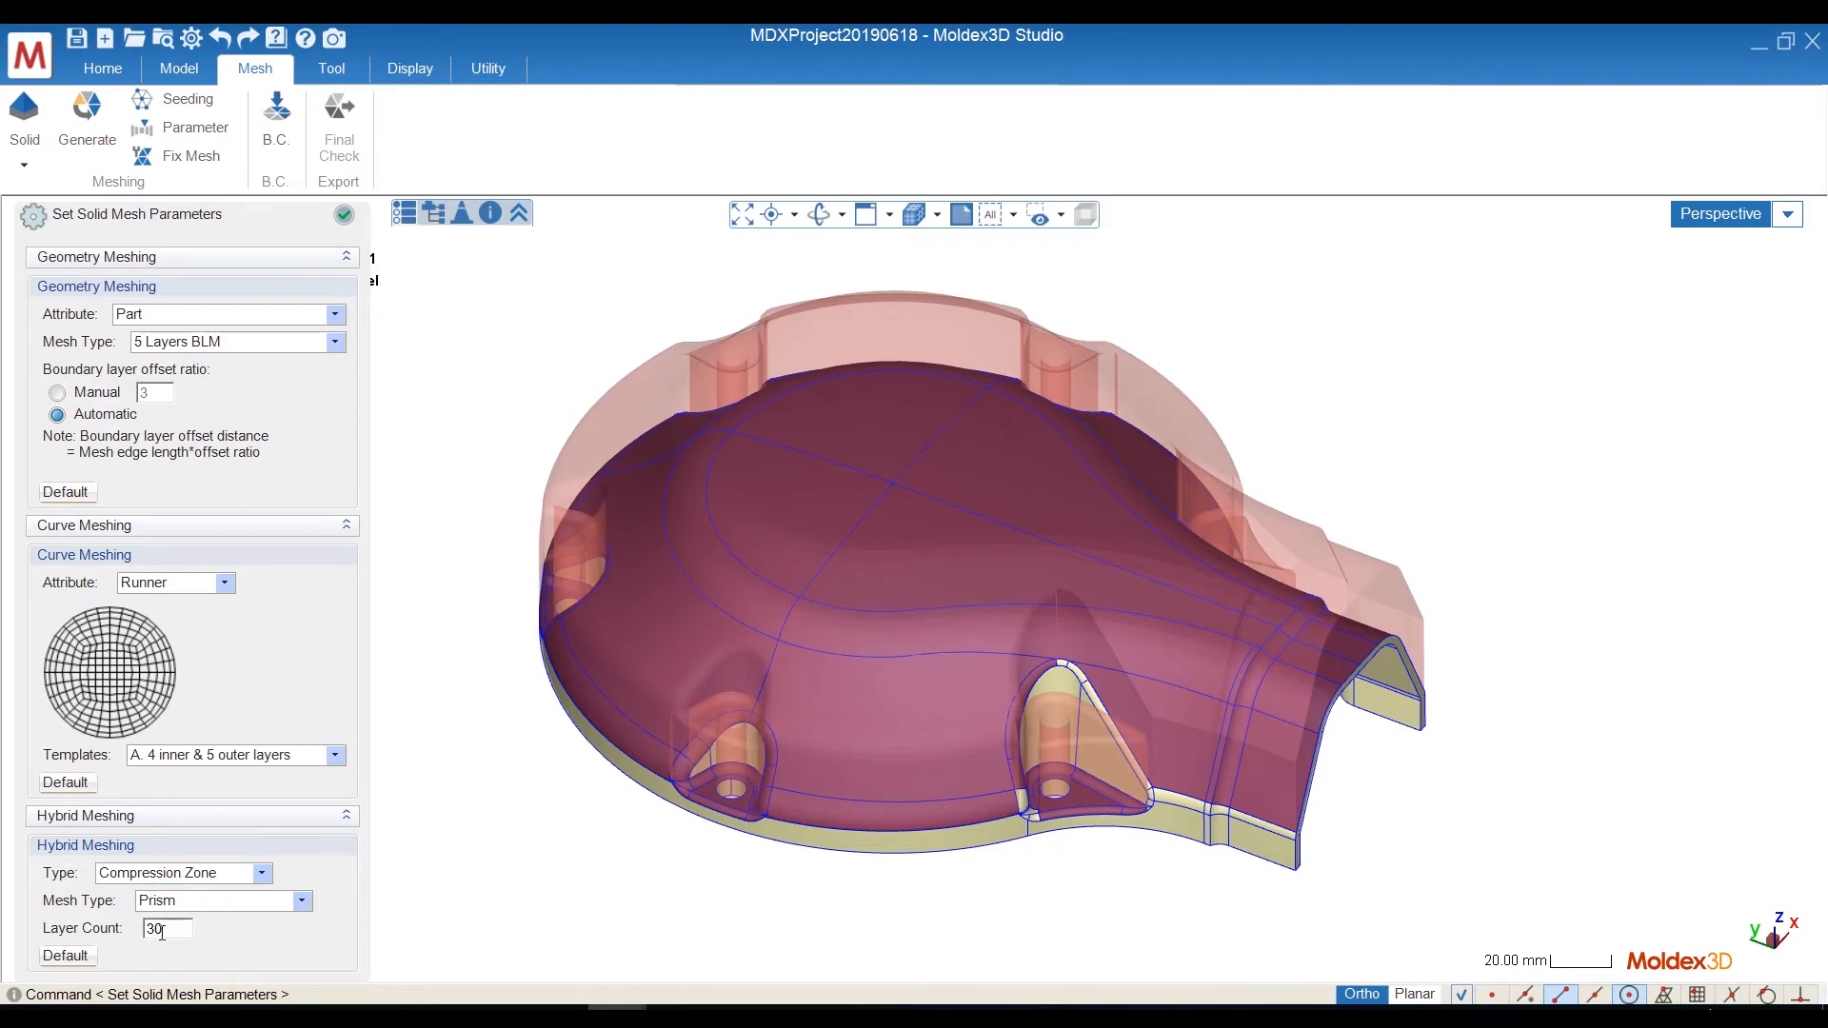
click(344, 215)
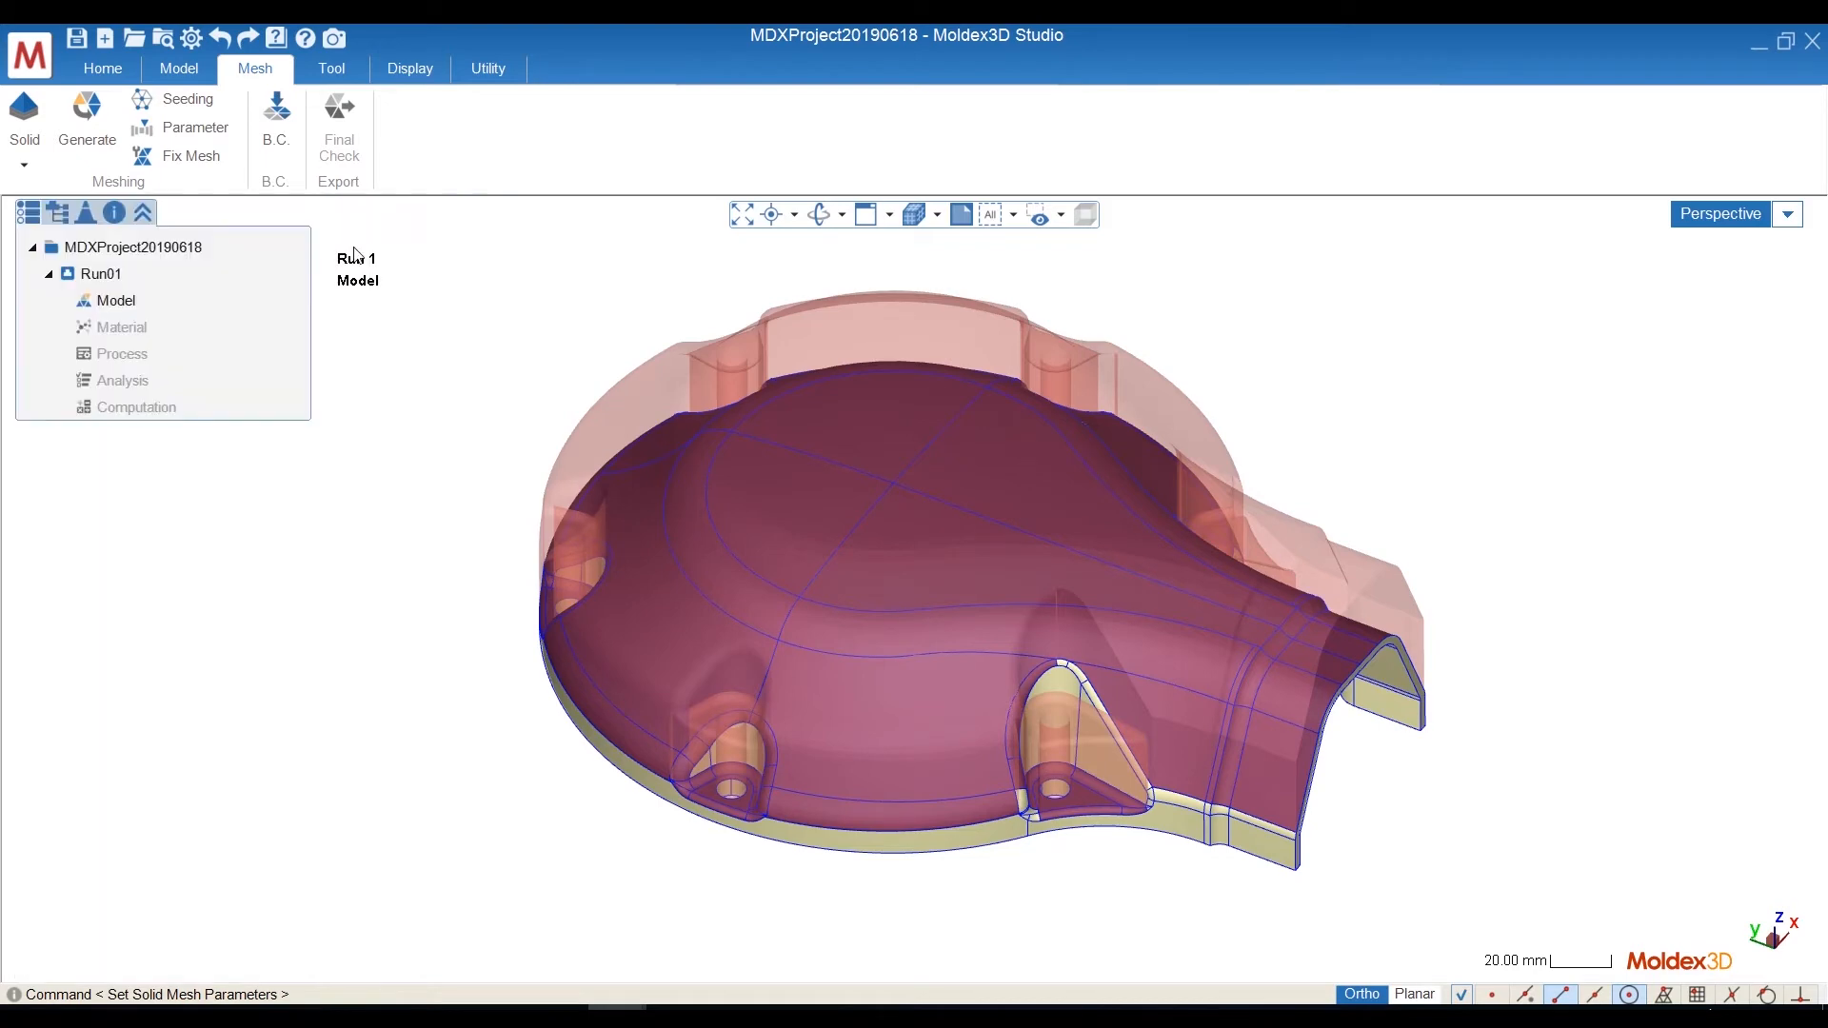
Generate the surface and solid mesh for the part and its compression zone.
click(85, 116)
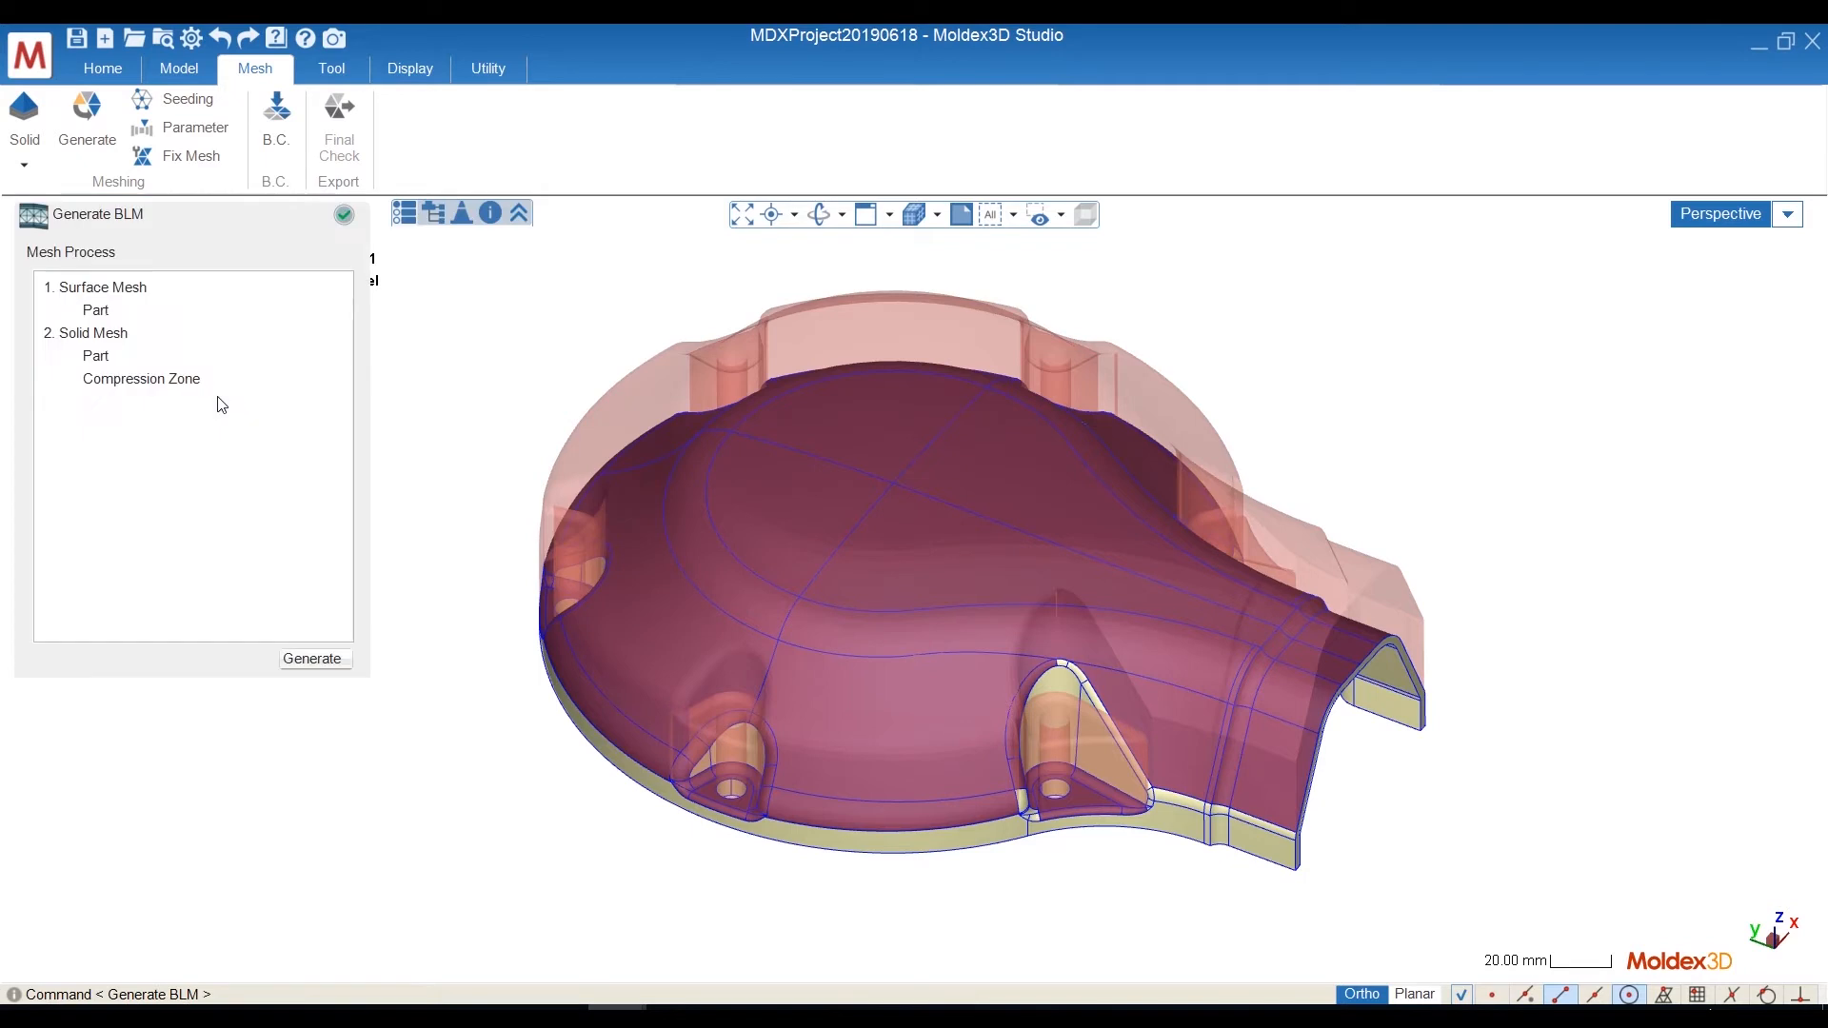
click(314, 659)
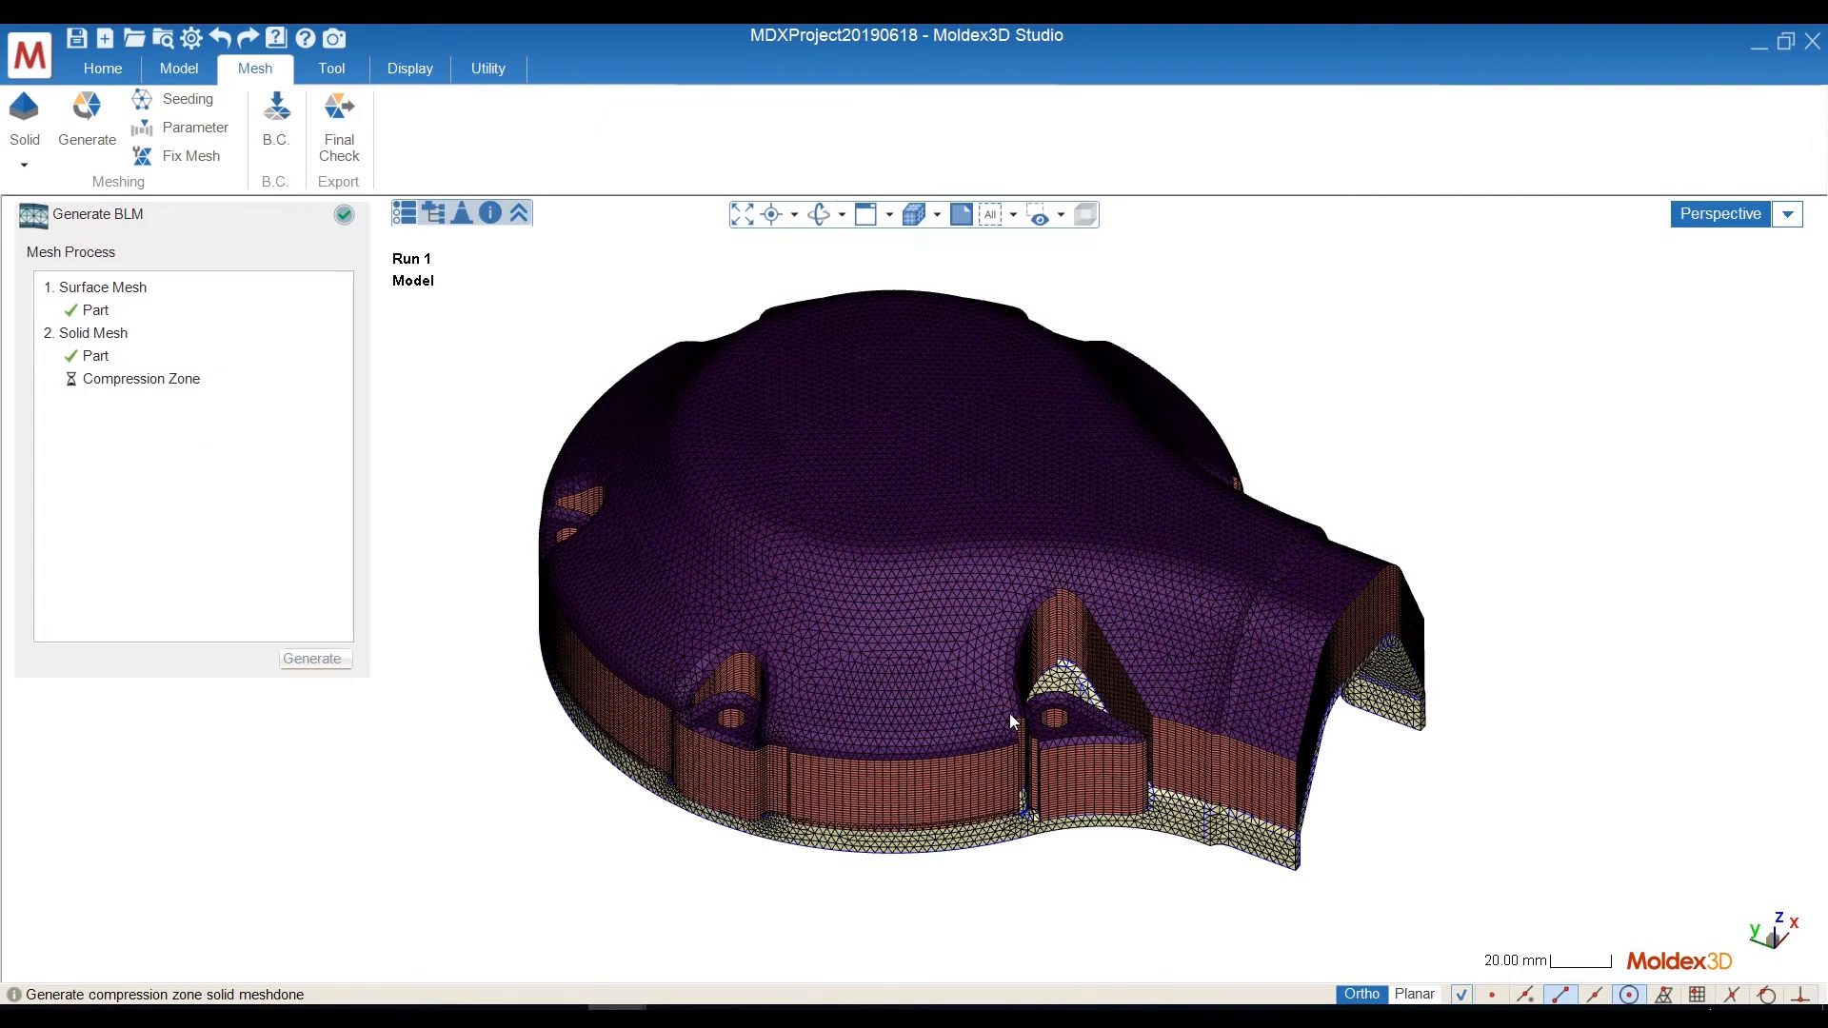
middle_drag(1010, 712, 632, 624)
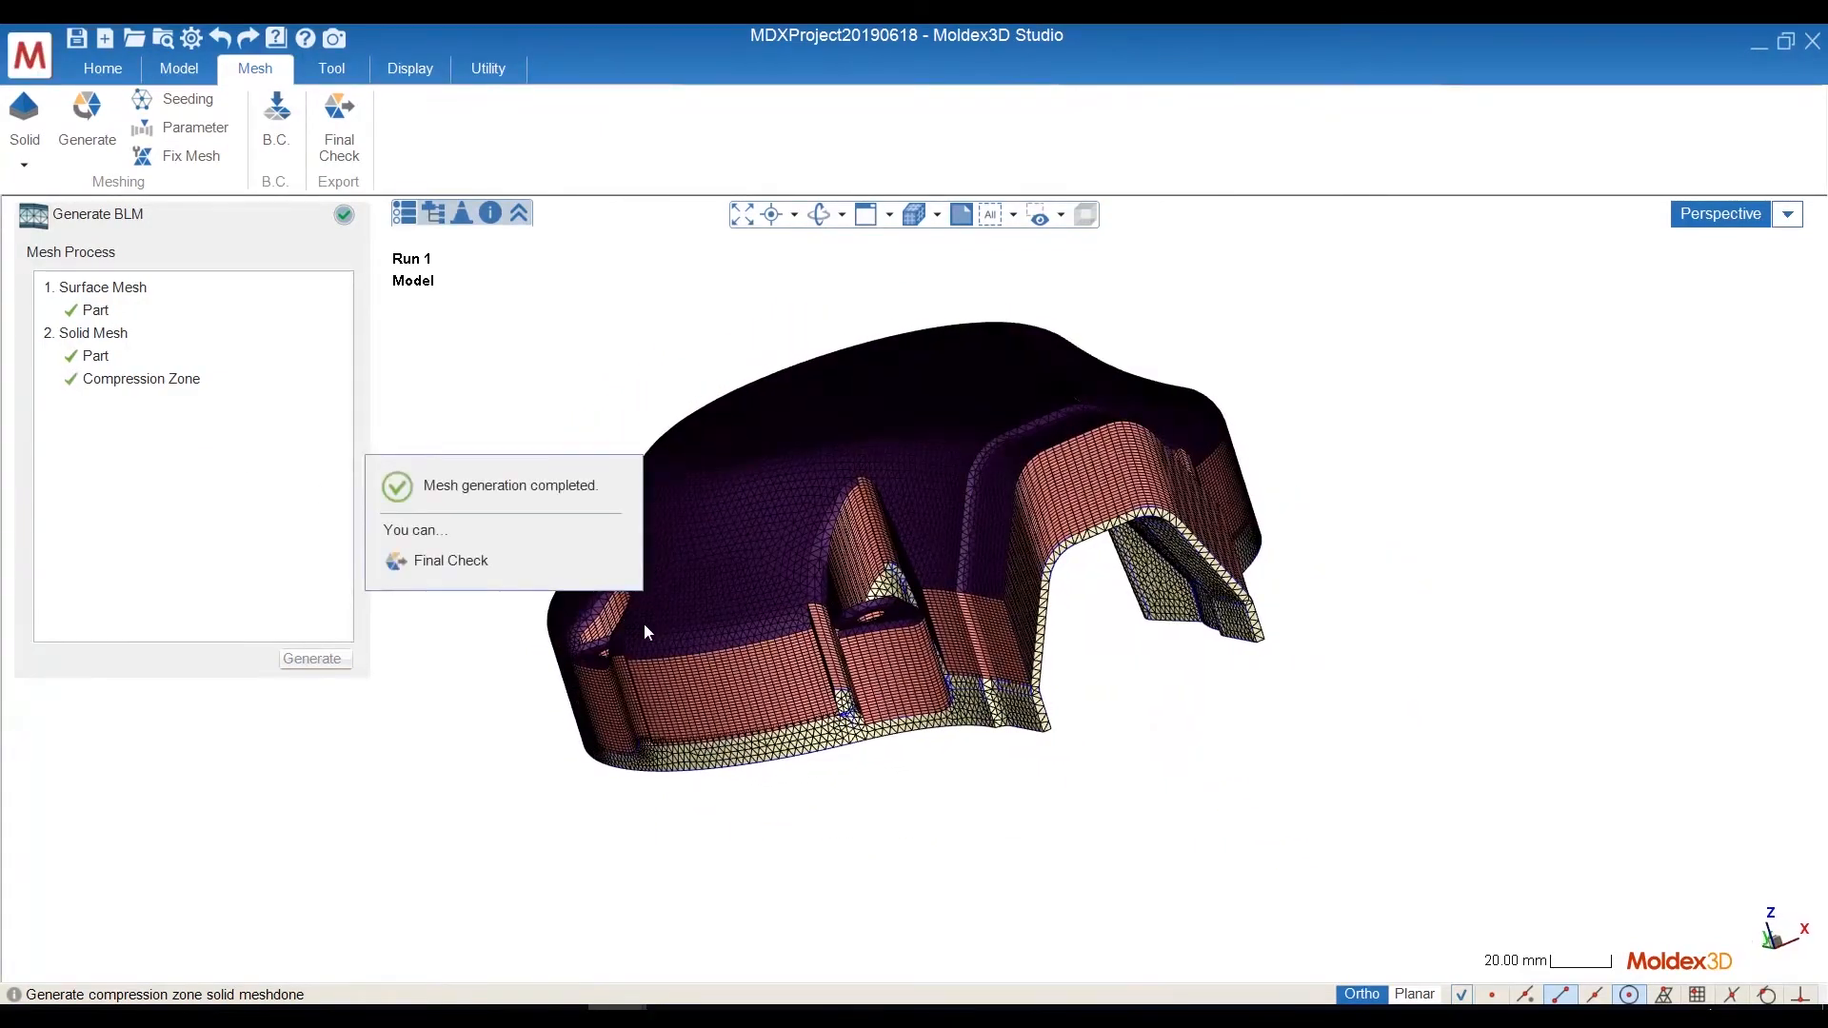
middle_drag(1033, 496, 1238, 552)
click(343, 213)
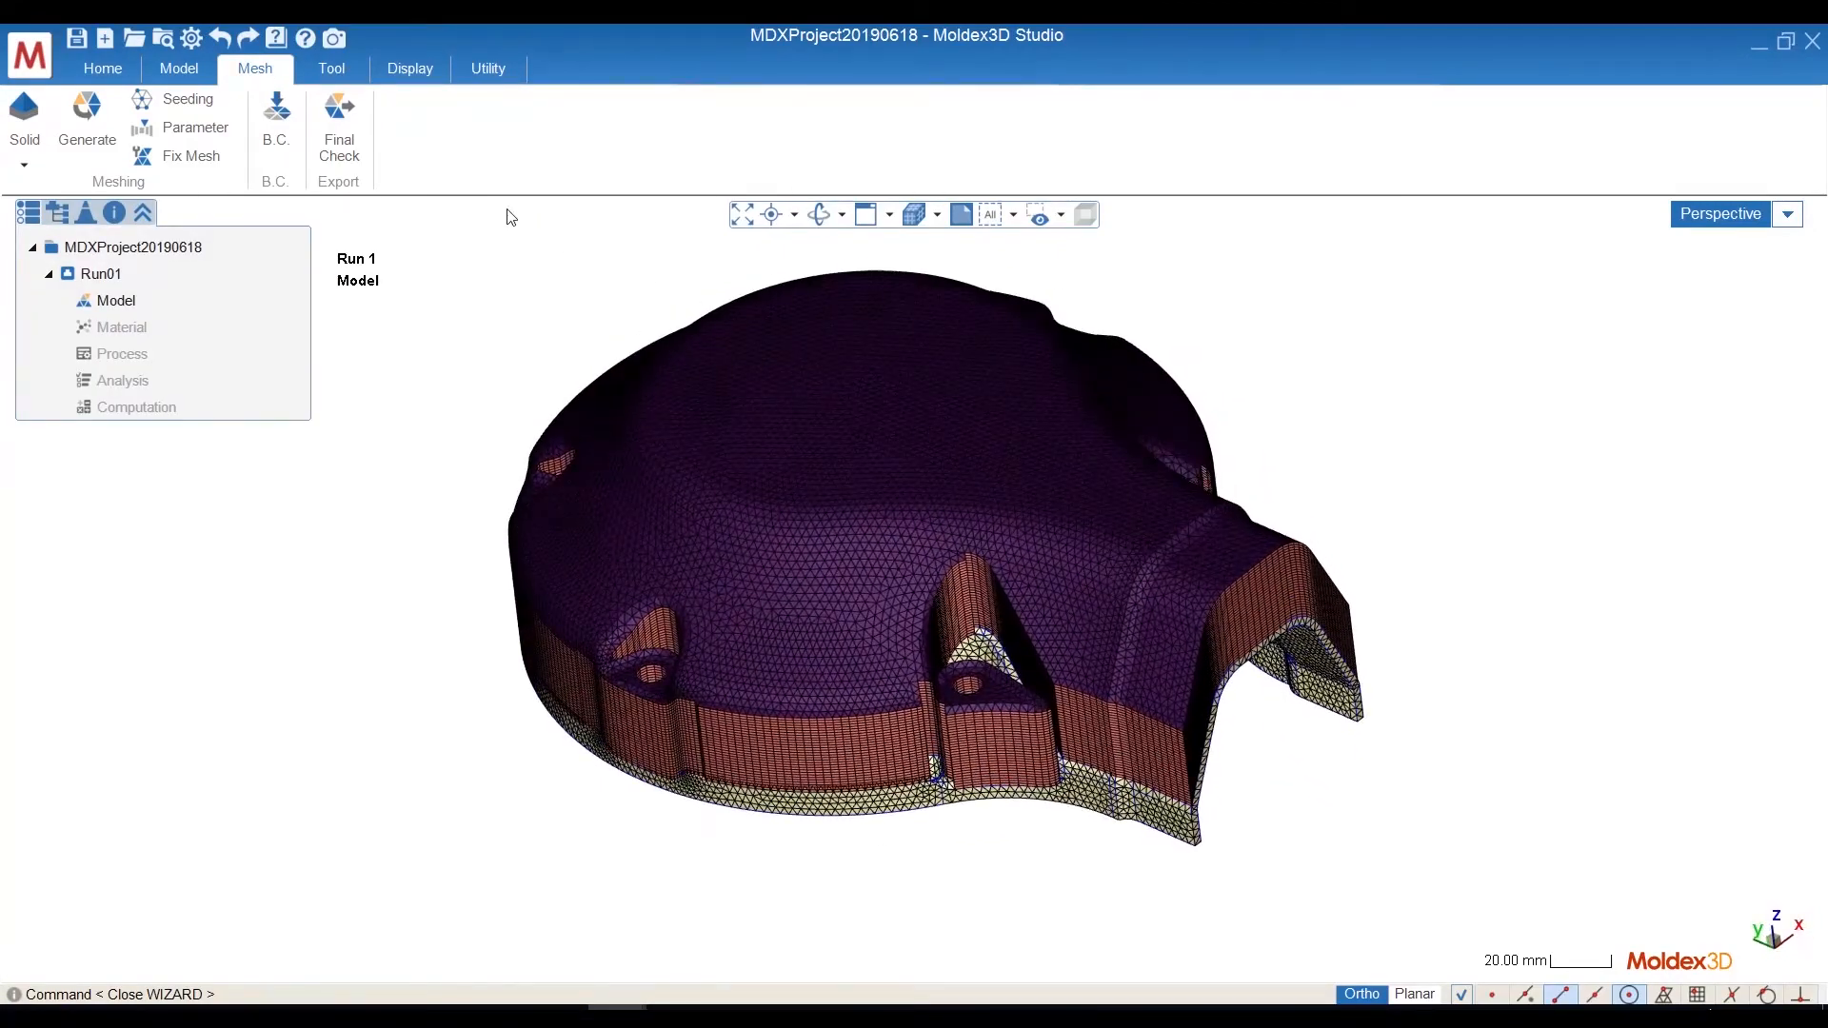
Run the final mesh check with Z as the parting direction and export the mesh for analysis.
click(345, 133)
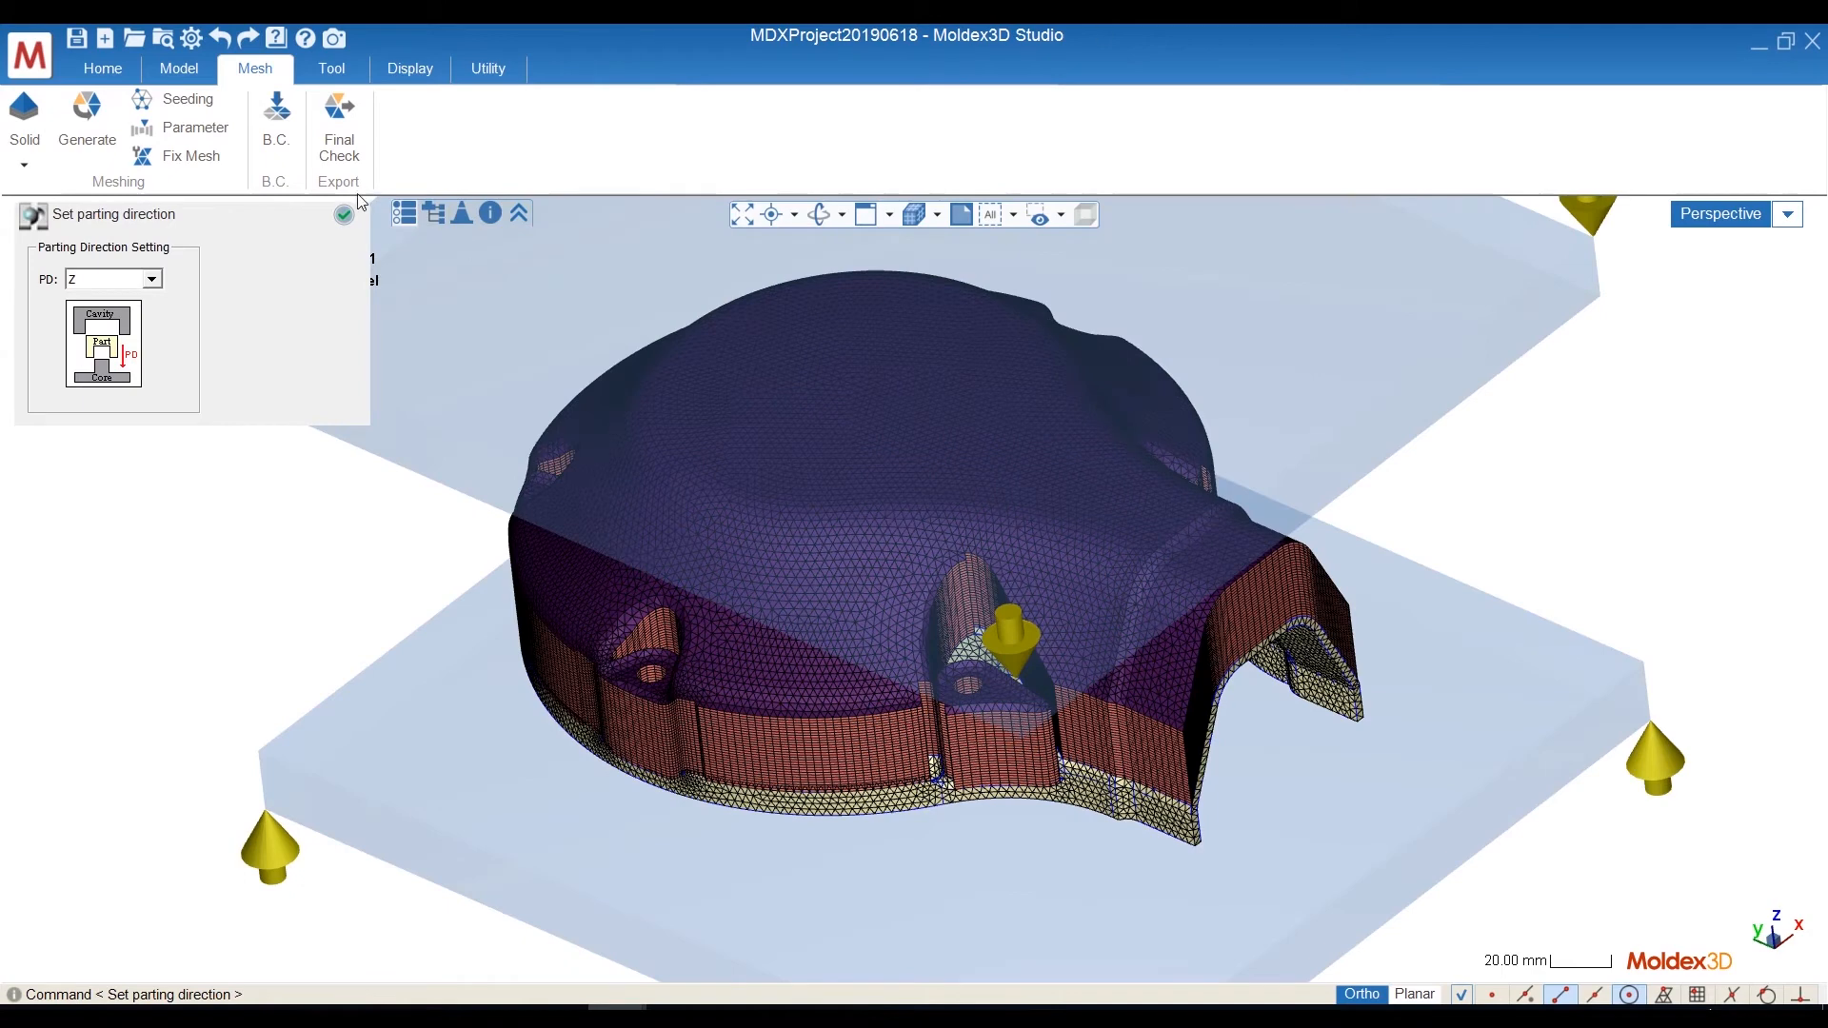
click(345, 214)
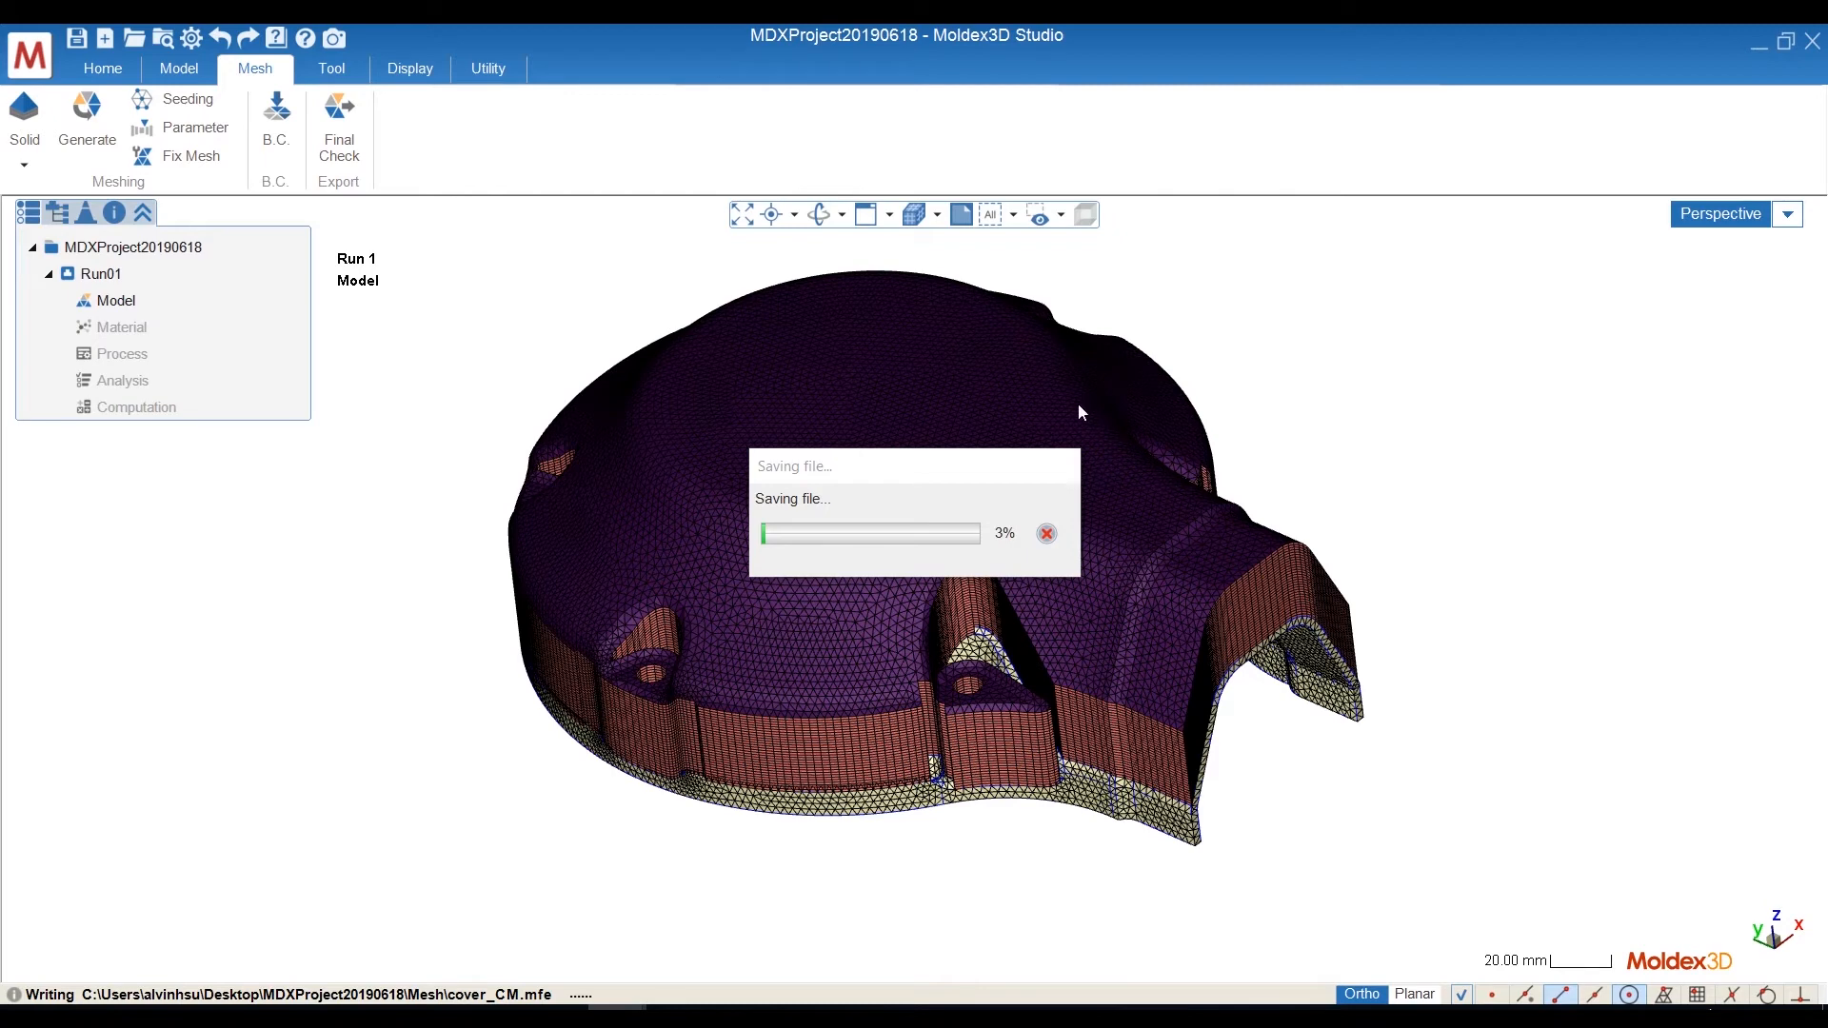
middle_drag(1177, 320, 1237, 340)
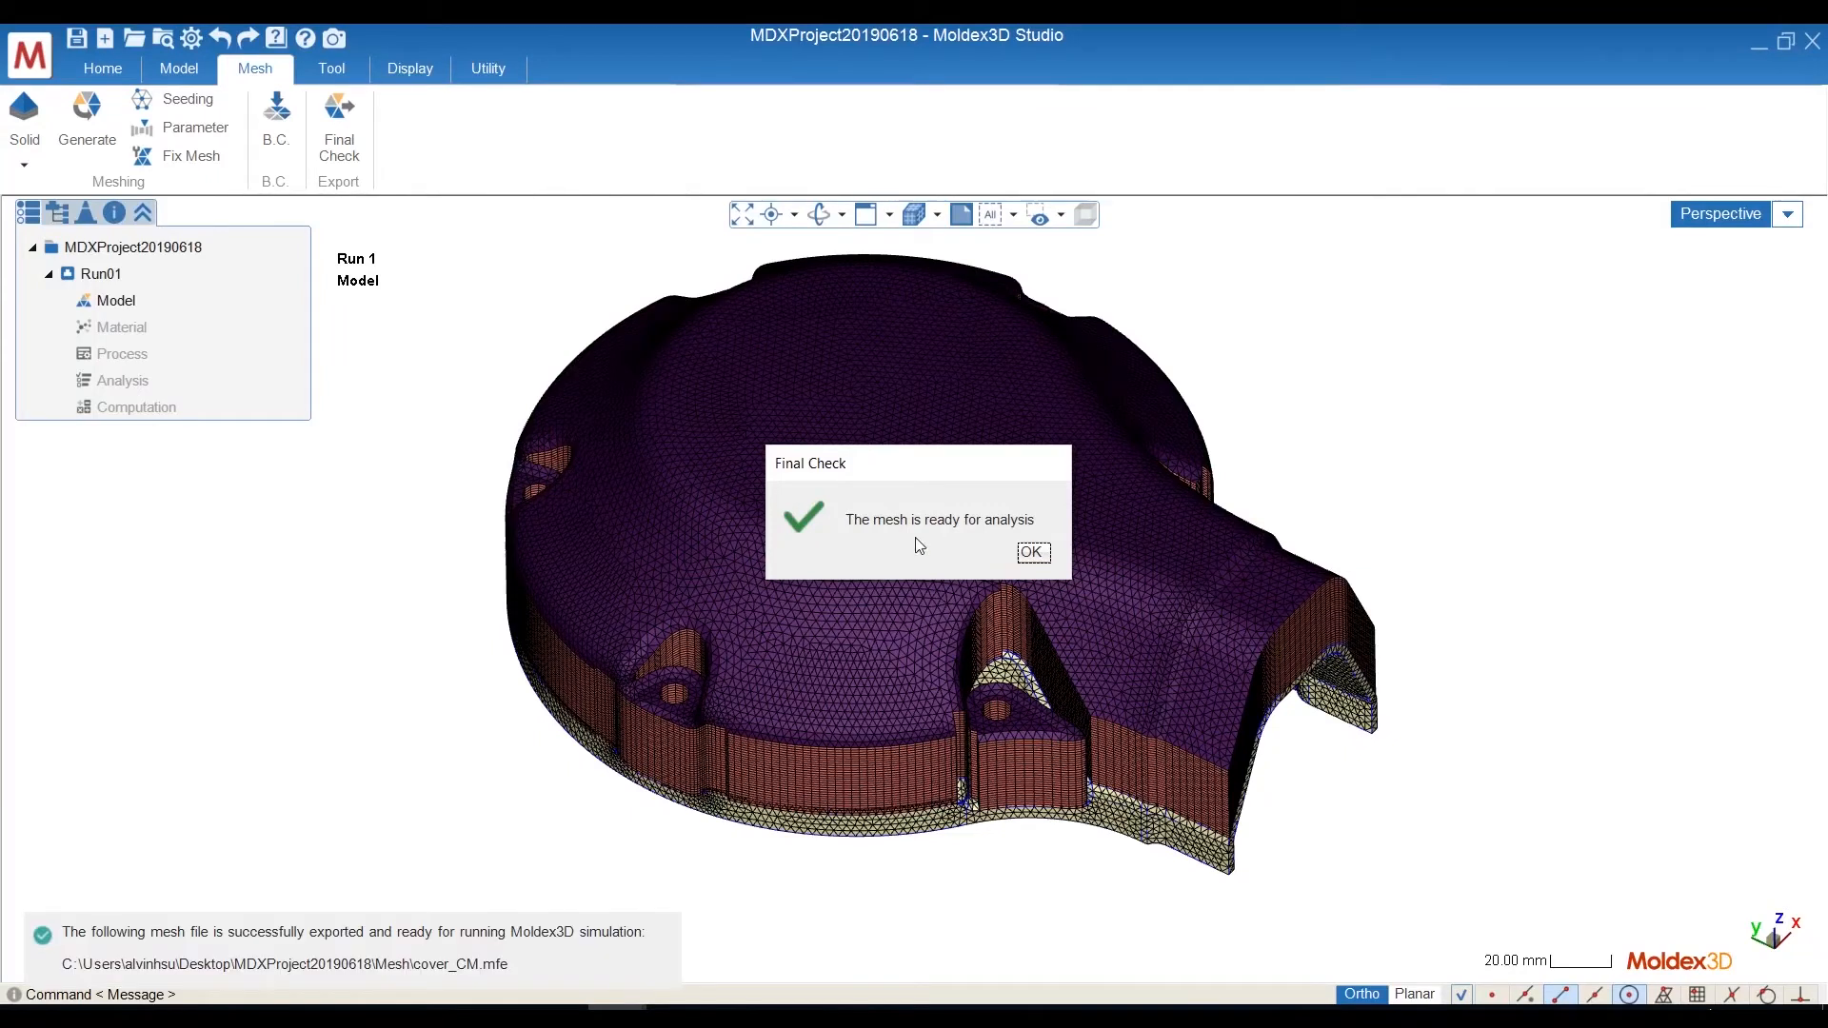
click(1033, 553)
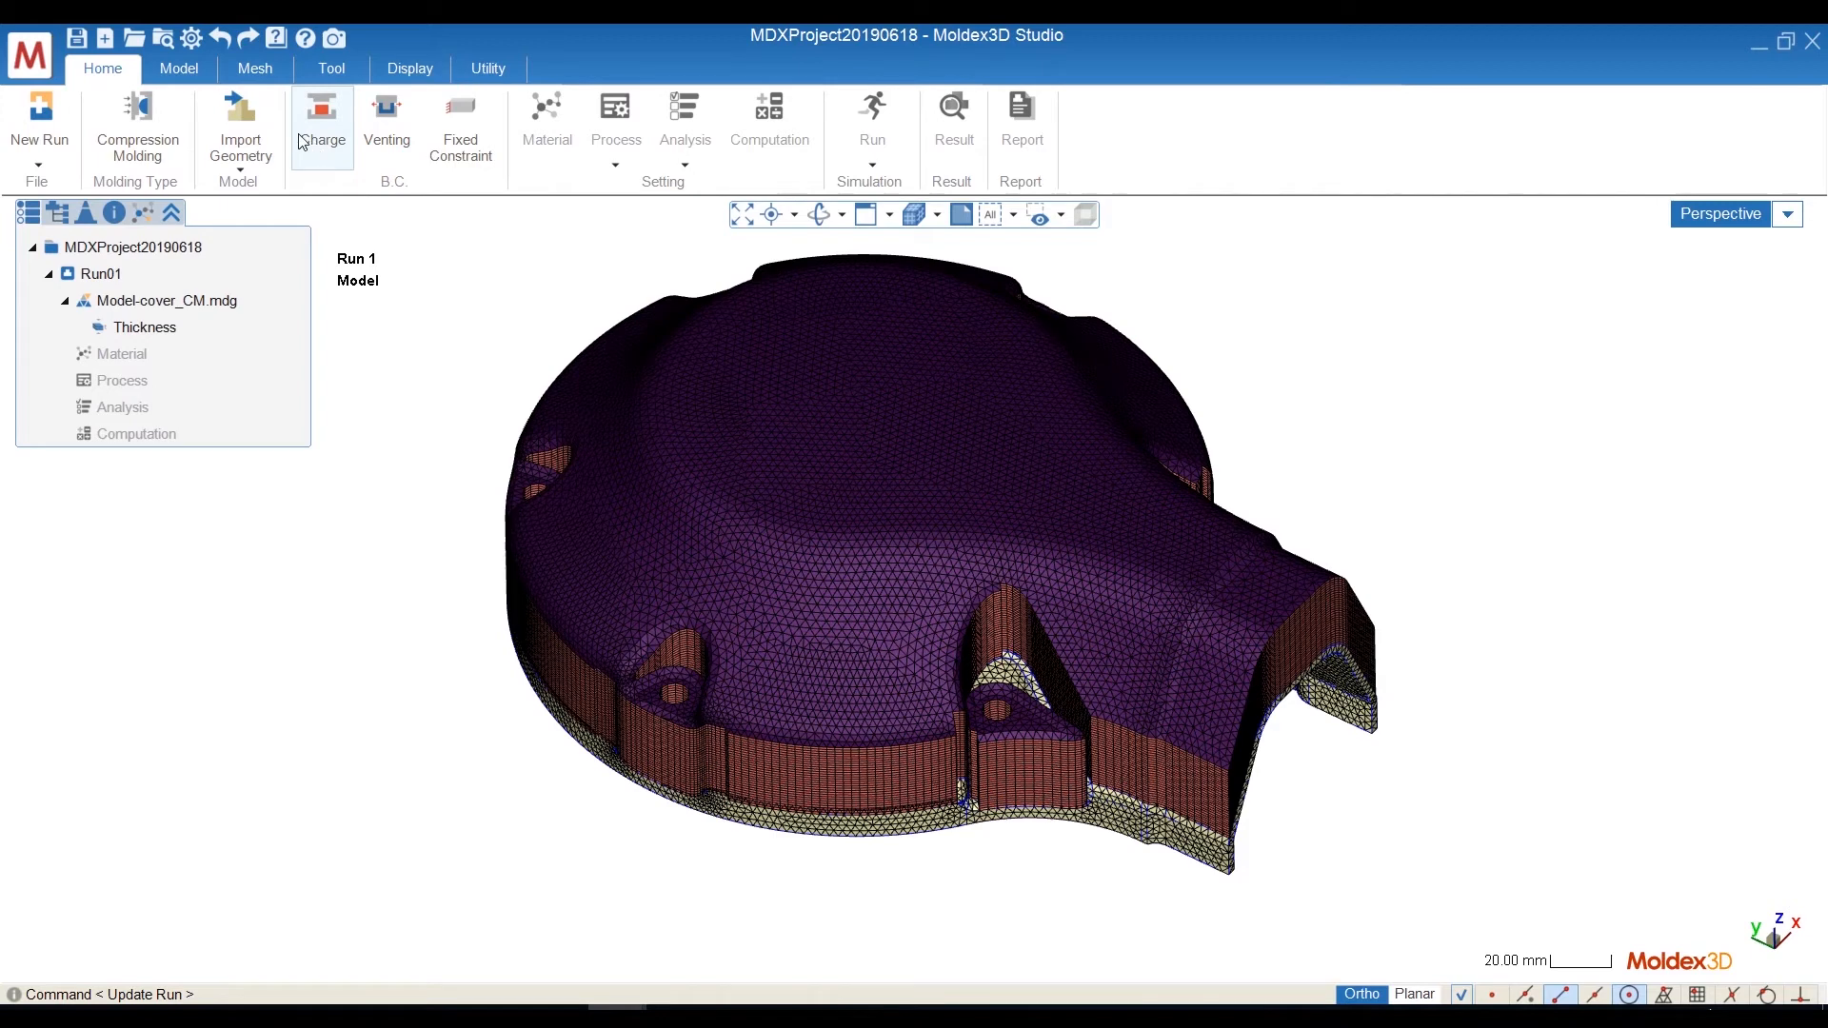
Import the charge geometry file into the run.
click(243, 160)
click(282, 206)
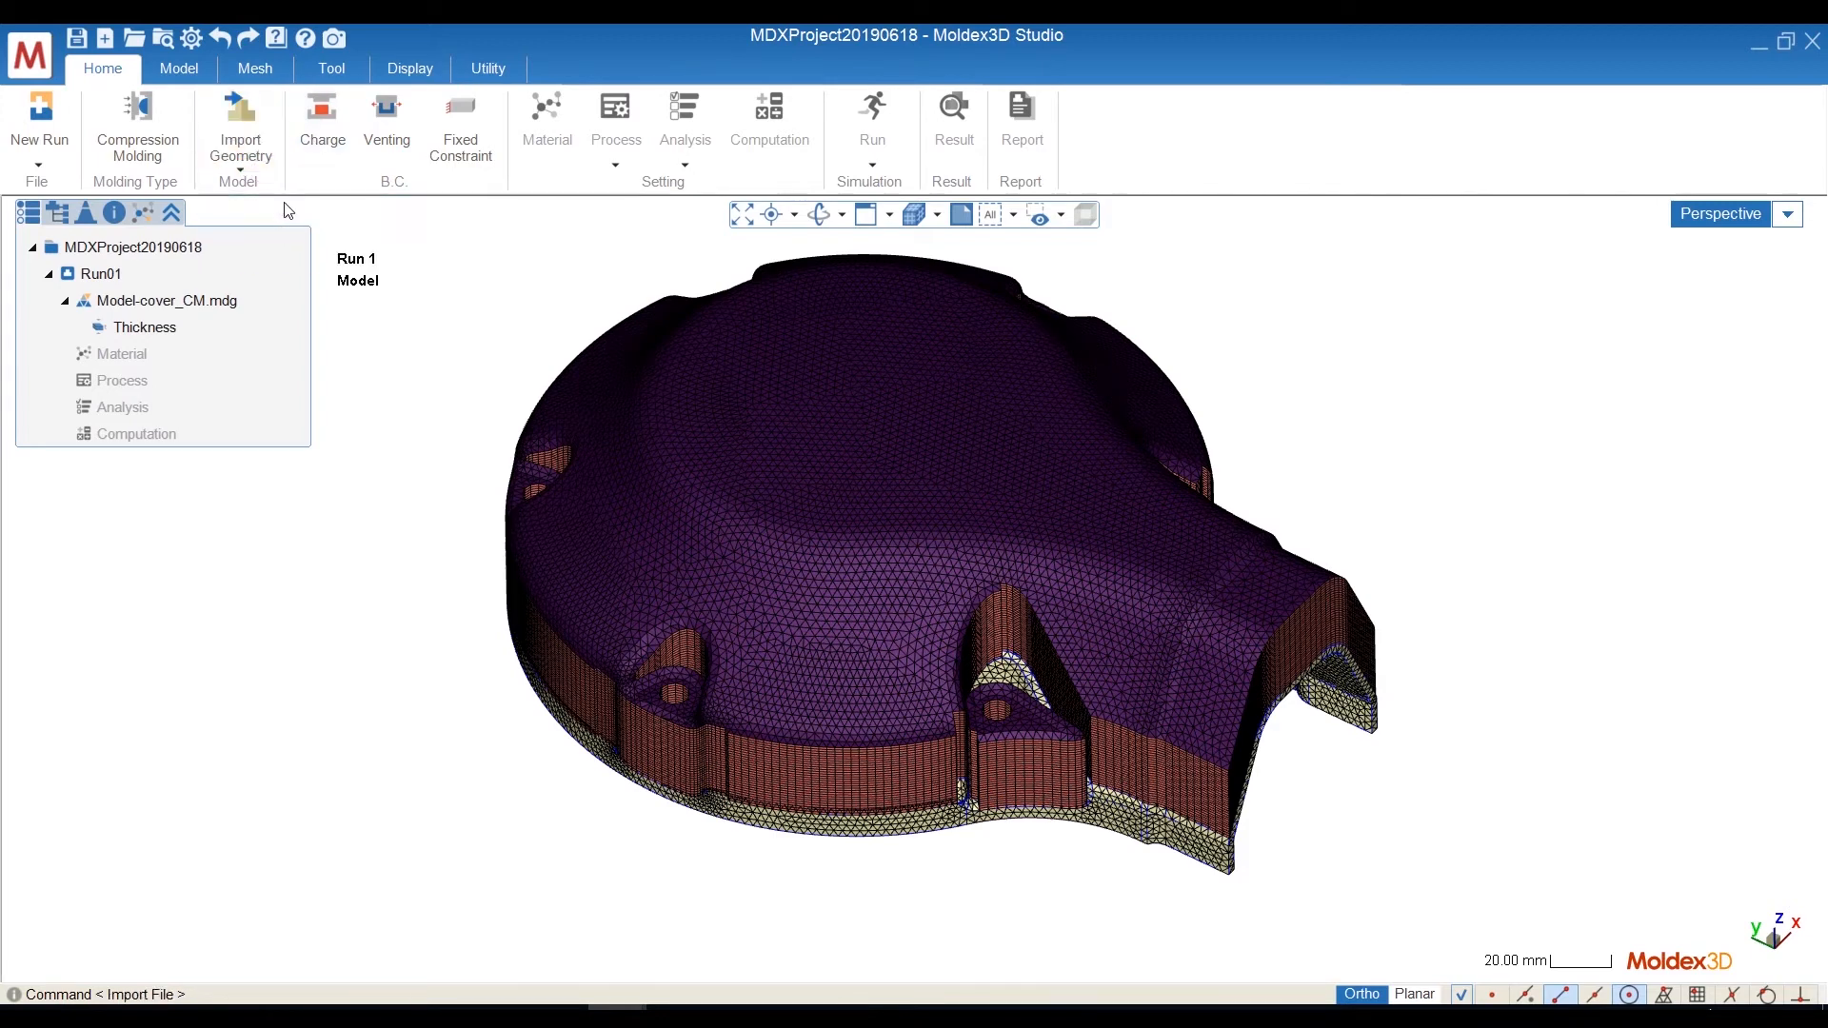
double_click(810, 621)
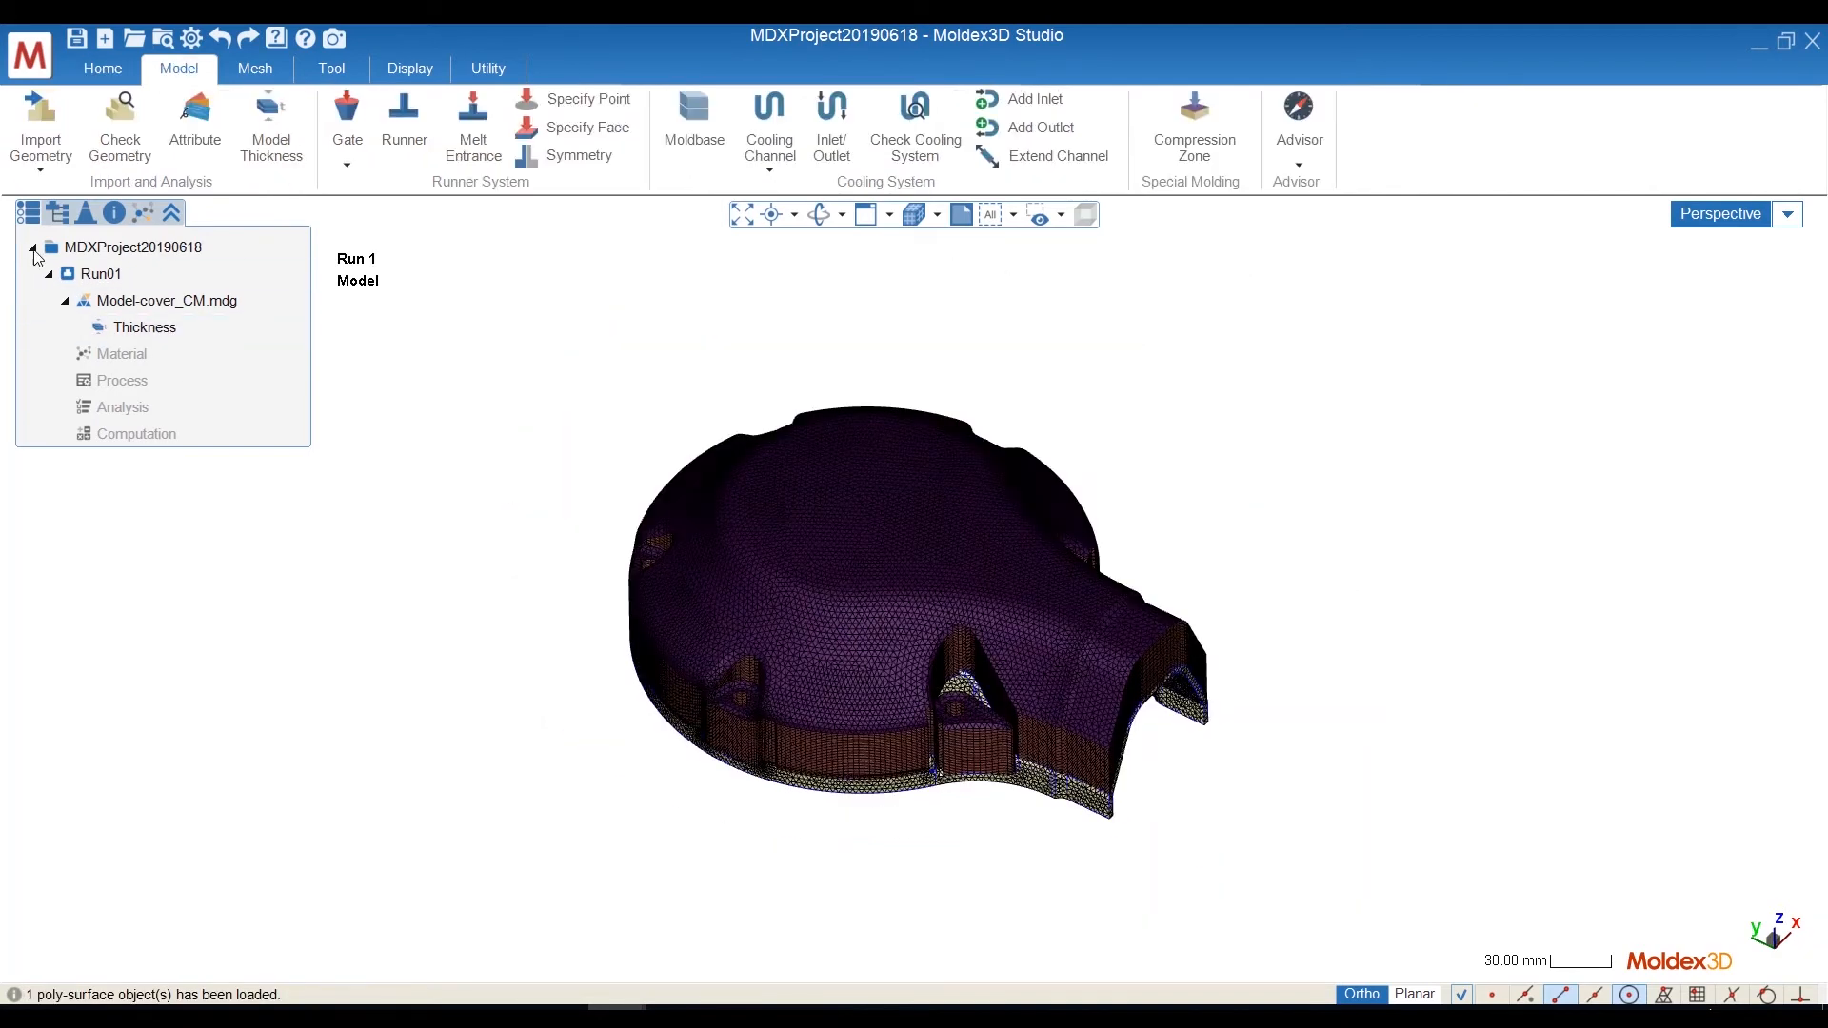
Hide the compression zone mesh to expose the imported cylinder above the cover.
click(50, 215)
click(57, 252)
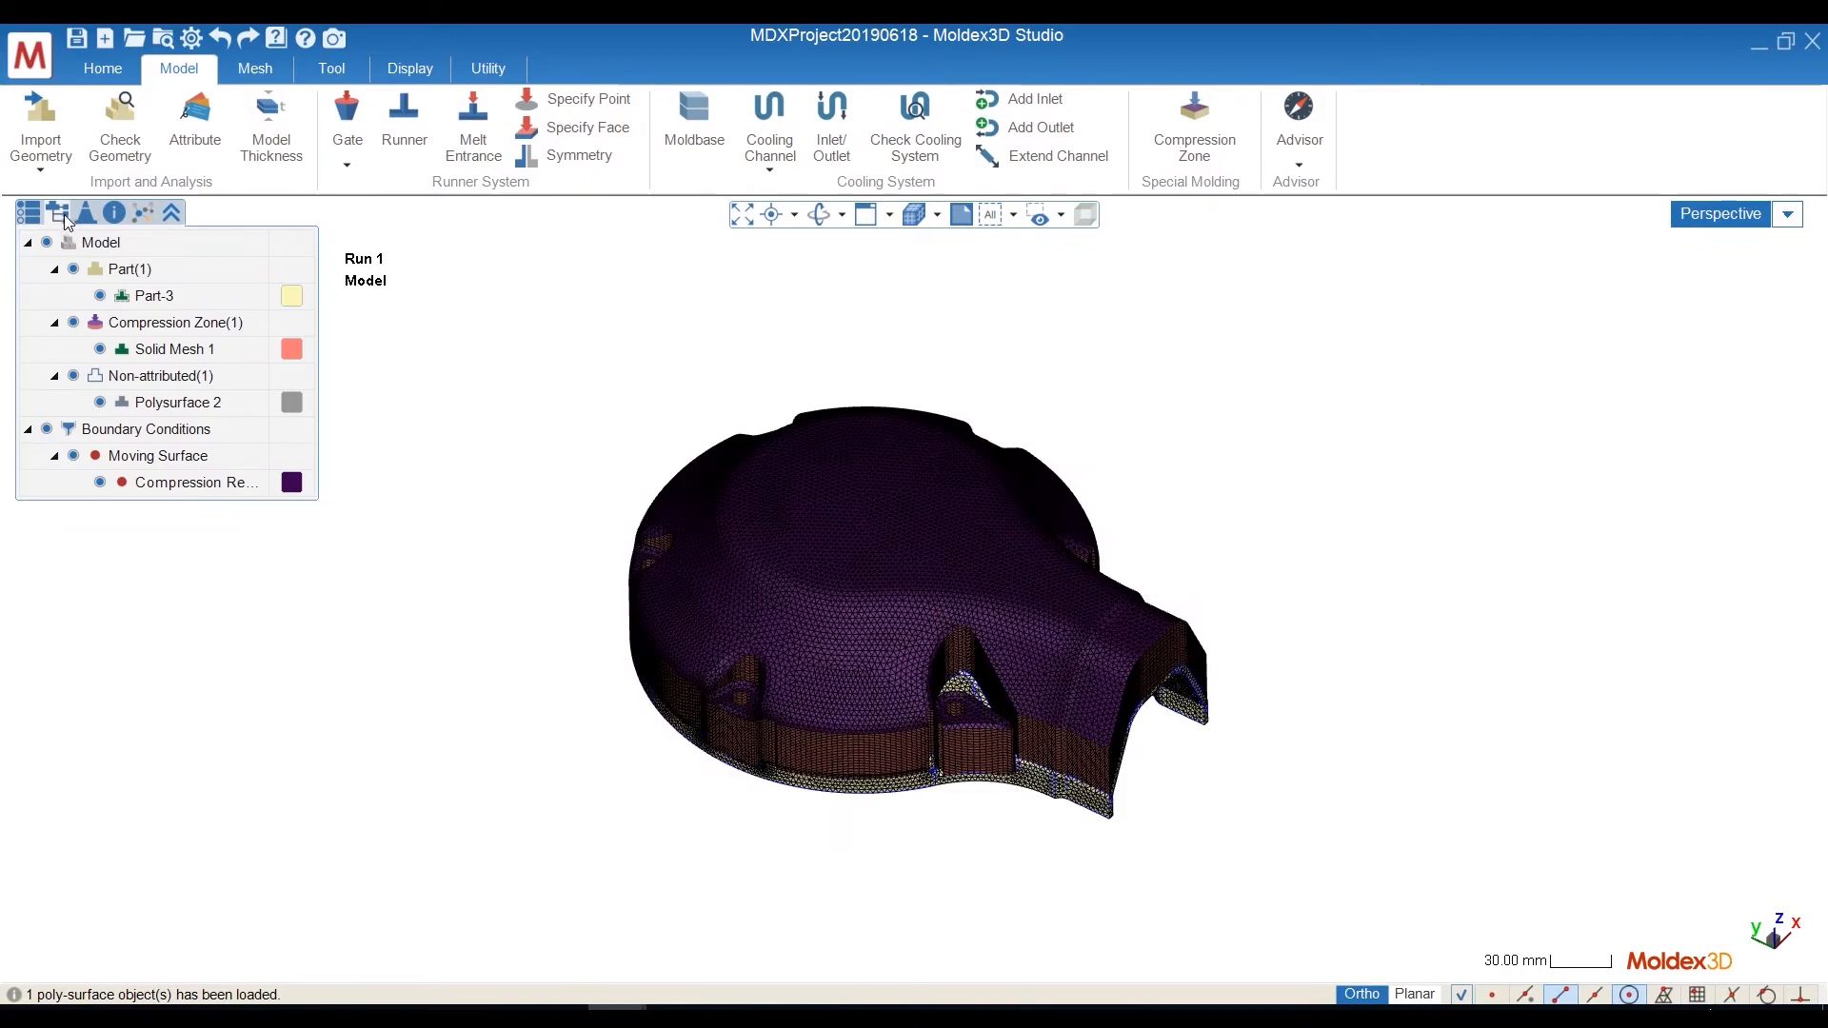
click(73, 322)
mouse_move(762, 462)
middle_down()
mouse_move(765, 437)
mouse_move(737, 481)
middle_up()
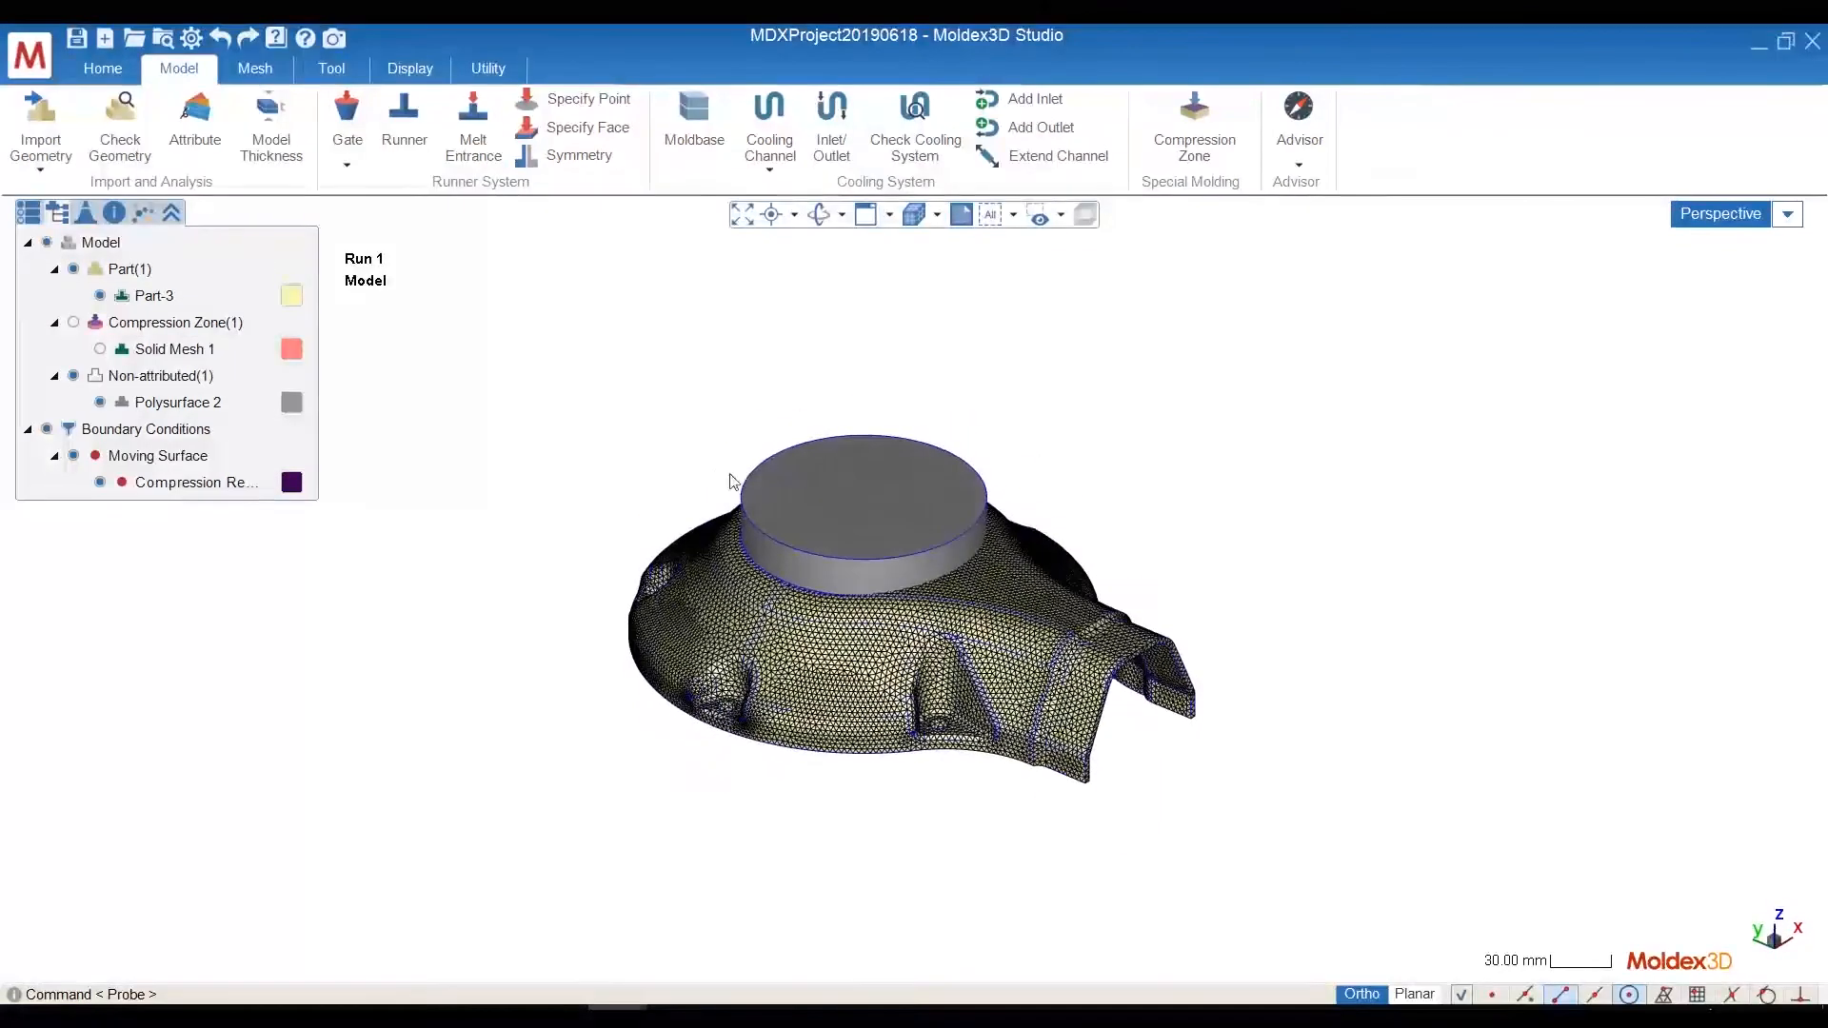
Define the non-attributed cylinder on top of the cover as the charge.
click(141, 378)
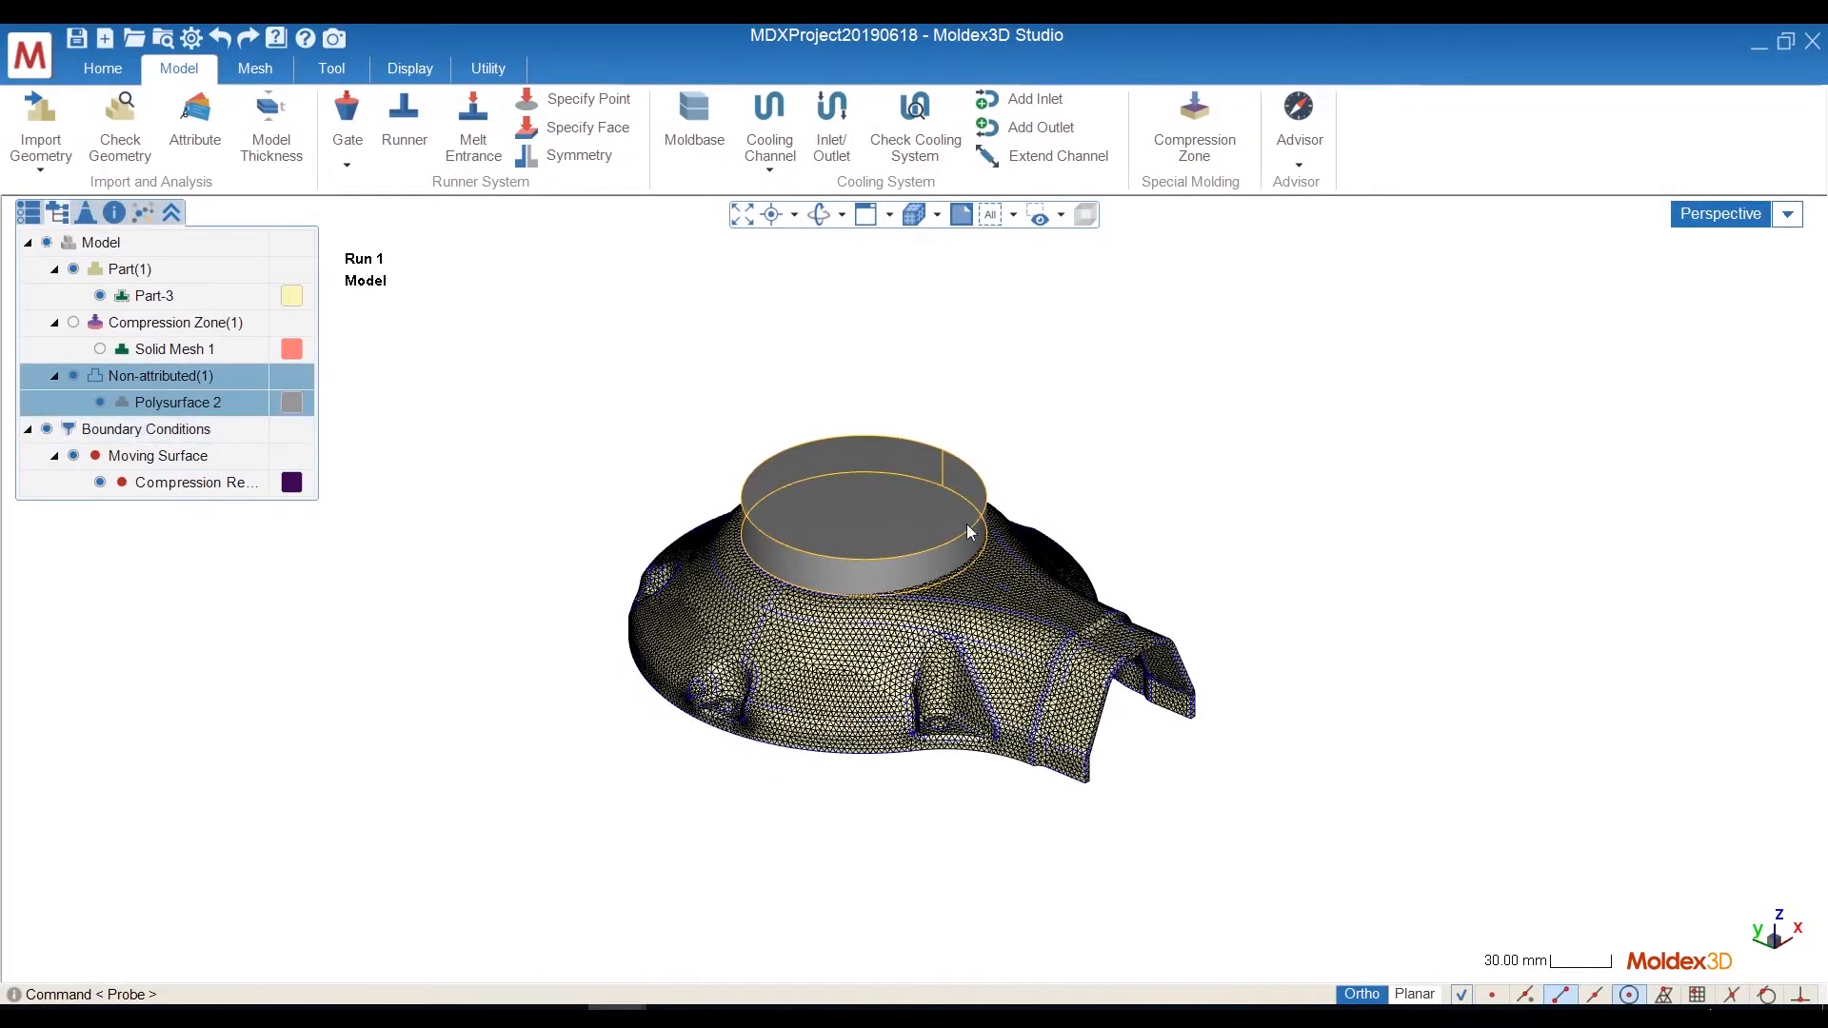
middle_drag(928, 494, 934, 454)
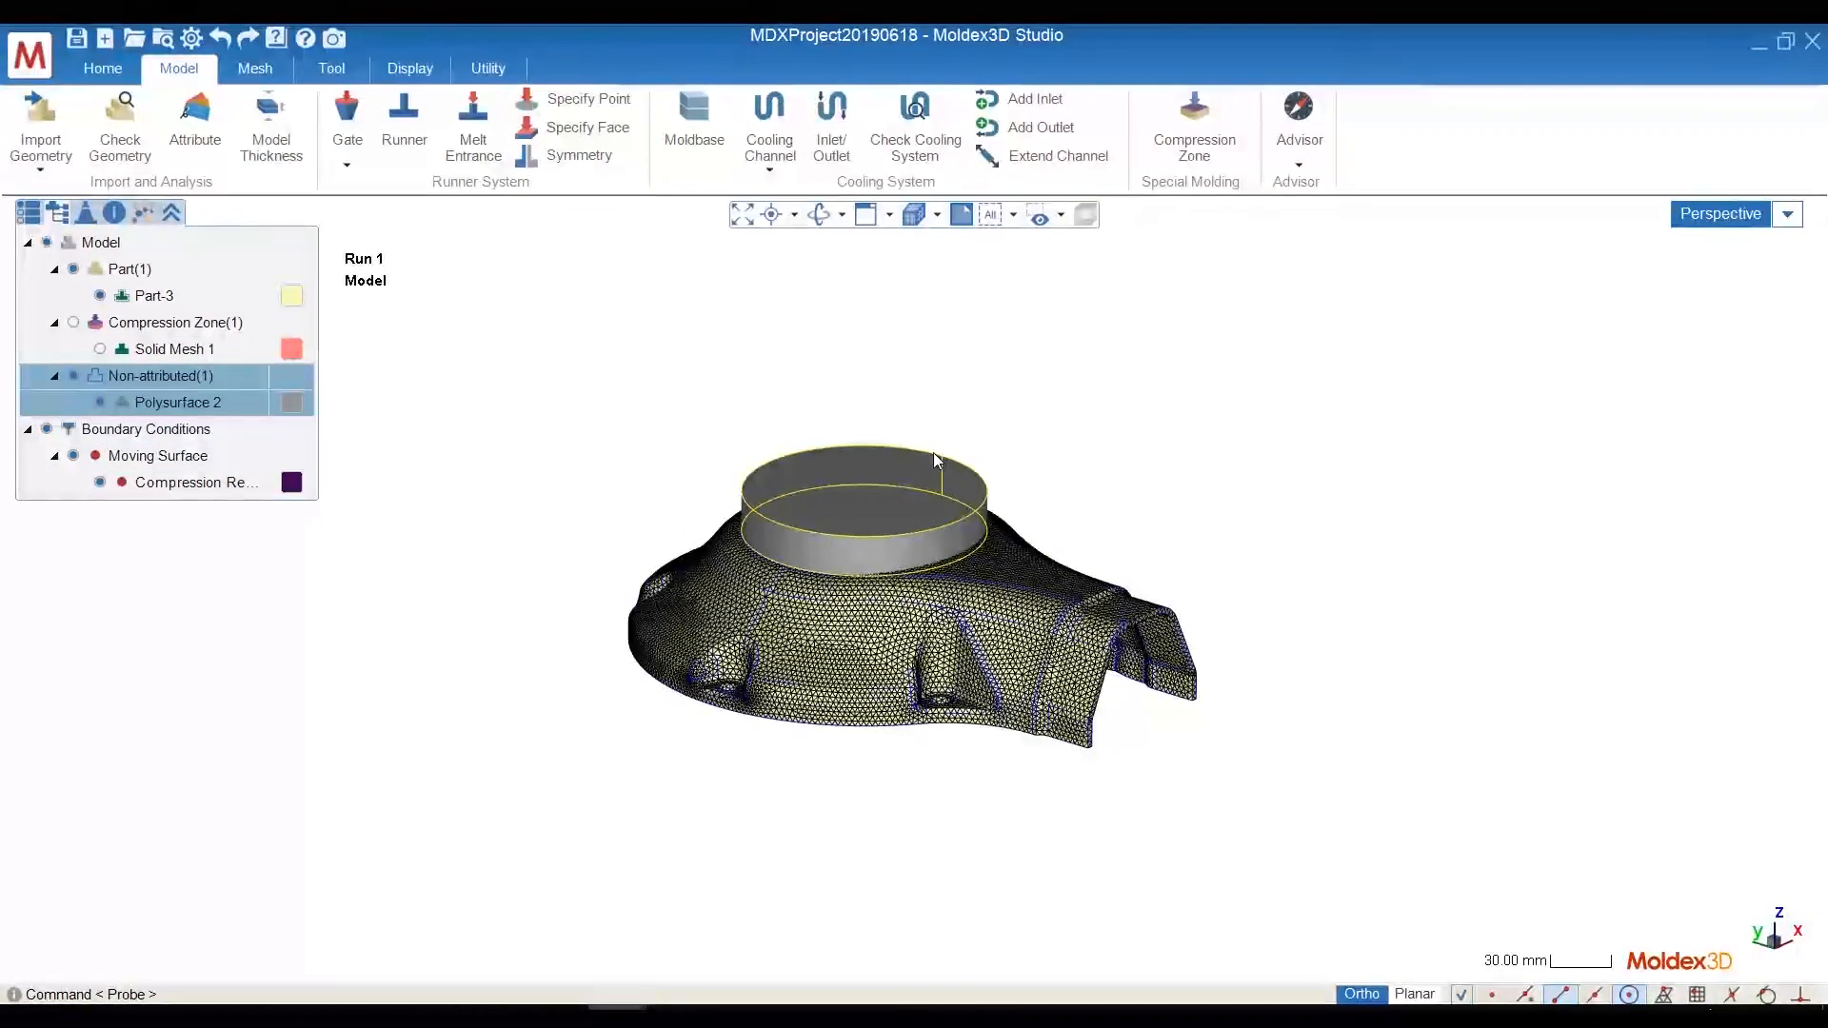
click(101, 66)
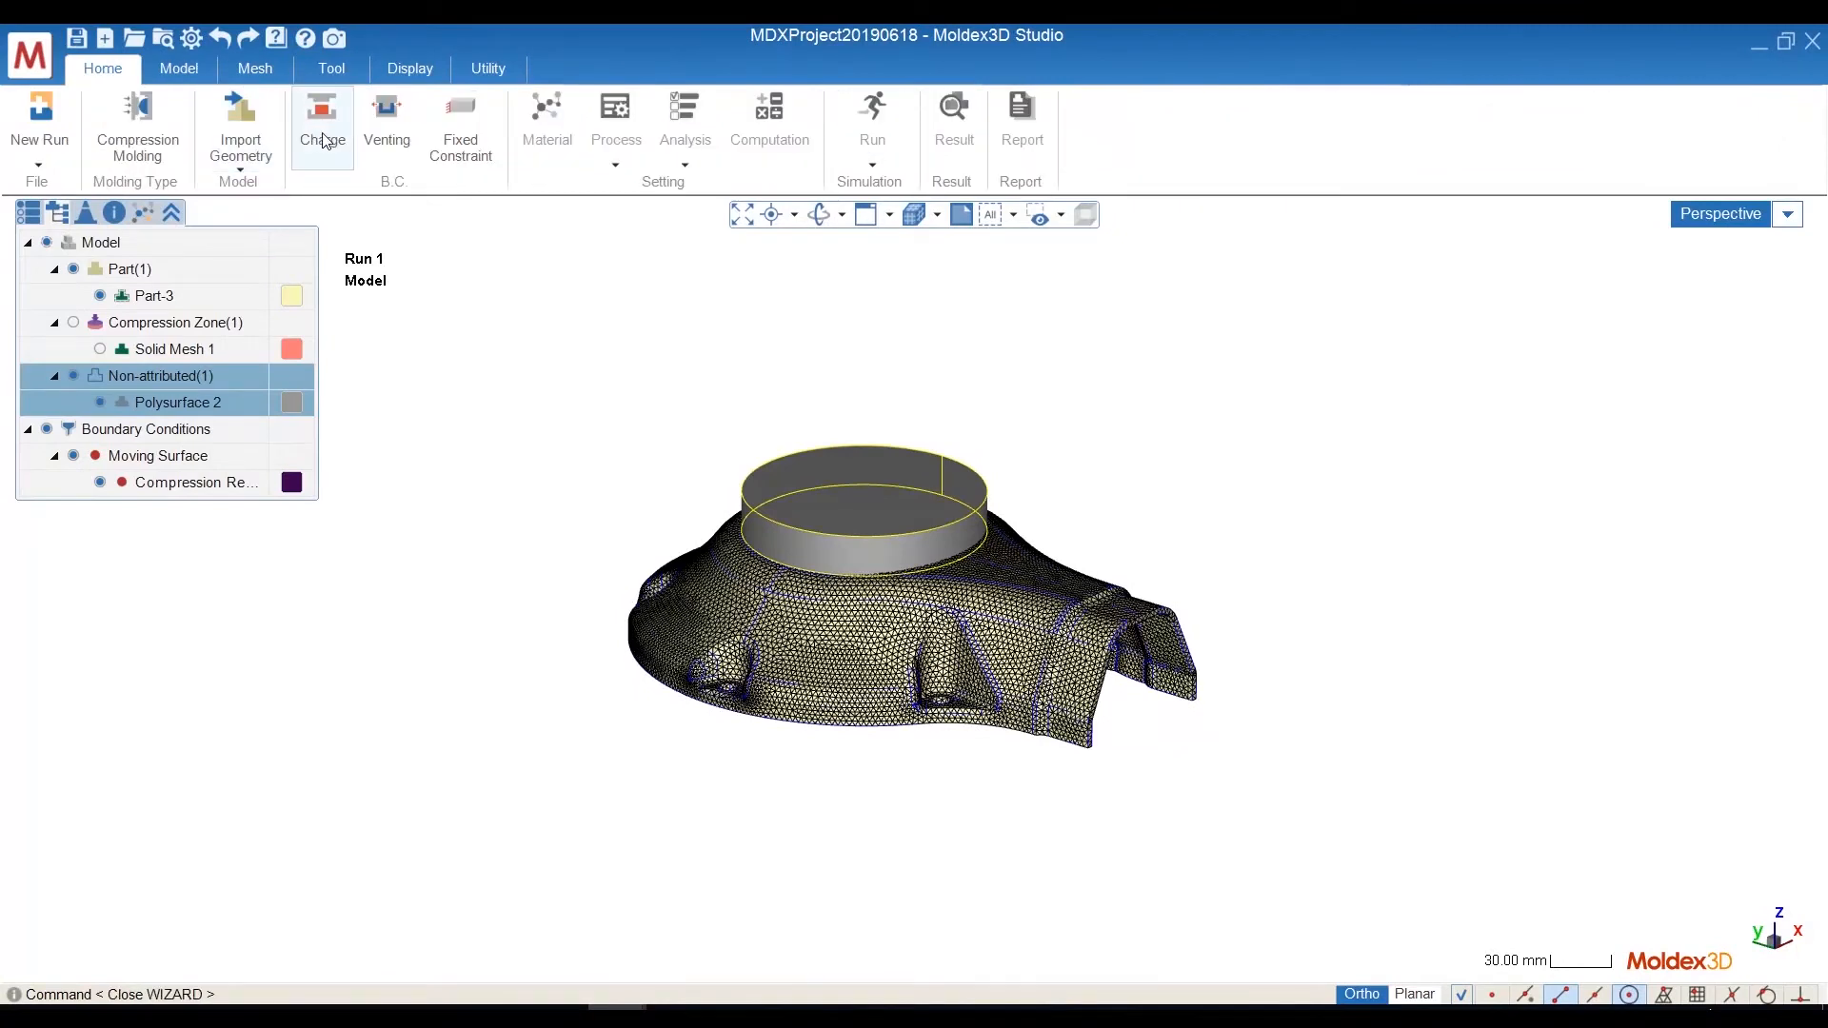
click(324, 141)
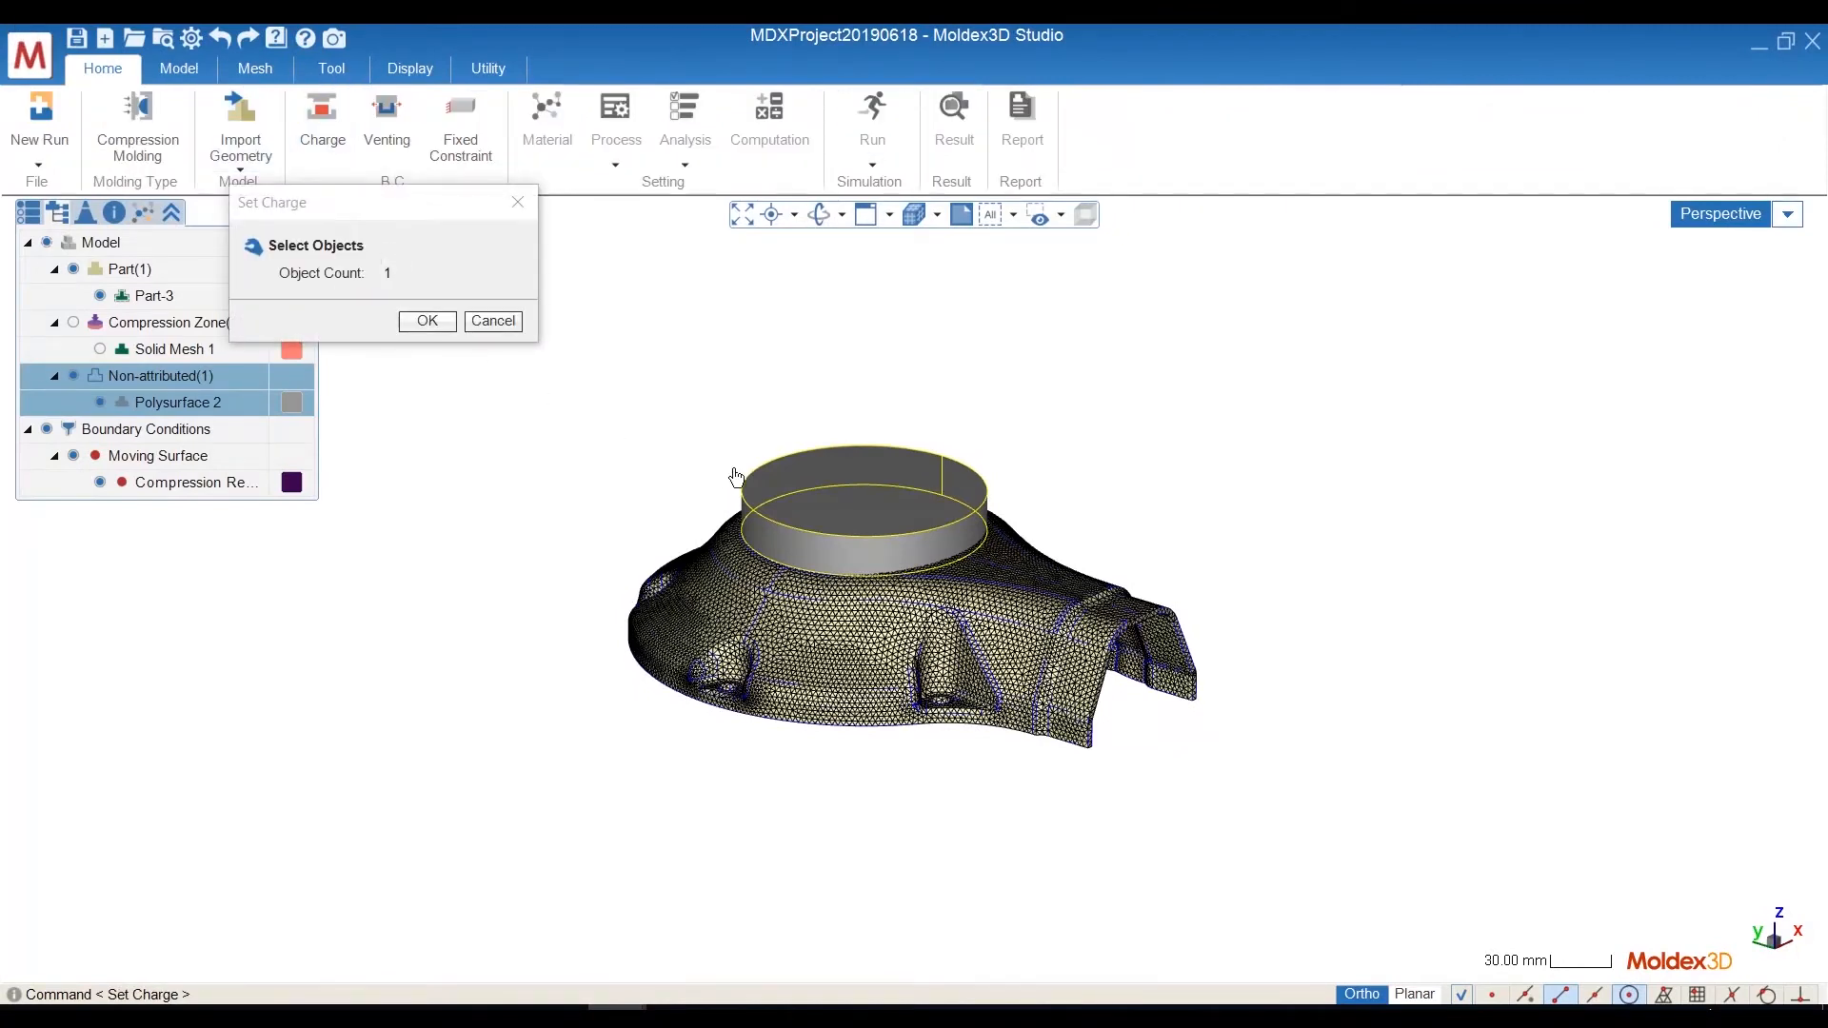
click(428, 322)
mouse_move(1019, 521)
middle_down()
mouse_move(988, 550)
mouse_move(1012, 538)
mouse_move(1000, 511)
middle_up()
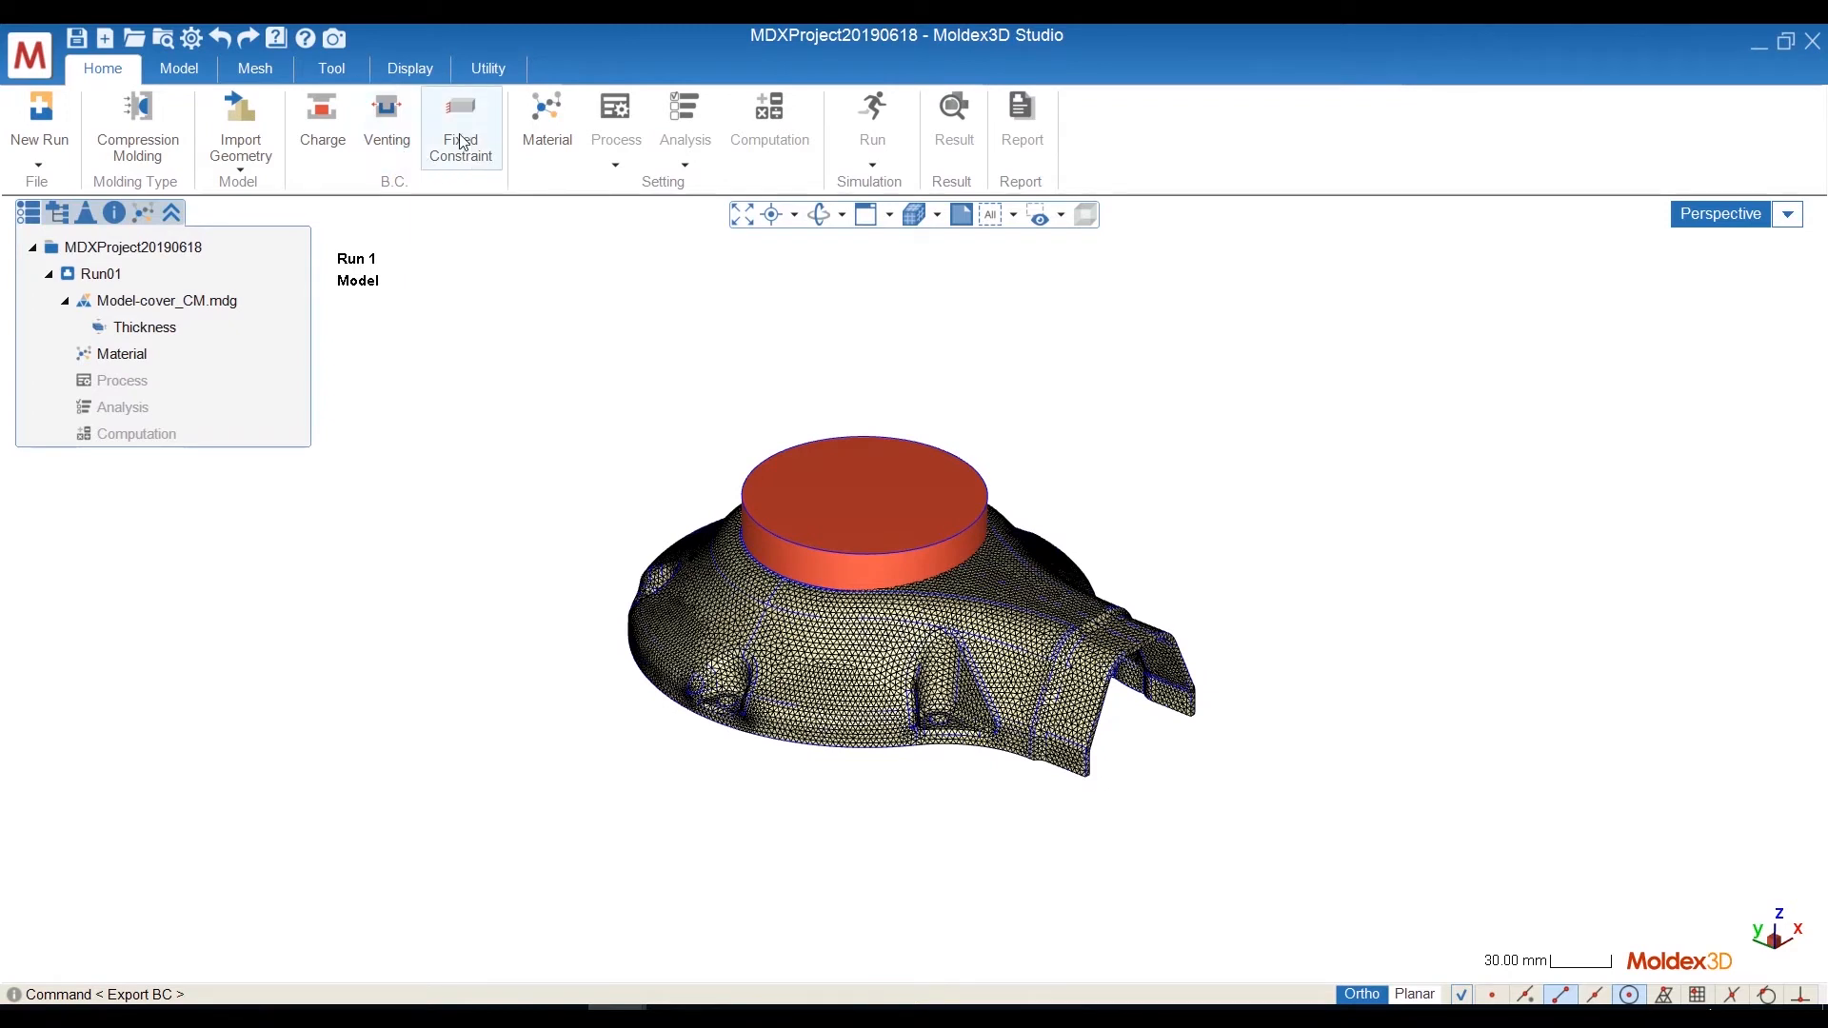
Assign the recently used material SEBS_THERMOLASTKTC8GPZ.mtr to the charge.
click(544, 140)
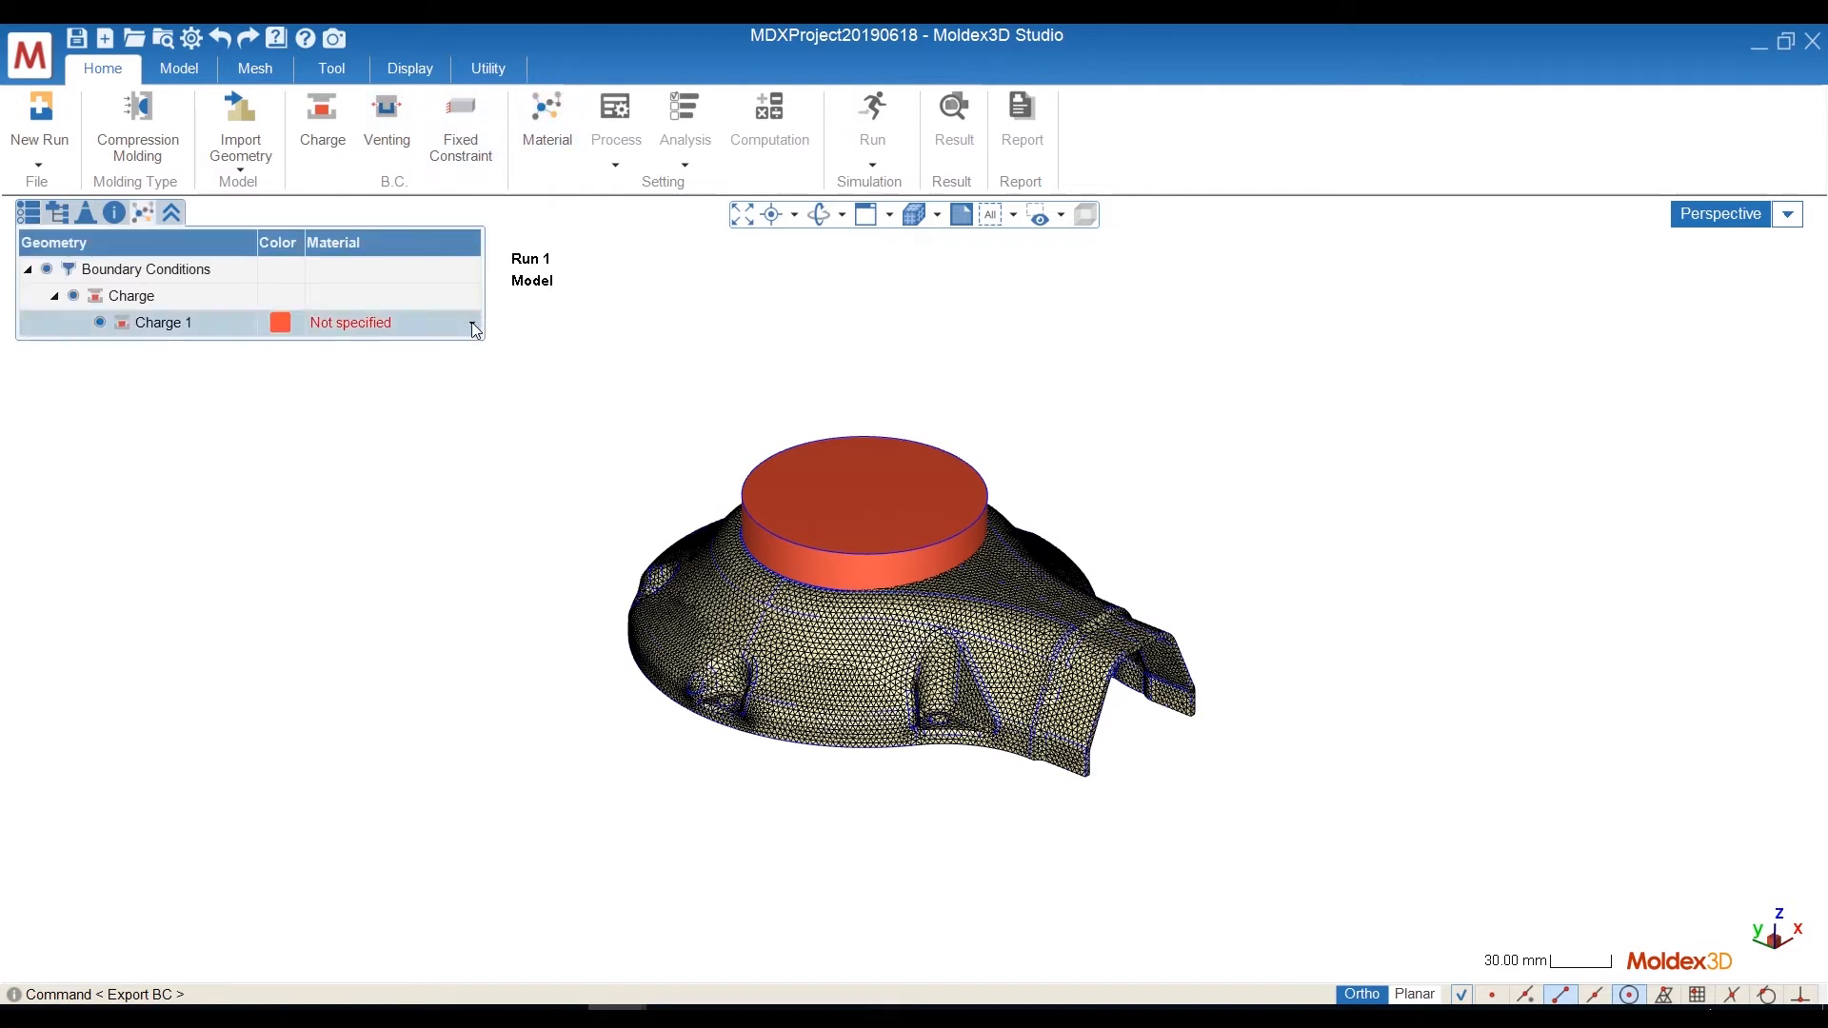
click(472, 322)
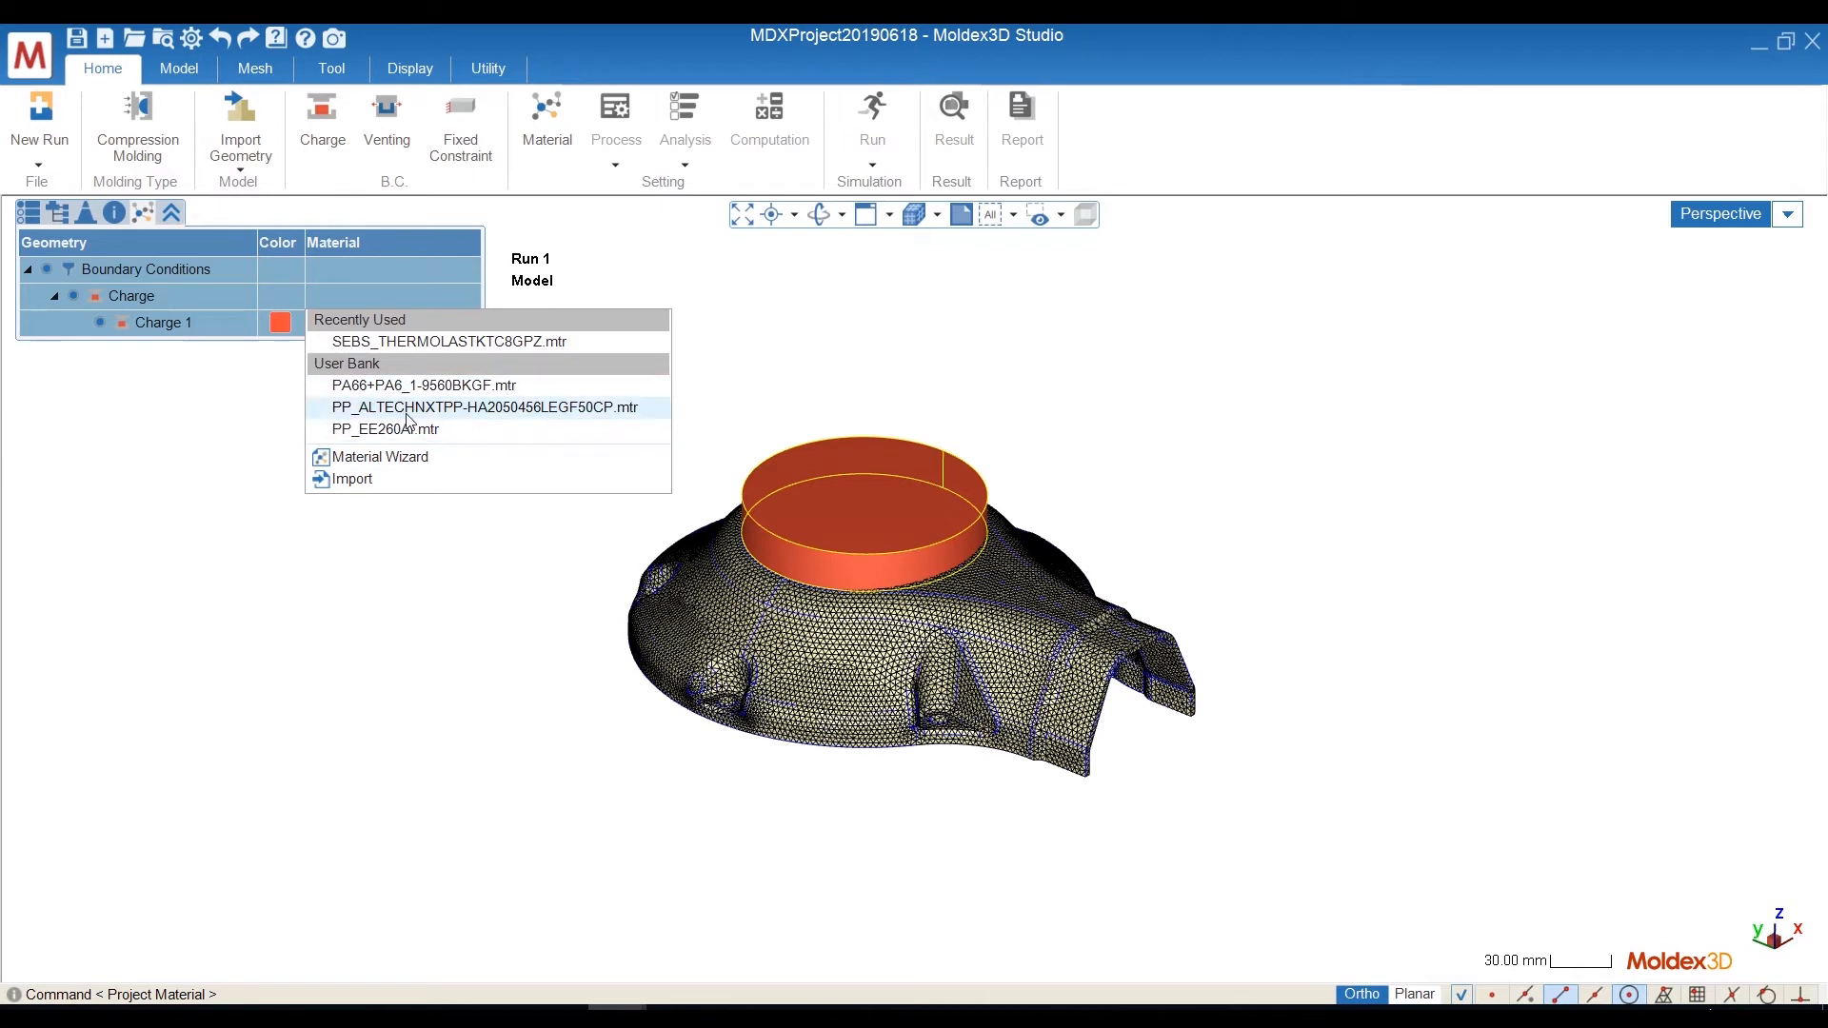
click(497, 343)
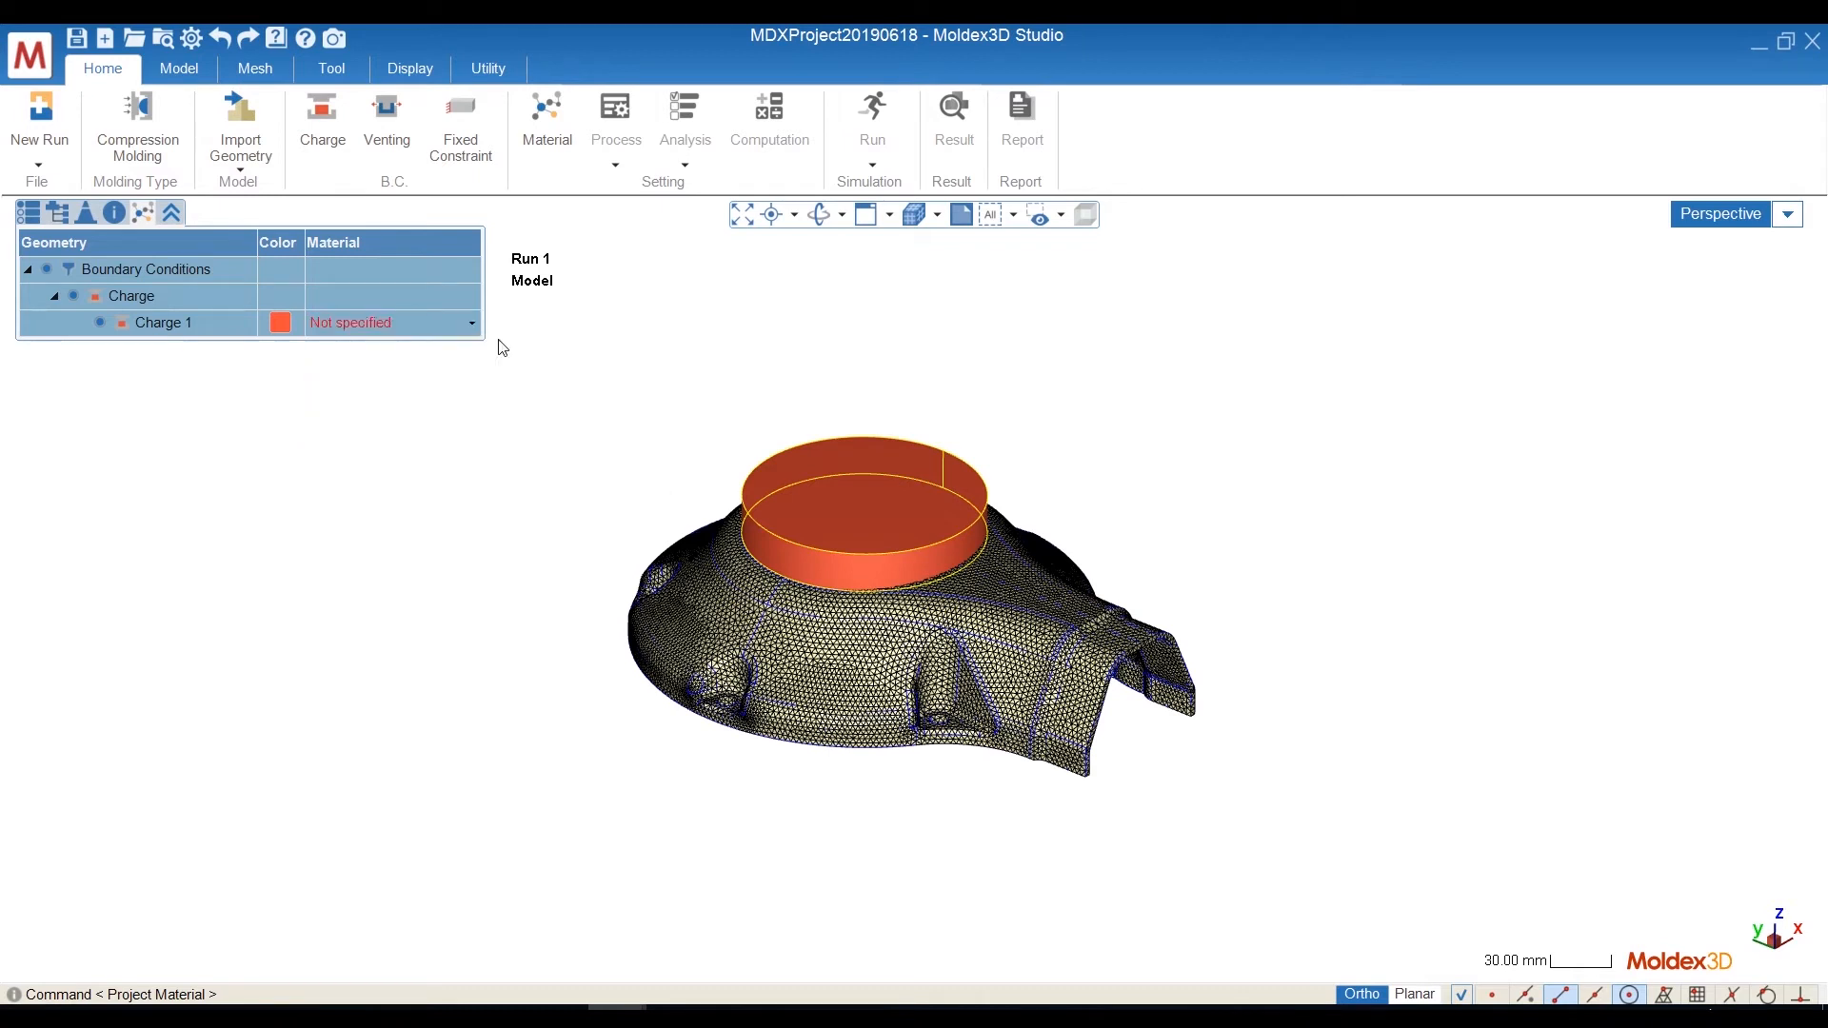
click(32, 214)
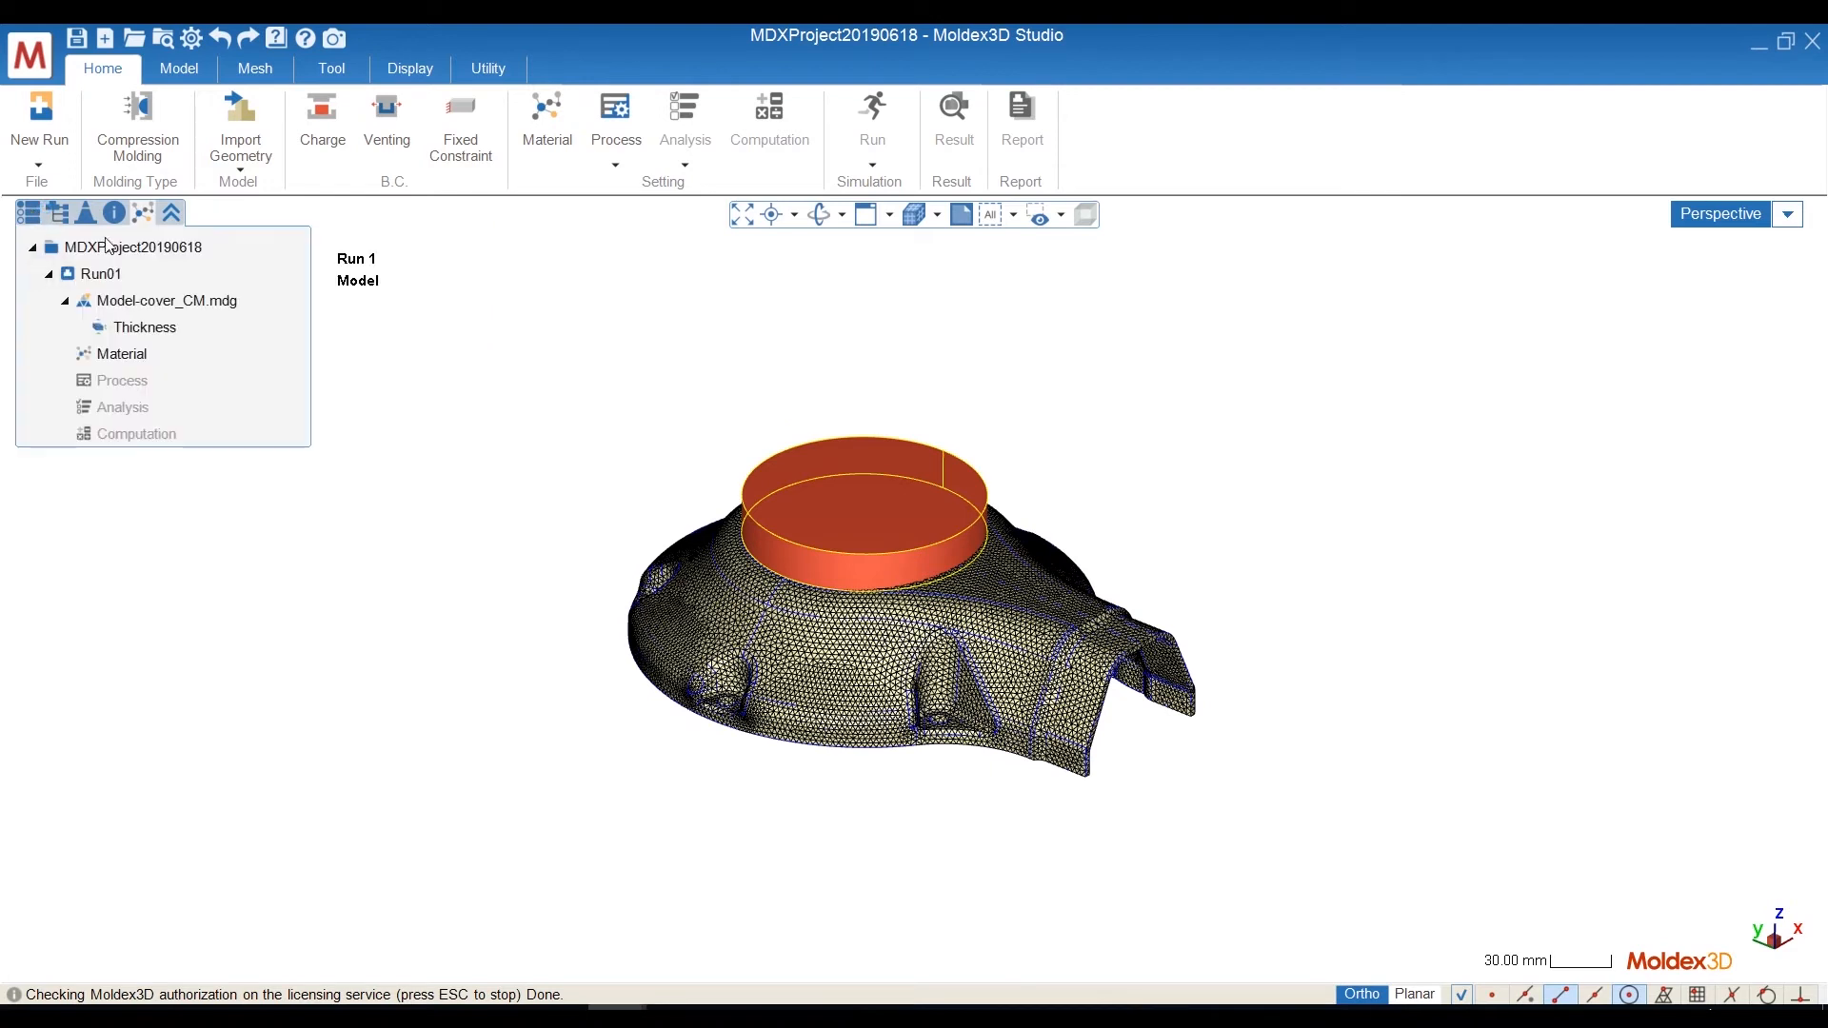
Review the compression settings of the run's process file in the Process Wizard, and close it without saving.
click(610, 158)
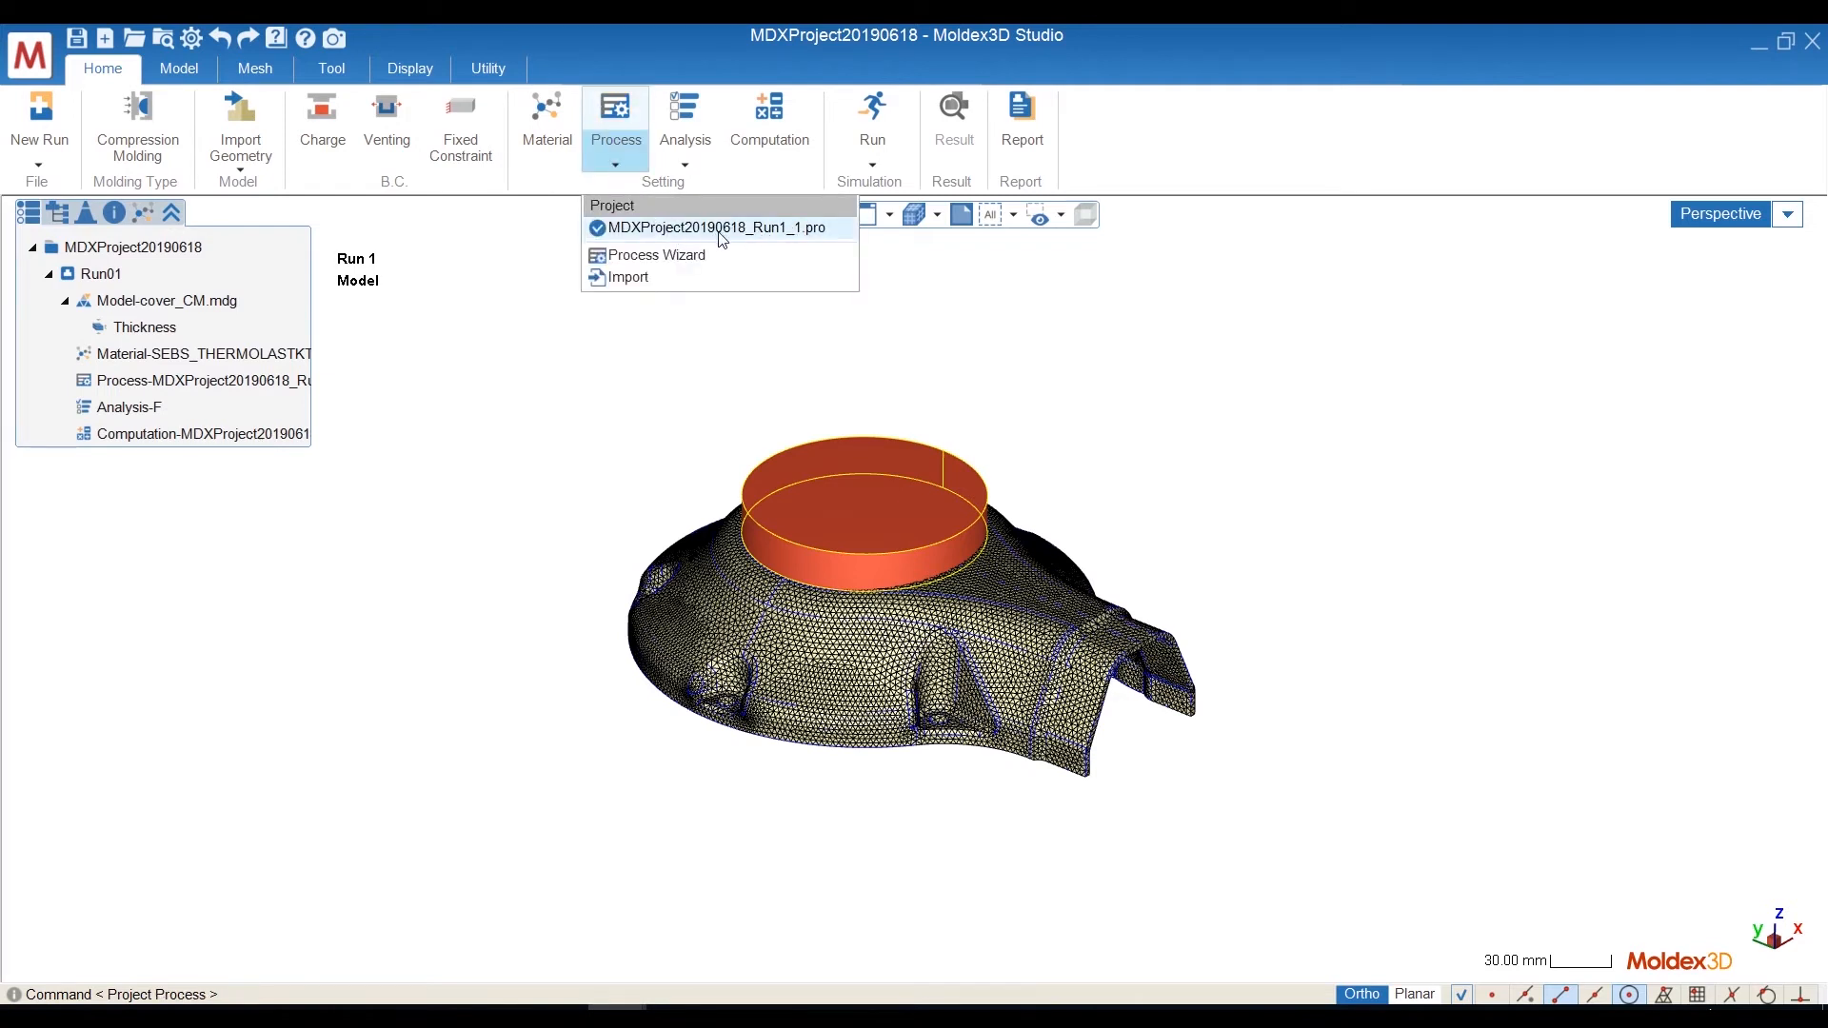
click(709, 255)
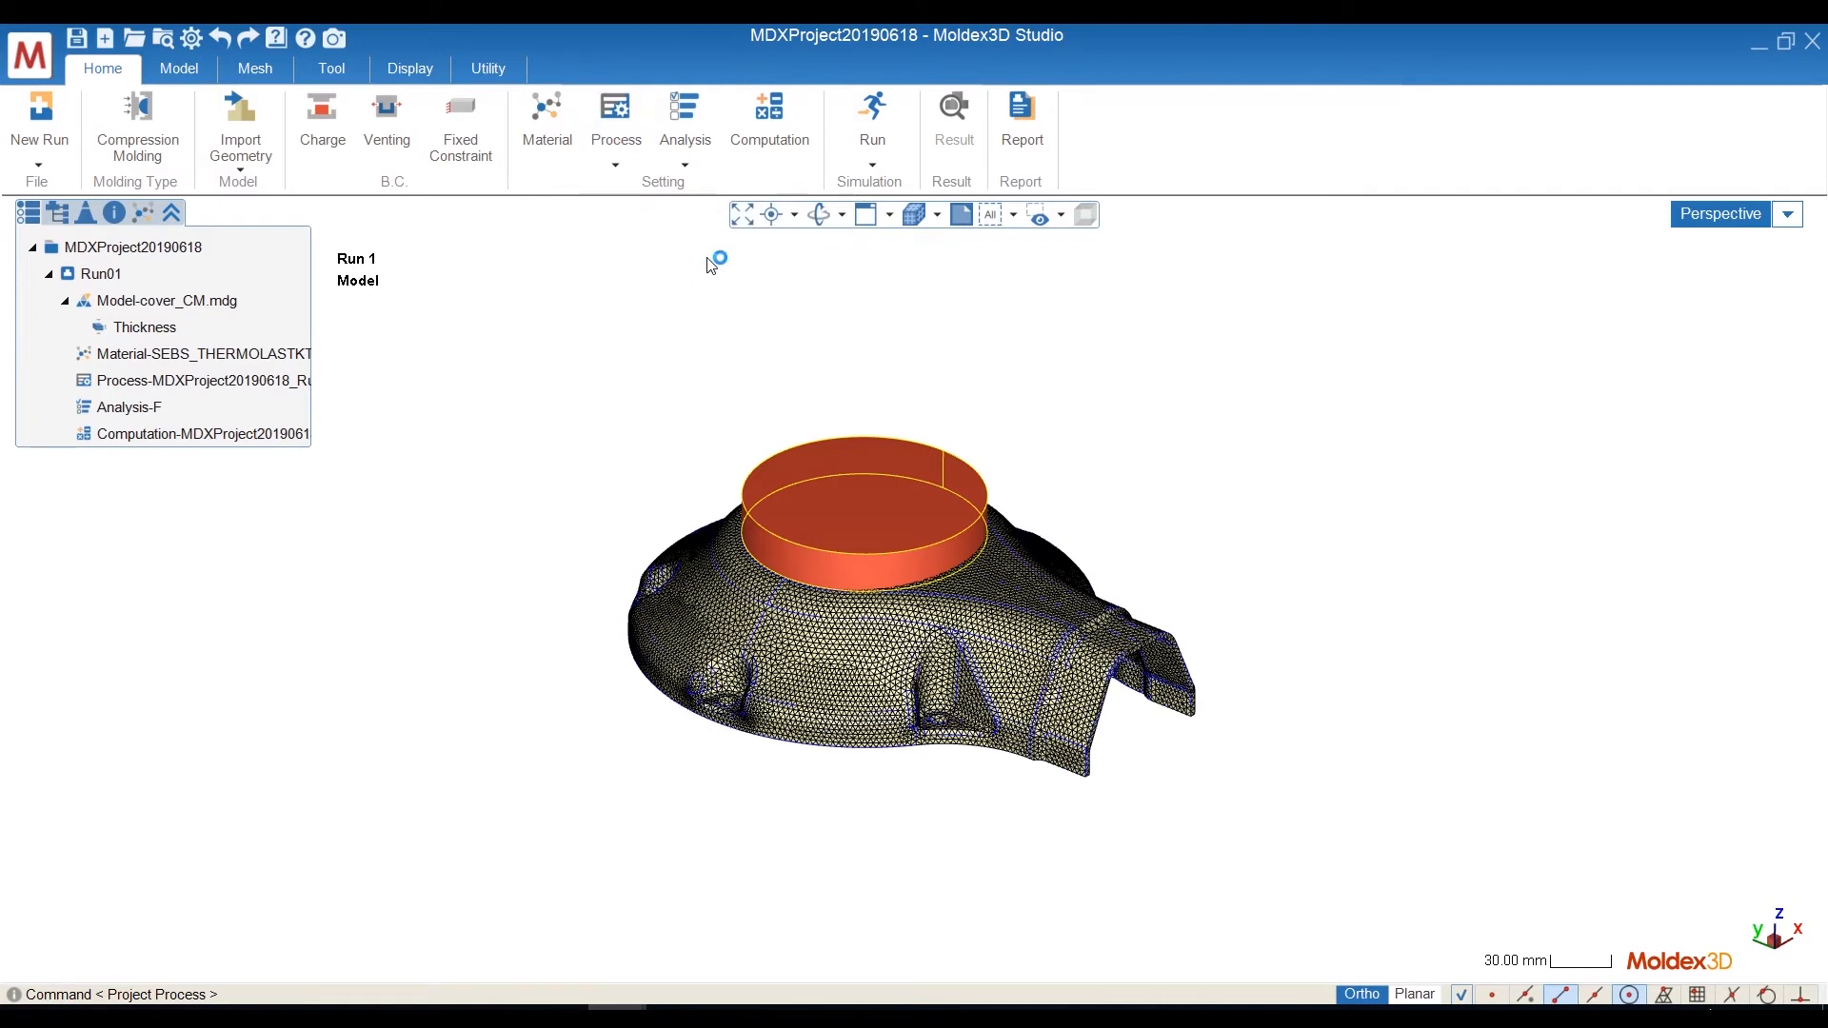
click(738, 277)
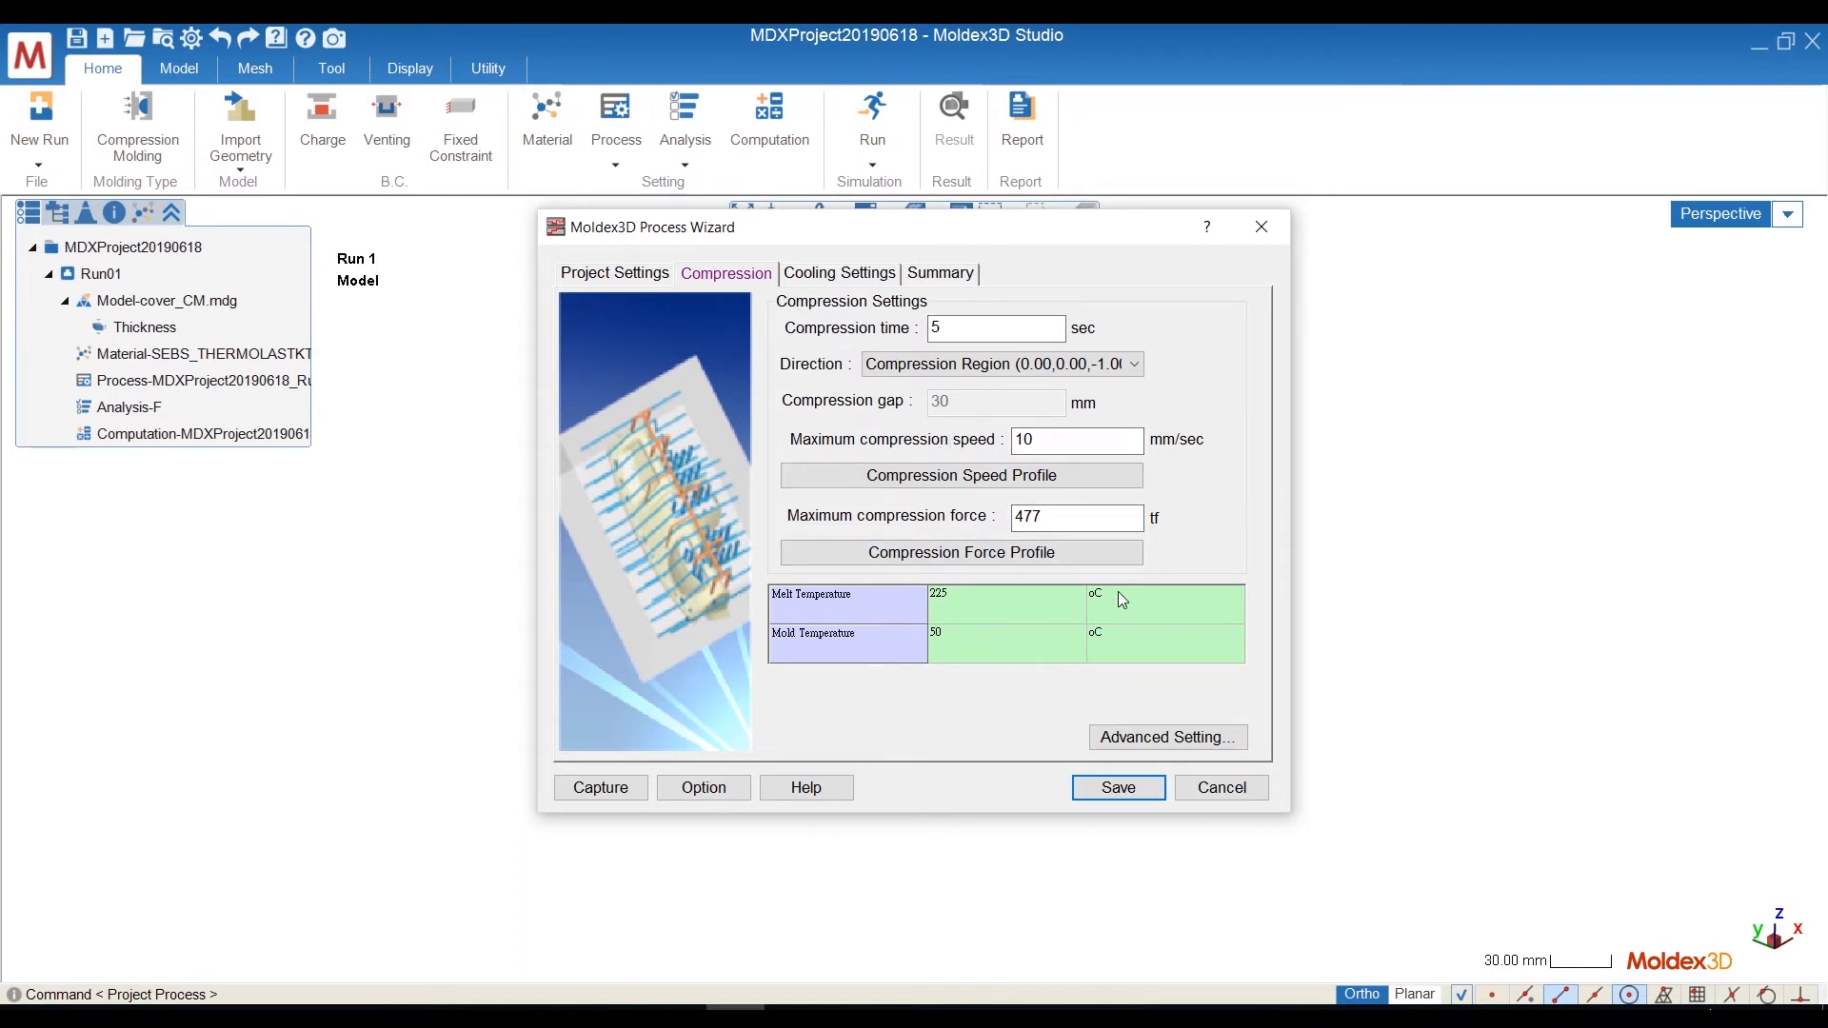
click(1261, 227)
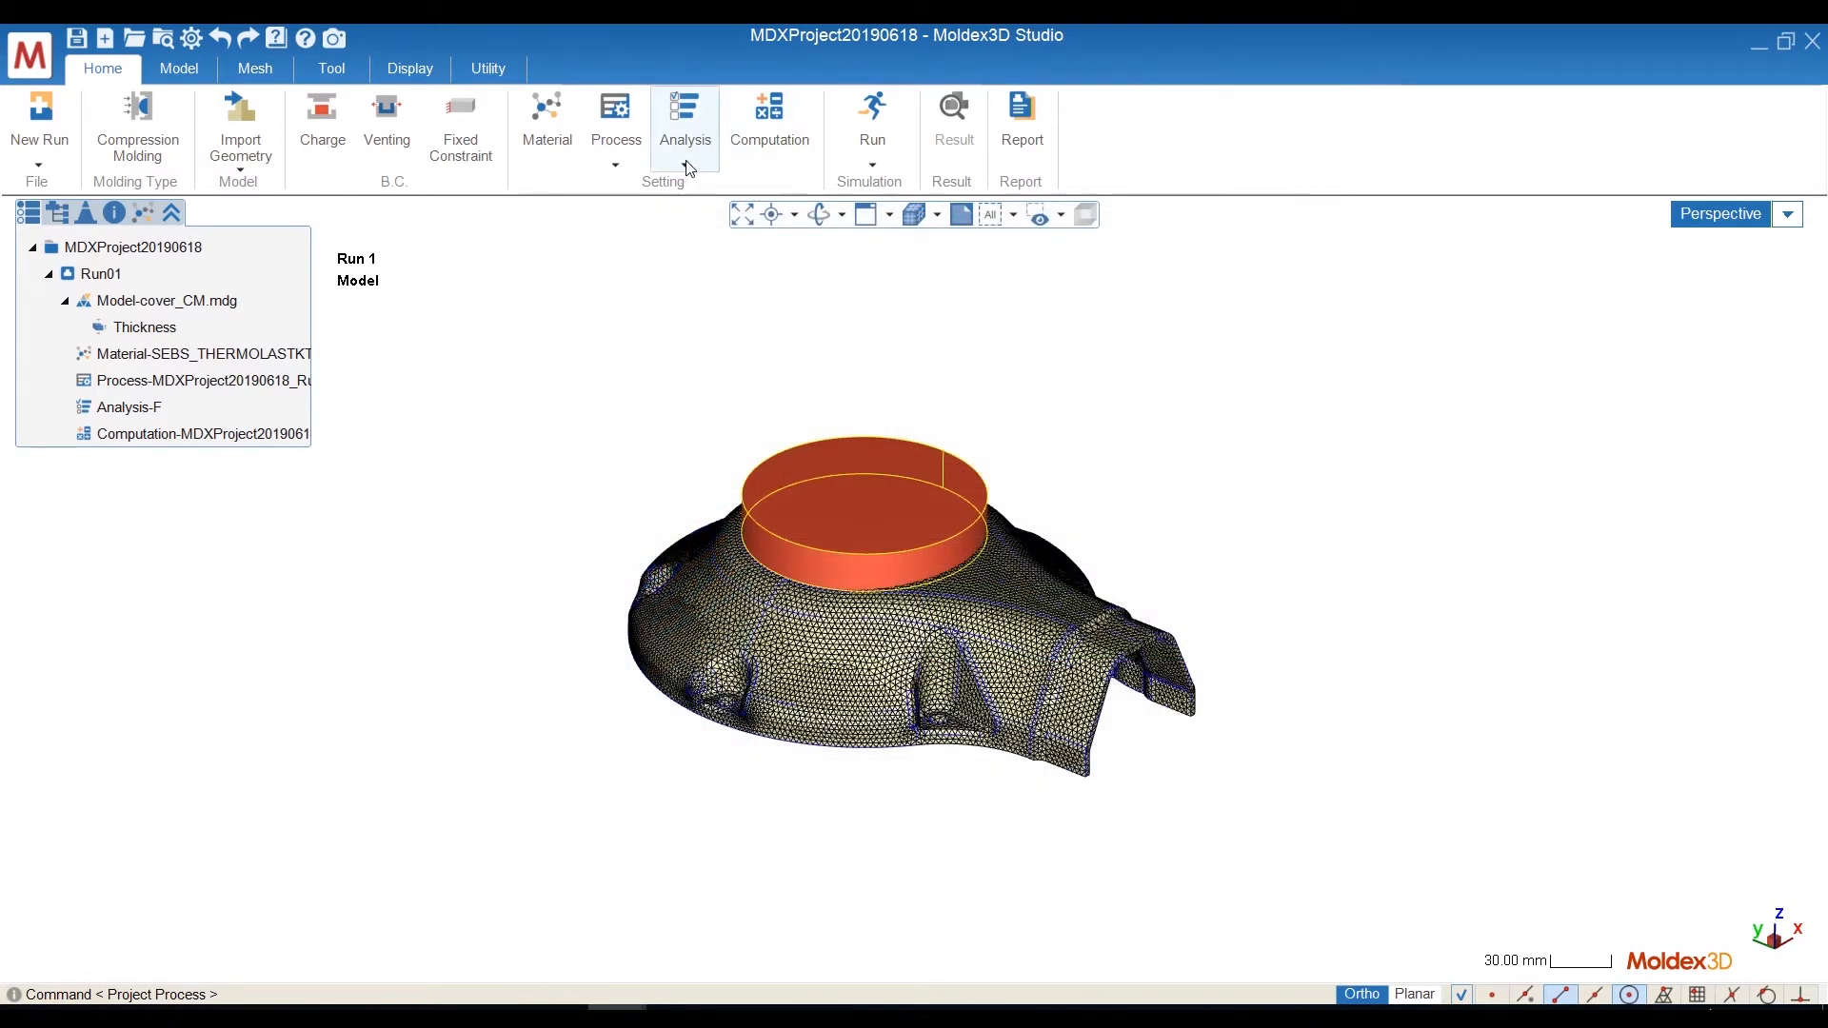
Set the run's analysis sequence to Injection Analysis 2 -F W, covering filling and warpage.
click(686, 165)
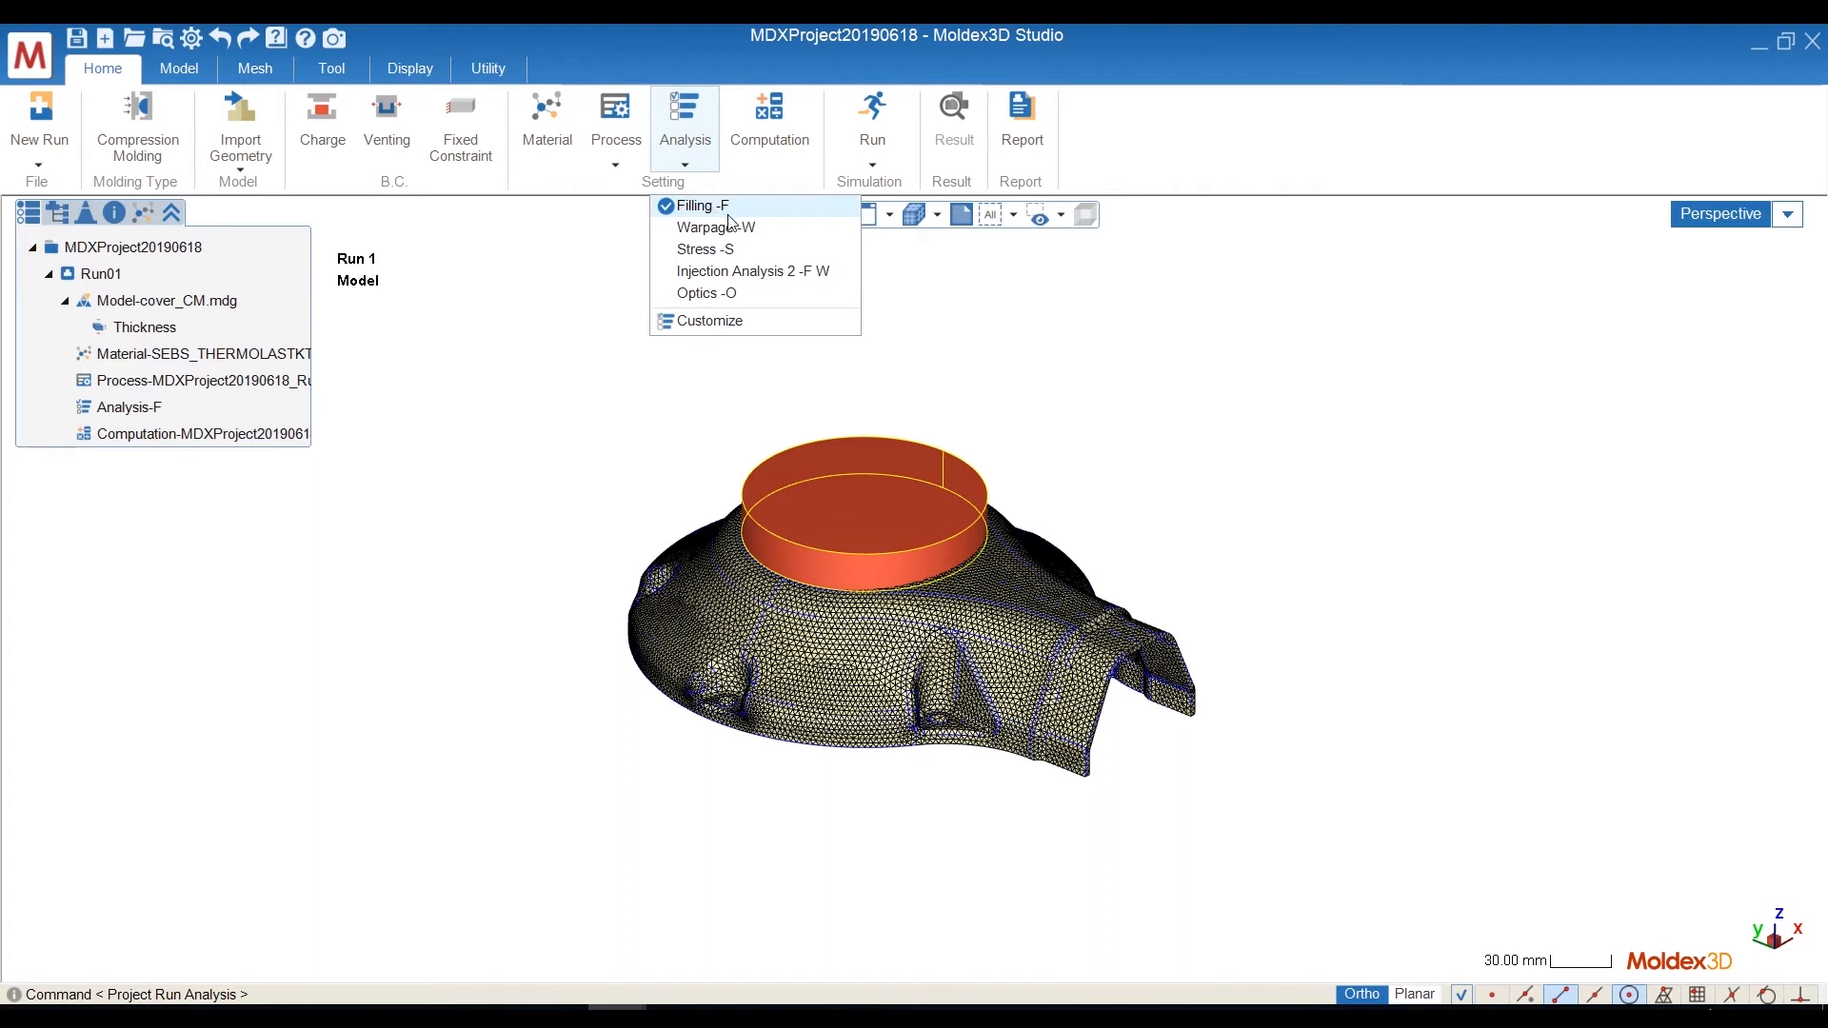
click(773, 275)
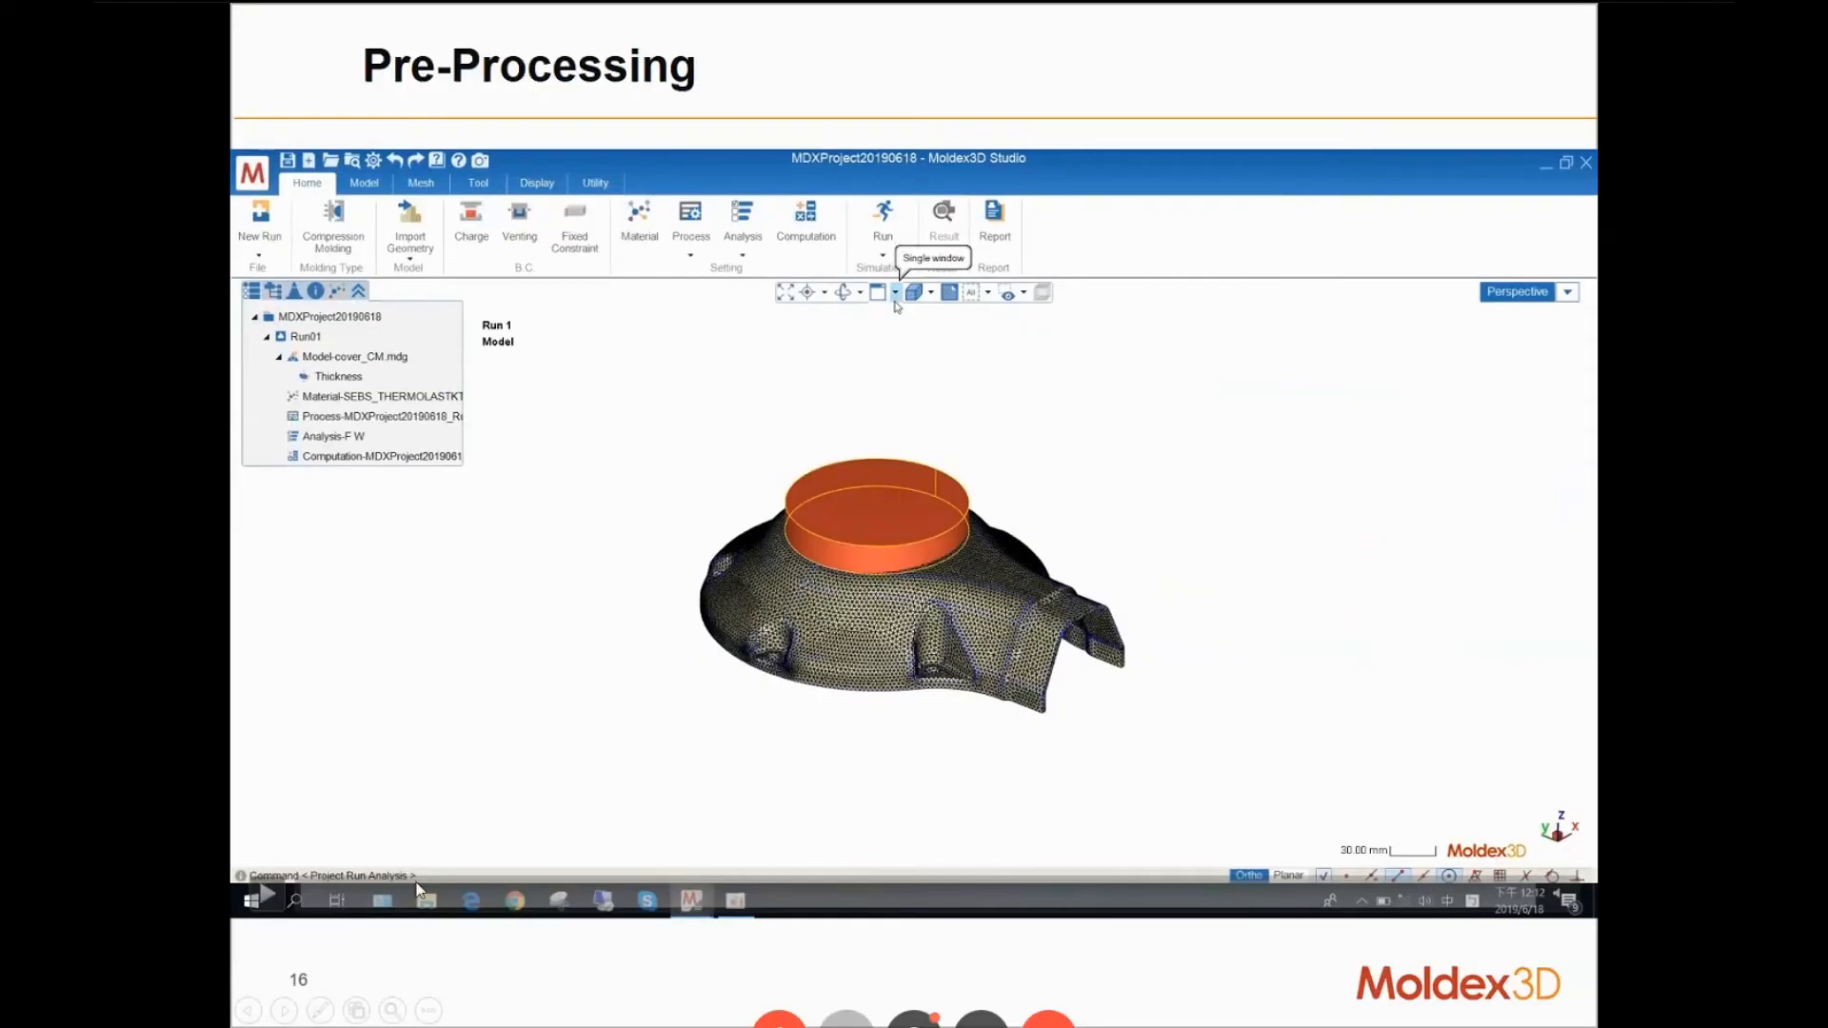
Play the animation of the filling Melt Front Time result in the solved project and stop it.
click(285, 1011)
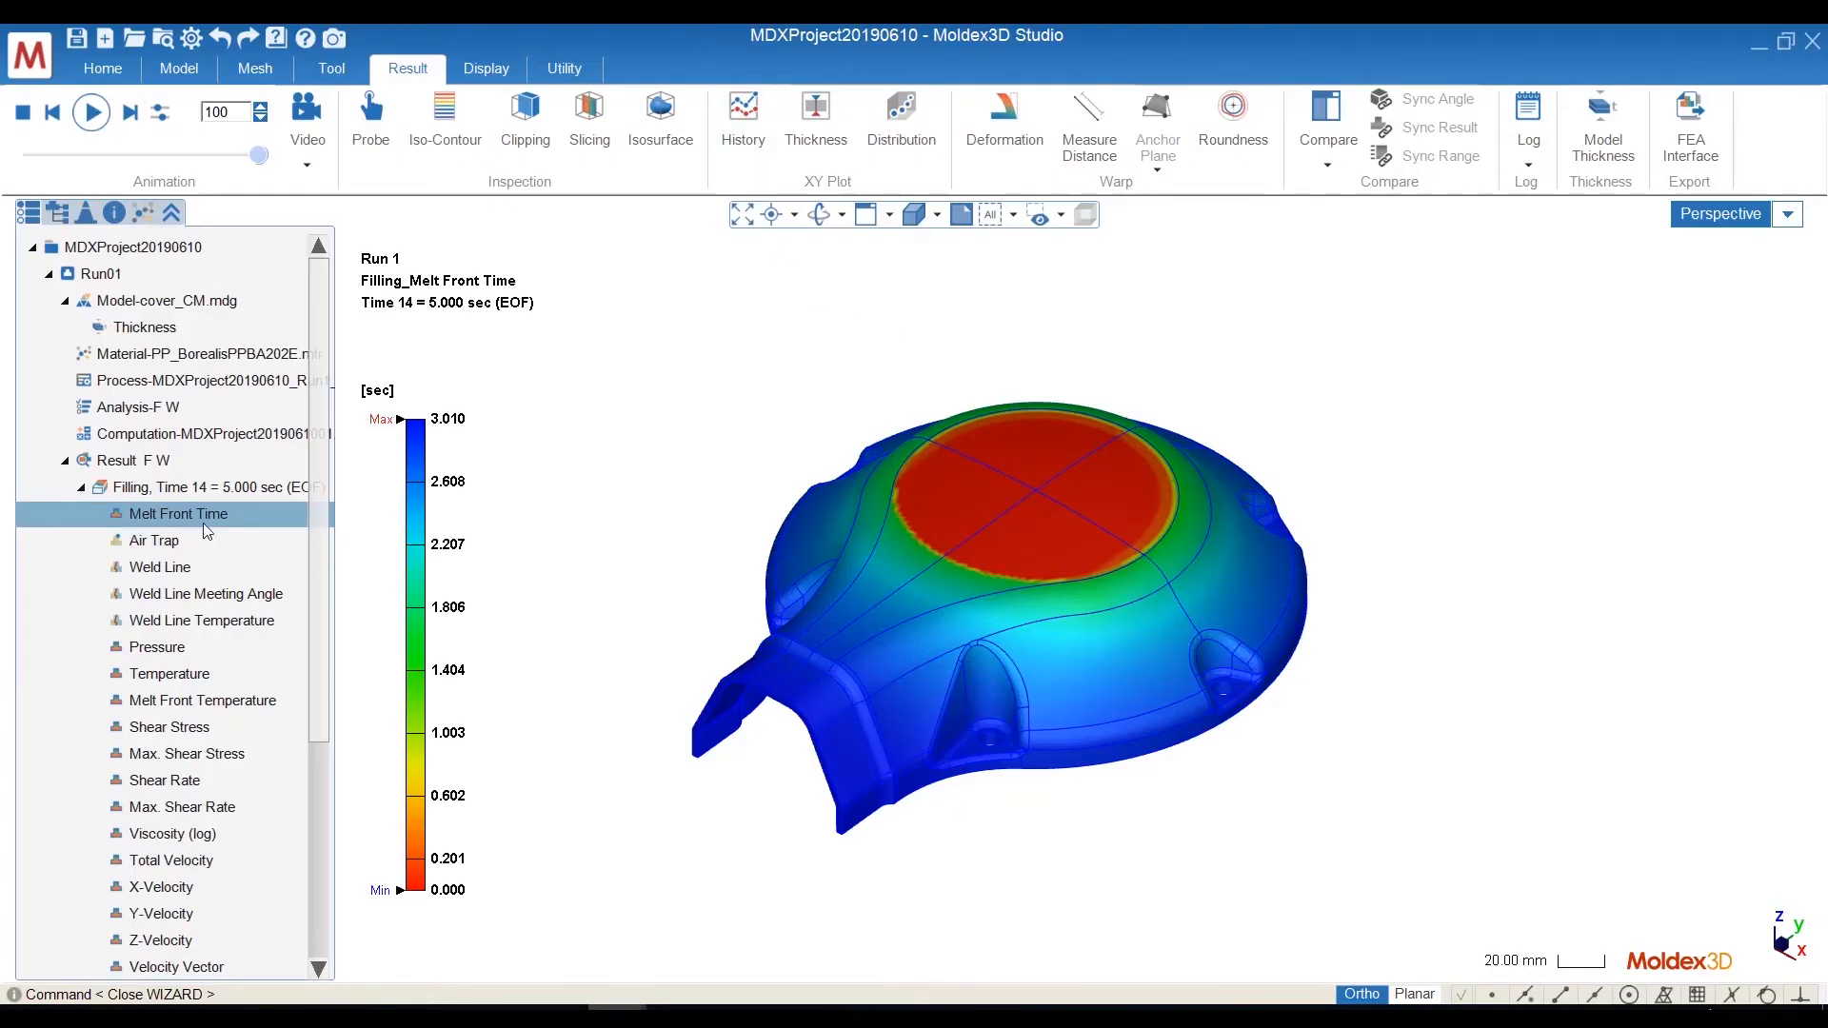
click(91, 113)
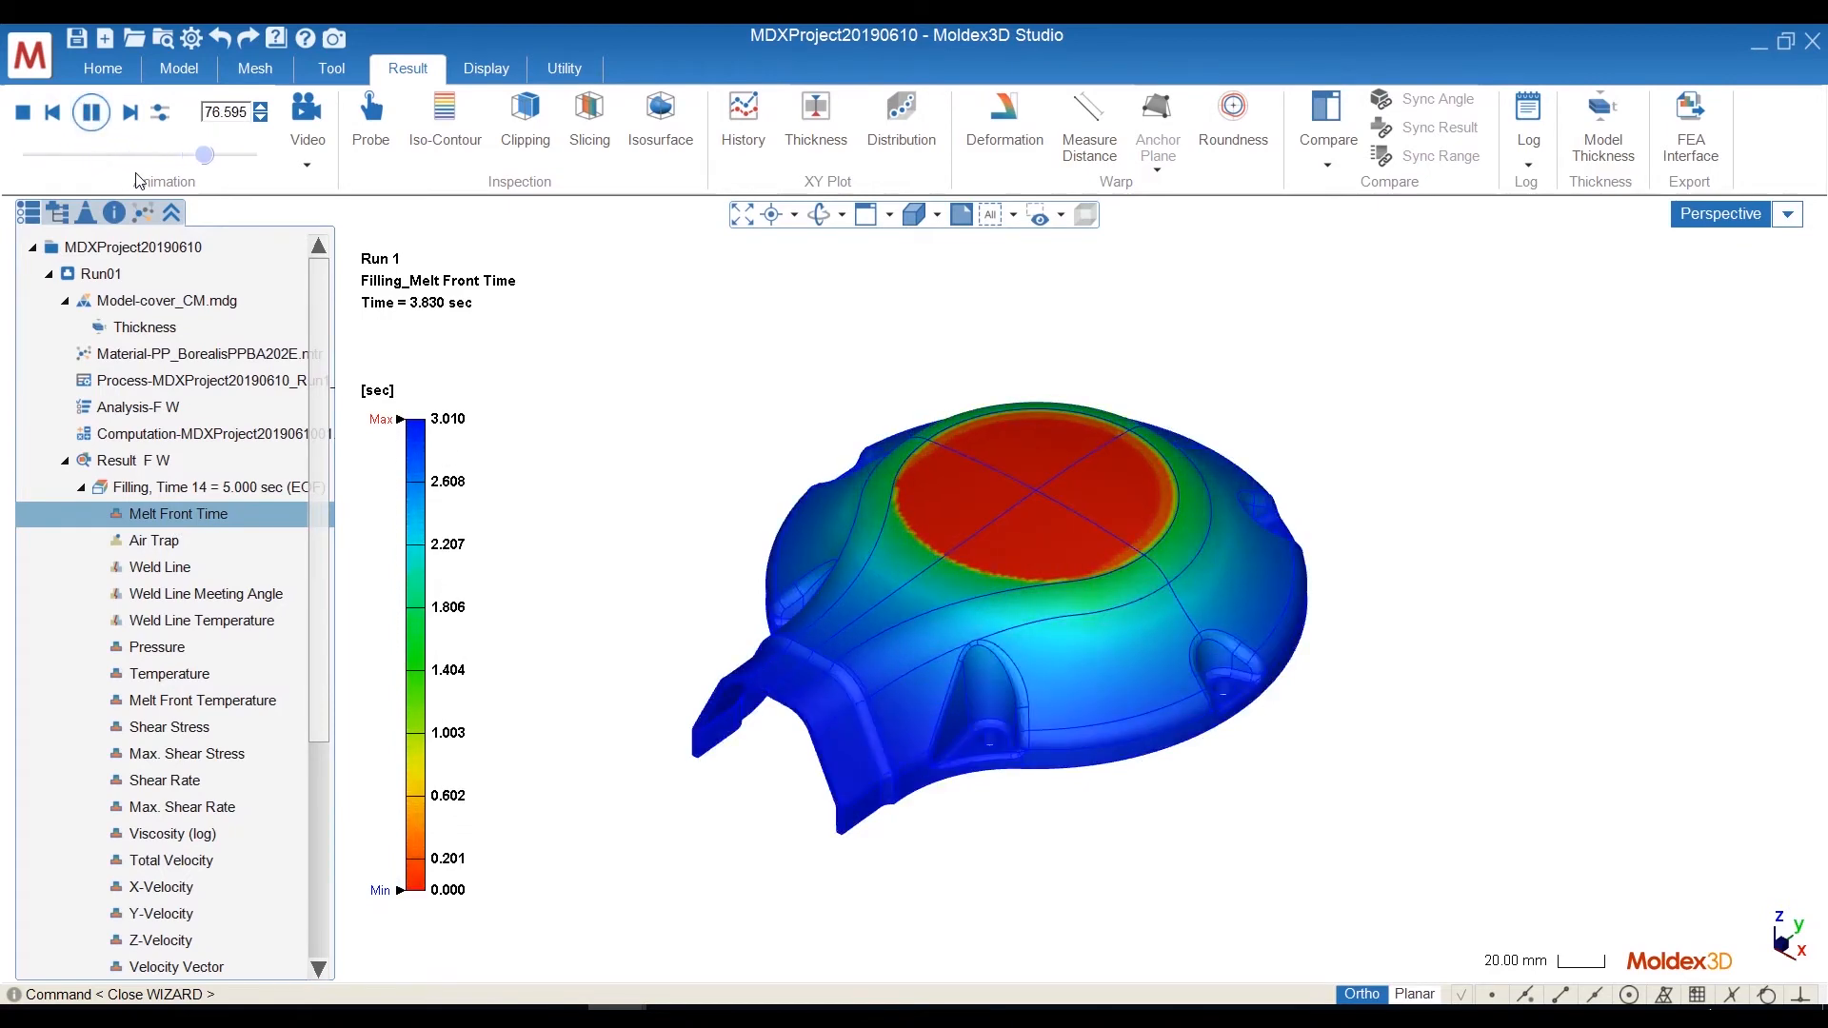
click(23, 112)
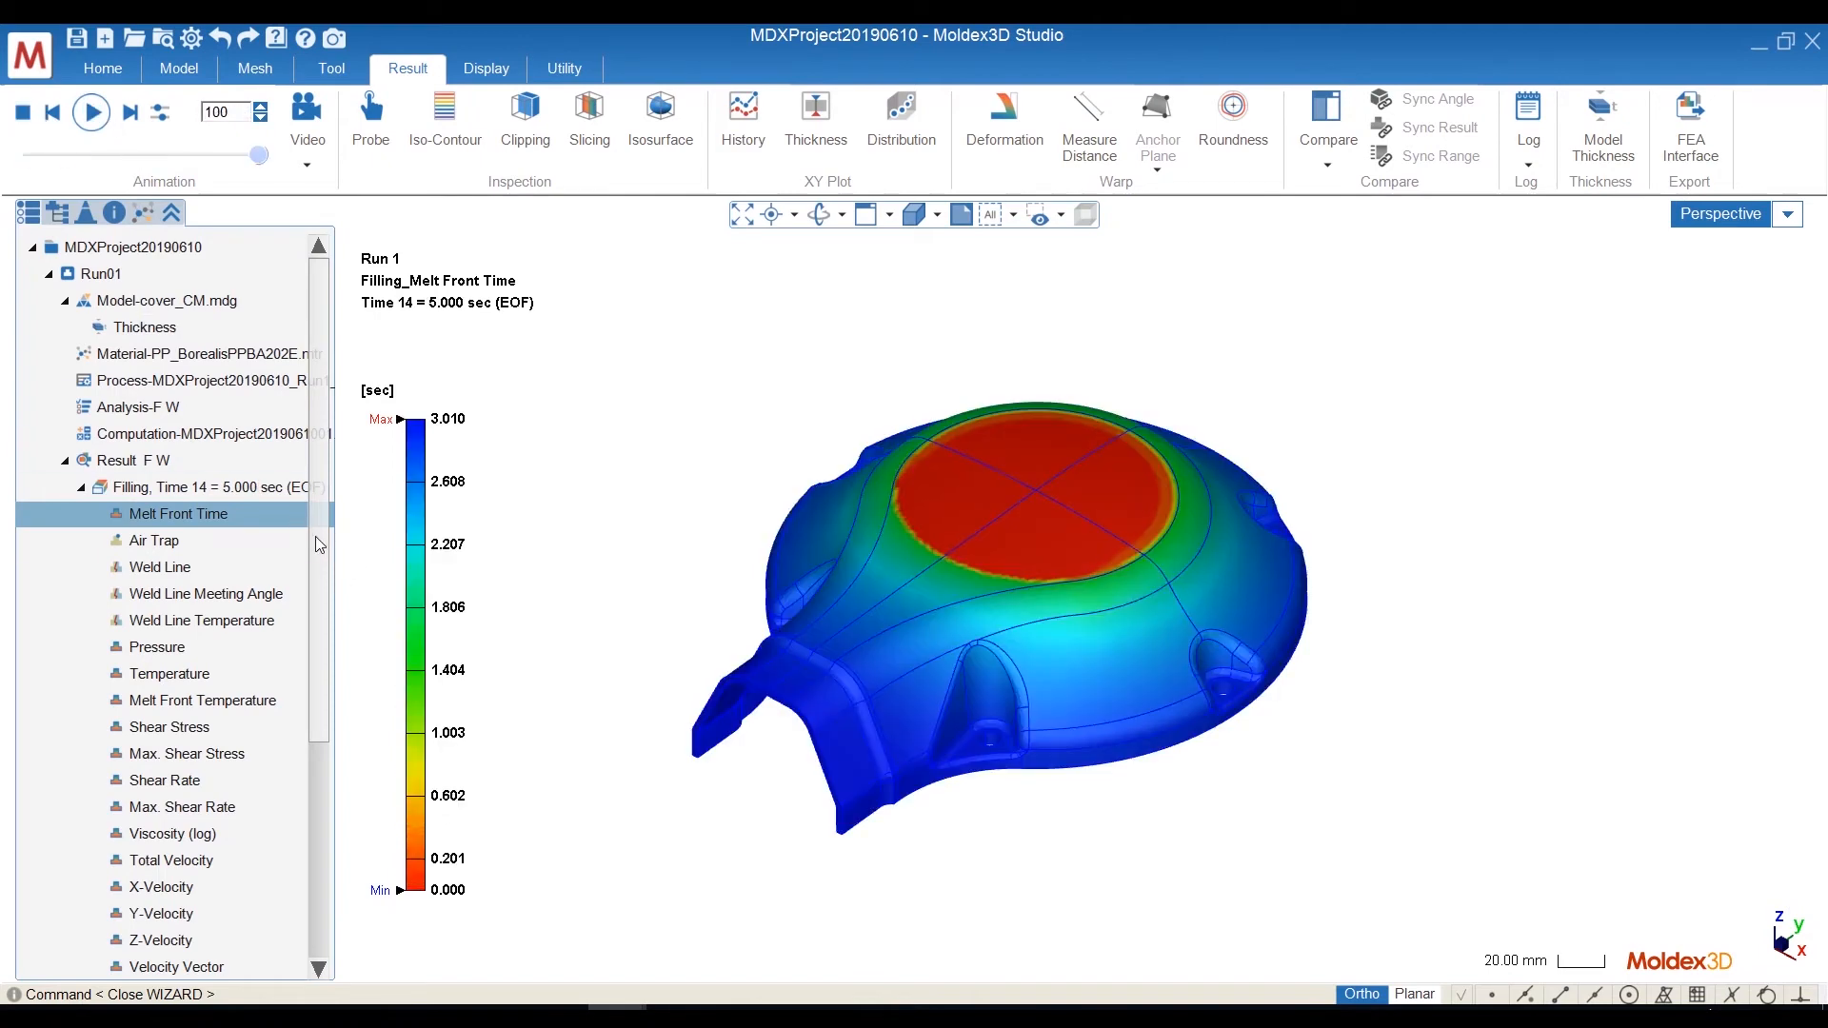
Display the filling Shear Rate result and inspect its interior with a YZ clipping plane moved to about 56.6%, then exit clipping.
drag(316, 545, 316, 596)
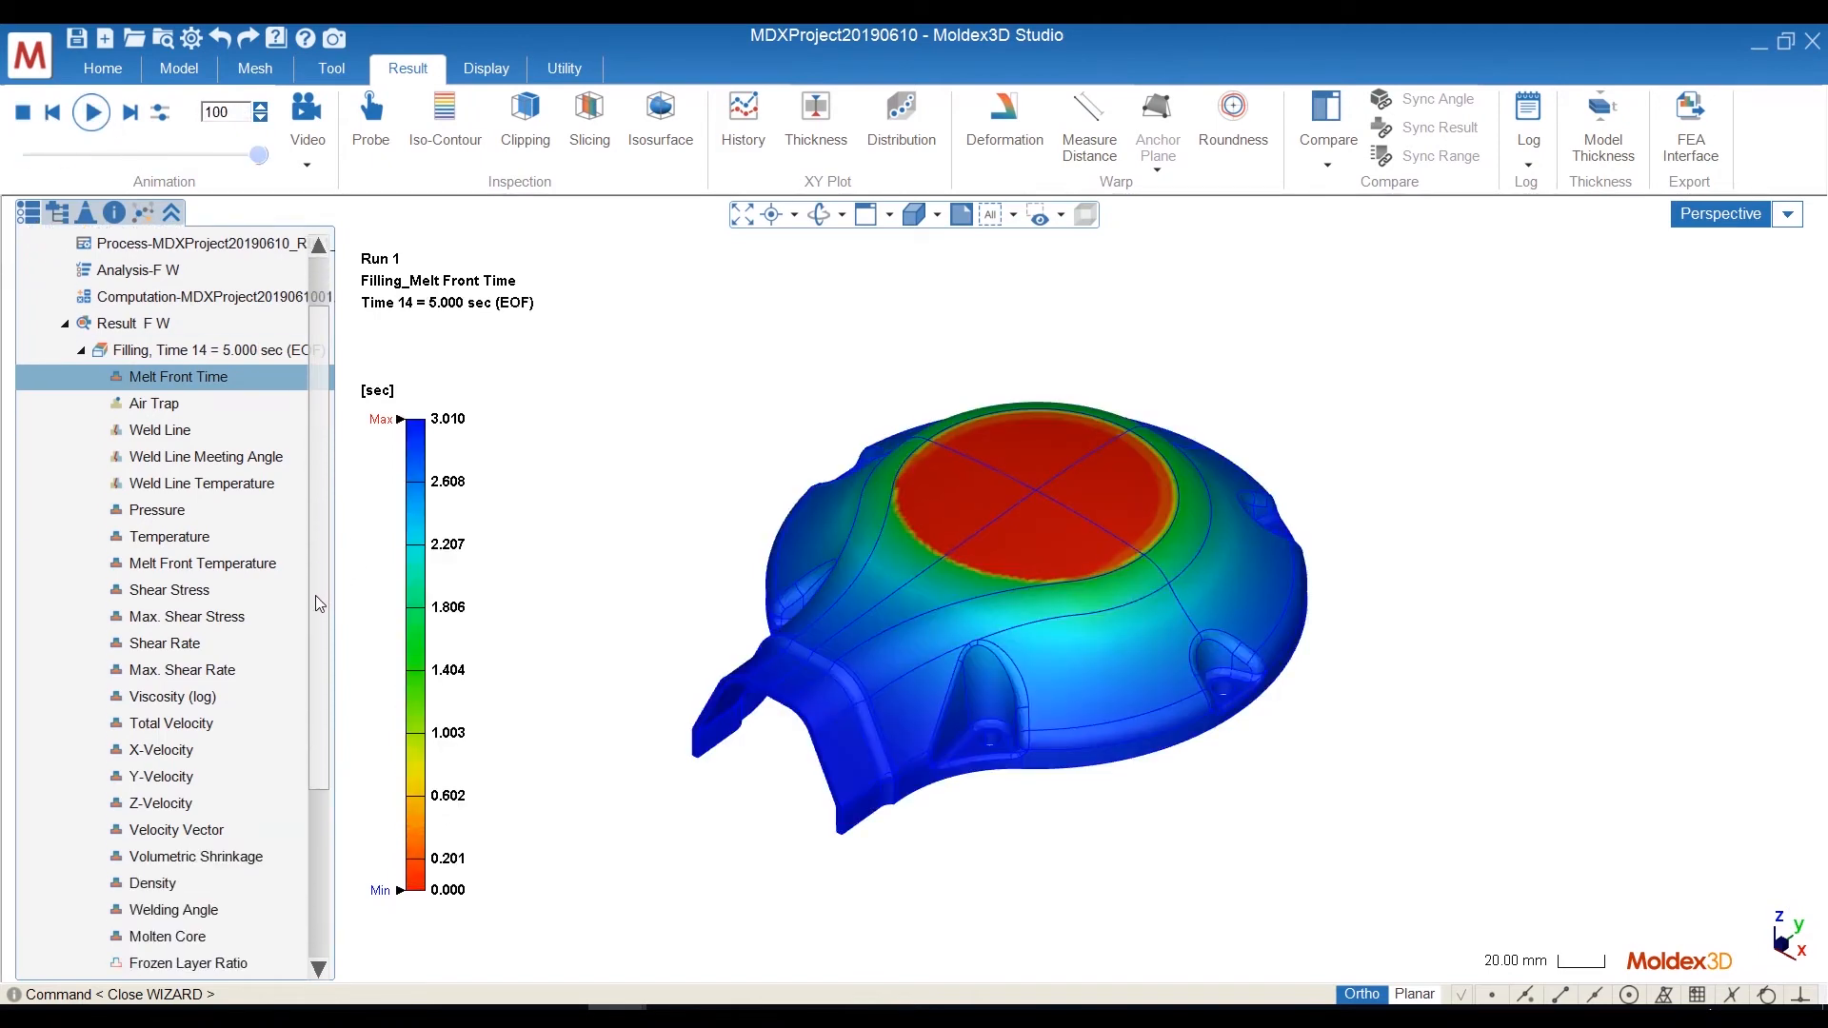
click(198, 644)
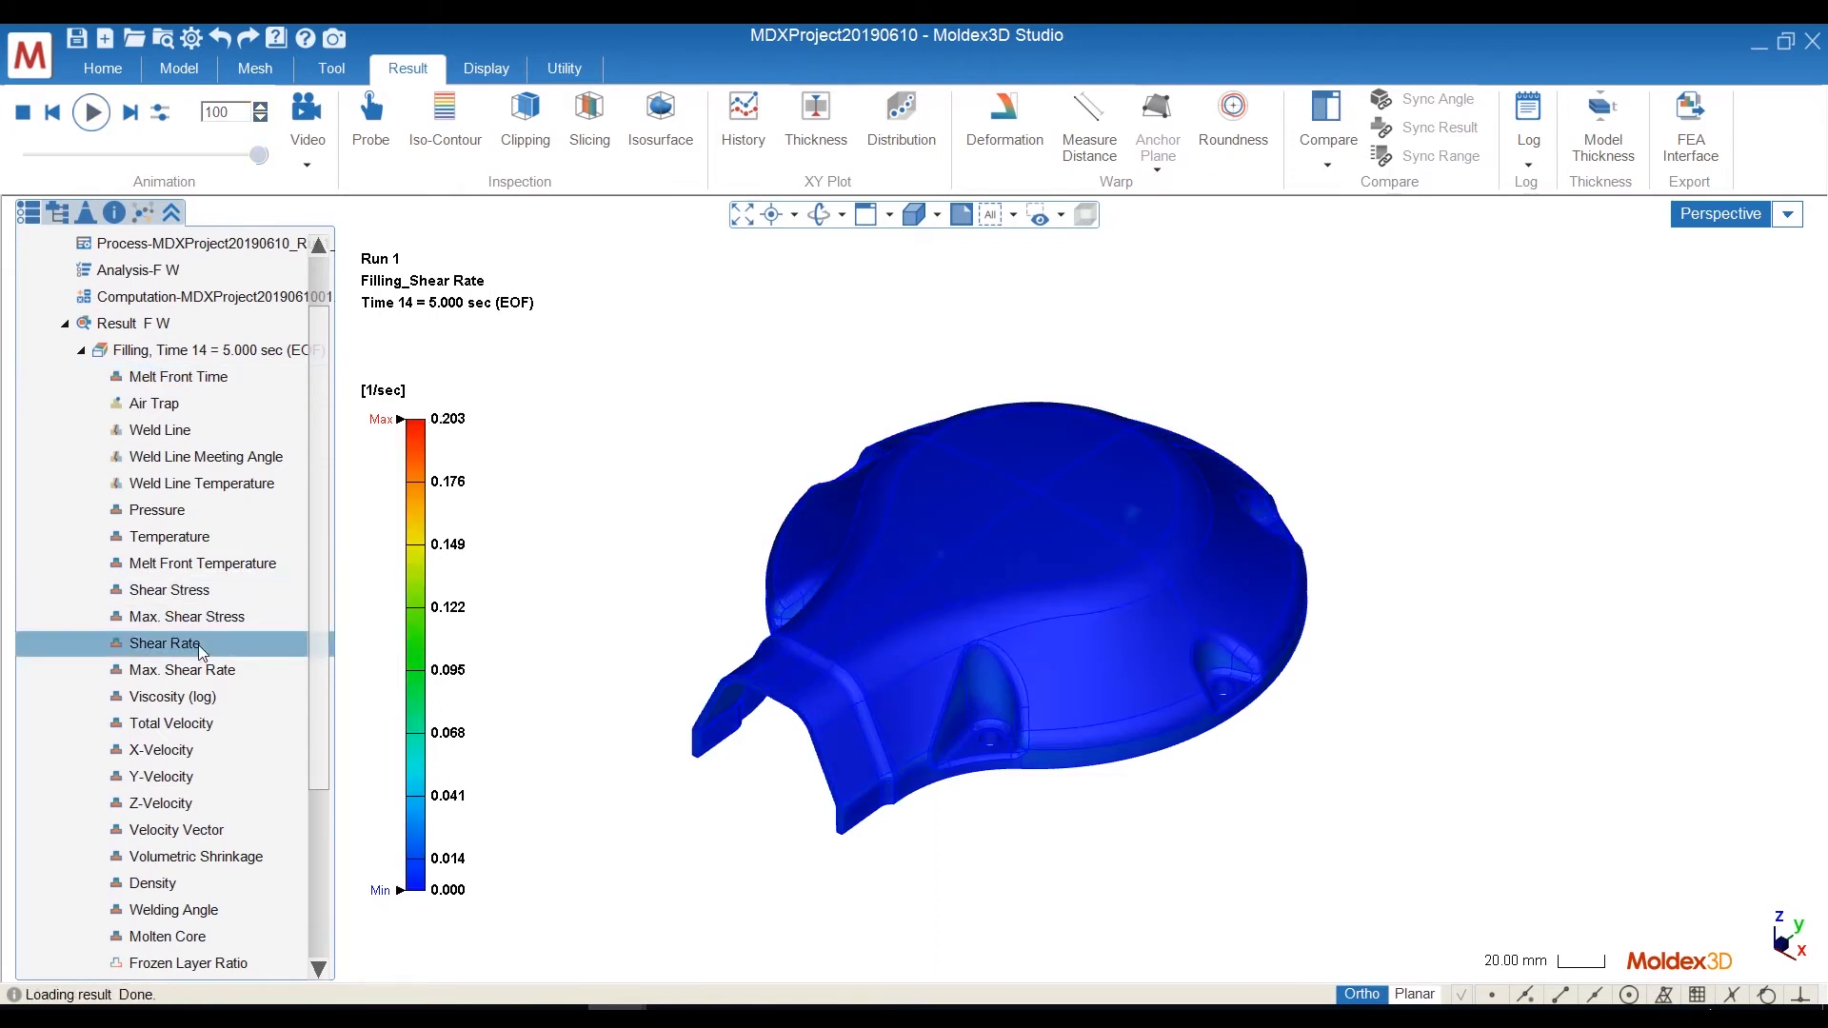
click(539, 150)
middle_drag(770, 748, 679, 654)
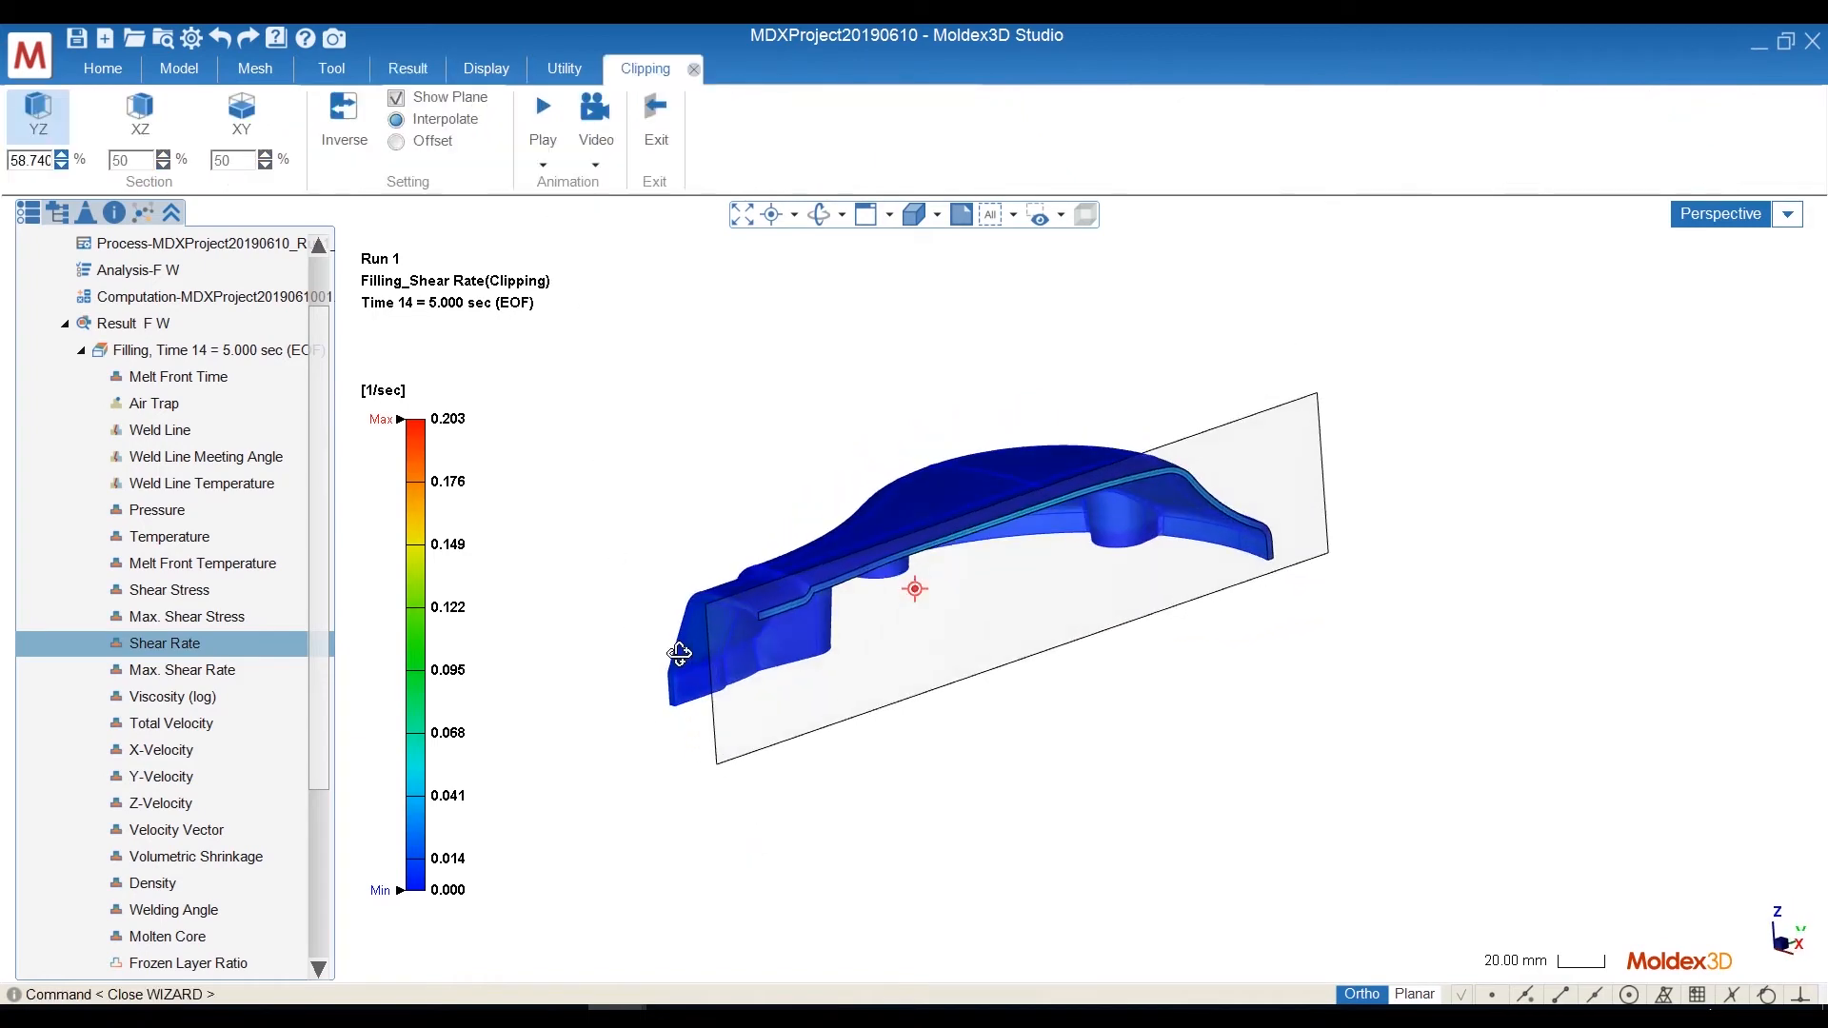
scroll(825, 608, up, 6)
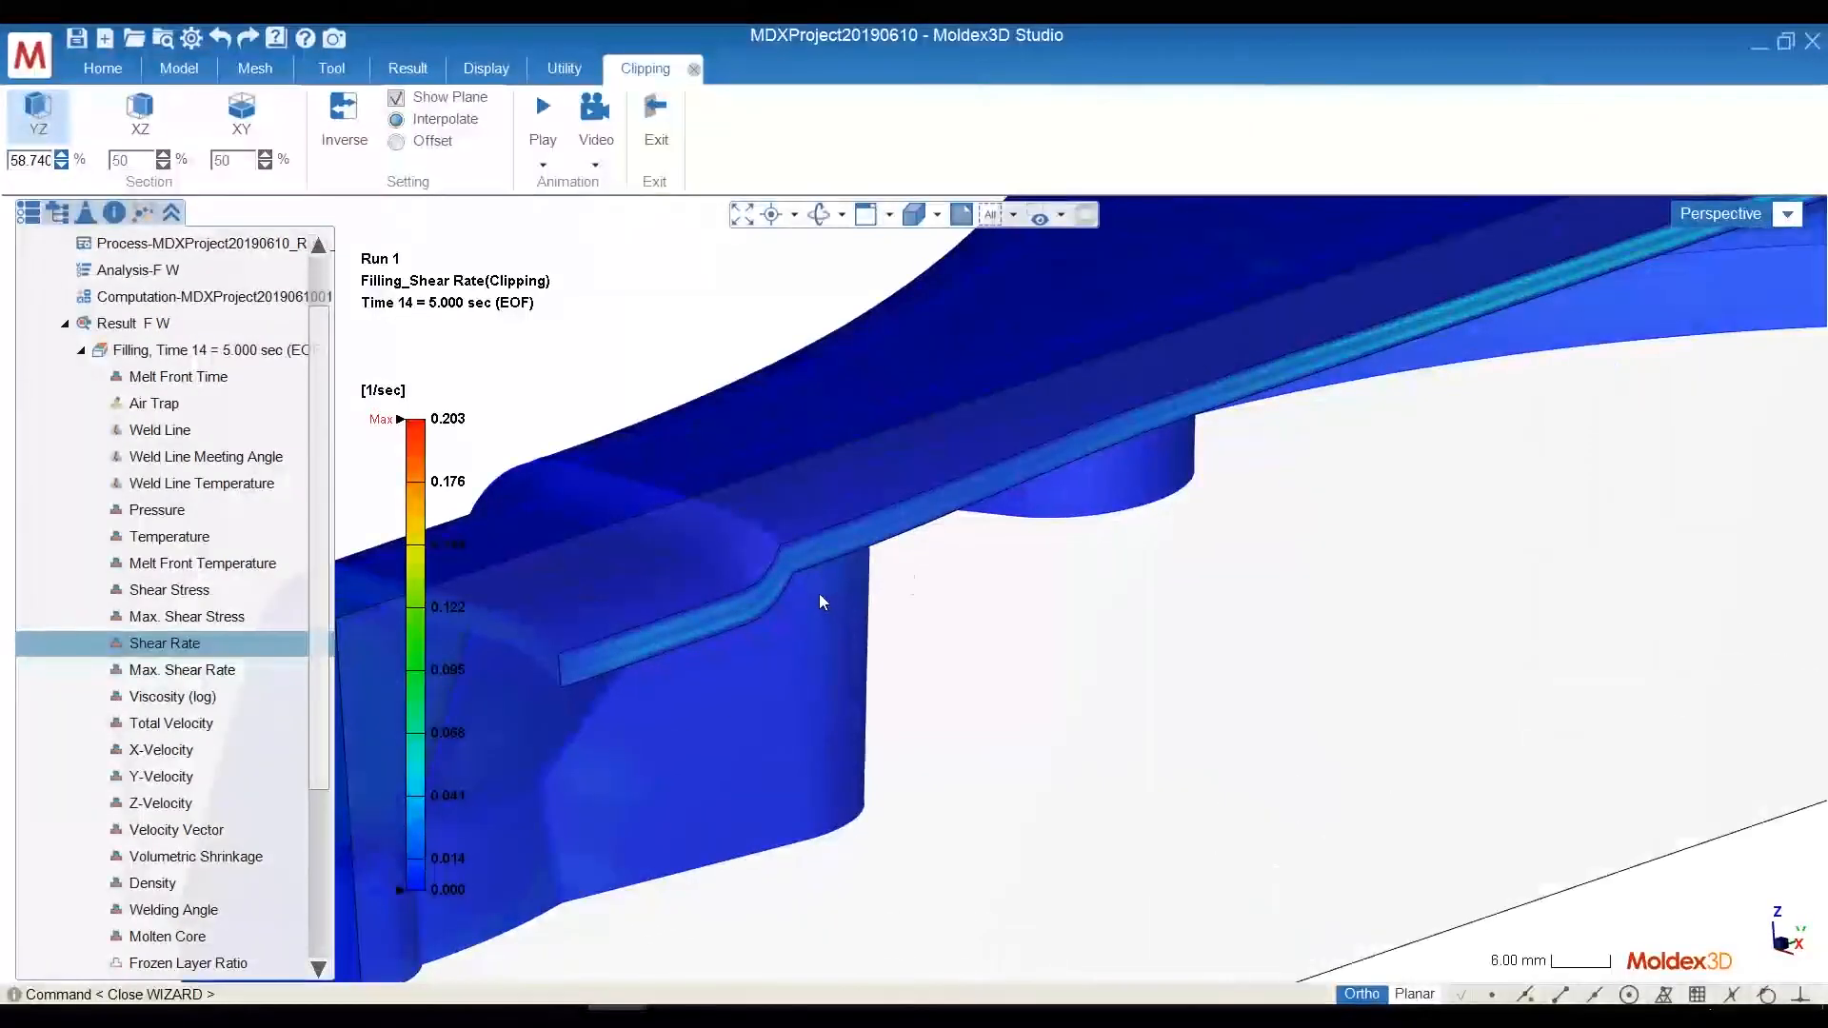
drag(808, 581, 756, 604)
click(656, 121)
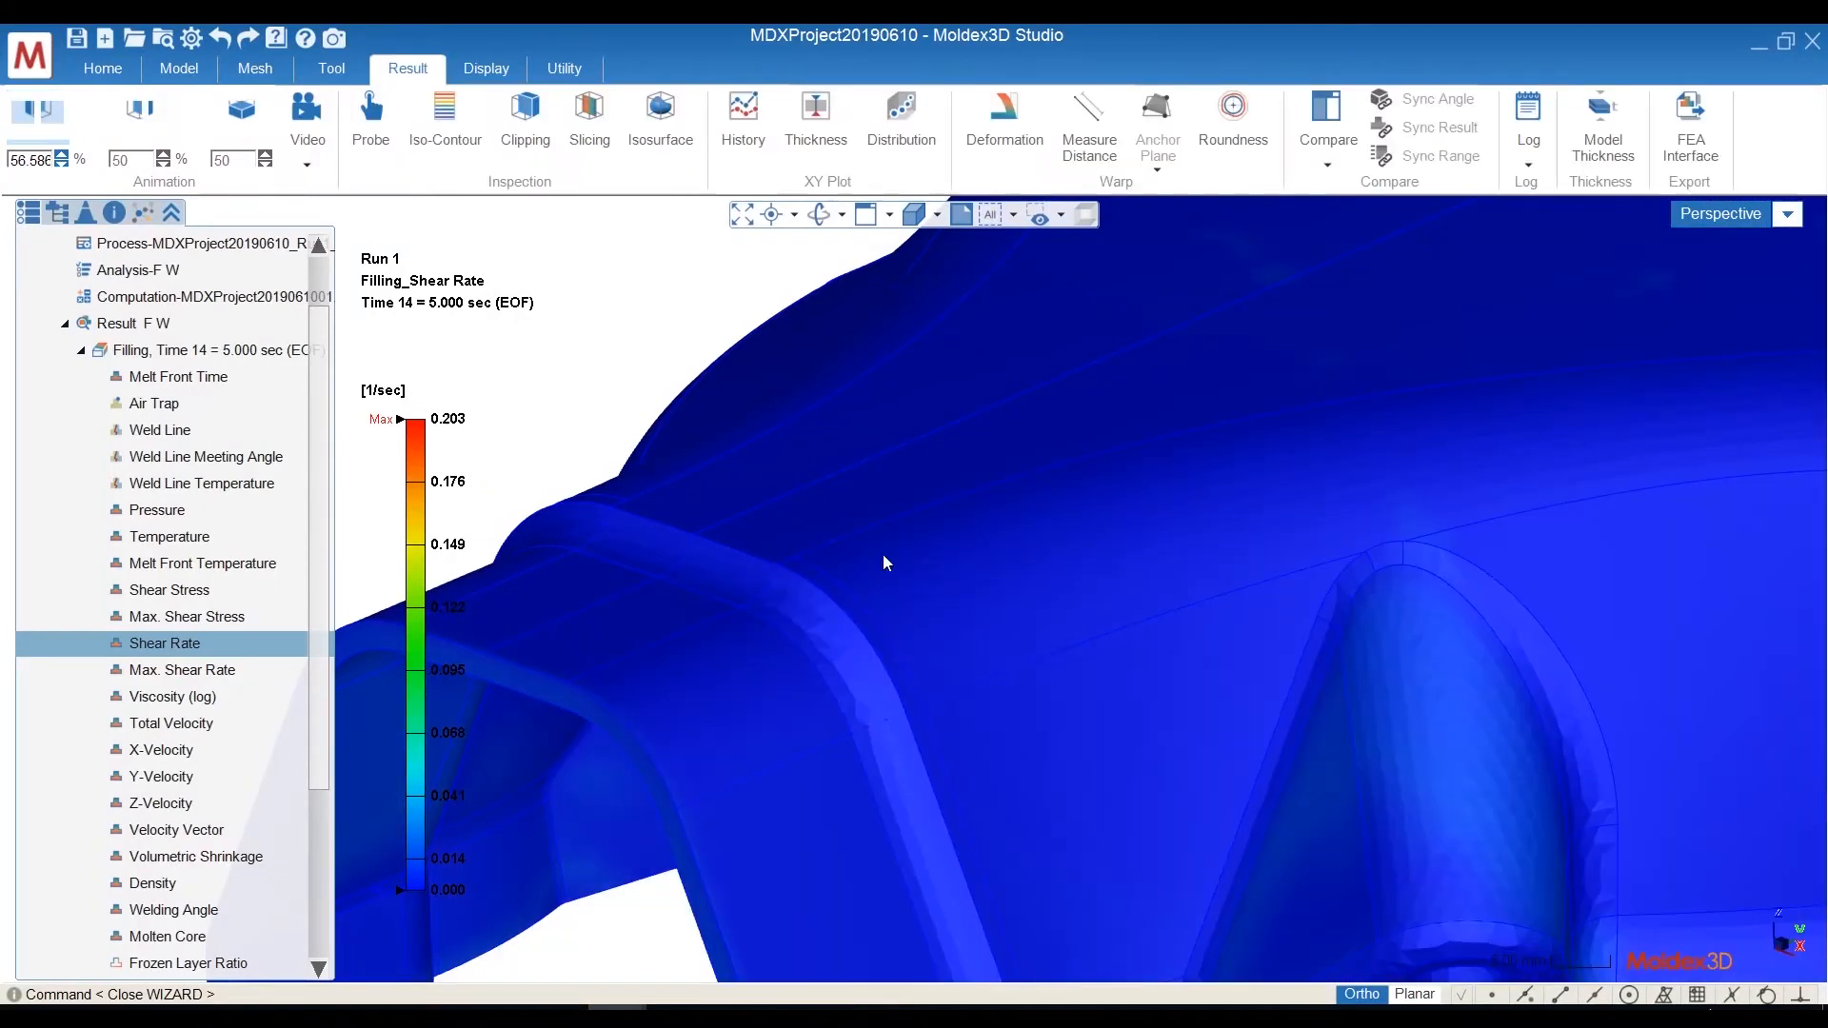
scroll(871, 697, down, 5)
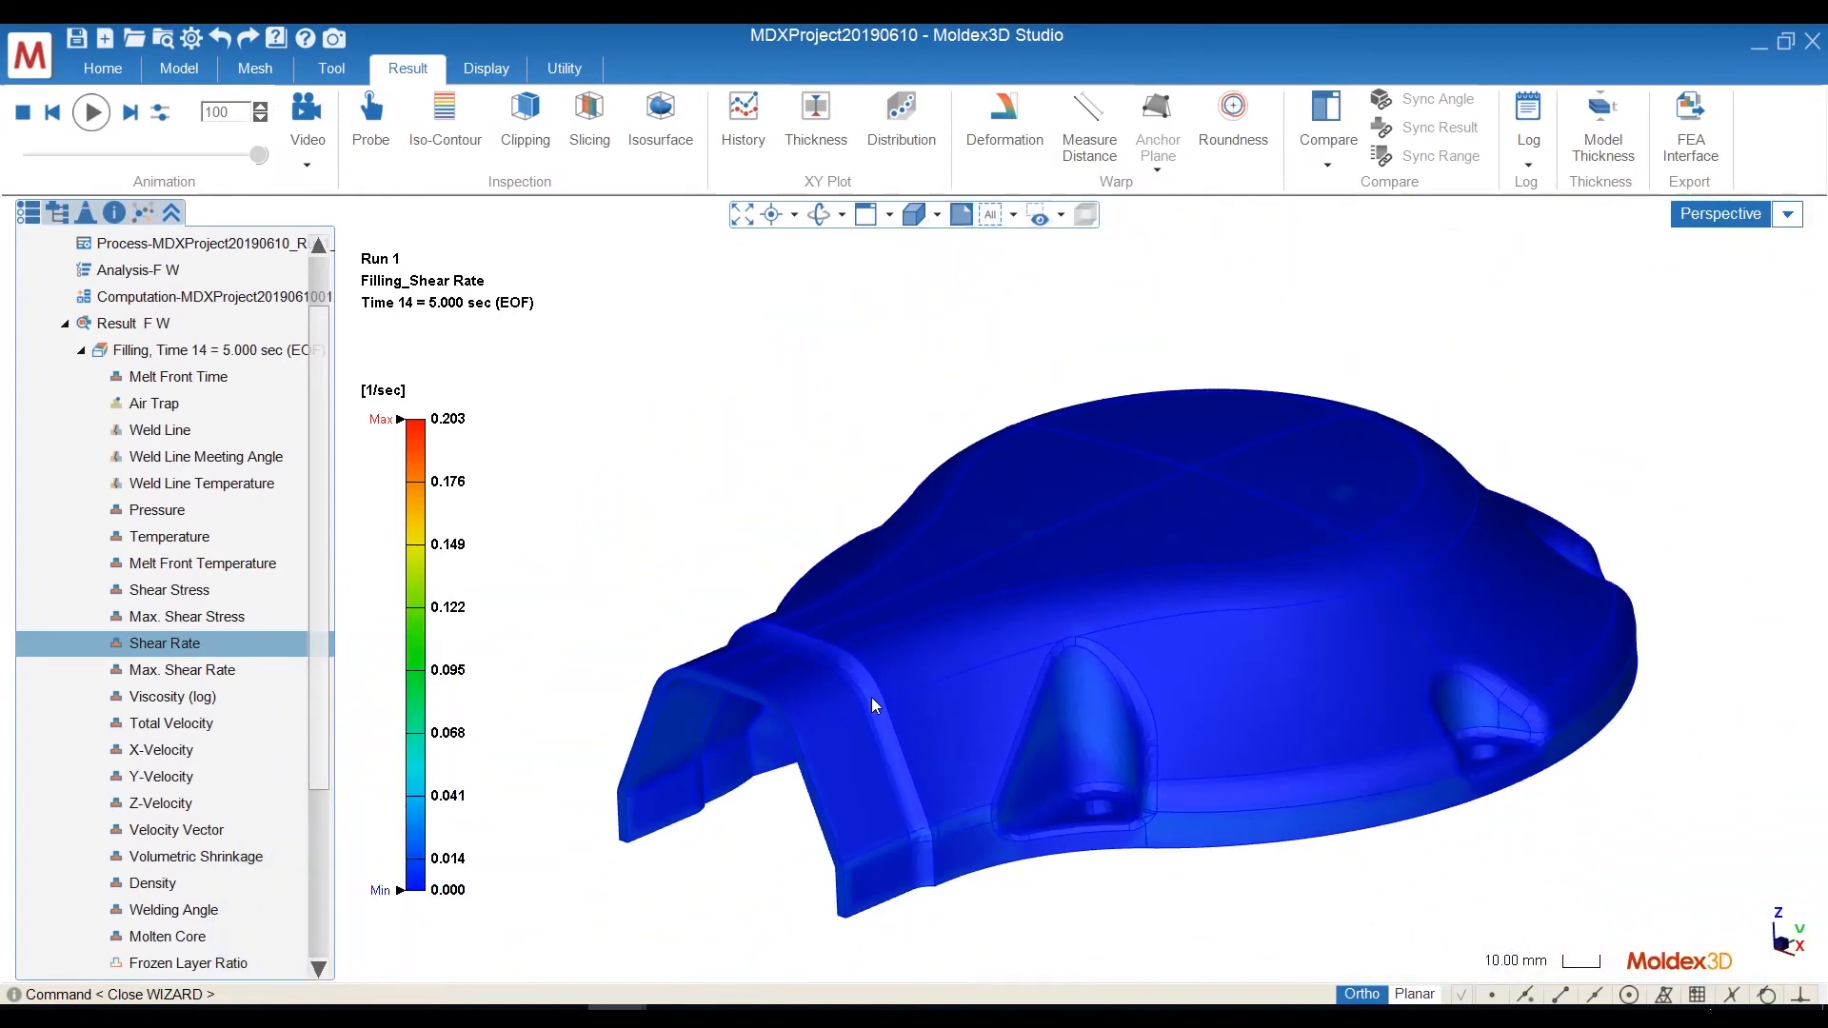
Inspect the Shear Rate result with YZ slicing, reducing the number of sections to 5 and 4, and exit slicing.
click(589, 122)
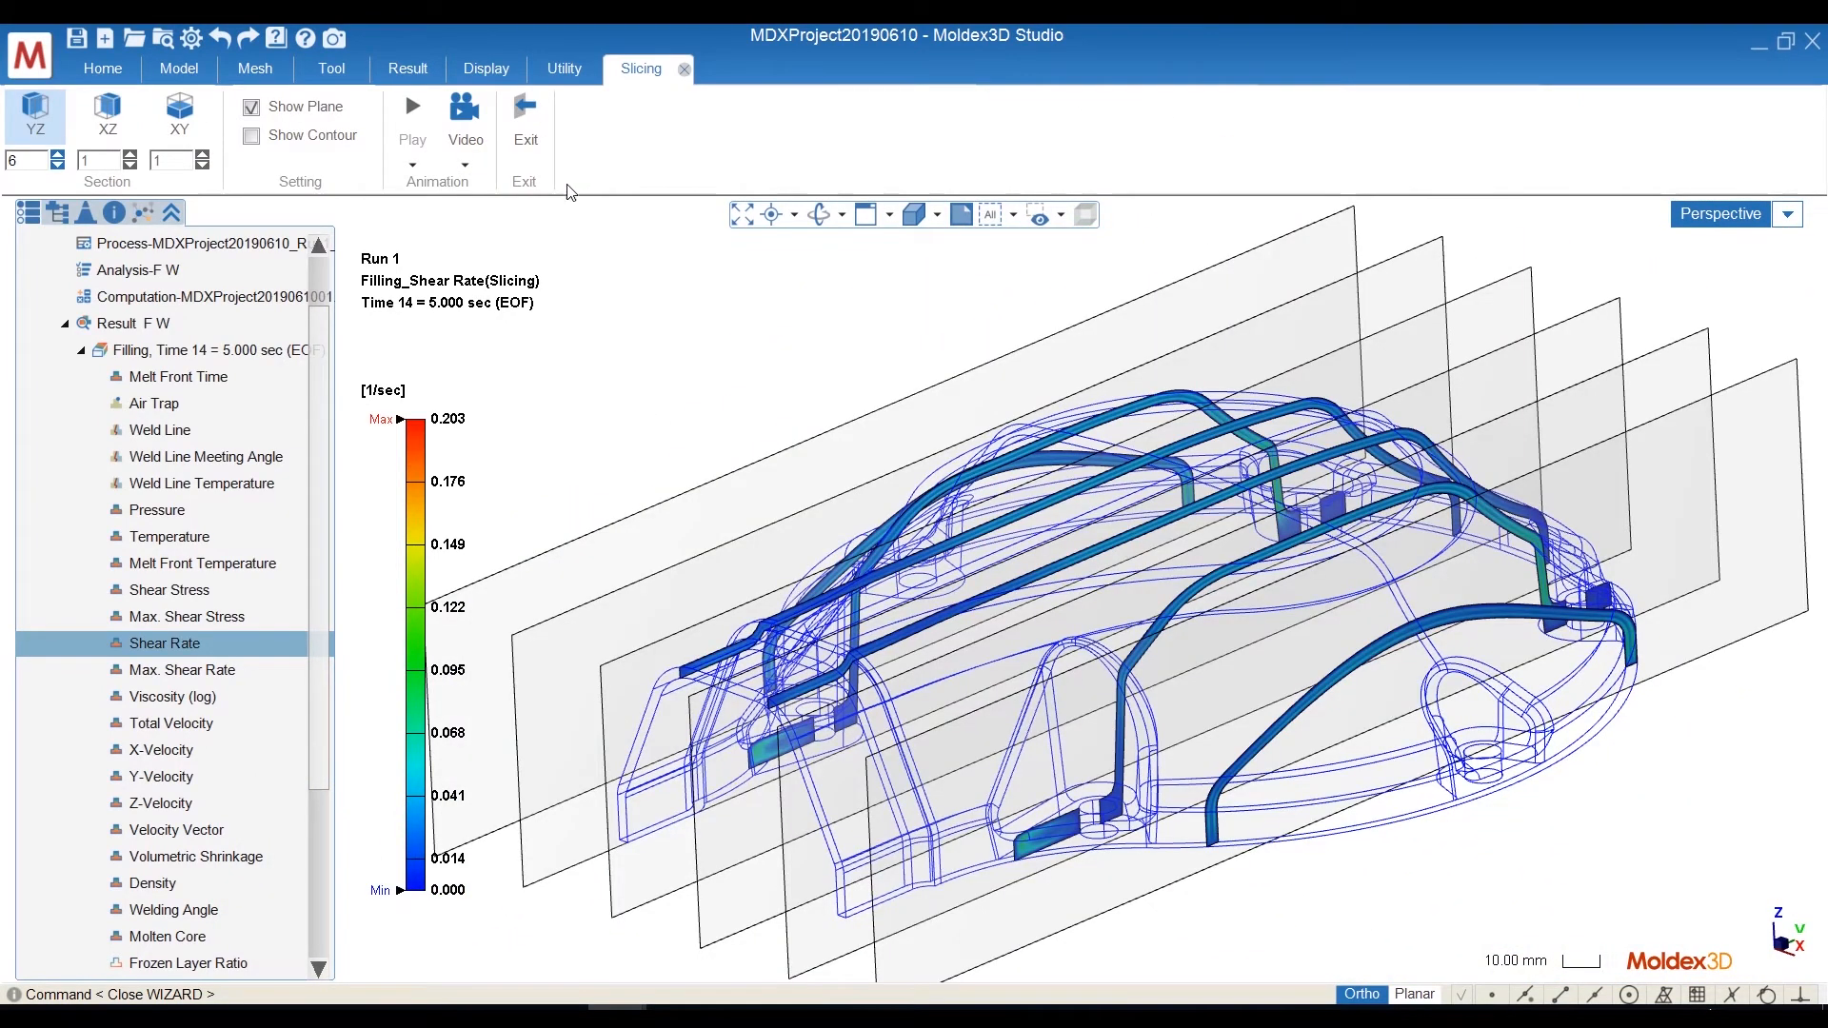
click(58, 167)
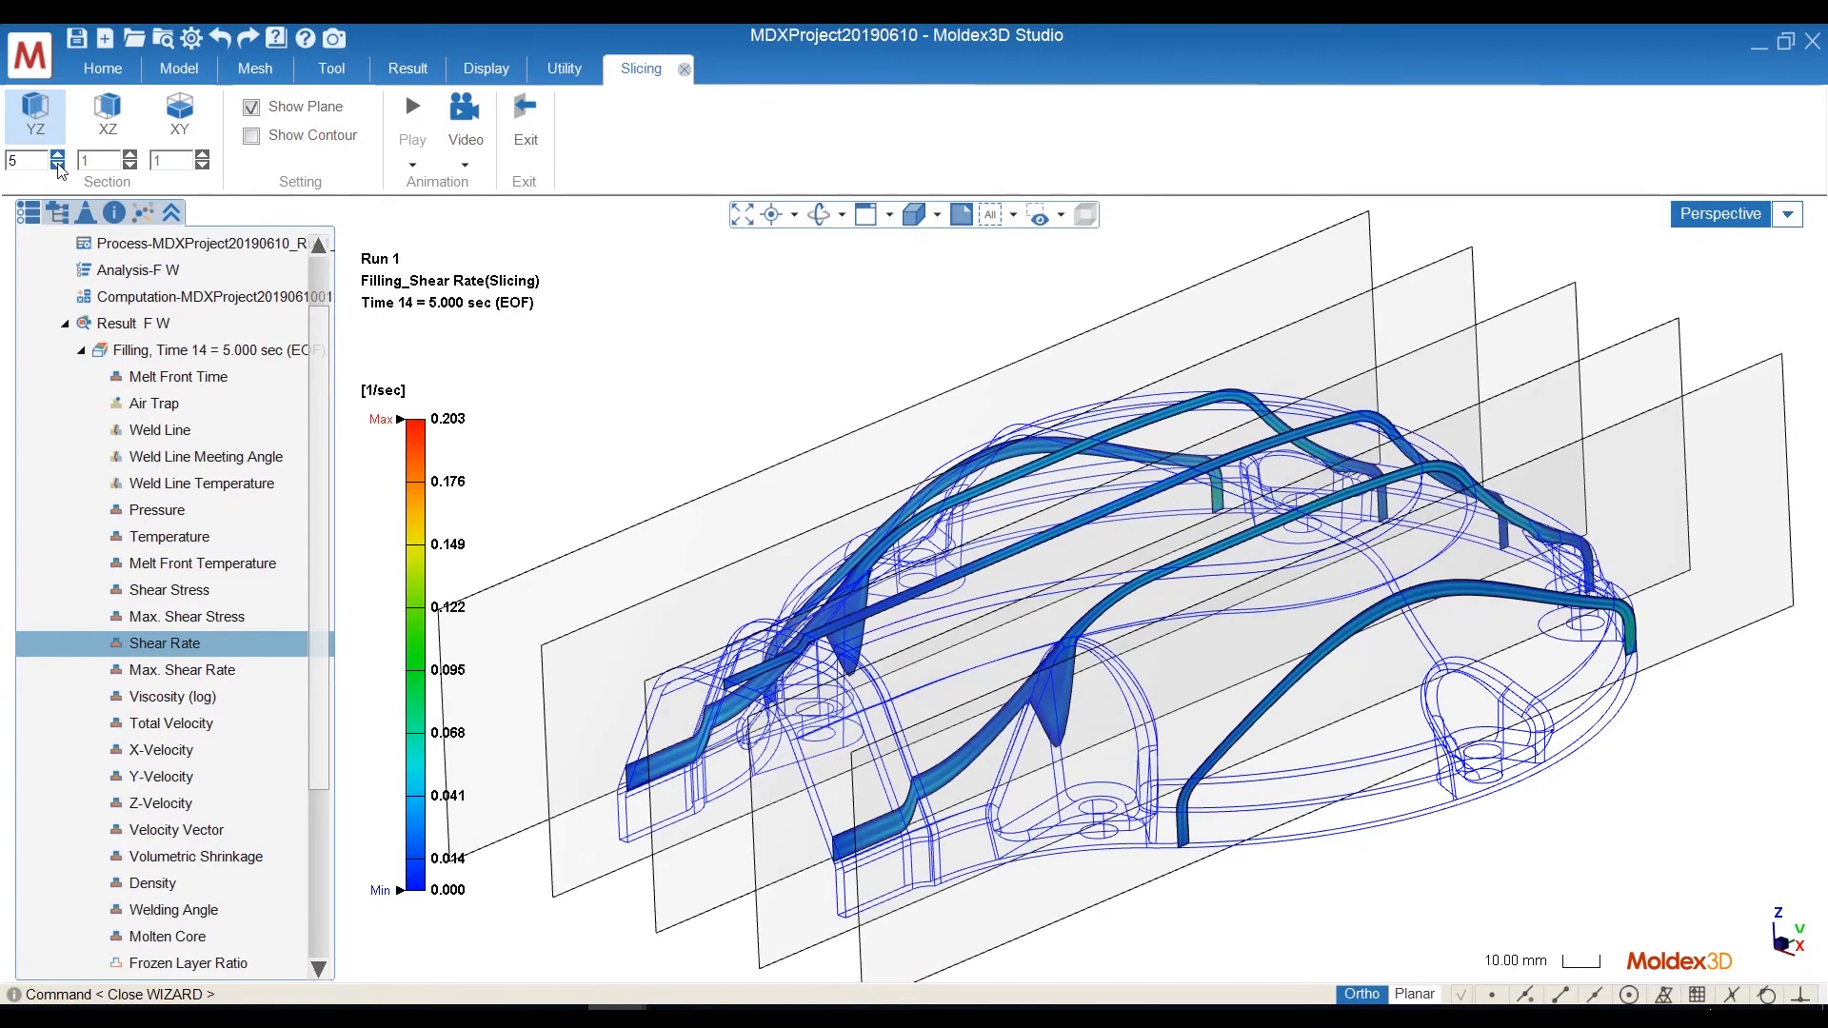
click(58, 166)
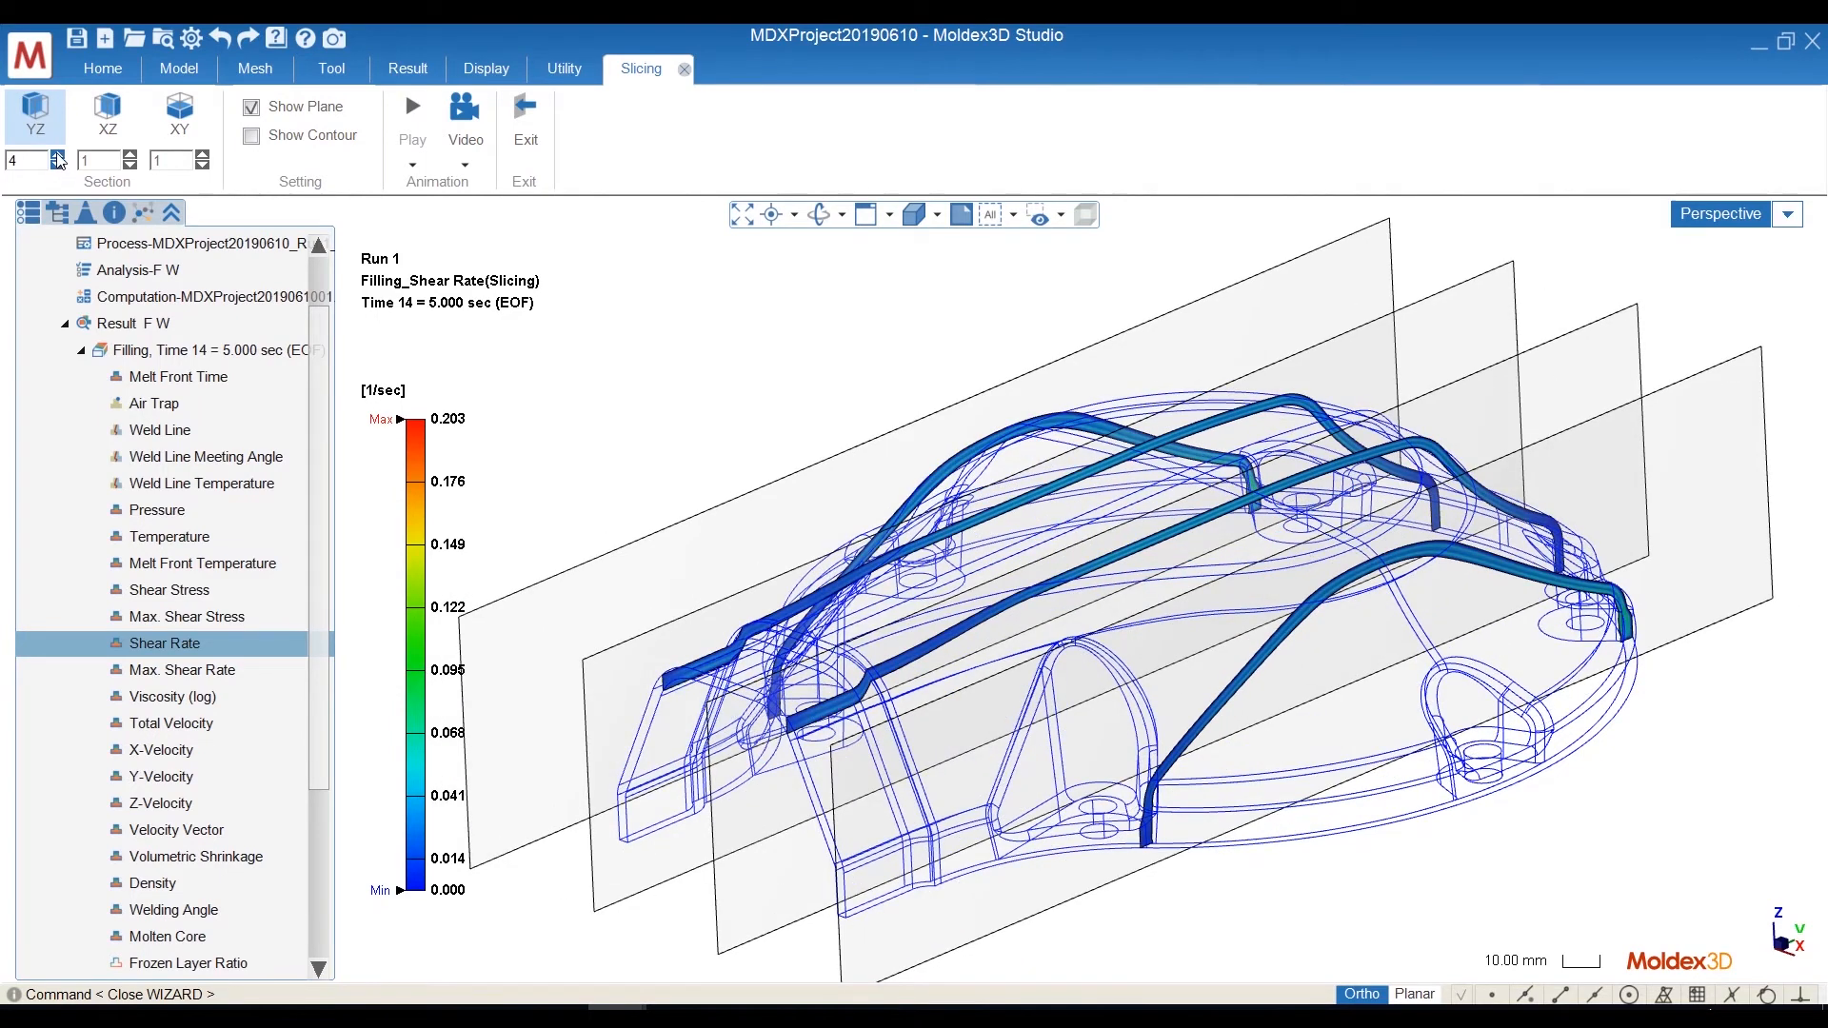
click(58, 158)
click(526, 123)
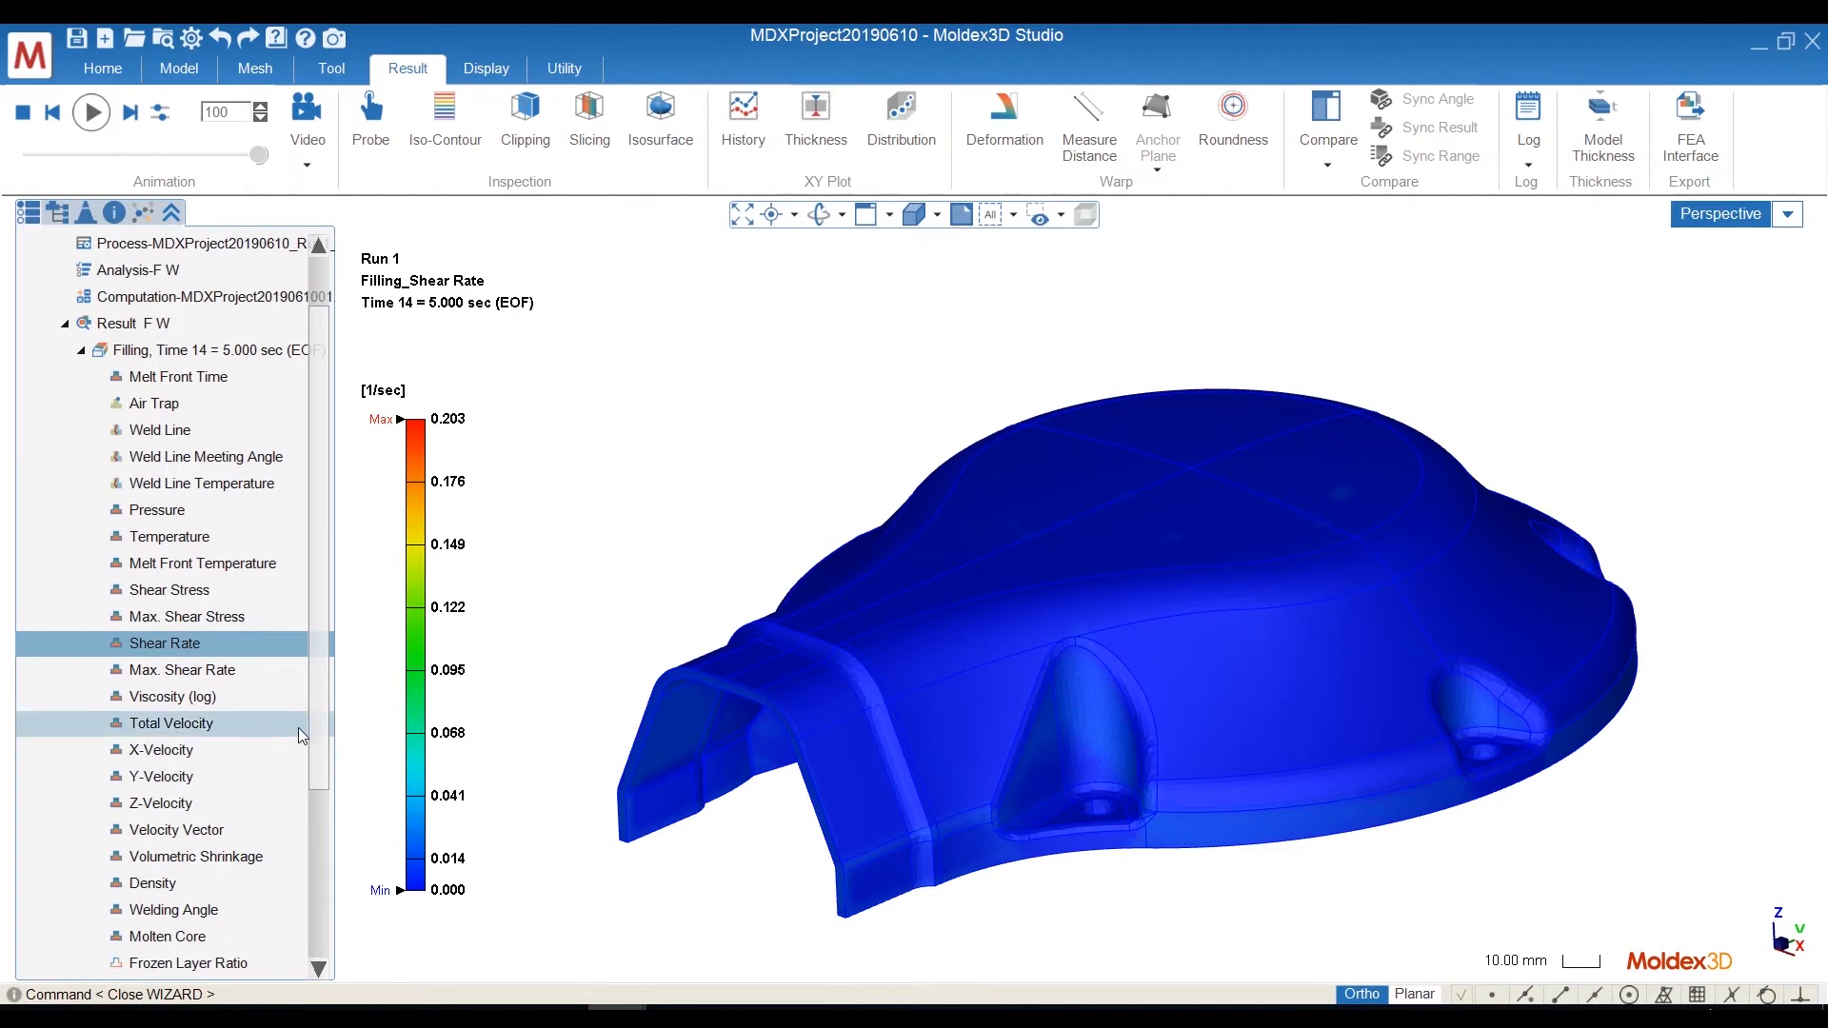
Display the warpage Total Displacement result on the cover.
scroll(329, 731, down, 4)
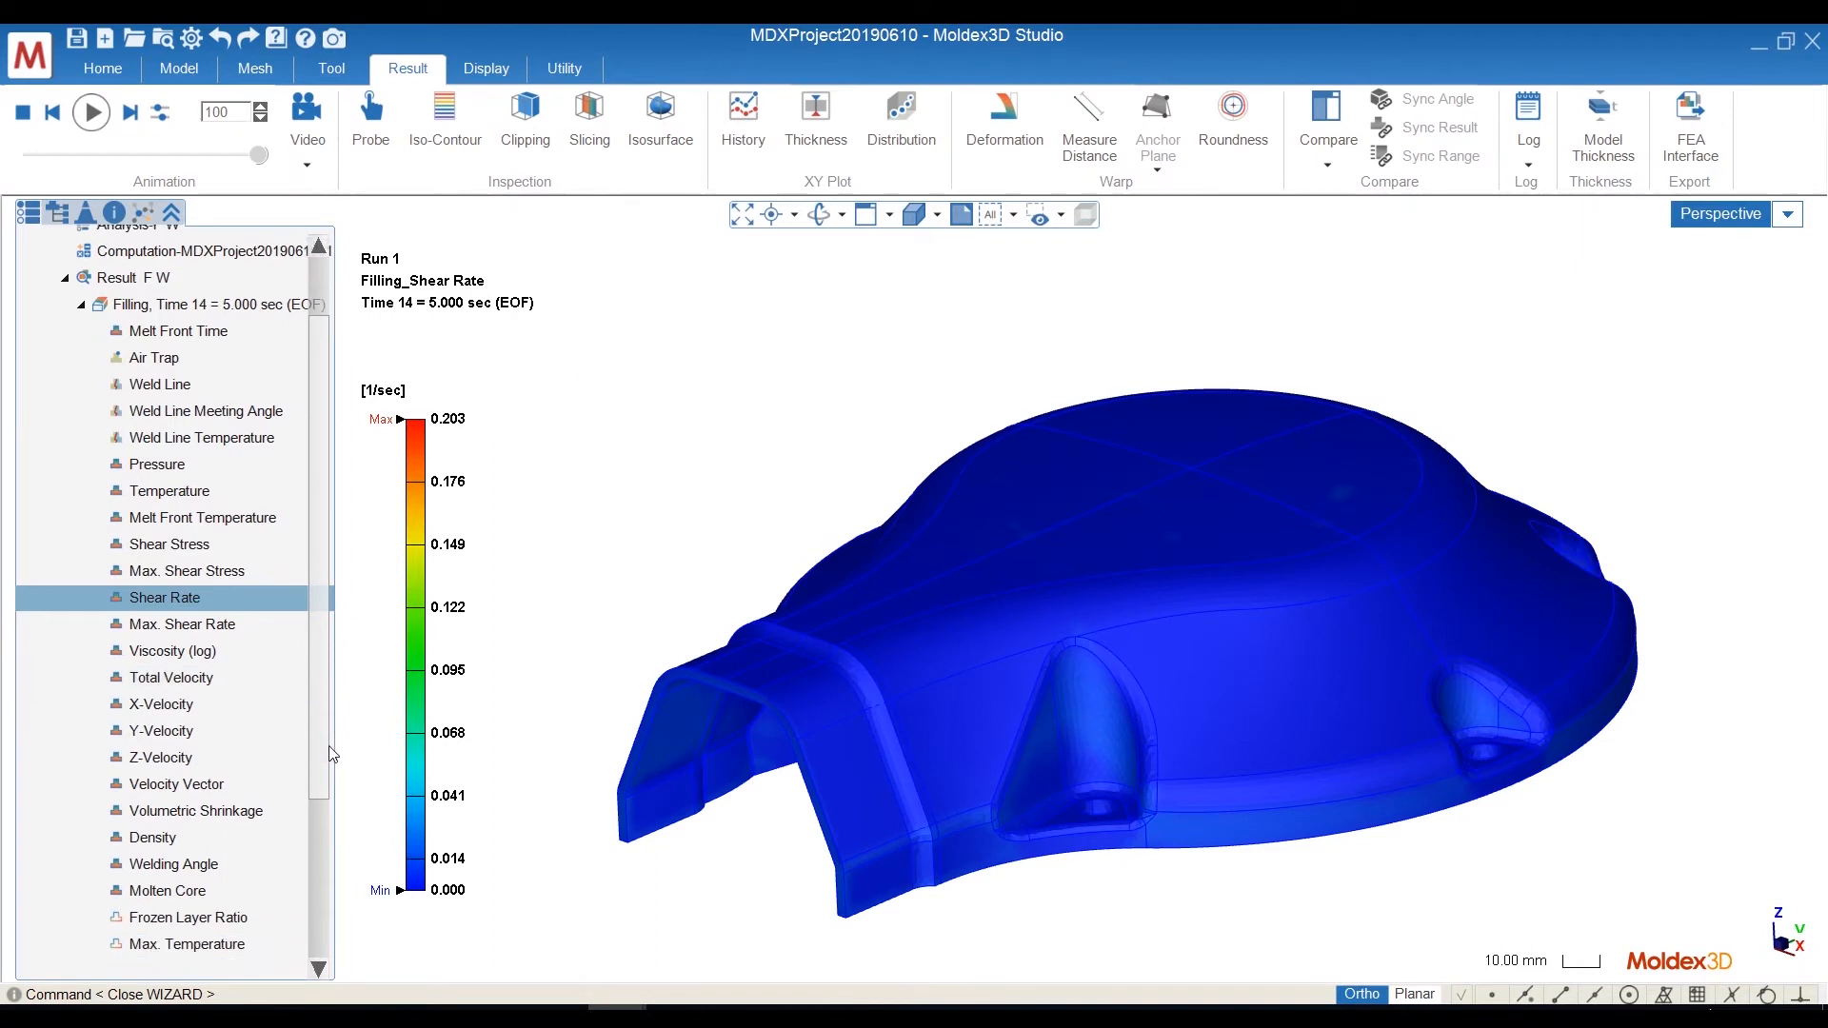
scroll(324, 851, down, 3)
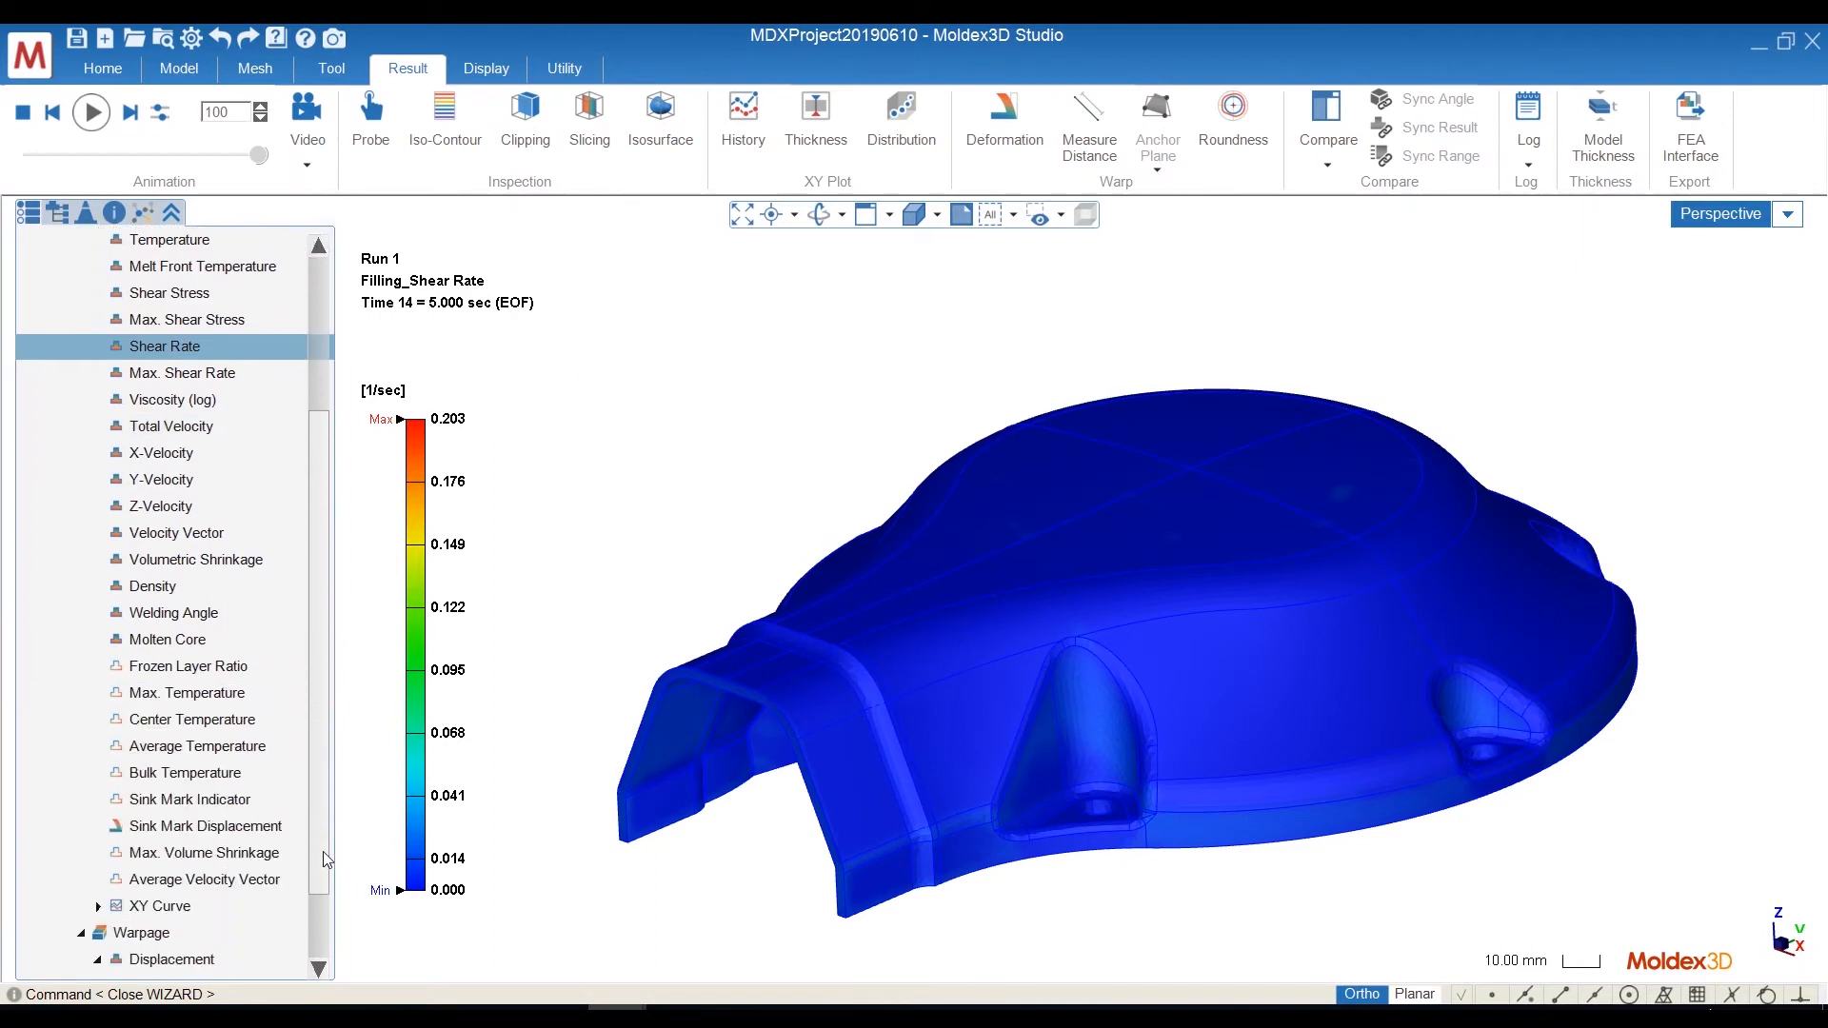
click(188, 808)
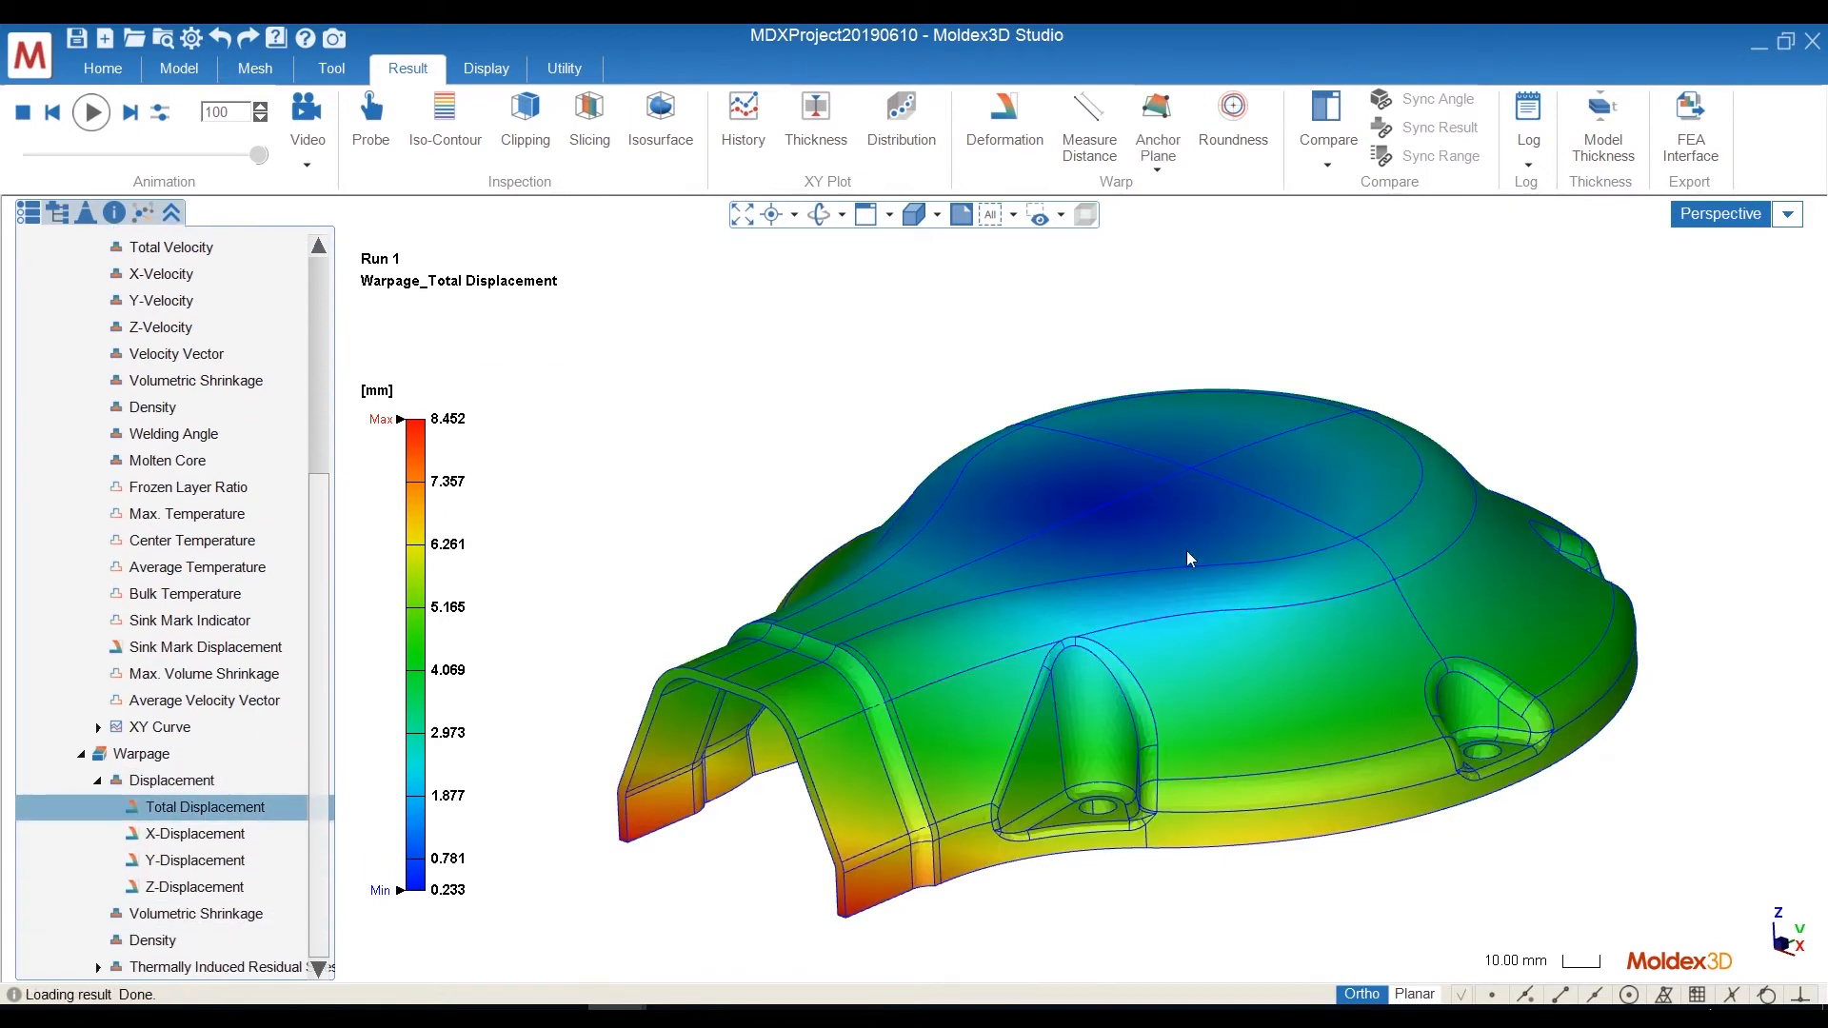
middle_drag(1211, 416, 1227, 438)
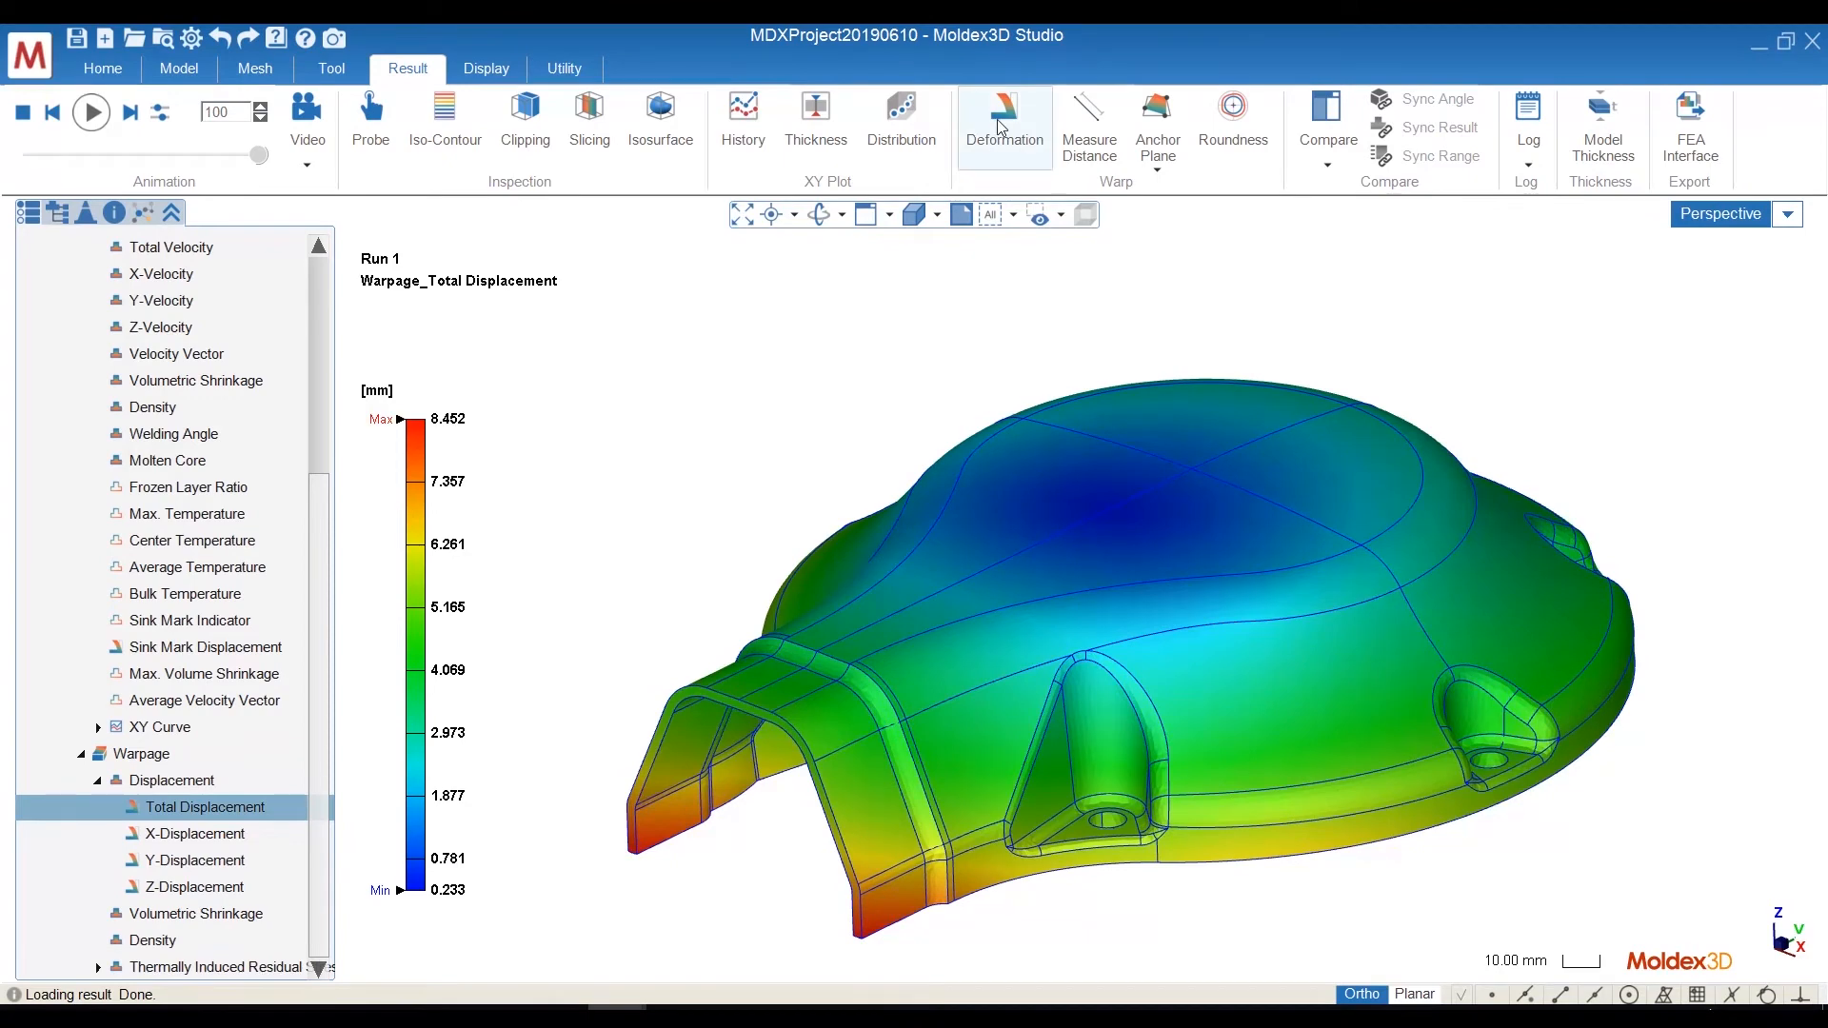
View the cover's deformed shape, raising the scale factor to 4 and returning it to 1, and exit the deformation view.
click(997, 118)
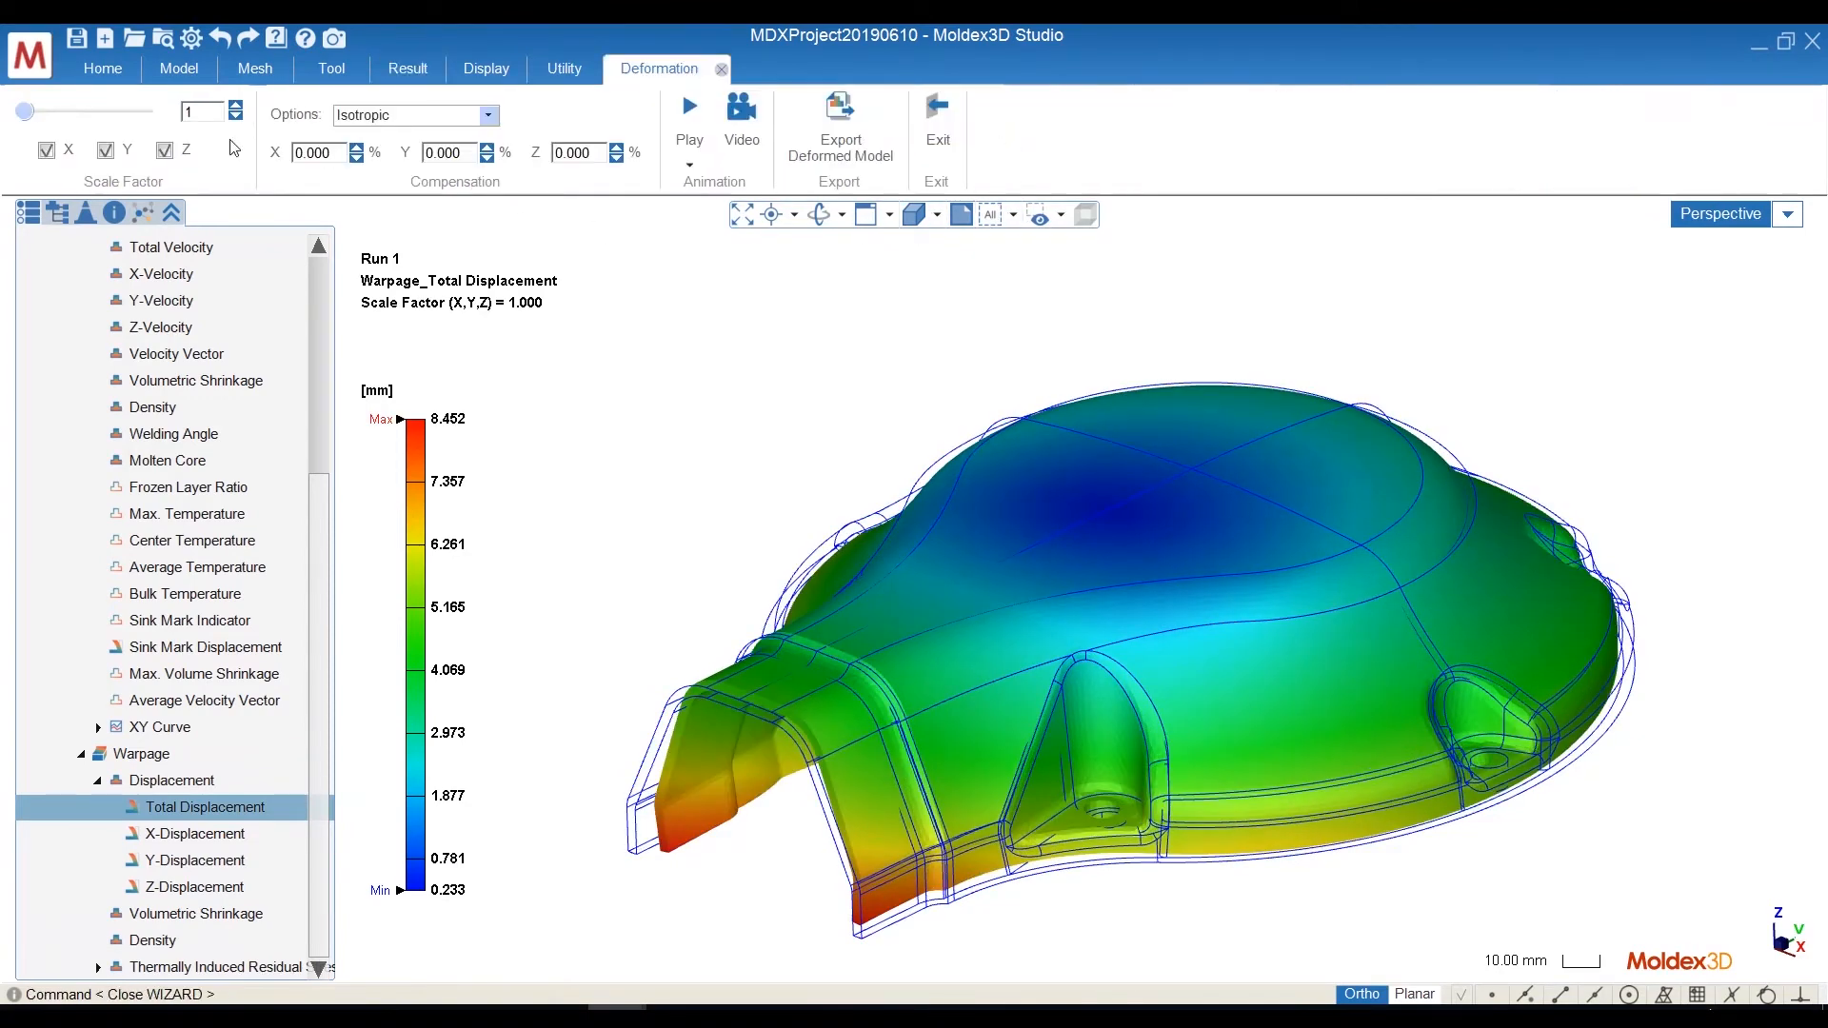
click(235, 106)
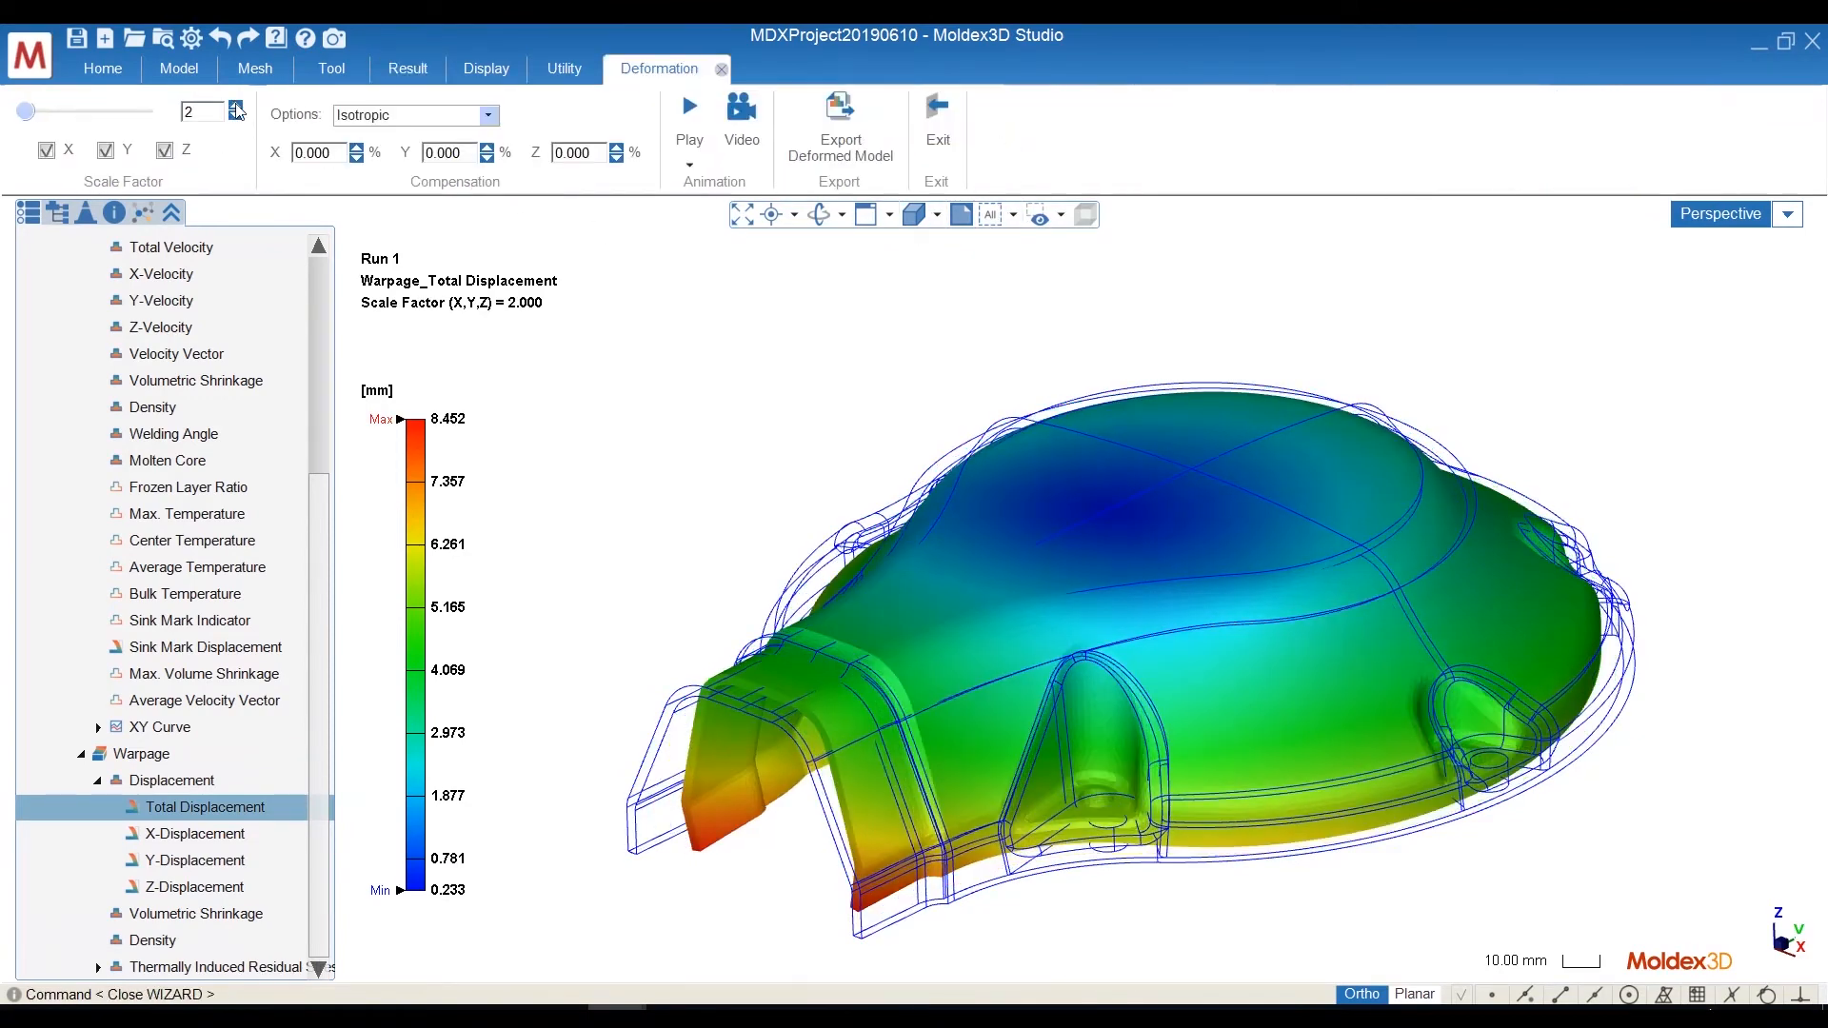
click(235, 107)
click(235, 106)
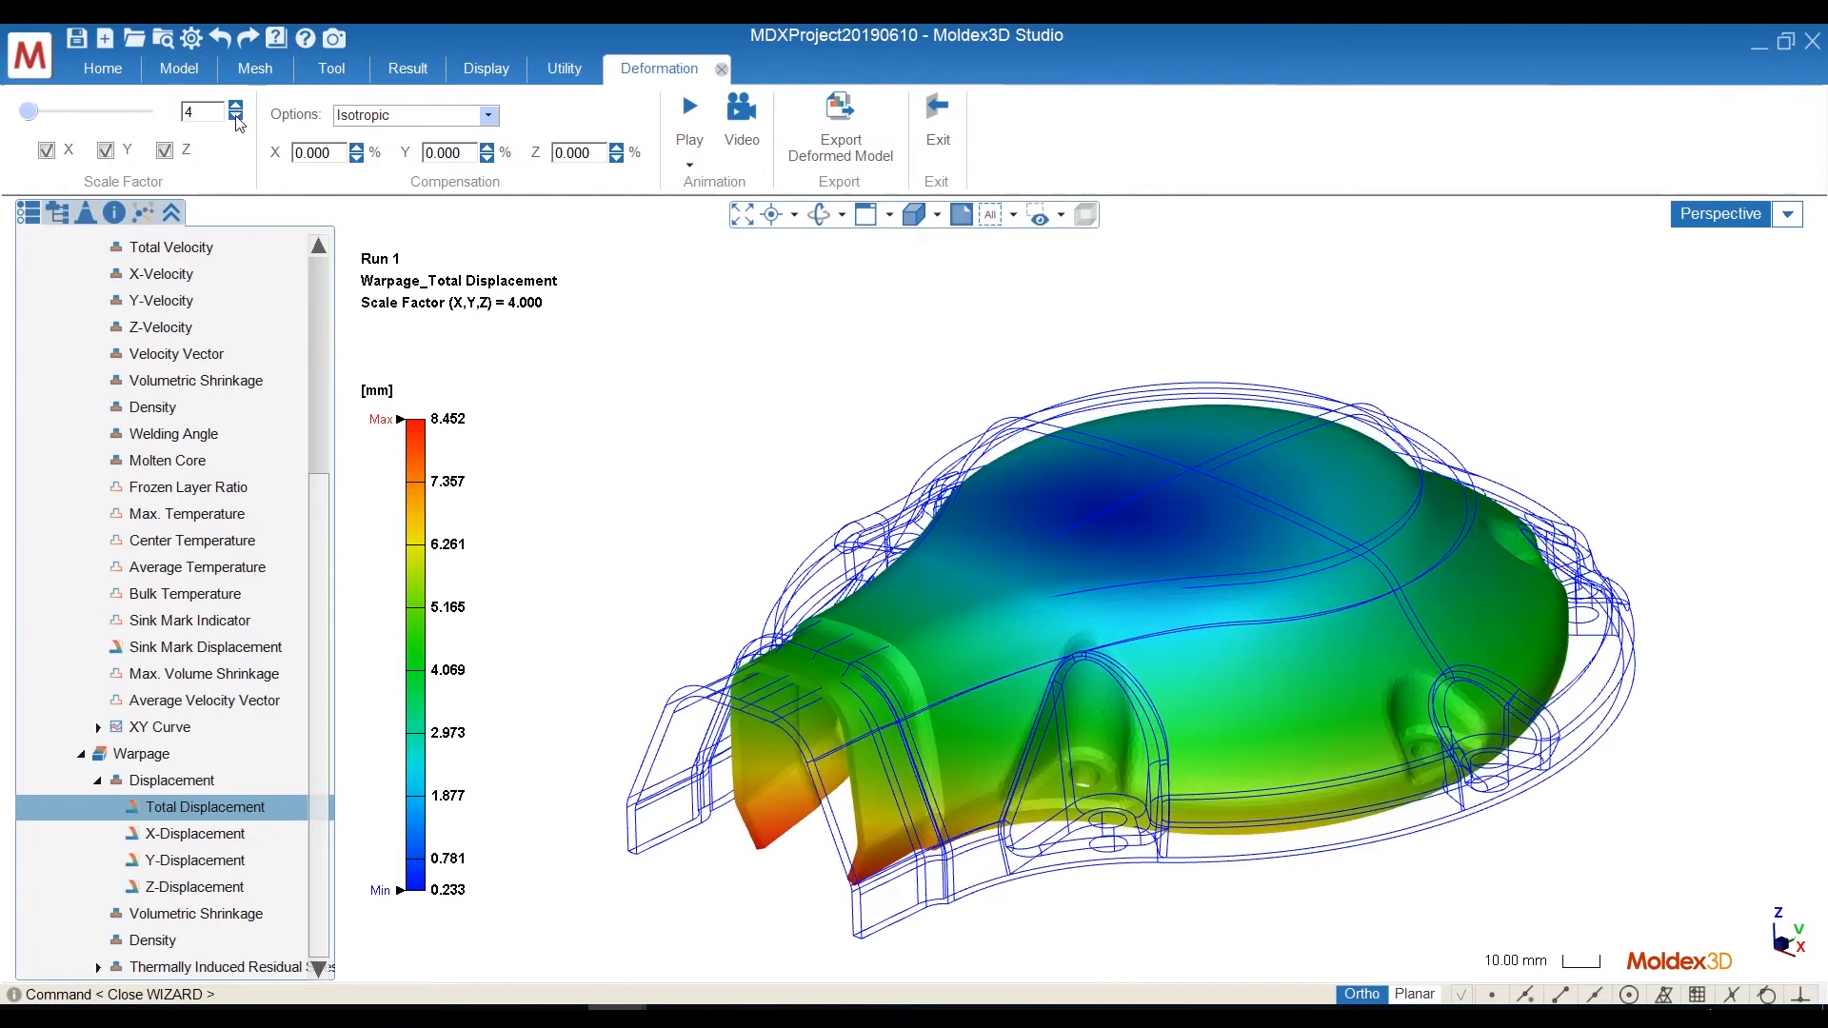
click(235, 117)
click(236, 117)
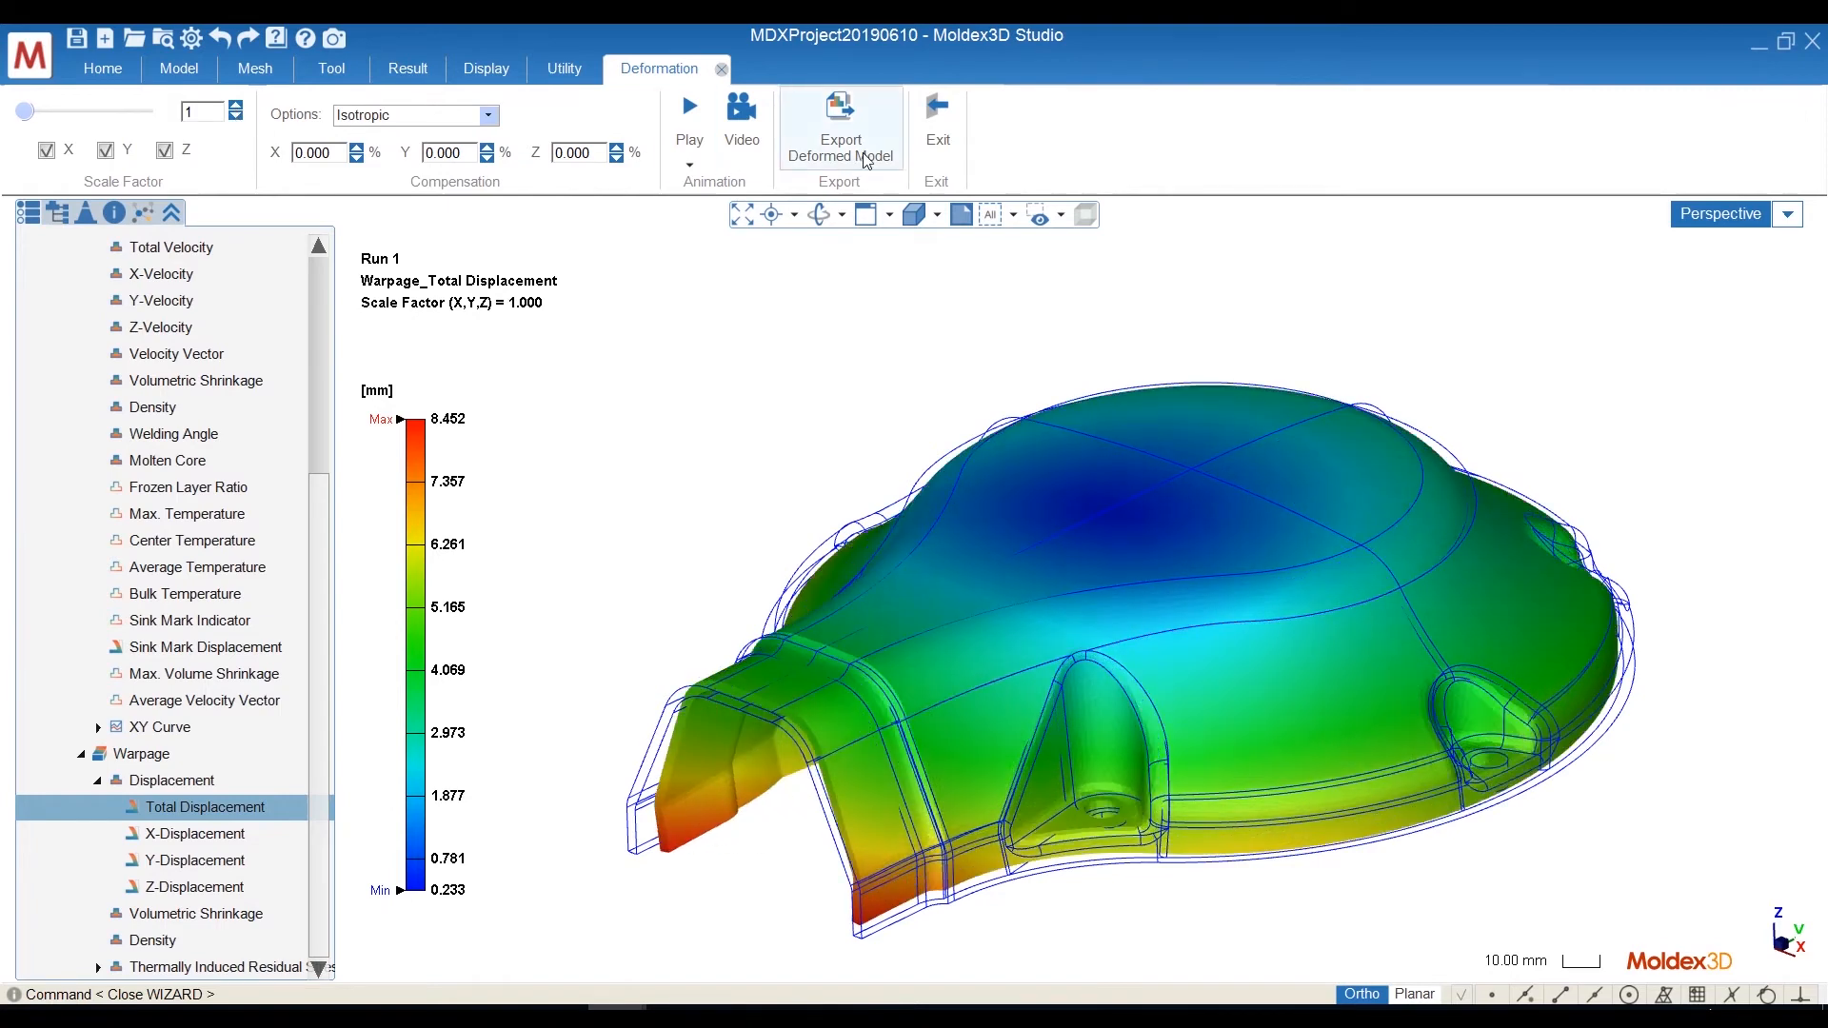
click(940, 124)
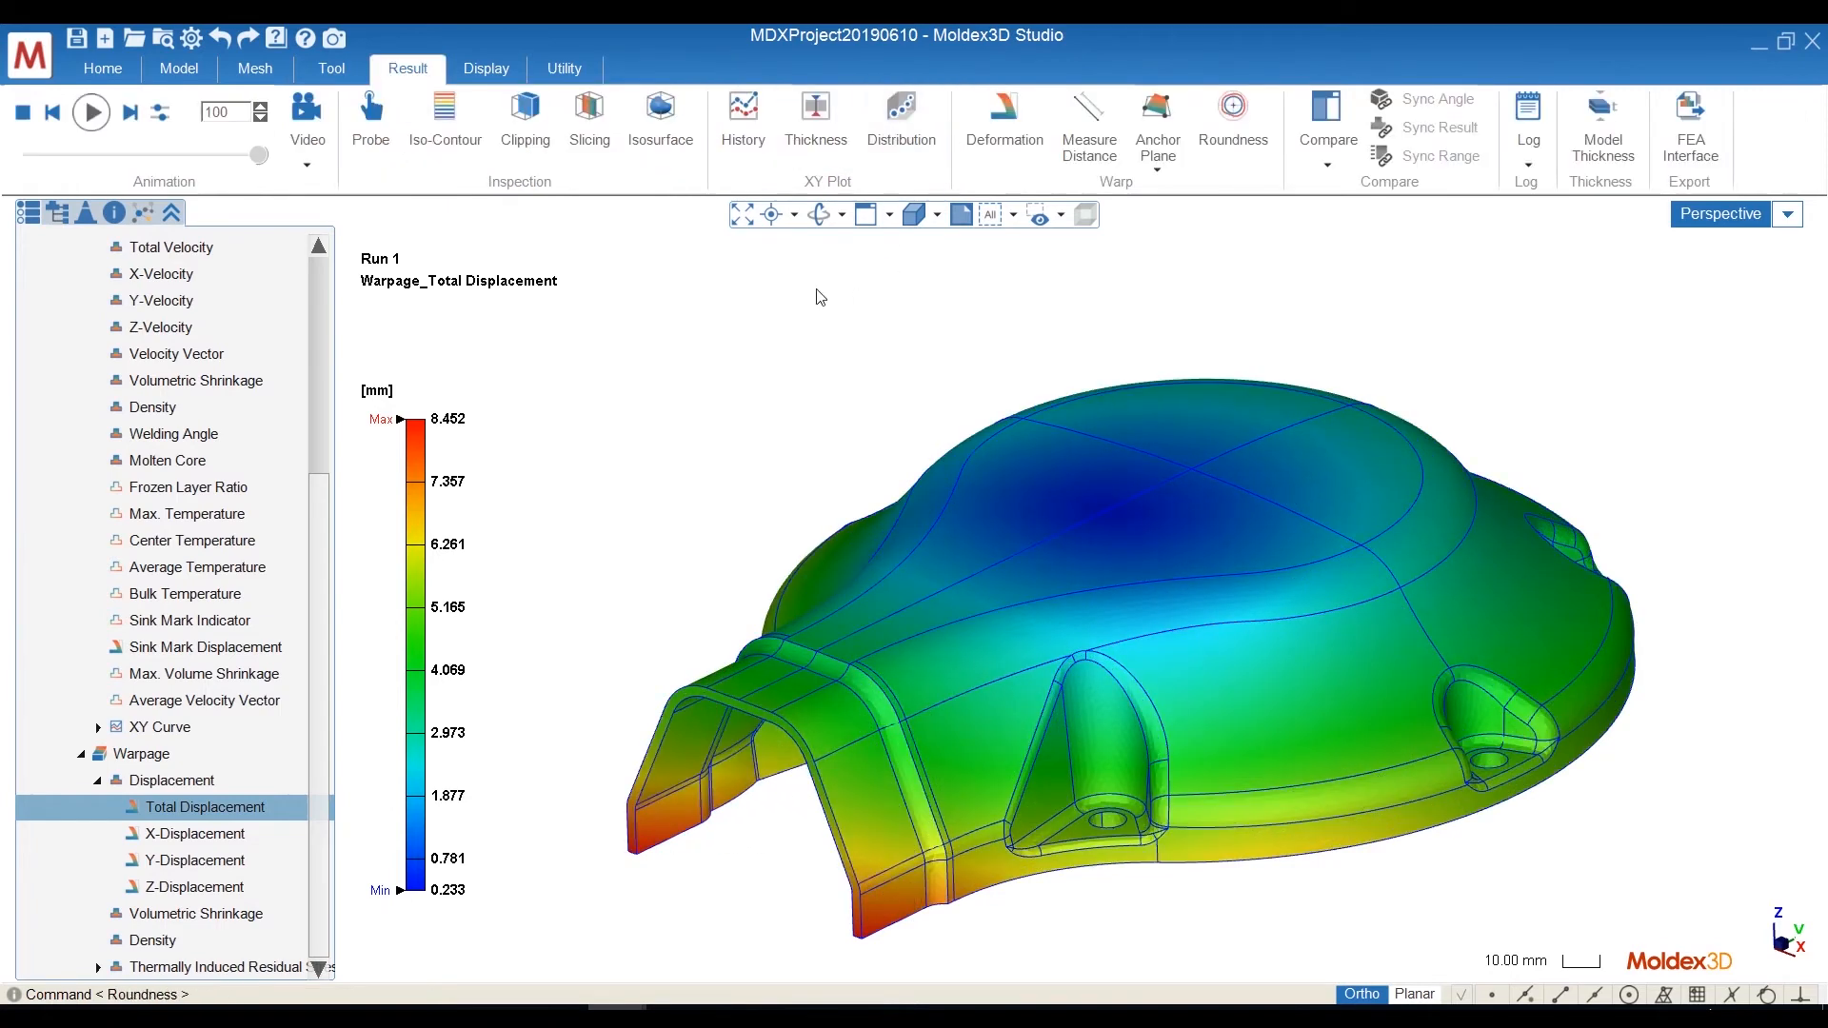
Probe the total displacement at three points: near the cover's channel, on top of the dome, and on its side slope.
click(371, 124)
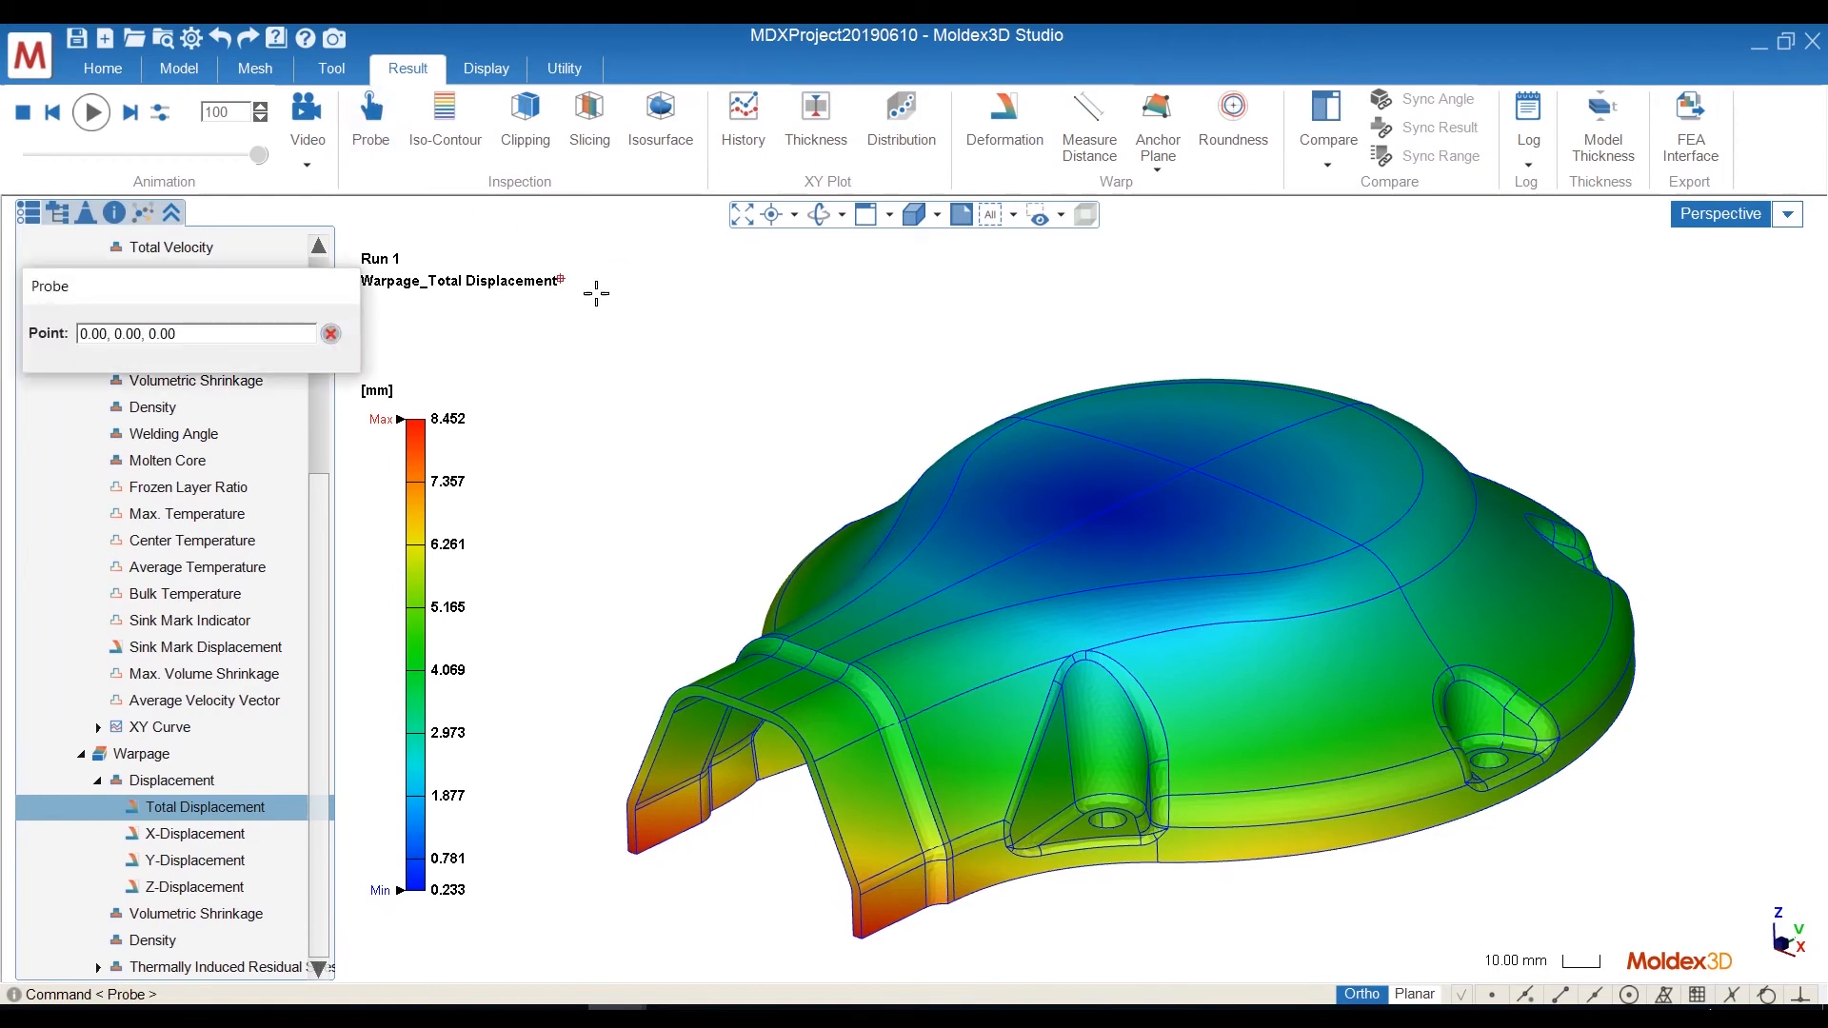
click(887, 635)
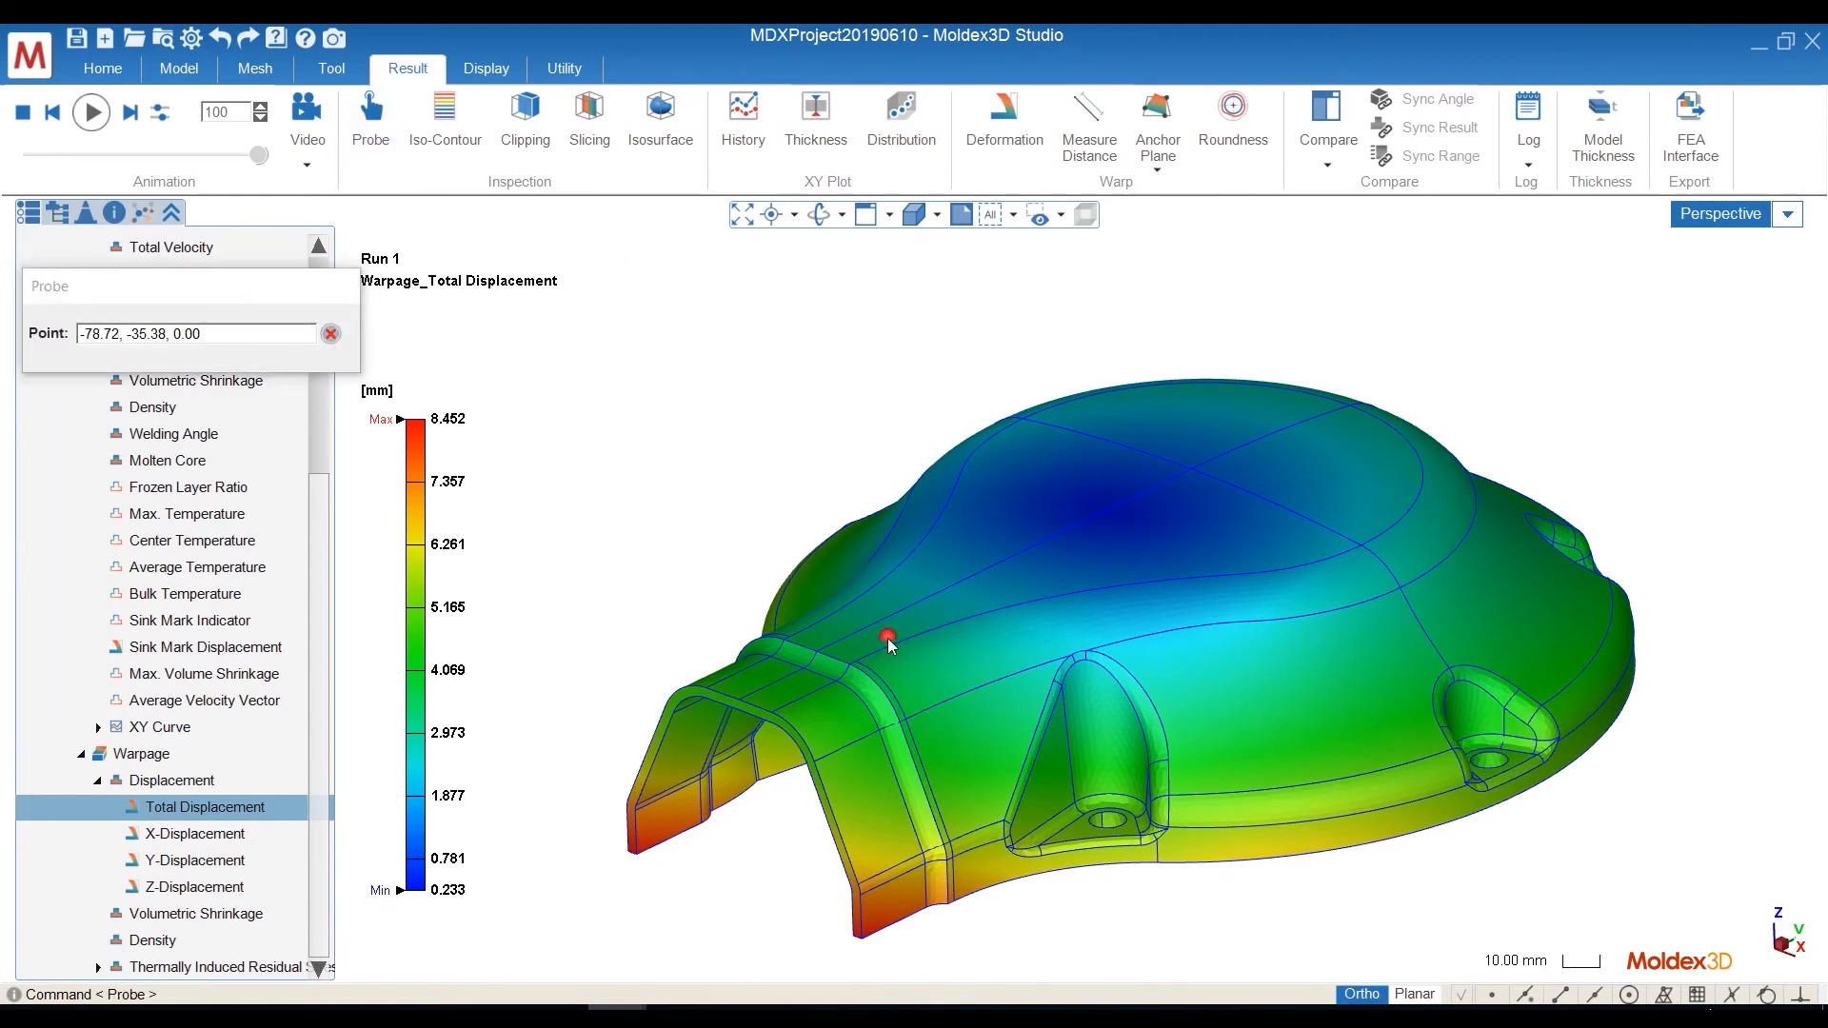
click(1156, 419)
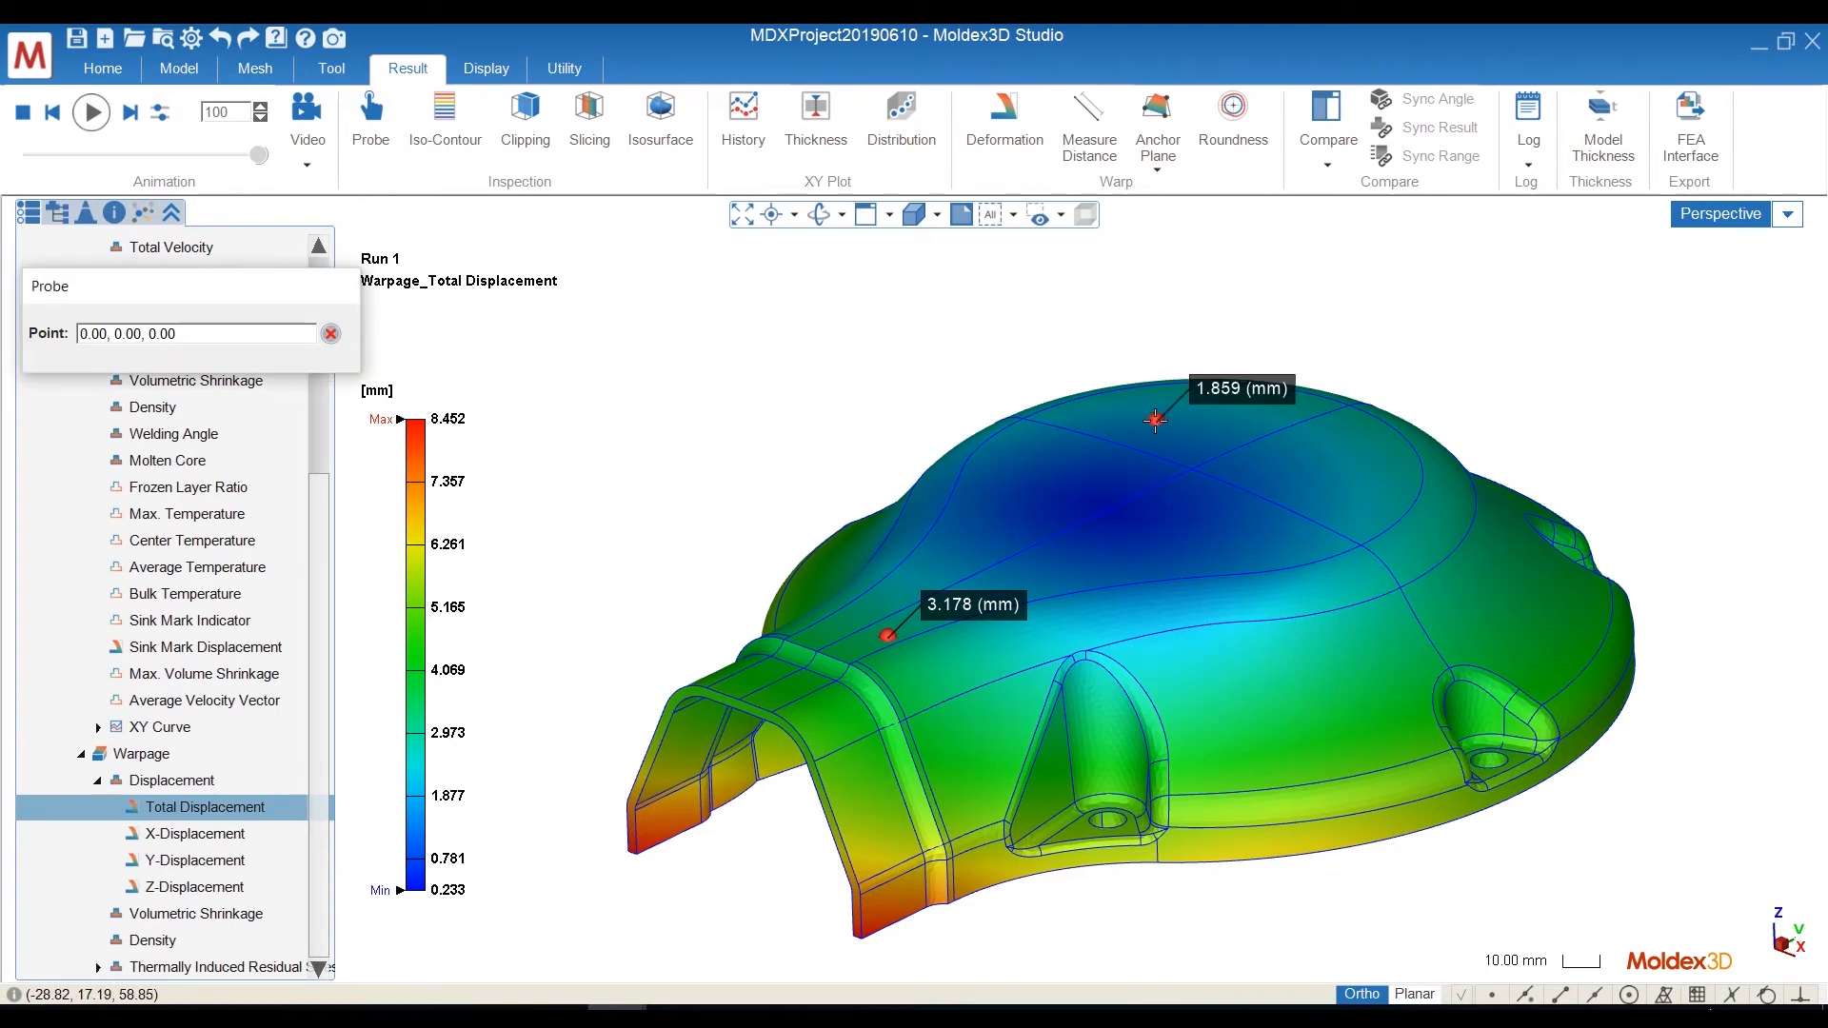
click(1299, 652)
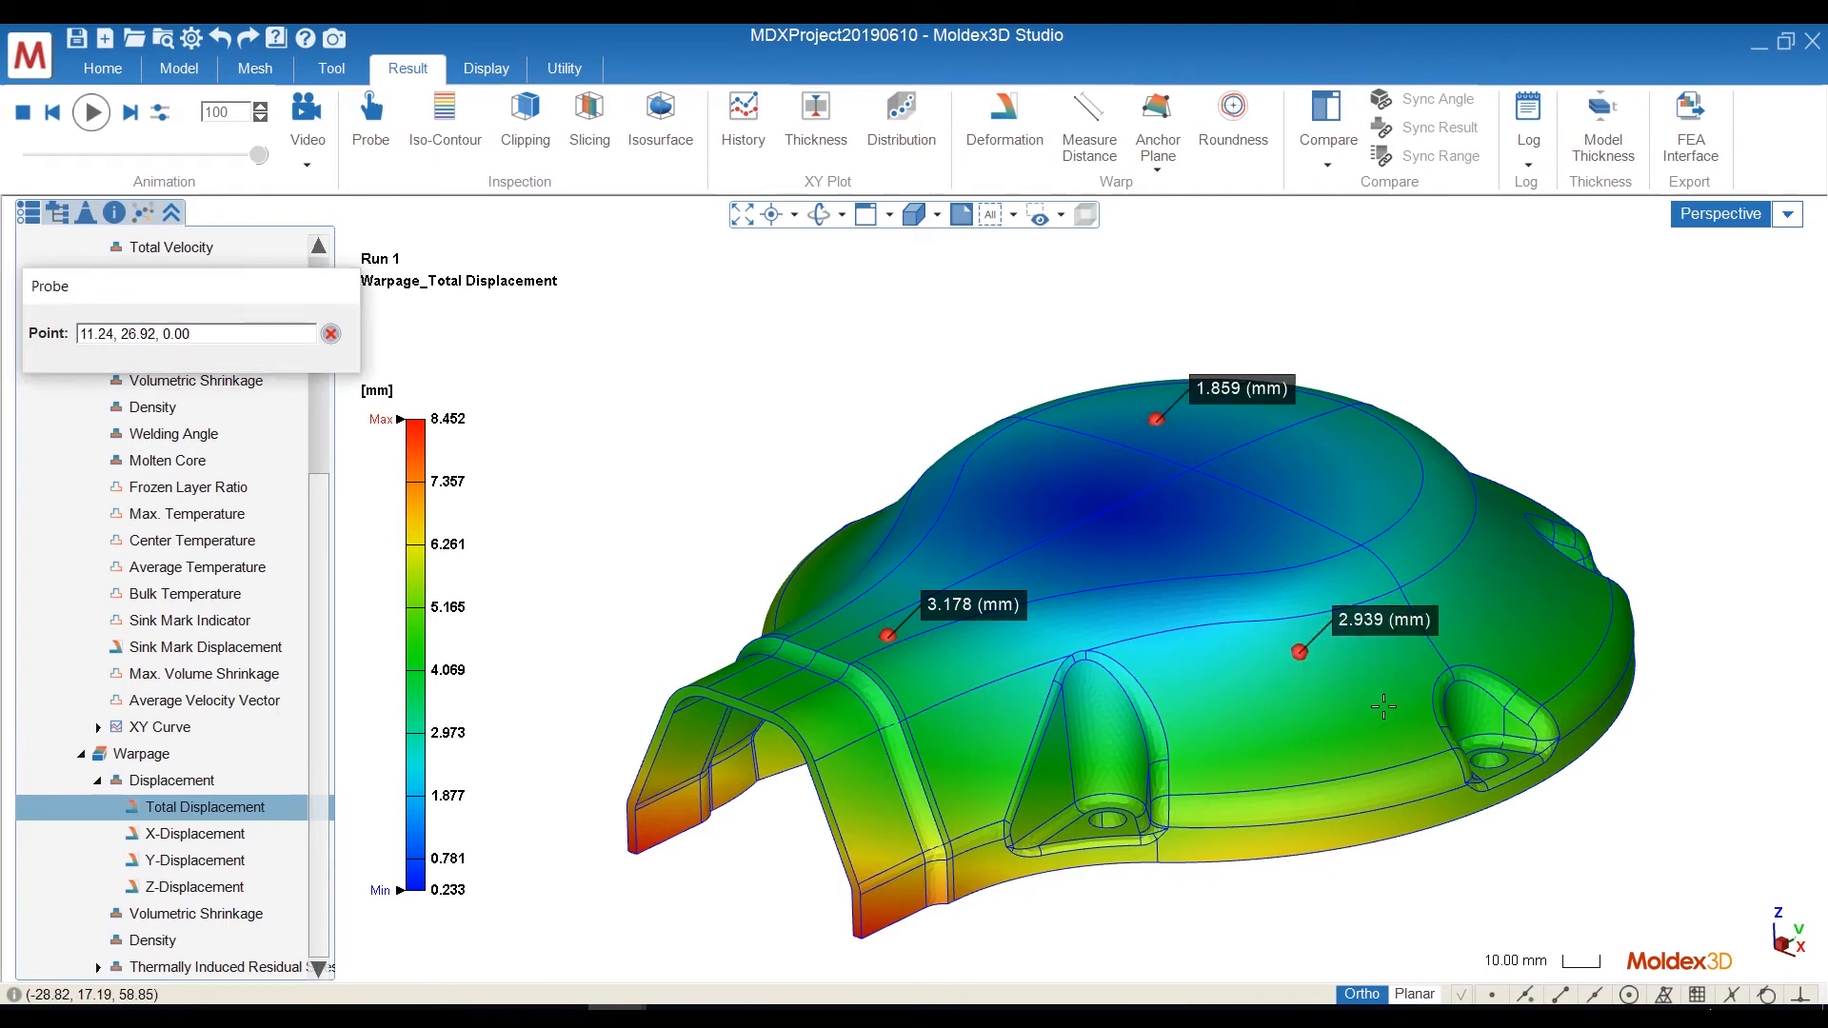
key(Escape)
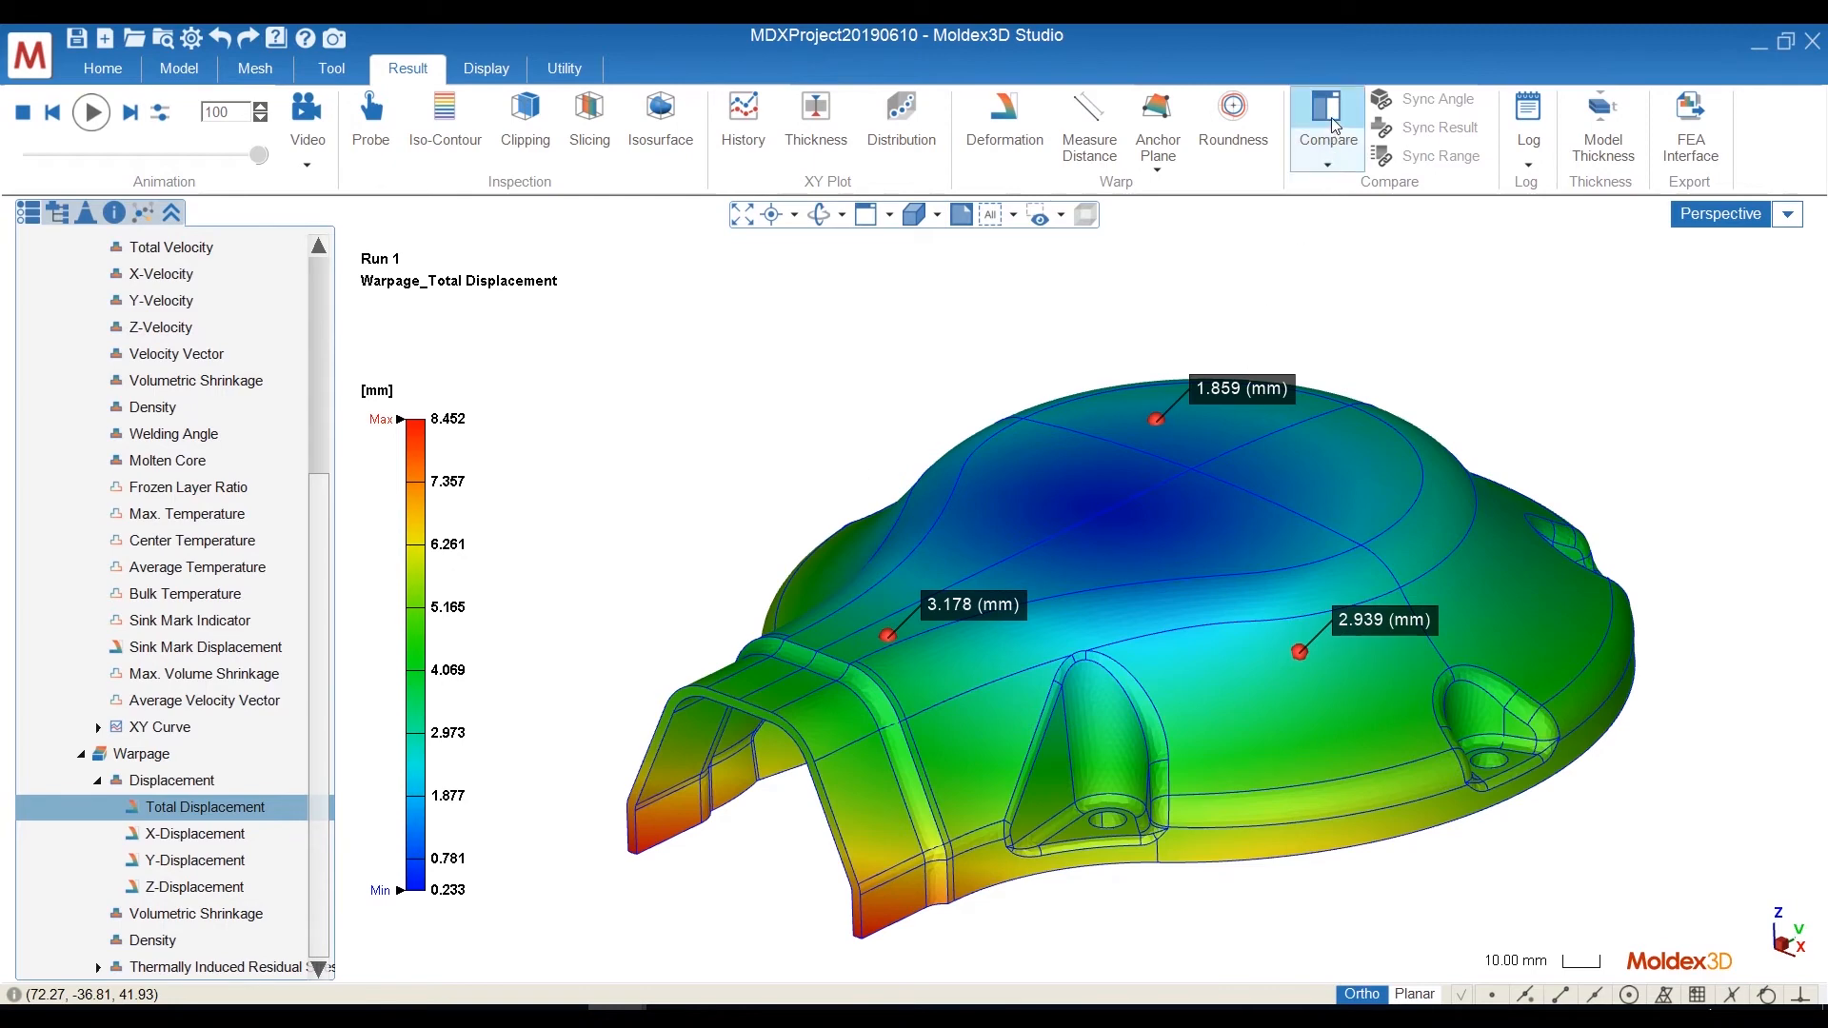
Measure the distance from the top of the cover's channel to the far side of the dome and save it as Distance 1.
click(1081, 122)
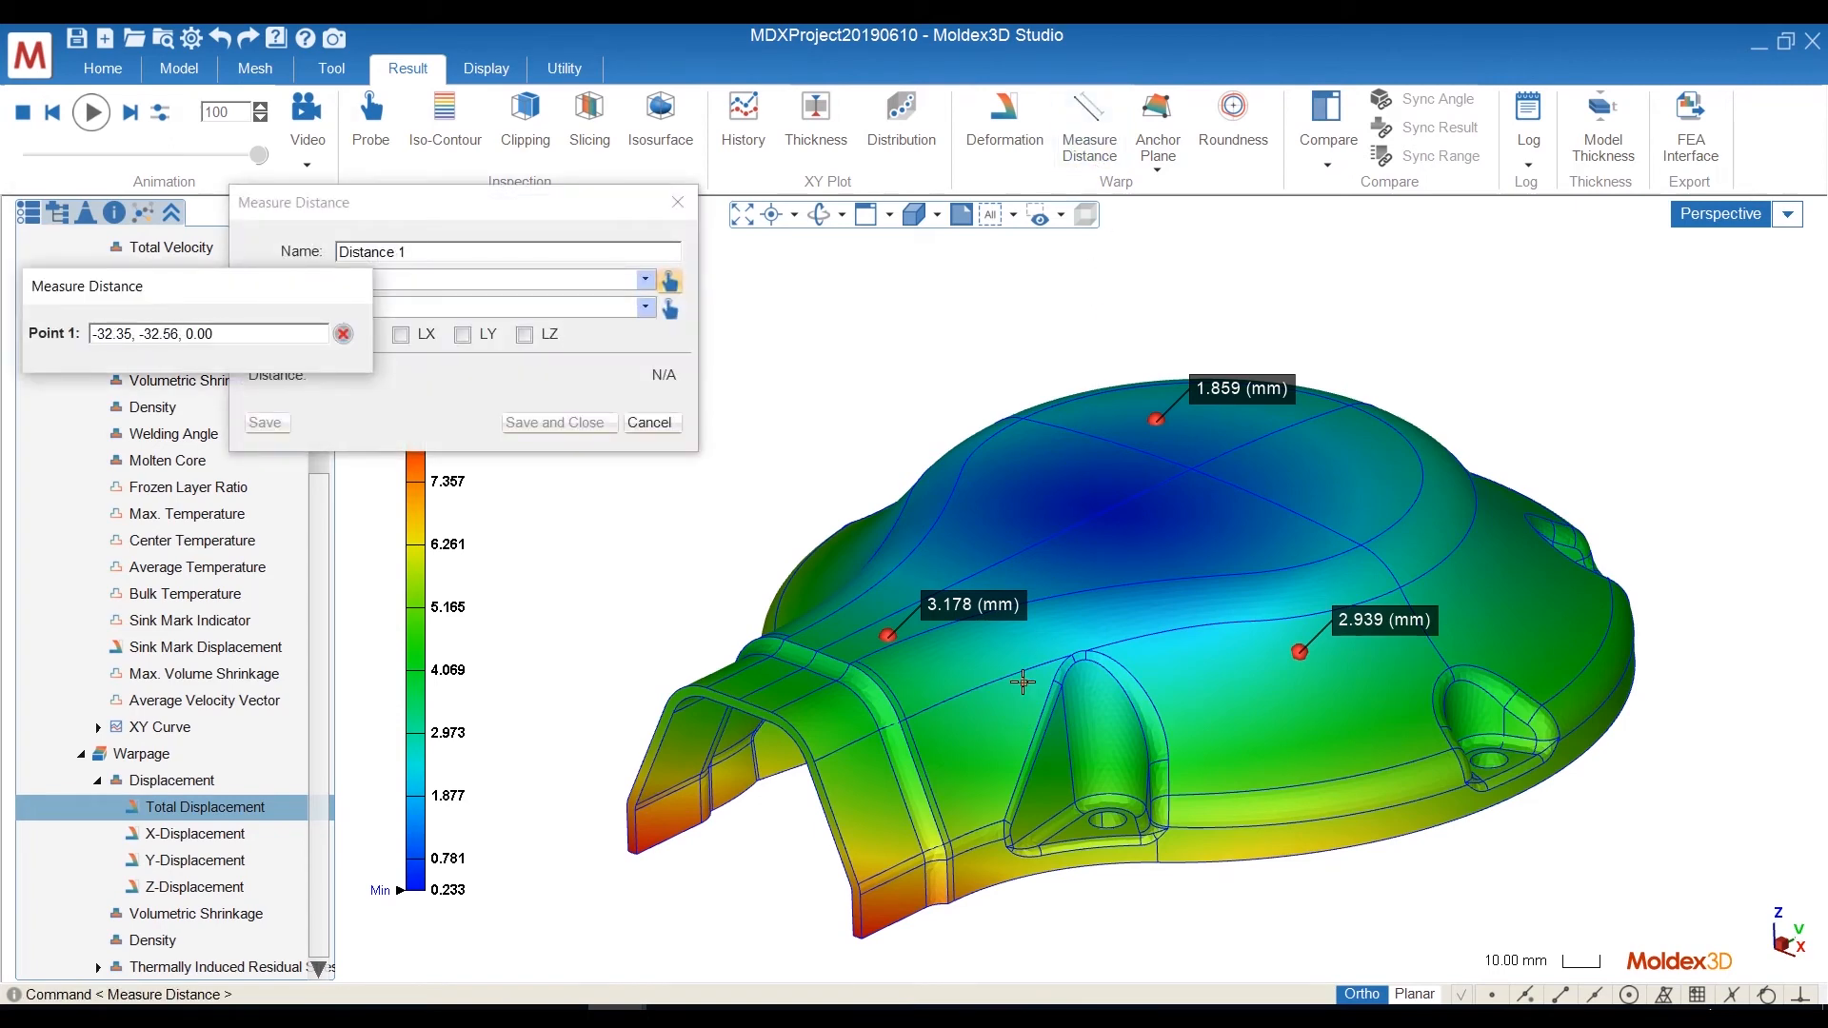
click(749, 692)
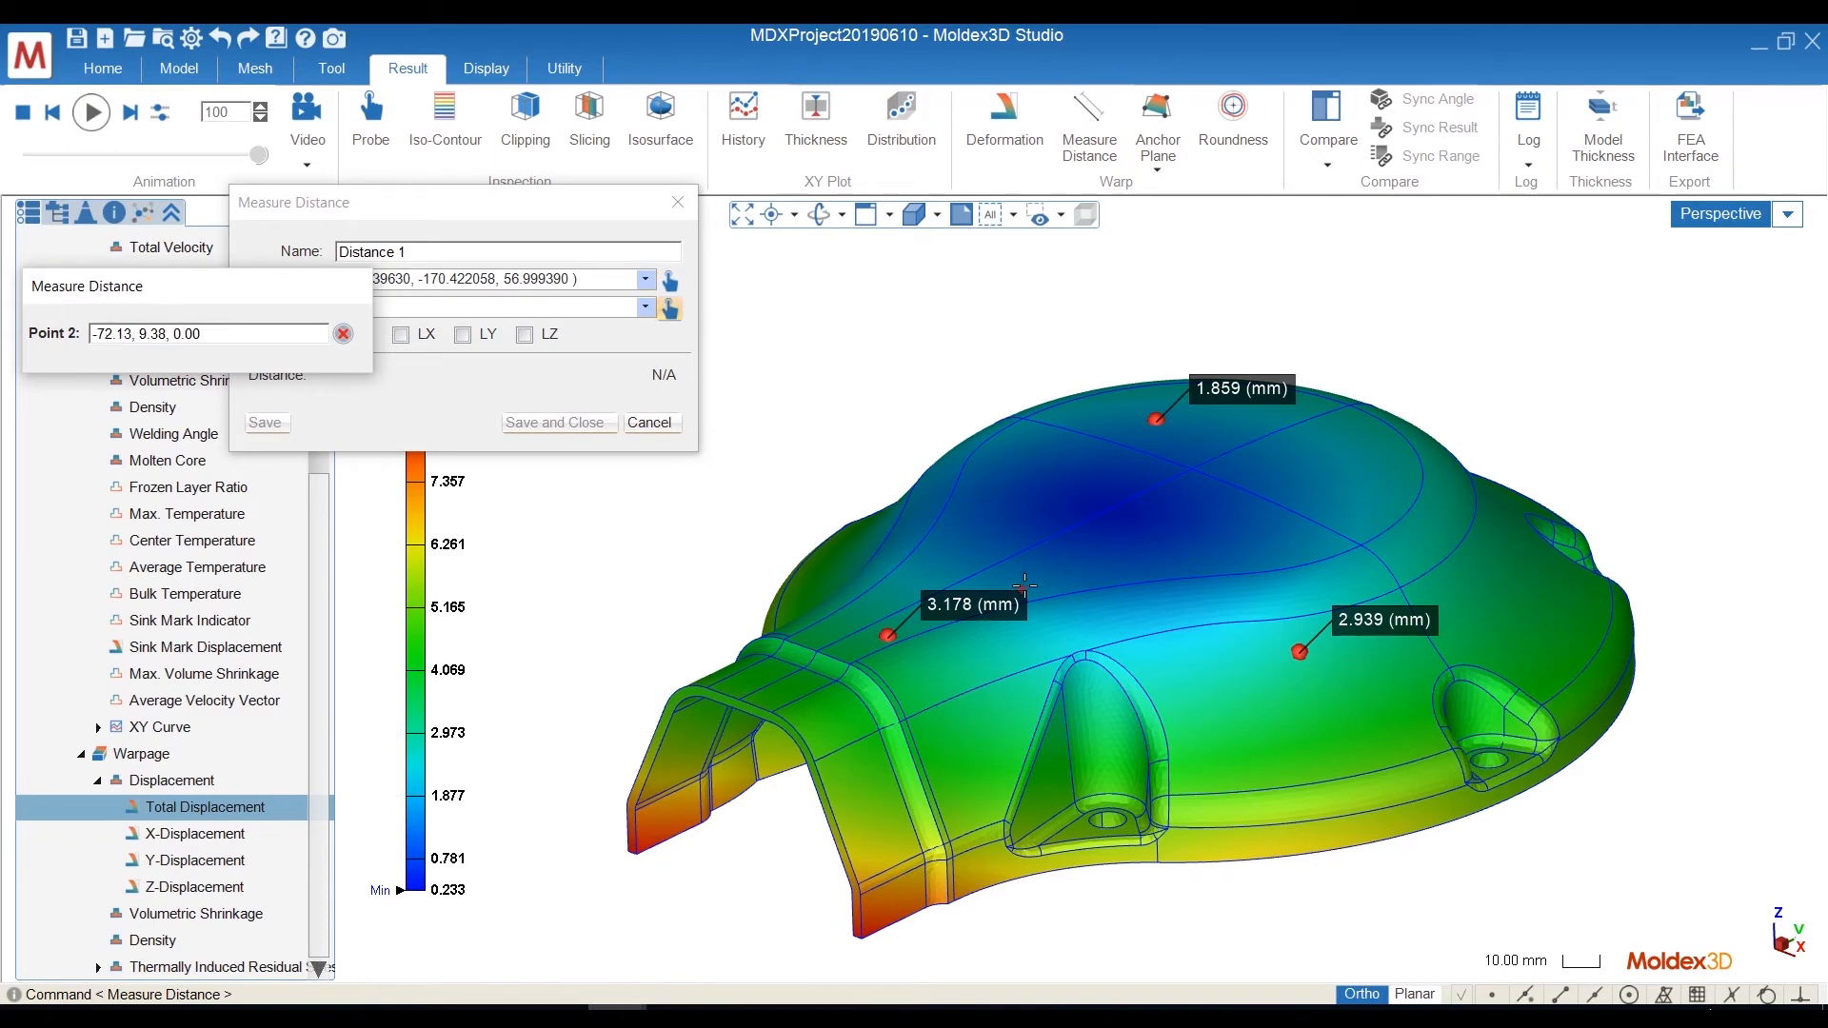
click(1323, 415)
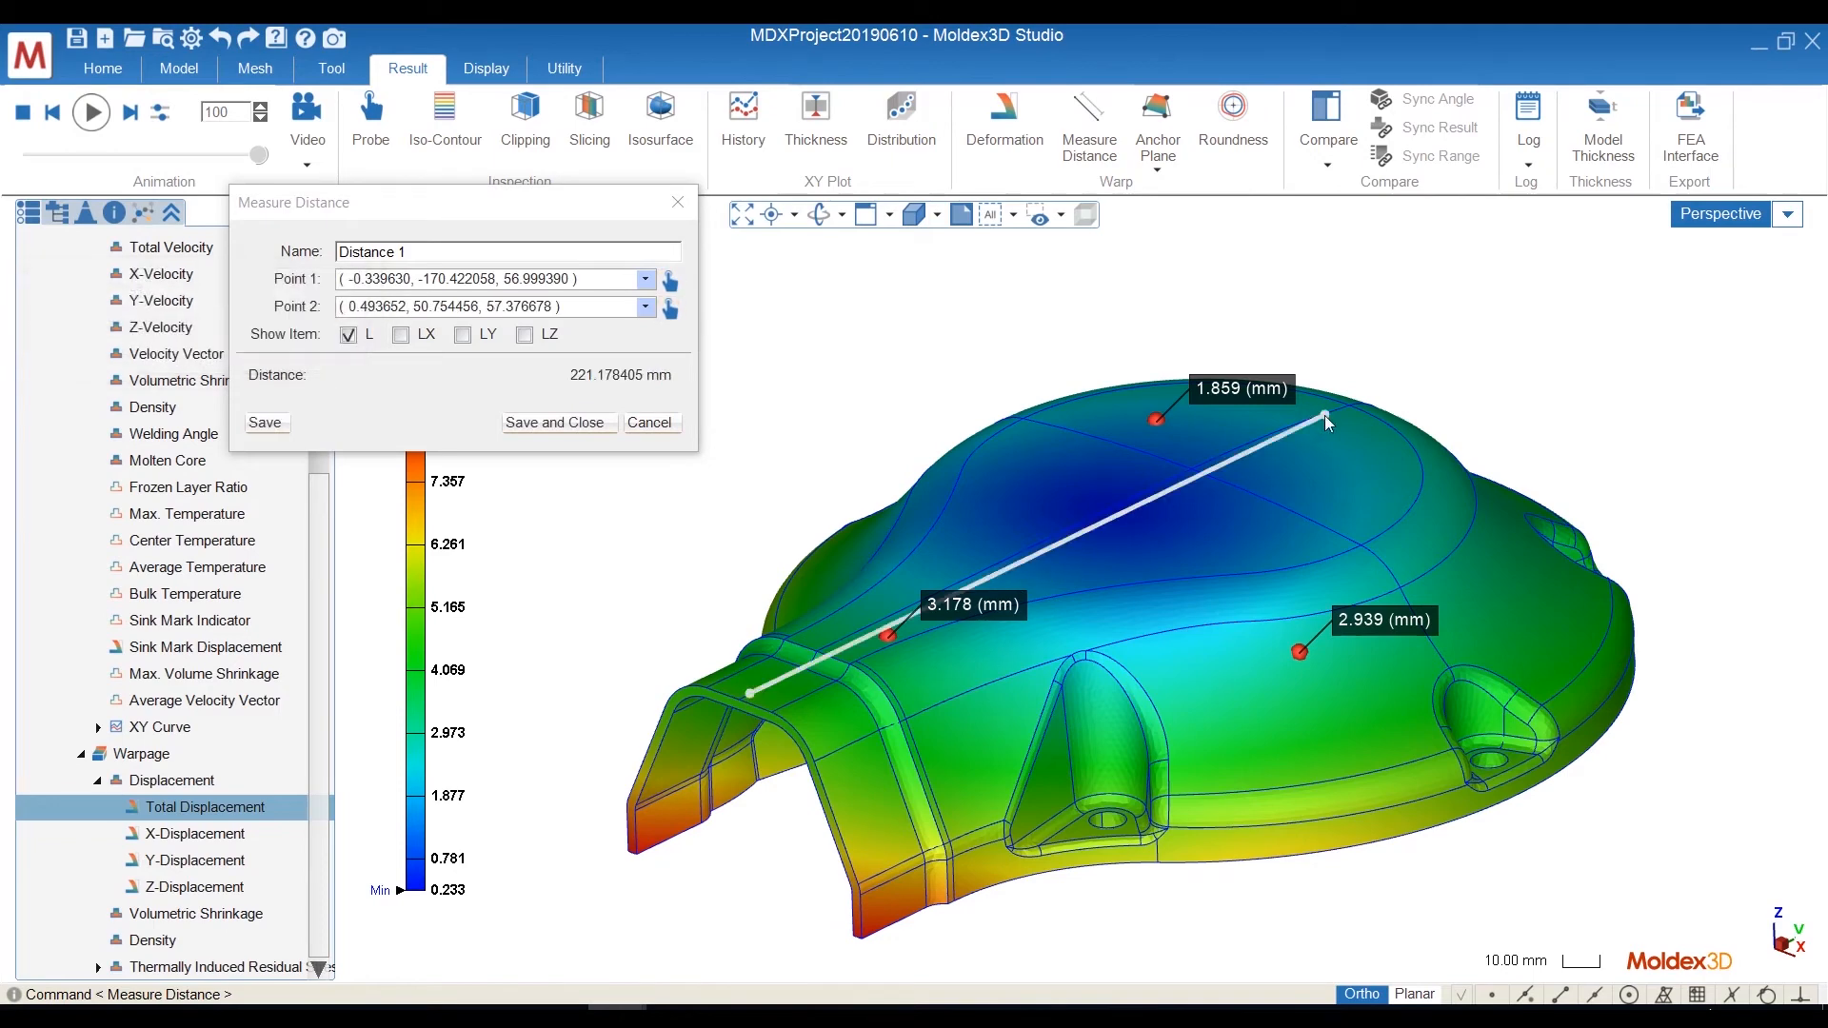
click(561, 422)
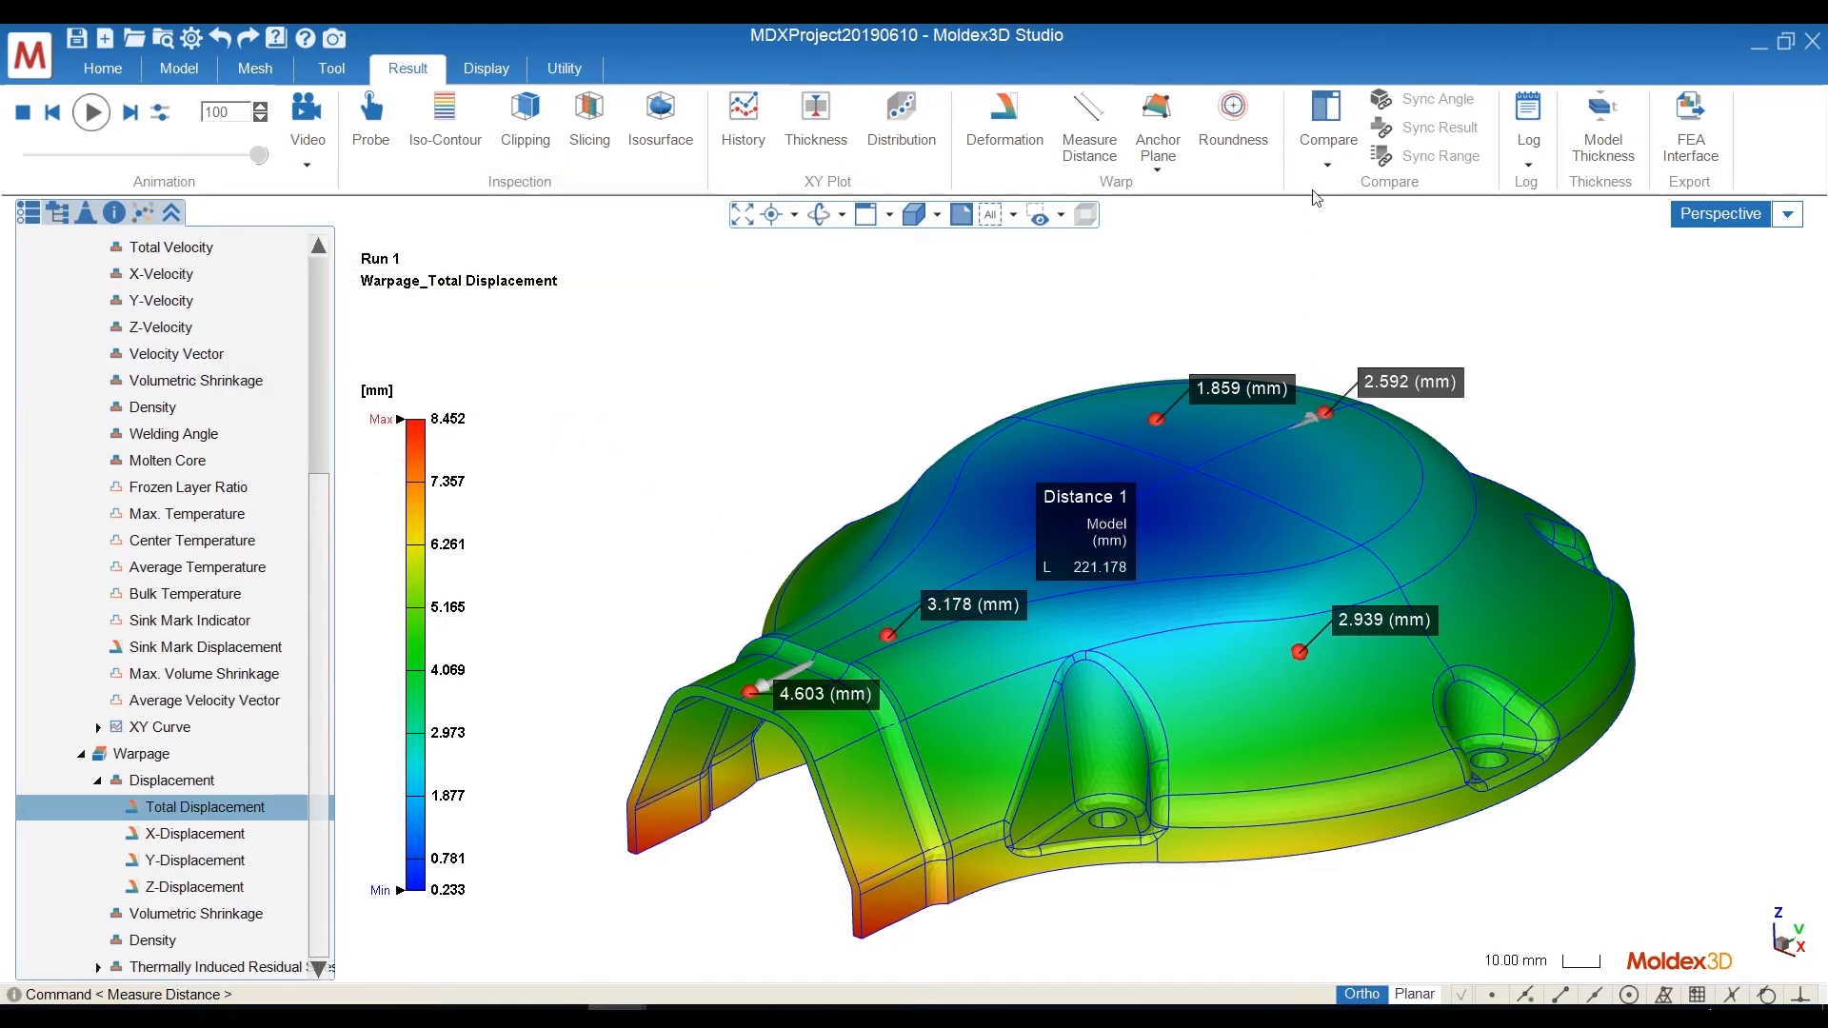
Hide all probe nodes and the distance measurement on the model, and return to the project's result list.
click(55, 214)
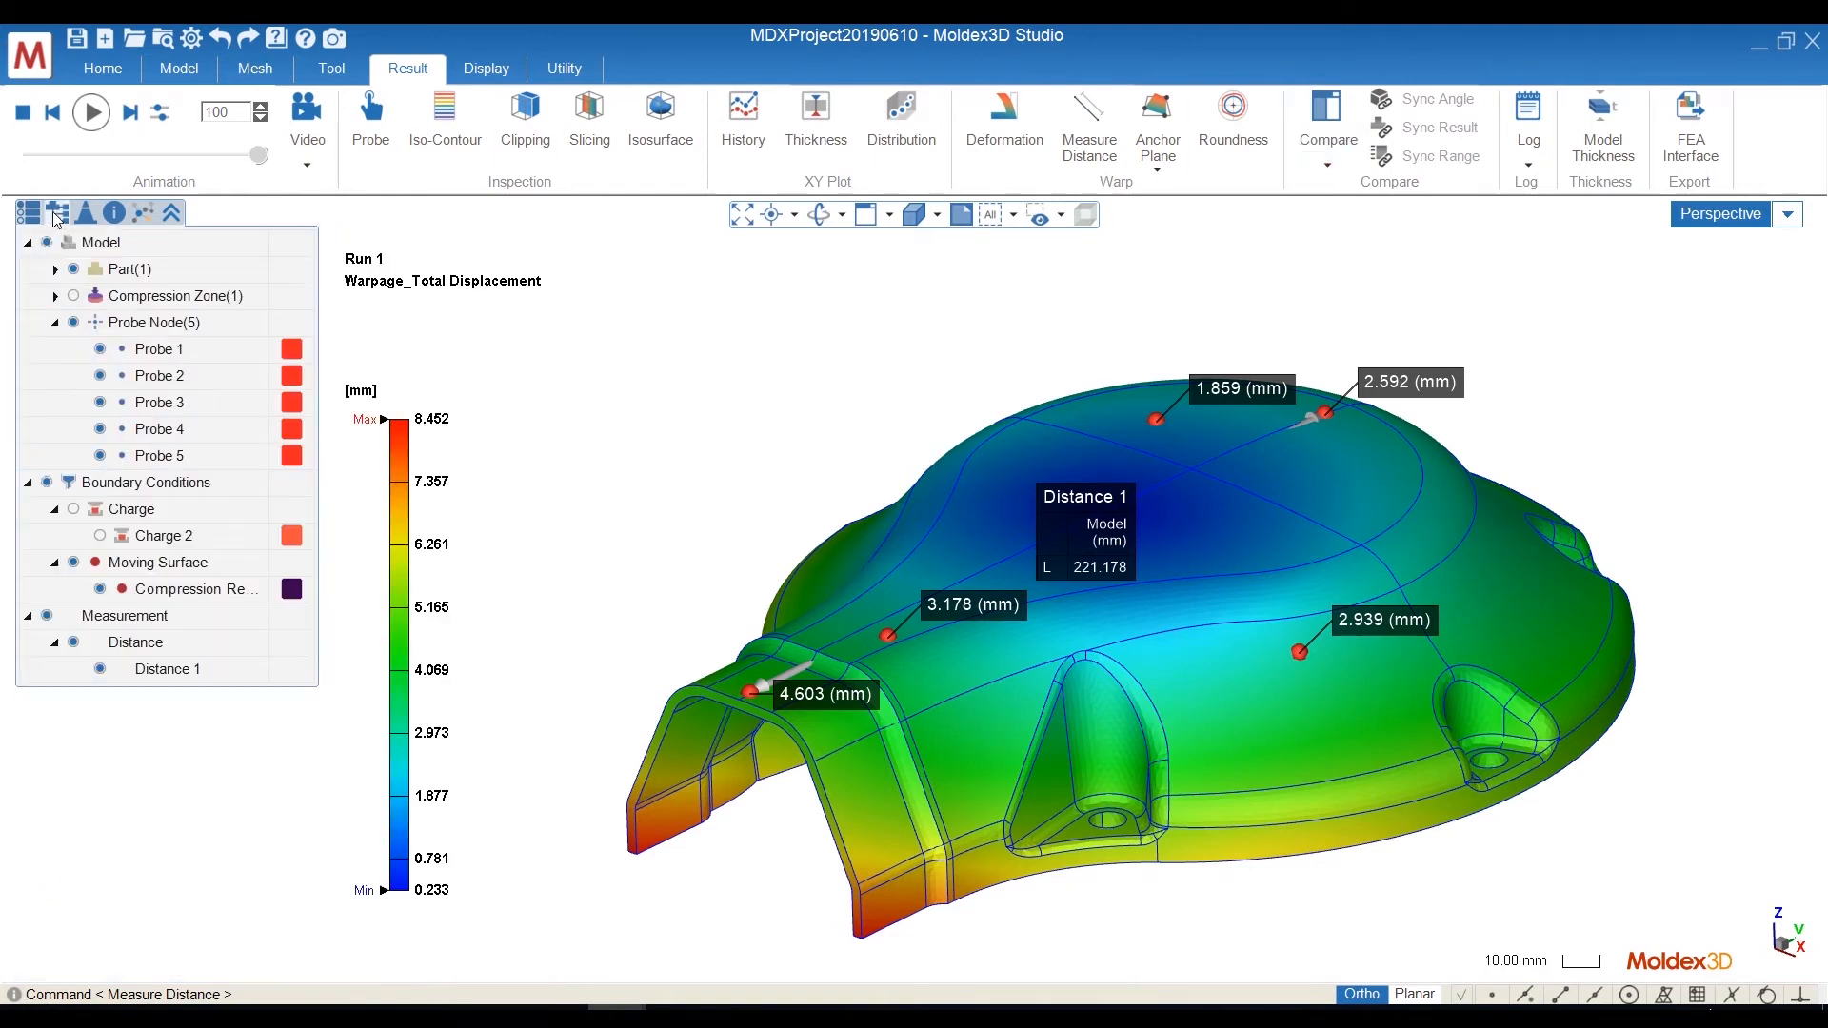
click(73, 323)
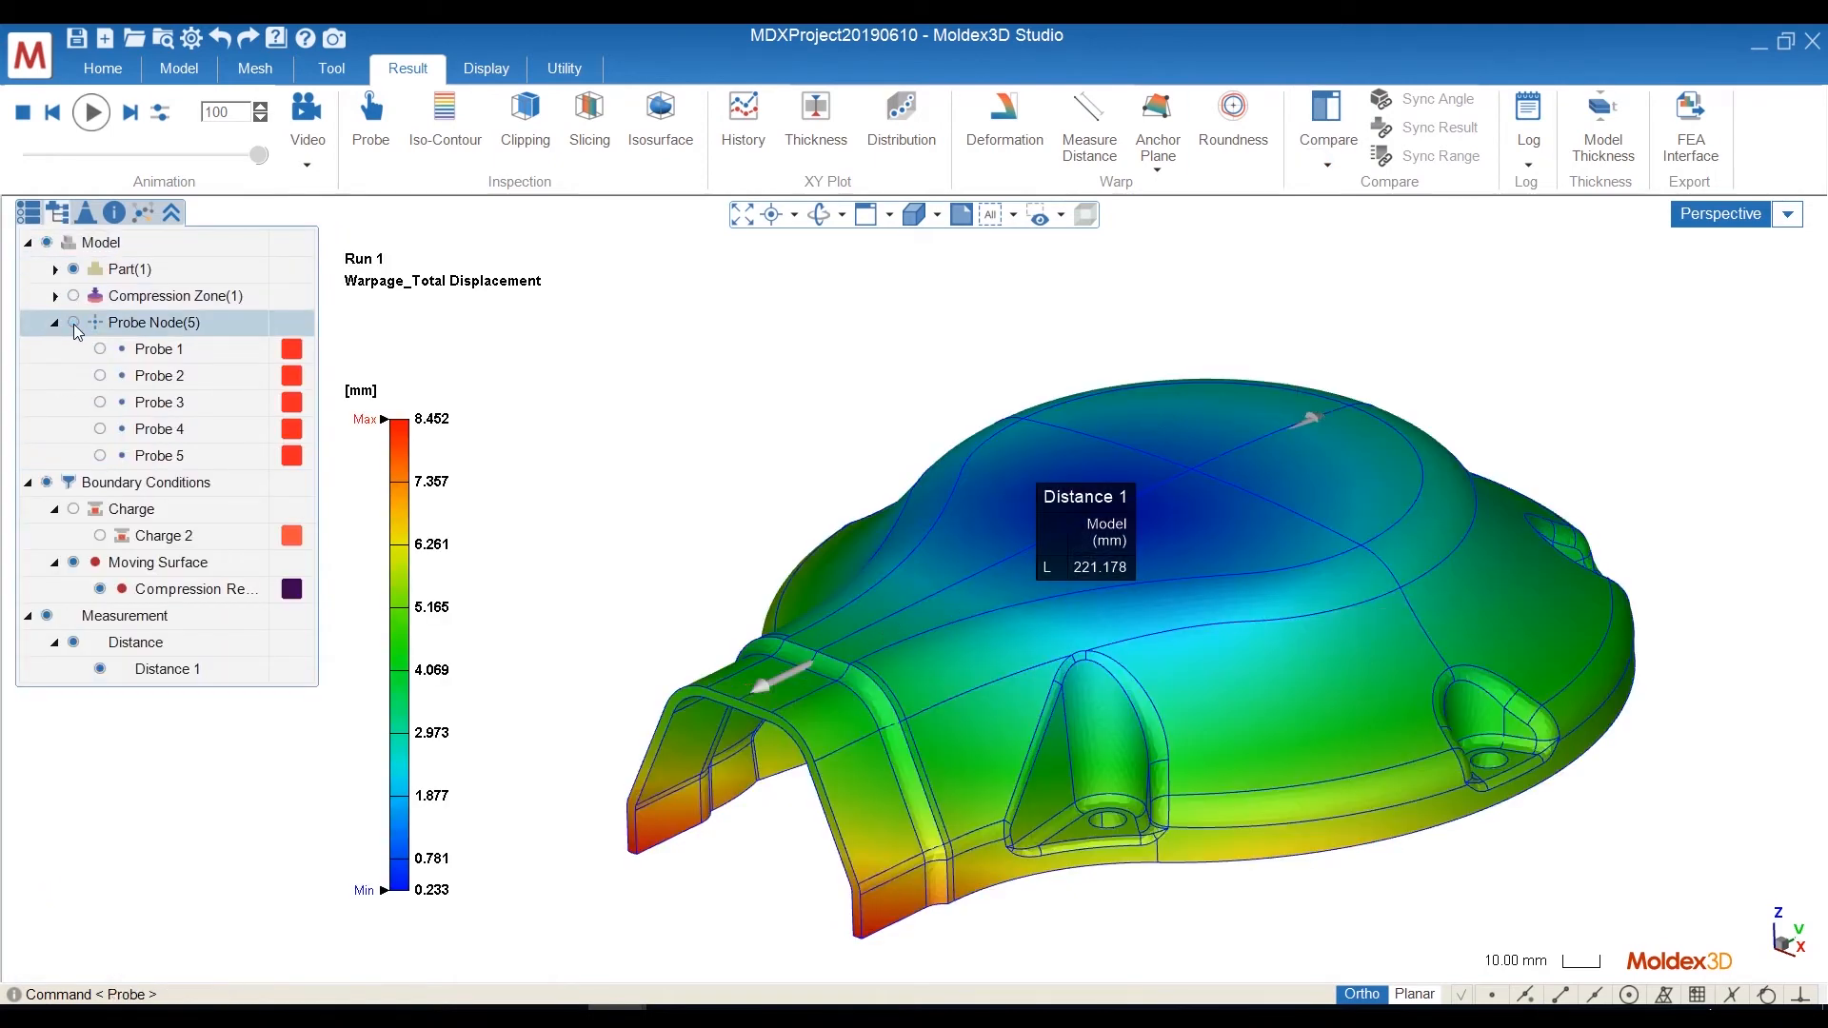
click(47, 616)
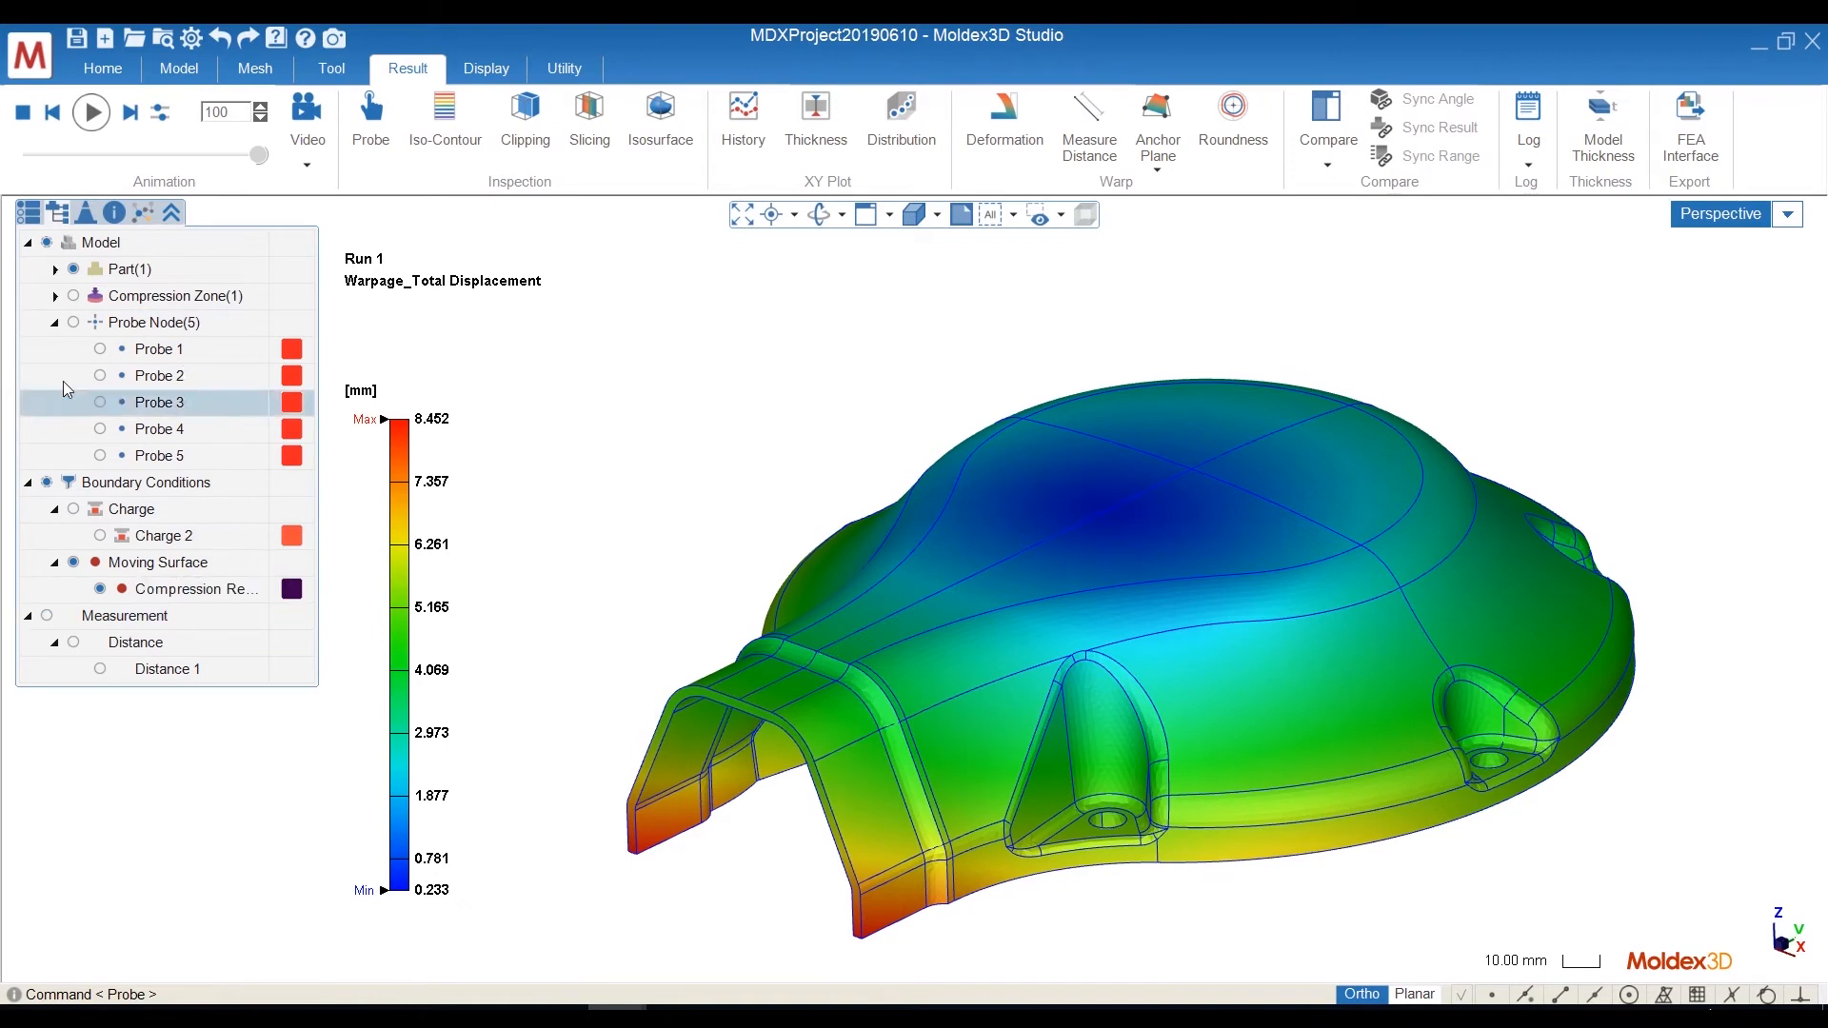
click(29, 213)
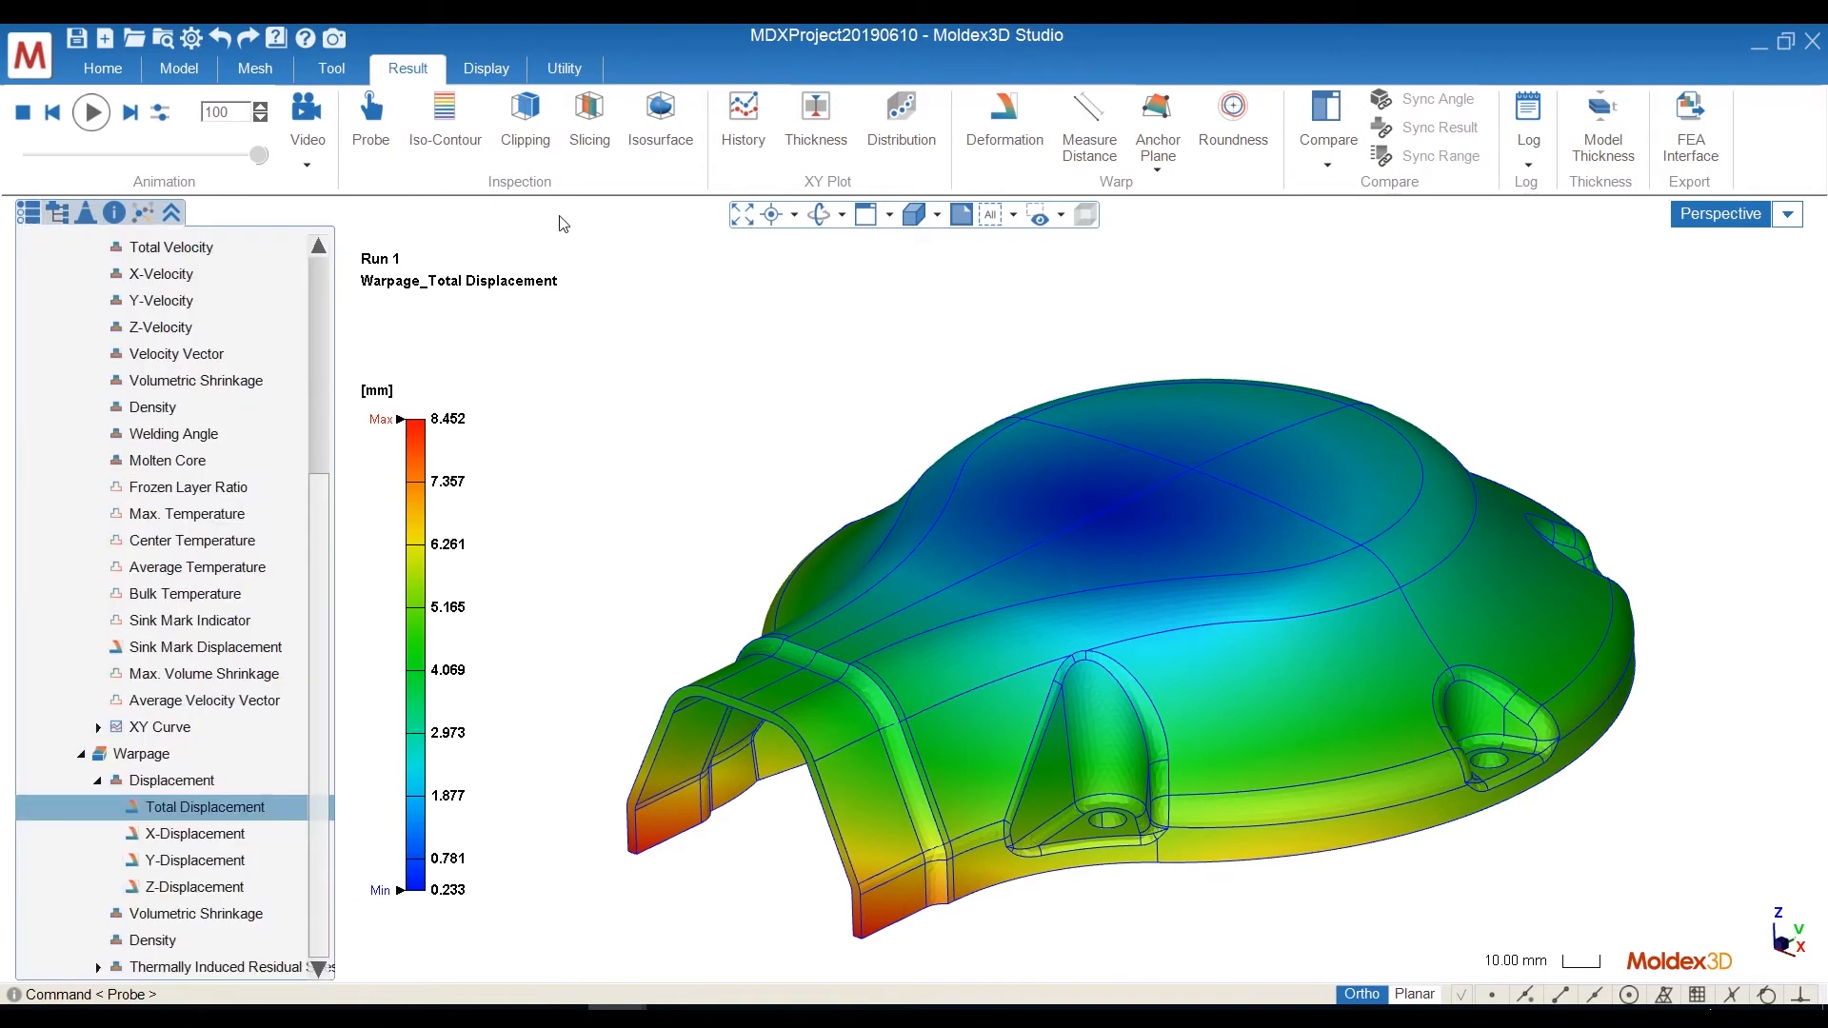
Compare the results in two side-by-side views with synchronized angles, rotating and zooming the cover to check the syncing.
click(1333, 115)
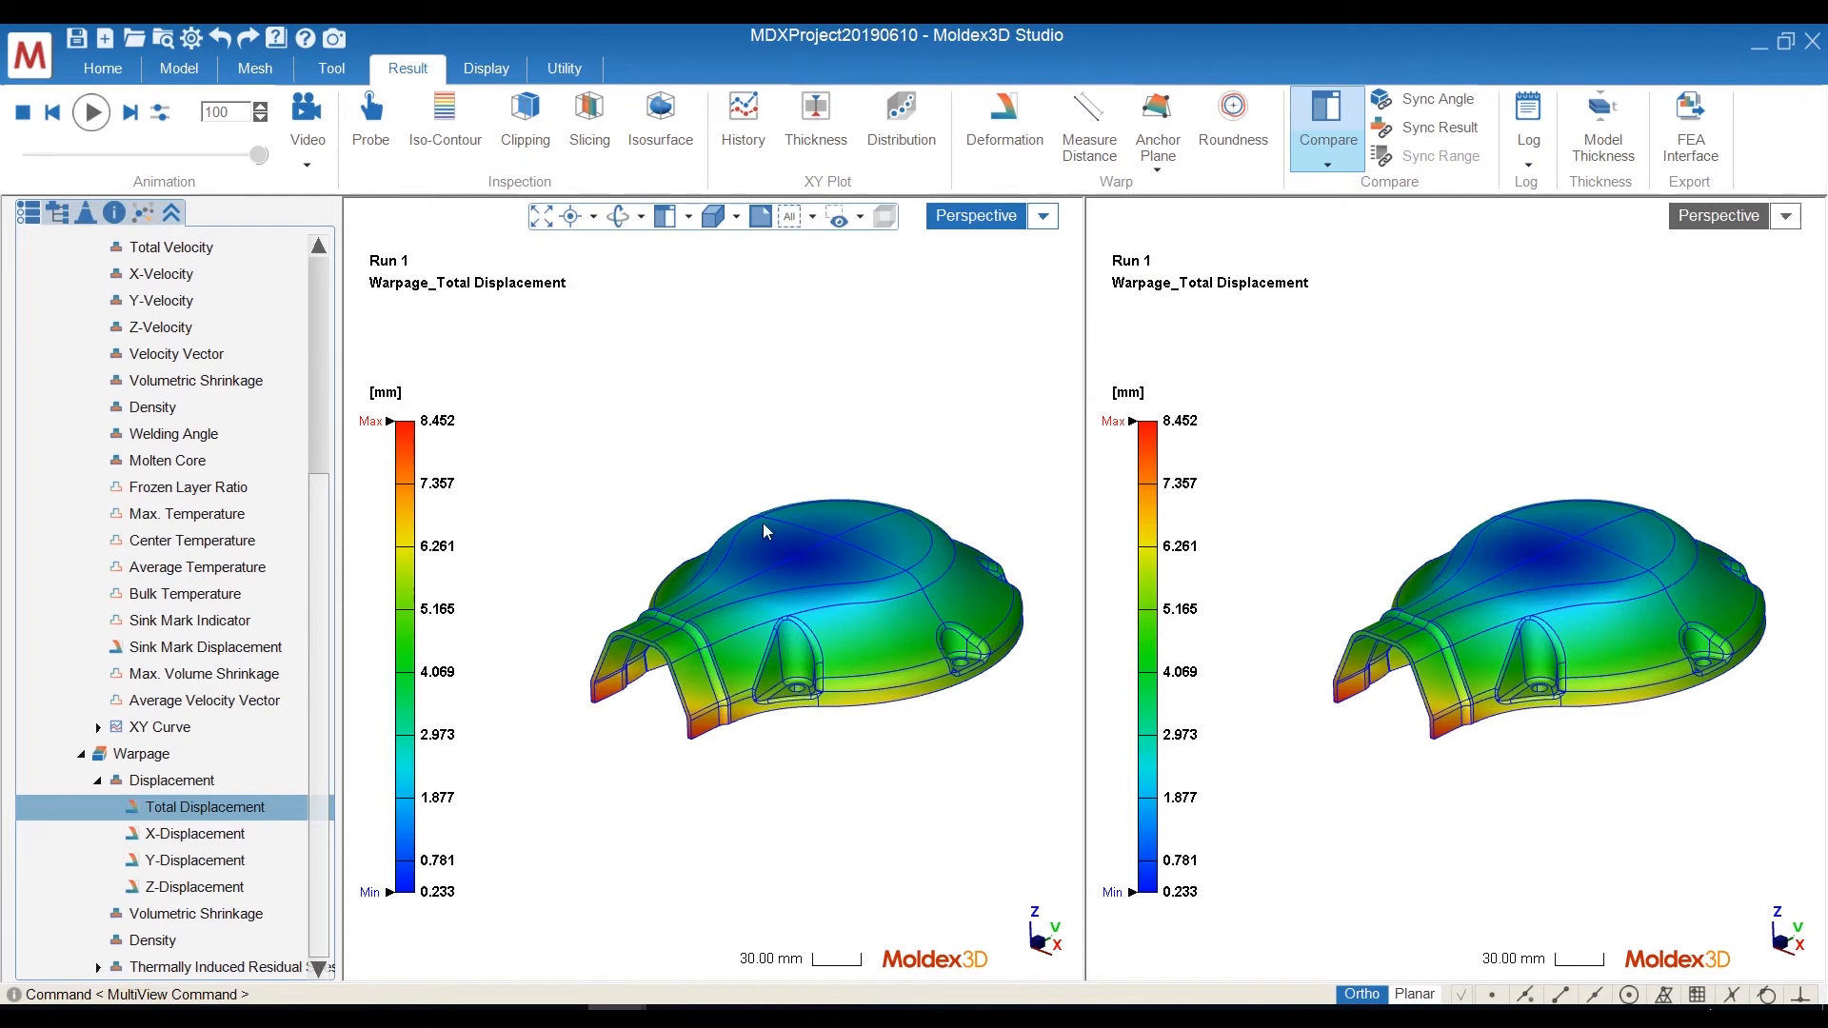
click(1430, 99)
middle_drag(995, 600, 908, 590)
scroll(740, 657, up, 5)
scroll(739, 656, down, 3)
middle_drag(739, 655, 766, 686)
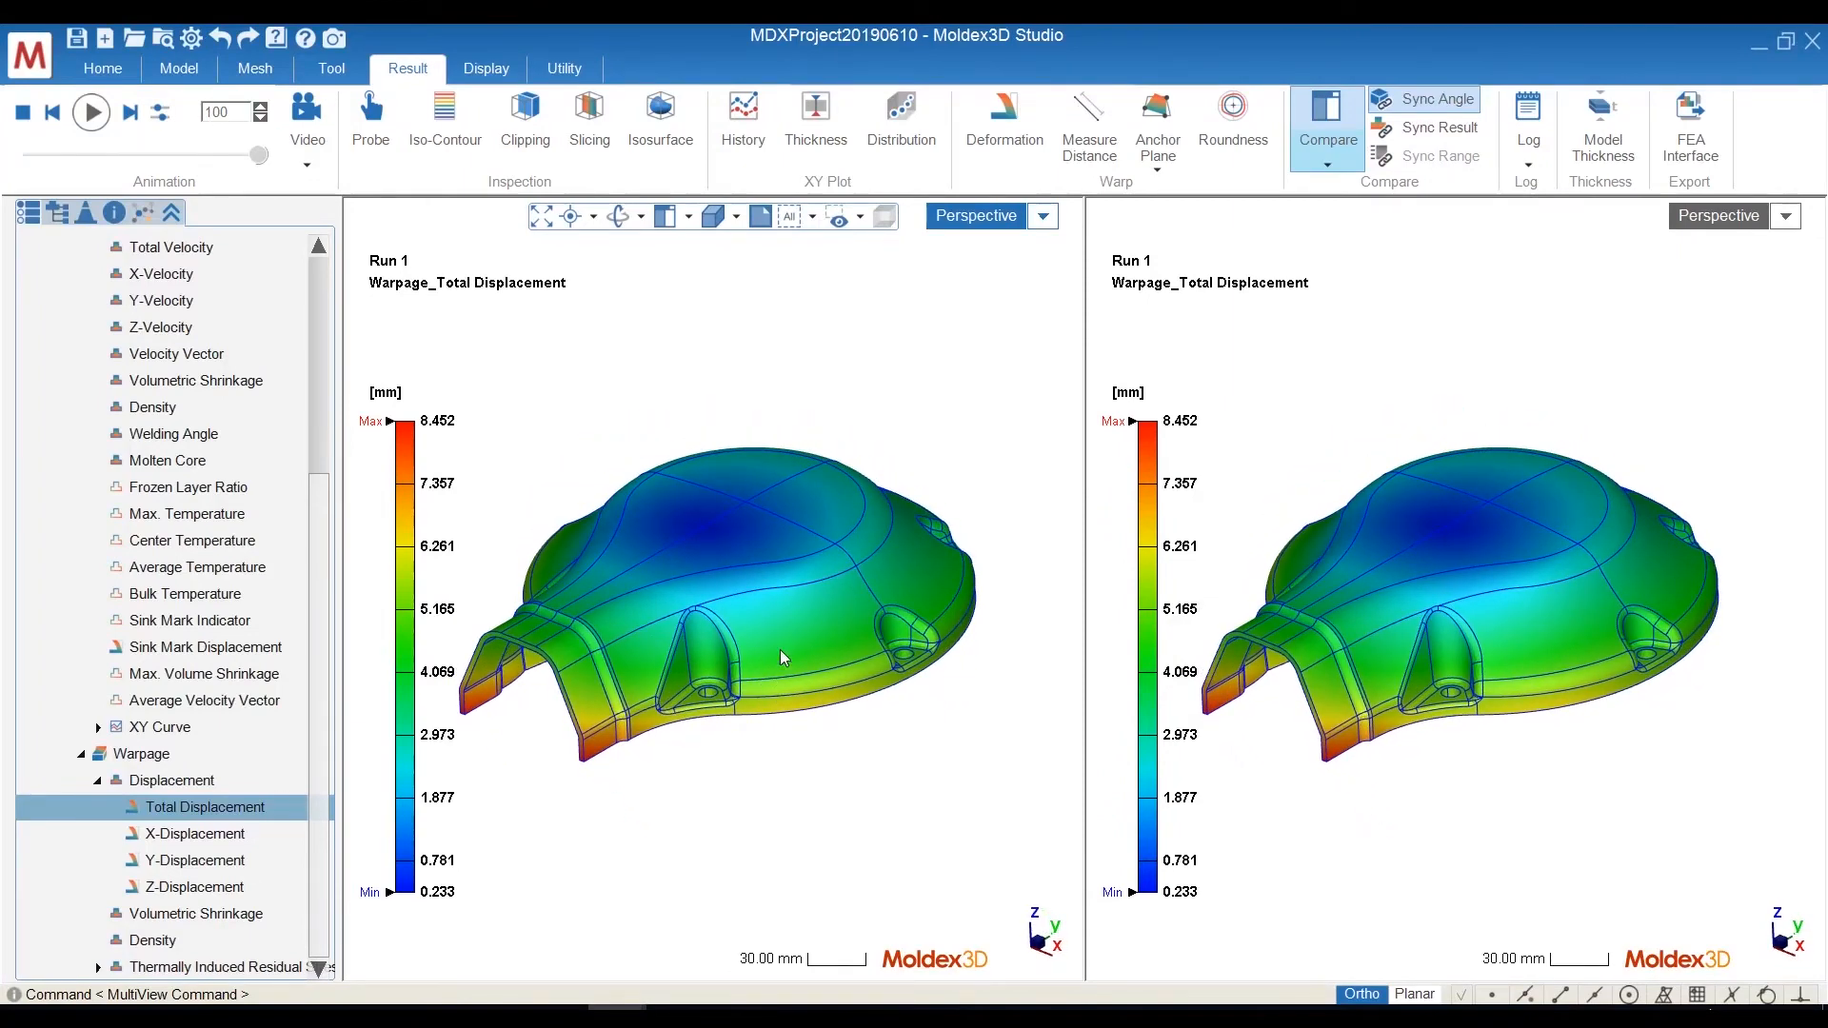
Show the filling Melt Front Time result in the second view beside Total Displacement and rotate both models together.
click(1373, 350)
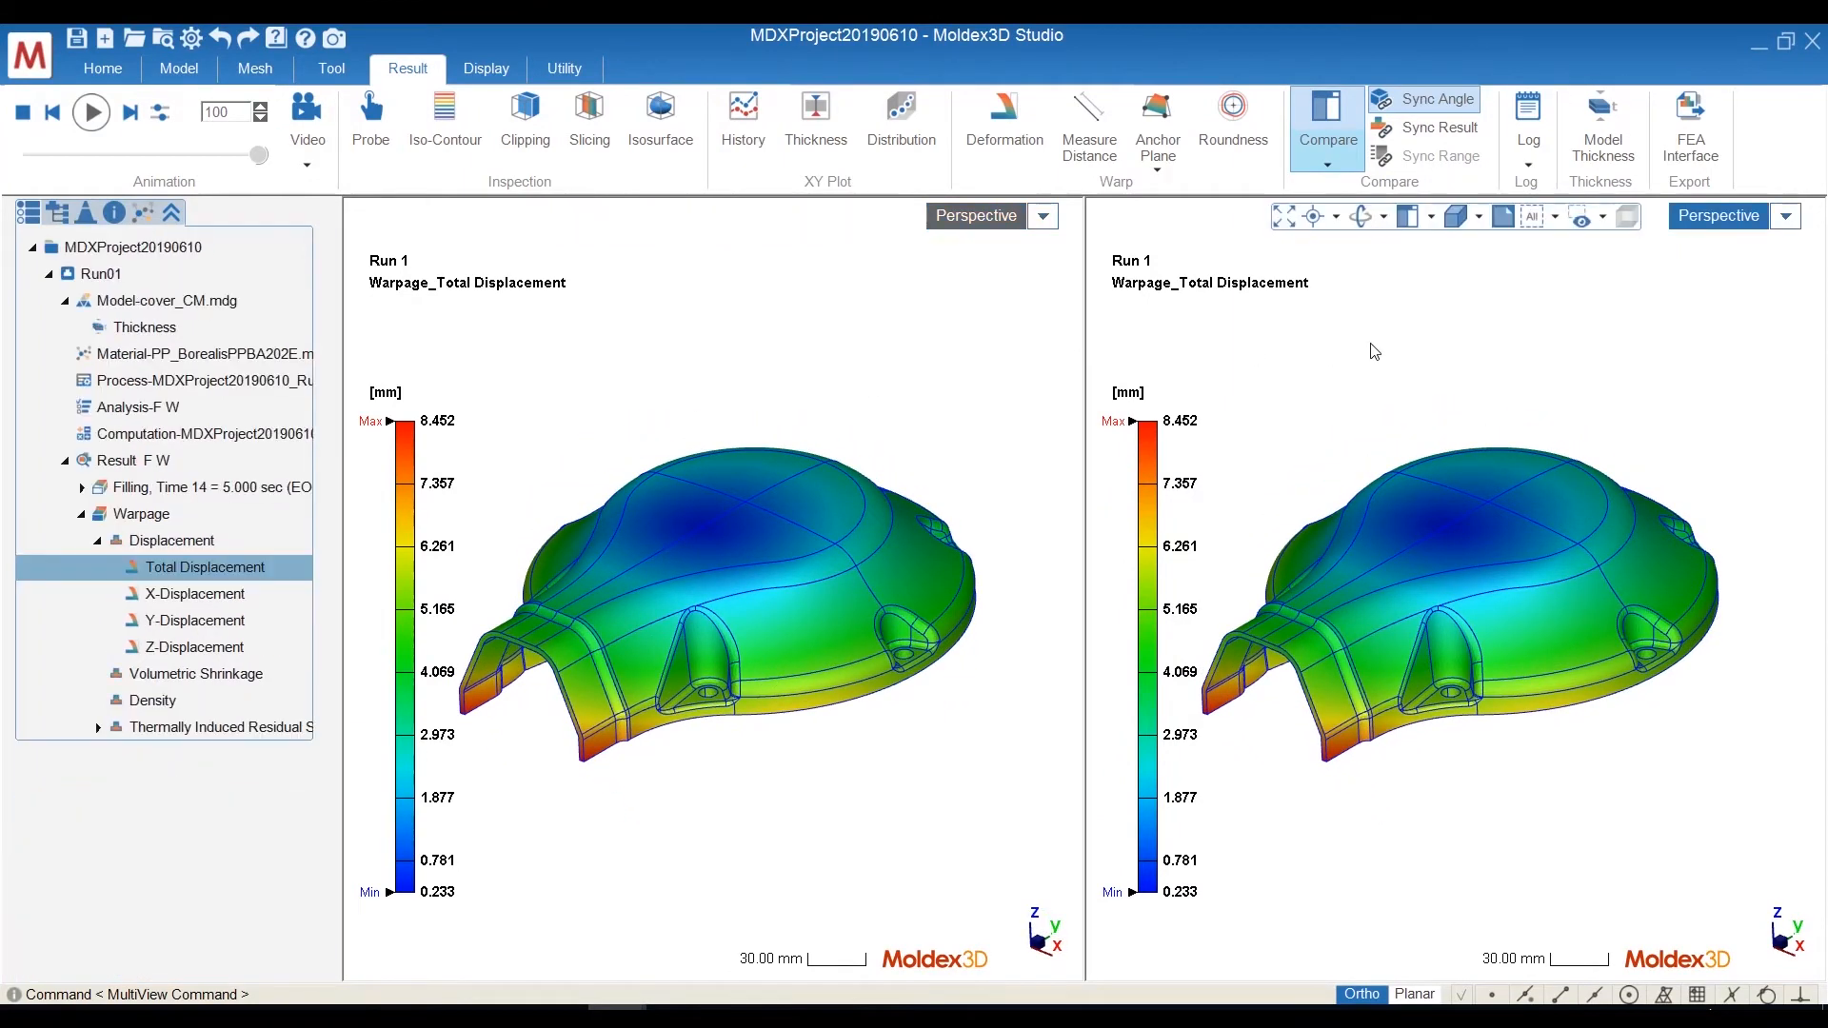
click(82, 486)
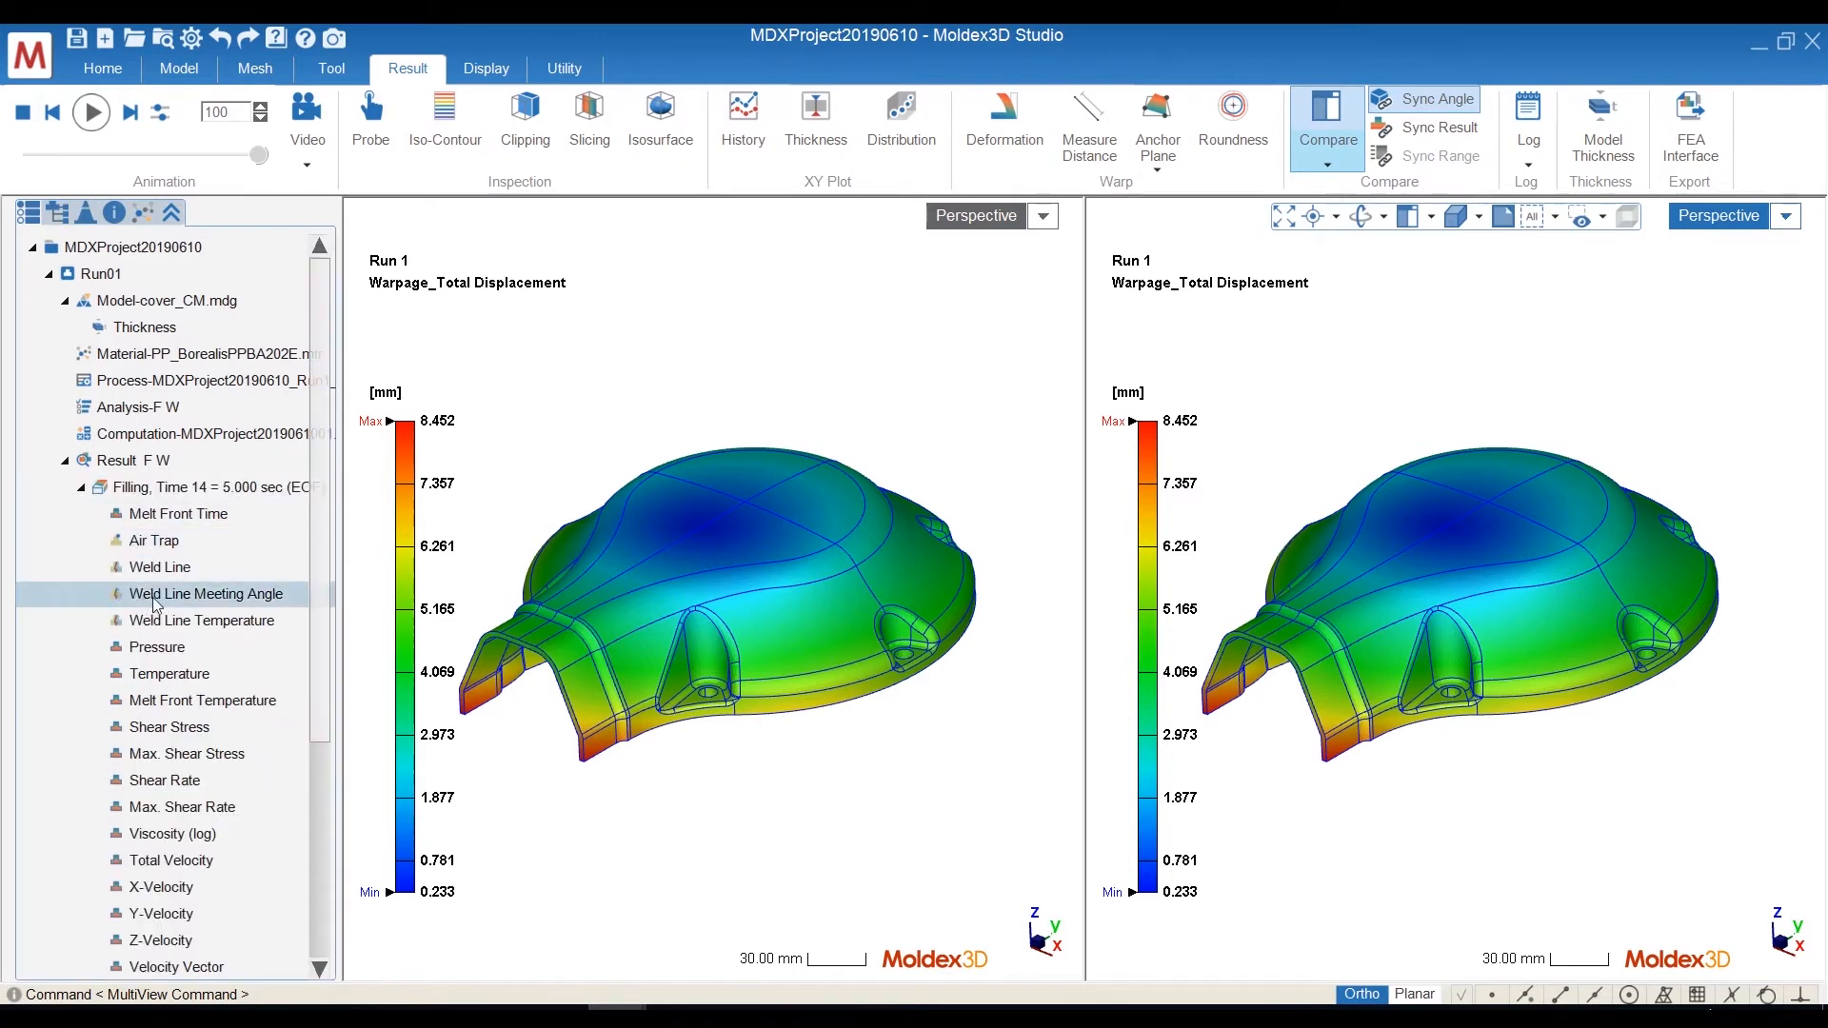
click(177, 516)
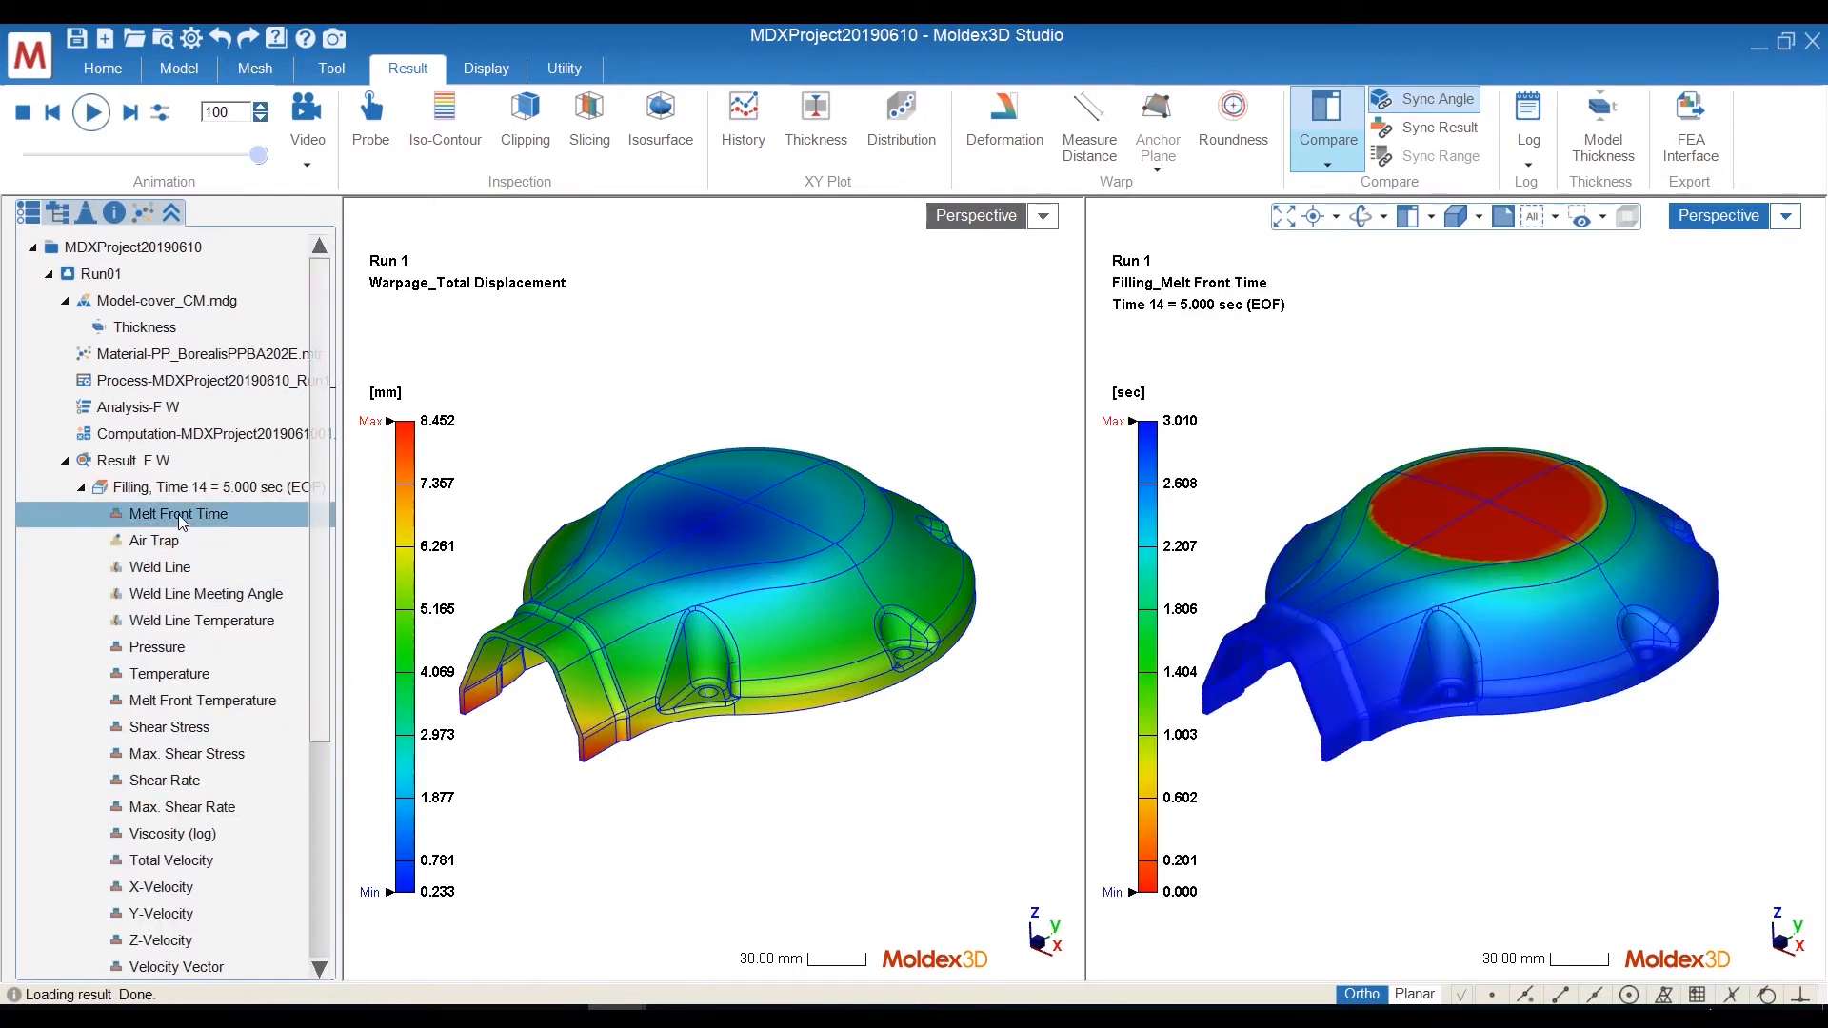
click(681, 392)
mouse_move(872, 537)
middle_down()
mouse_move(817, 664)
mouse_move(804, 517)
mouse_move(828, 609)
mouse_move(878, 522)
middle_up()
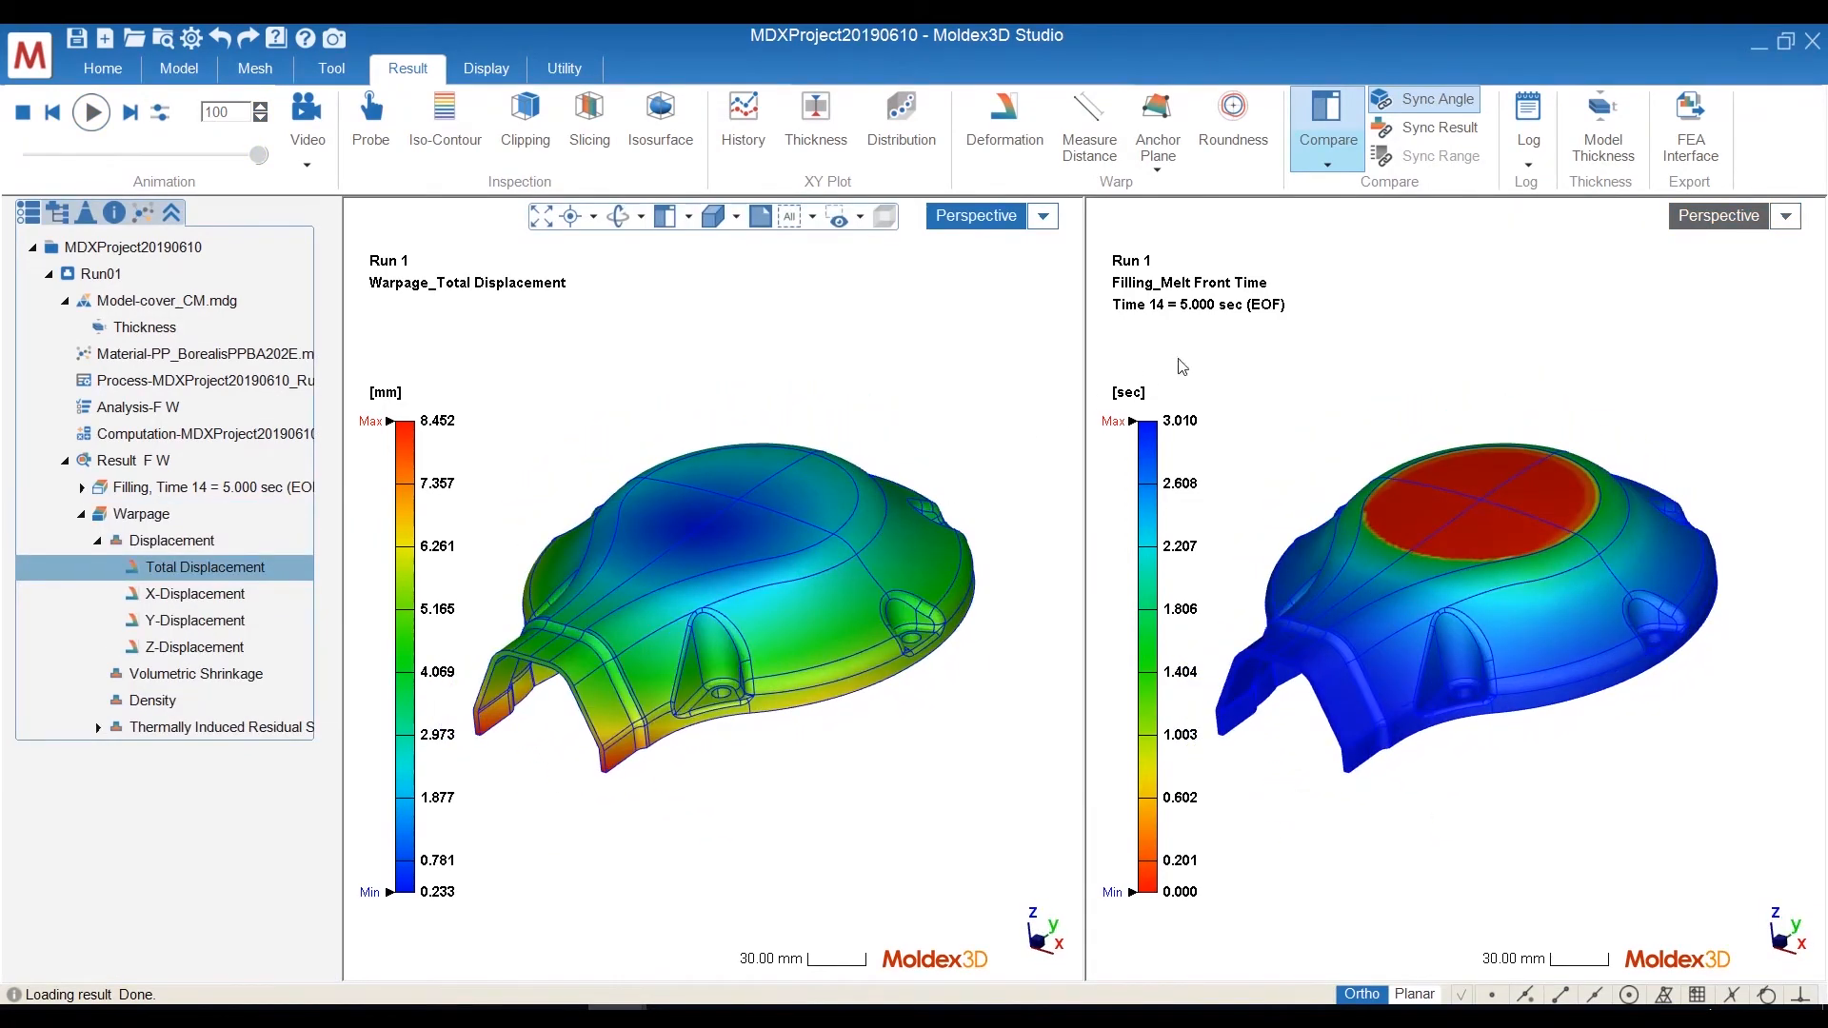
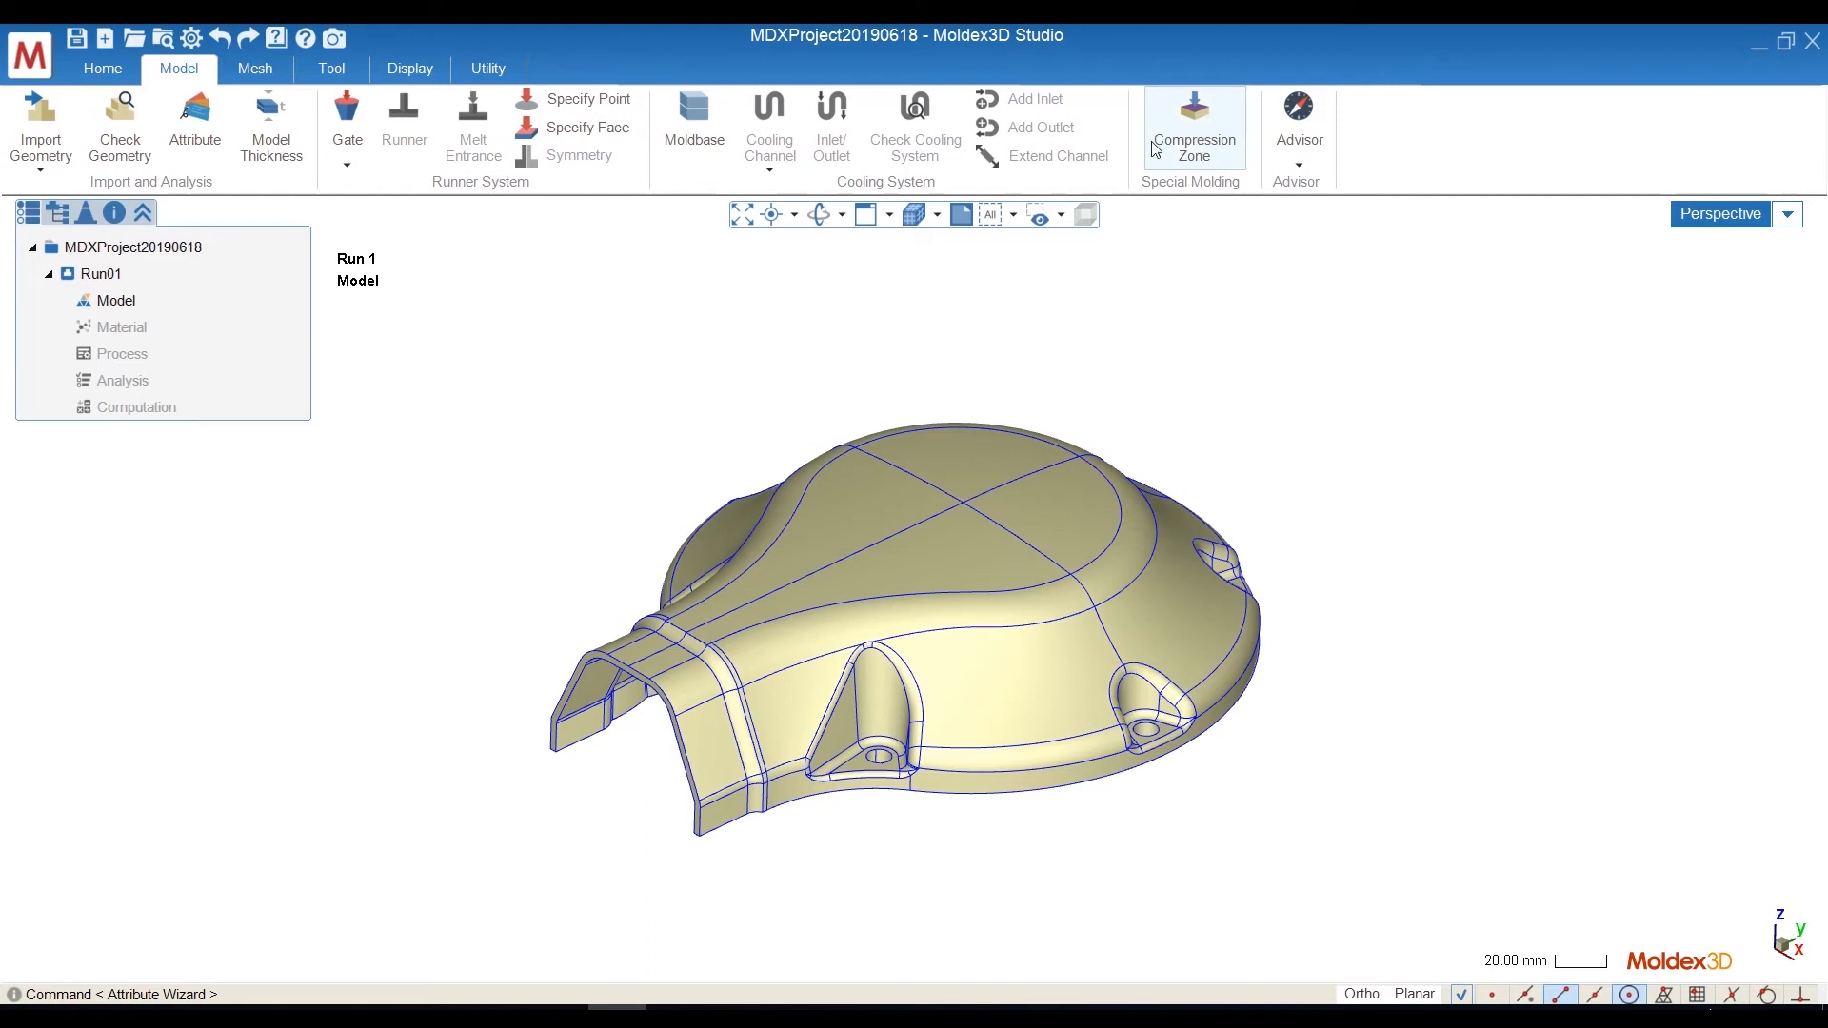
Start a compression zone on the cover part and try the compression vector 0.0, 0.5, -1.0.
click(1213, 137)
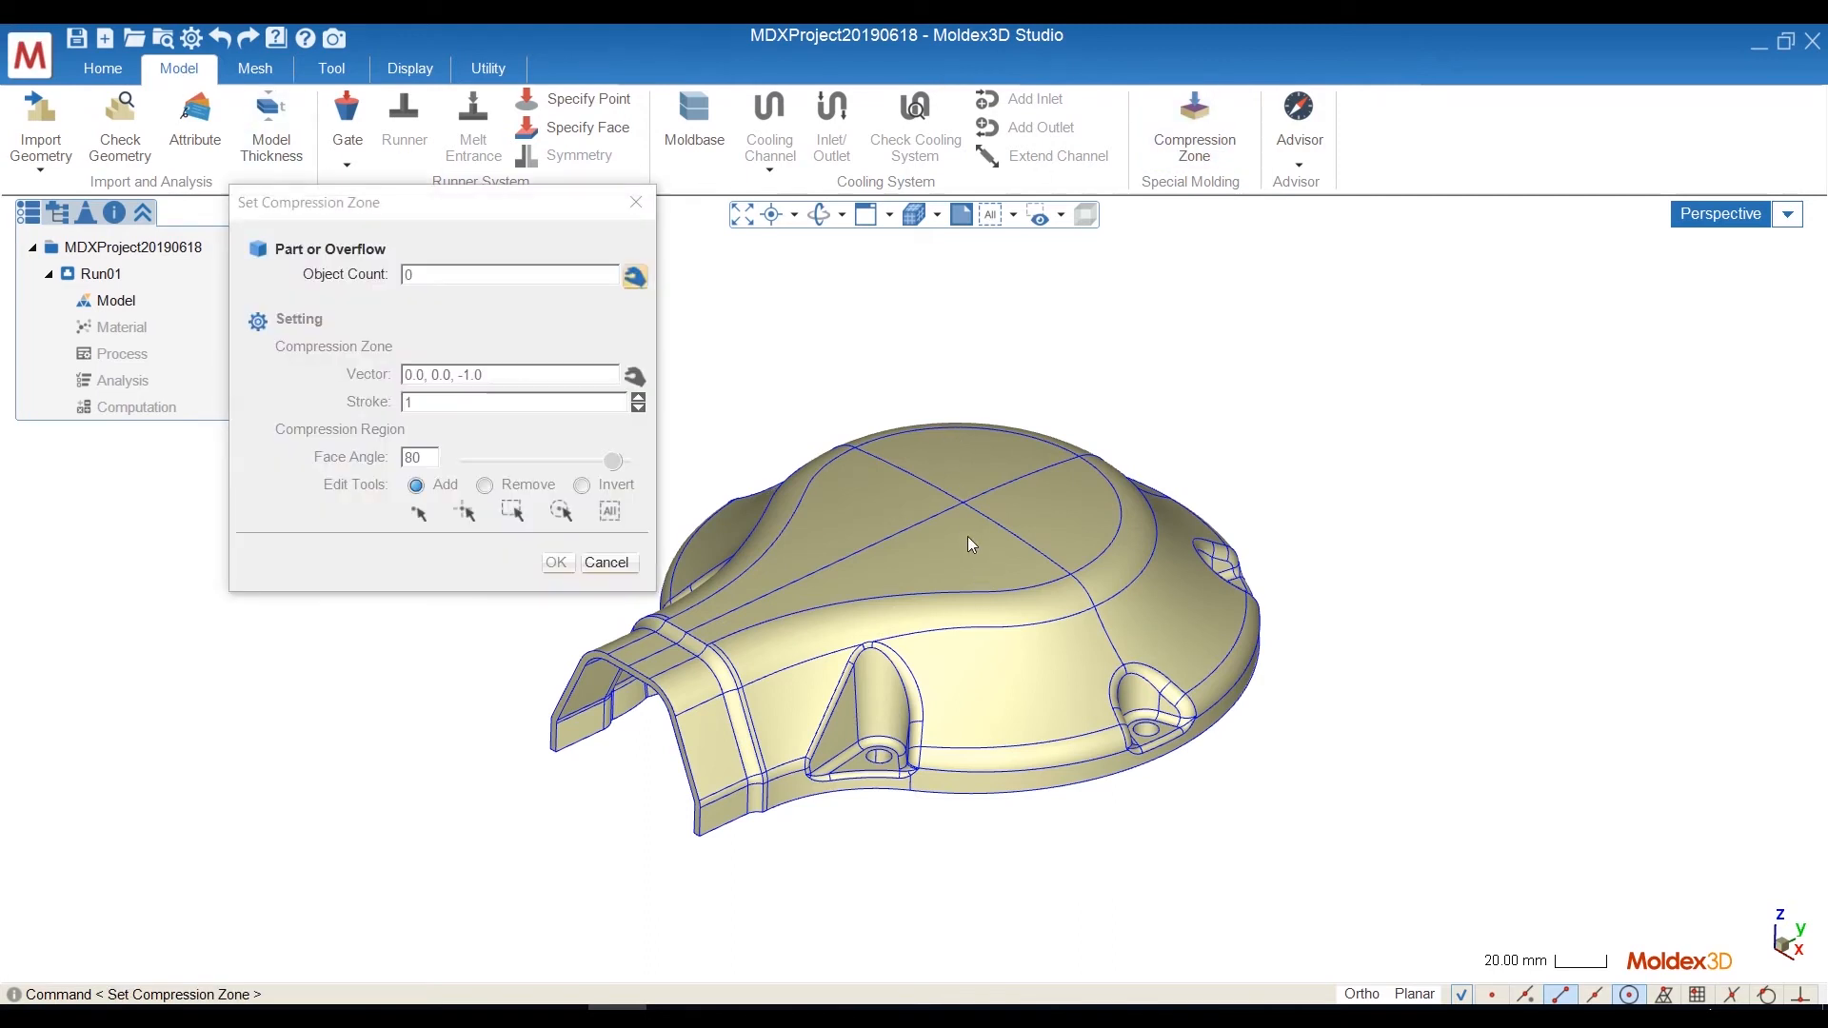
click(947, 513)
middle_drag(967, 518, 1067, 519)
click(449, 377)
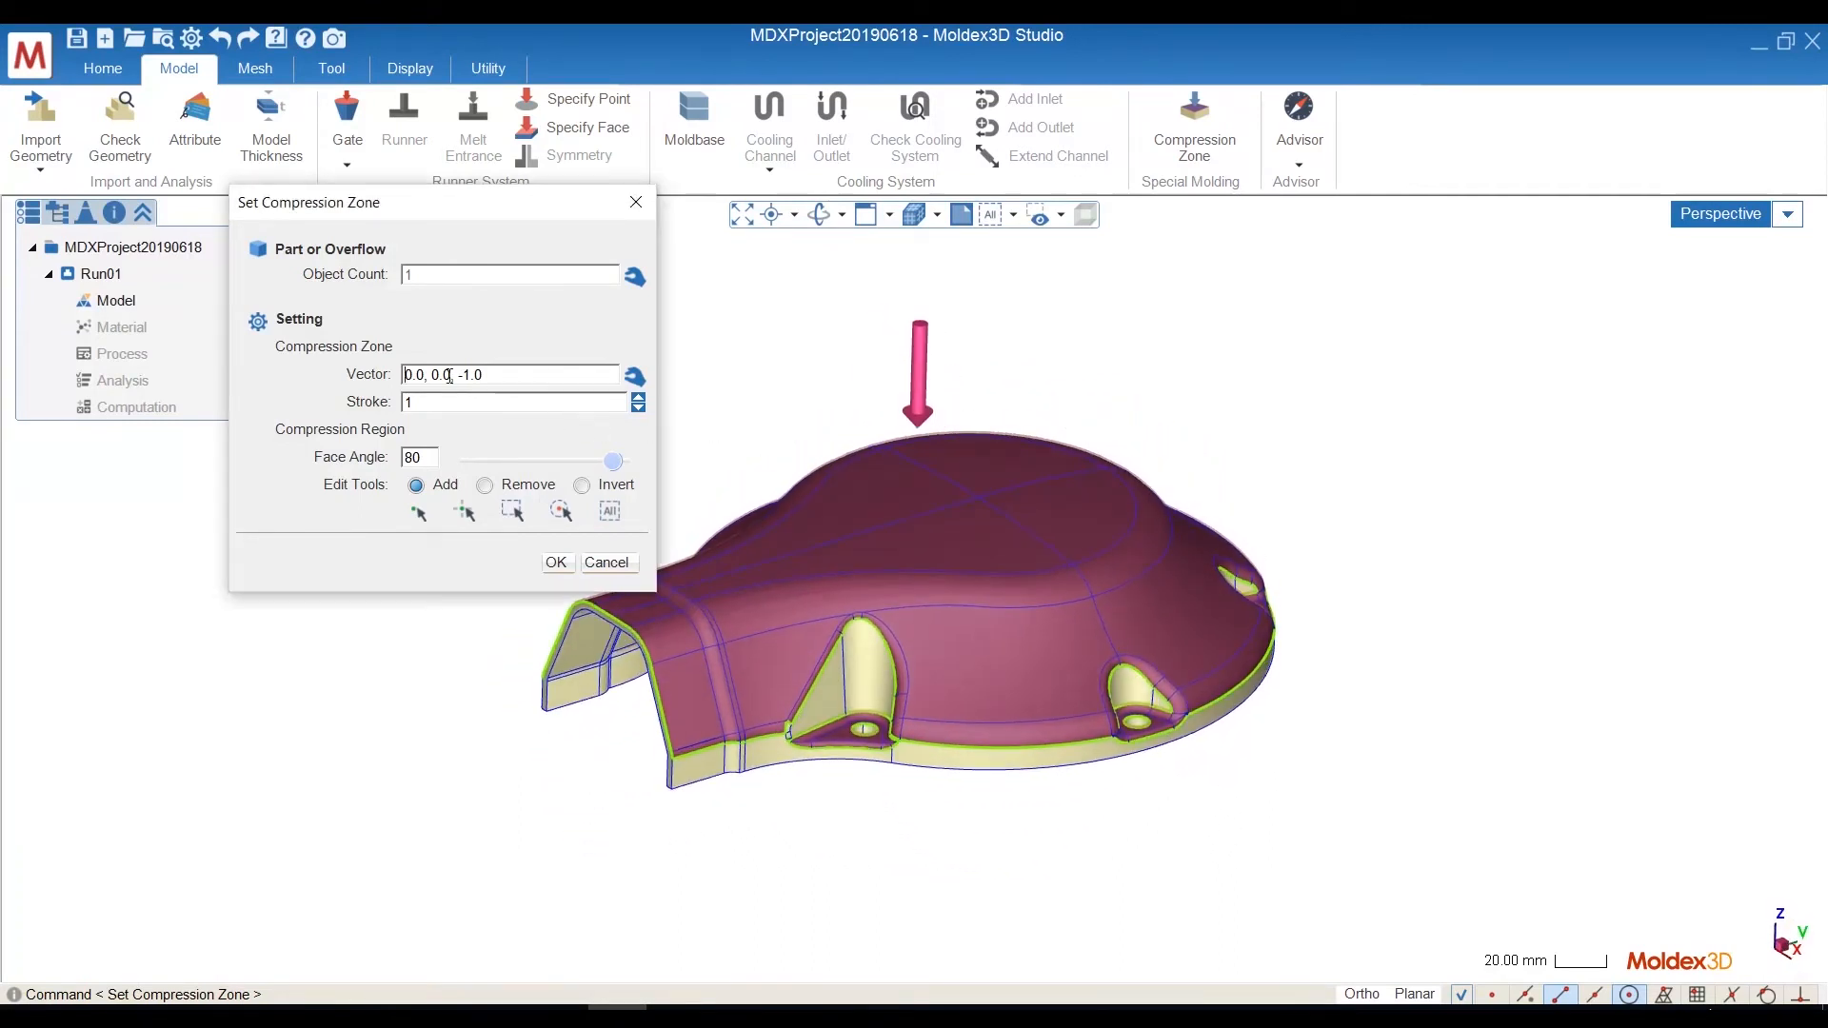
key(BackSpace)
key(BackSpace)
text(.5)
key(Return)
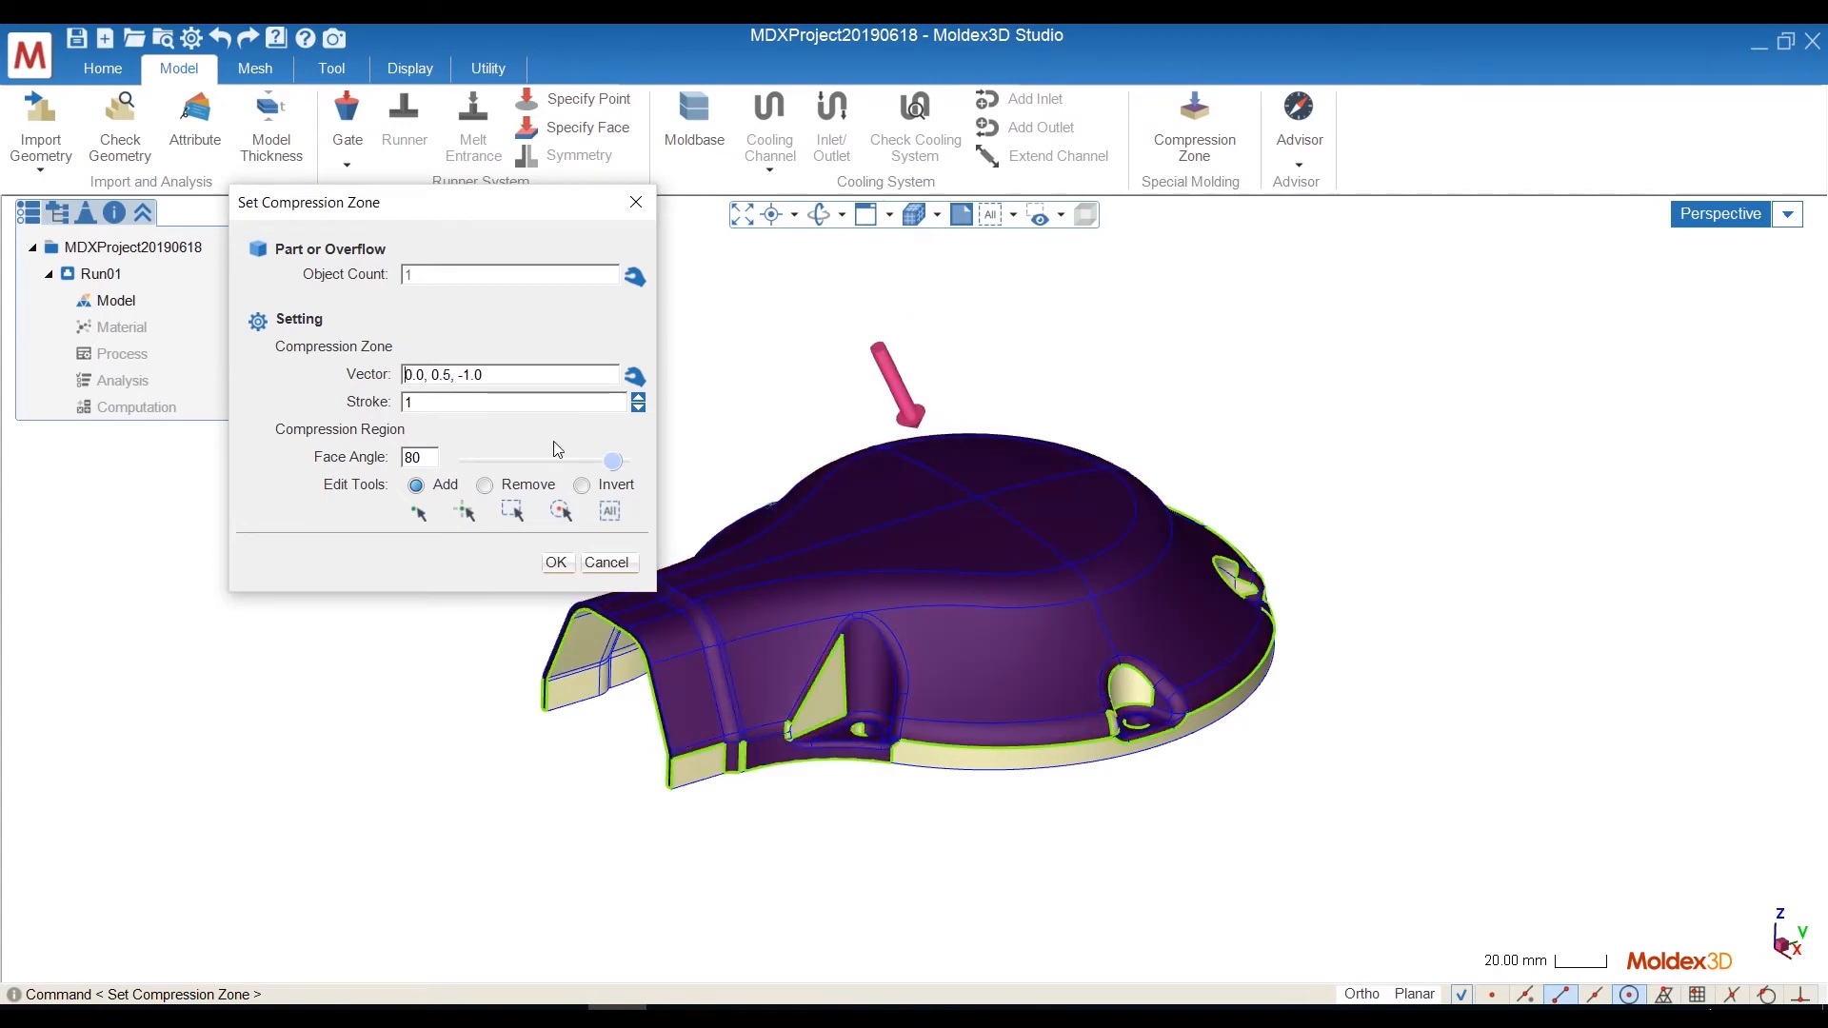
Set the compression vector back to 0.0, 0.0, -1.0.
middle_drag(1060, 508, 990, 505)
click(449, 374)
key(BackSpace)
text(0)
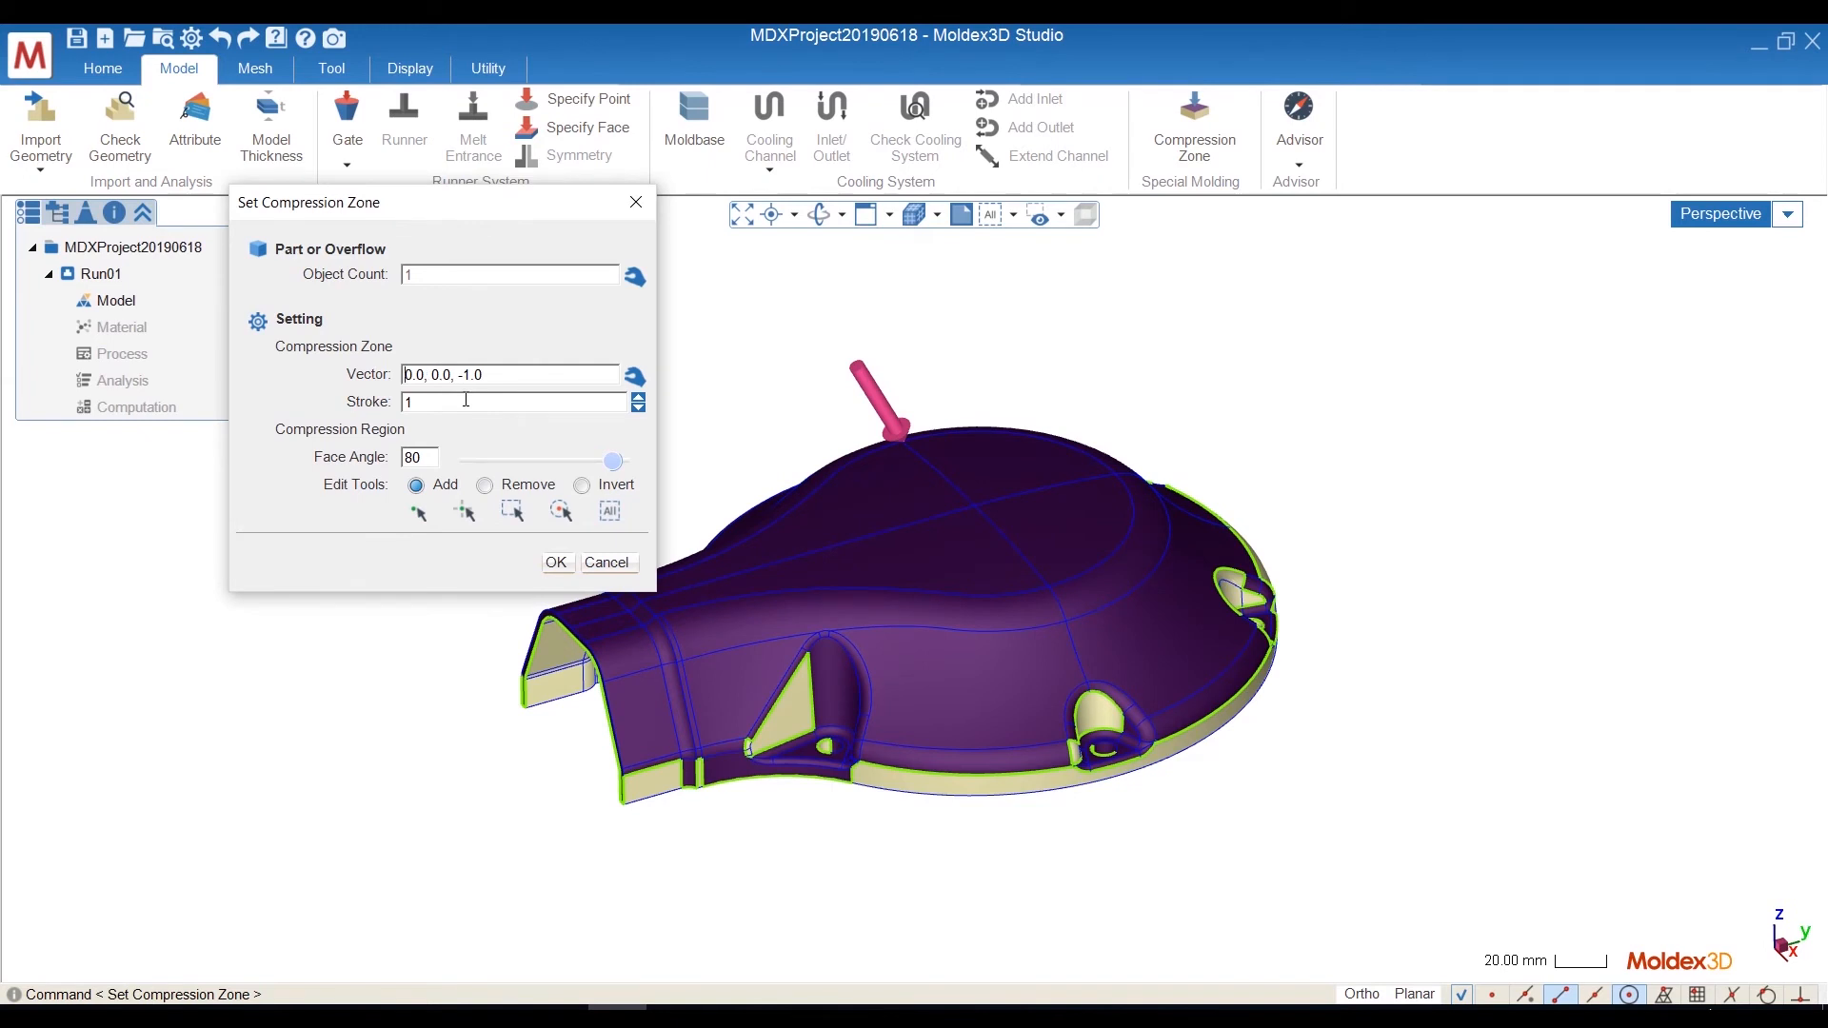
key(Return)
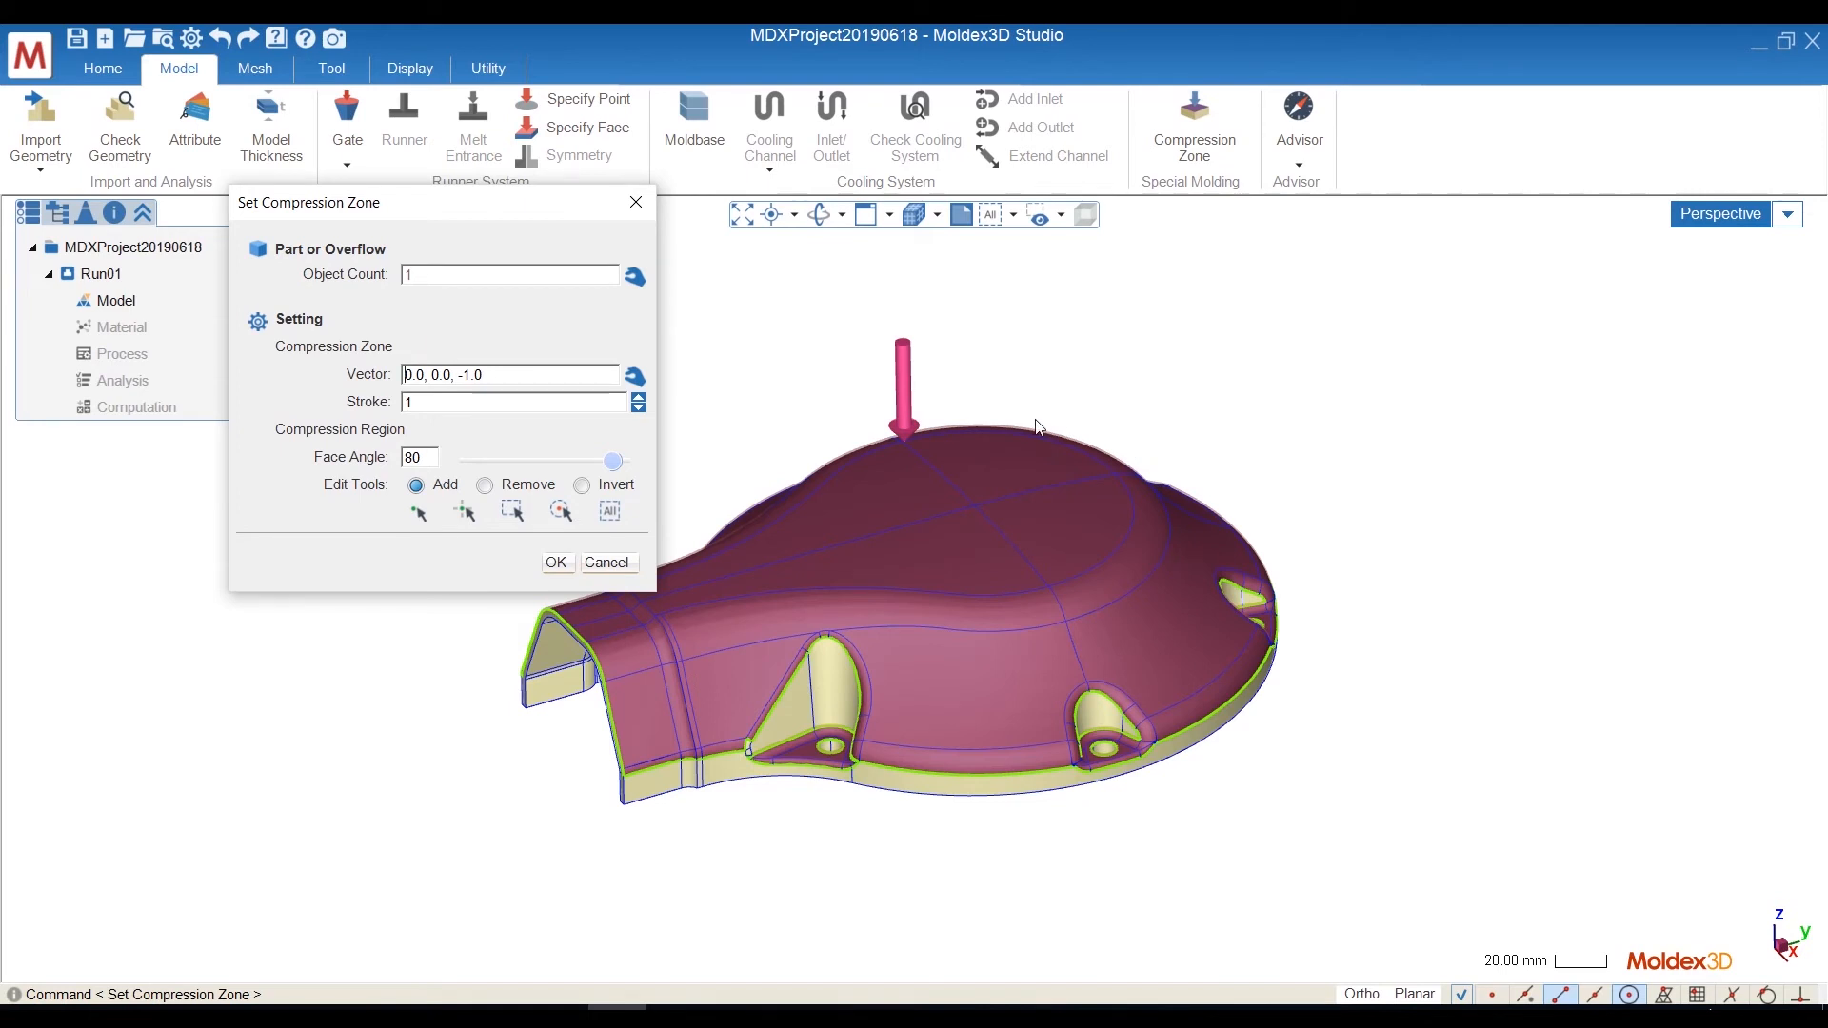
Using a four-view layout, draw a slanted line above the dome from about (0, -1.53, 80.48) to (0, 39.08, 127.55), and restore the single Perspective view.
click(888, 216)
click(865, 242)
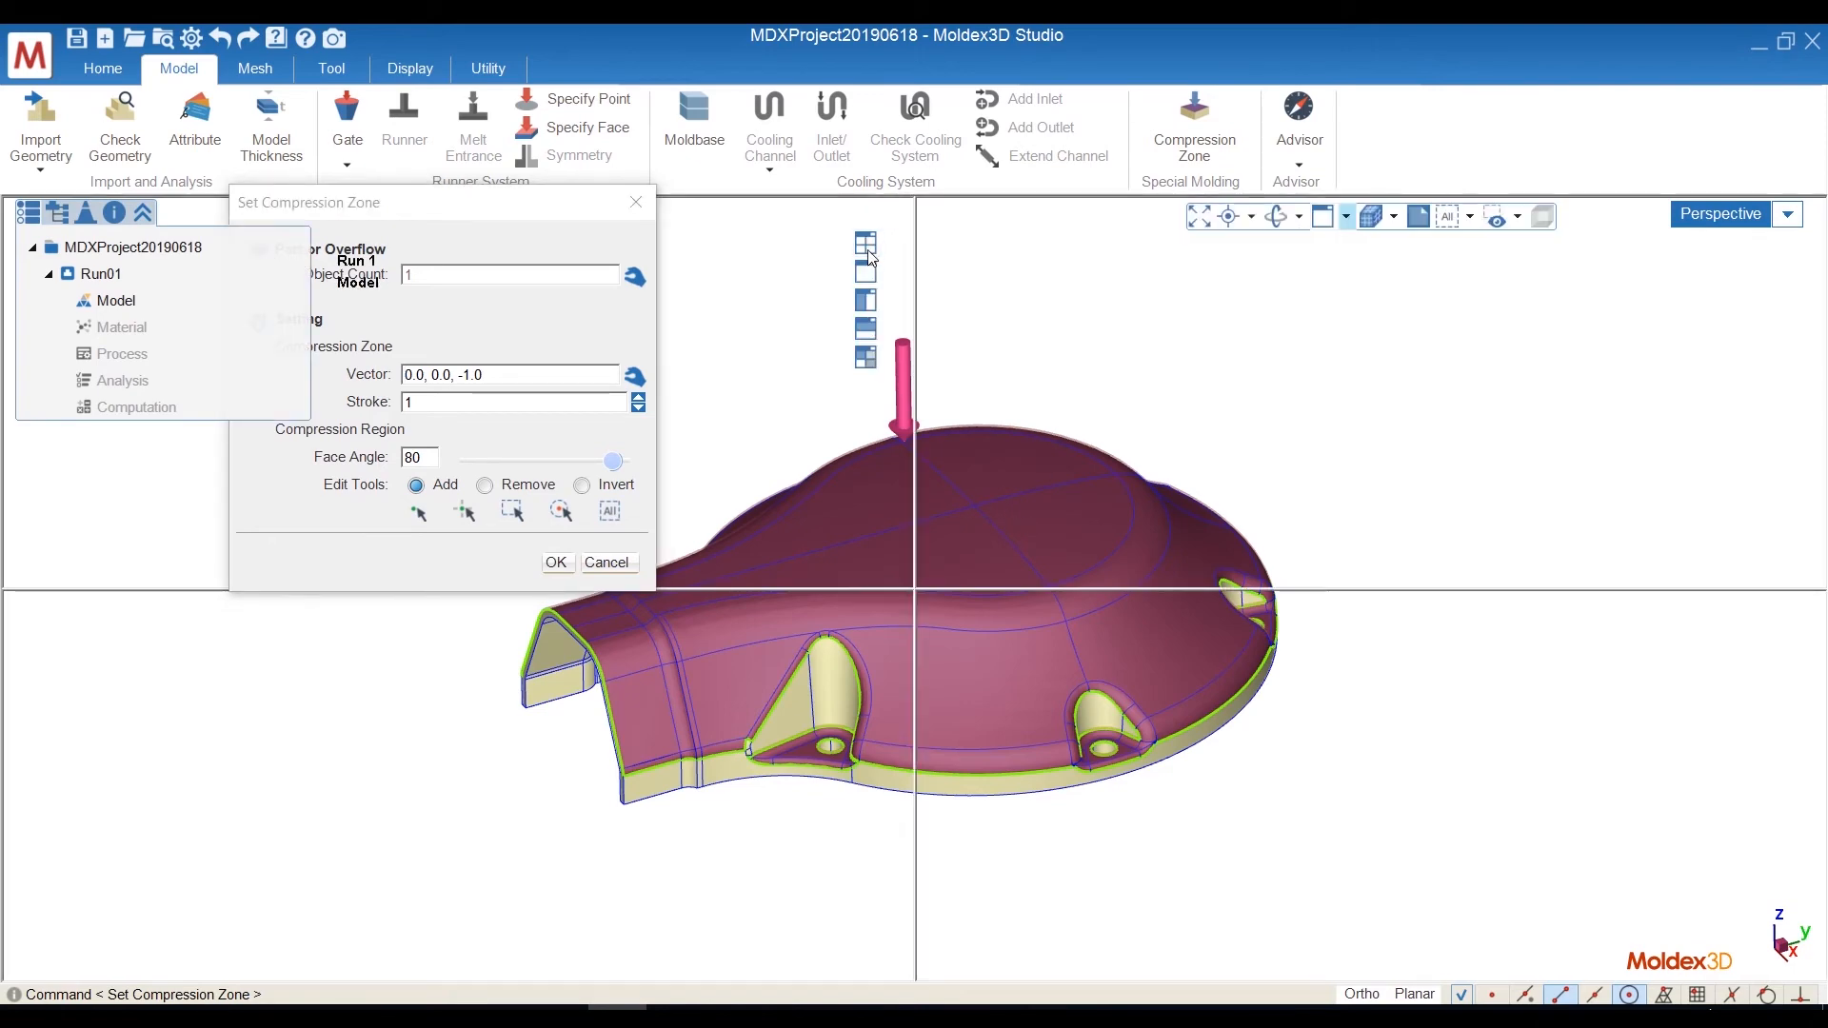
click(331, 69)
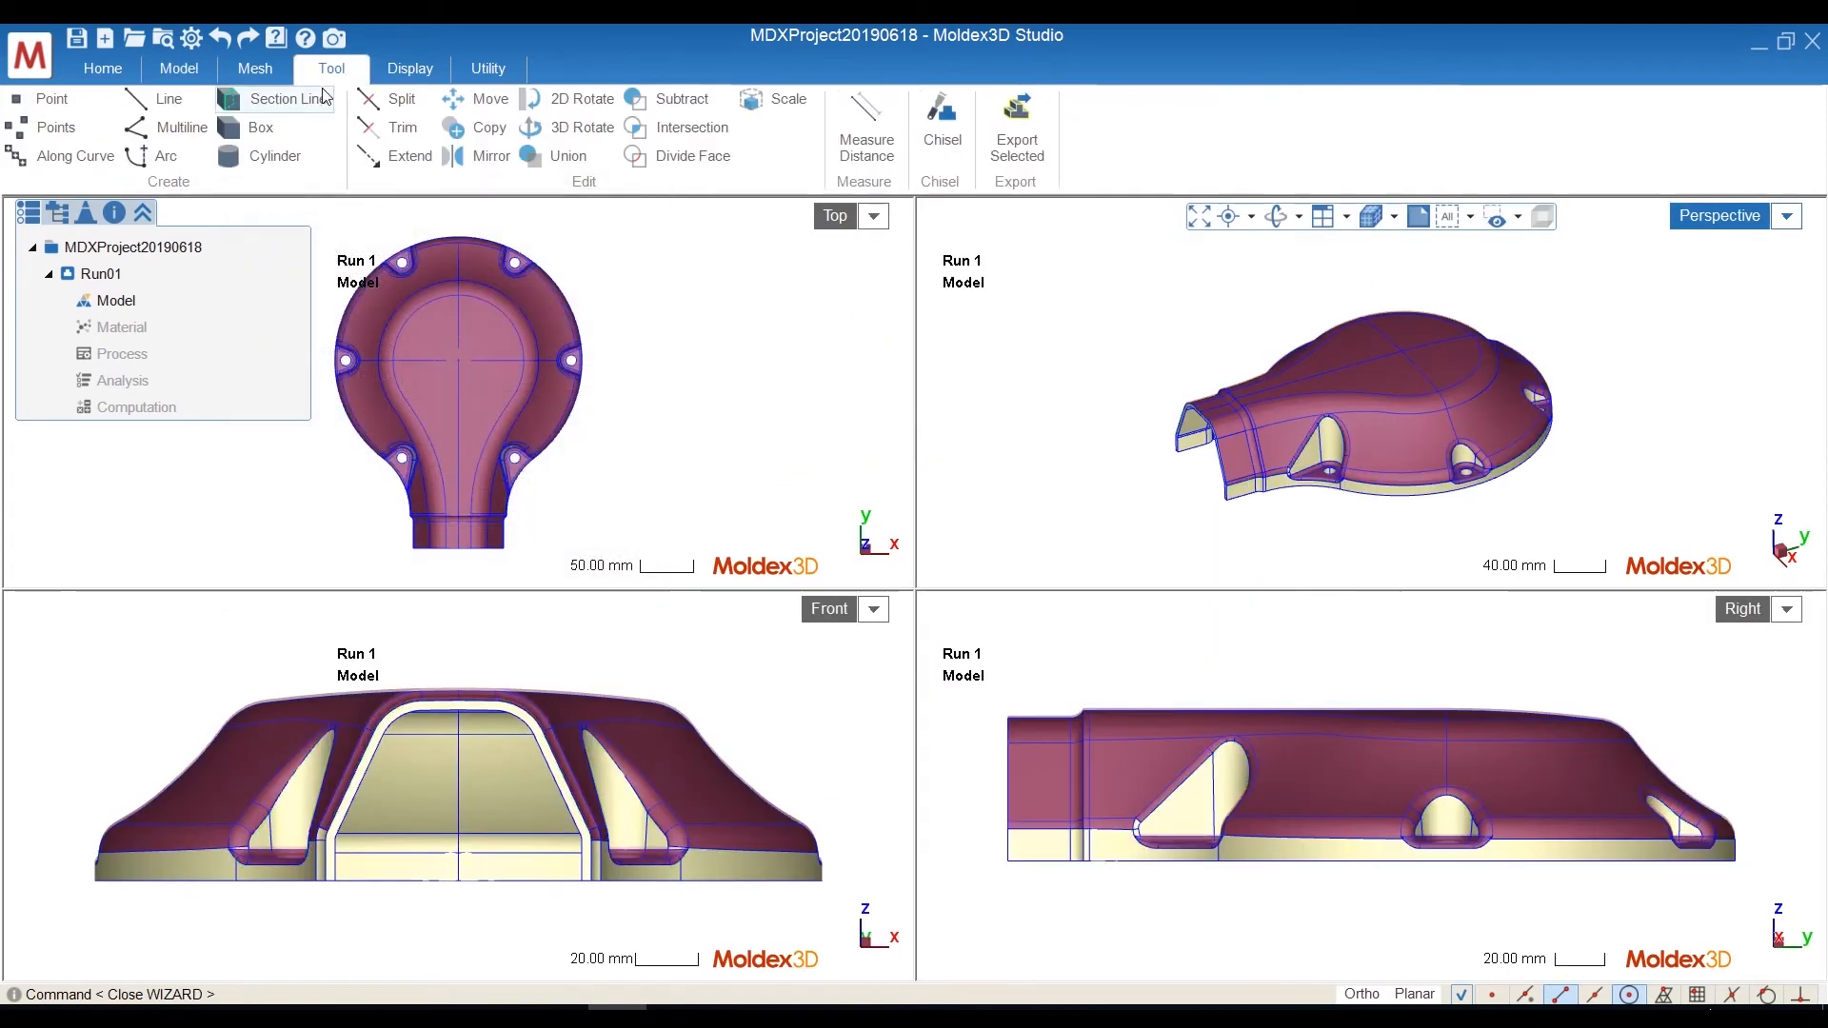
click(157, 99)
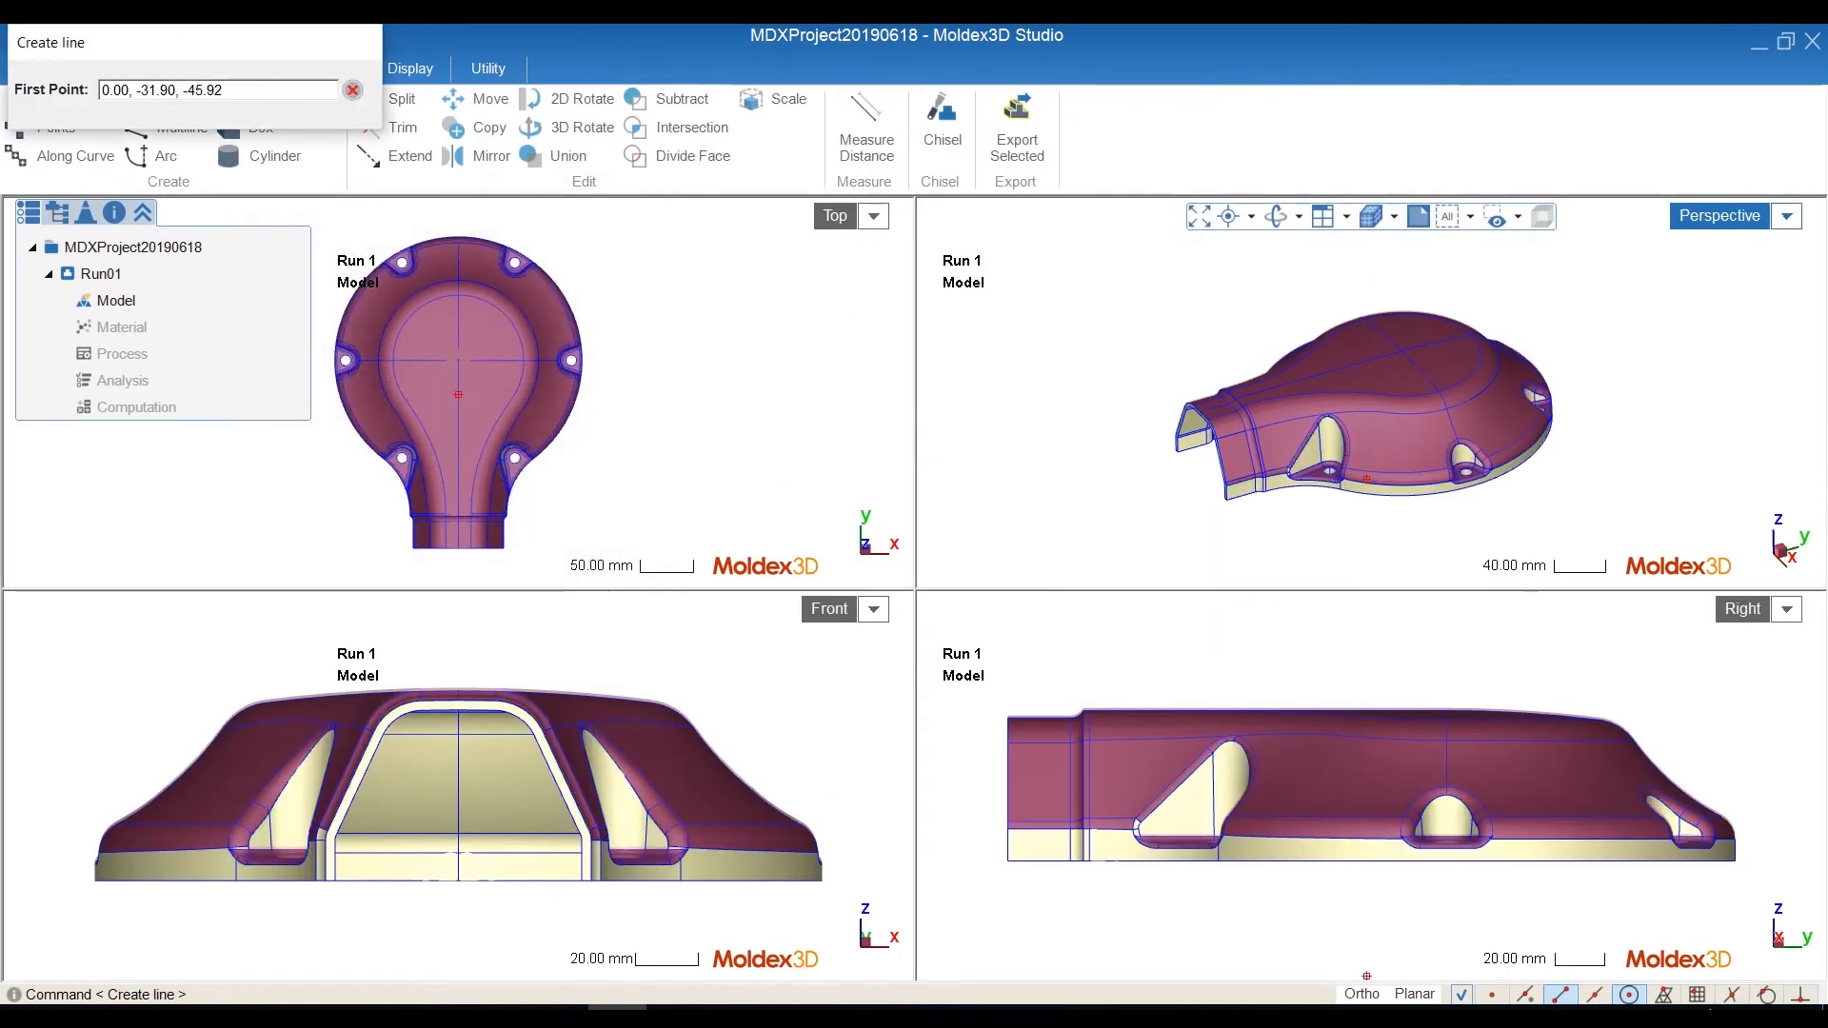
middle_drag(1402, 758, 1342, 863)
click(1383, 757)
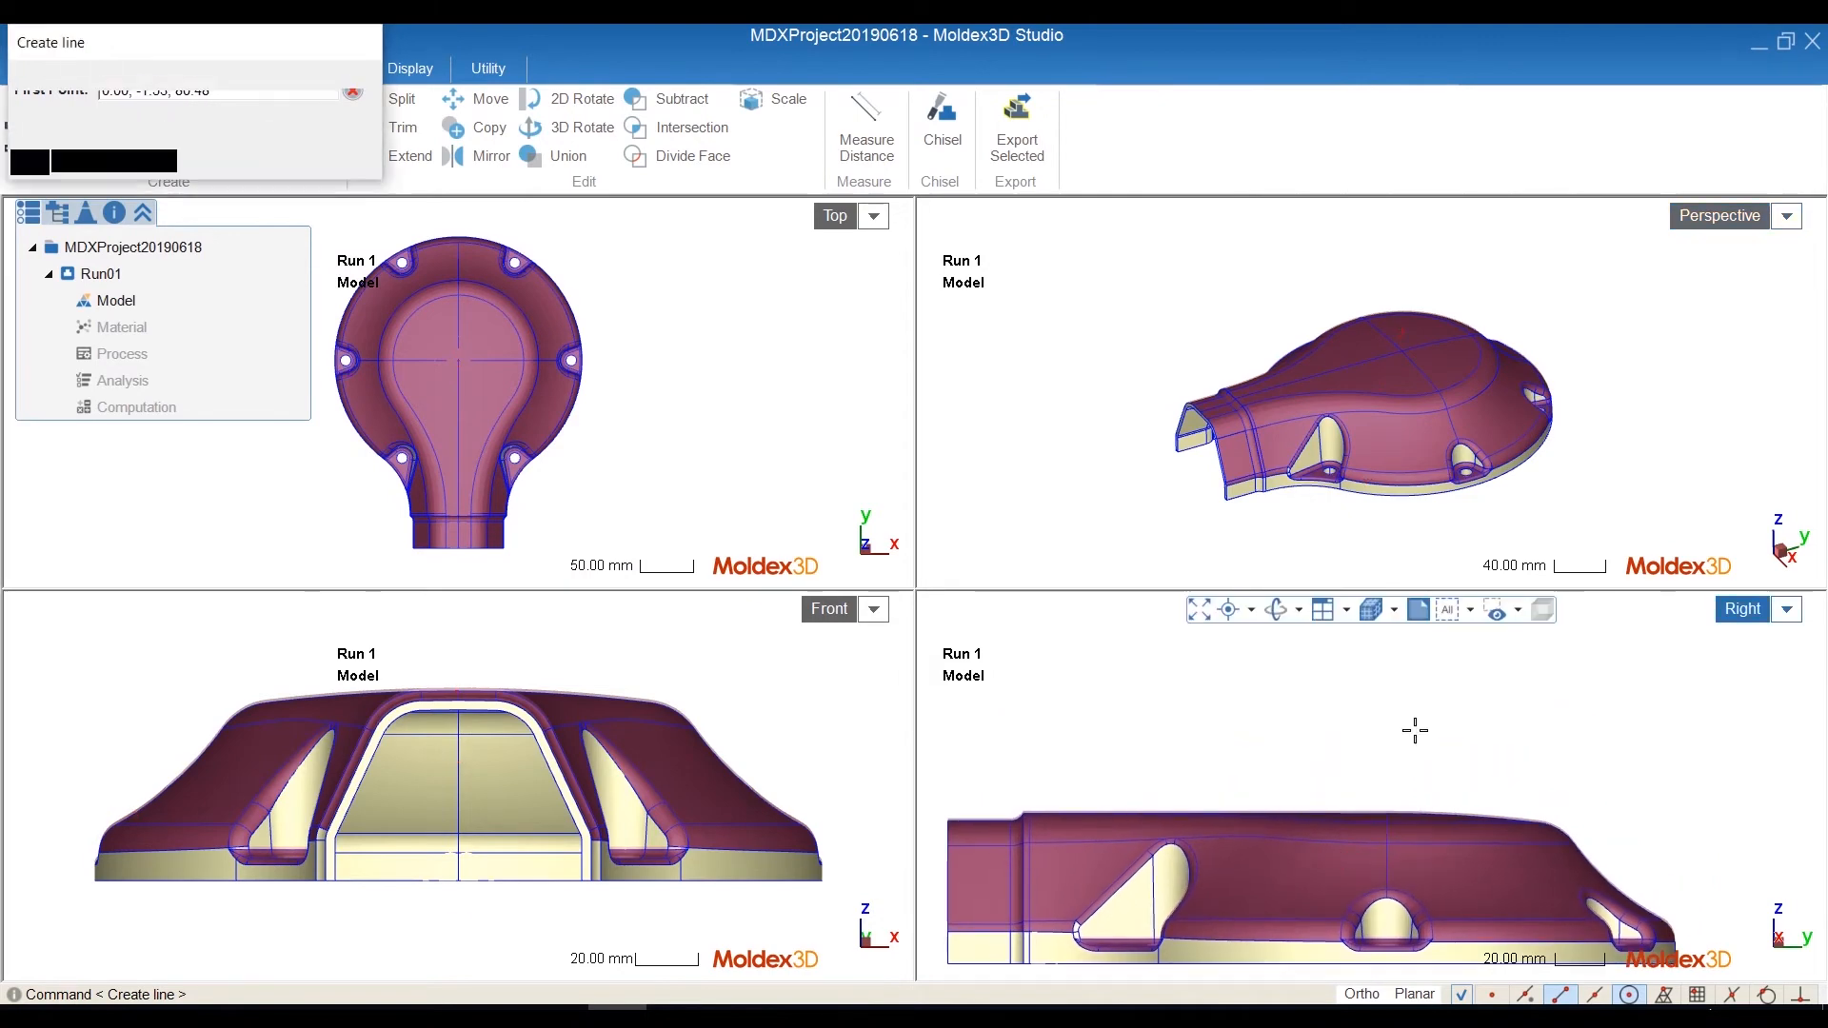
click(1484, 644)
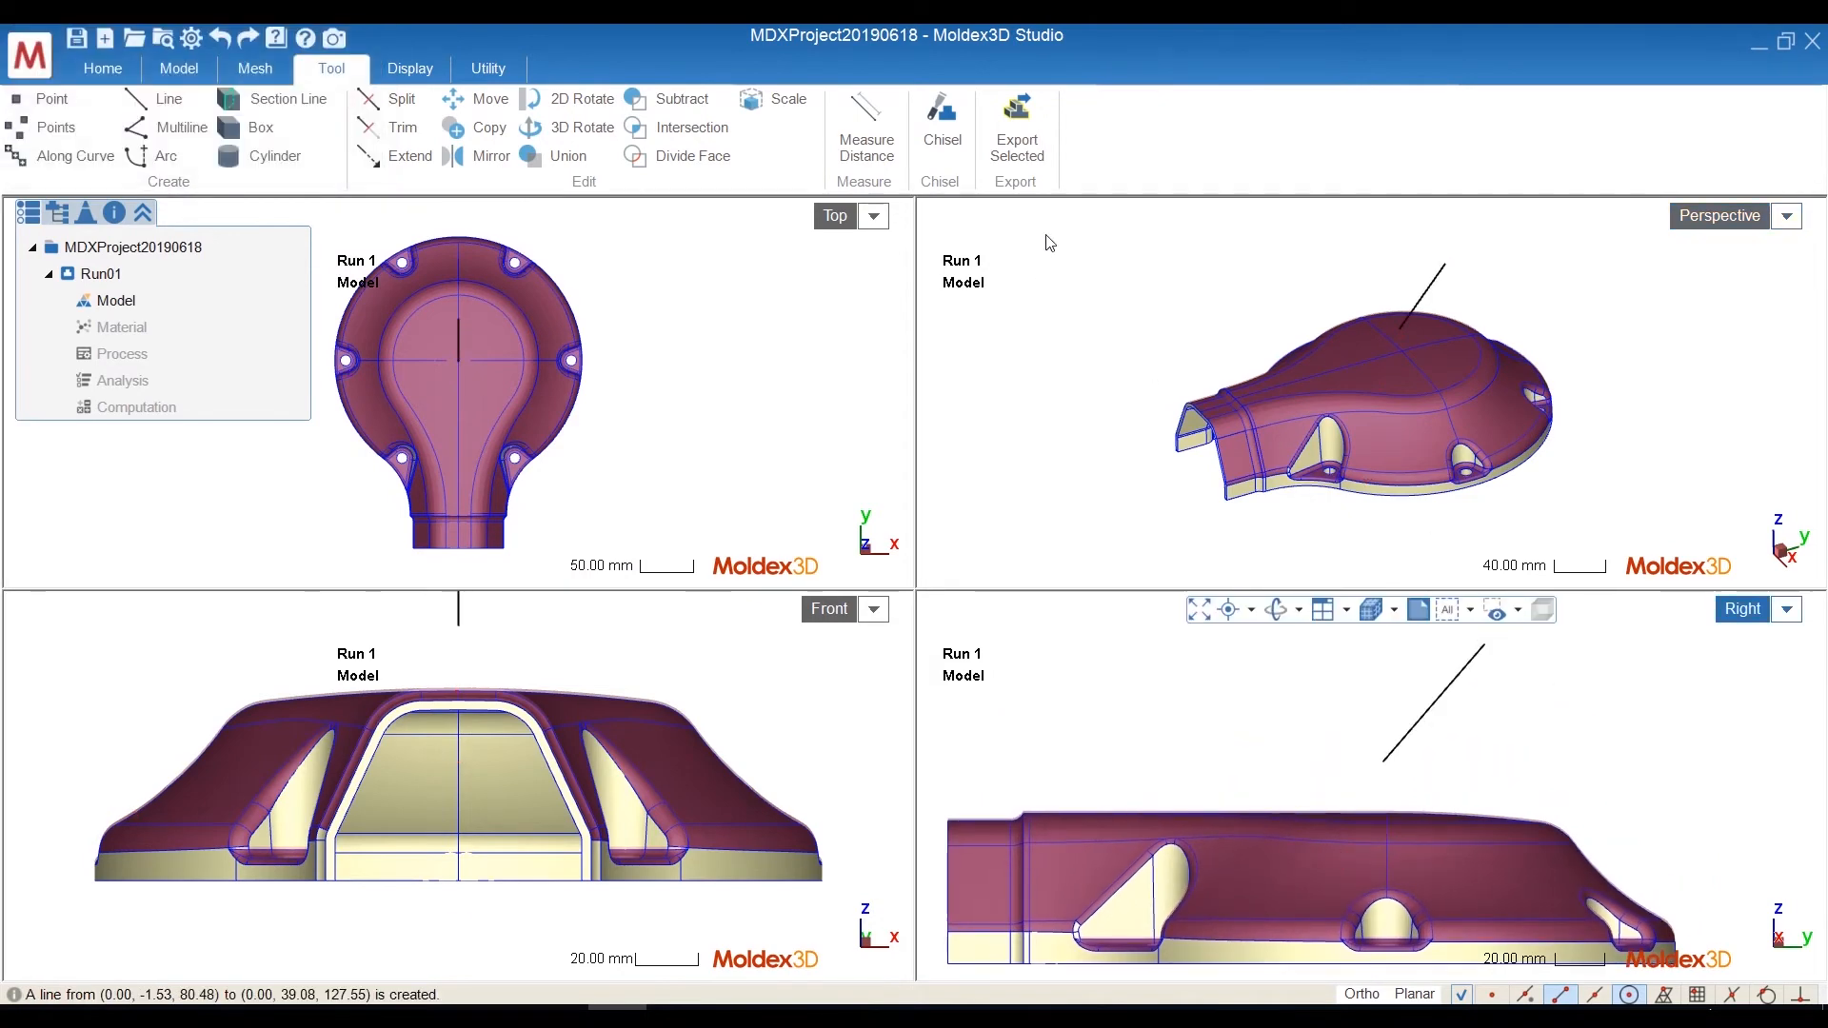
click(1709, 217)
mouse_move(1156, 405)
middle_down()
mouse_move(1114, 355)
mouse_move(1137, 400)
middle_up()
Start a compression zone on the cover and define its compression direction along the slanted line, from the upper end to the lower end.
click(179, 69)
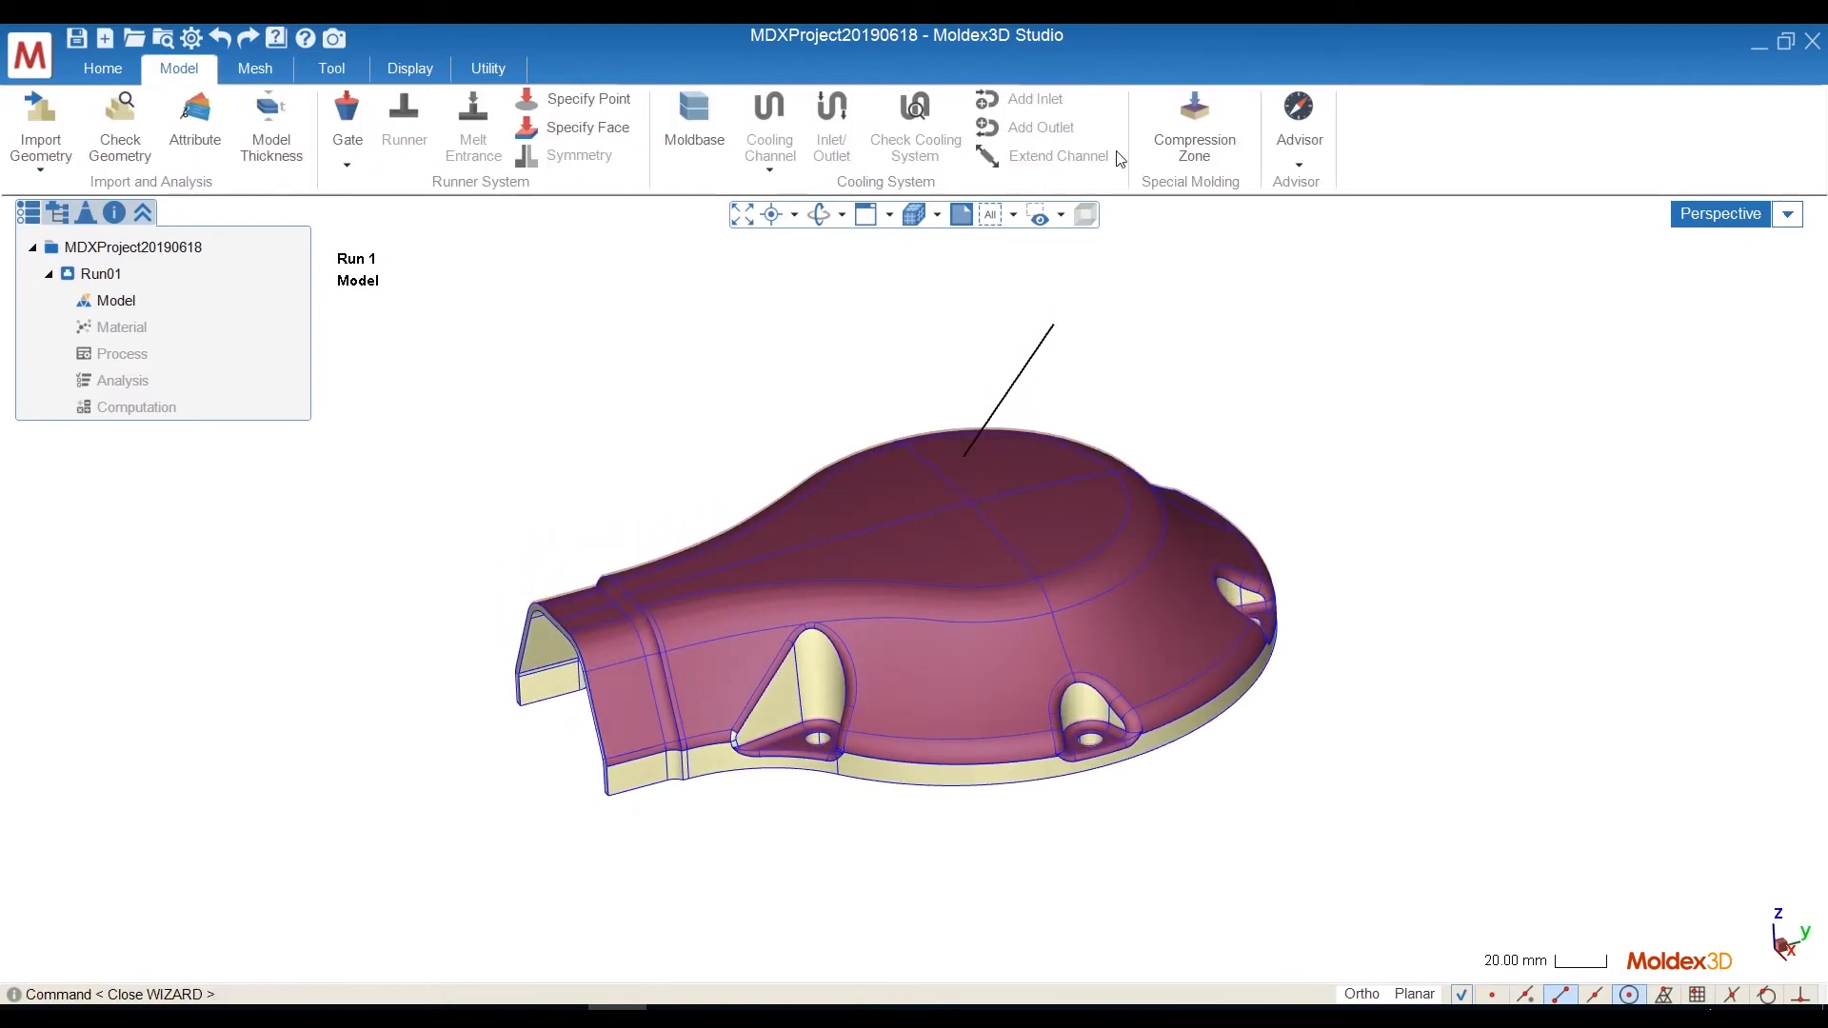
click(1195, 124)
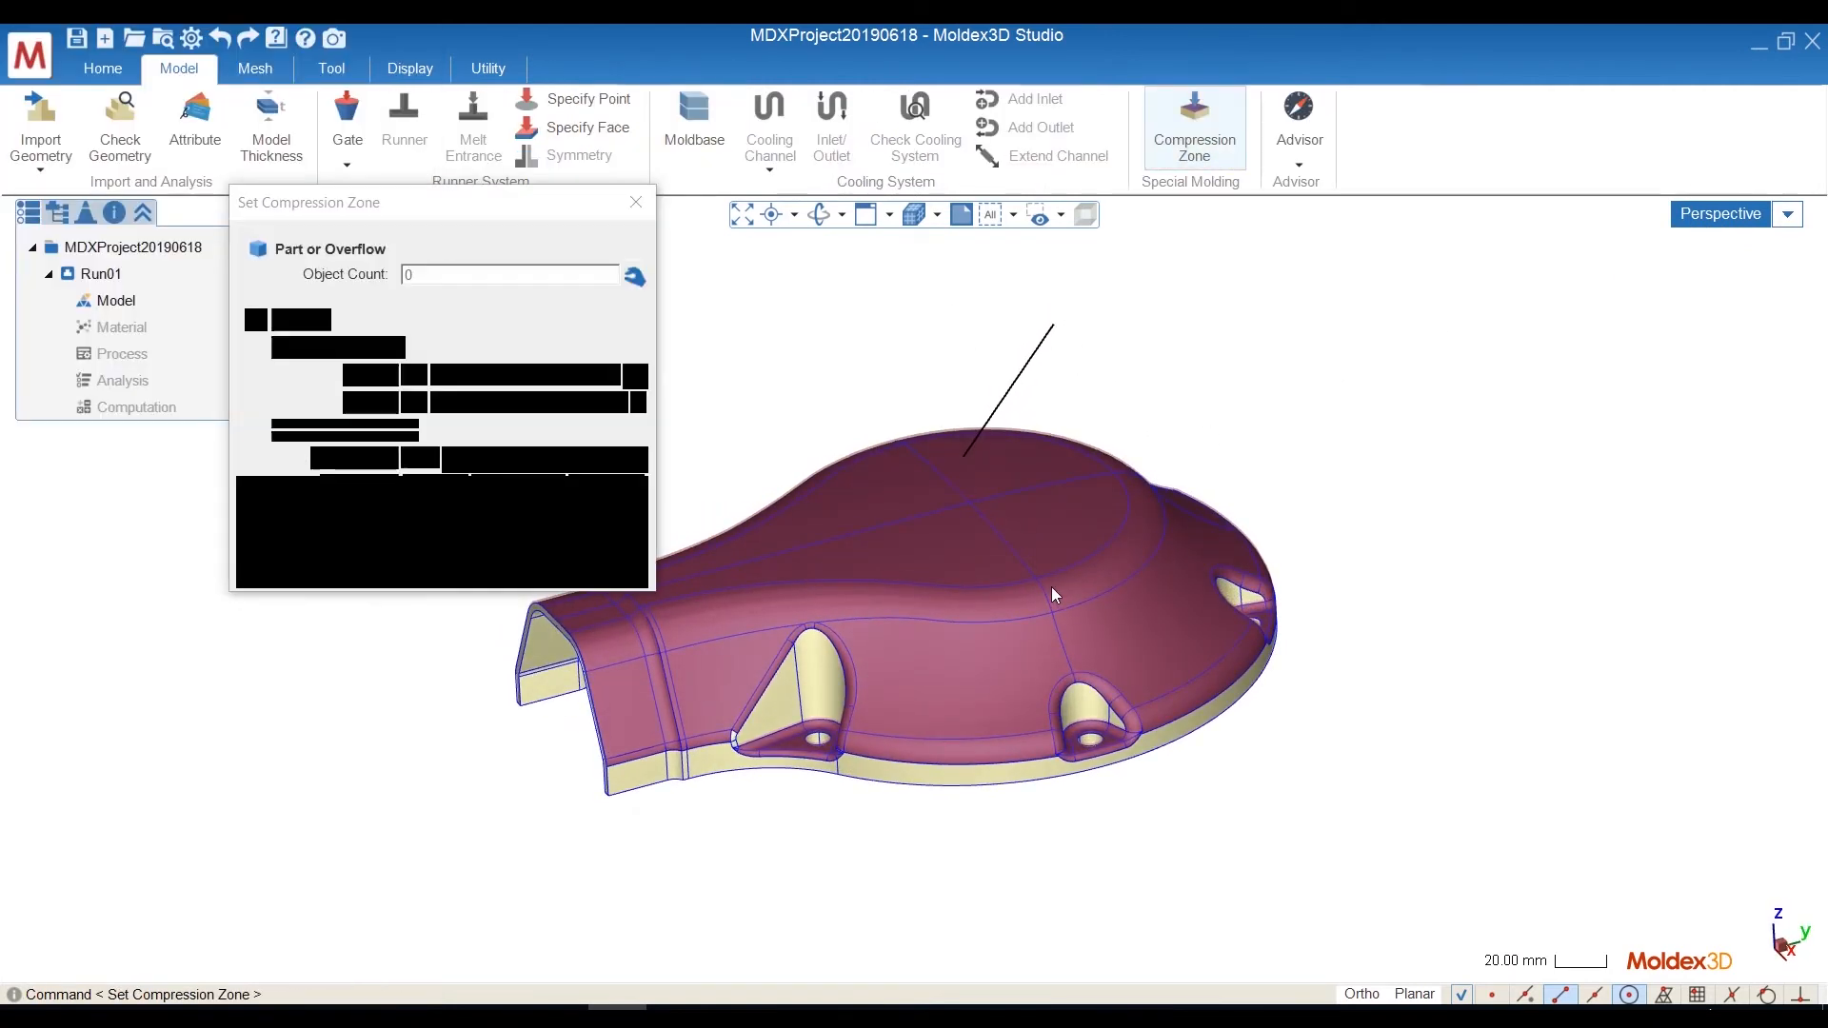
middle_drag(1082, 417, 1064, 354)
click(1050, 305)
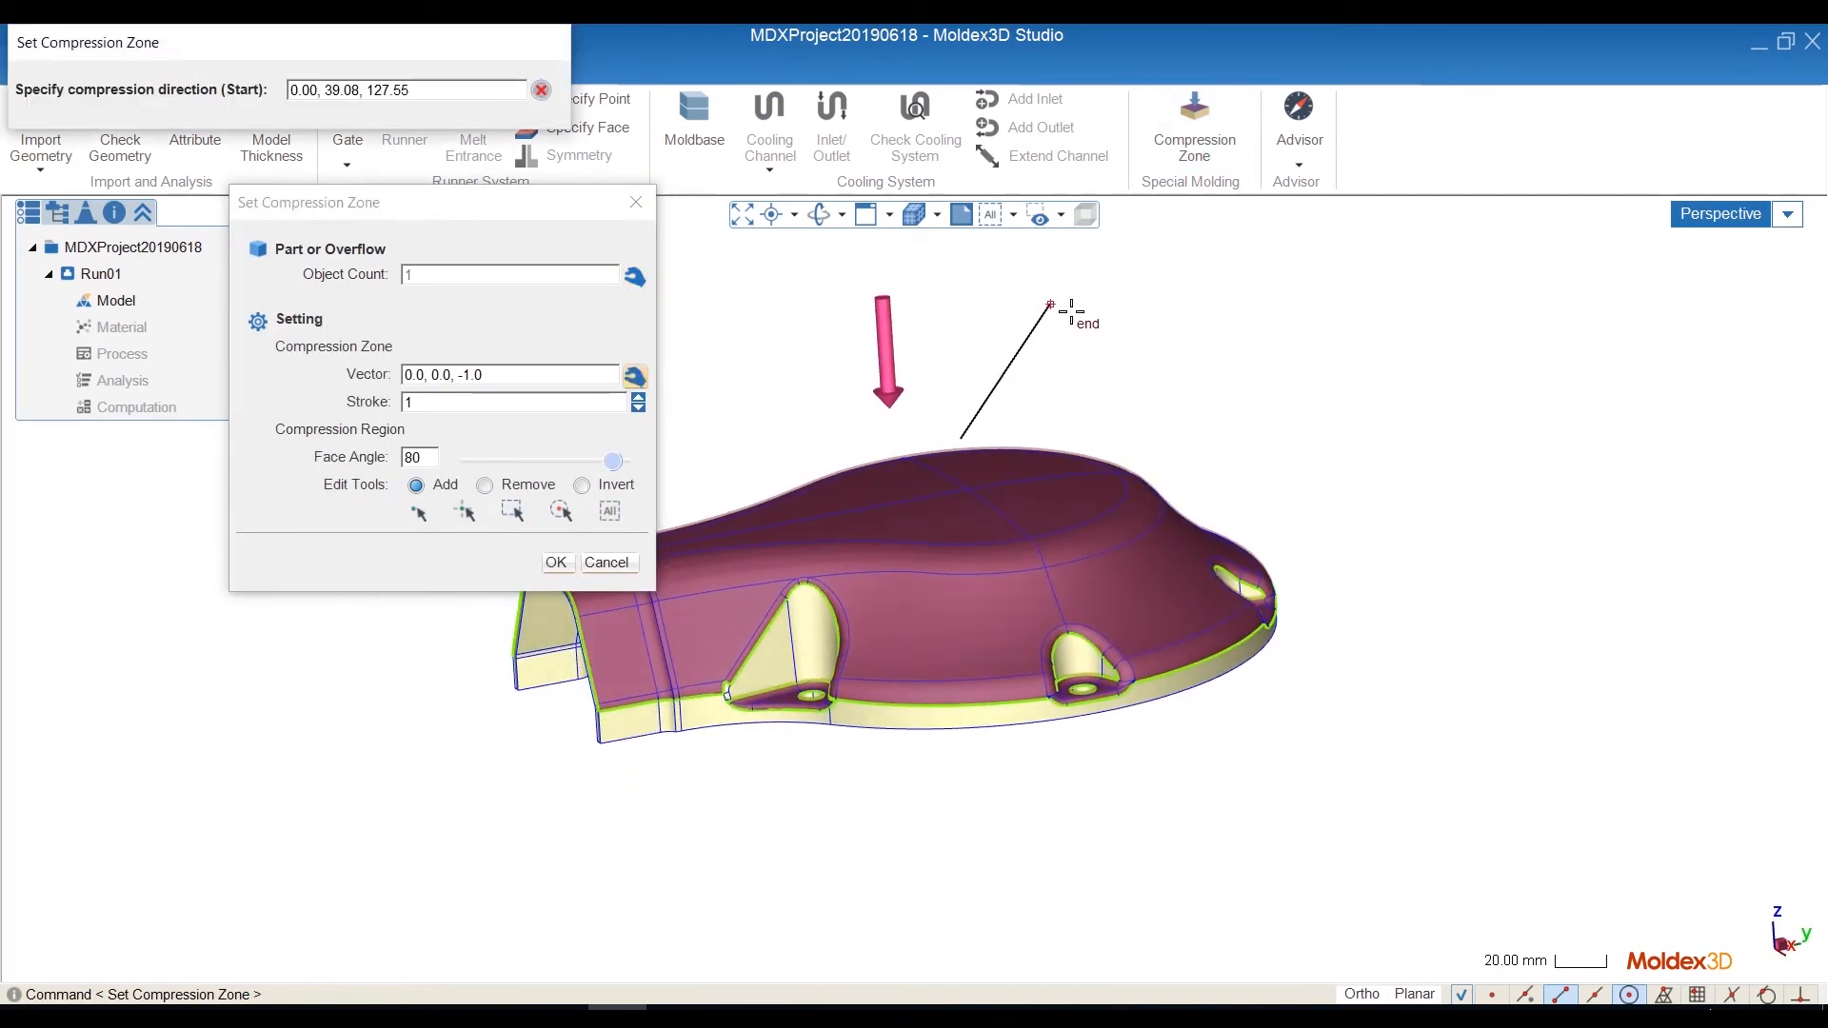
click(979, 433)
middle_drag(1149, 394, 1186, 427)
Set the compression vector to 0.0, 0.0, -1.0 and the compression stroke to 30.
click(555, 373)
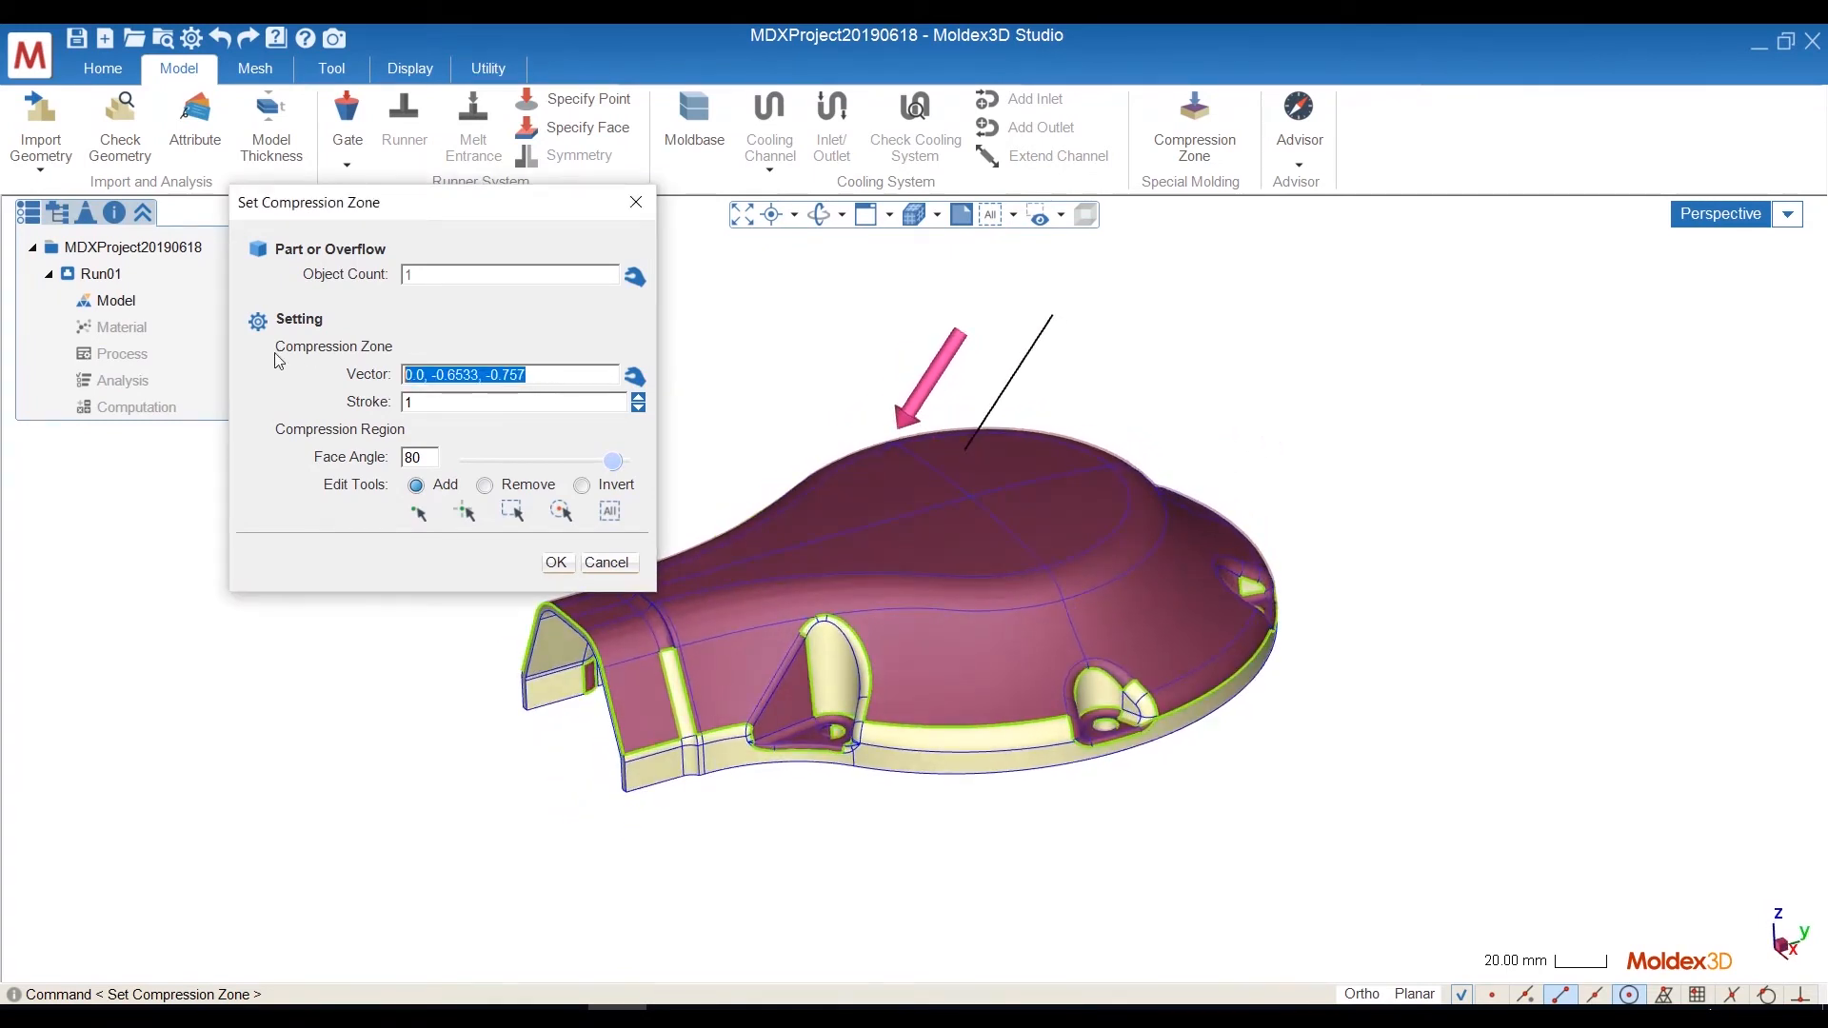
text(0)
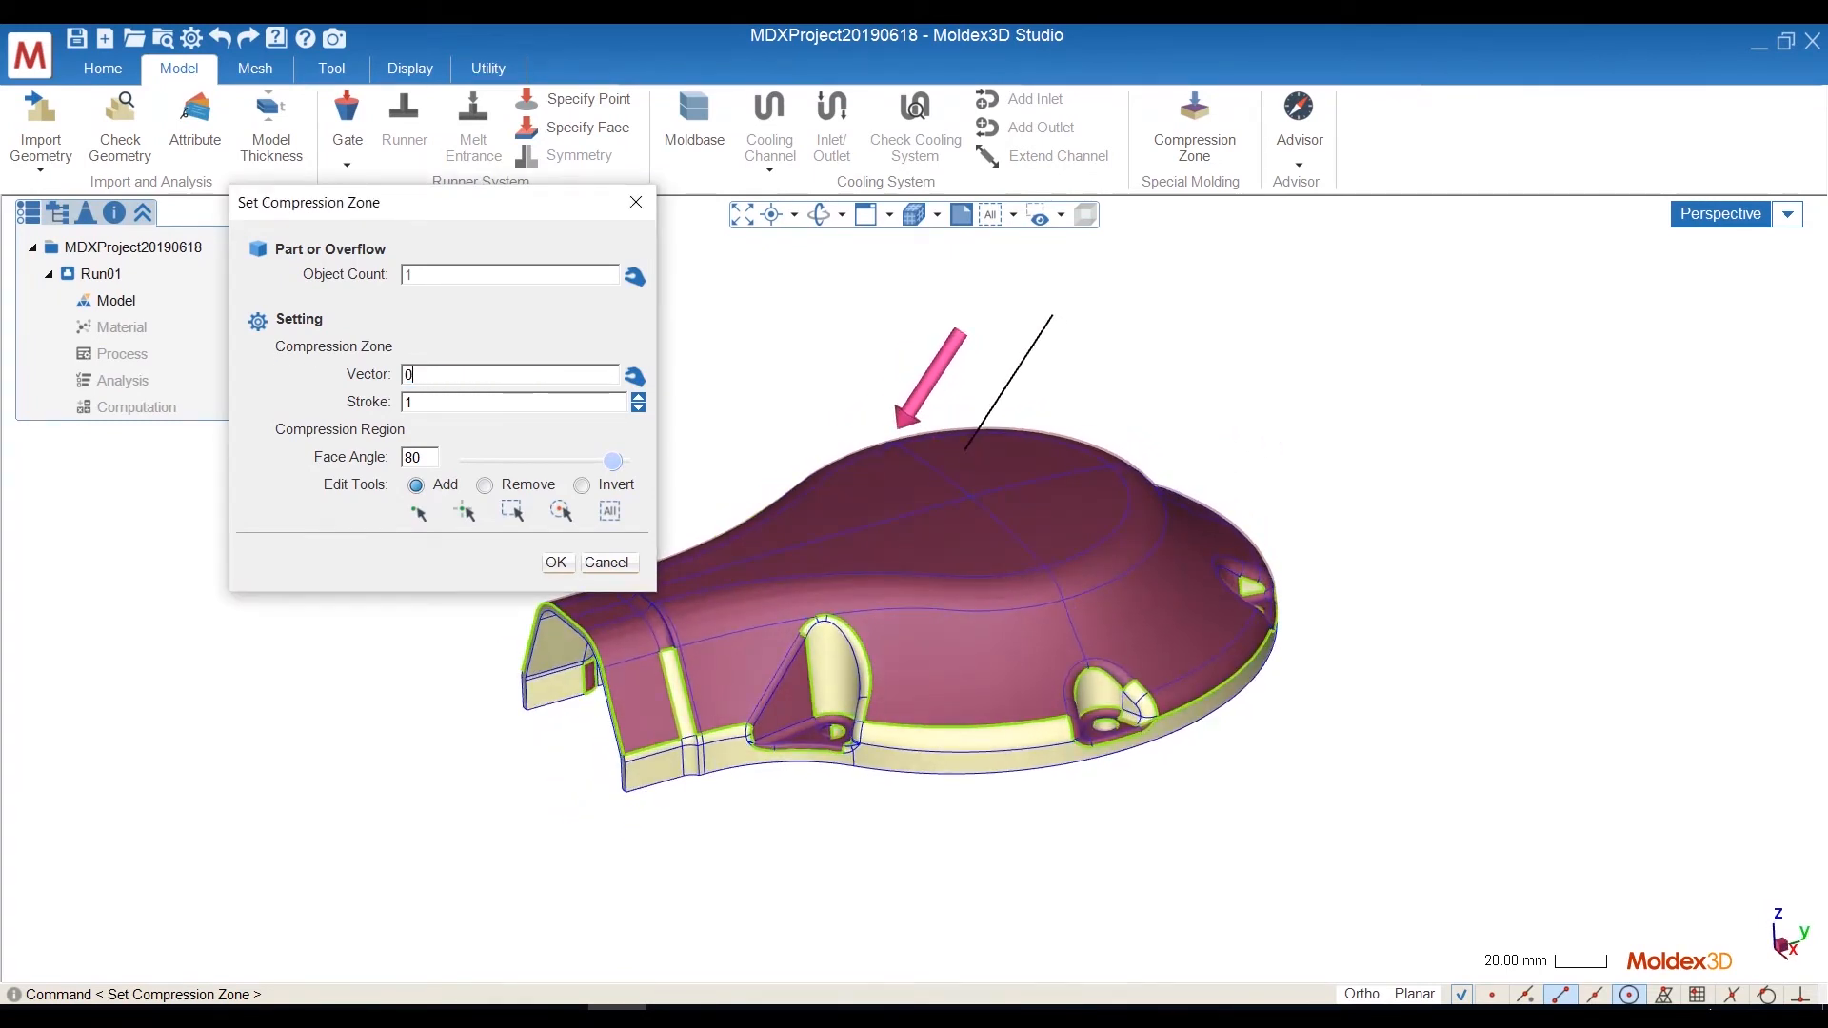
text(, 0.0, -1)
key(Return)
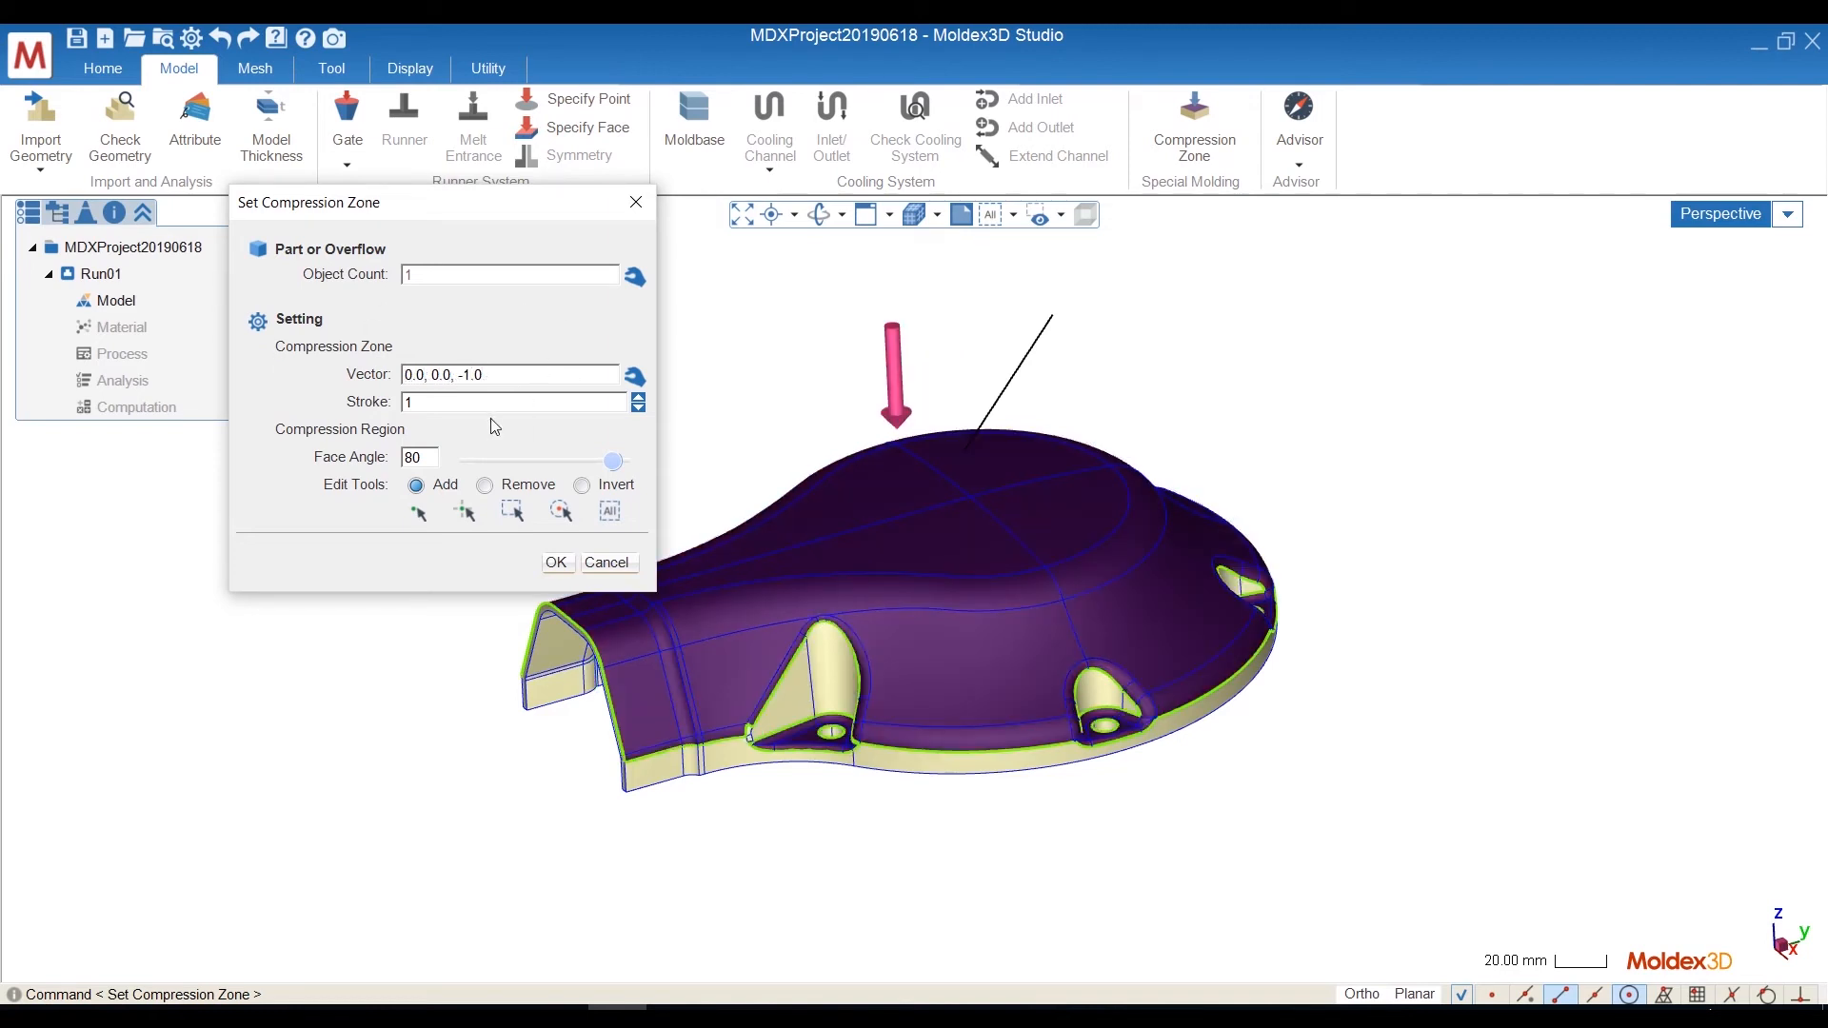
click(429, 401)
text(30)
key(Return)
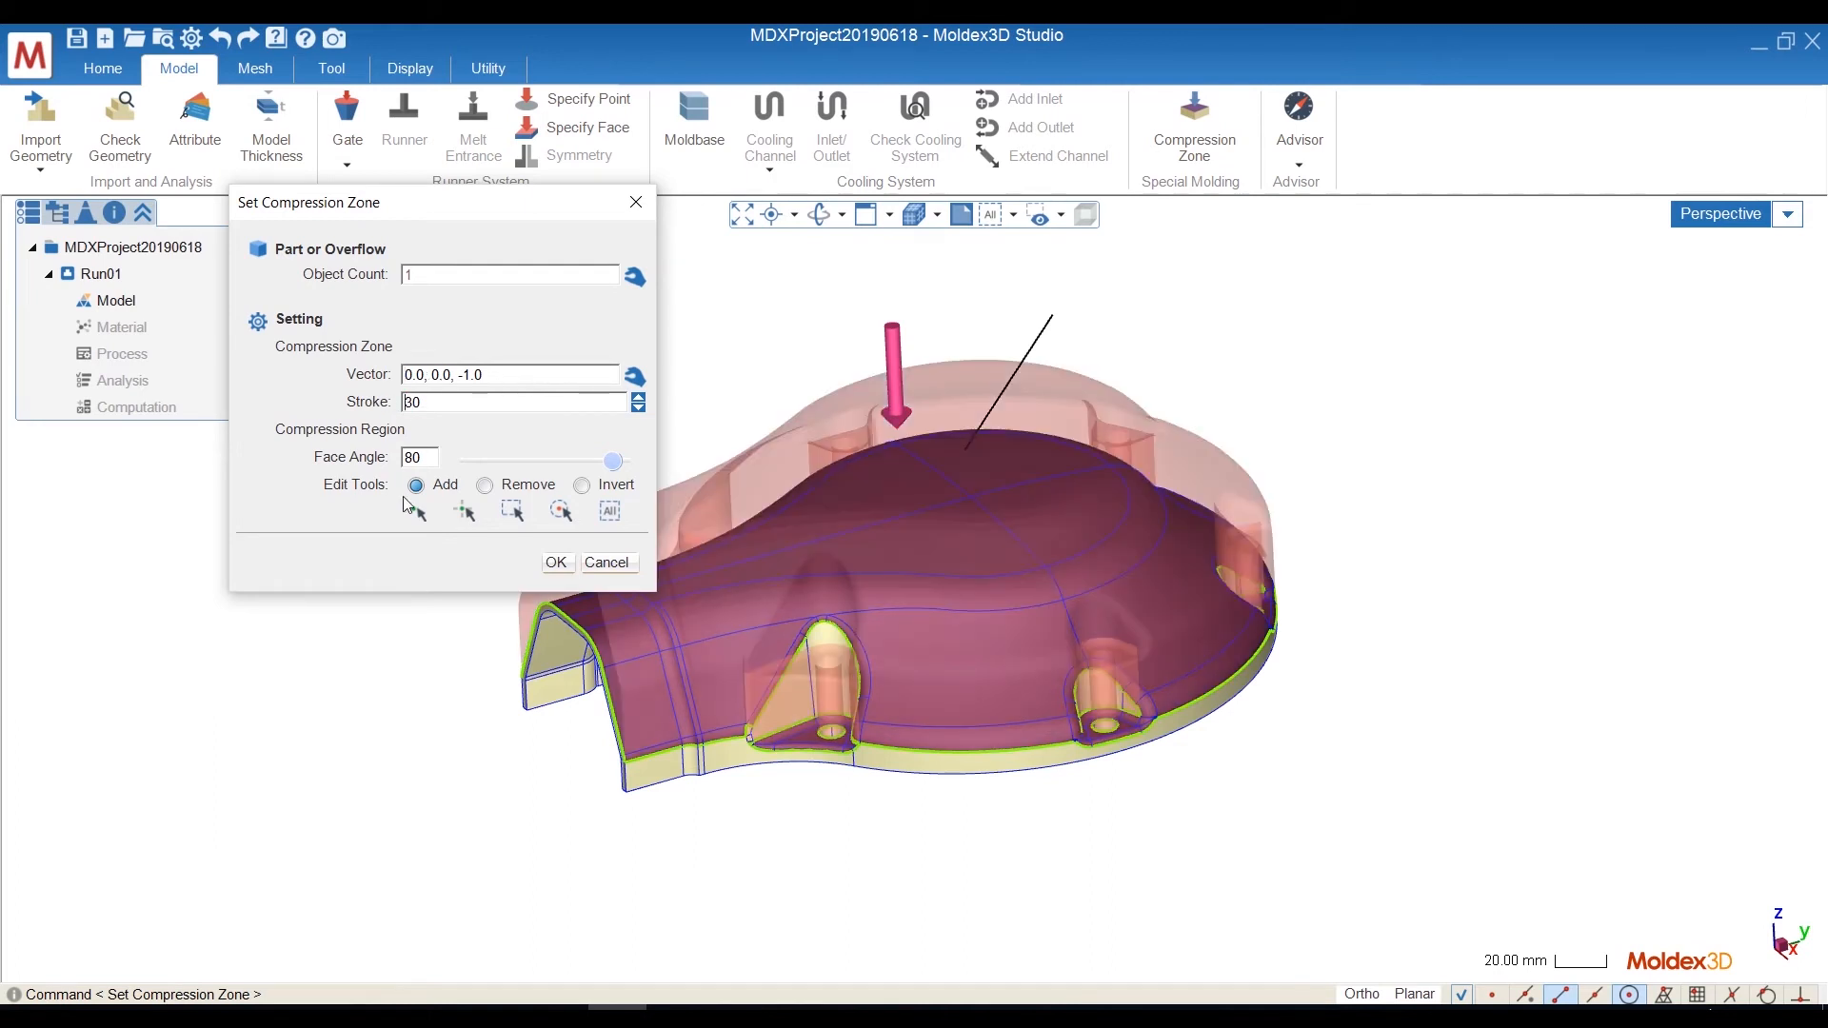
Try a face angle of 67 for the compression region, set it to 70, and examine the selected faces around the side boss.
click(421, 461)
mouse_move(612, 472)
mouse_down()
mouse_move(559, 474)
mouse_move(588, 474)
mouse_up()
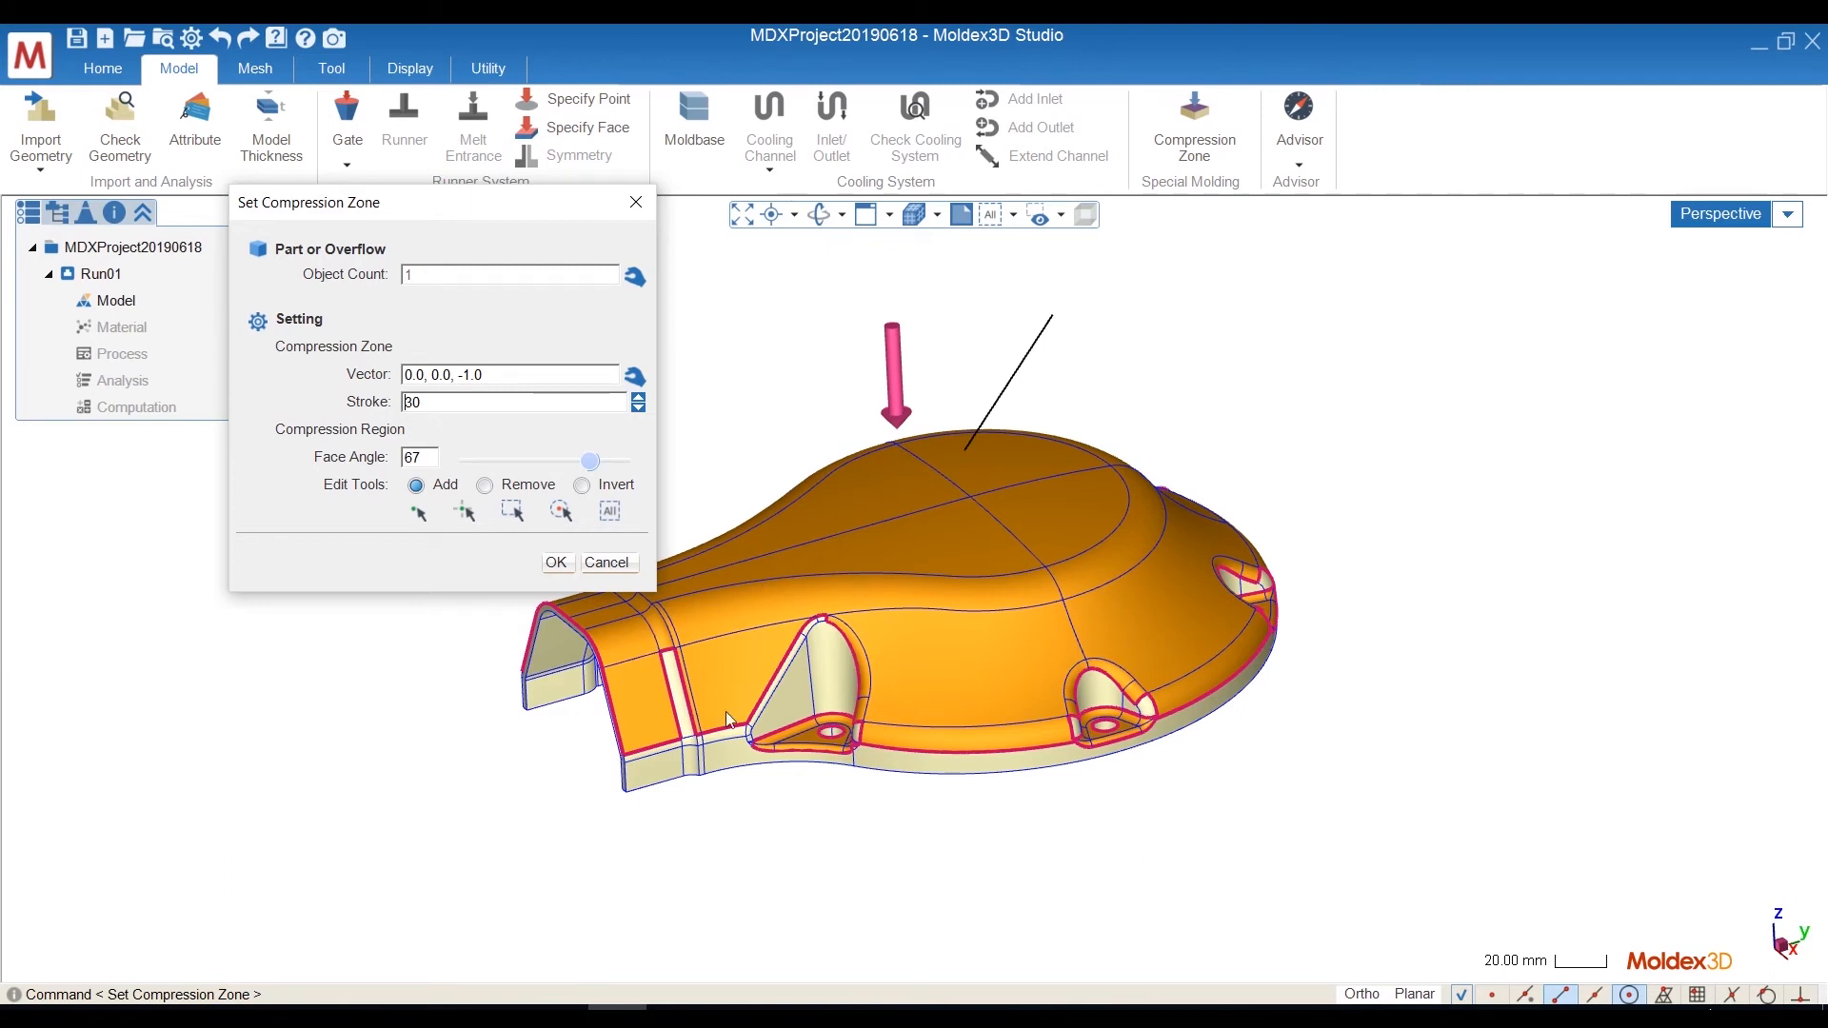
drag(427, 458, 365, 462)
text(70)
key(Return)
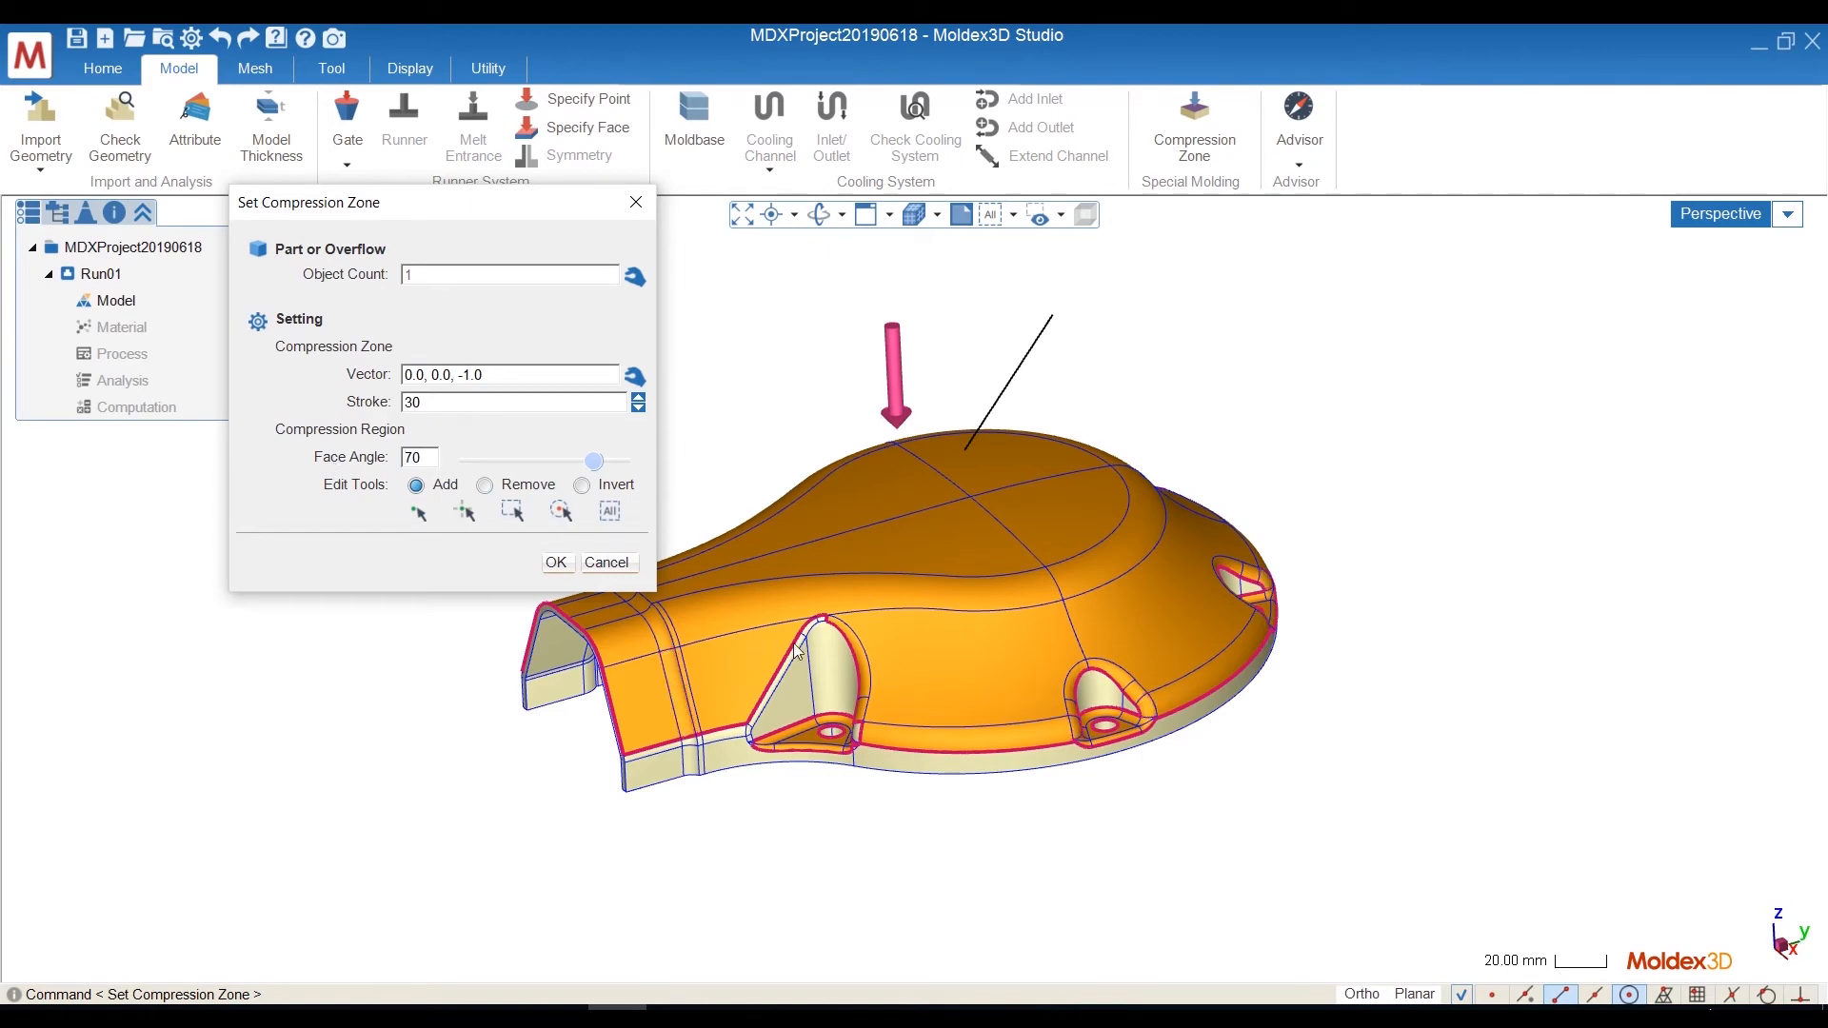
scroll(853, 642, up, 4)
middle_drag(842, 661, 943, 614)
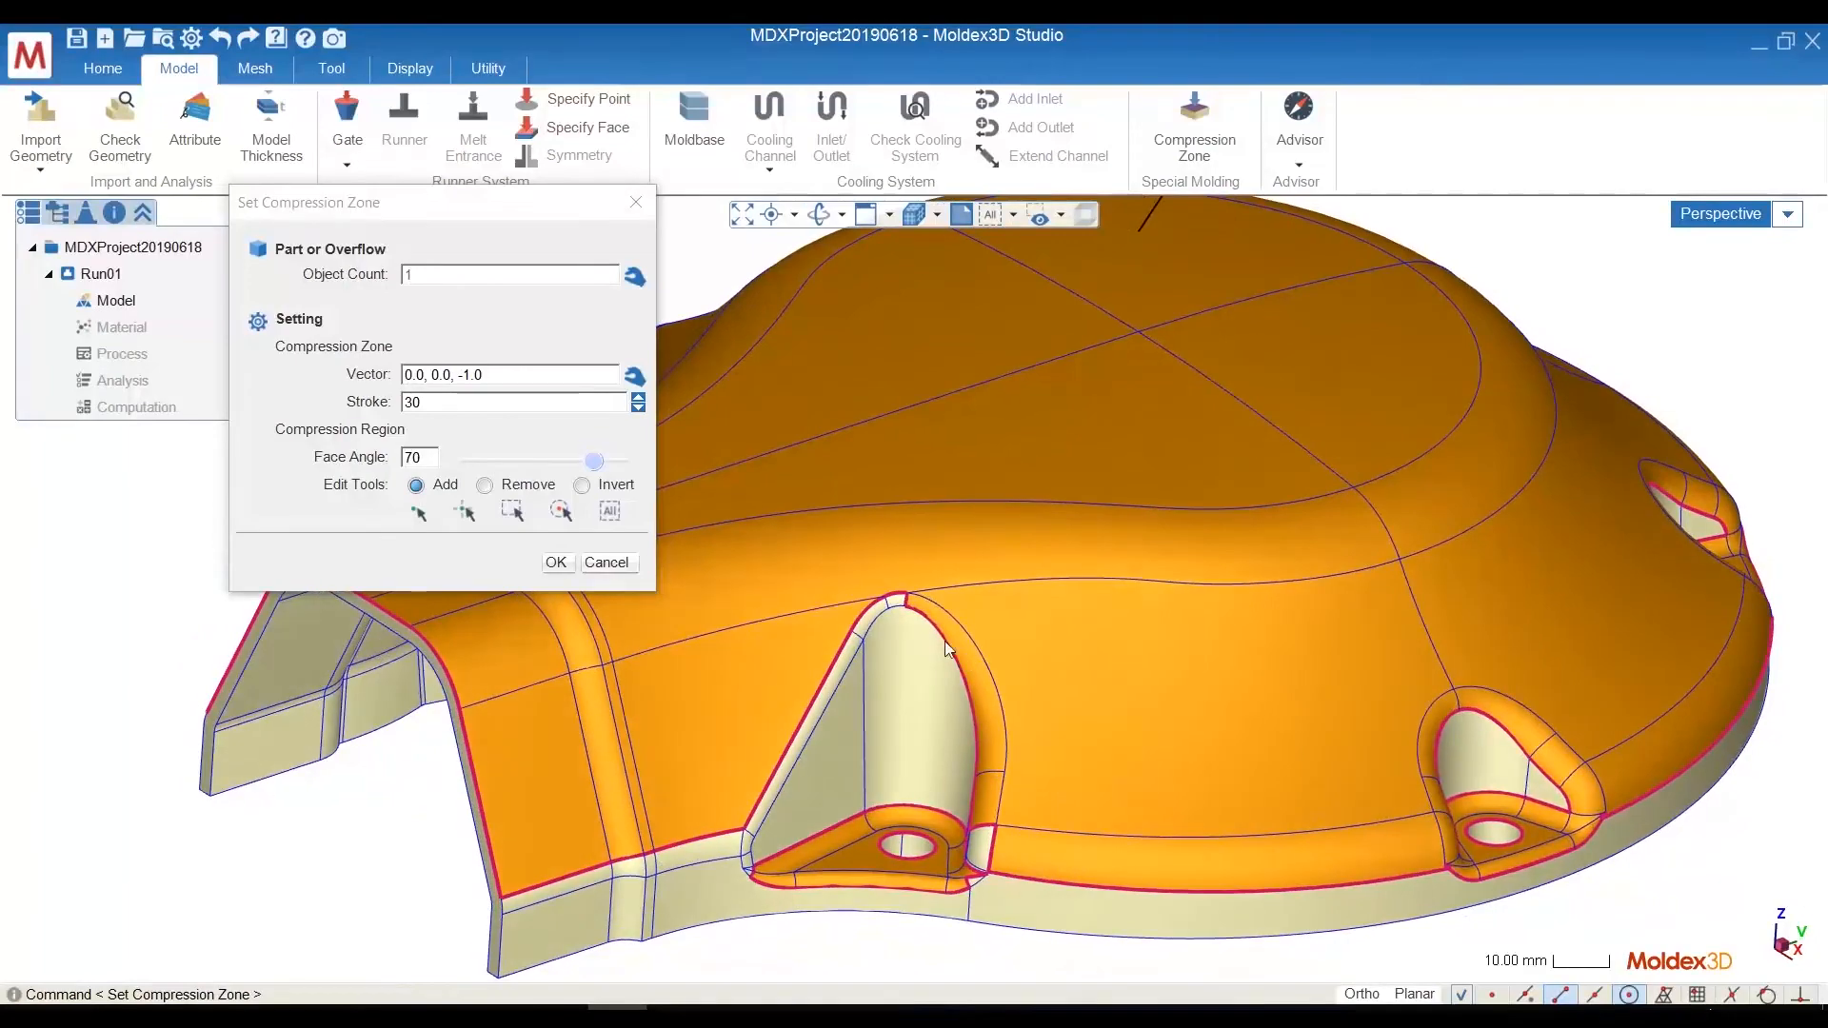
Remove the curved rim fillet face along the side boss recess from the compression region by picking it individually.
middle_drag(992, 794, 1066, 562)
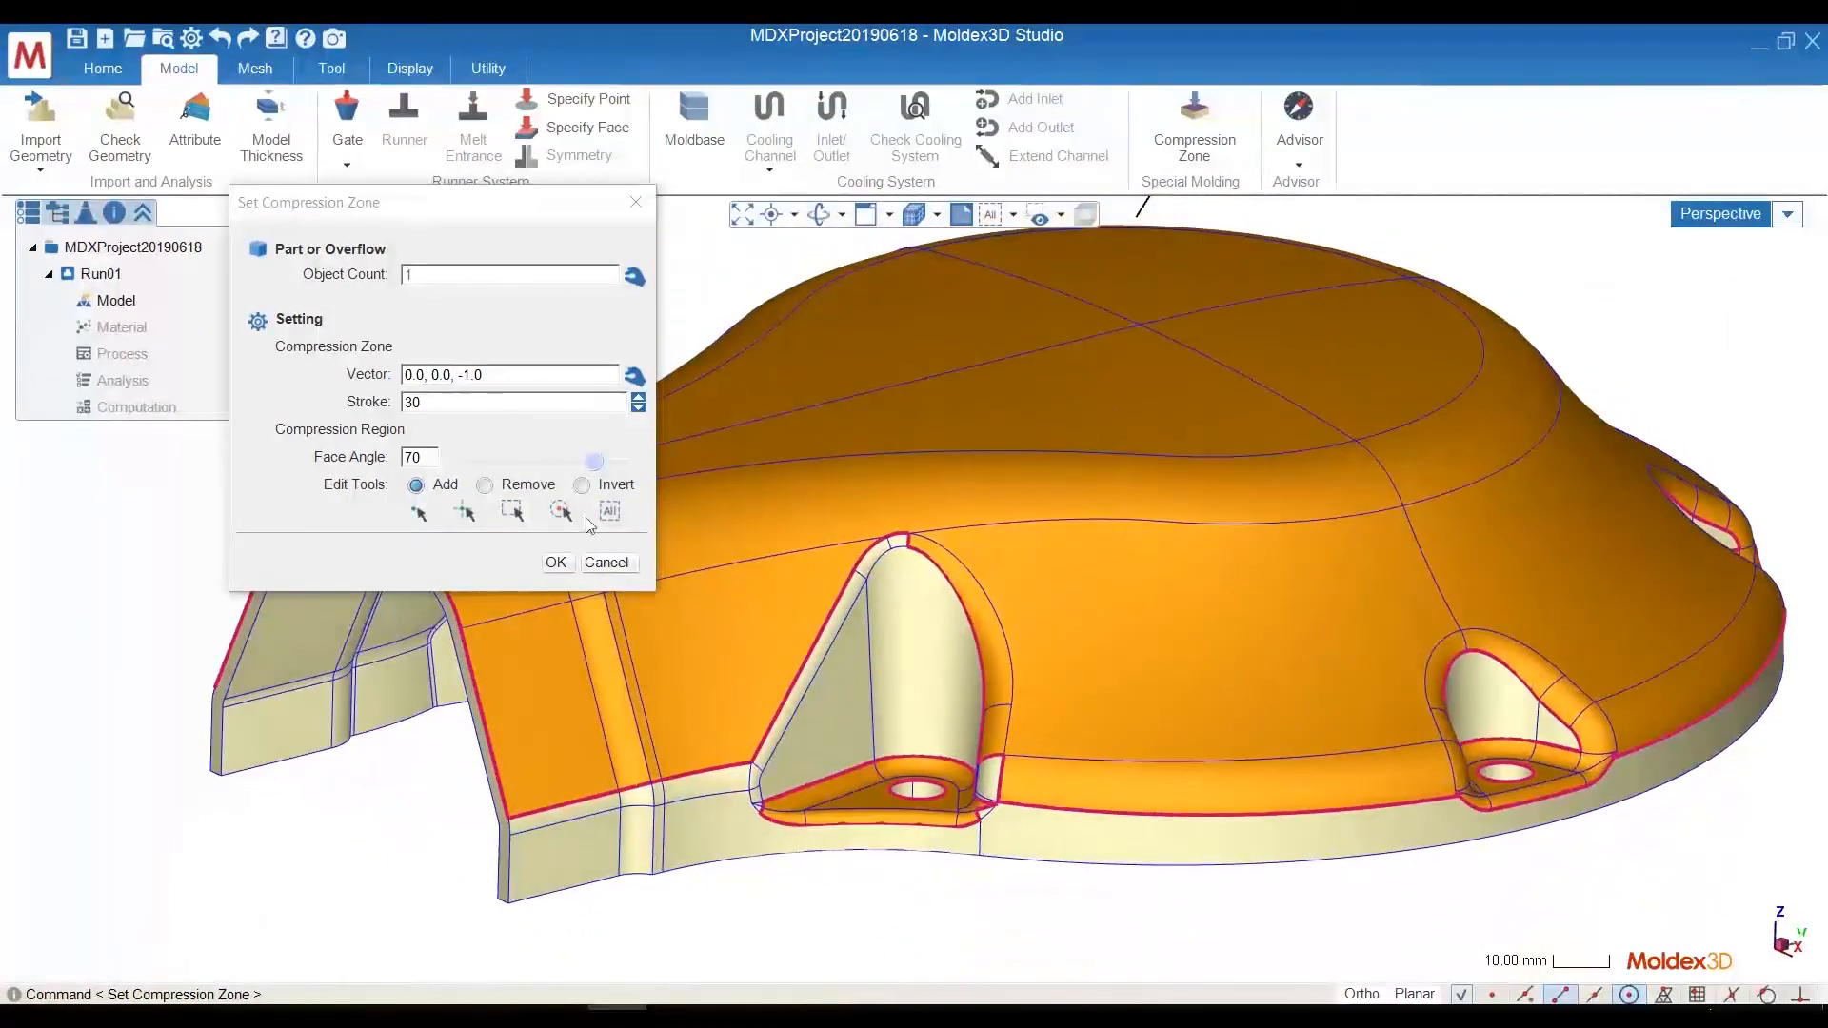
click(485, 486)
click(417, 515)
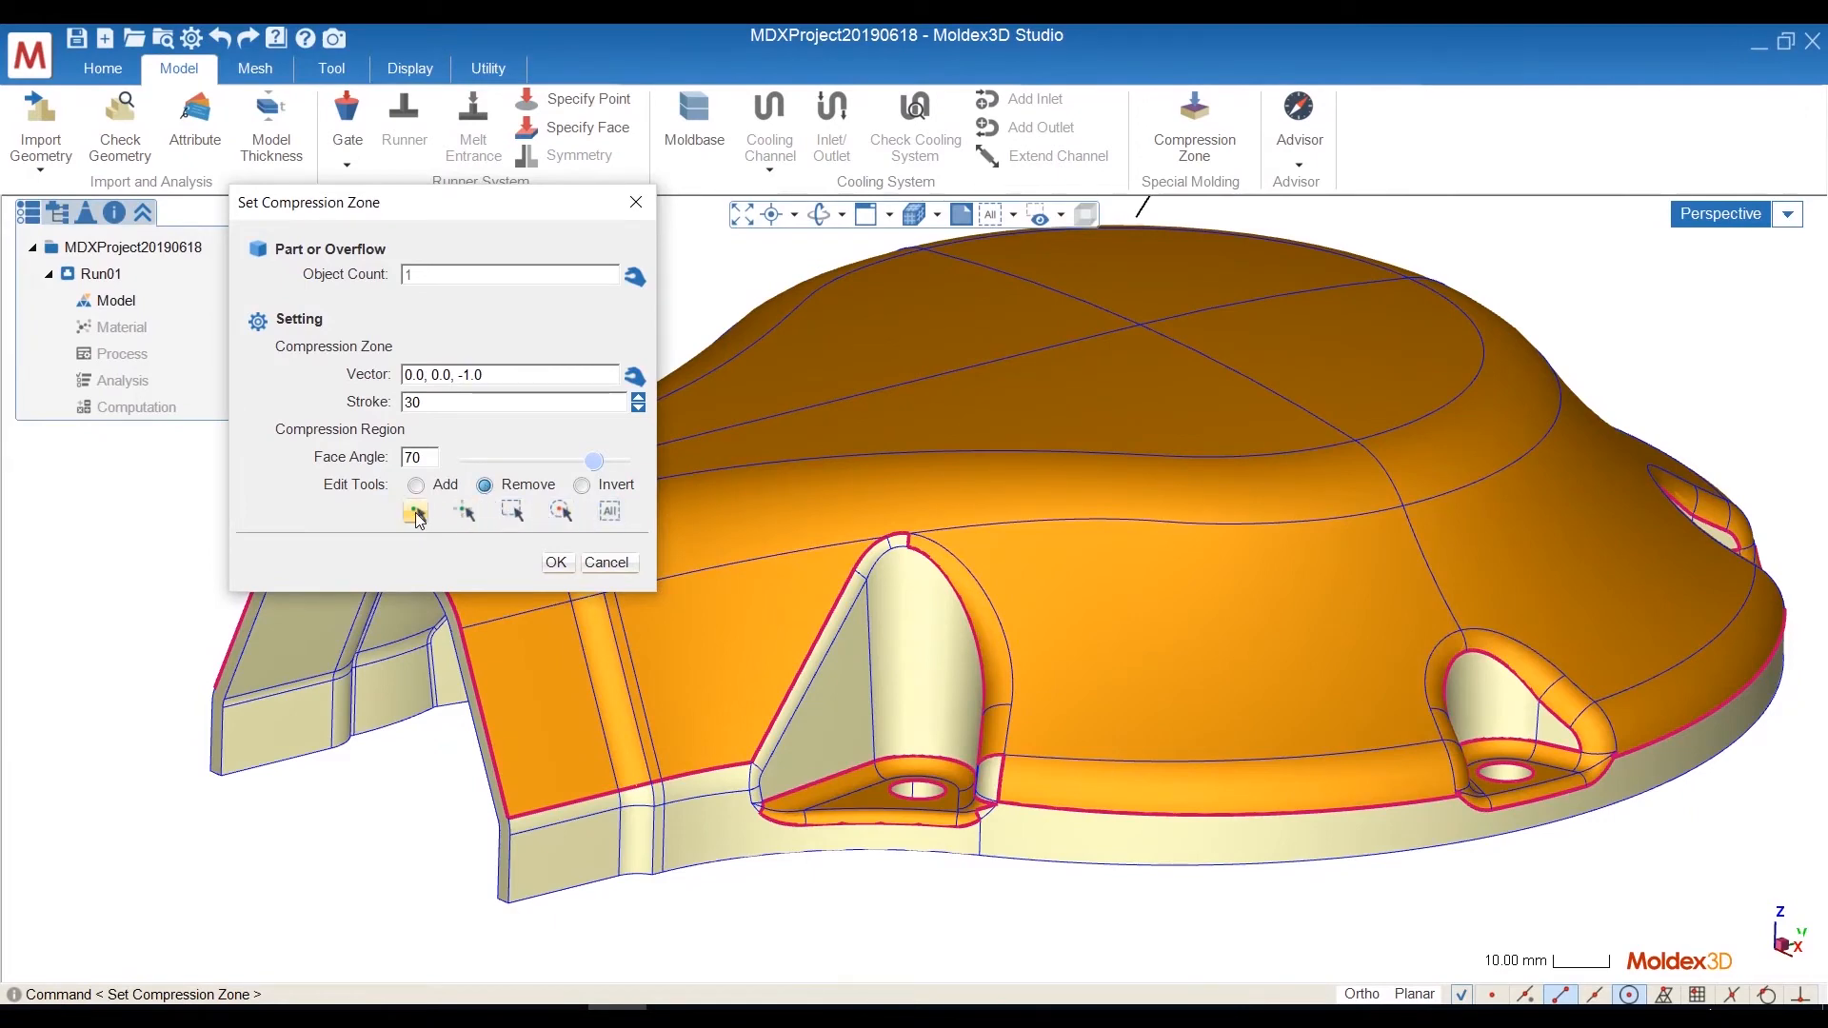
middle_drag(604, 636, 1008, 609)
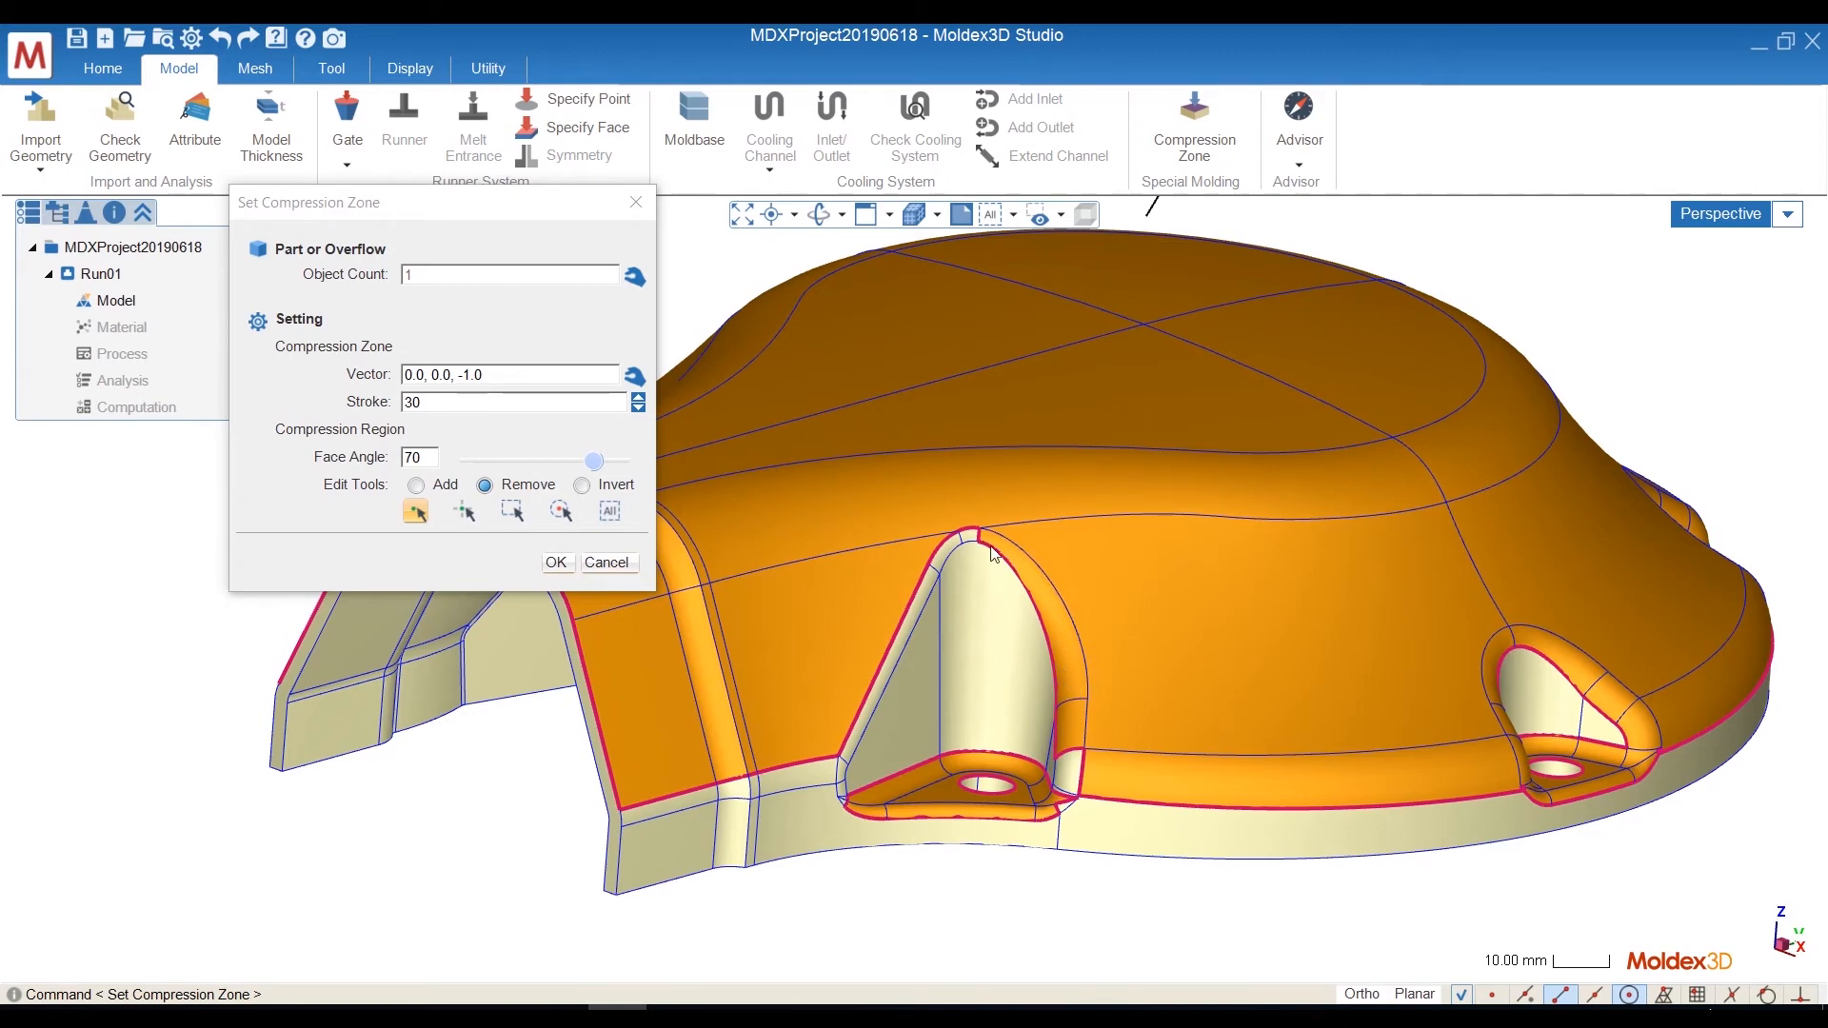
click(1053, 611)
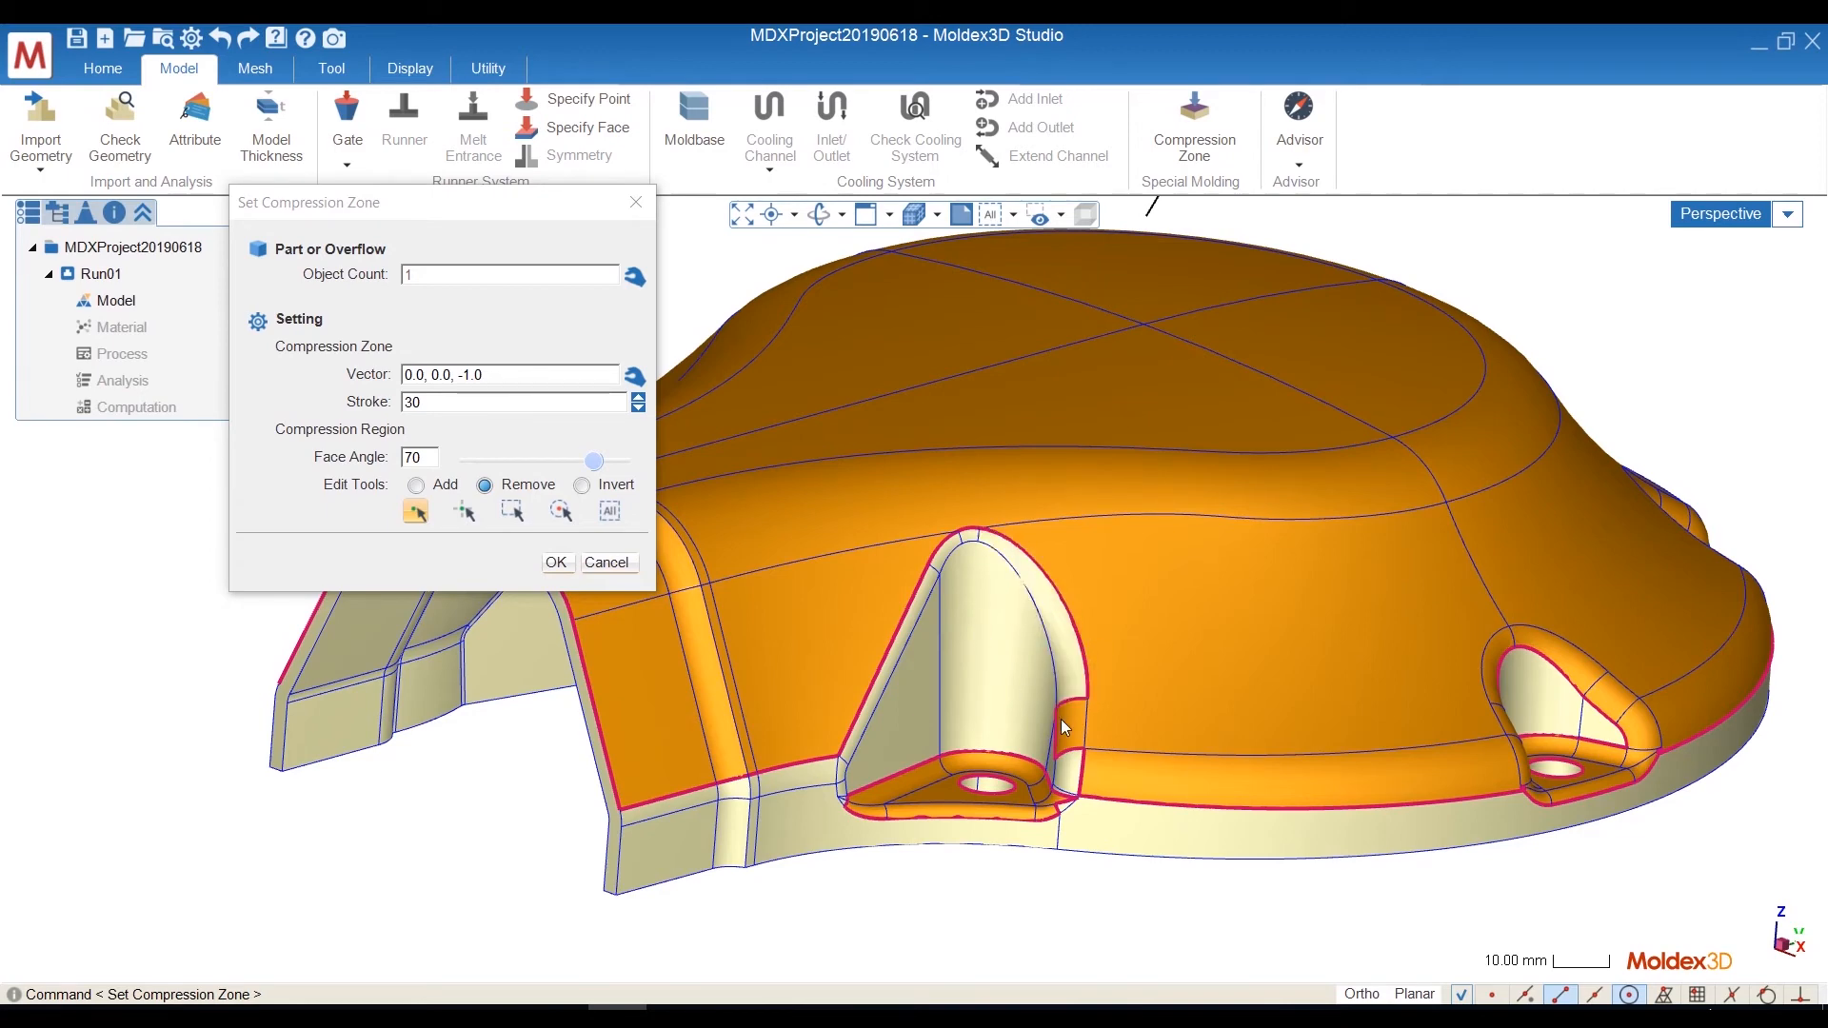
Remove the rim fillet faces of the boss recess on the opposite side from the compression region with a rectangular selection.
mouse_move(1010, 796)
middle_down()
mouse_move(1090, 724)
mouse_move(1127, 571)
mouse_move(820, 523)
mouse_move(603, 533)
middle_up()
click(517, 509)
middle_drag(798, 711, 952, 555)
scroll(954, 562, up, 6)
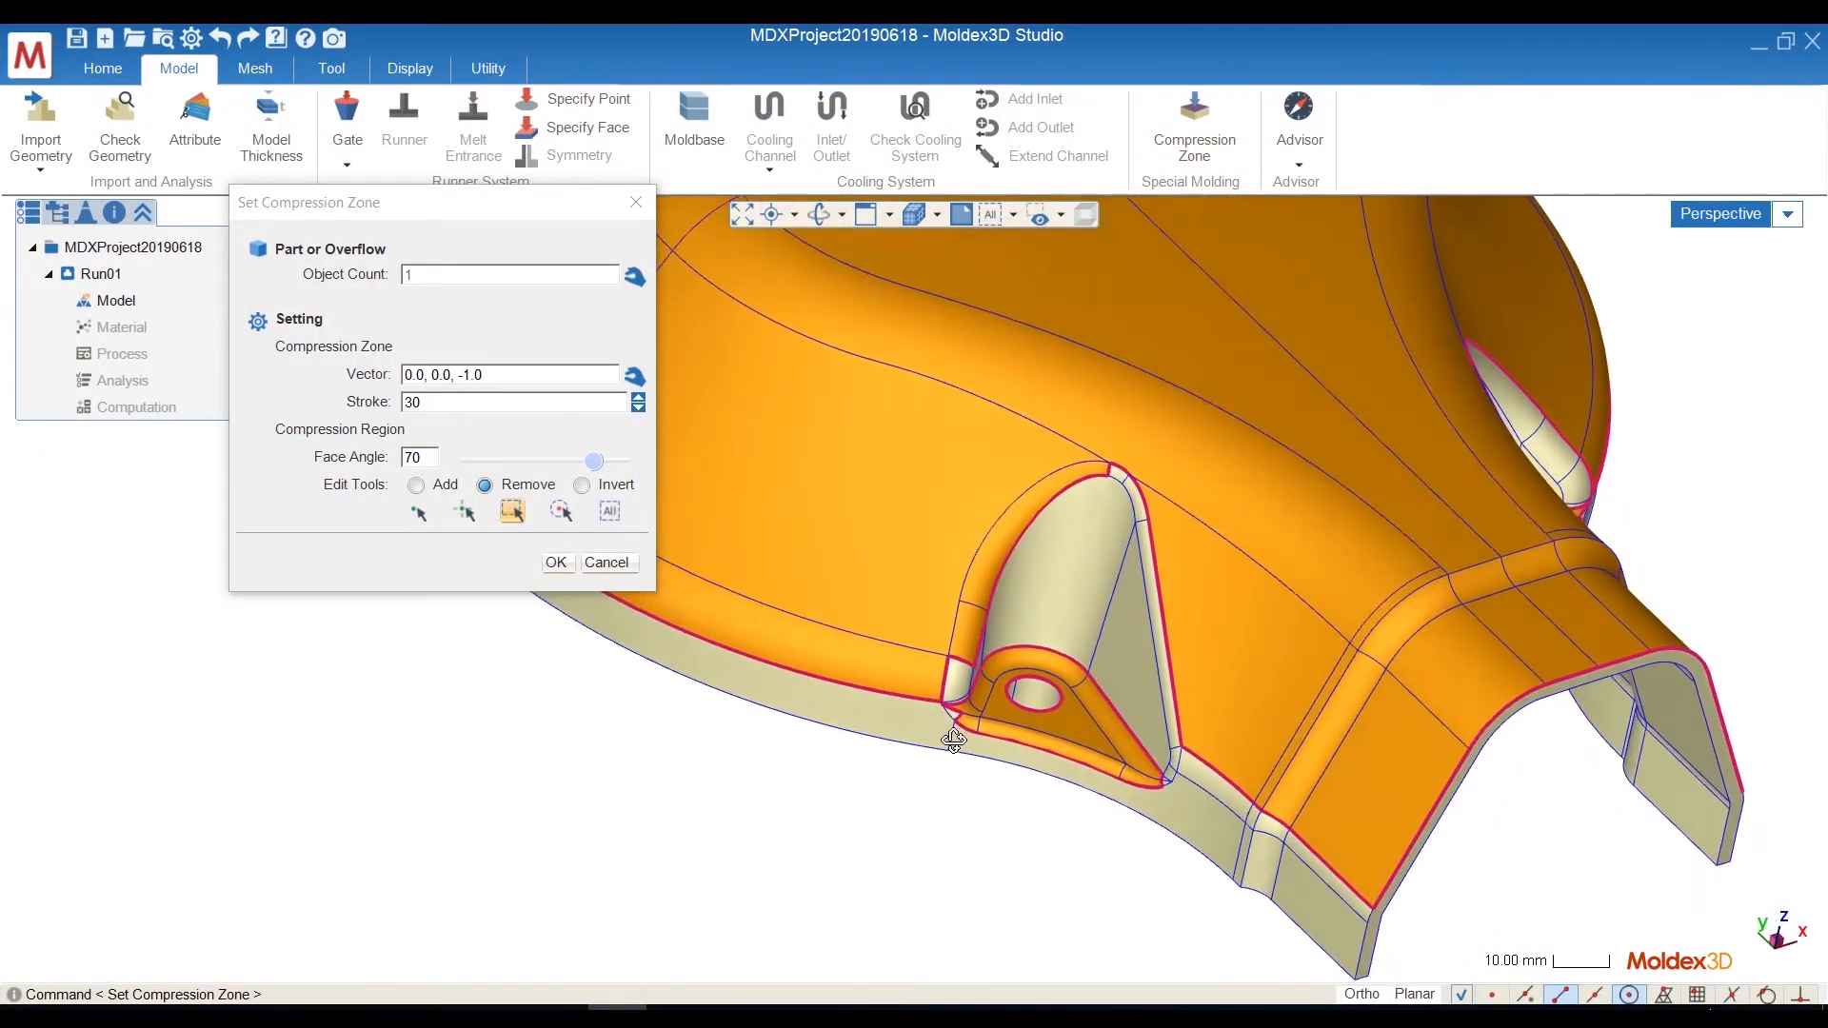
scroll(964, 614, up, 1)
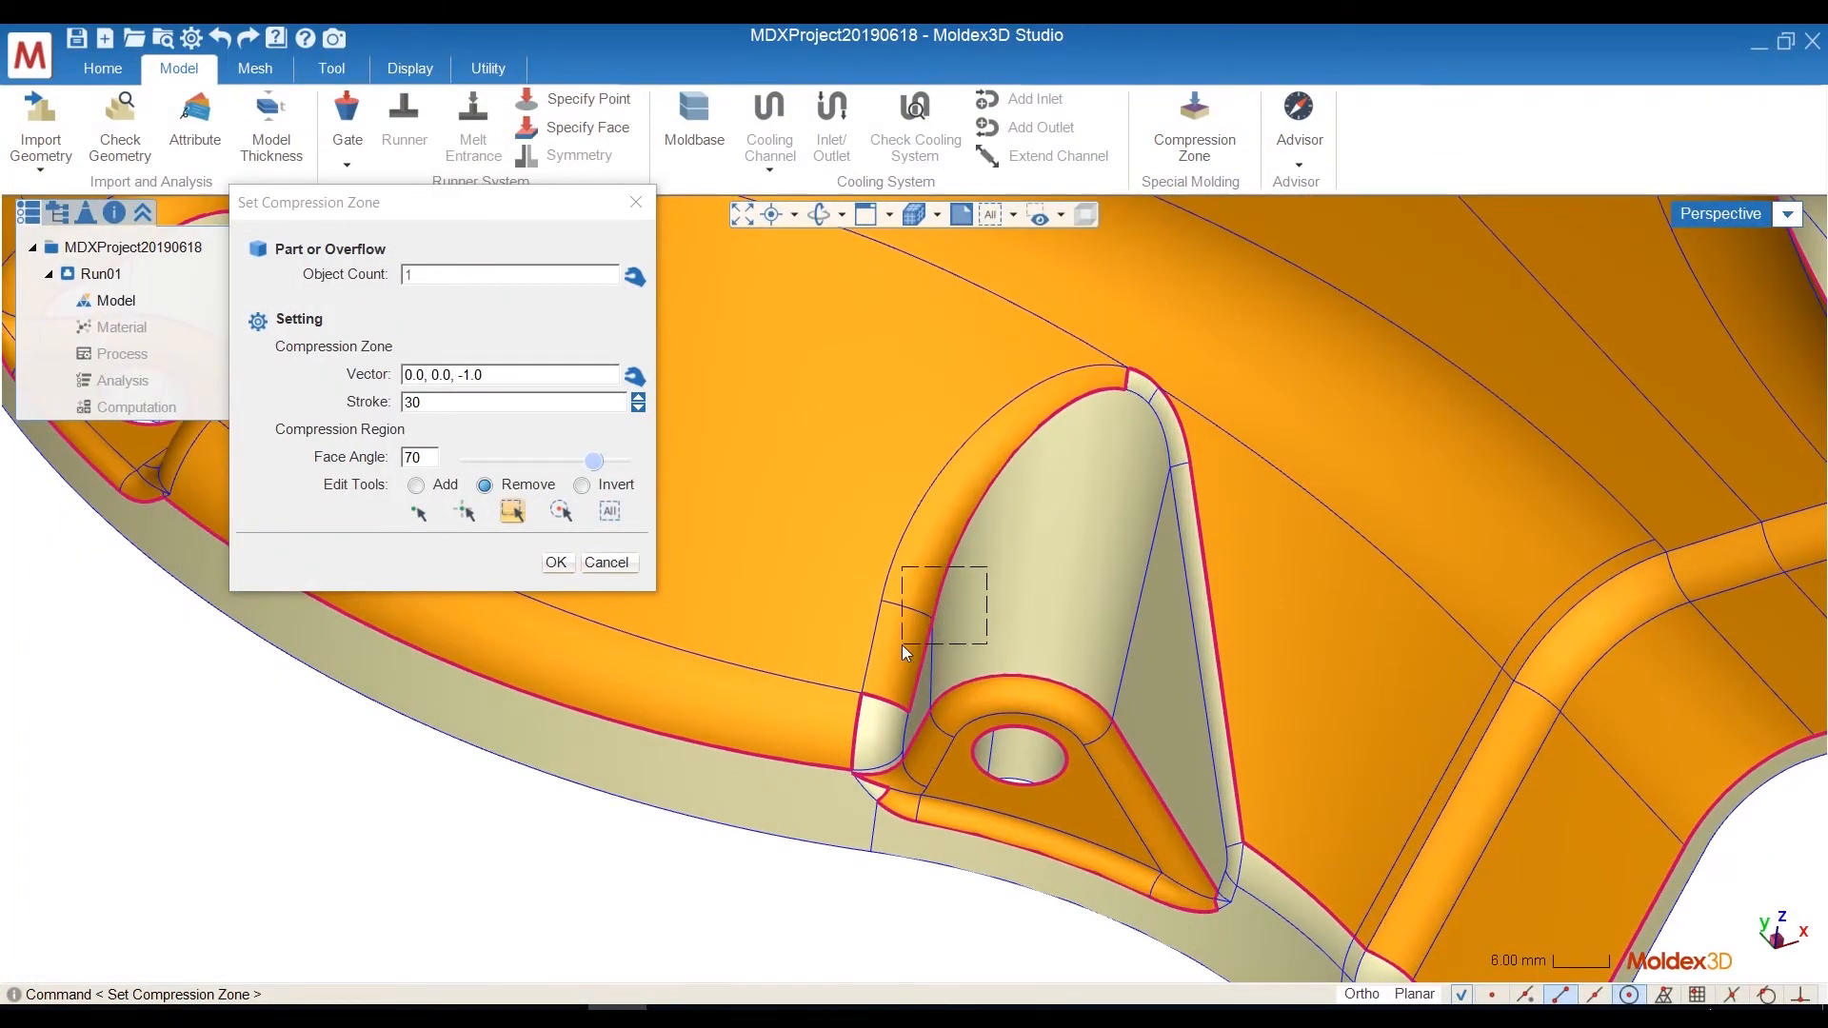
drag(901, 643, 901, 644)
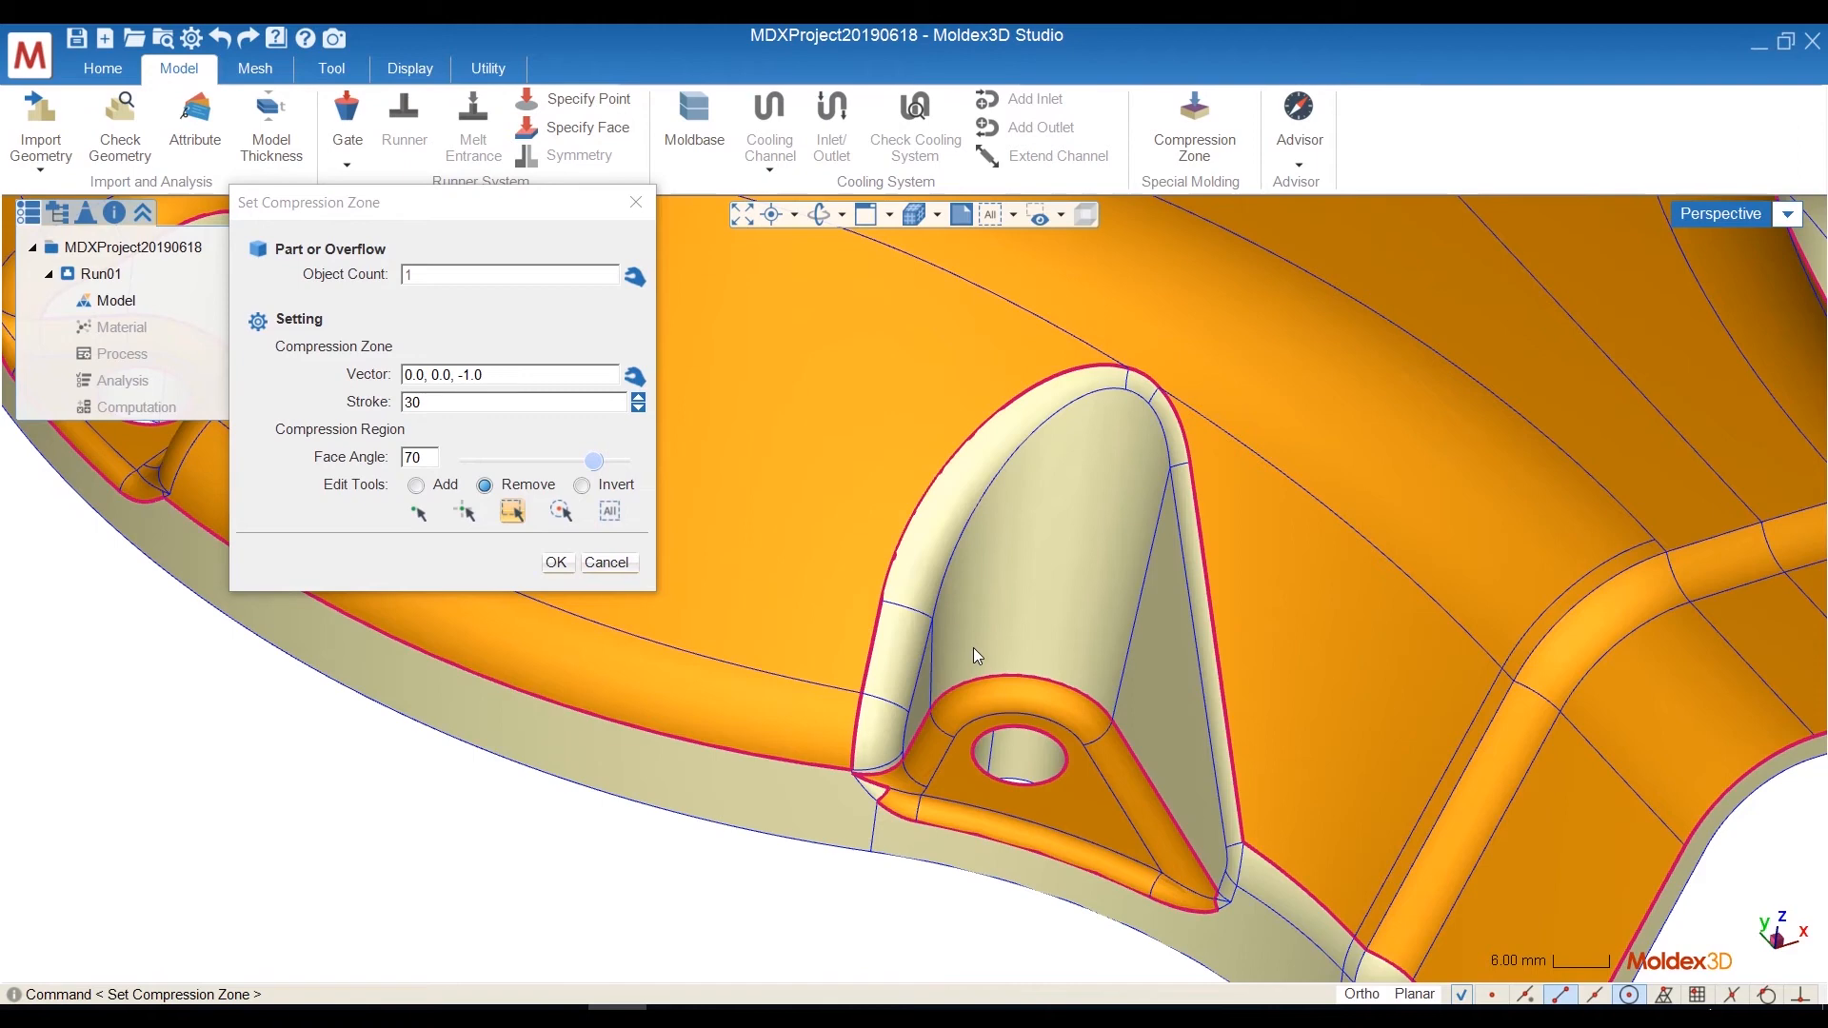
click(562, 513)
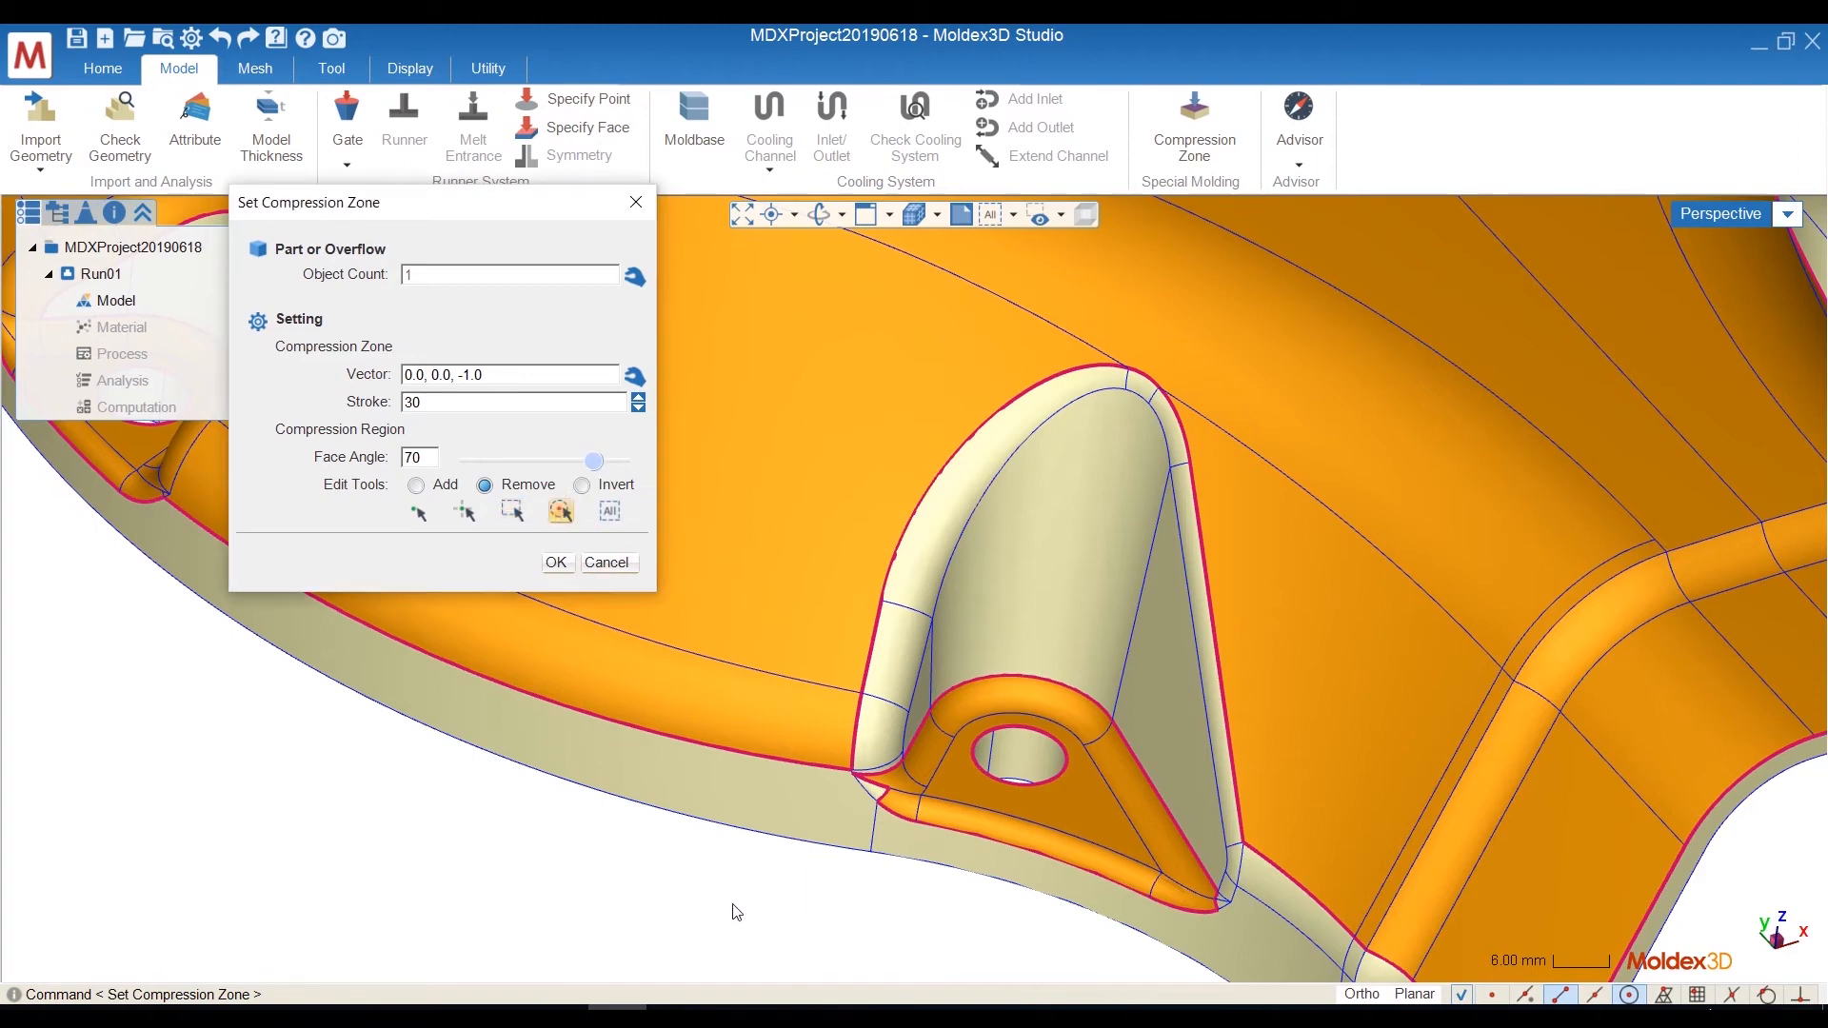
drag(695, 808, 765, 901)
Set the maximum face-face angle to 10 and remove the connected faces around that boss's hole from the compression region.
scroll(999, 655, down, 3)
middle_drag(1094, 609, 1048, 567)
click(464, 513)
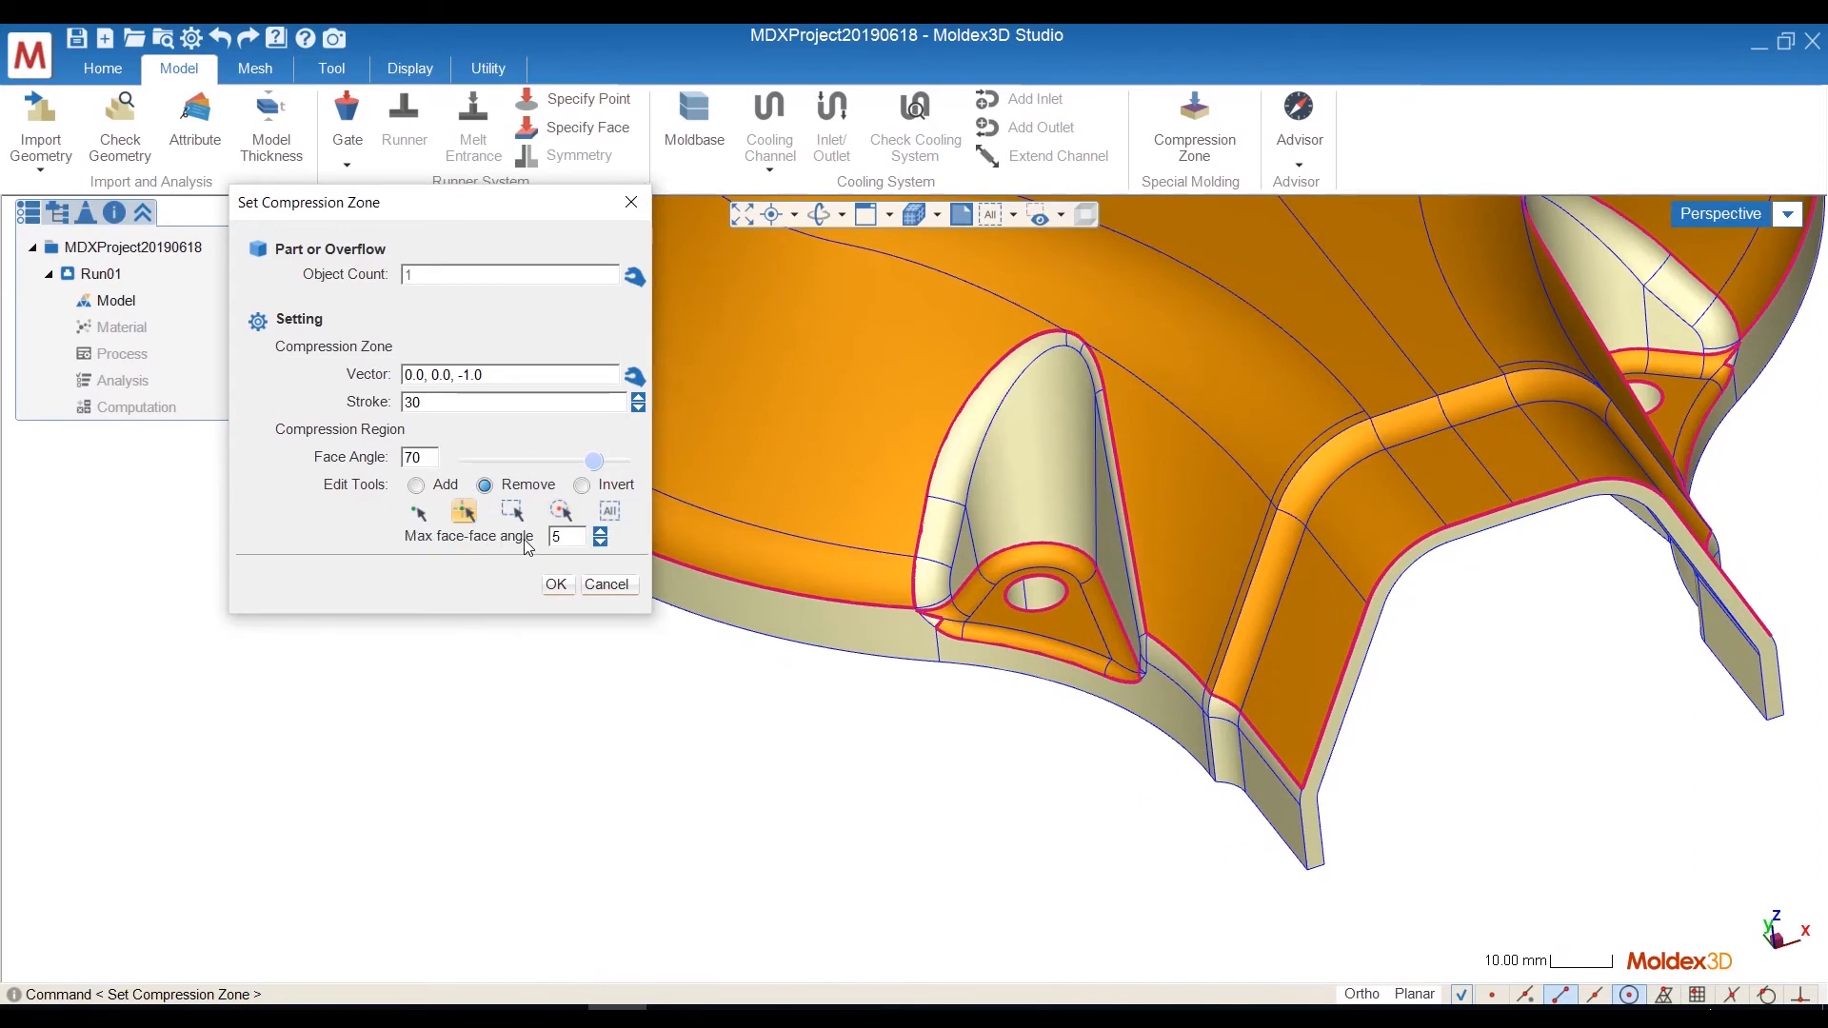
double_click(574, 538)
text(10)
scroll(1003, 621, up, 5)
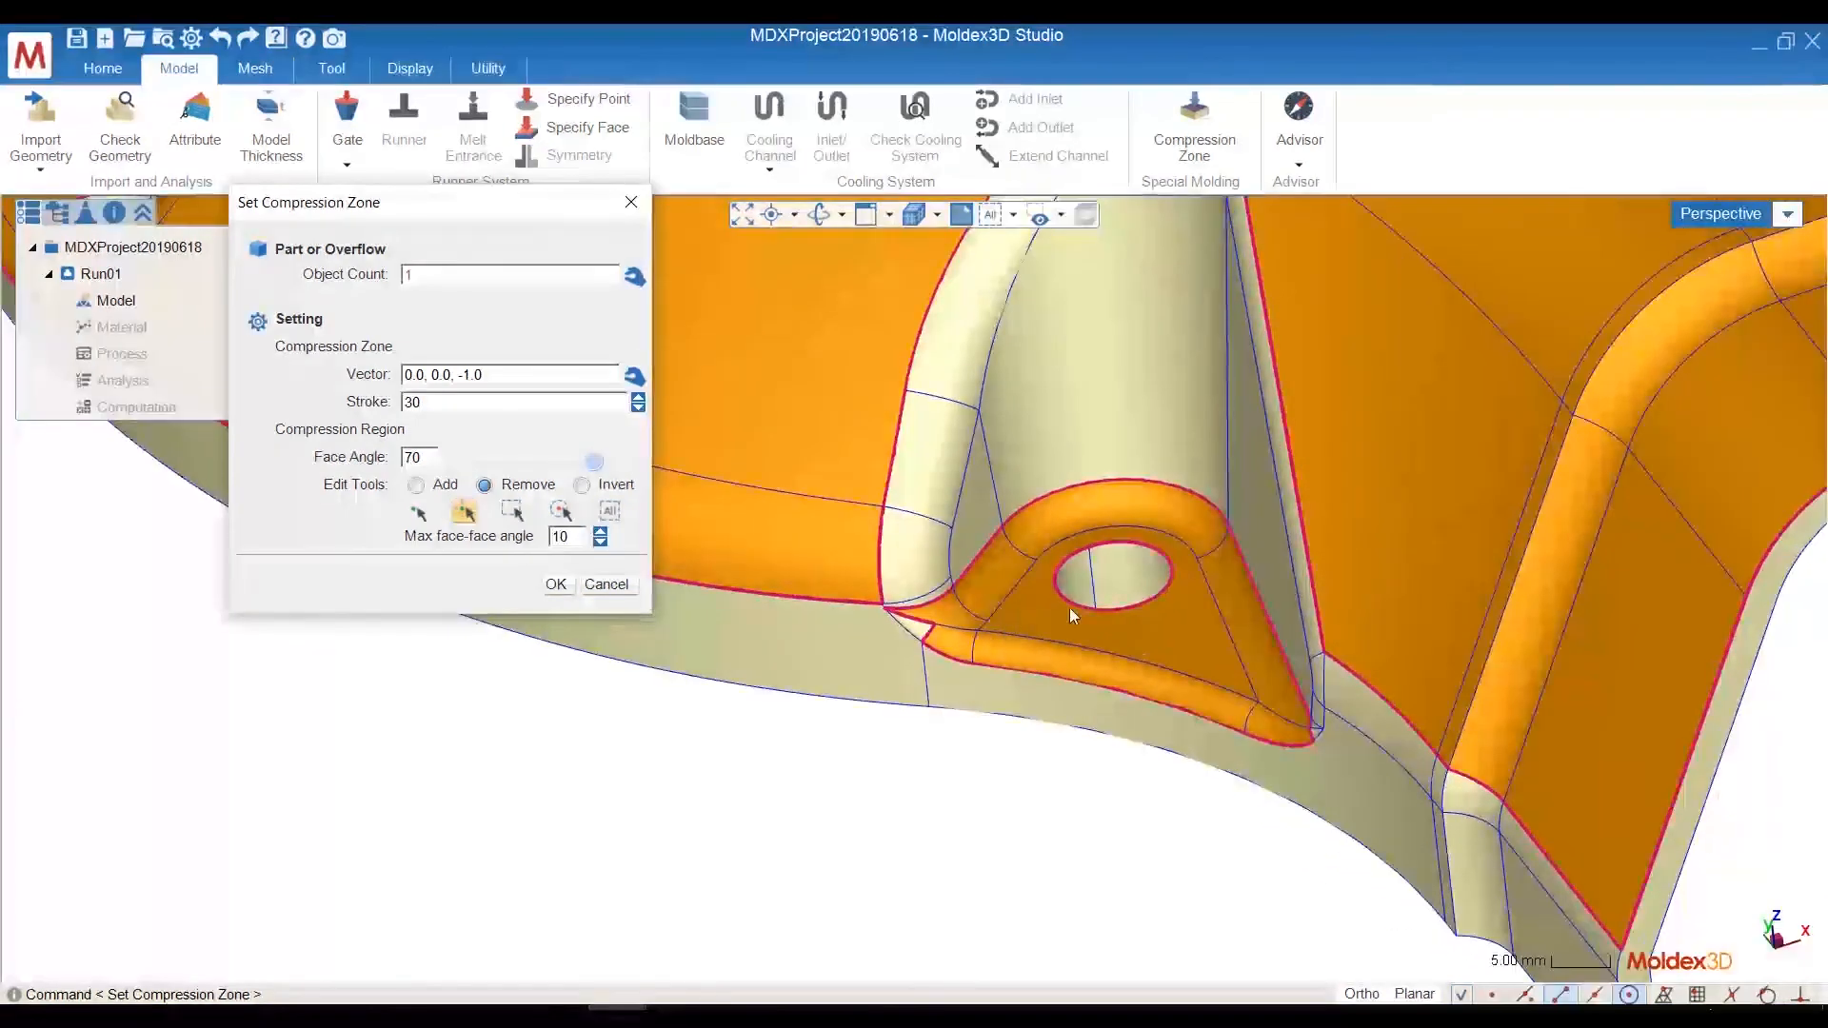
click(1047, 607)
scroll(1047, 614, down, 6)
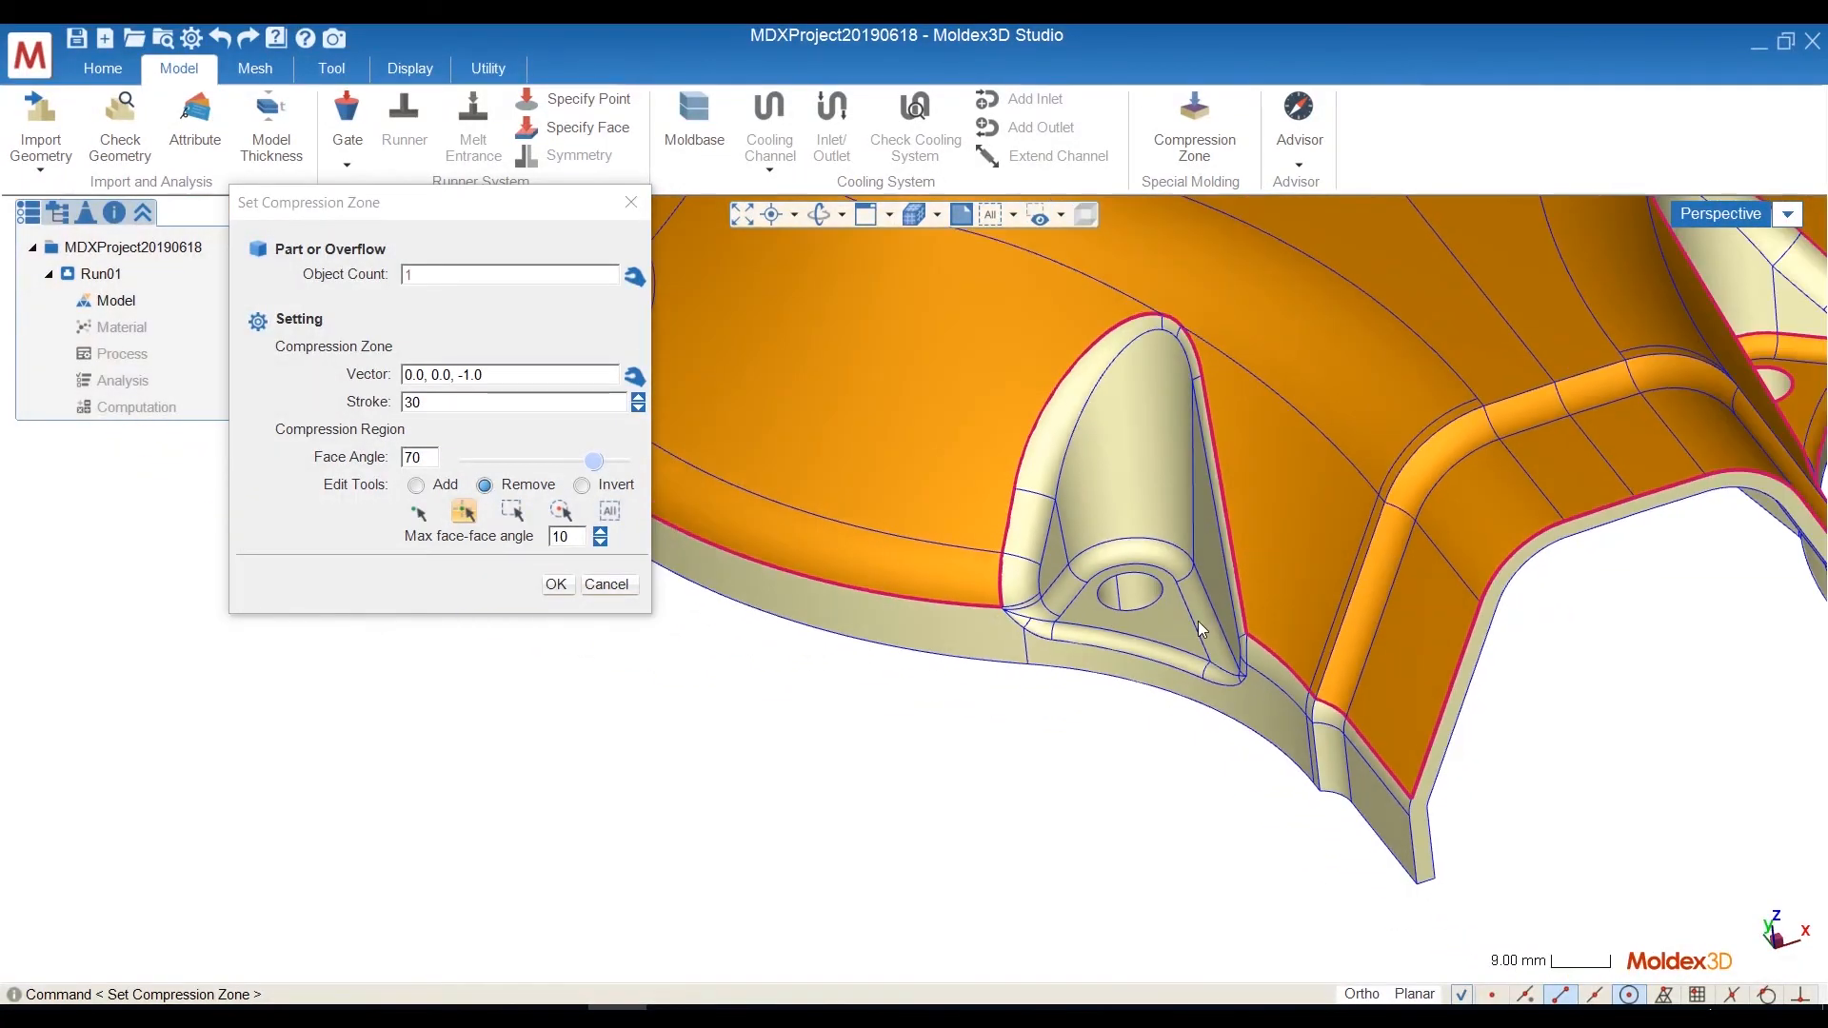
Remove the connected faces around the matching boss's hole on the other side and create the compression zone.
middle_drag(1282, 655, 1194, 611)
scroll(914, 648, up, 2)
scroll(917, 775, up, 4)
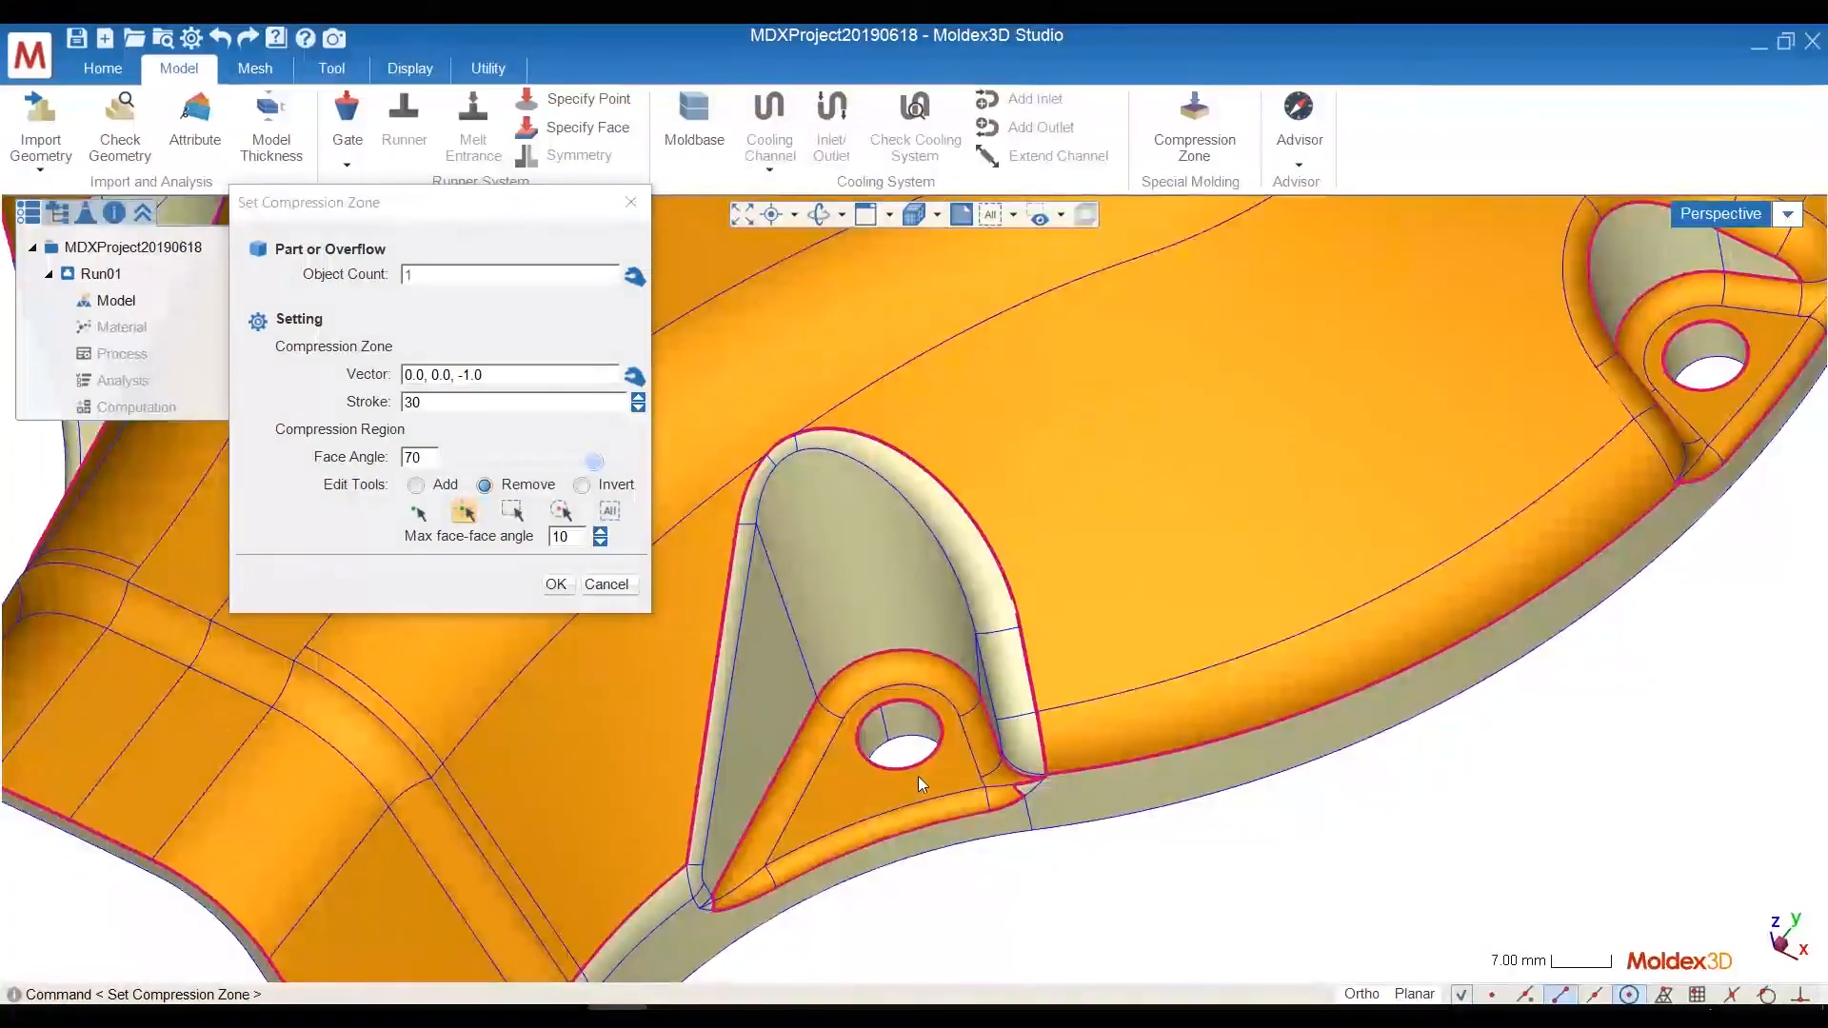
click(918, 775)
scroll(918, 777, down, 3)
scroll(926, 781, down, 5)
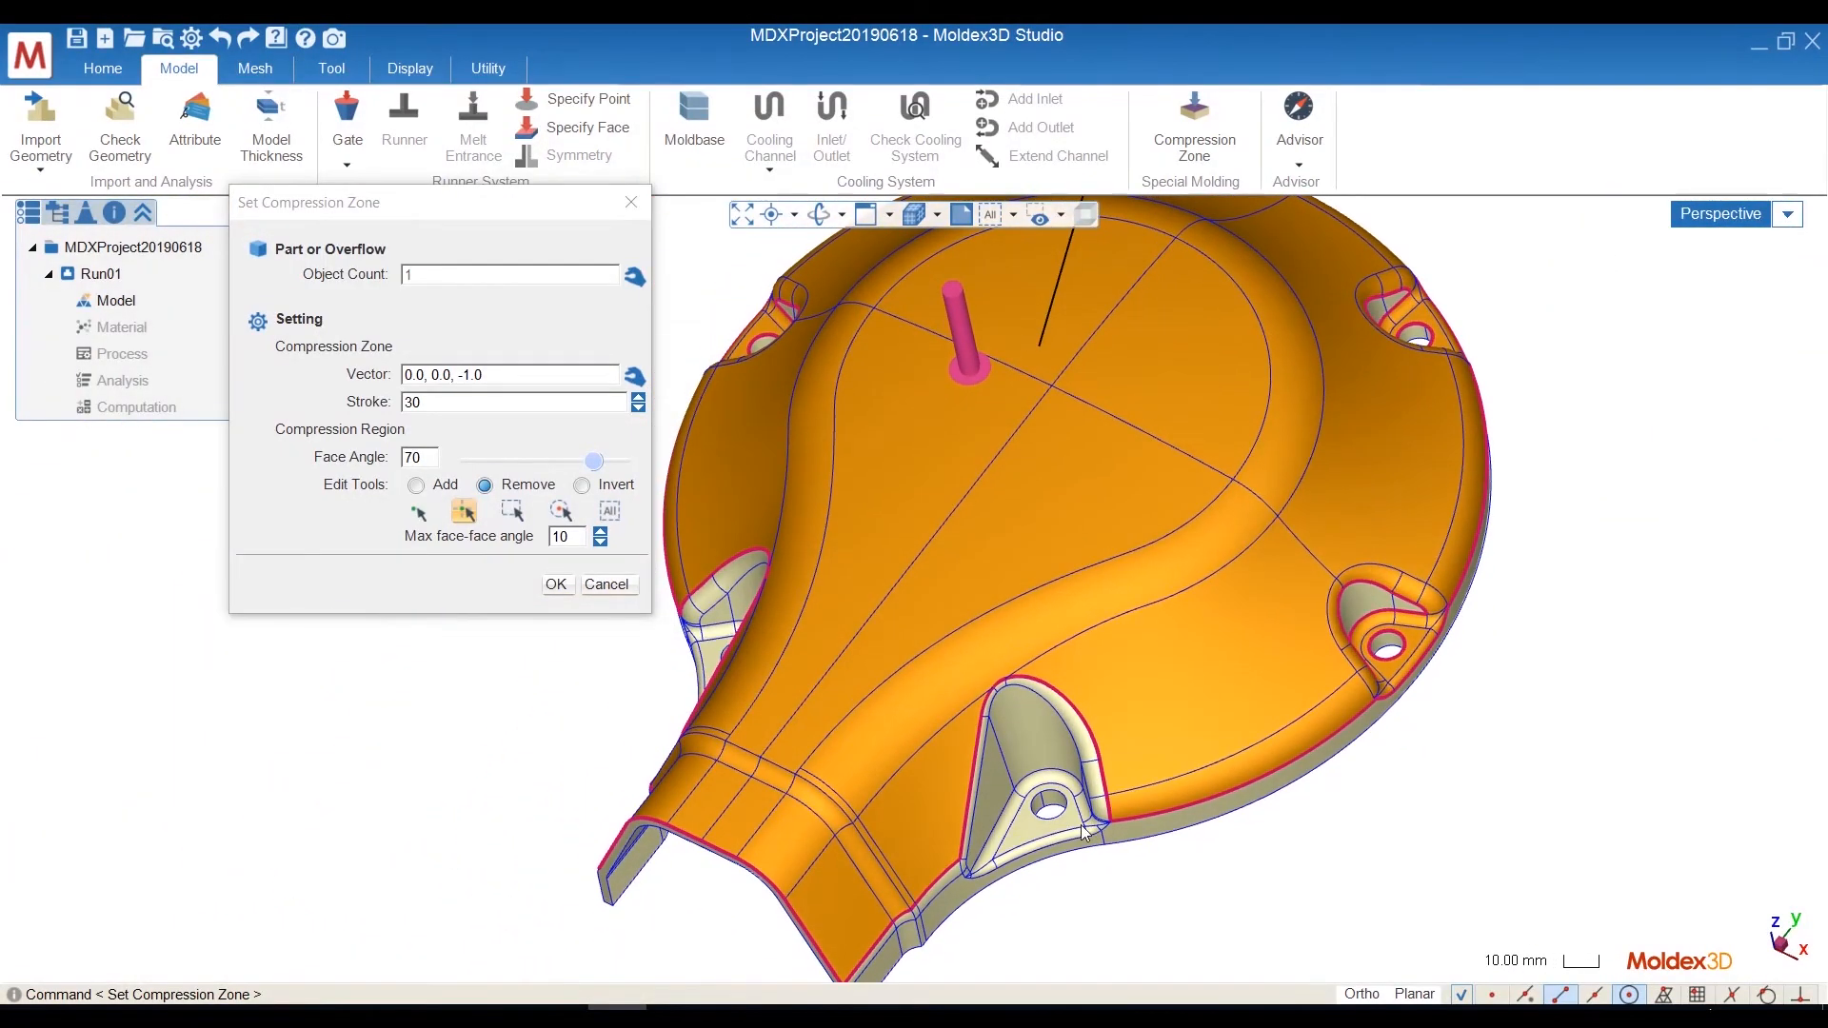
click(564, 592)
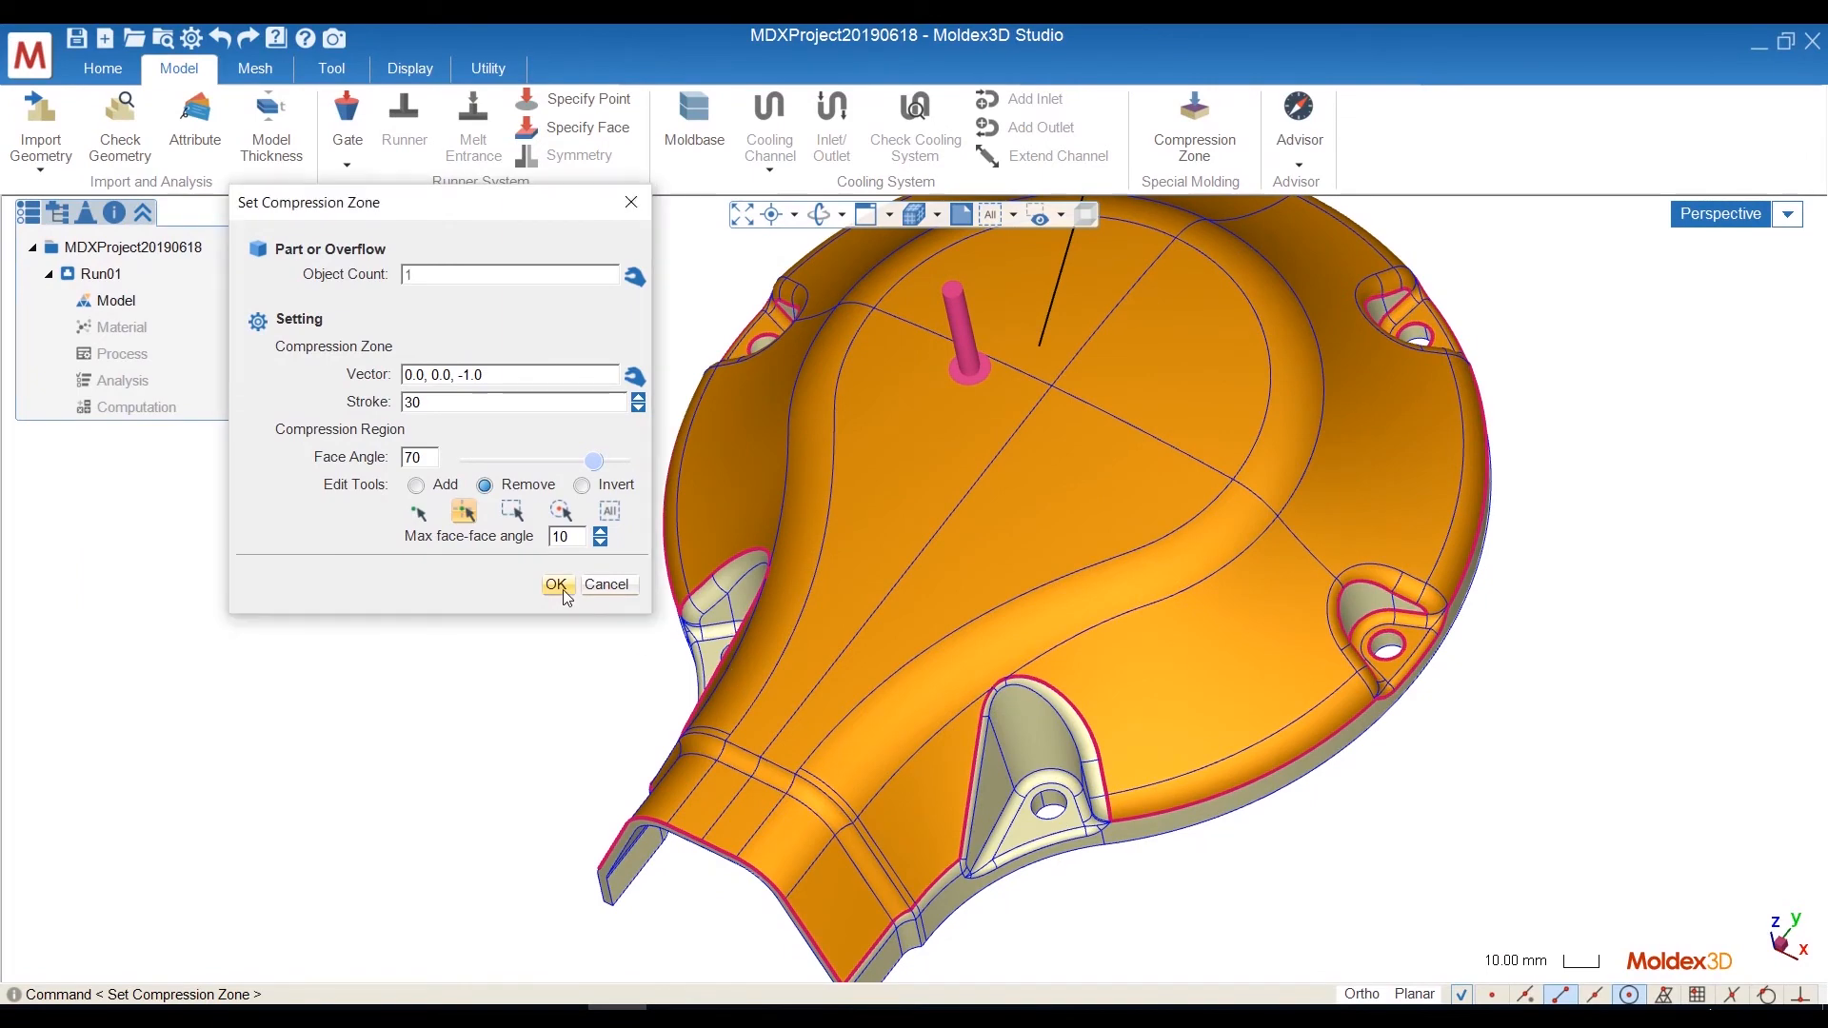
scroll(939, 680, down, 3)
middle_drag(935, 762, 1163, 624)
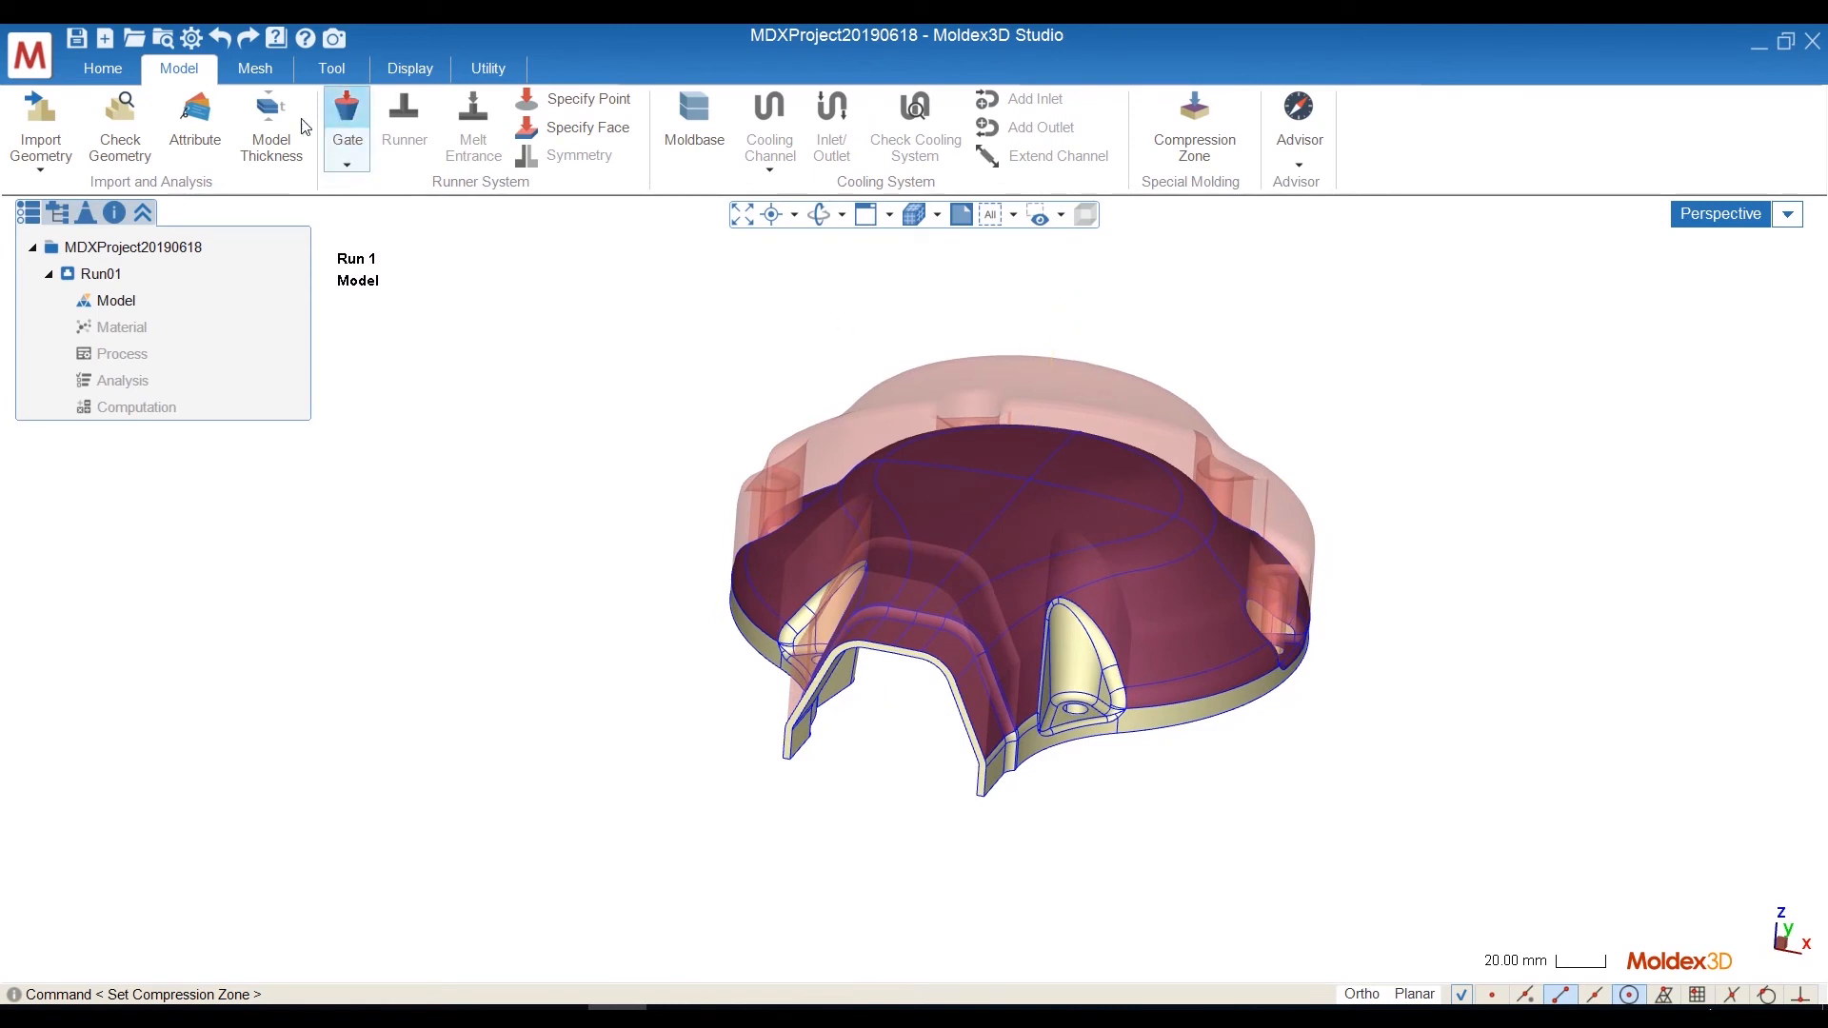
Seed the cover part with a global mesh size of 3, leaving the individual edge seeding unmodified.
click(257, 71)
click(186, 99)
click(948, 568)
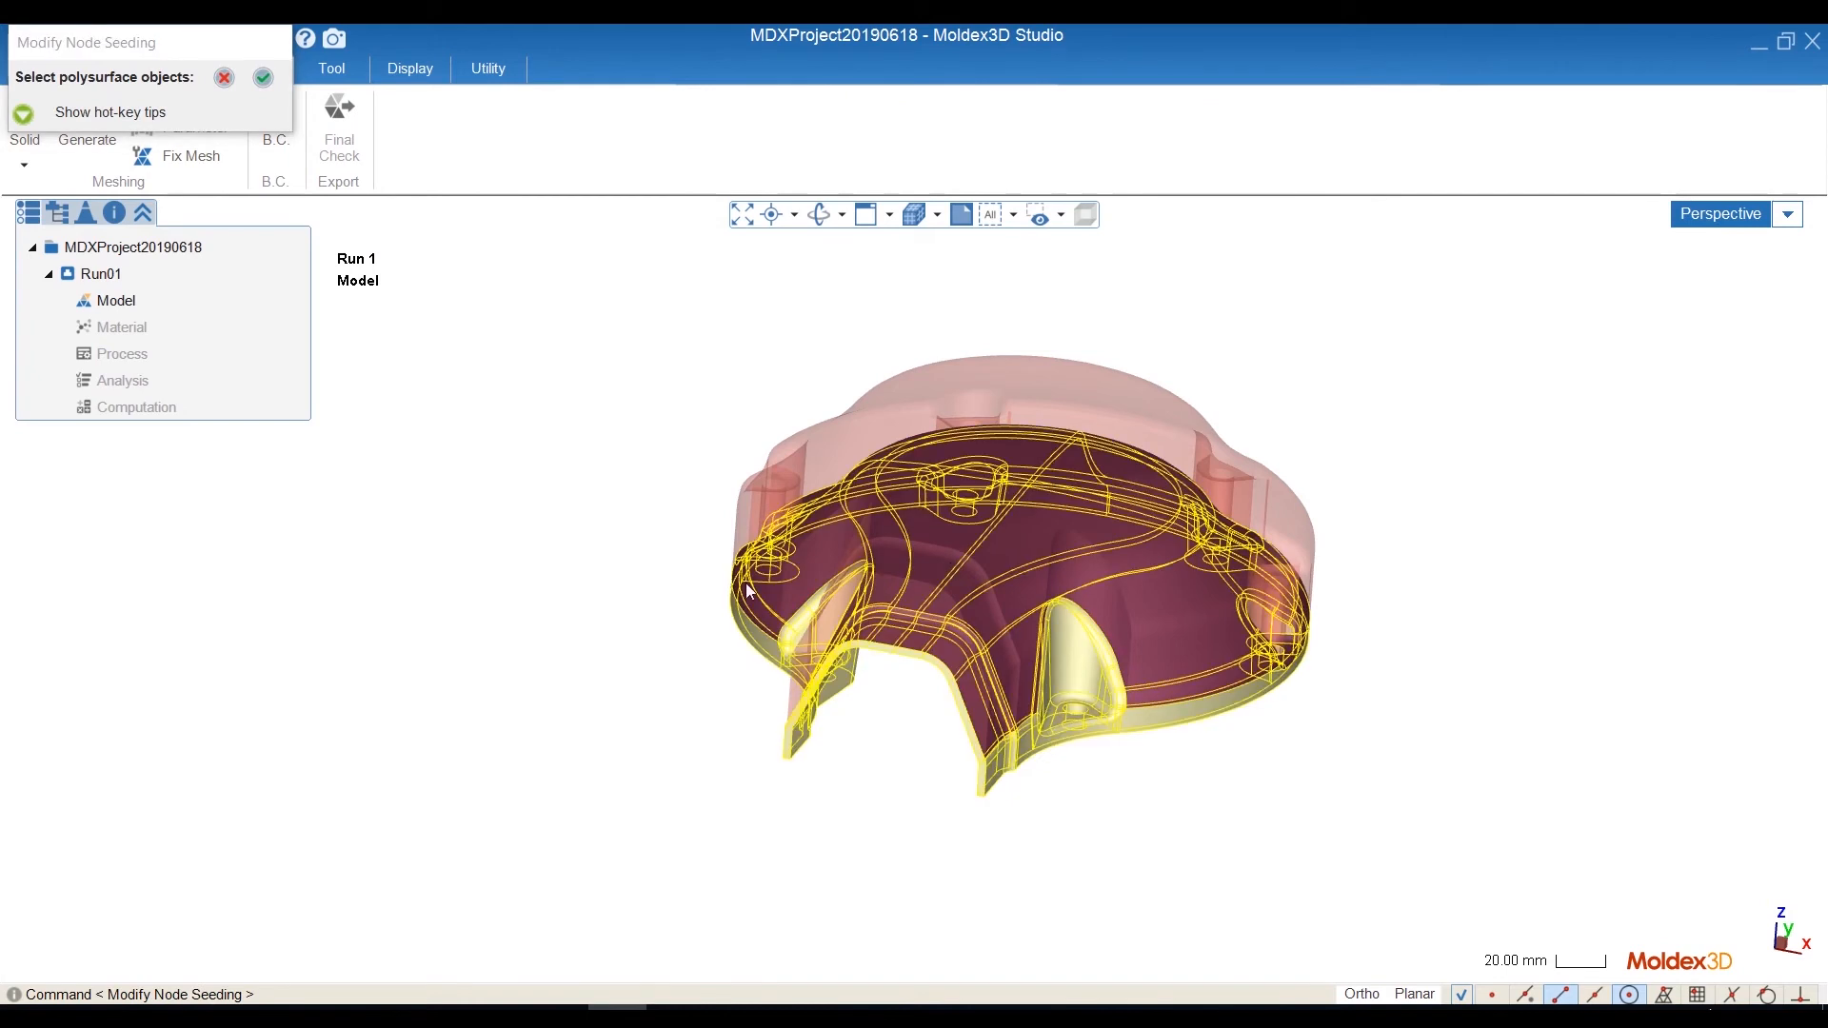
click(262, 77)
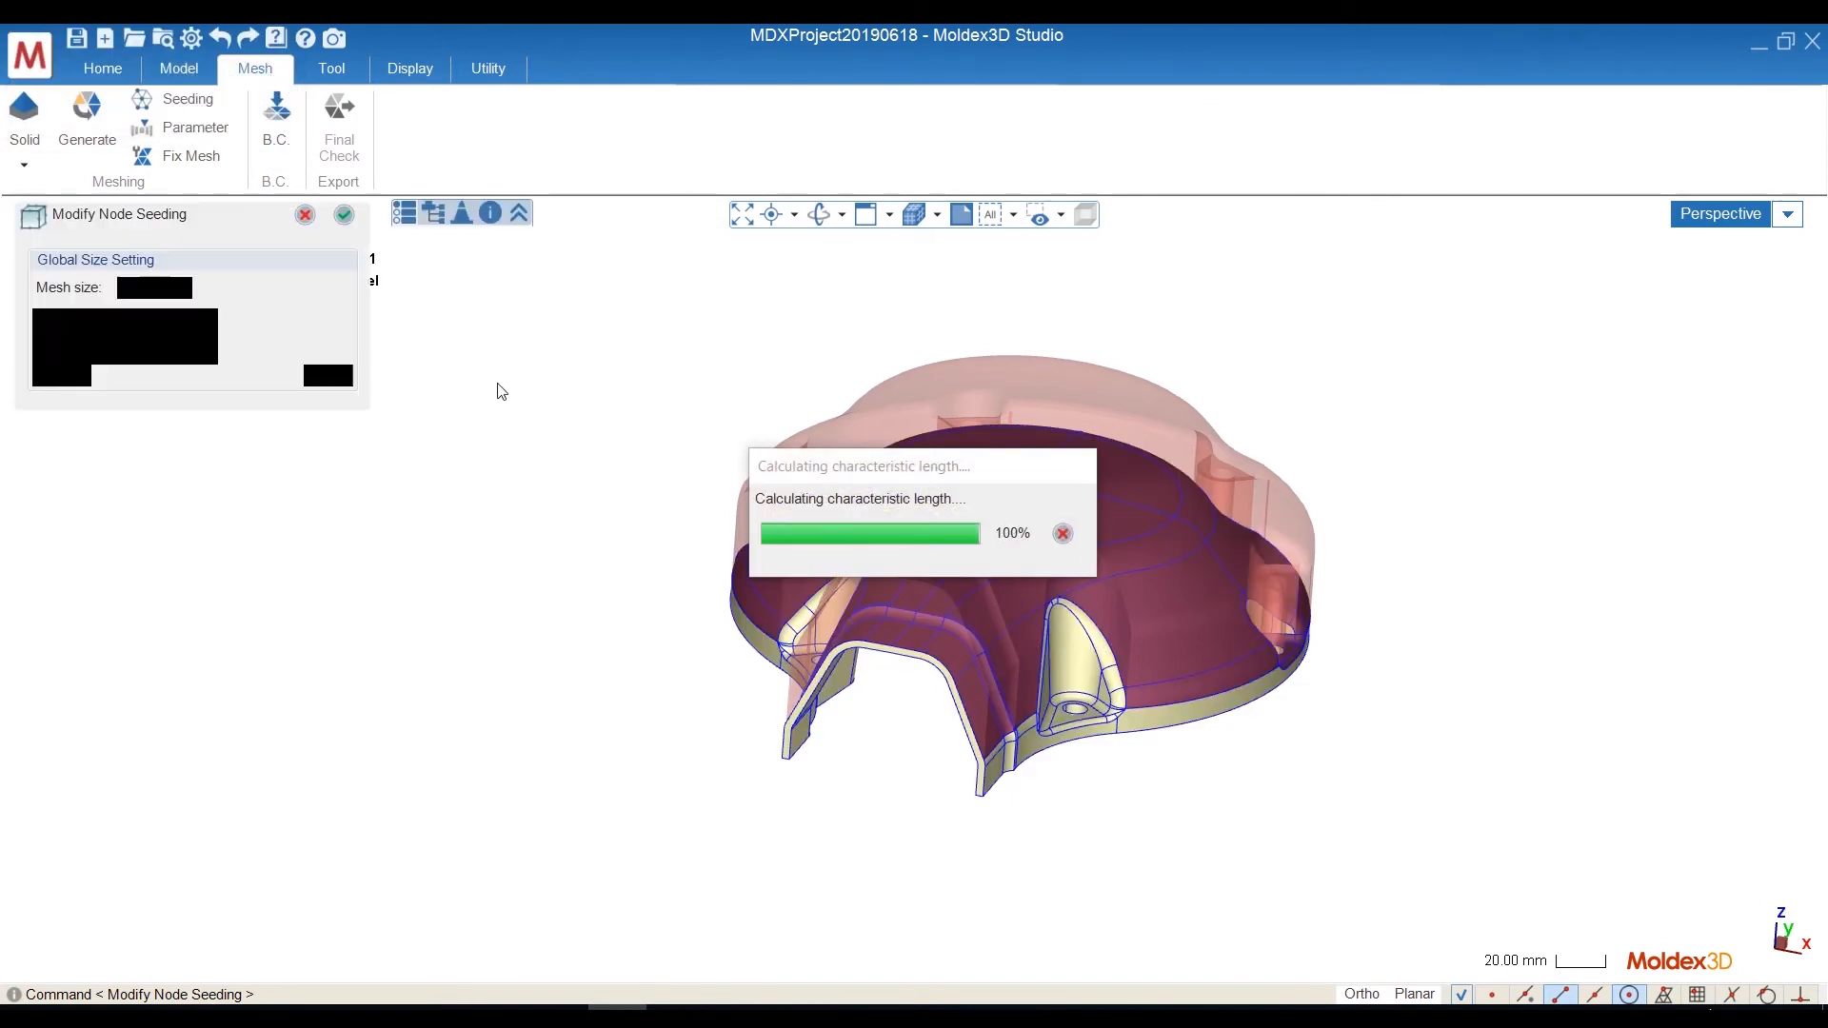
text(3)
click(344, 214)
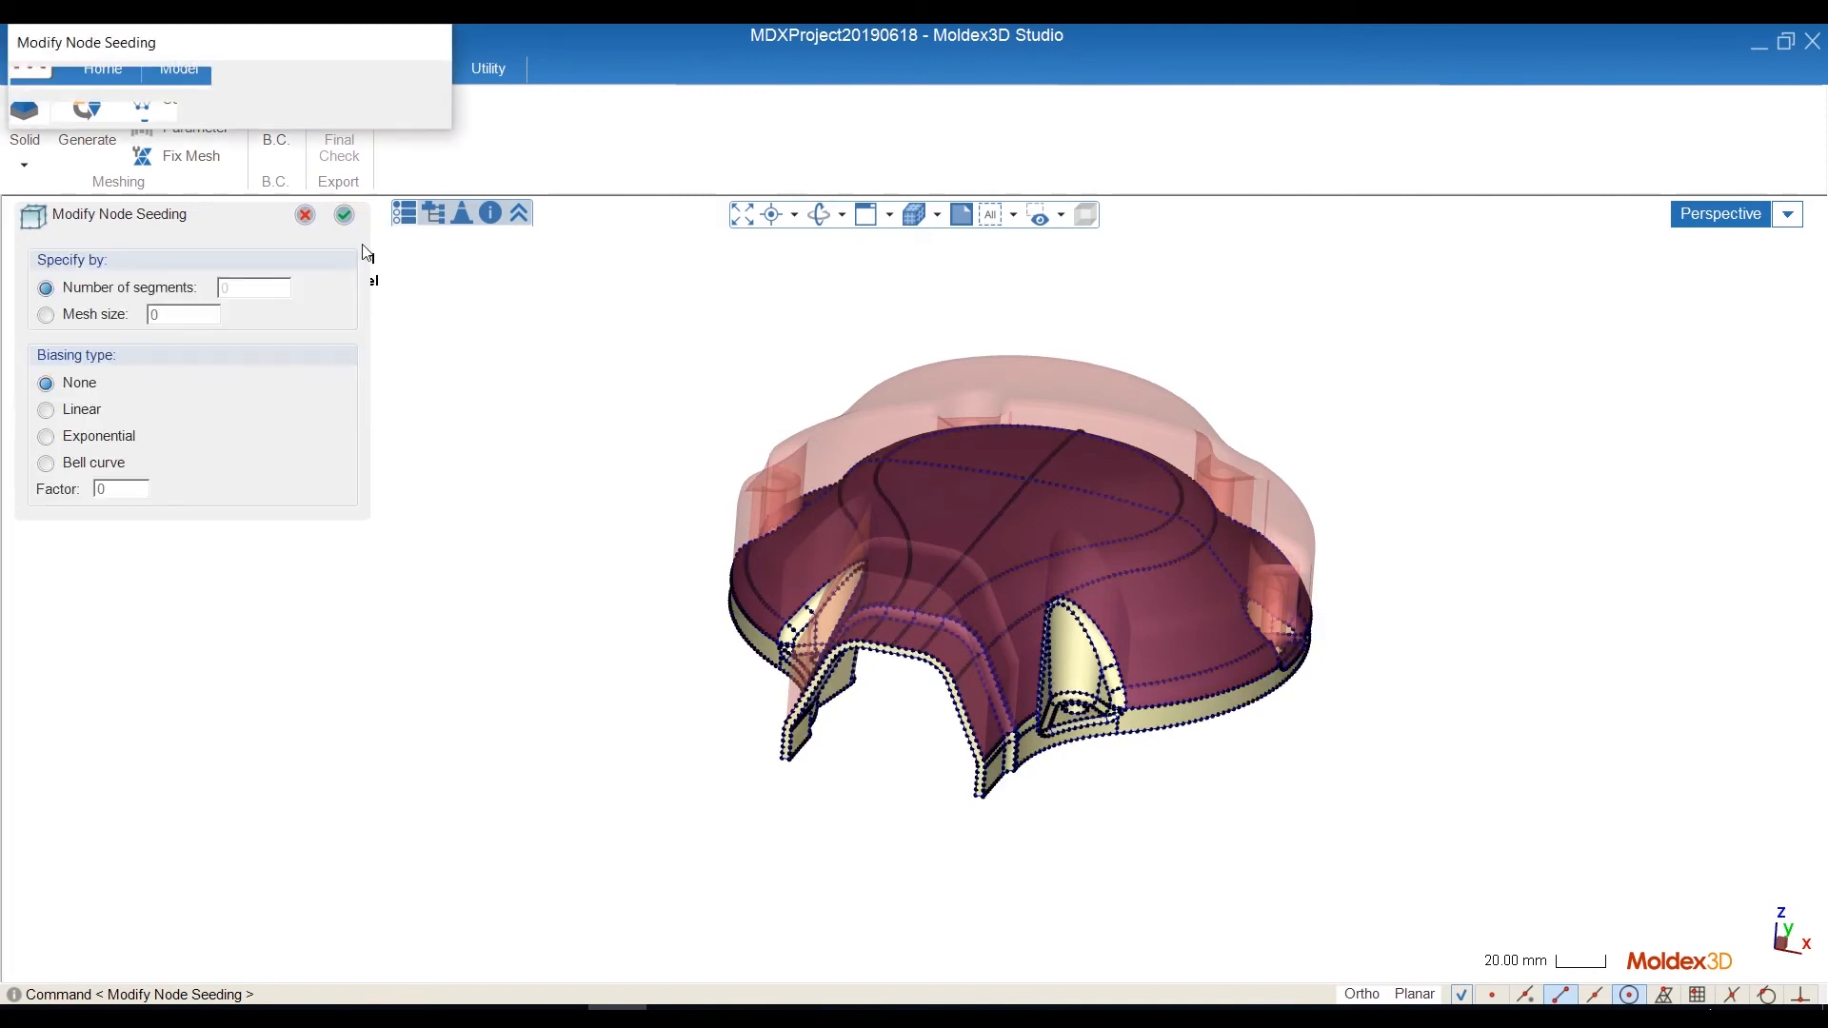
key(Escape)
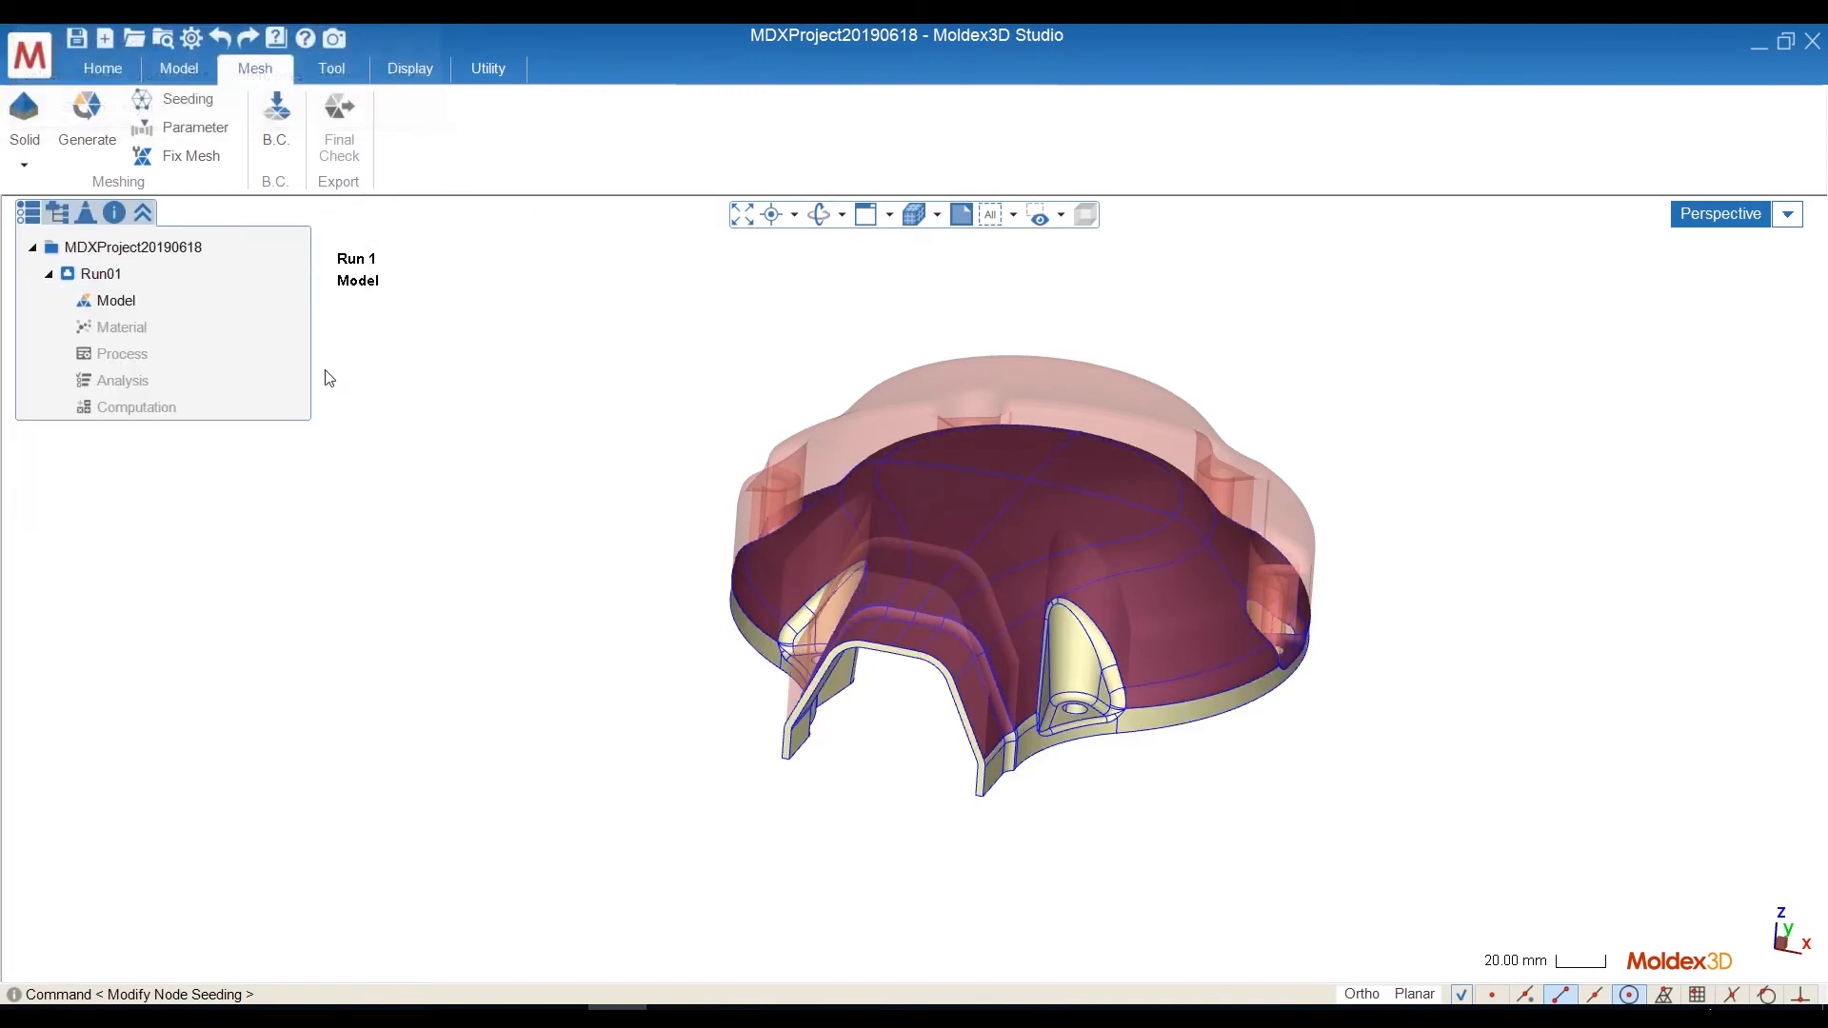
Generate the part's surface mesh and the solid meshes of the part and compression zone, and inspect the result.
click(92, 133)
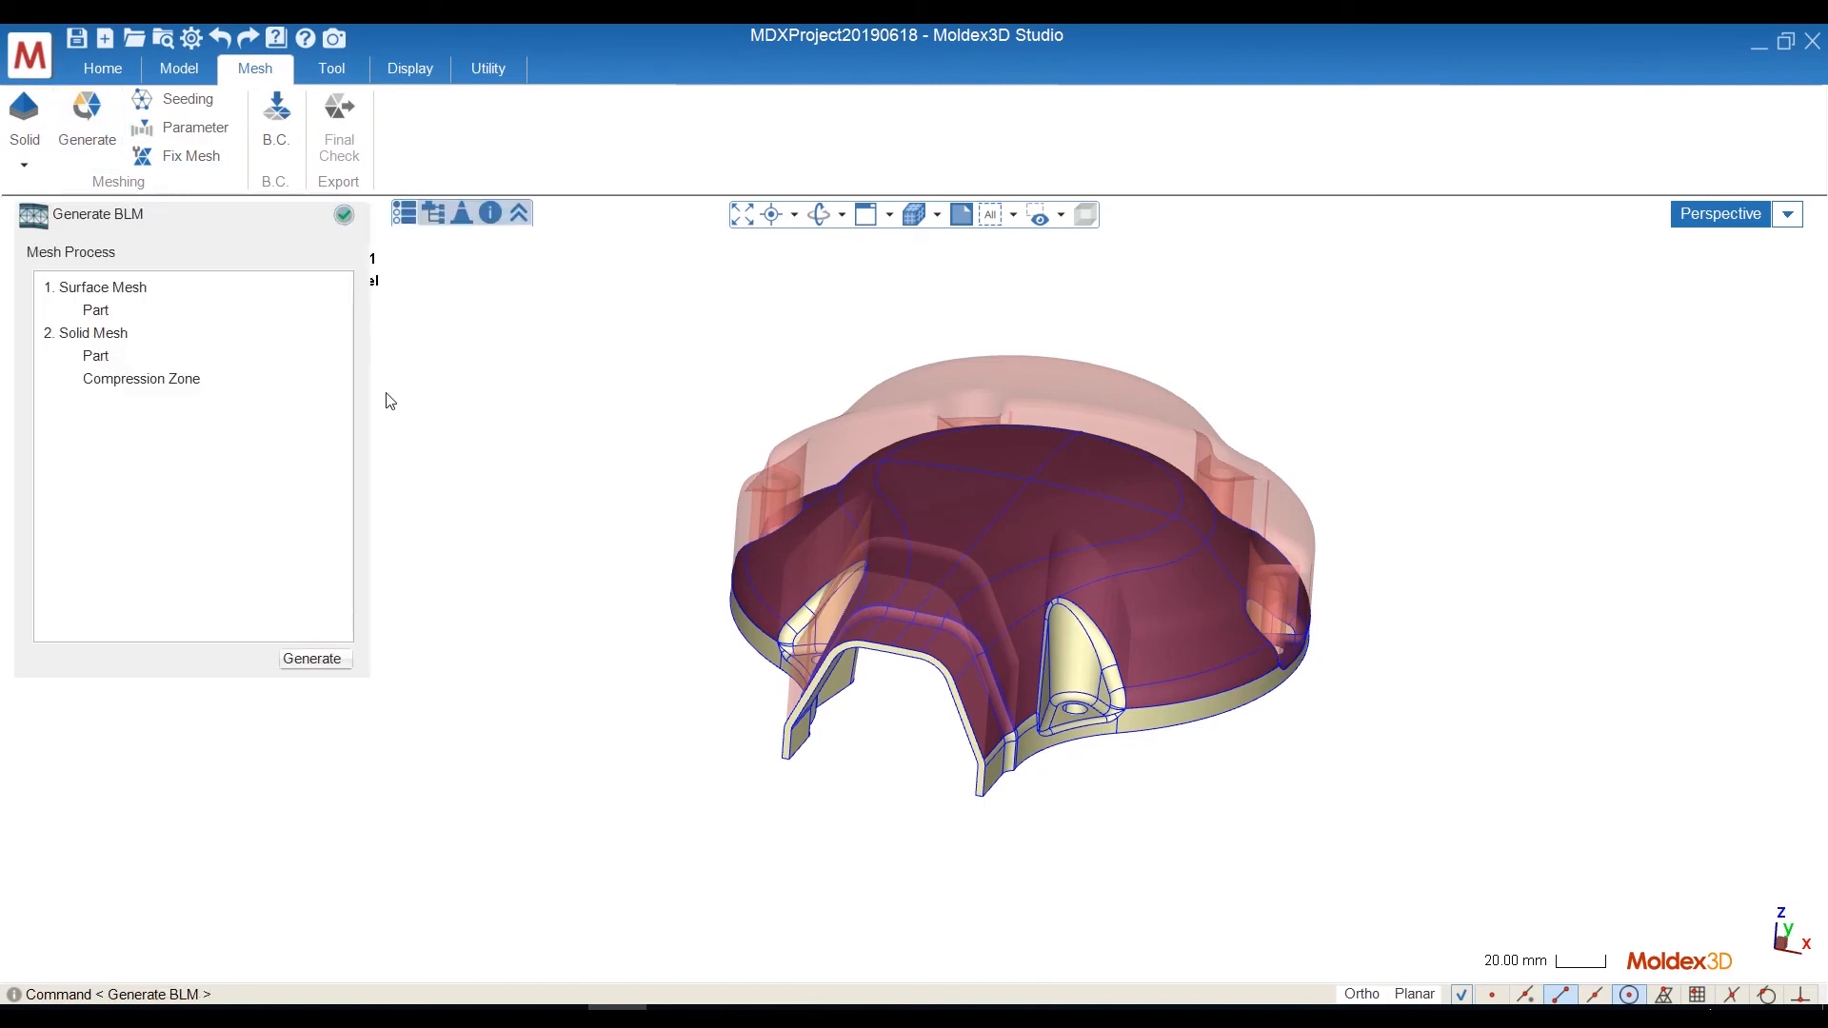
click(314, 658)
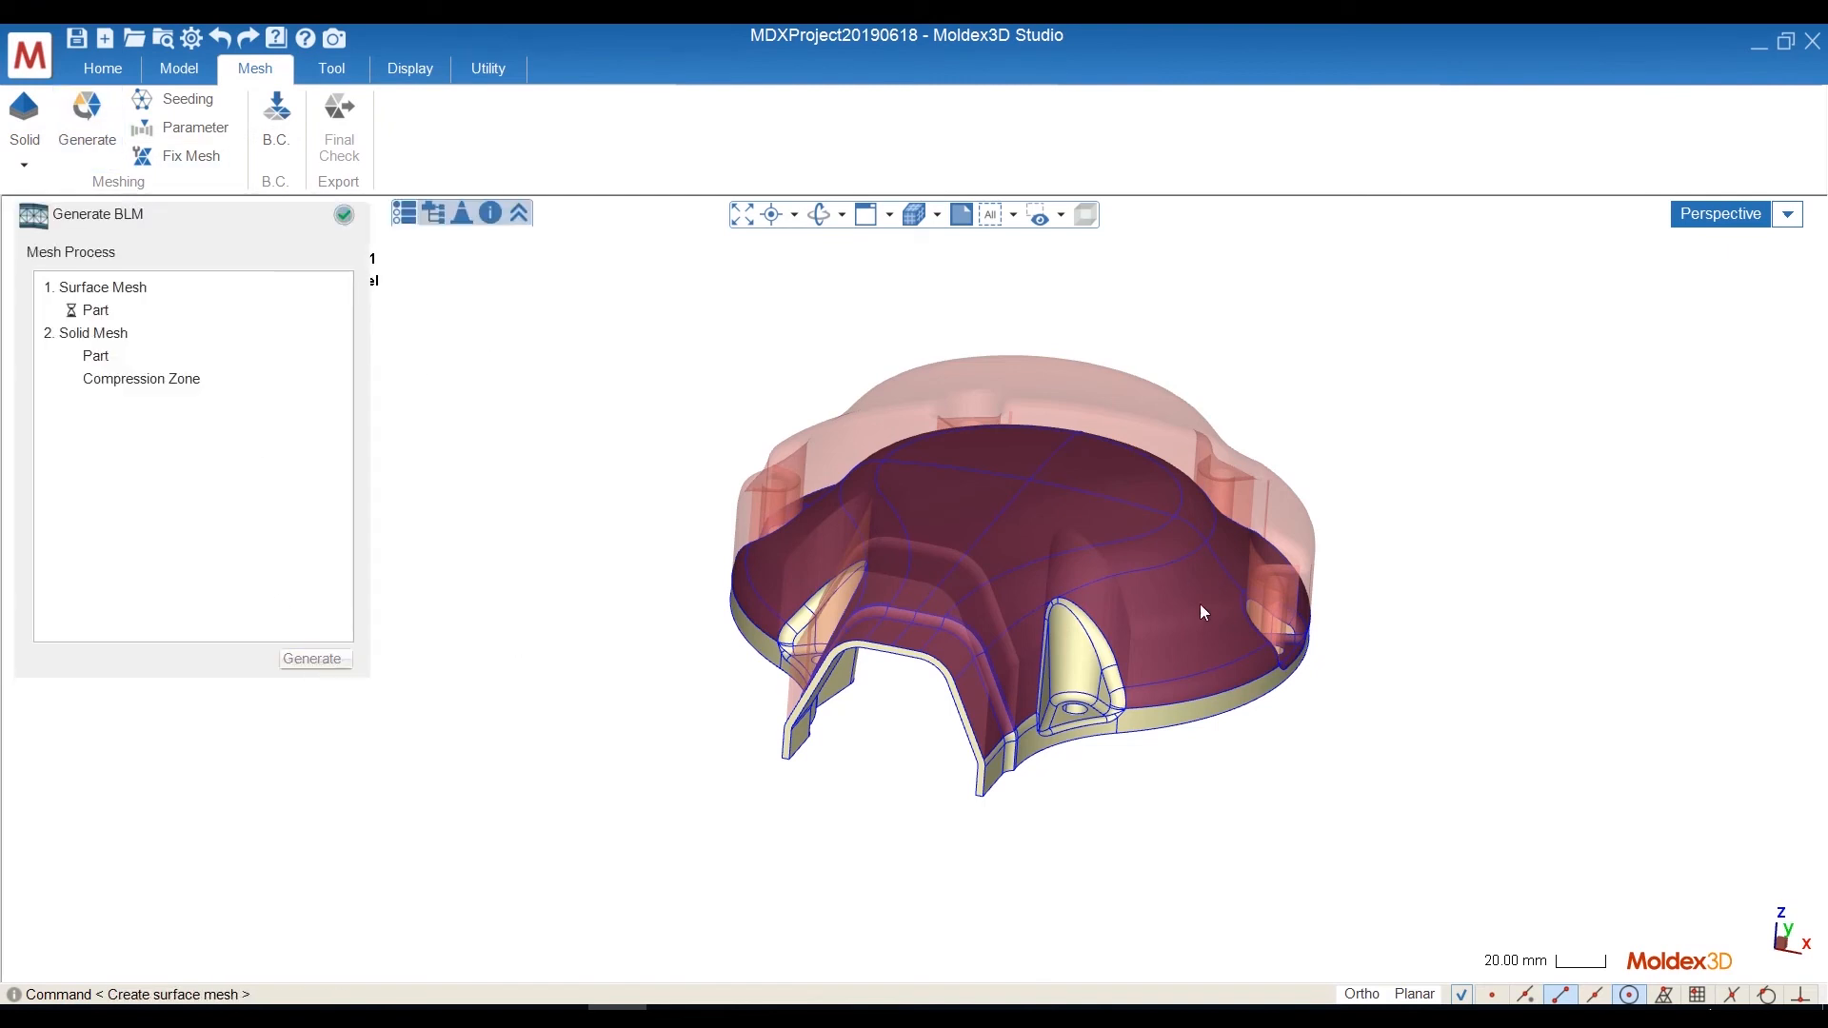
middle_drag(1161, 671, 796, 809)
middle_drag(1117, 435, 1391, 314)
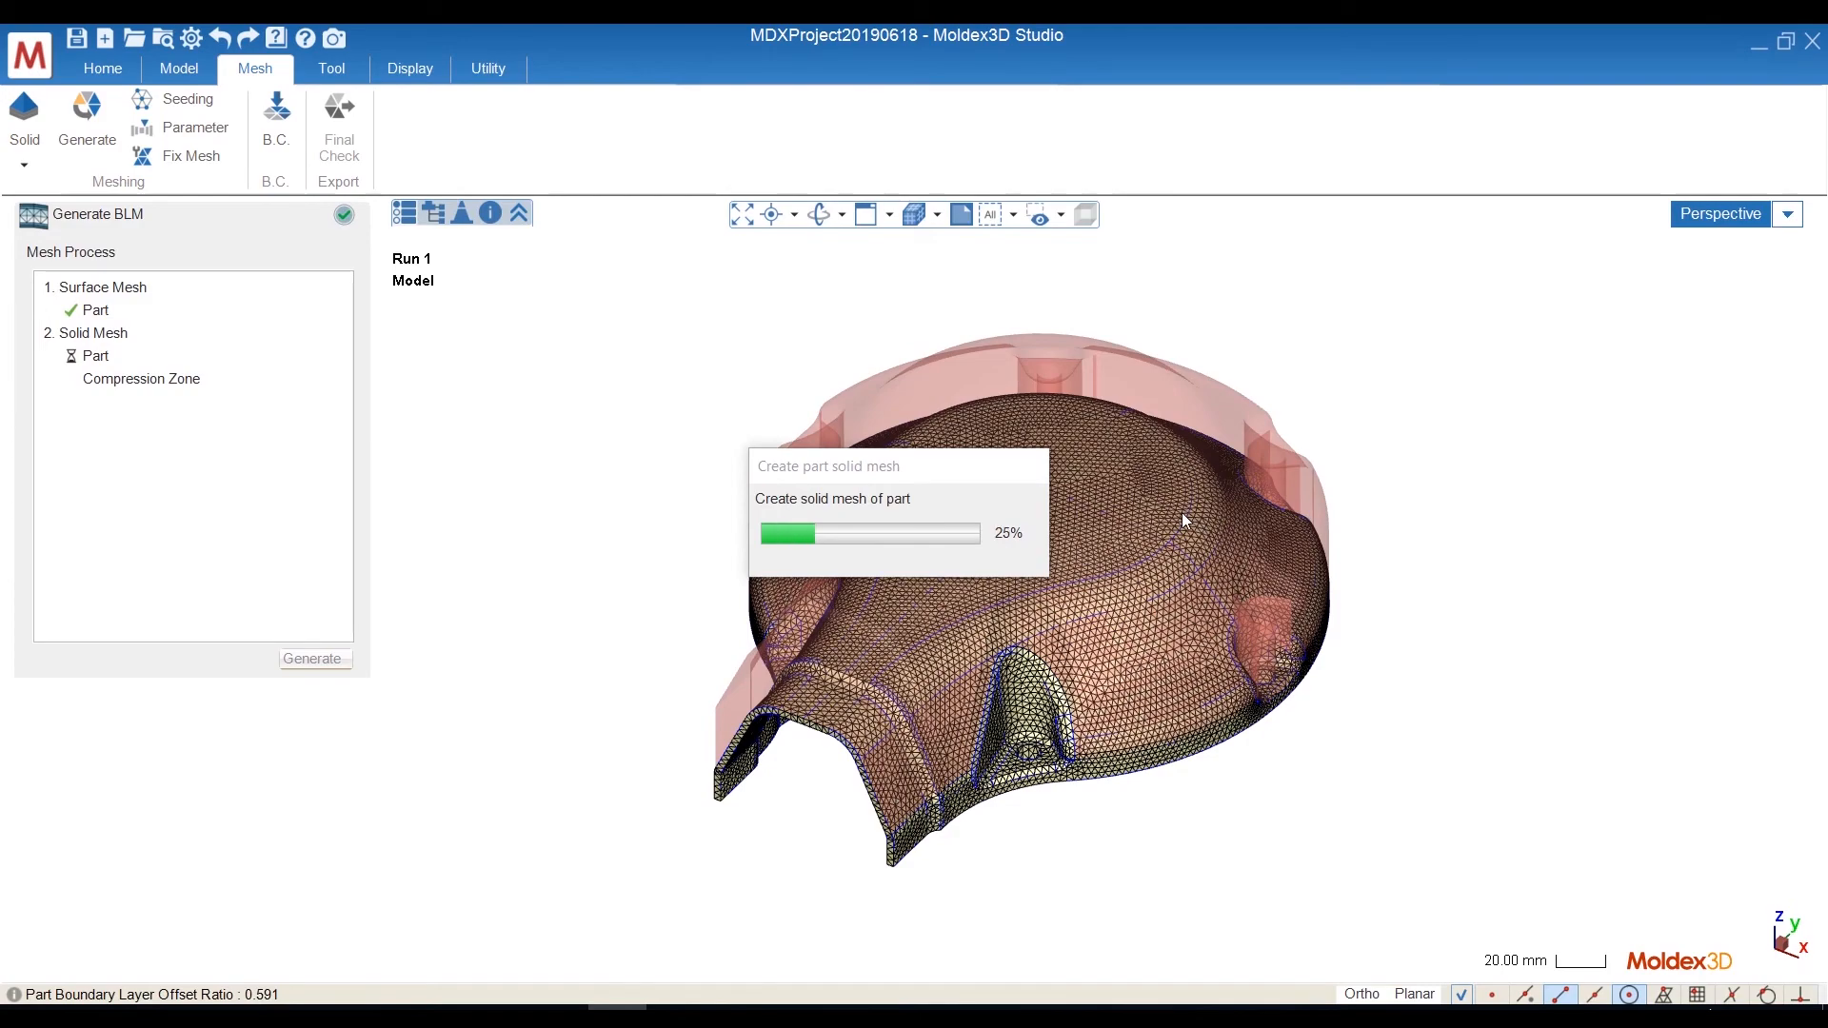
middle_drag(1131, 720, 1119, 704)
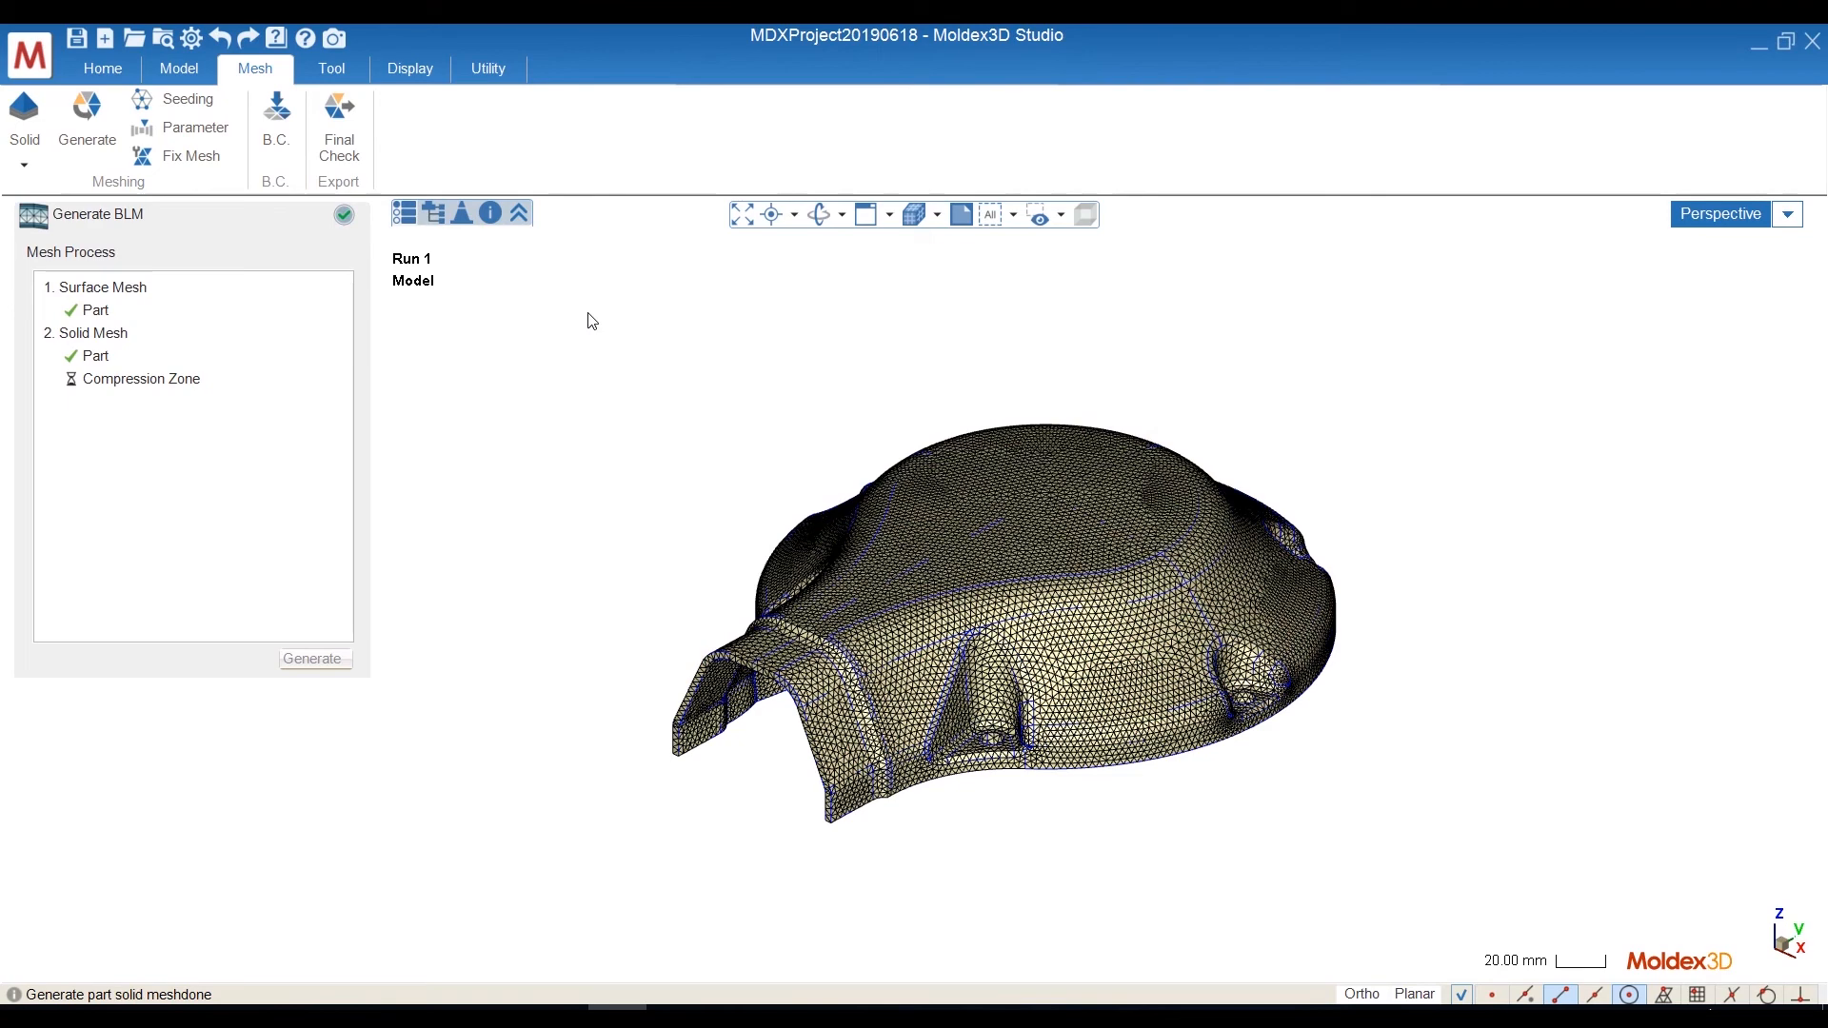
click(347, 215)
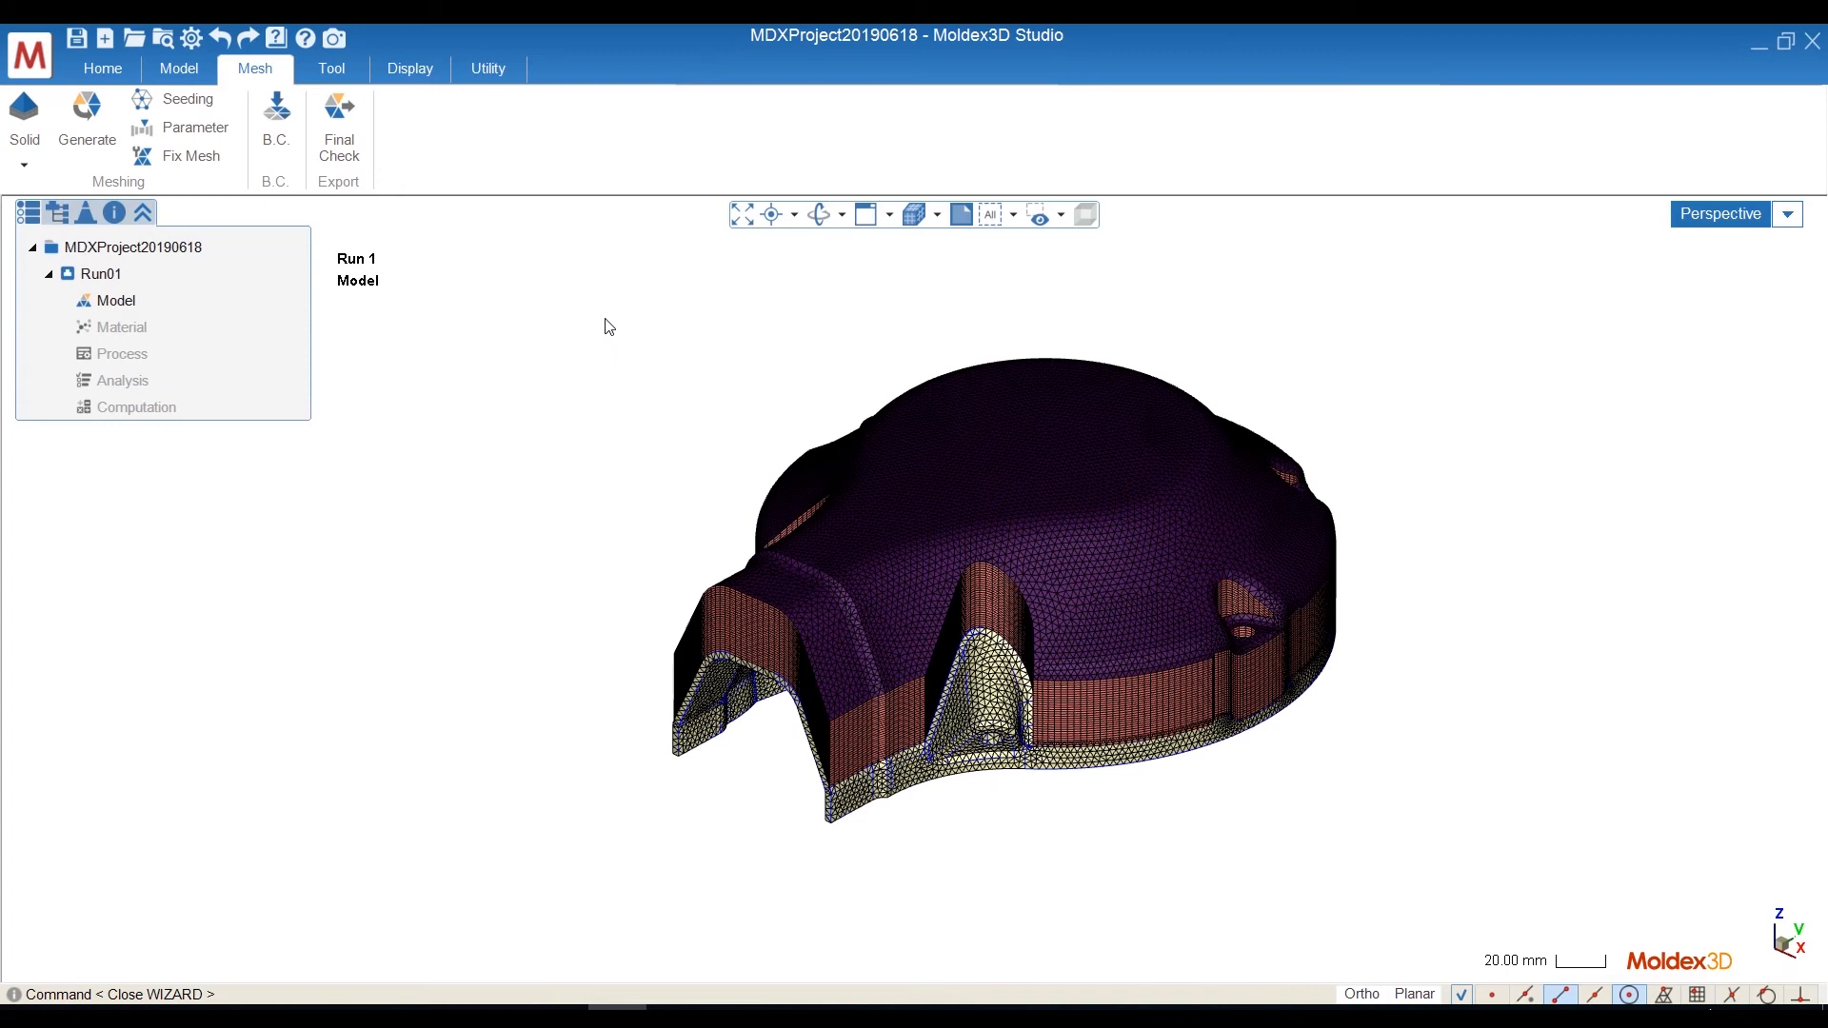
middle_drag(836, 765, 786, 465)
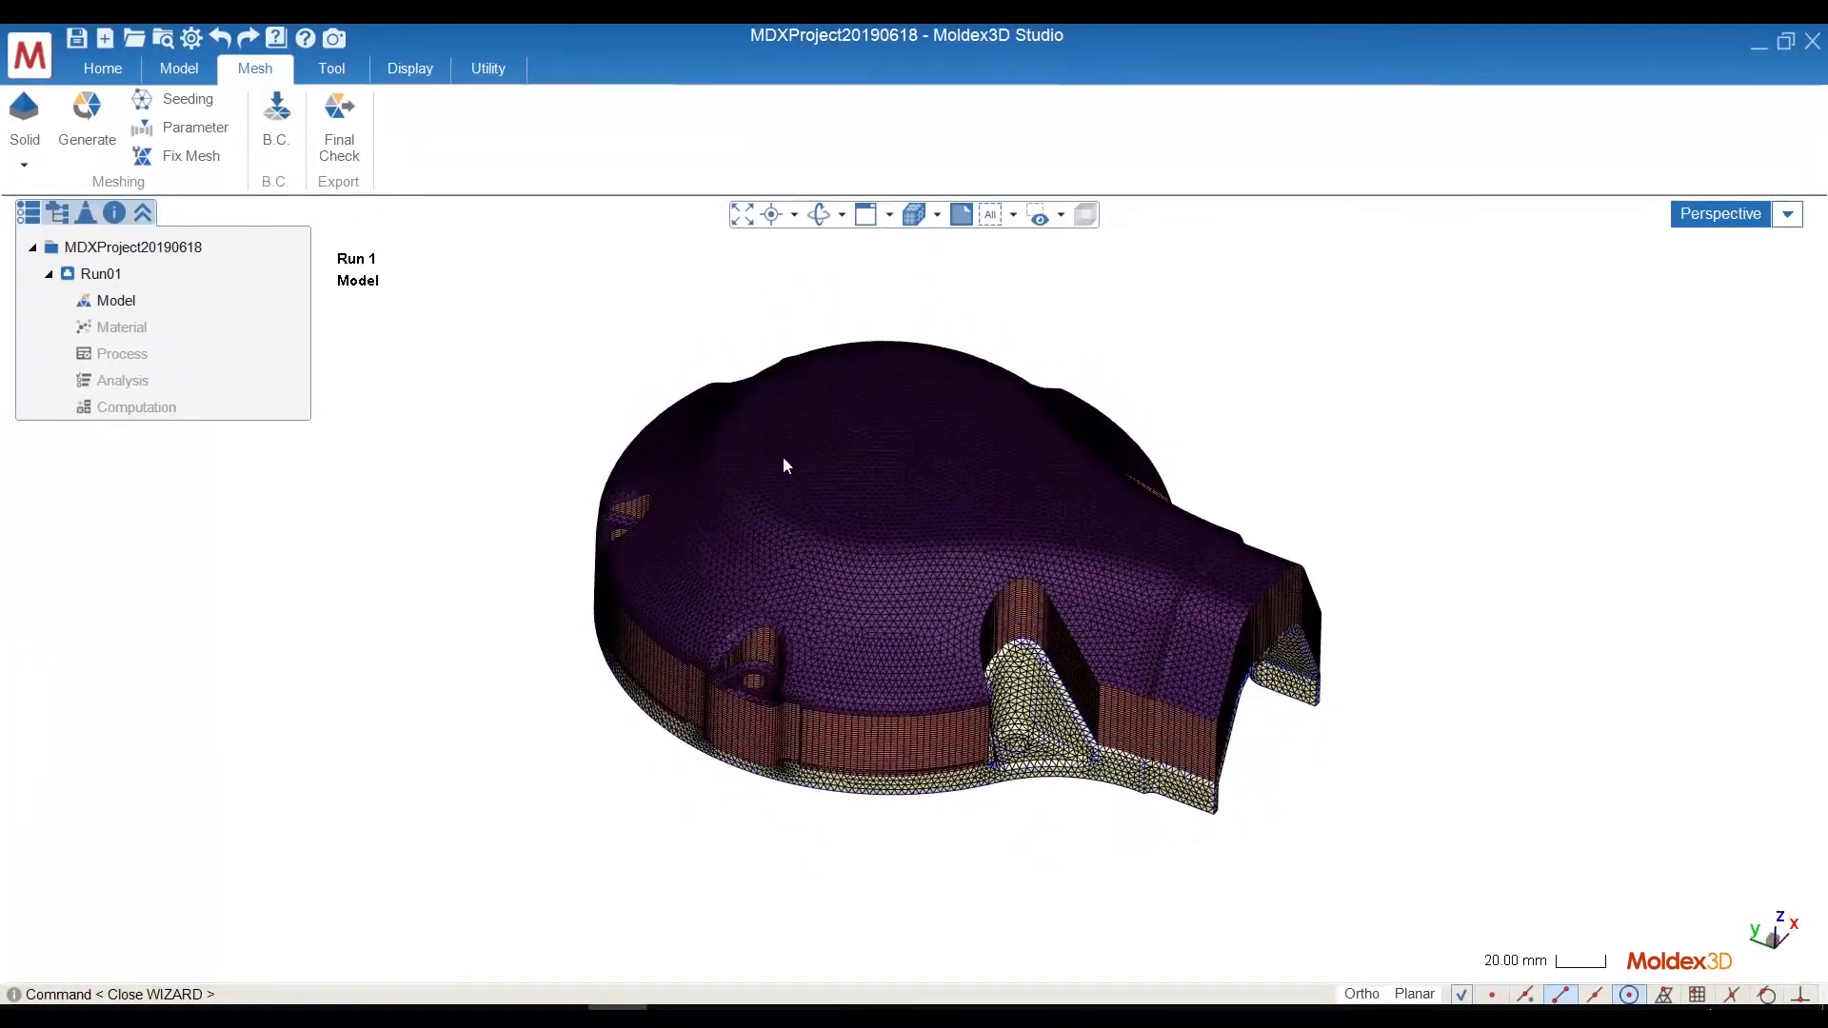
mouse_move(809, 750)
middle_down()
mouse_move(734, 579)
mouse_move(1021, 881)
mouse_move(845, 701)
mouse_move(825, 759)
mouse_move(819, 742)
middle_up()
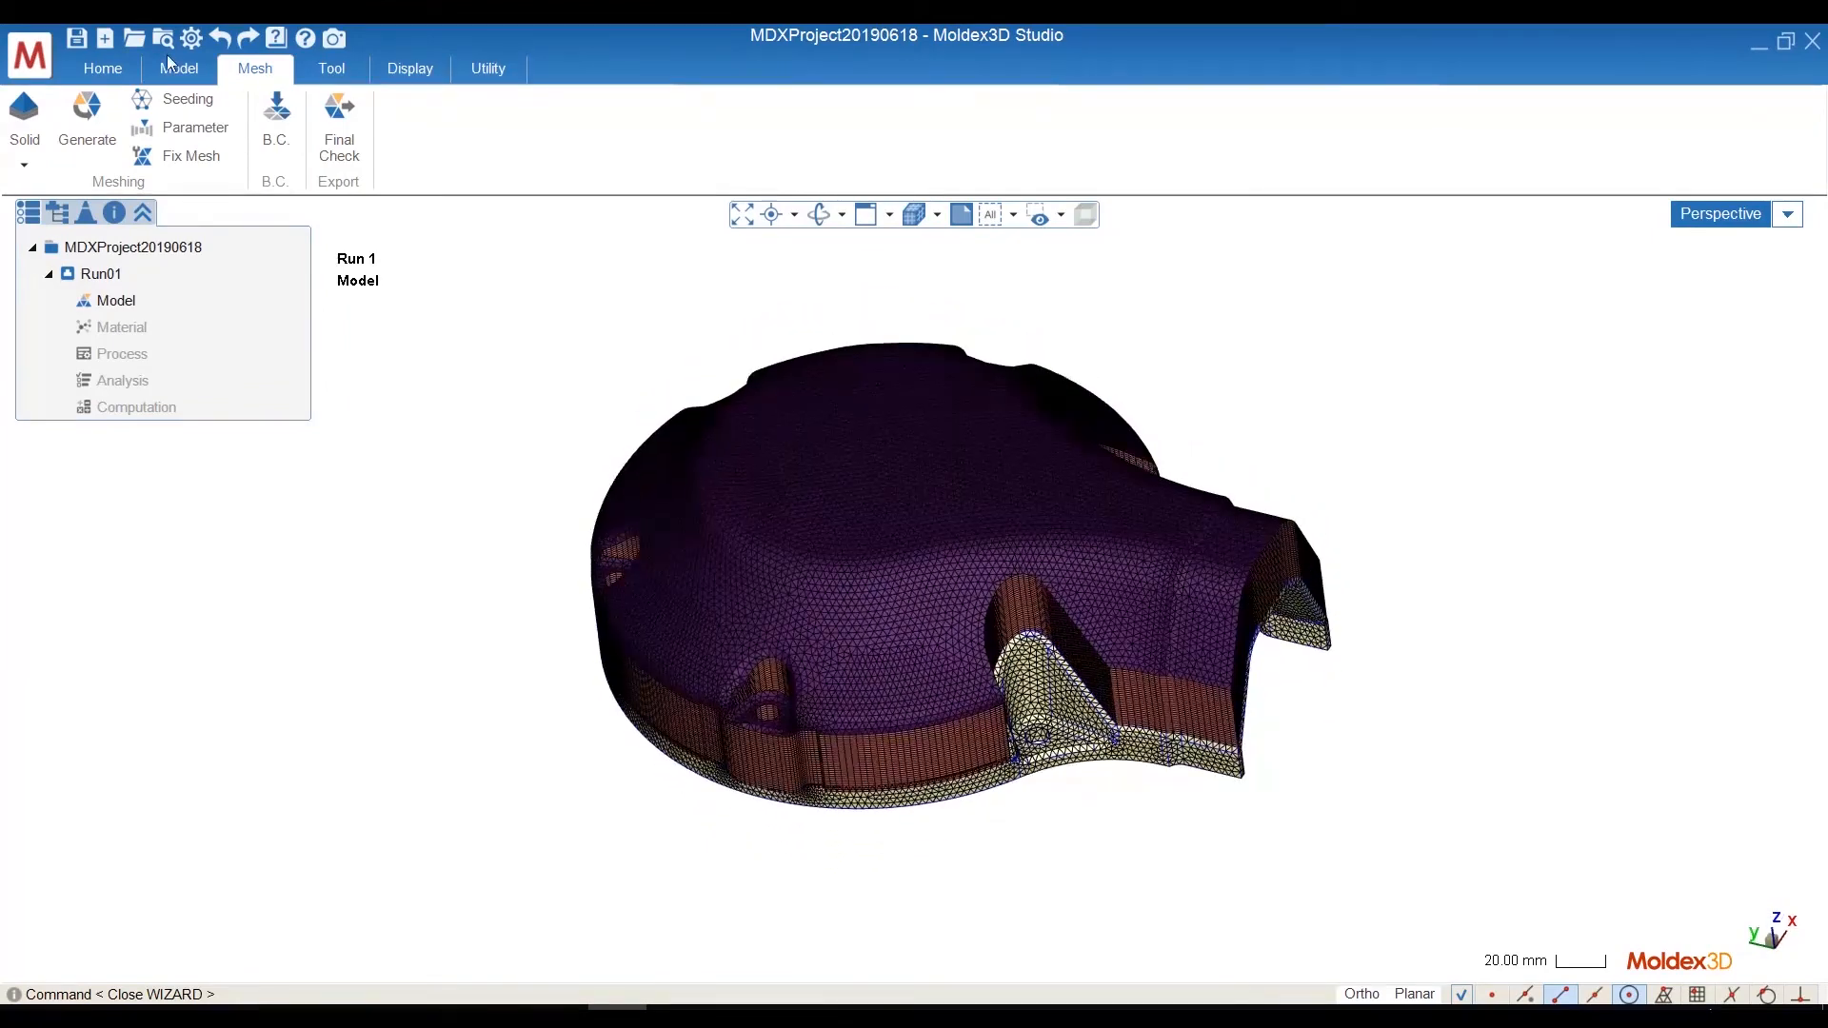
Start editing the meshed cover's compression zone, deleting the existing solid mesh objects.
click(174, 71)
click(1194, 133)
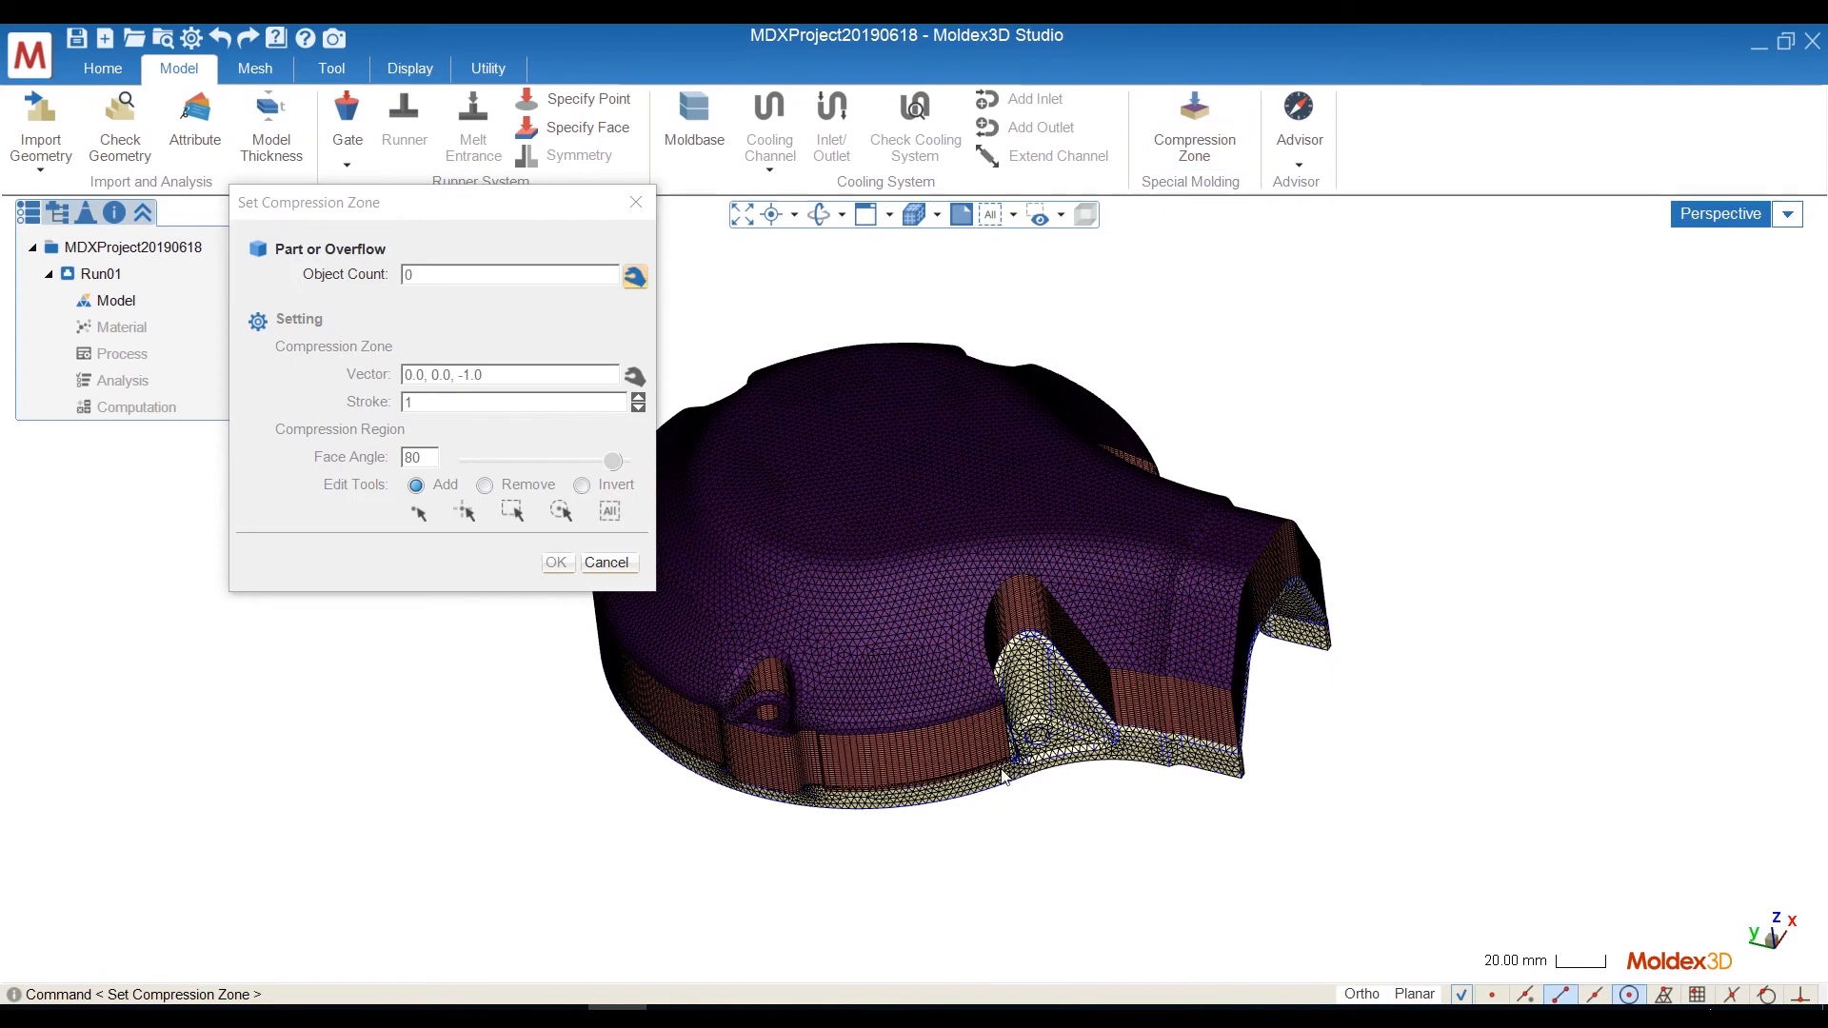
click(1062, 740)
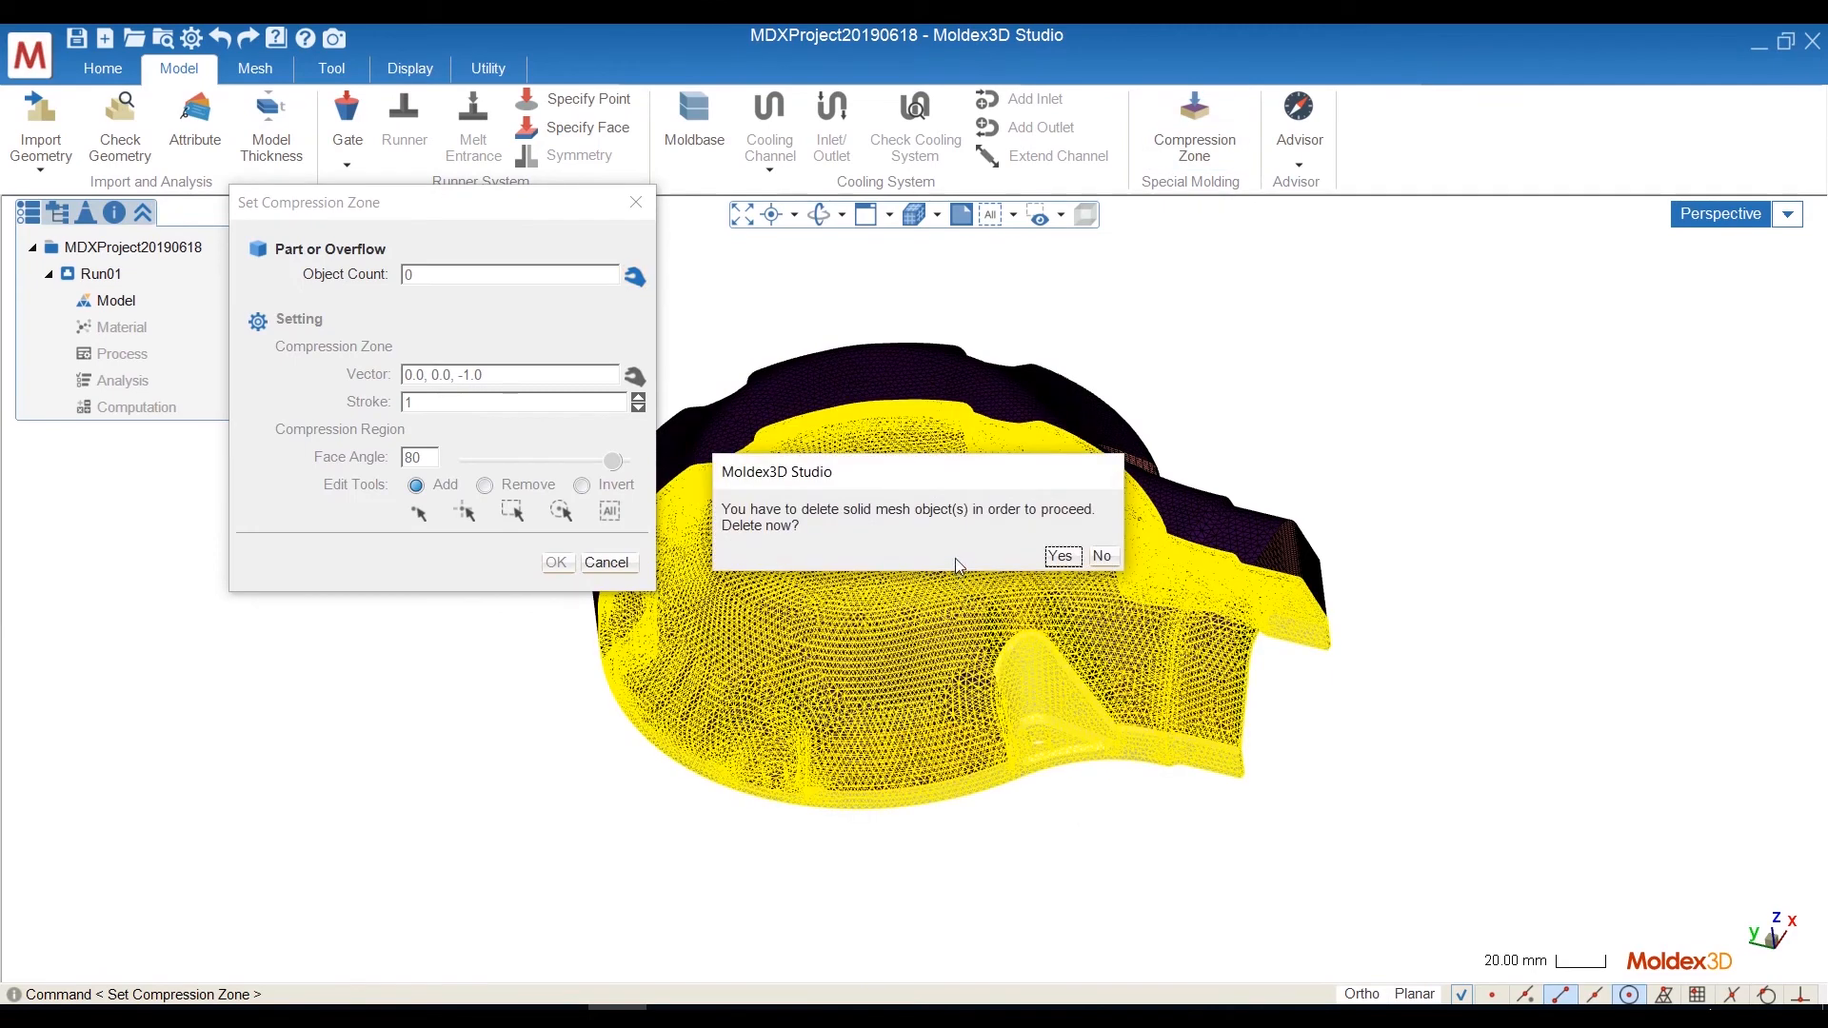
click(1074, 557)
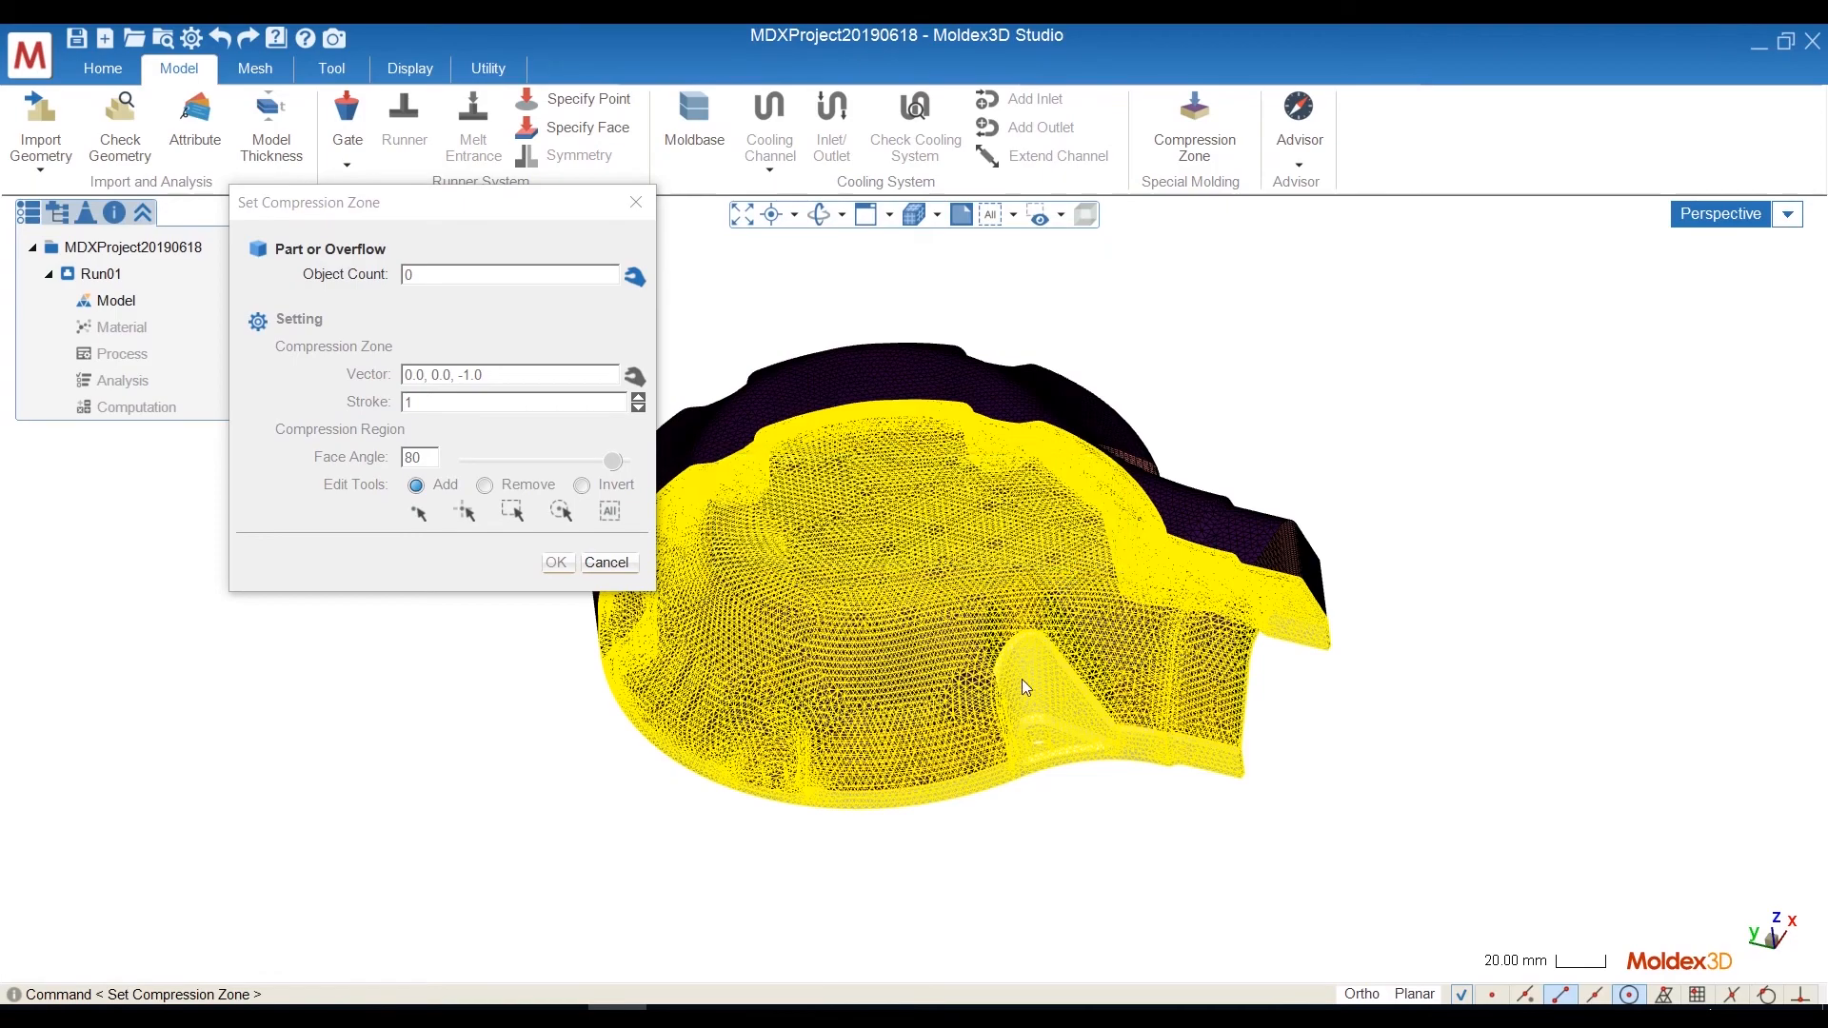
Examine the compression region boundary on the surface mesh around the side boss recess.
middle_drag(895, 666, 998, 323)
scroll(950, 660, up, 4)
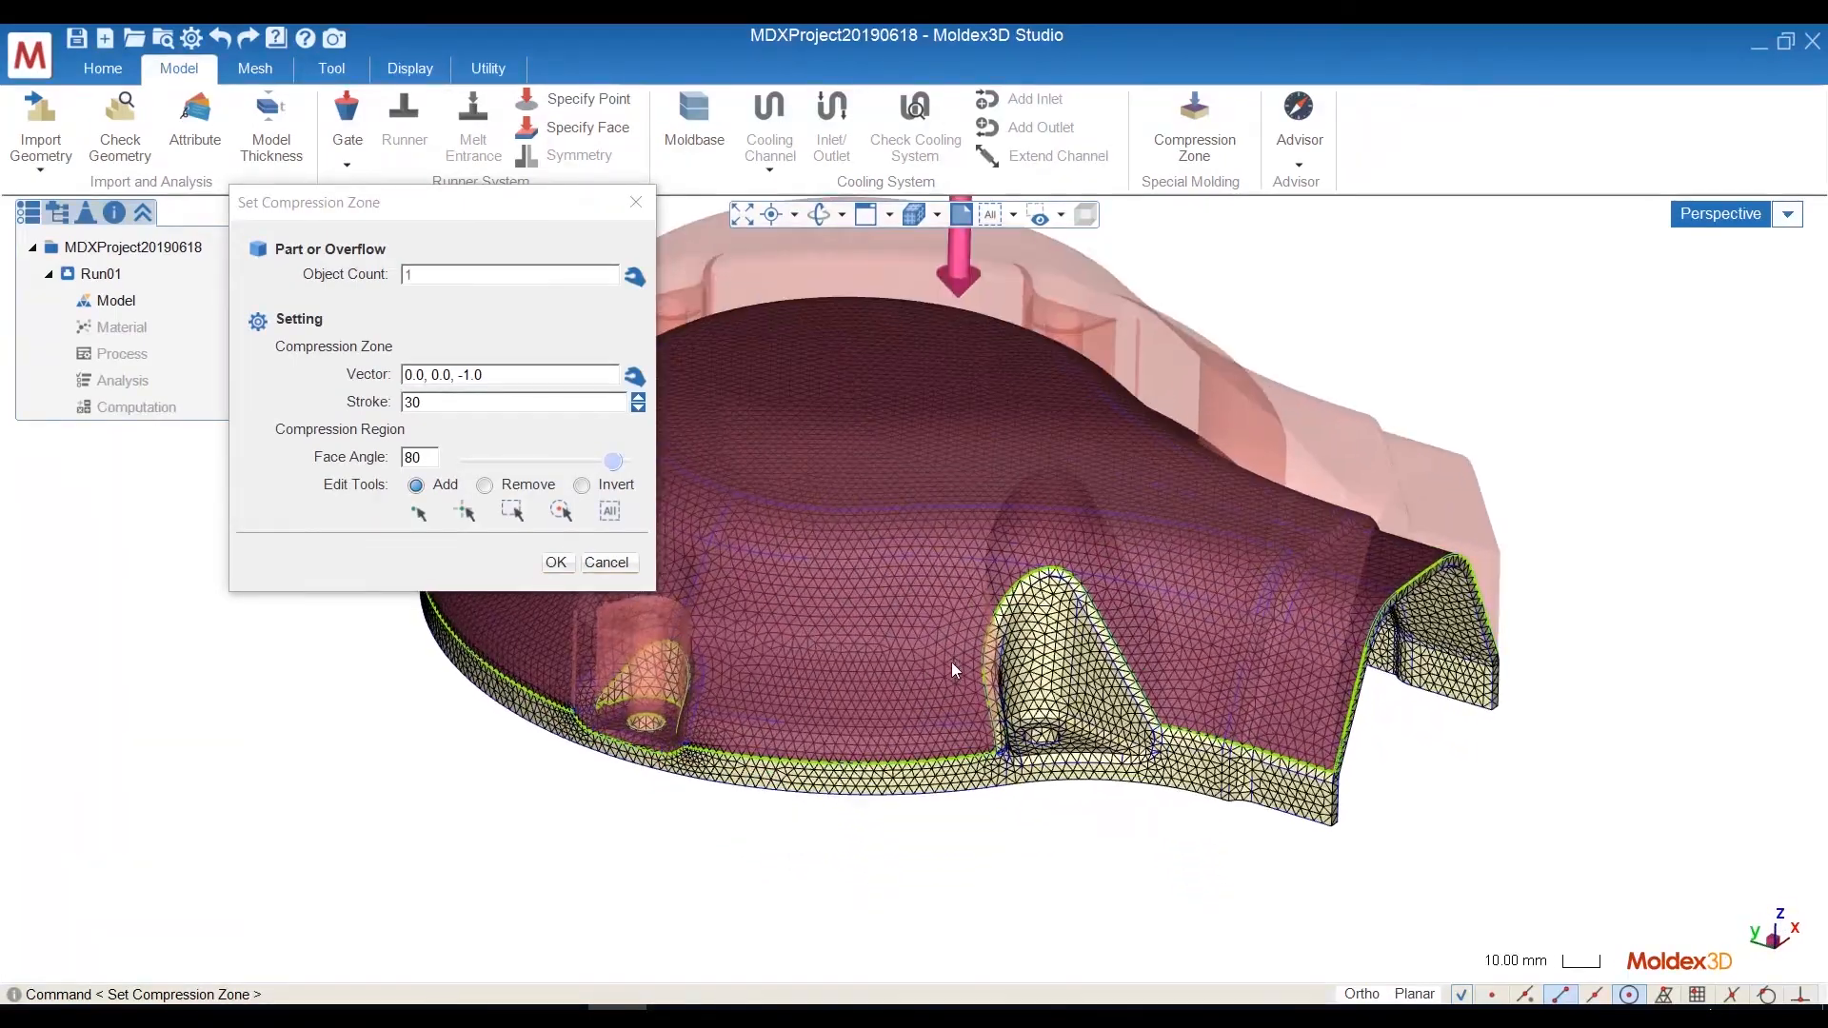
scroll(990, 705, up, 1)
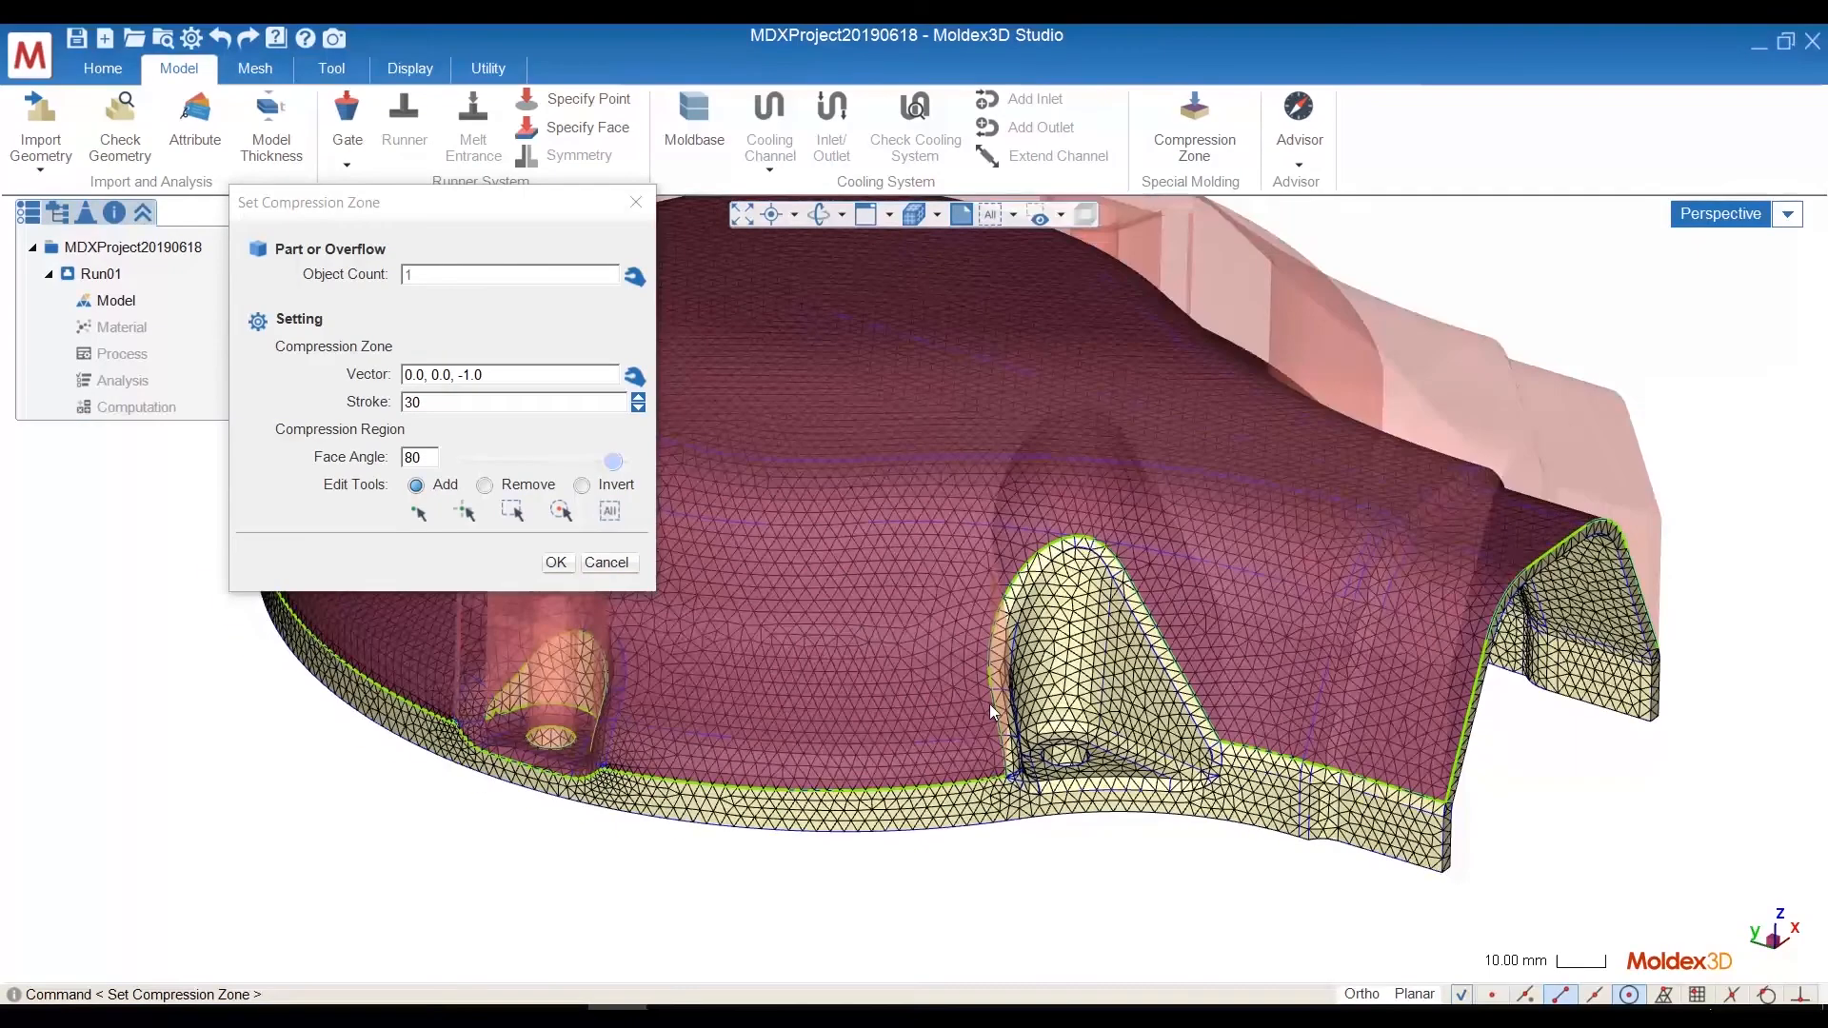
scroll(990, 705, down, 4)
mouse_move(899, 627)
middle_down()
mouse_move(1007, 701)
mouse_move(946, 660)
mouse_move(1000, 816)
mouse_move(1009, 527)
mouse_move(918, 609)
mouse_move(885, 604)
mouse_move(967, 527)
mouse_move(975, 400)
mouse_move(934, 343)
mouse_move(919, 369)
middle_up()
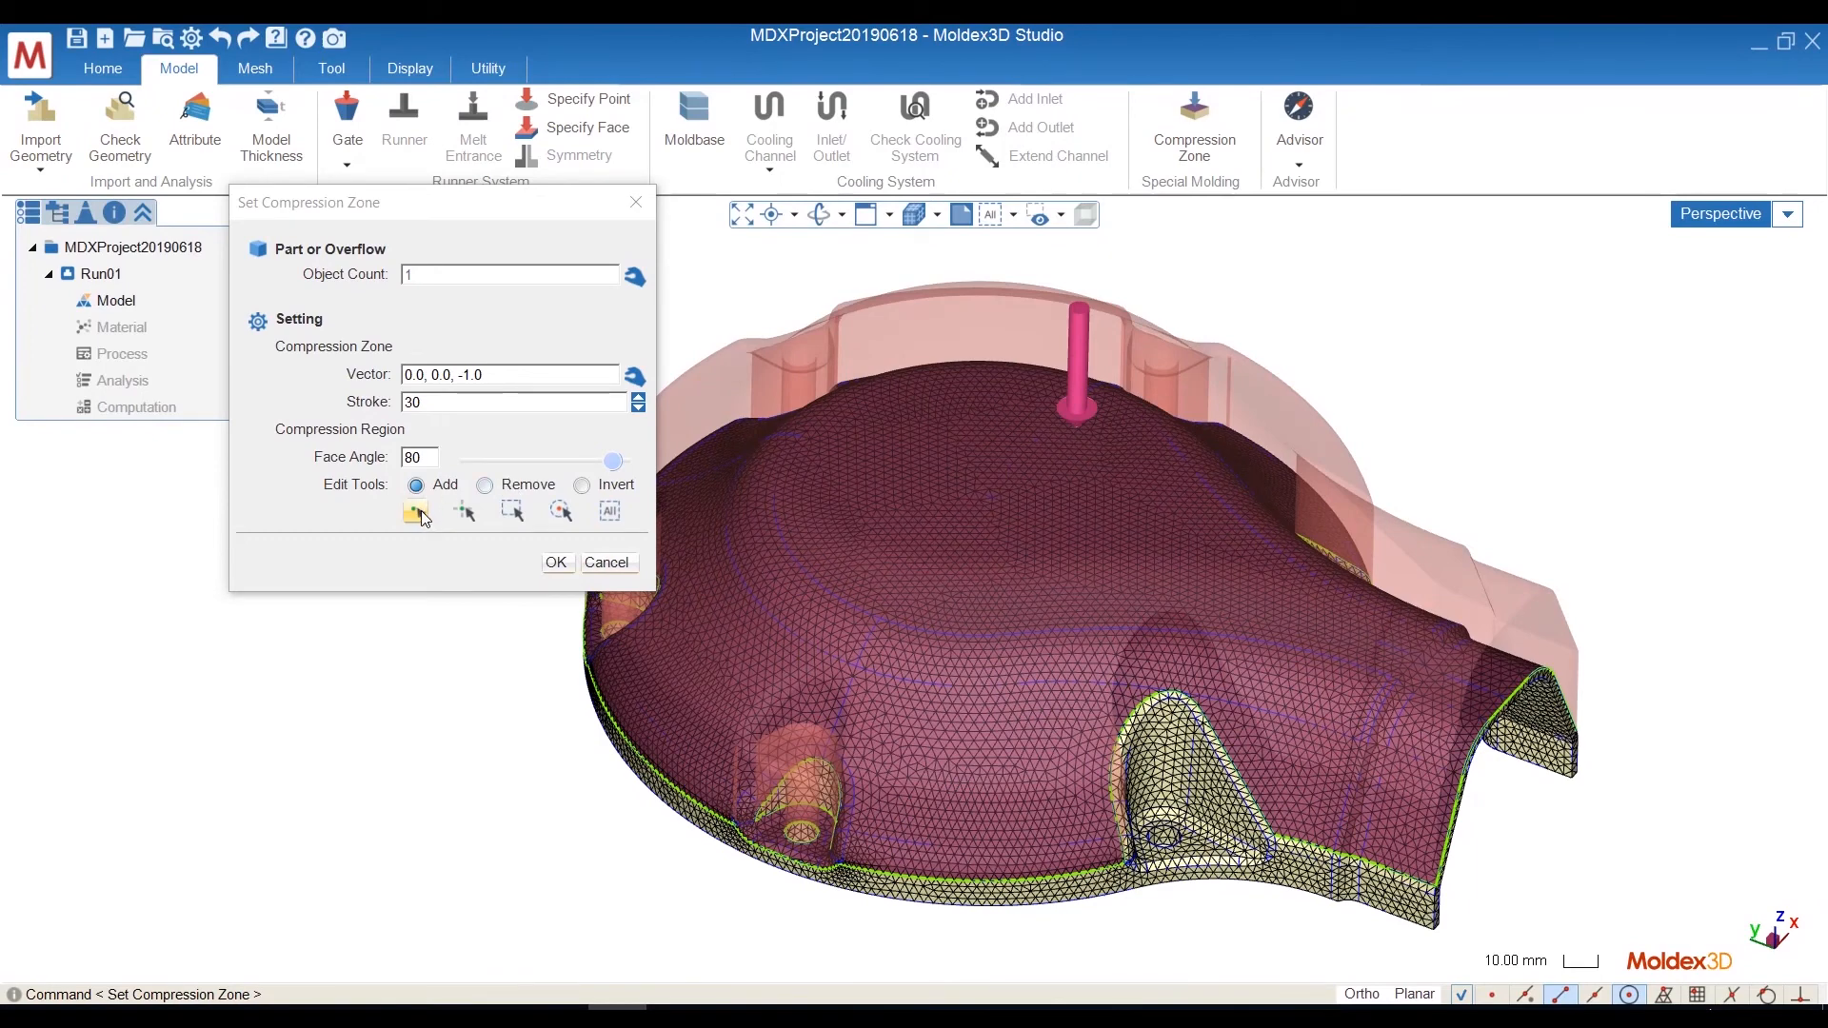
middle_drag(1192, 877, 1052, 728)
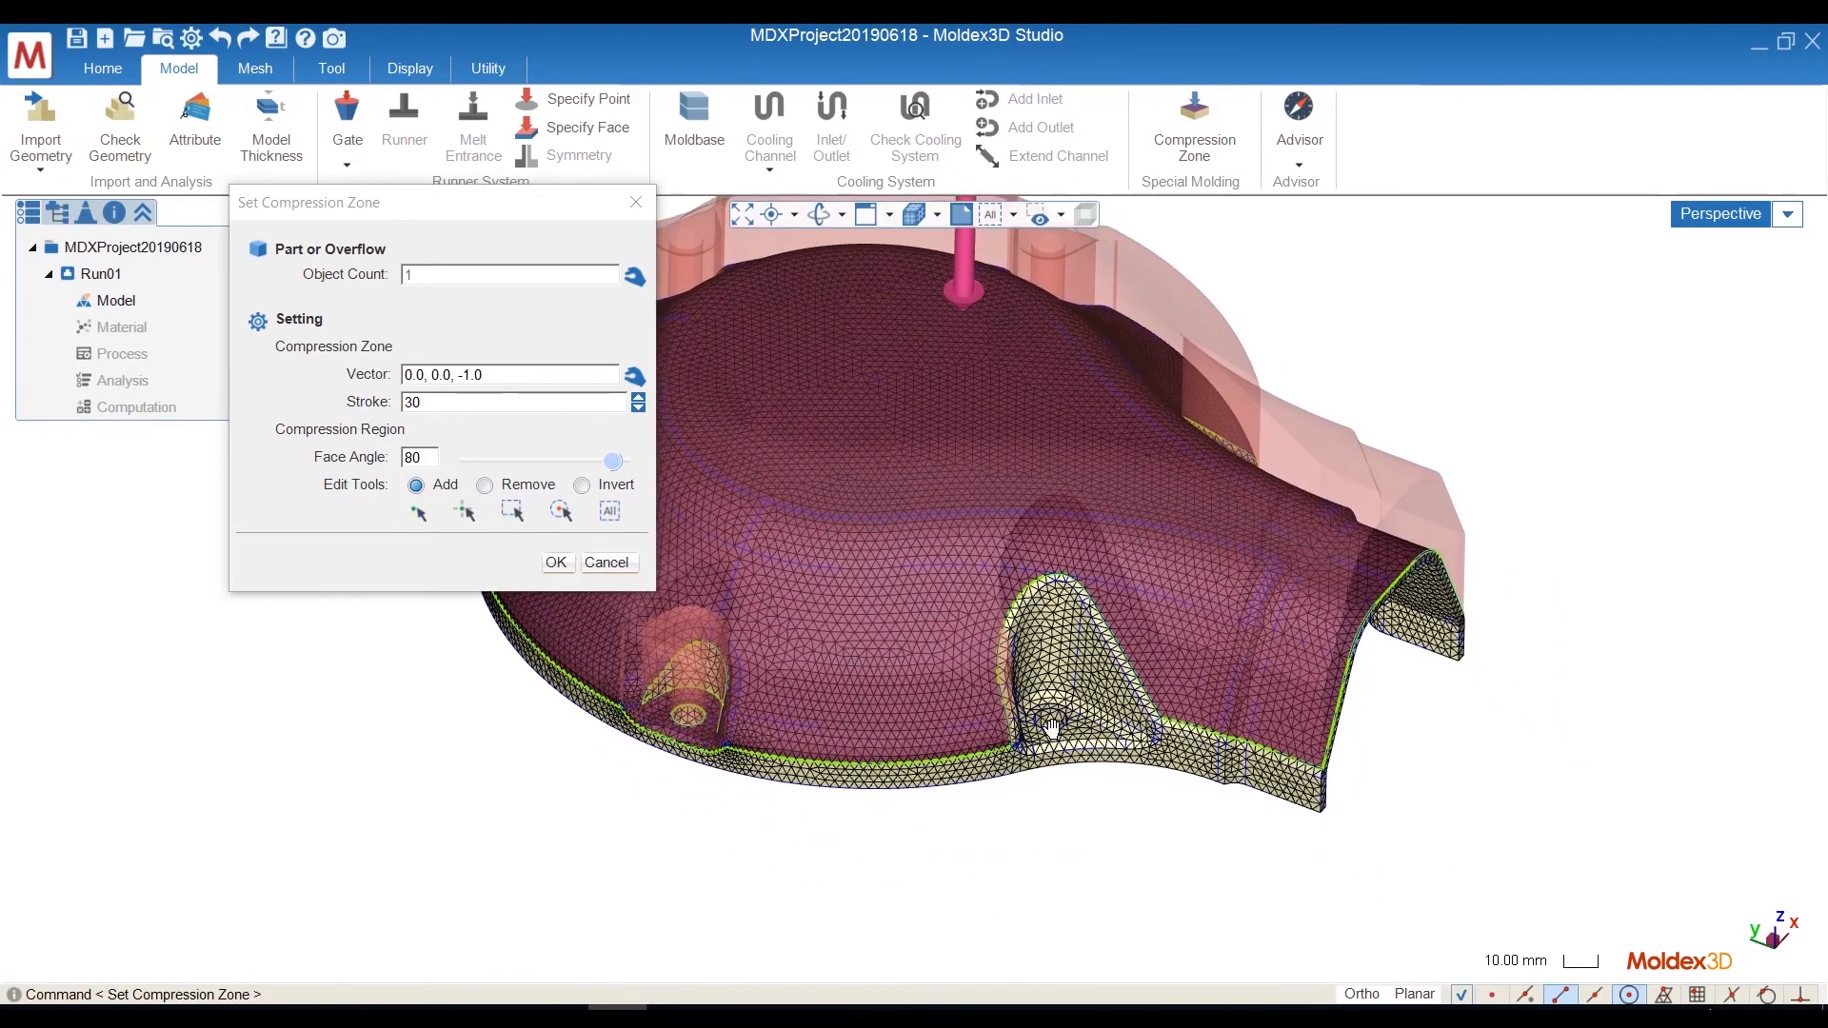
scroll(1052, 728, up, 5)
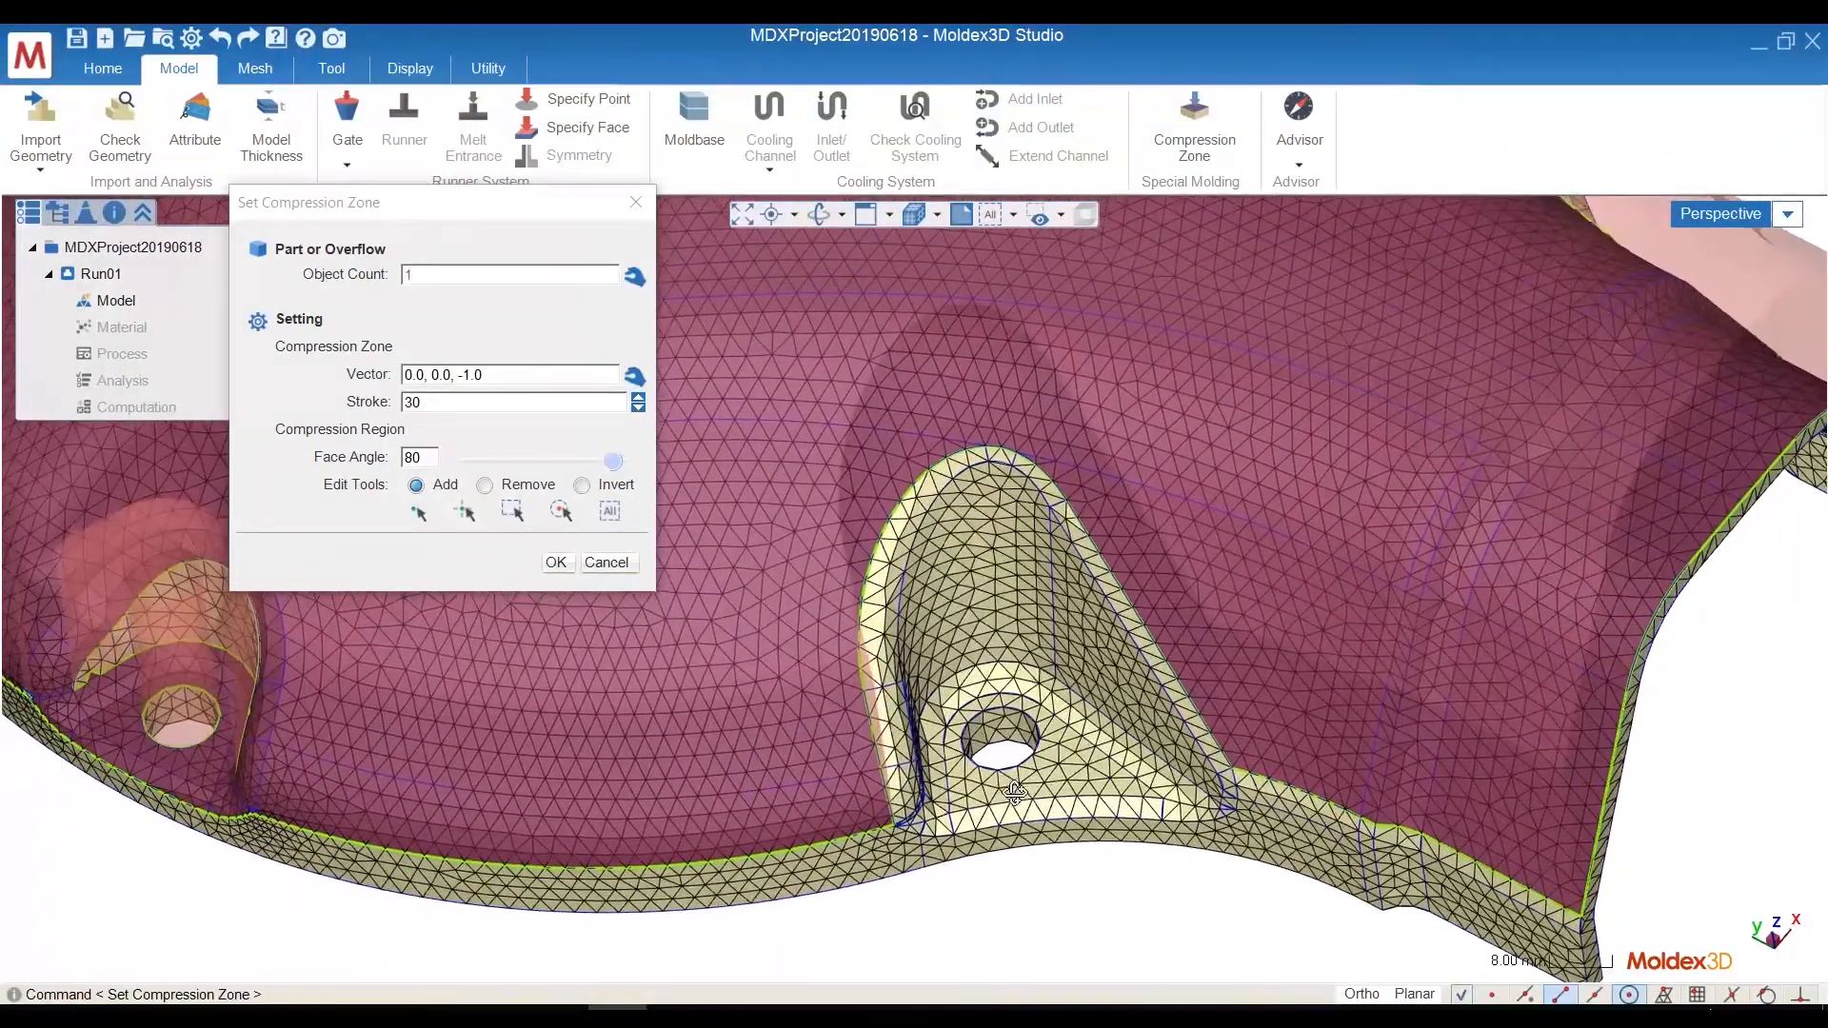
right_drag(1015, 793, 1008, 797)
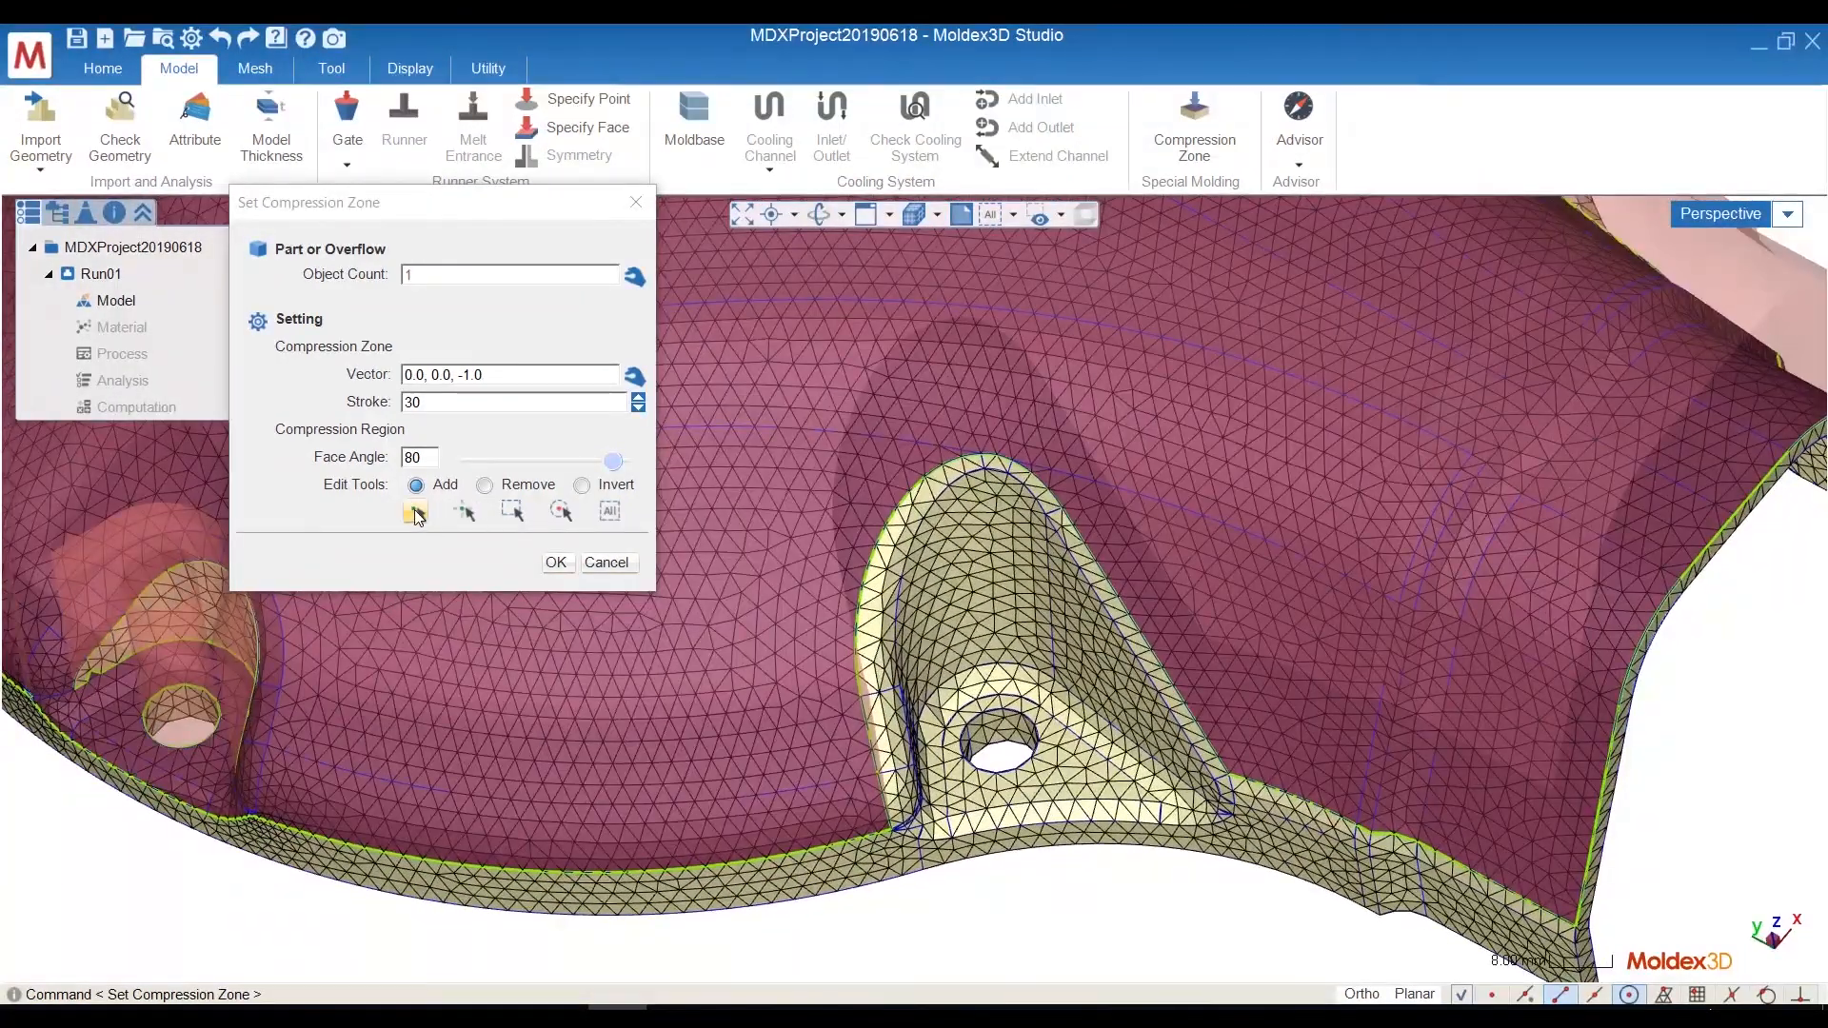
Add the flat floor faces around the hole in the side boss recess to the compression region, using a maximum face-face angle of 10.
click(464, 513)
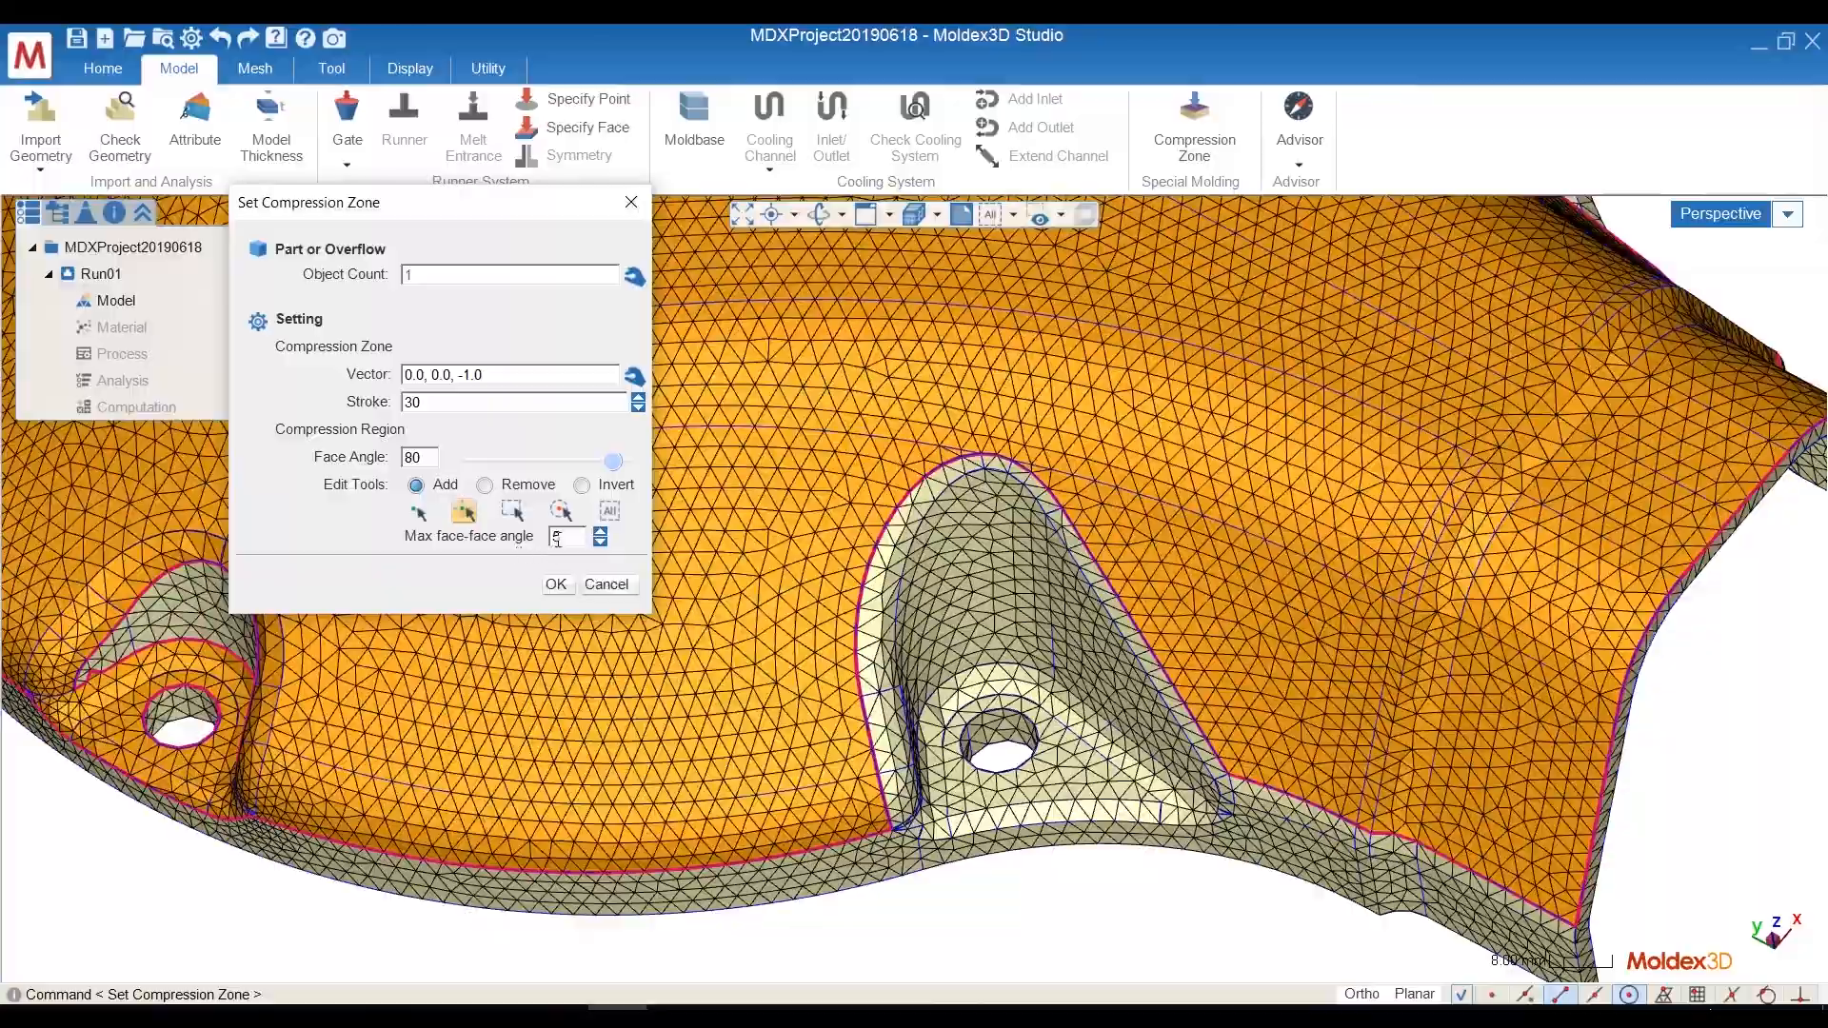
text(10)
click(1089, 755)
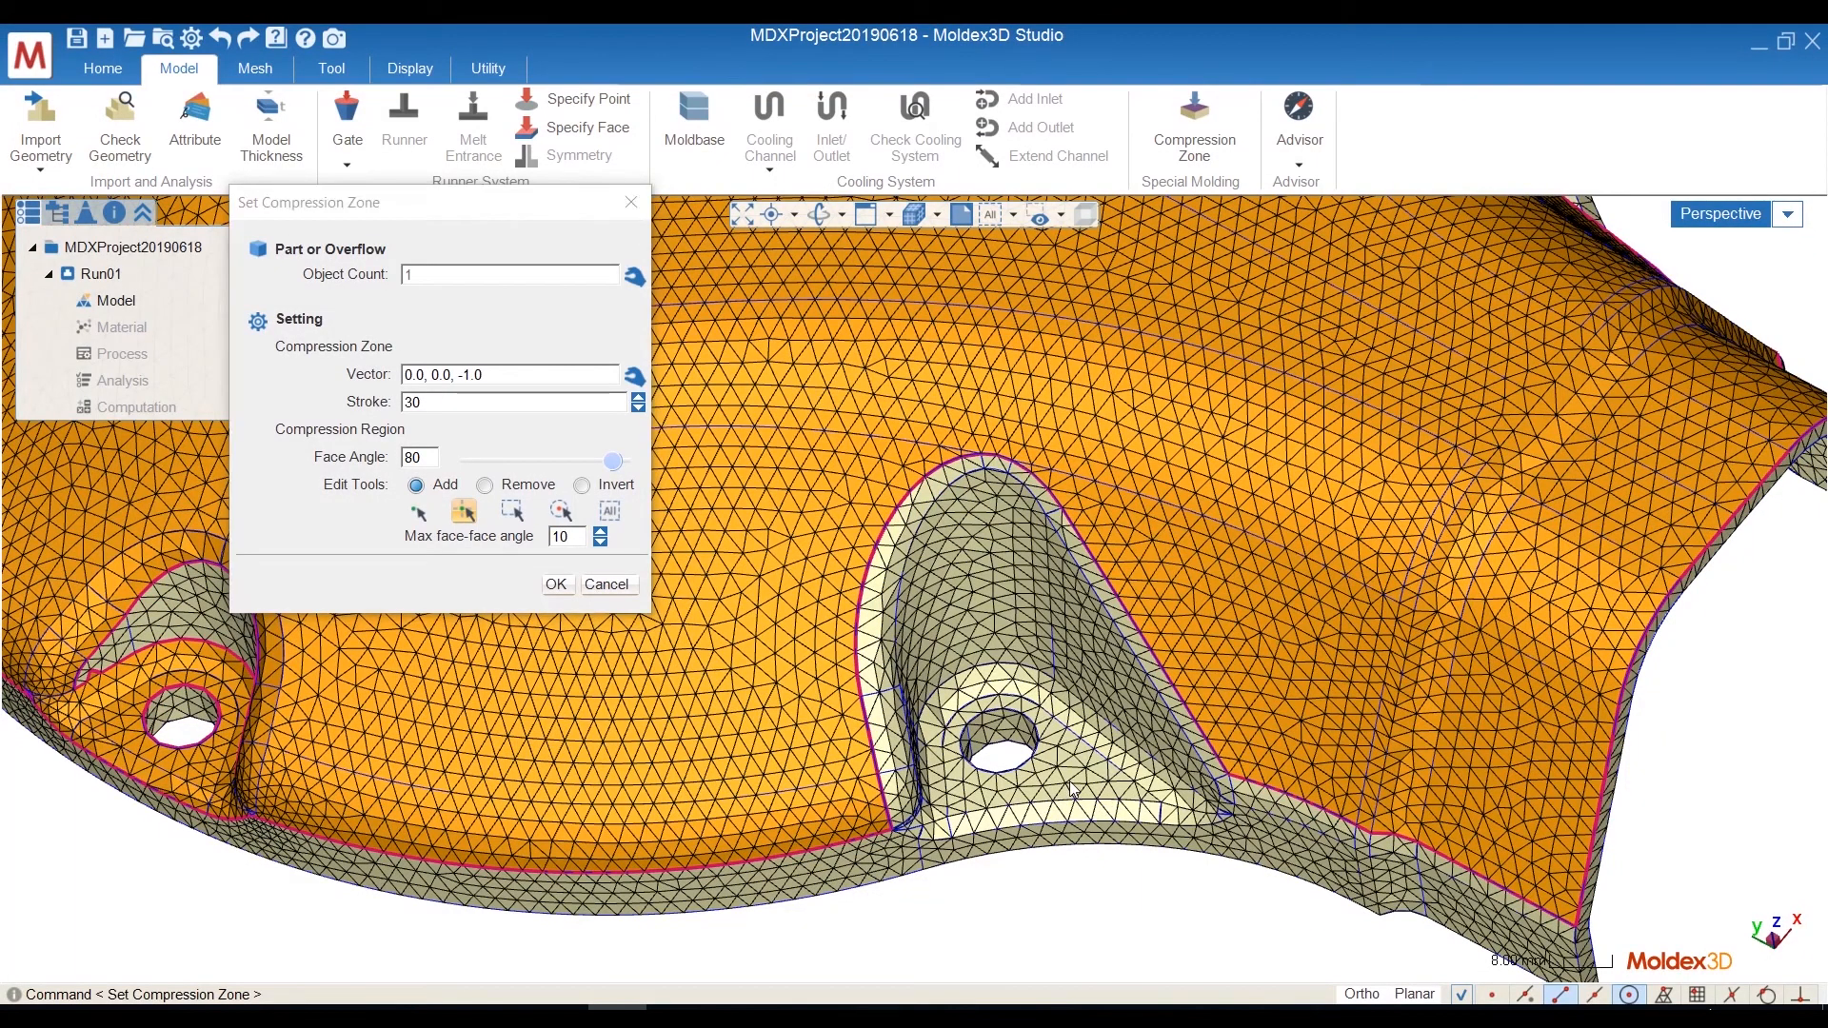
middle_drag(1159, 814, 1747, 507)
click(1635, 632)
scroll(1342, 748, down, 3)
middle_drag(1330, 776, 1164, 672)
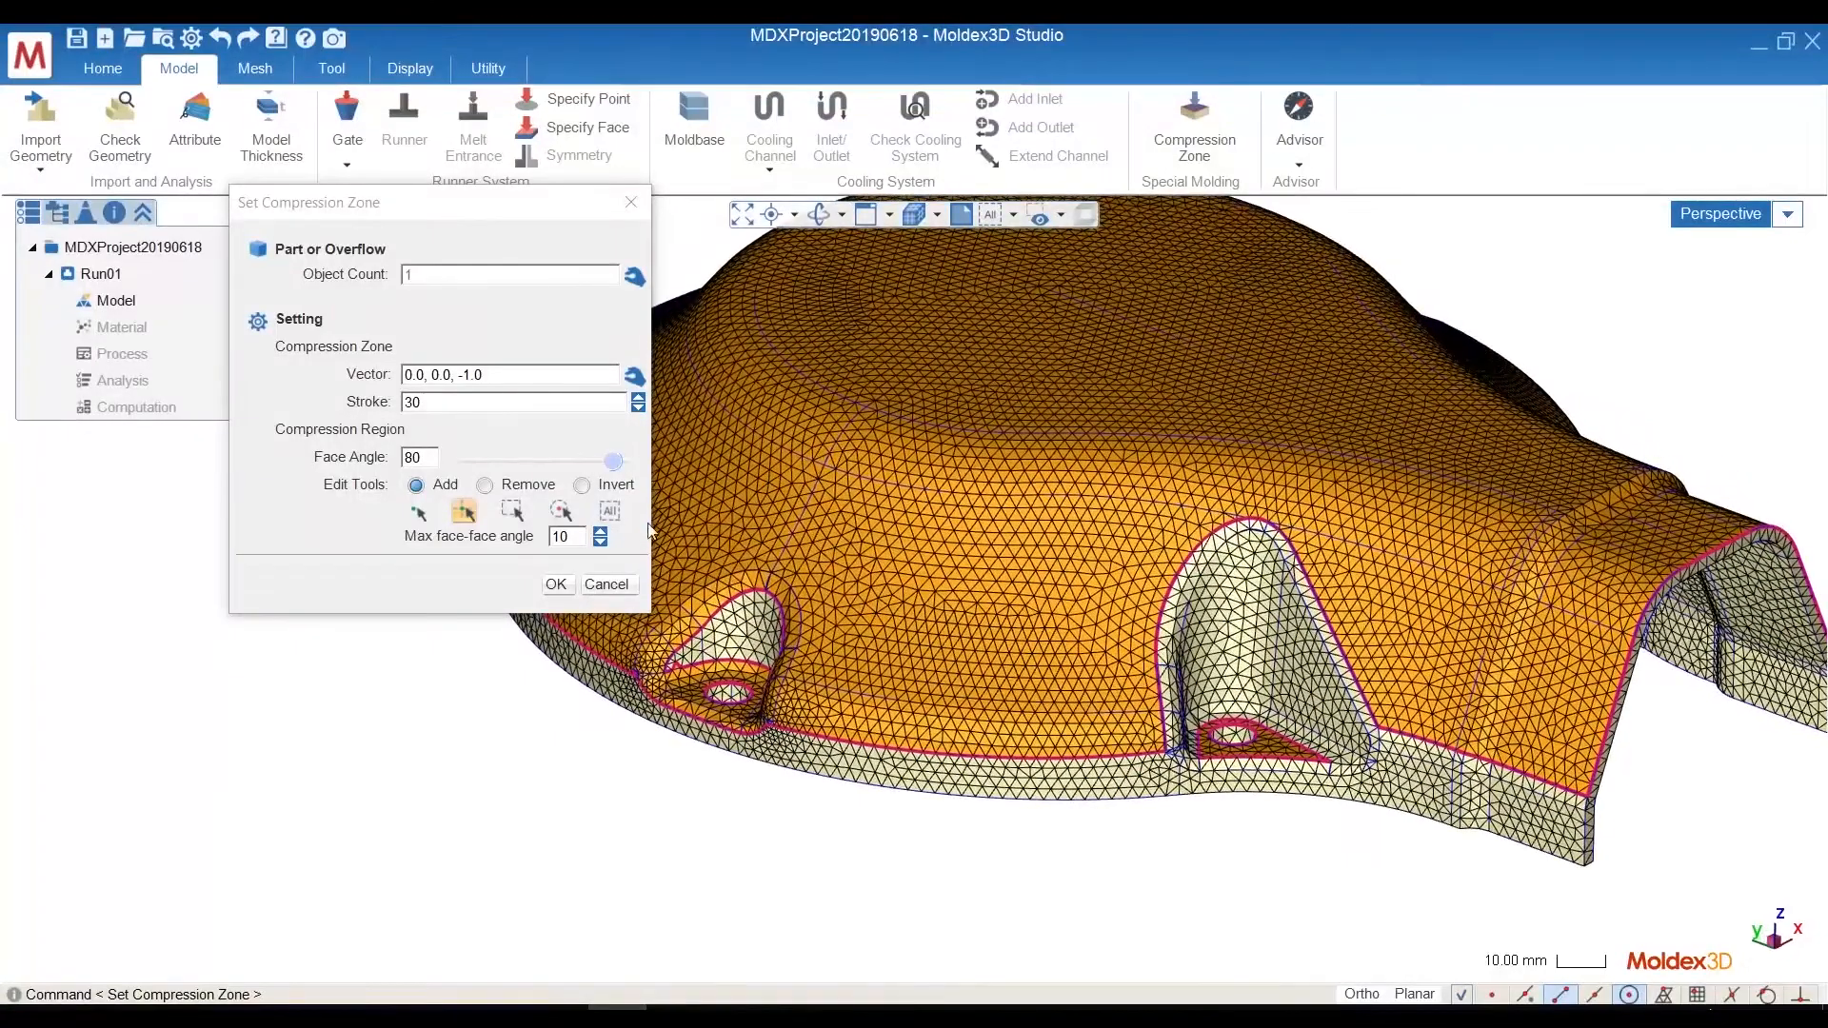
click(557, 586)
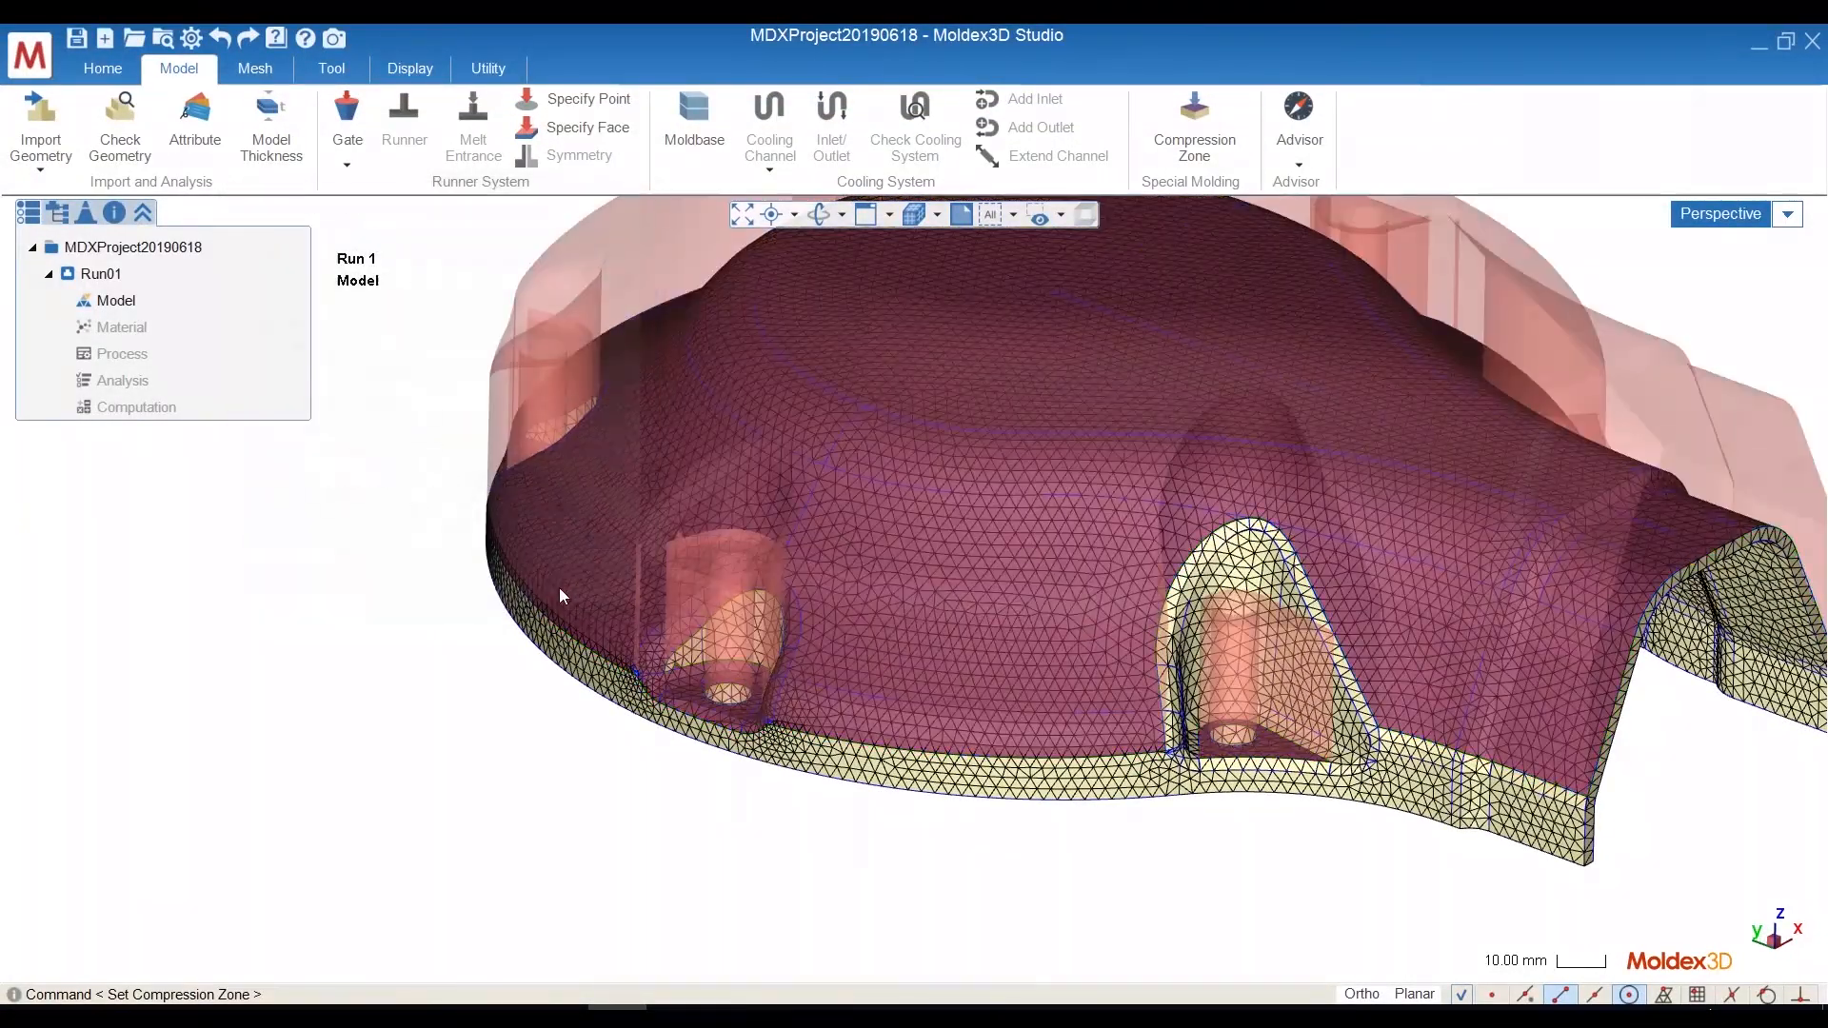
Regenerate the solid meshes of the part and the edited compression zone, and inspect the mesh around the boss recess.
click(254, 69)
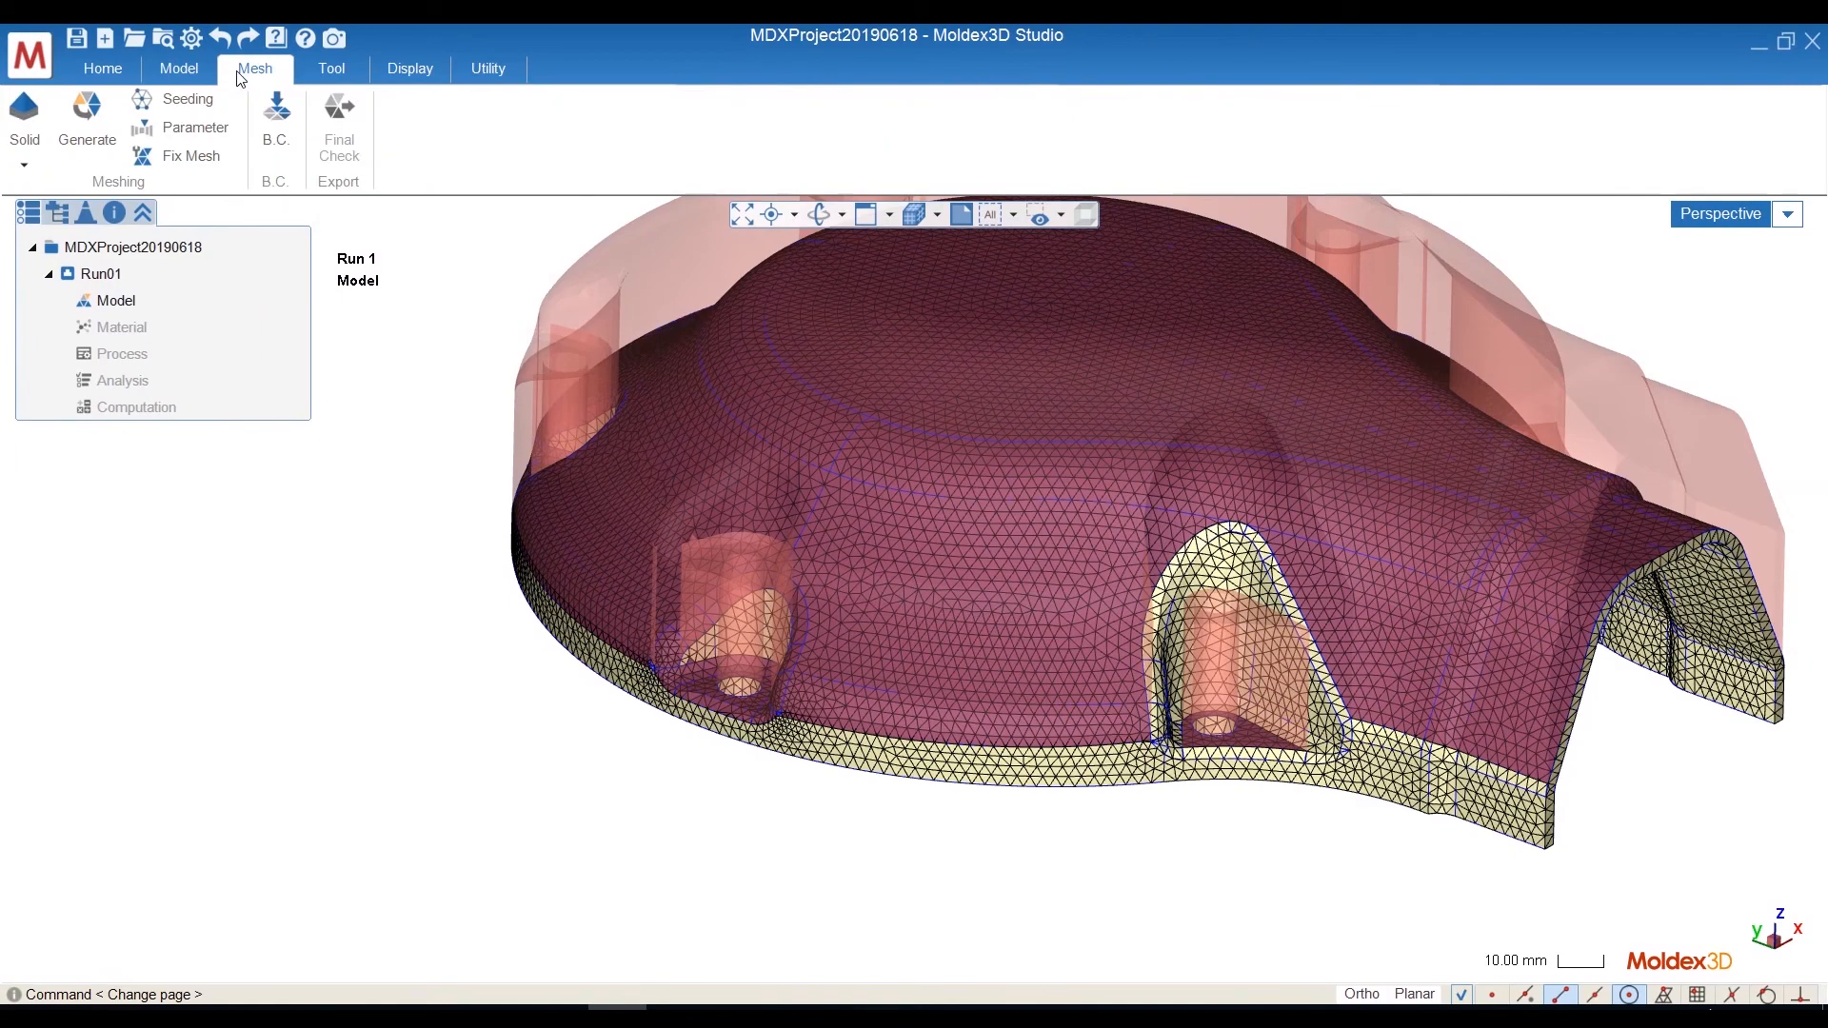
click(98, 125)
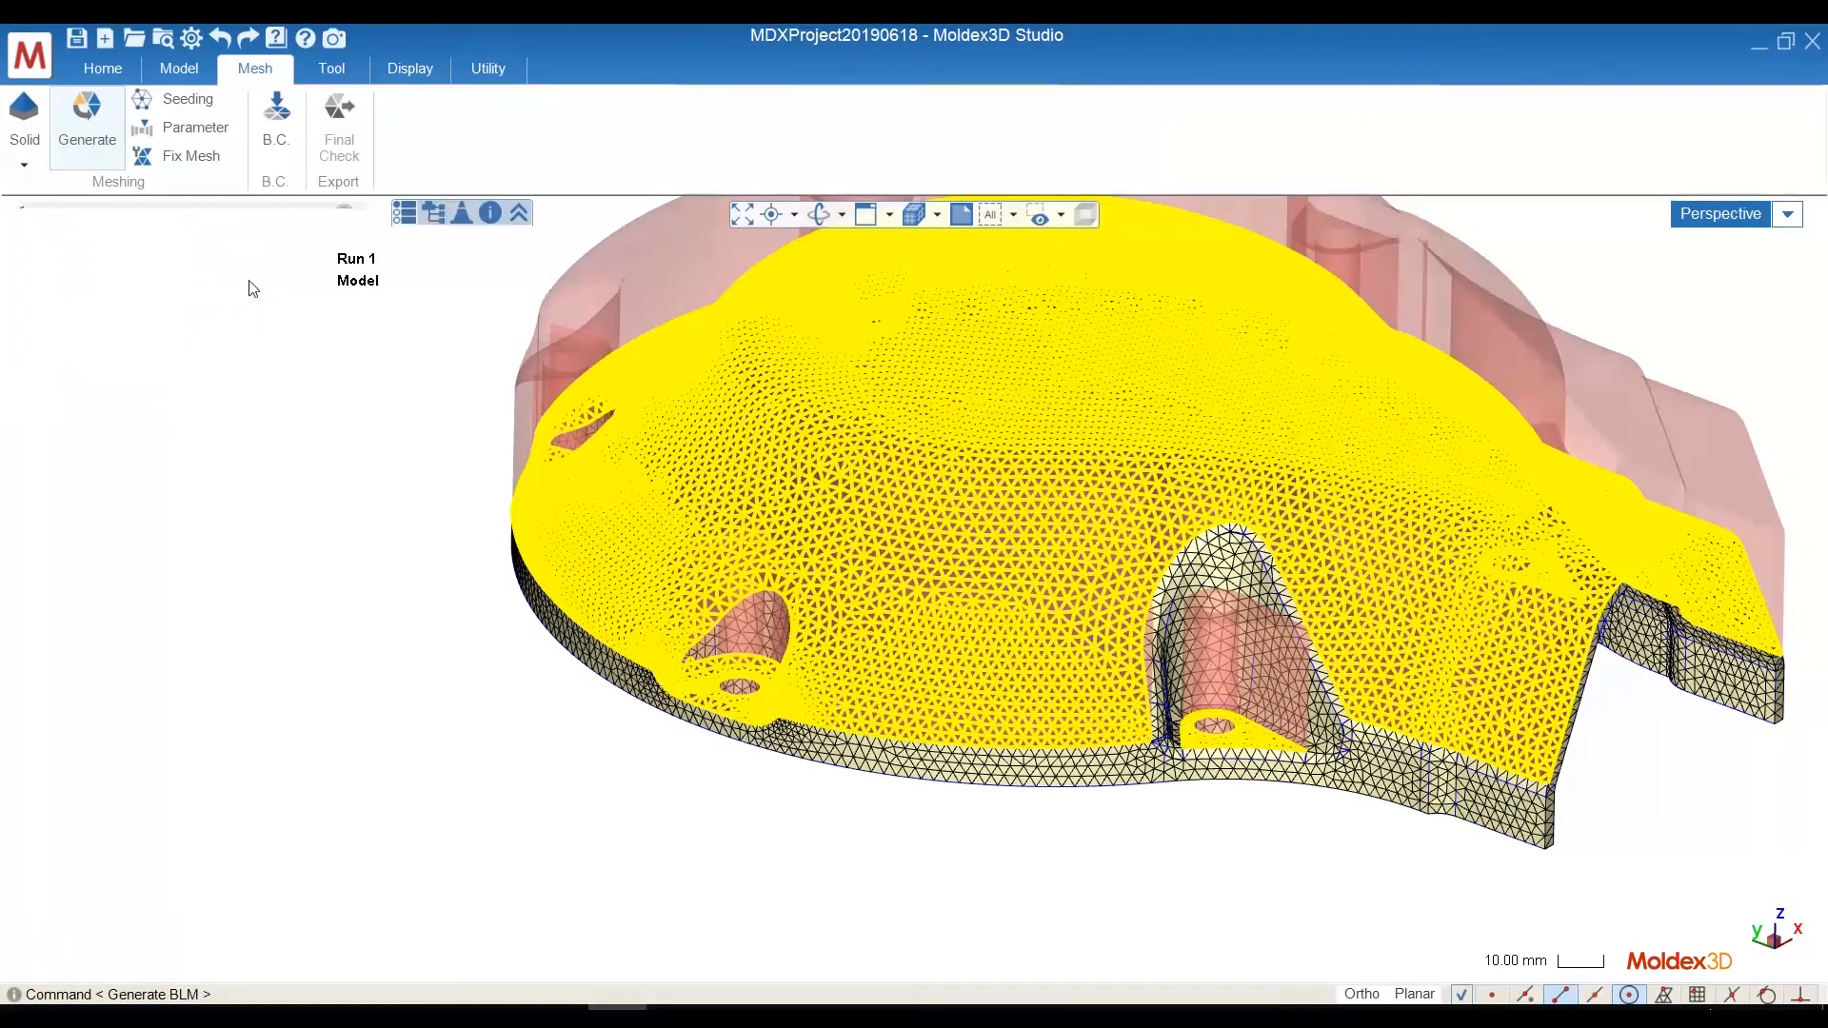
click(313, 655)
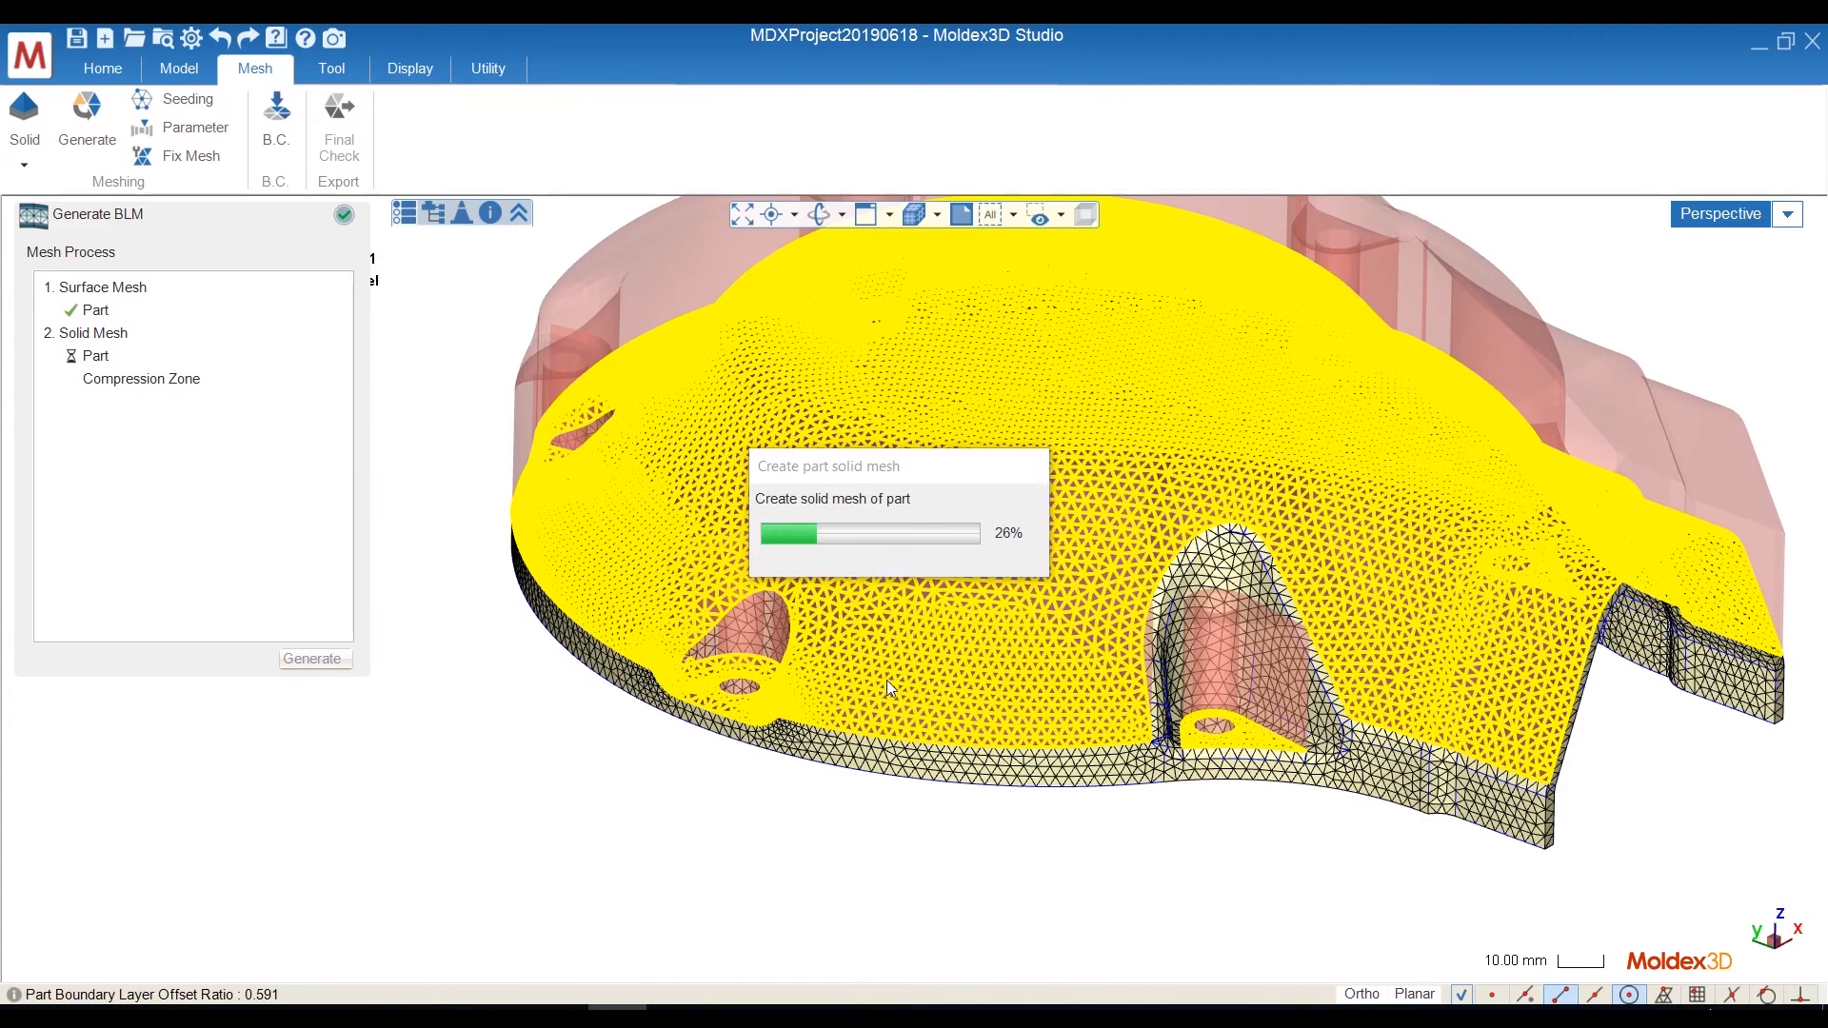
middle_drag(866, 689, 867, 731)
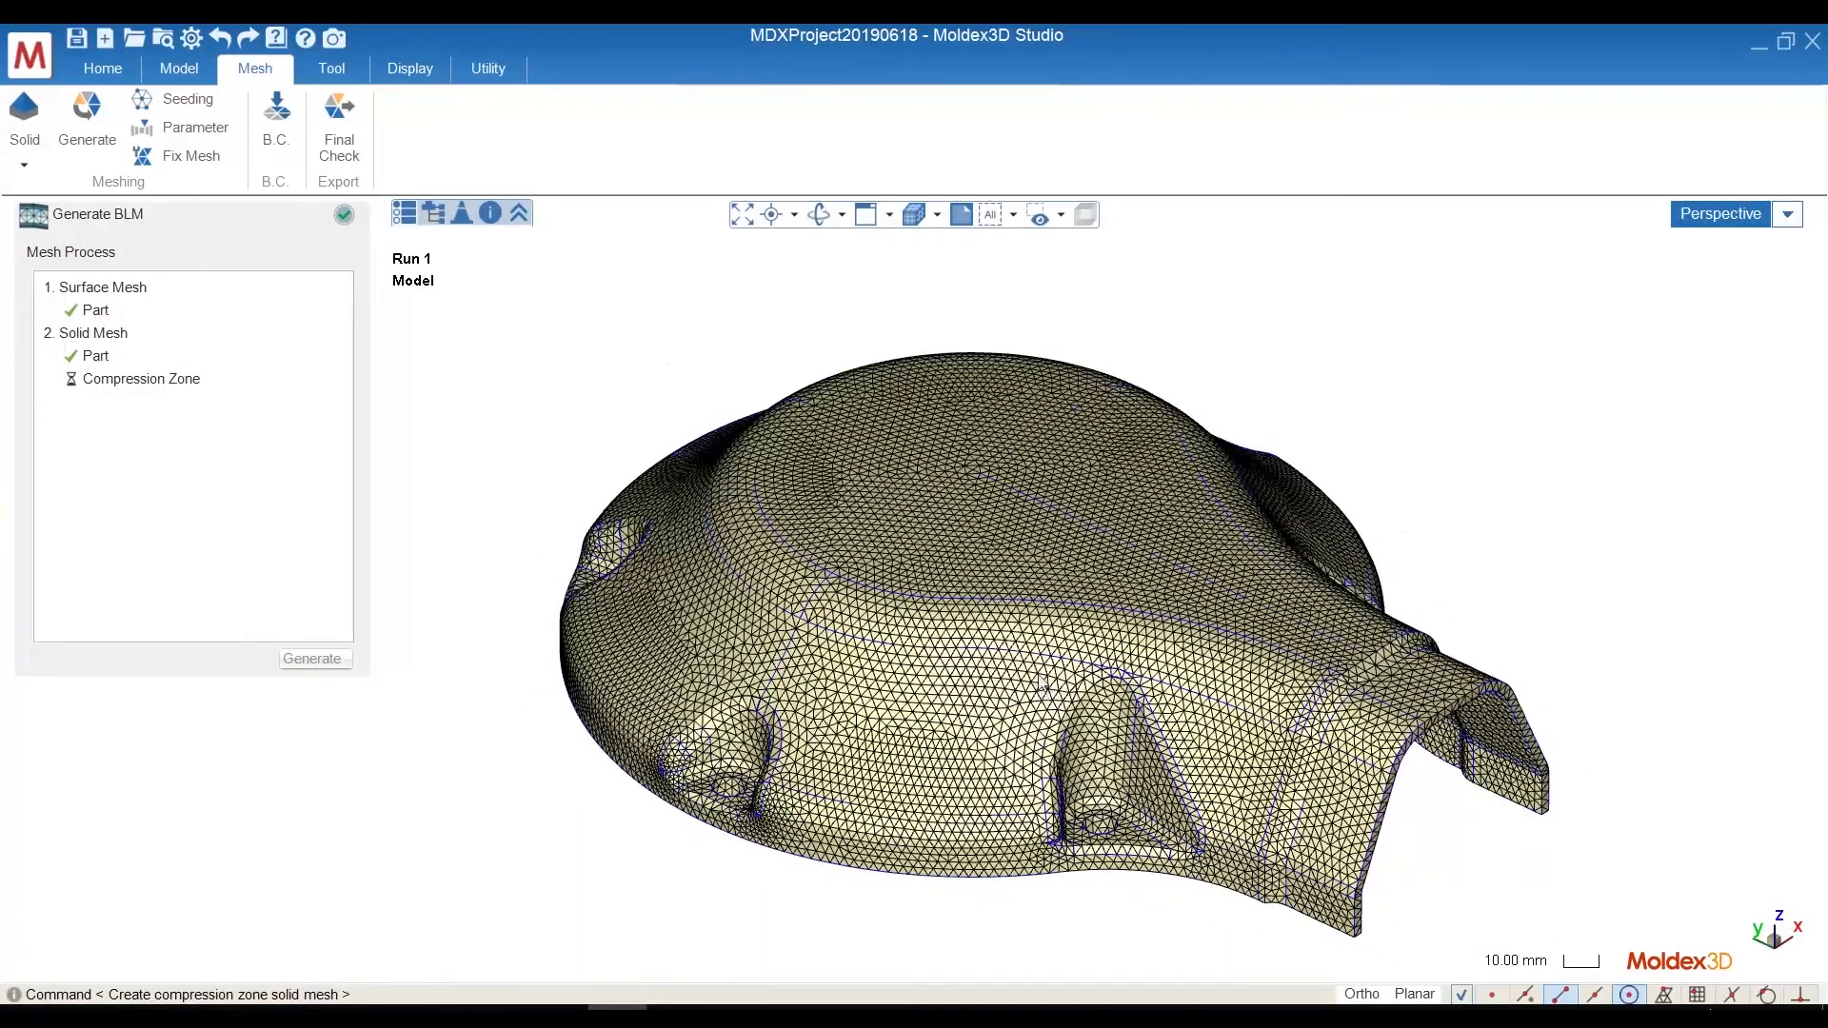
scroll(1365, 642, up, 5)
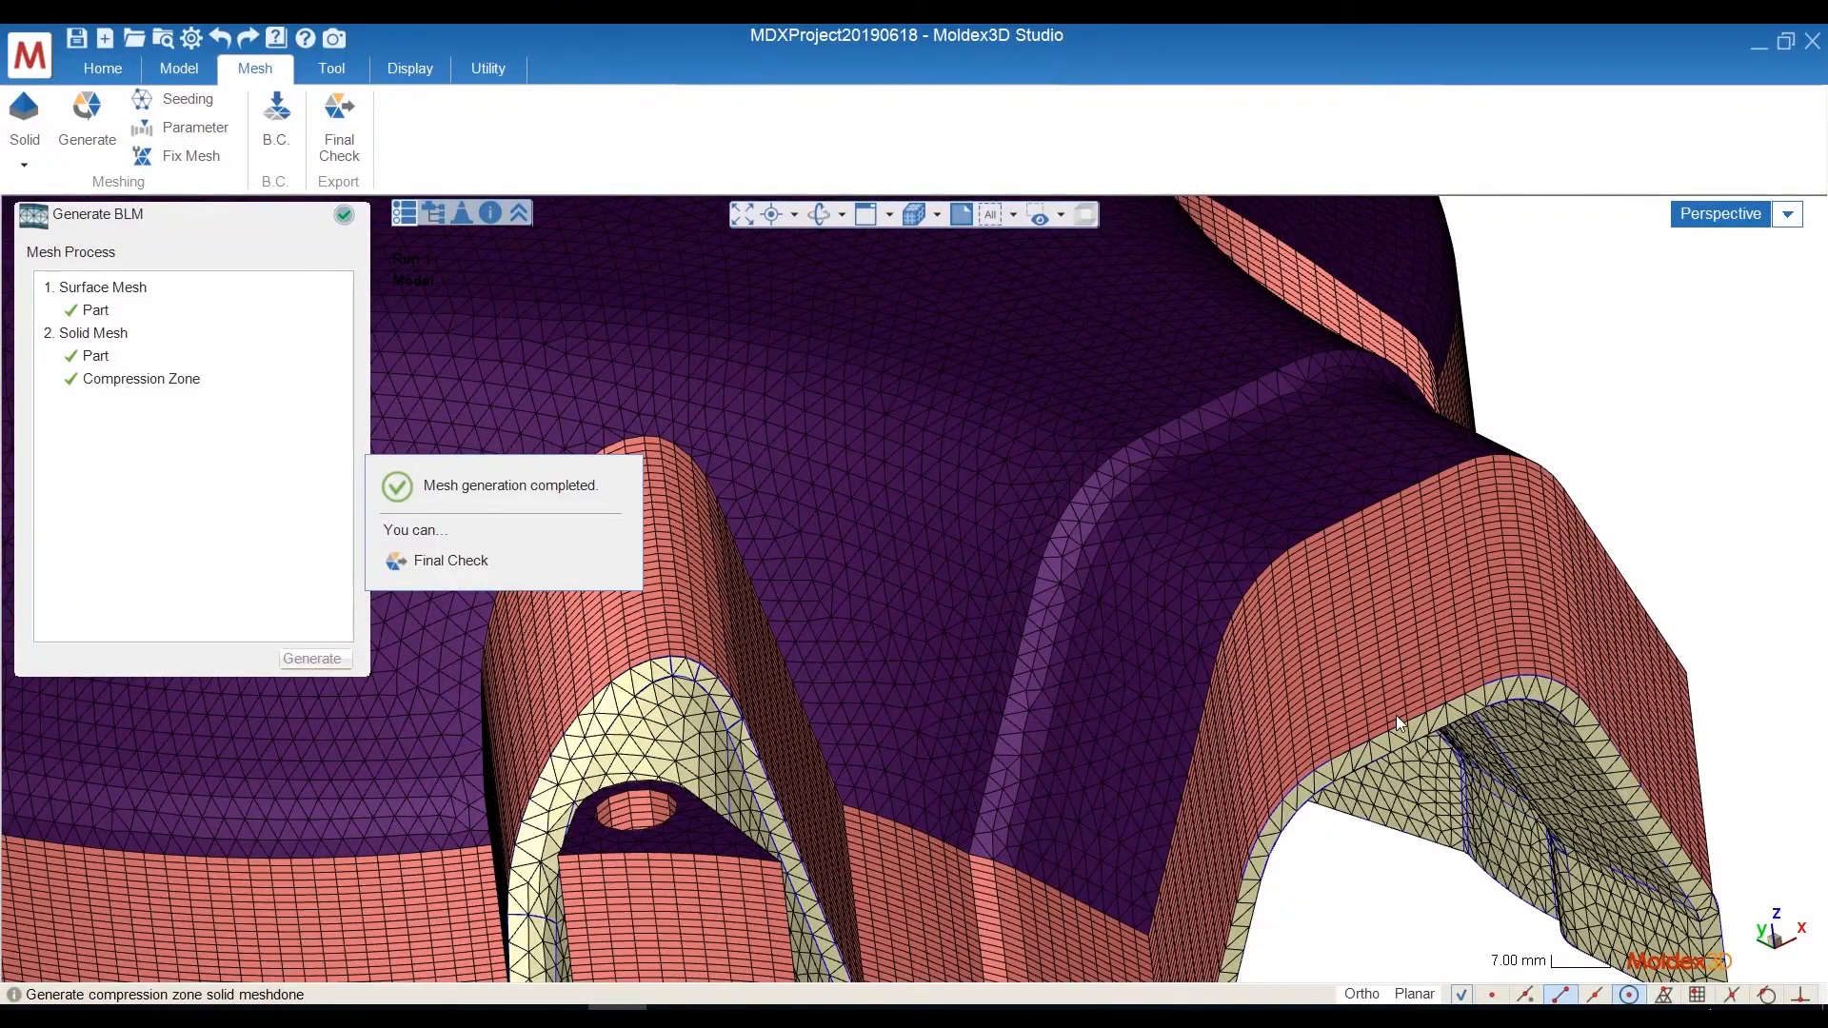
scroll(1323, 543, down, 2)
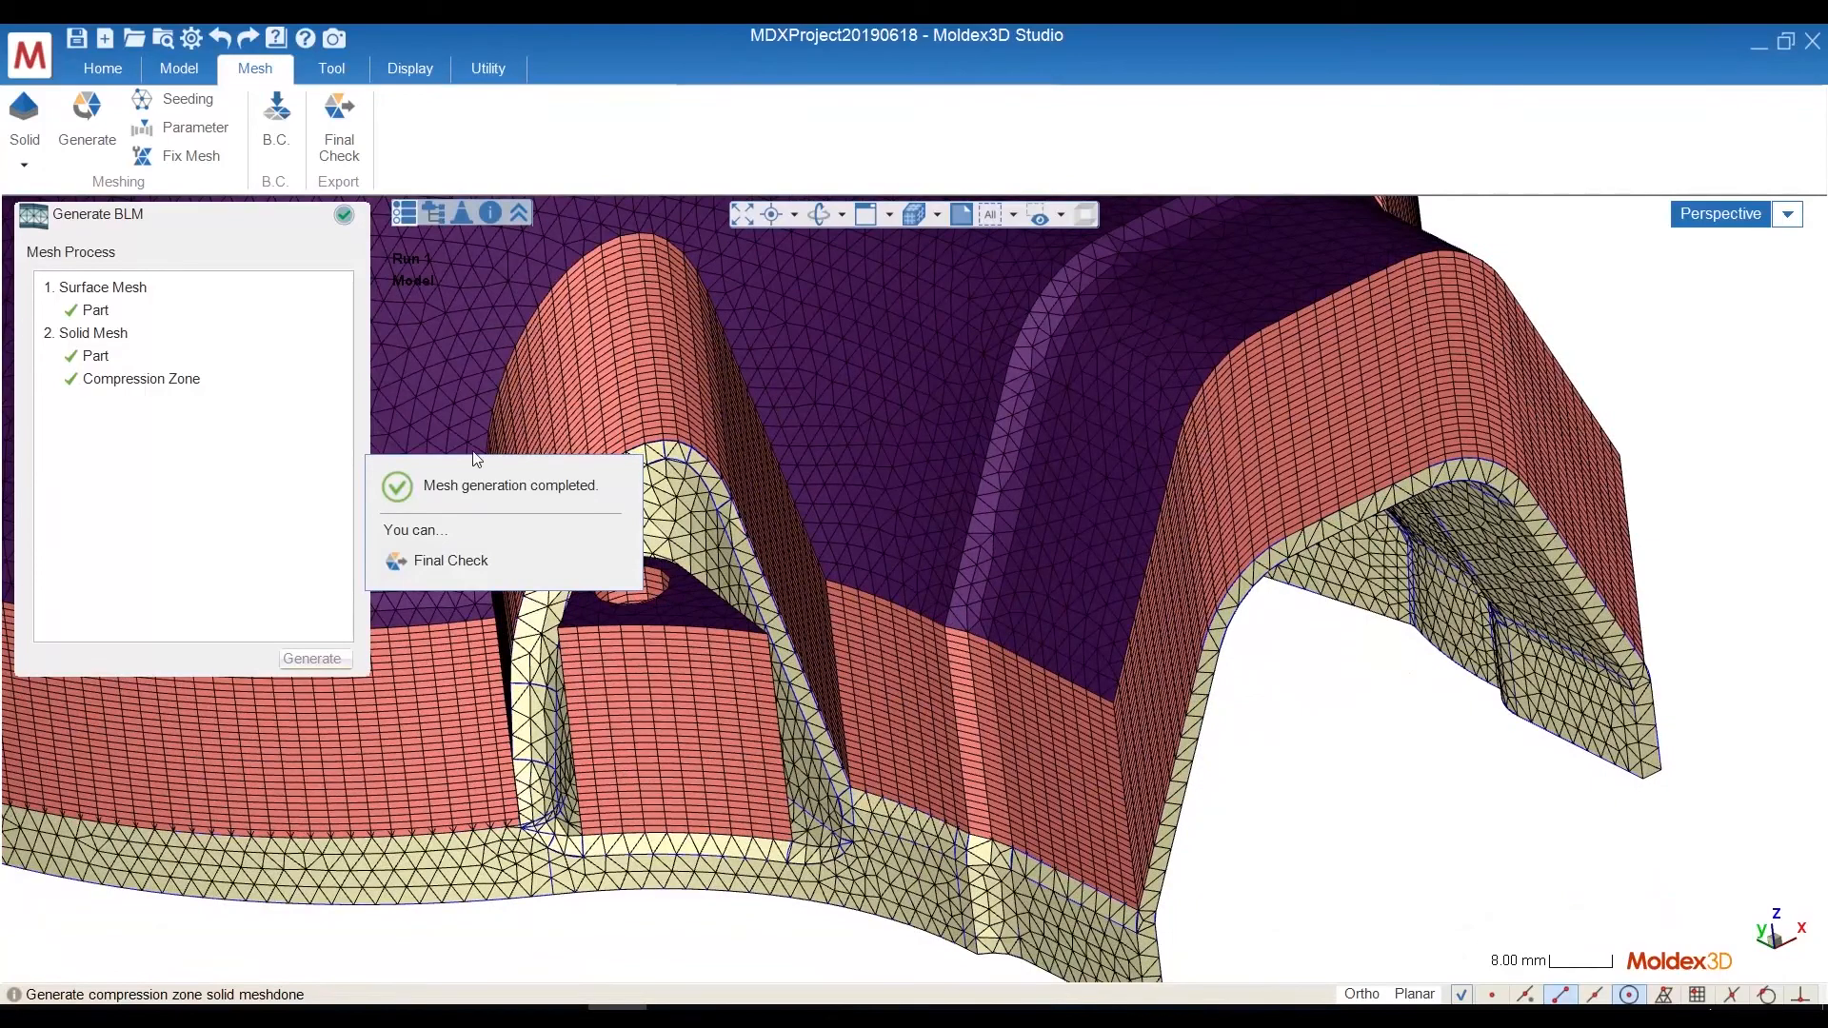
click(344, 214)
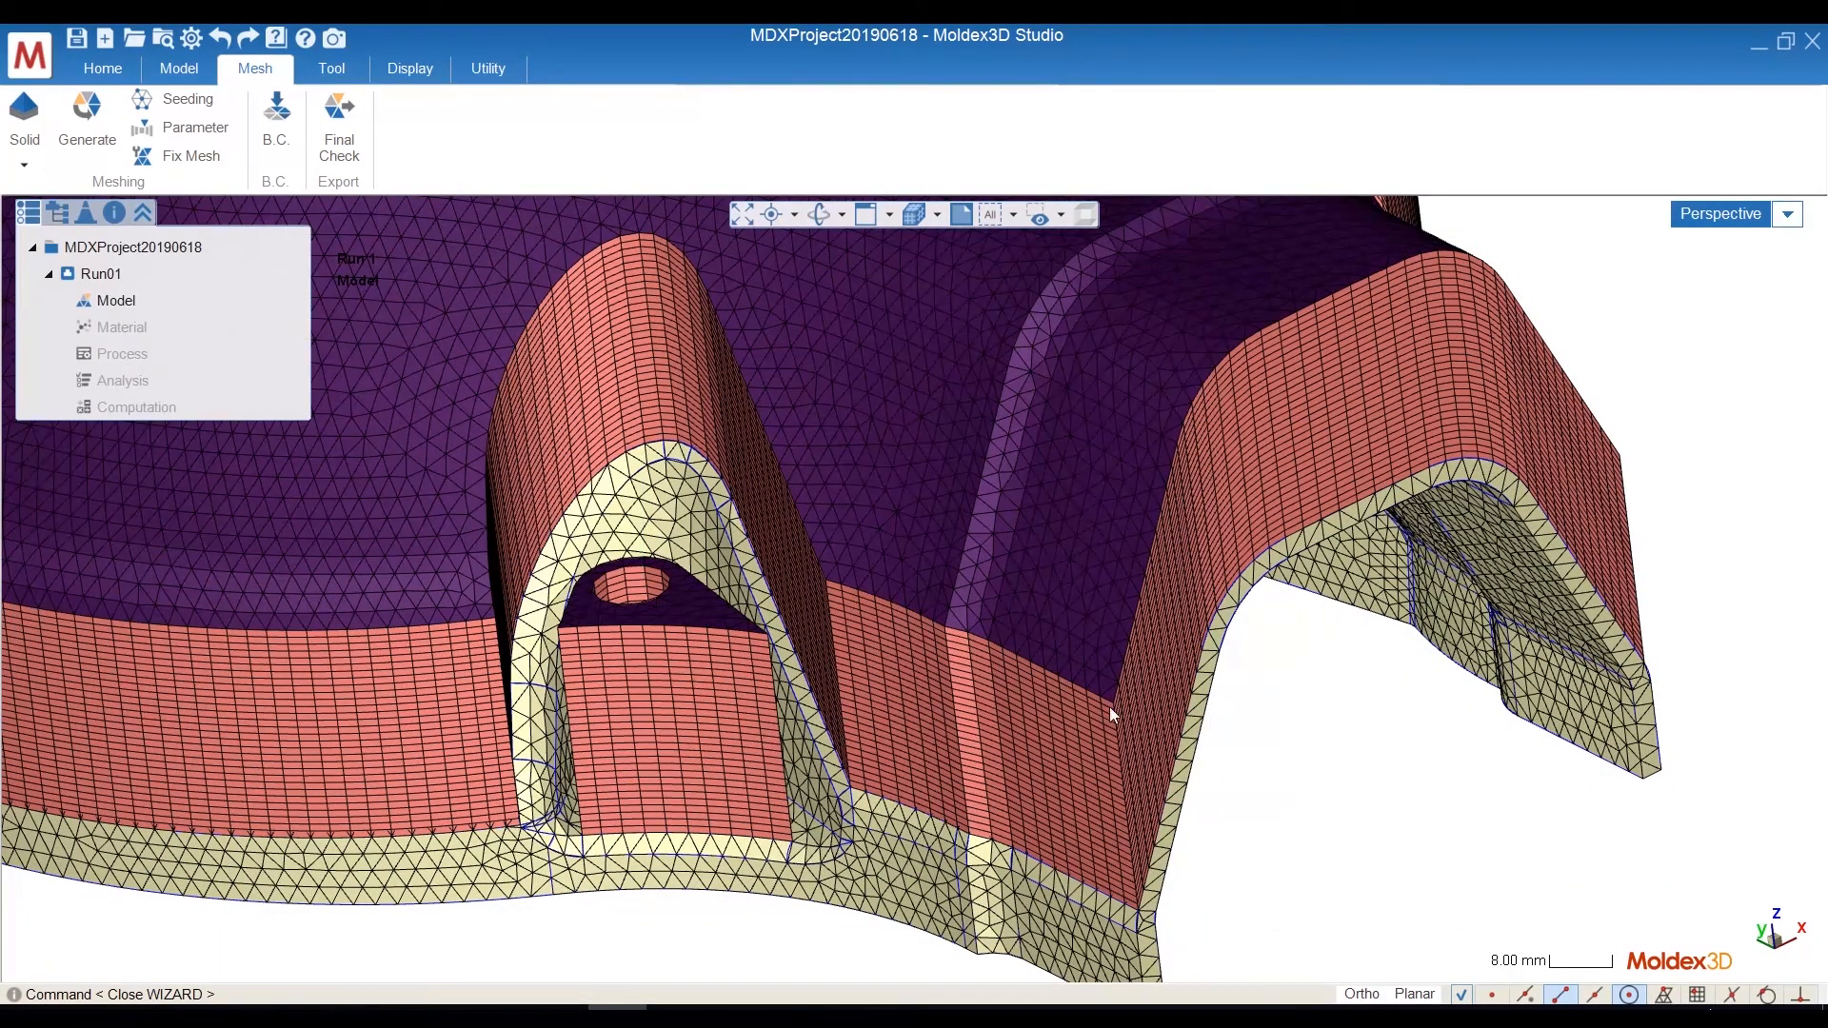
right_drag(1119, 699, 1204, 677)
scroll(1021, 720, down, 5)
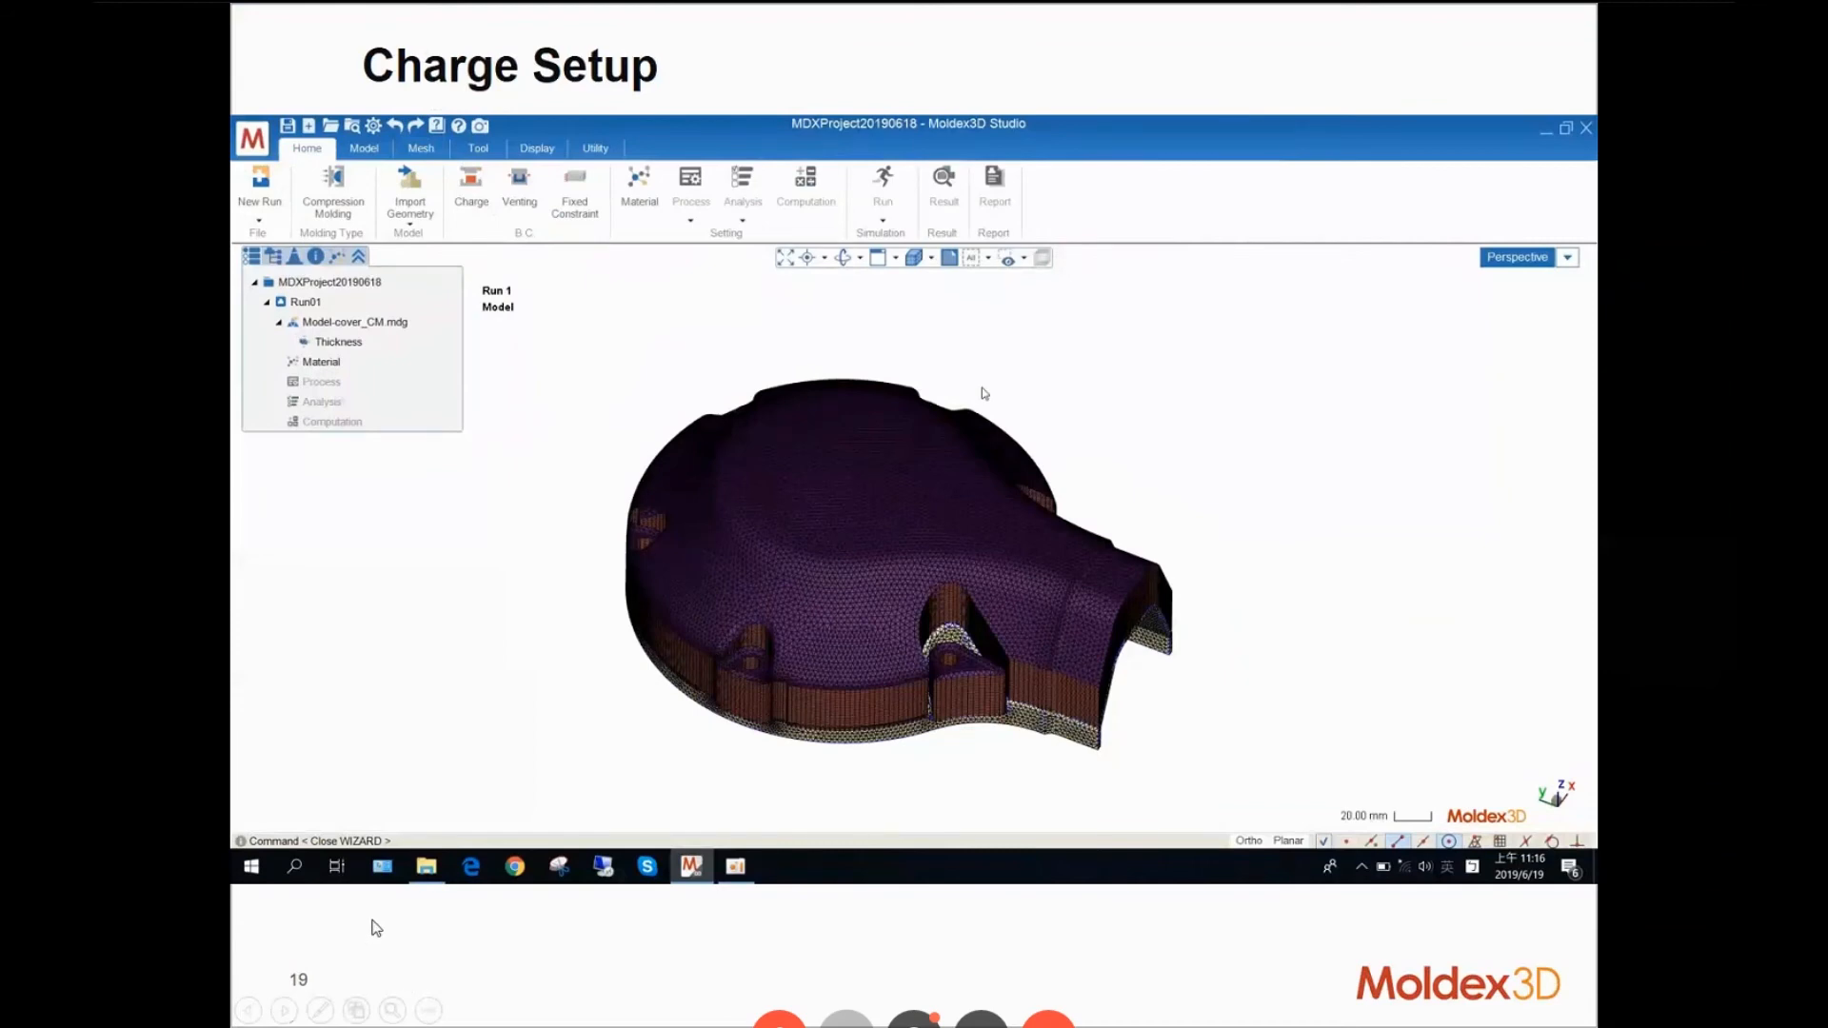
Import the charge geometry from CHARGE.stp.
mouse_move(856, 701)
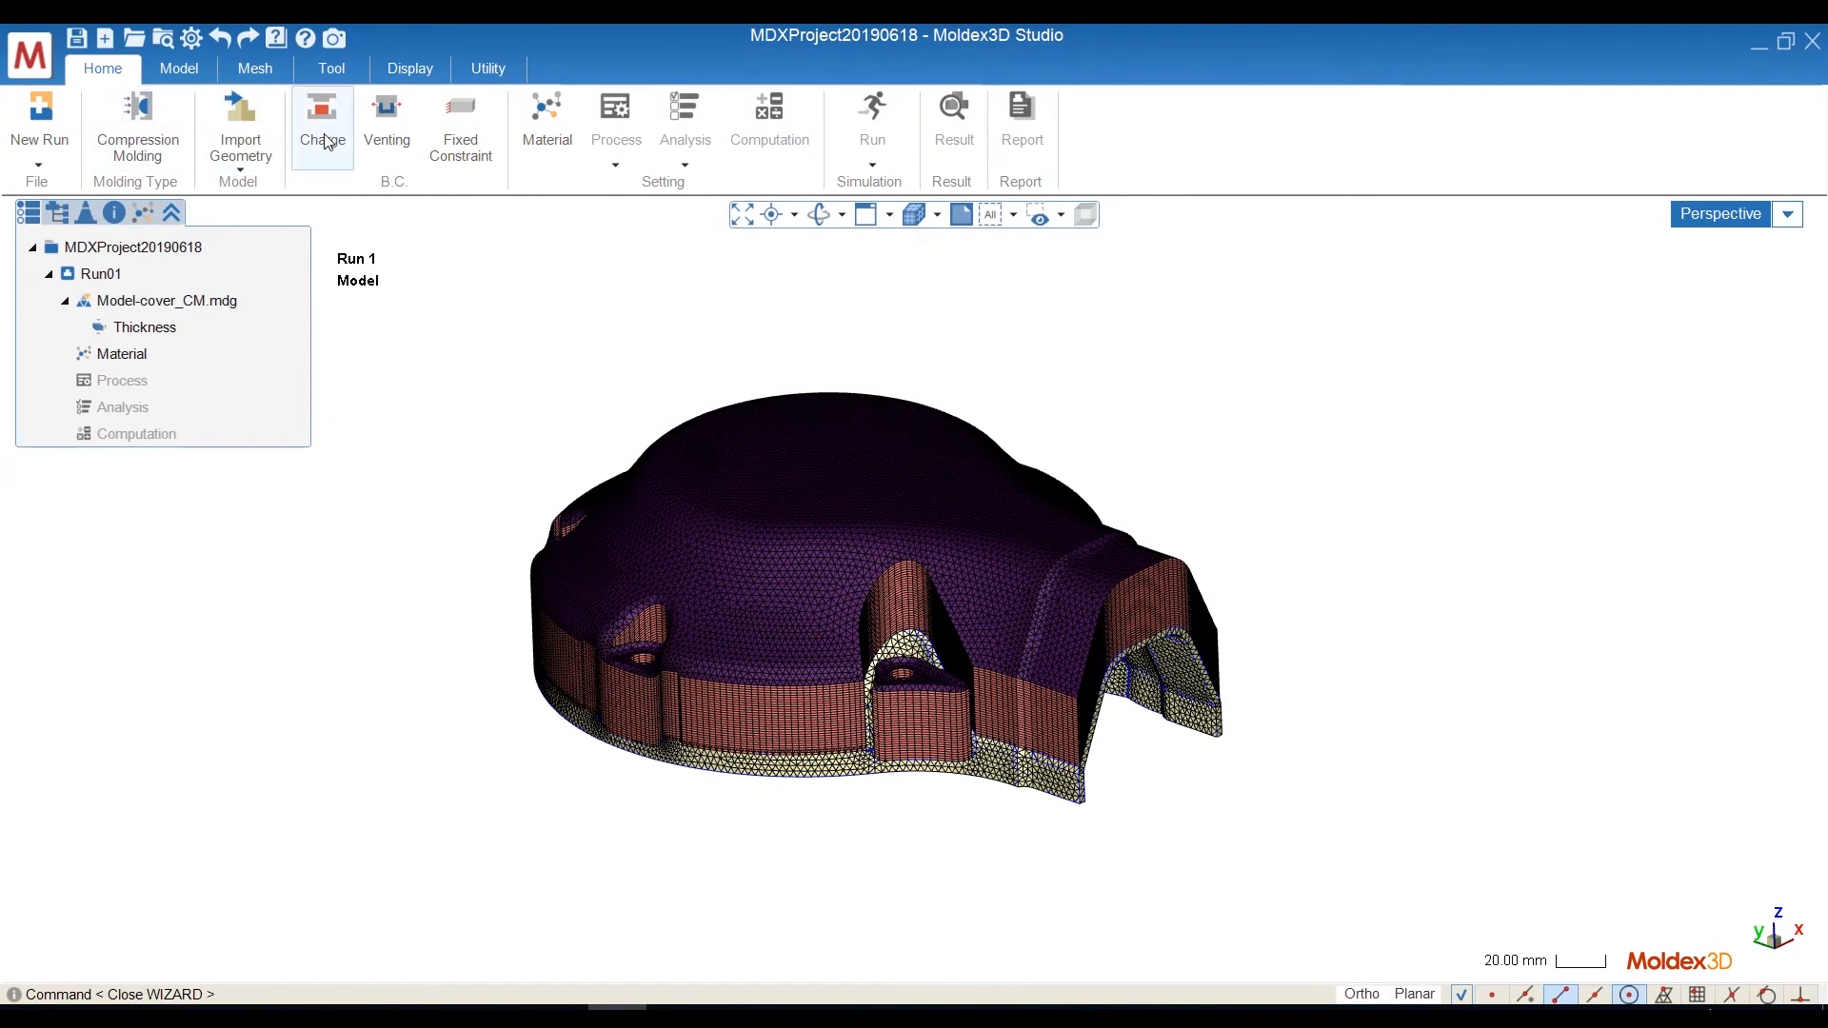
click(249, 162)
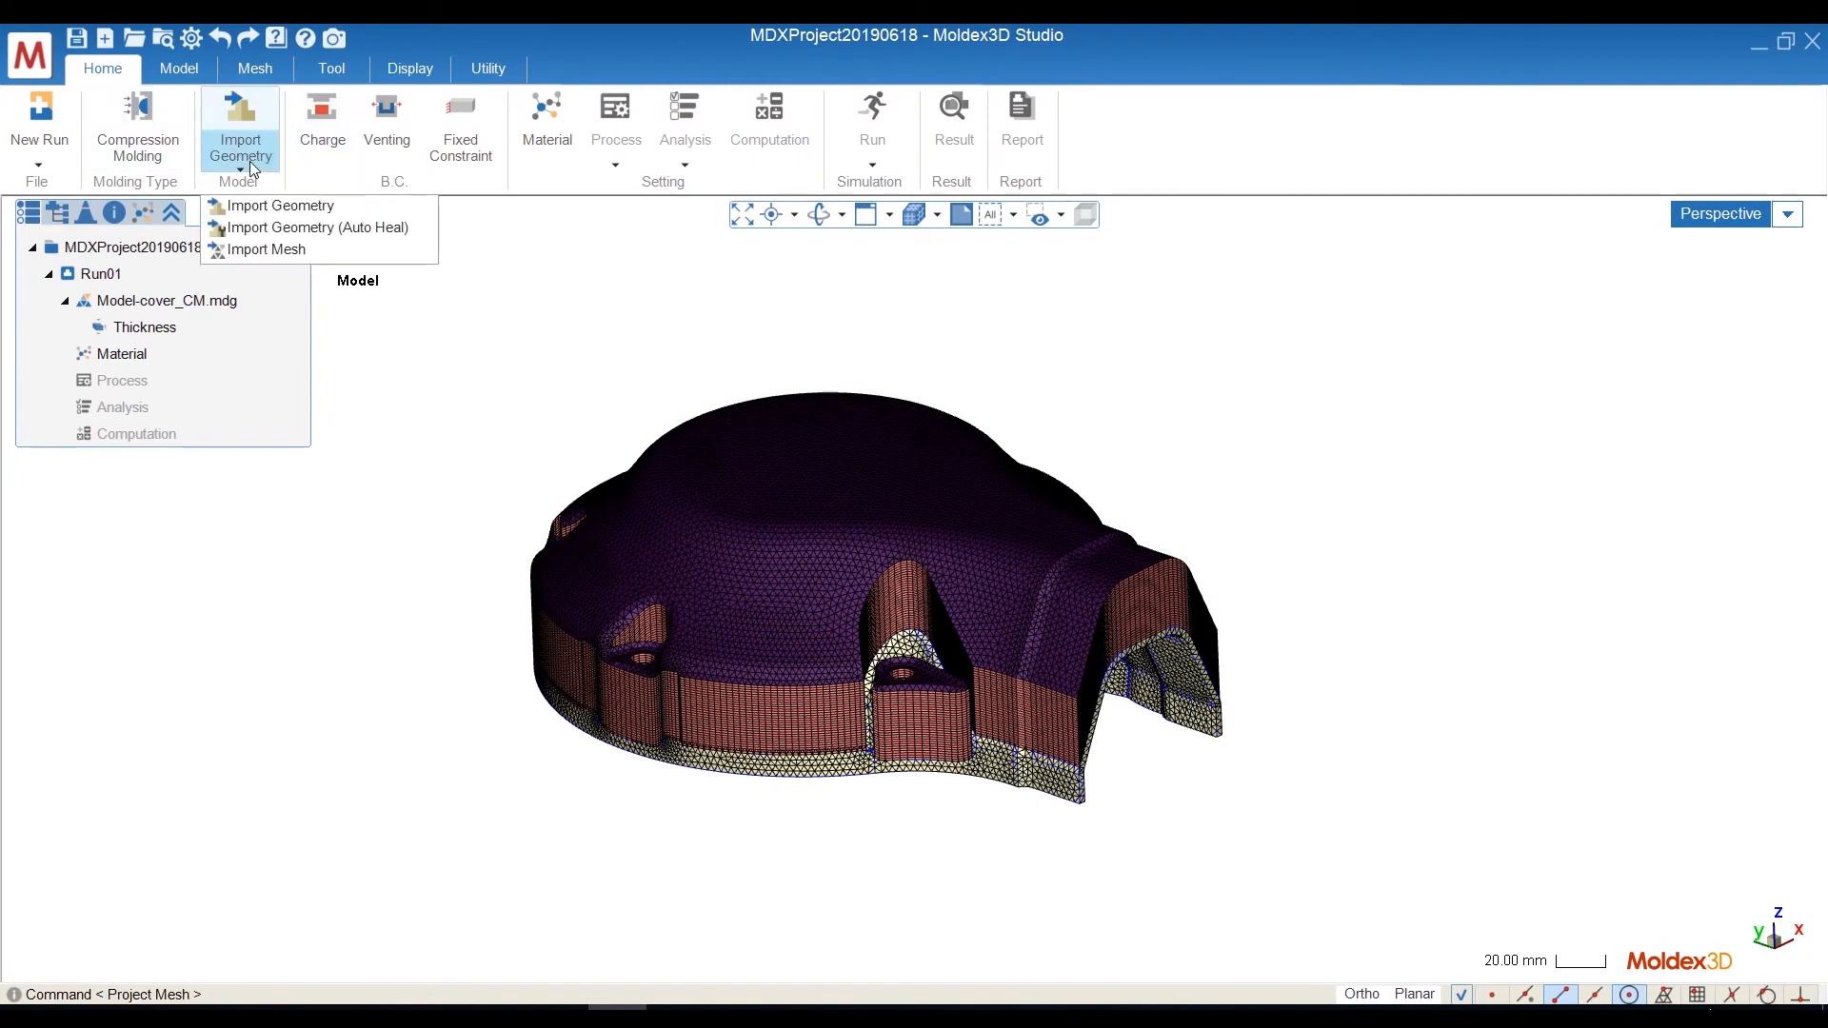
click(285, 199)
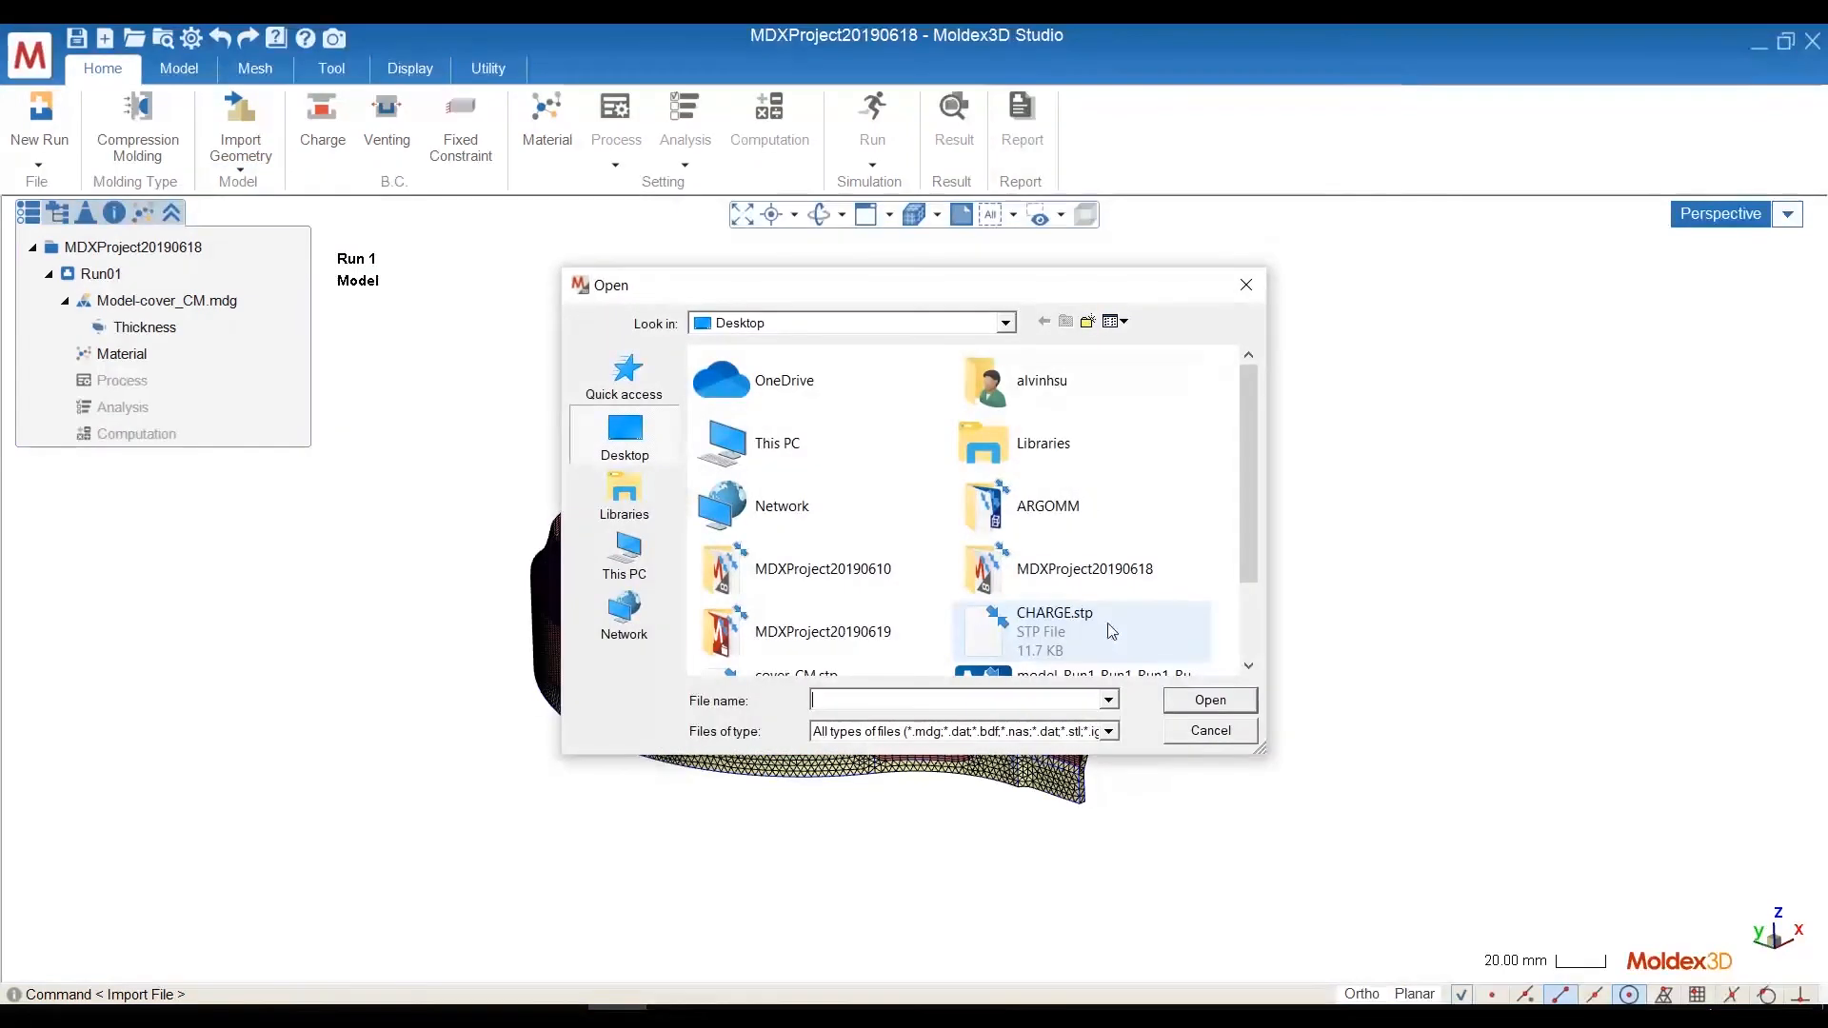
drag(1247, 547, 1249, 622)
double_click(1071, 644)
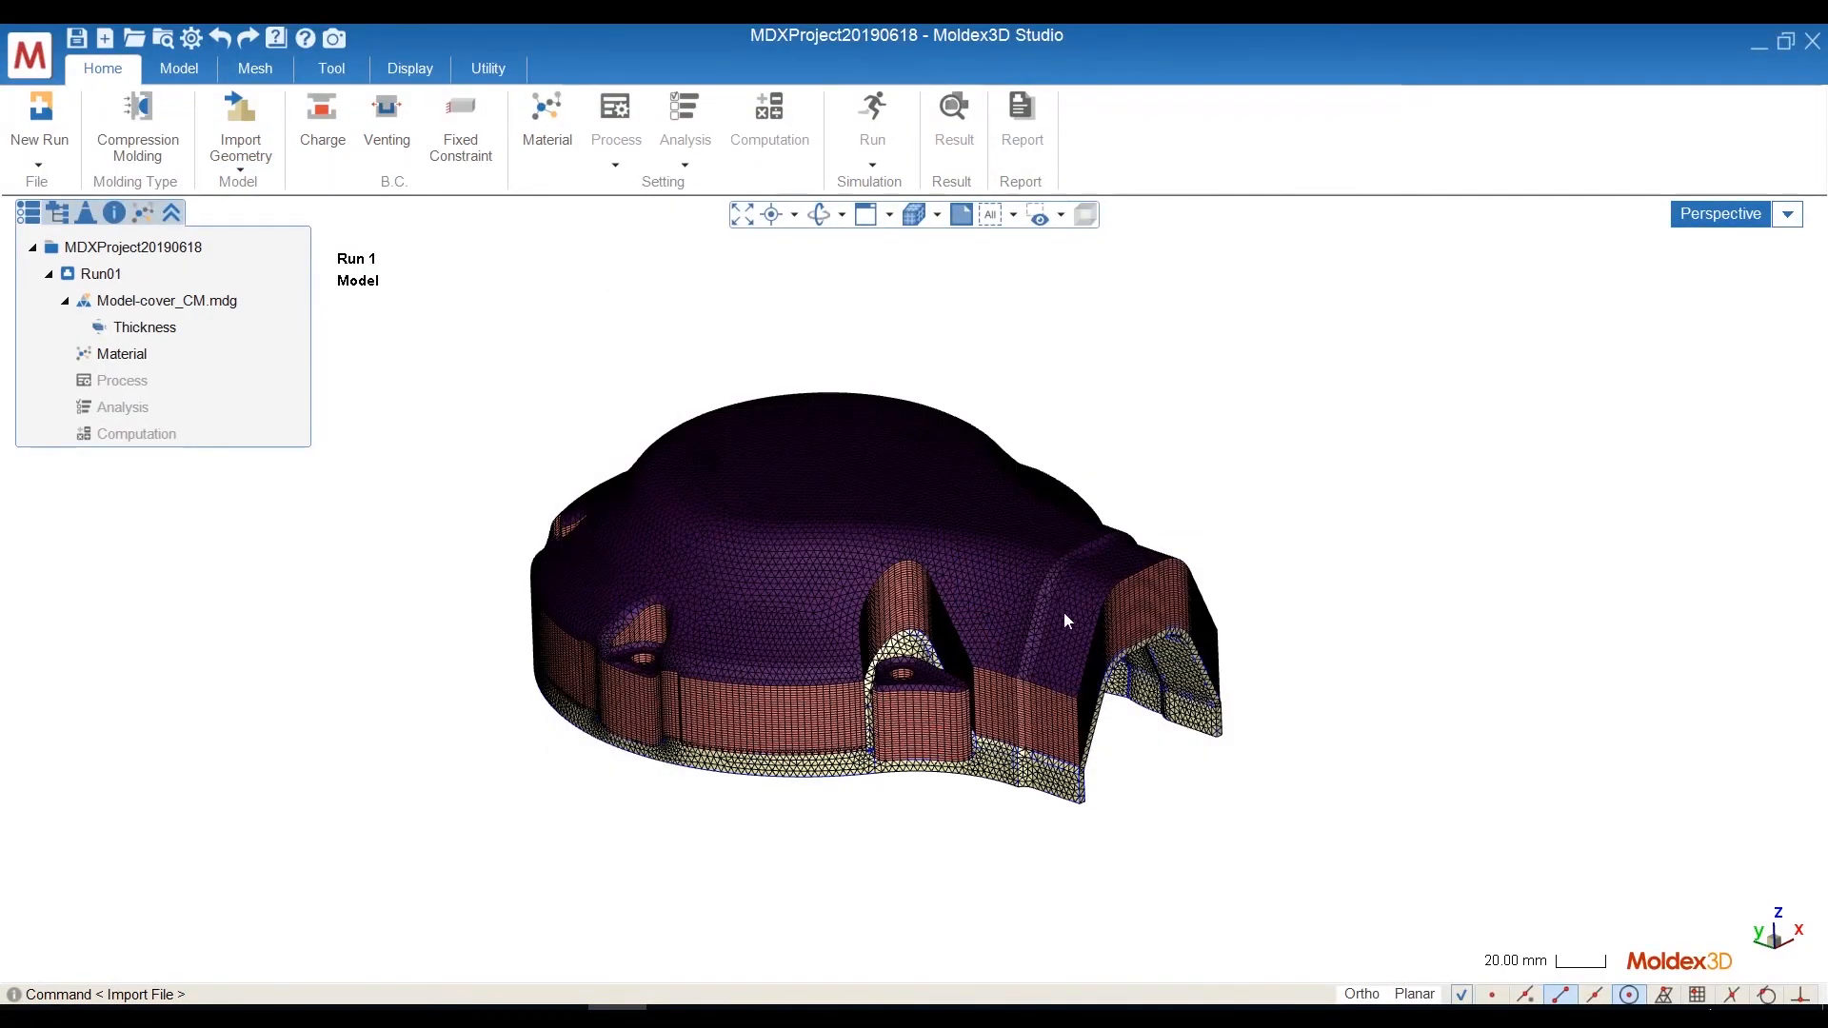
Assign the imported disc above the cover as the compression charge.
click(100, 70)
click(324, 129)
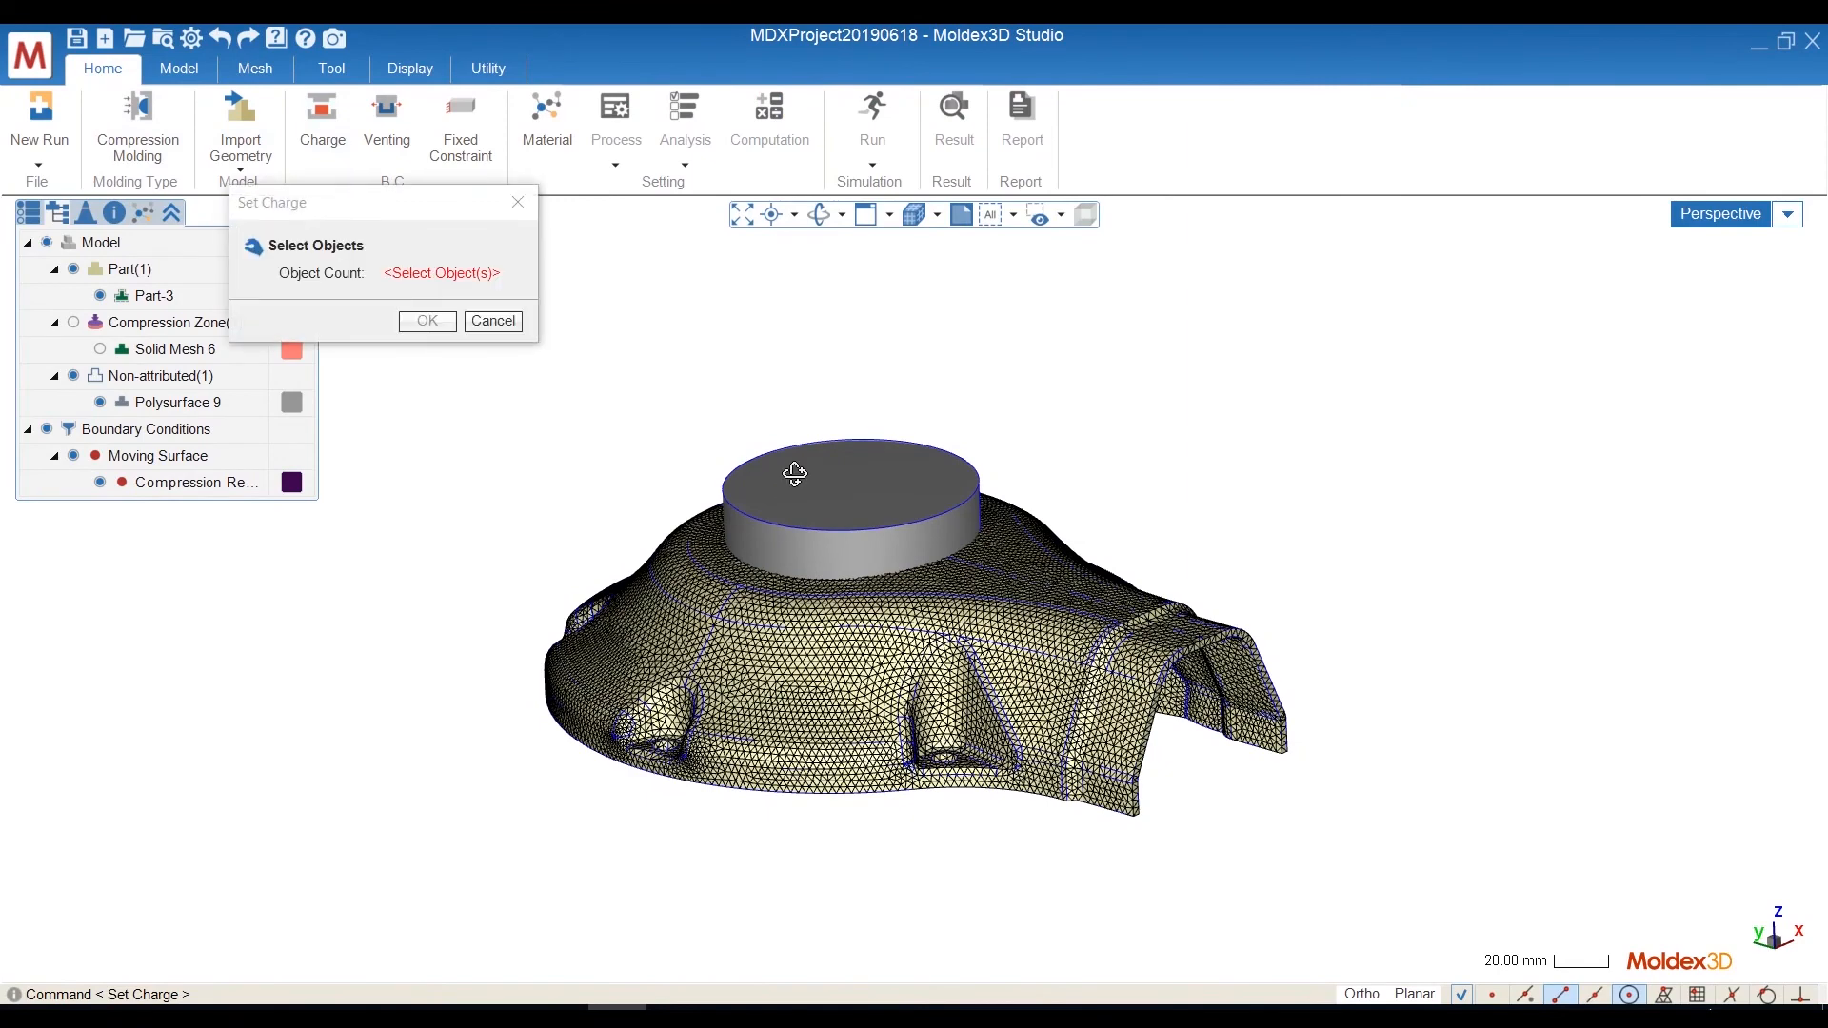
click(789, 464)
click(427, 321)
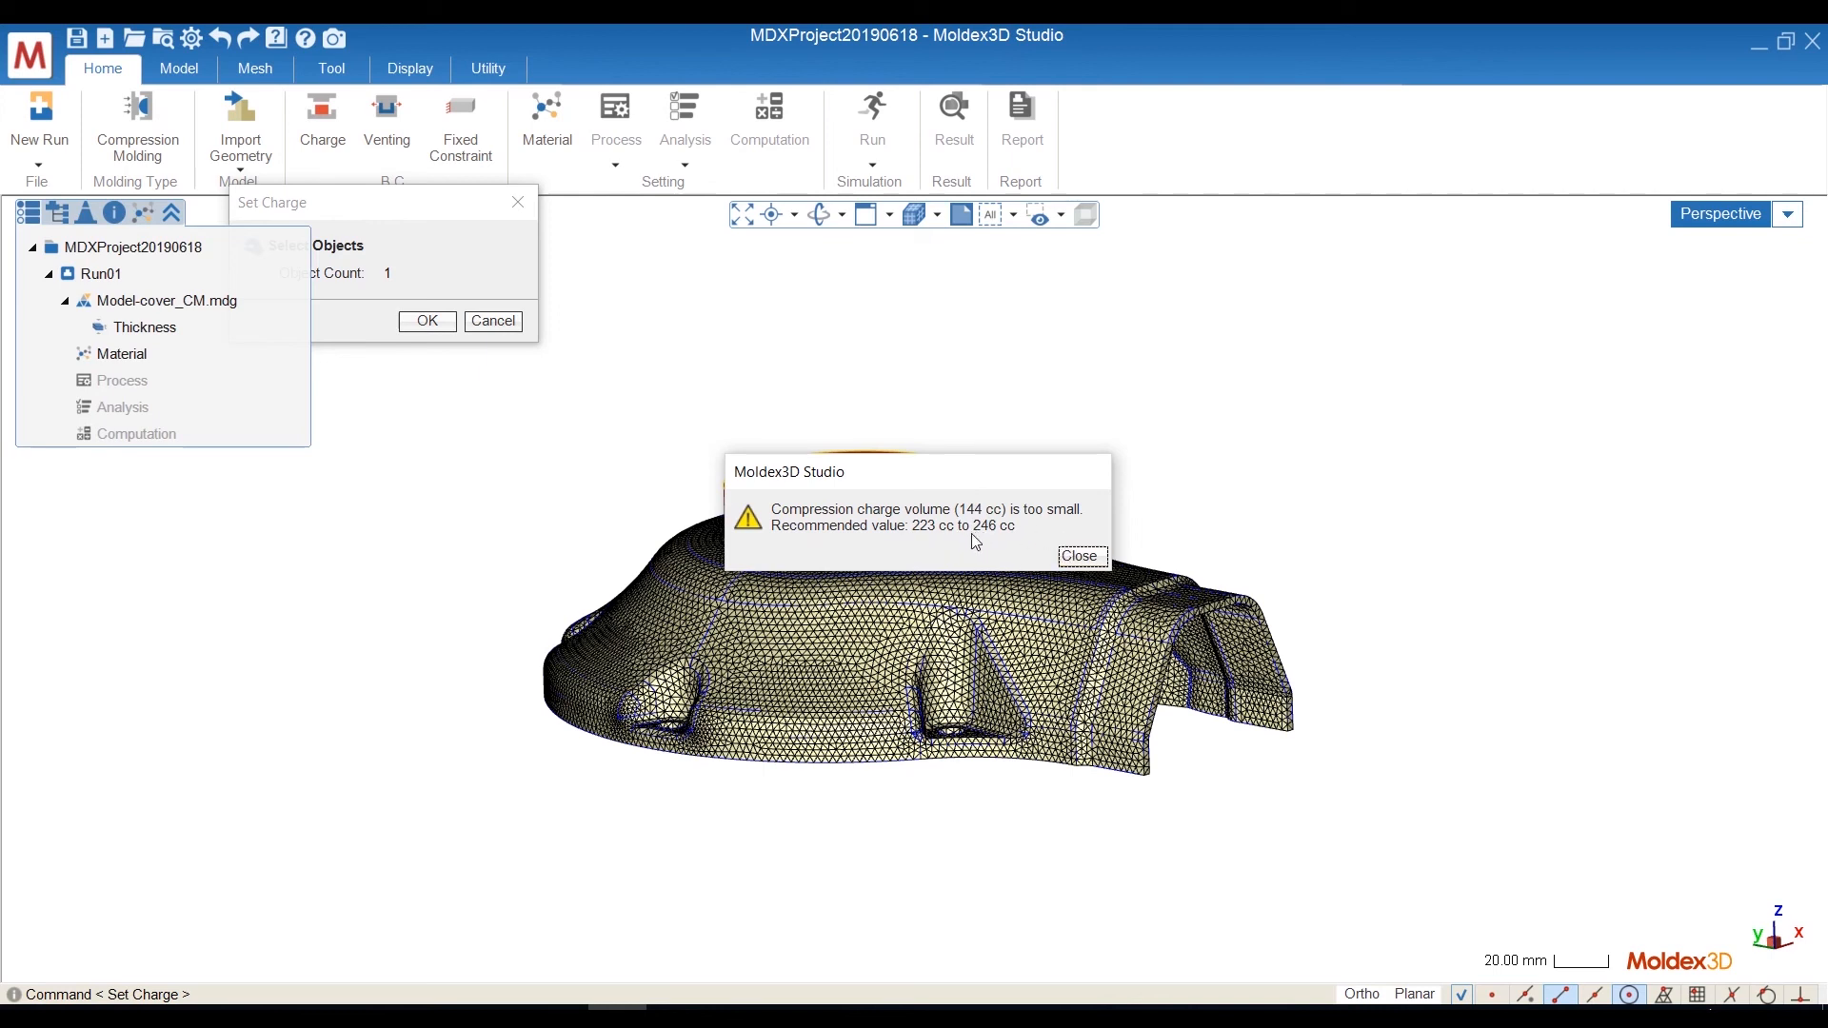
click(1073, 558)
middle_drag(1028, 554, 1088, 594)
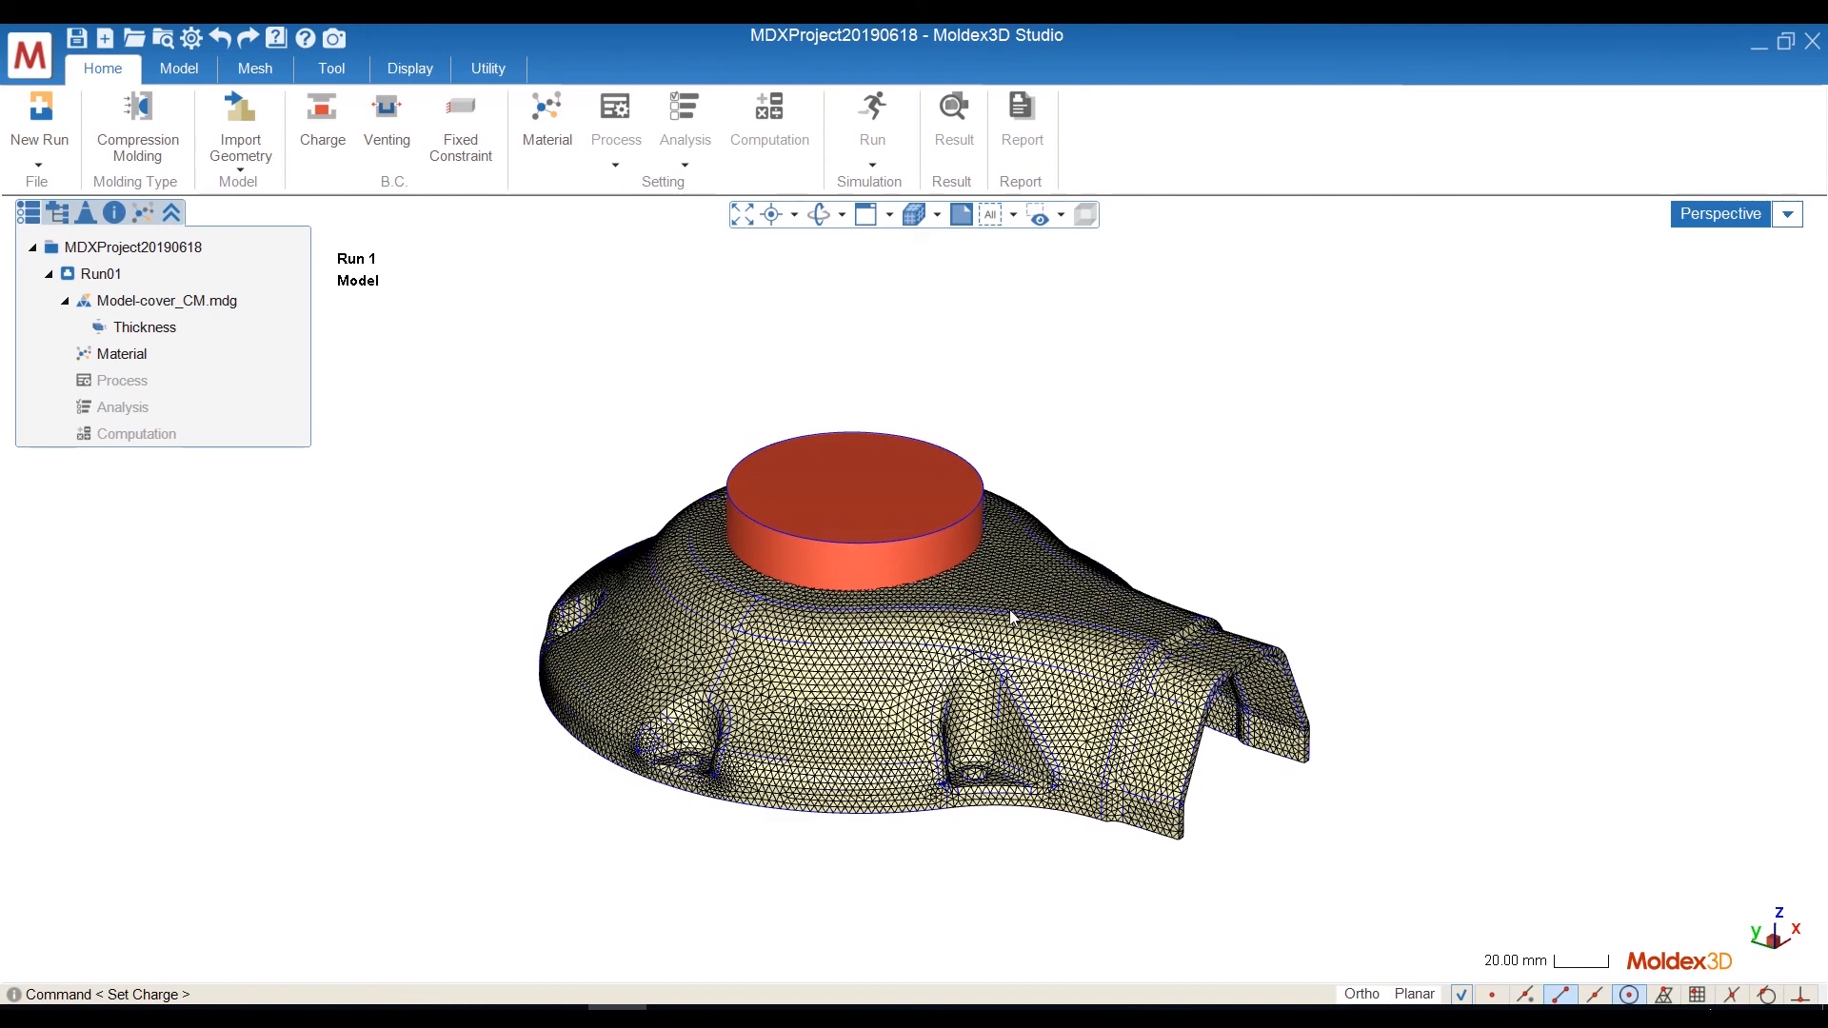
middle_drag(1009, 611, 1013, 623)
Hide the part and select the charge disc as the object to scale.
click(331, 67)
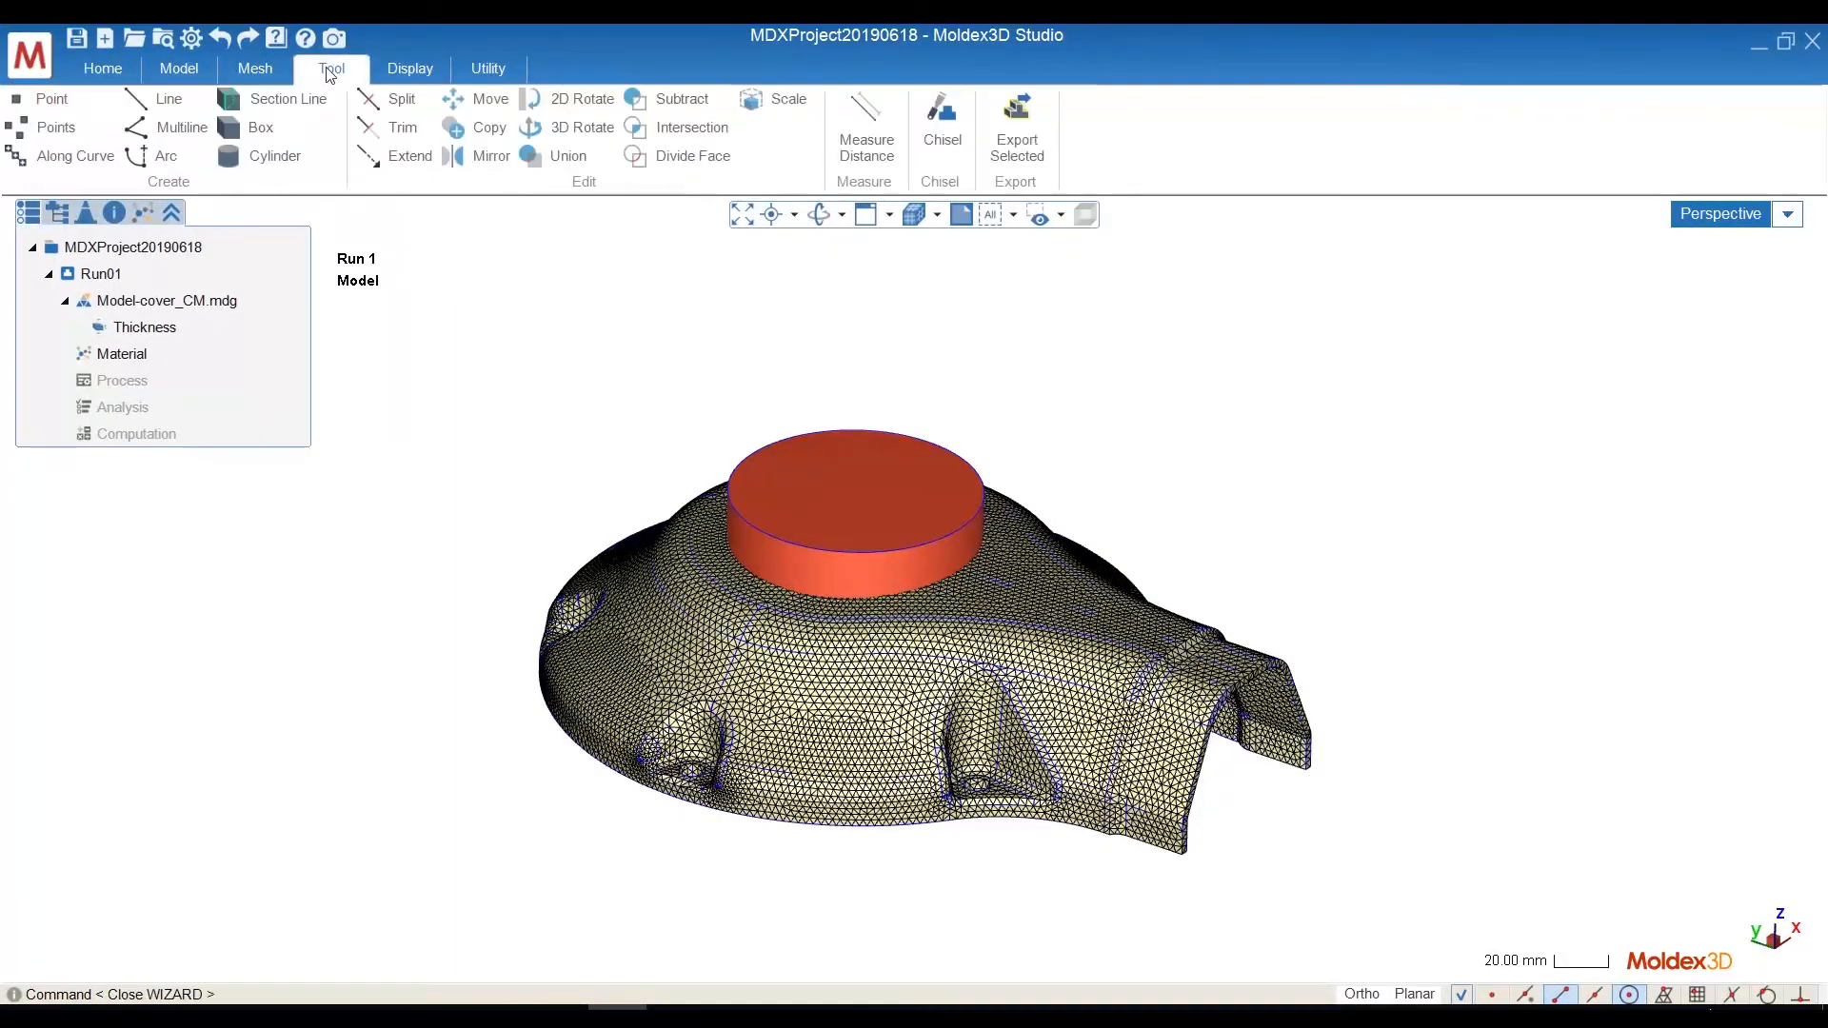
click(36, 215)
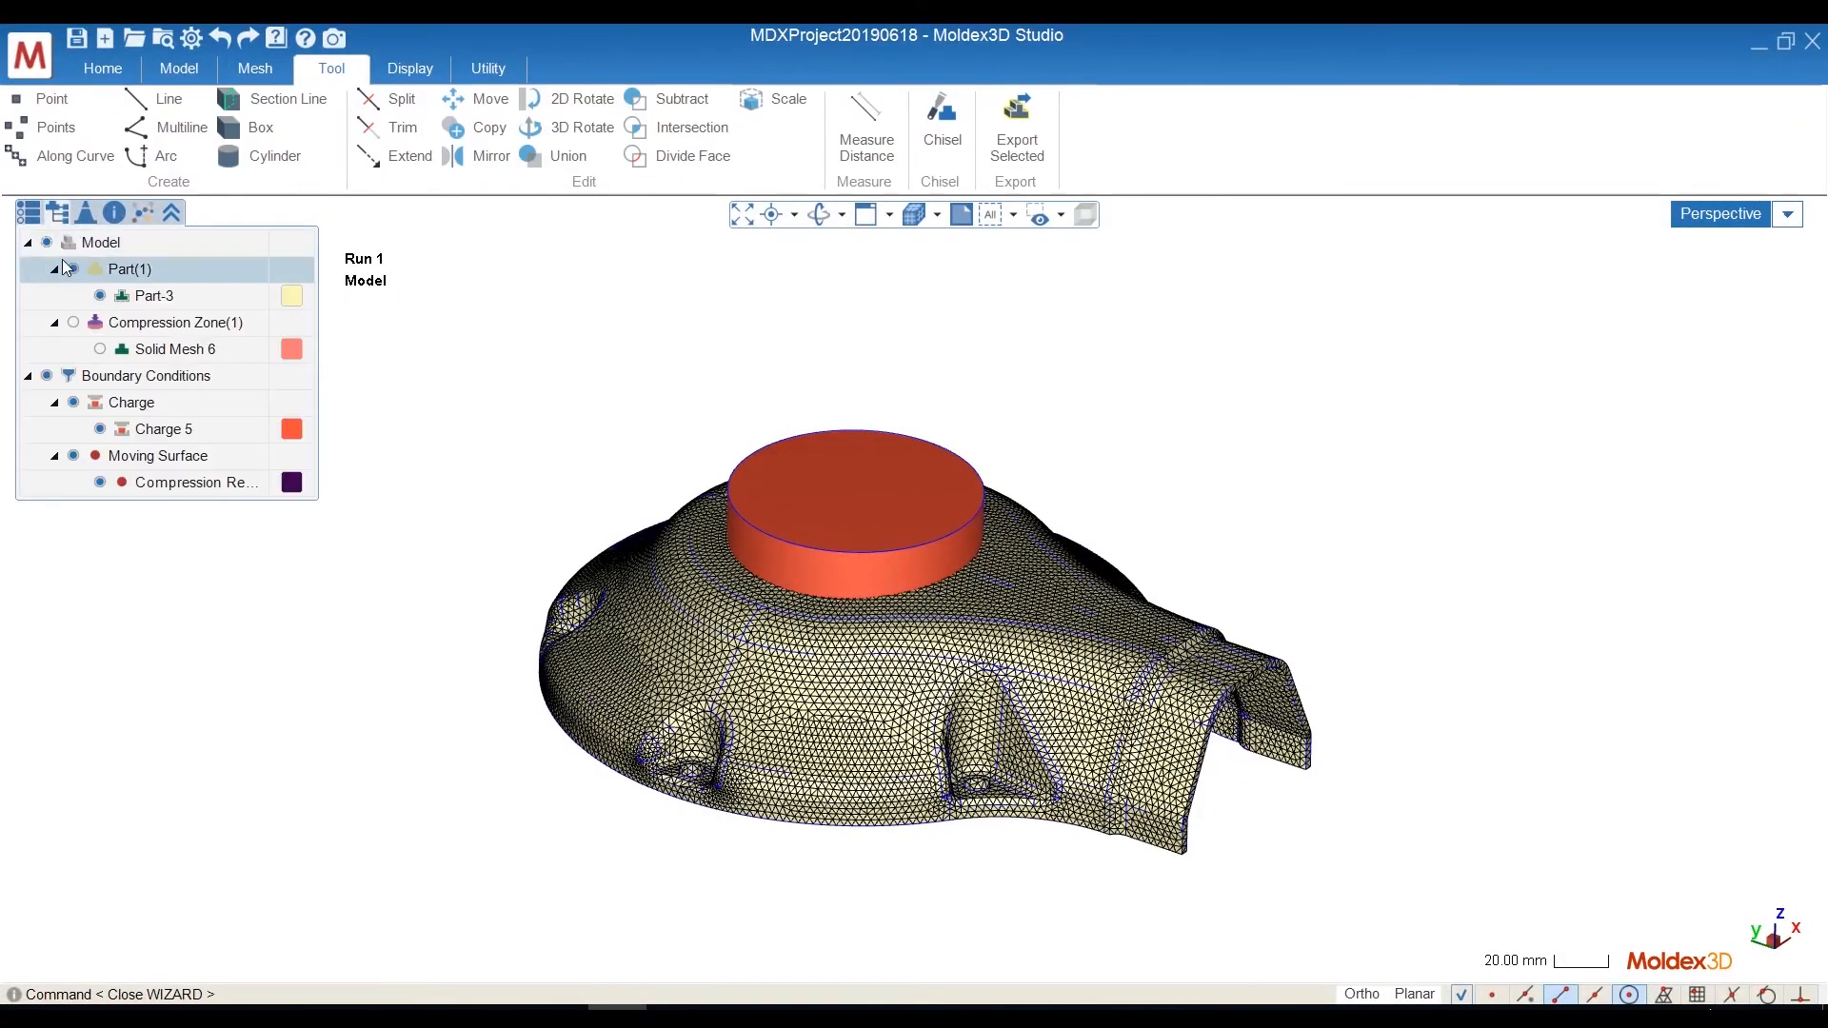
click(75, 270)
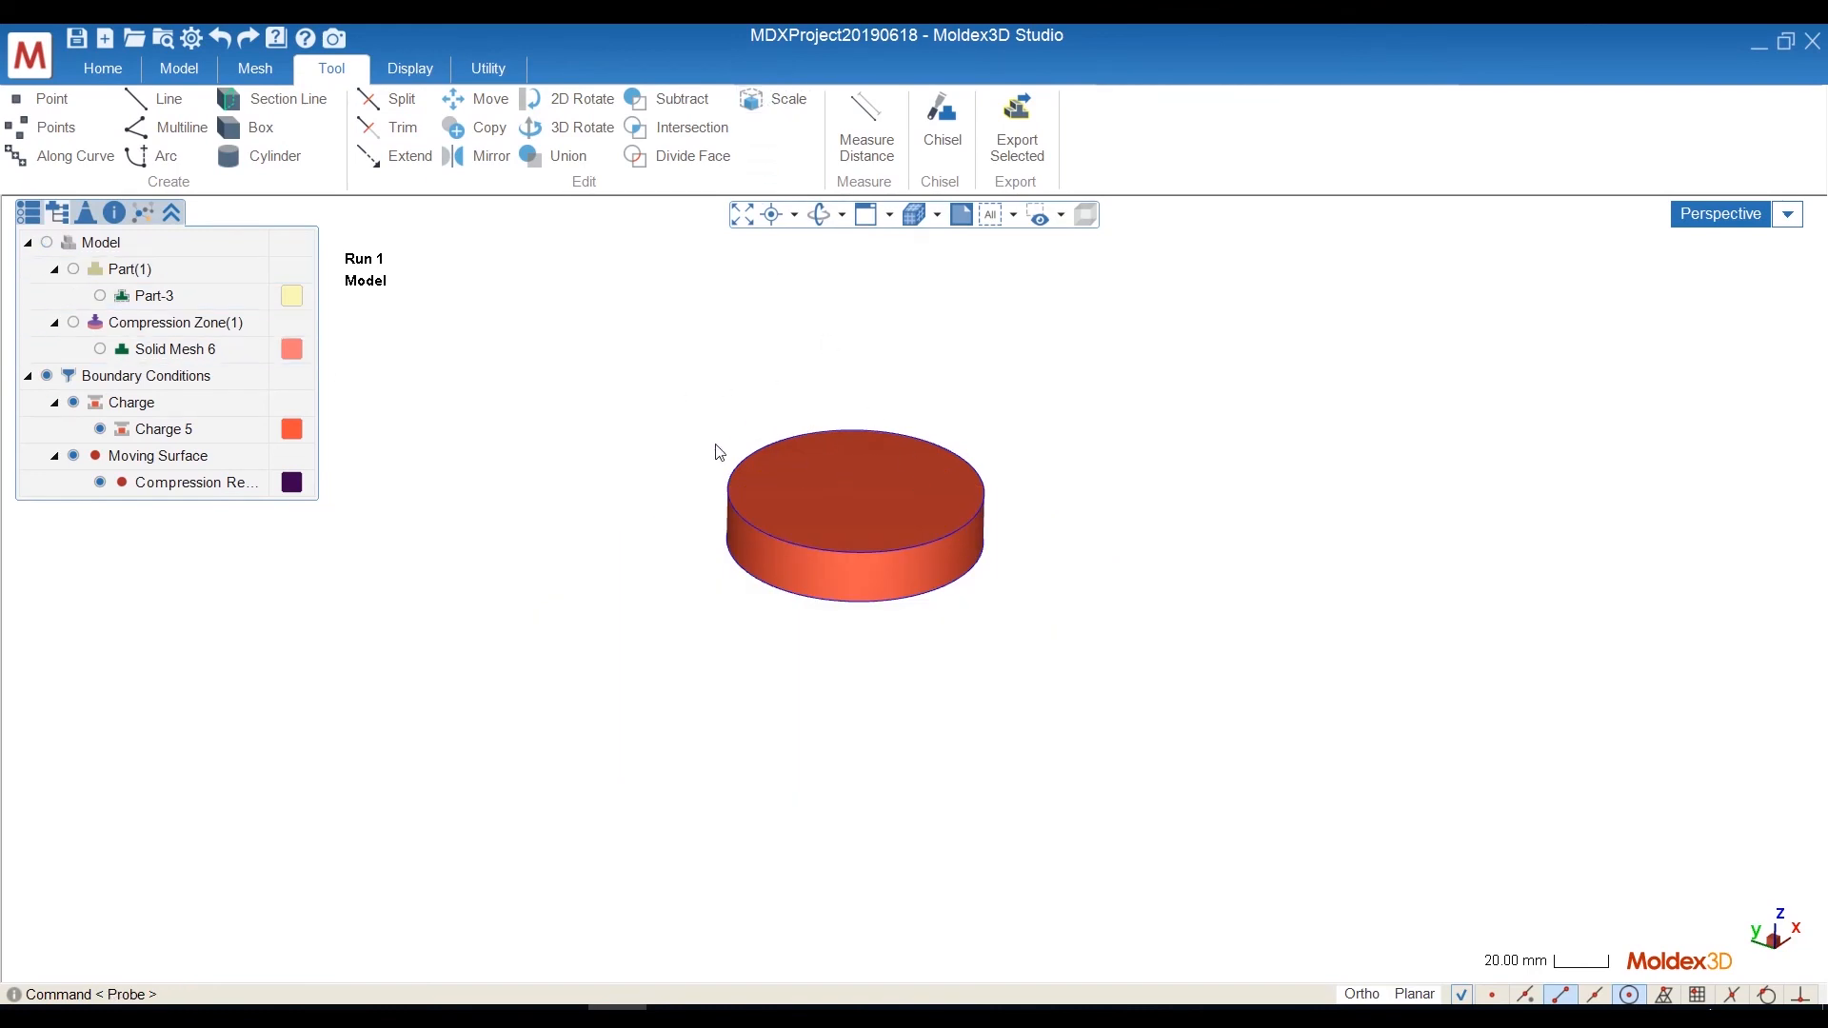
click(762, 103)
middle_drag(898, 495, 853, 527)
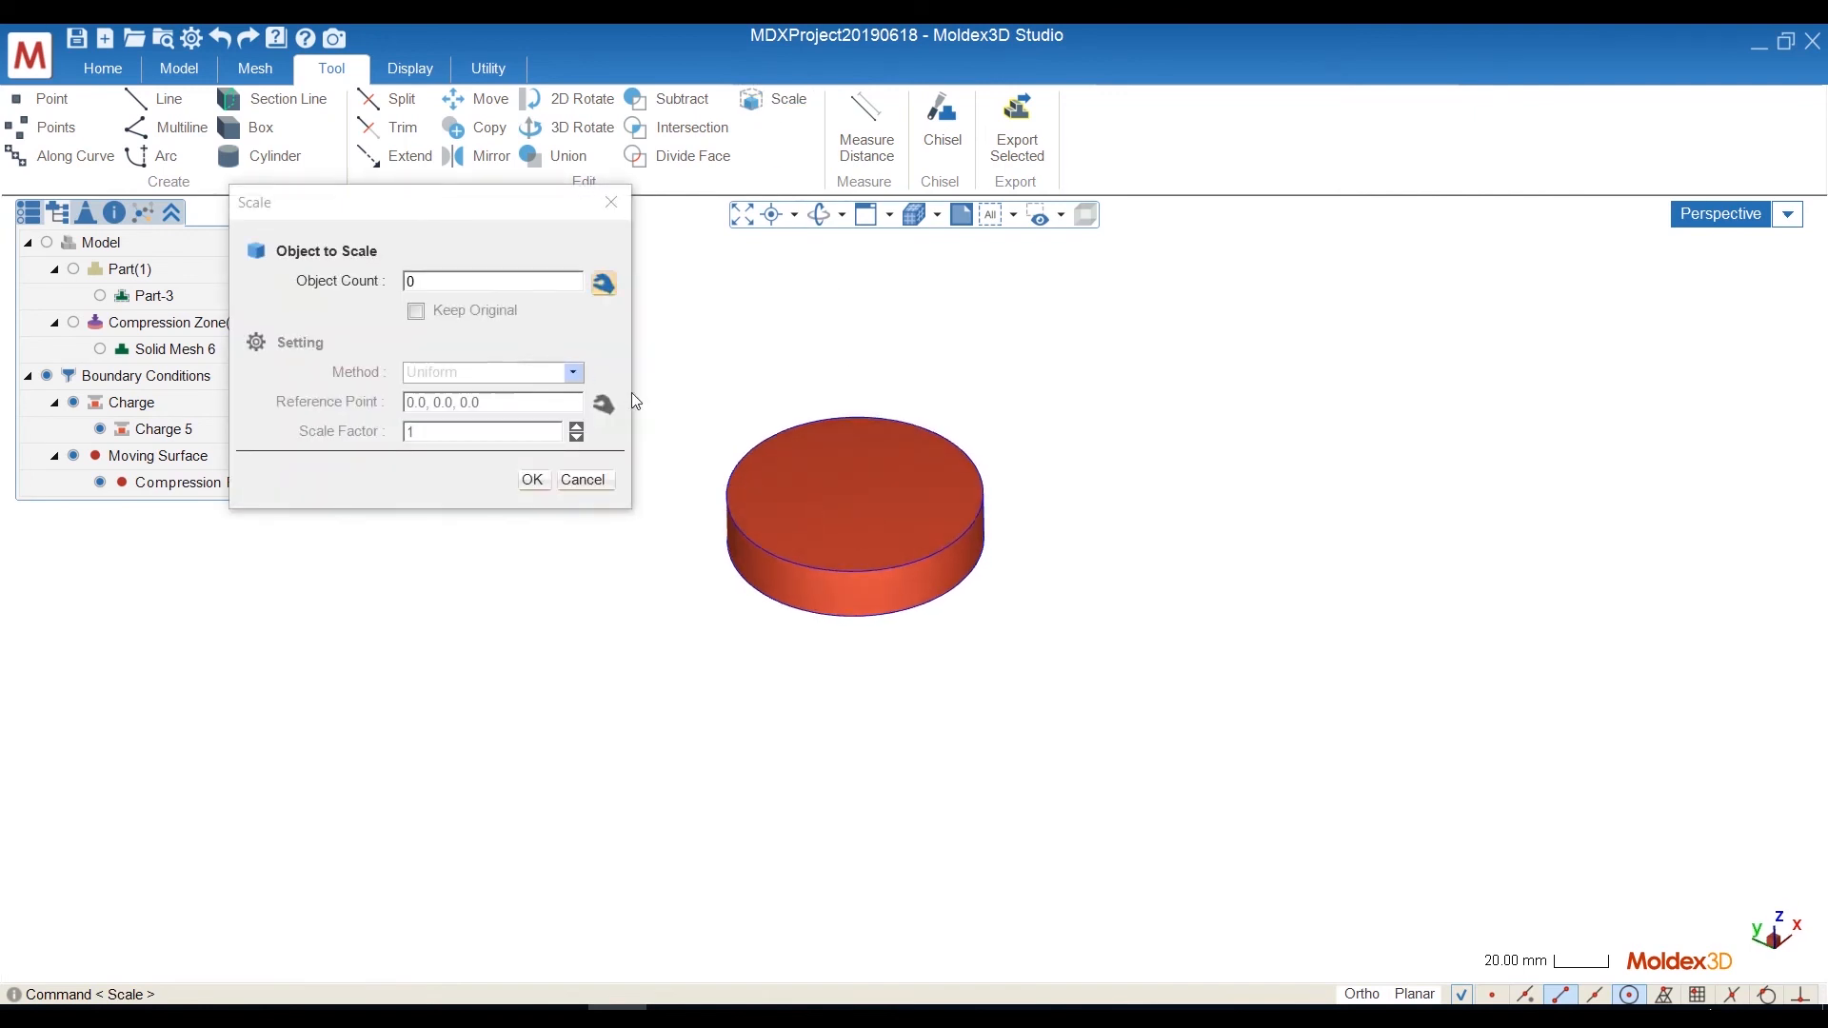
click(810, 496)
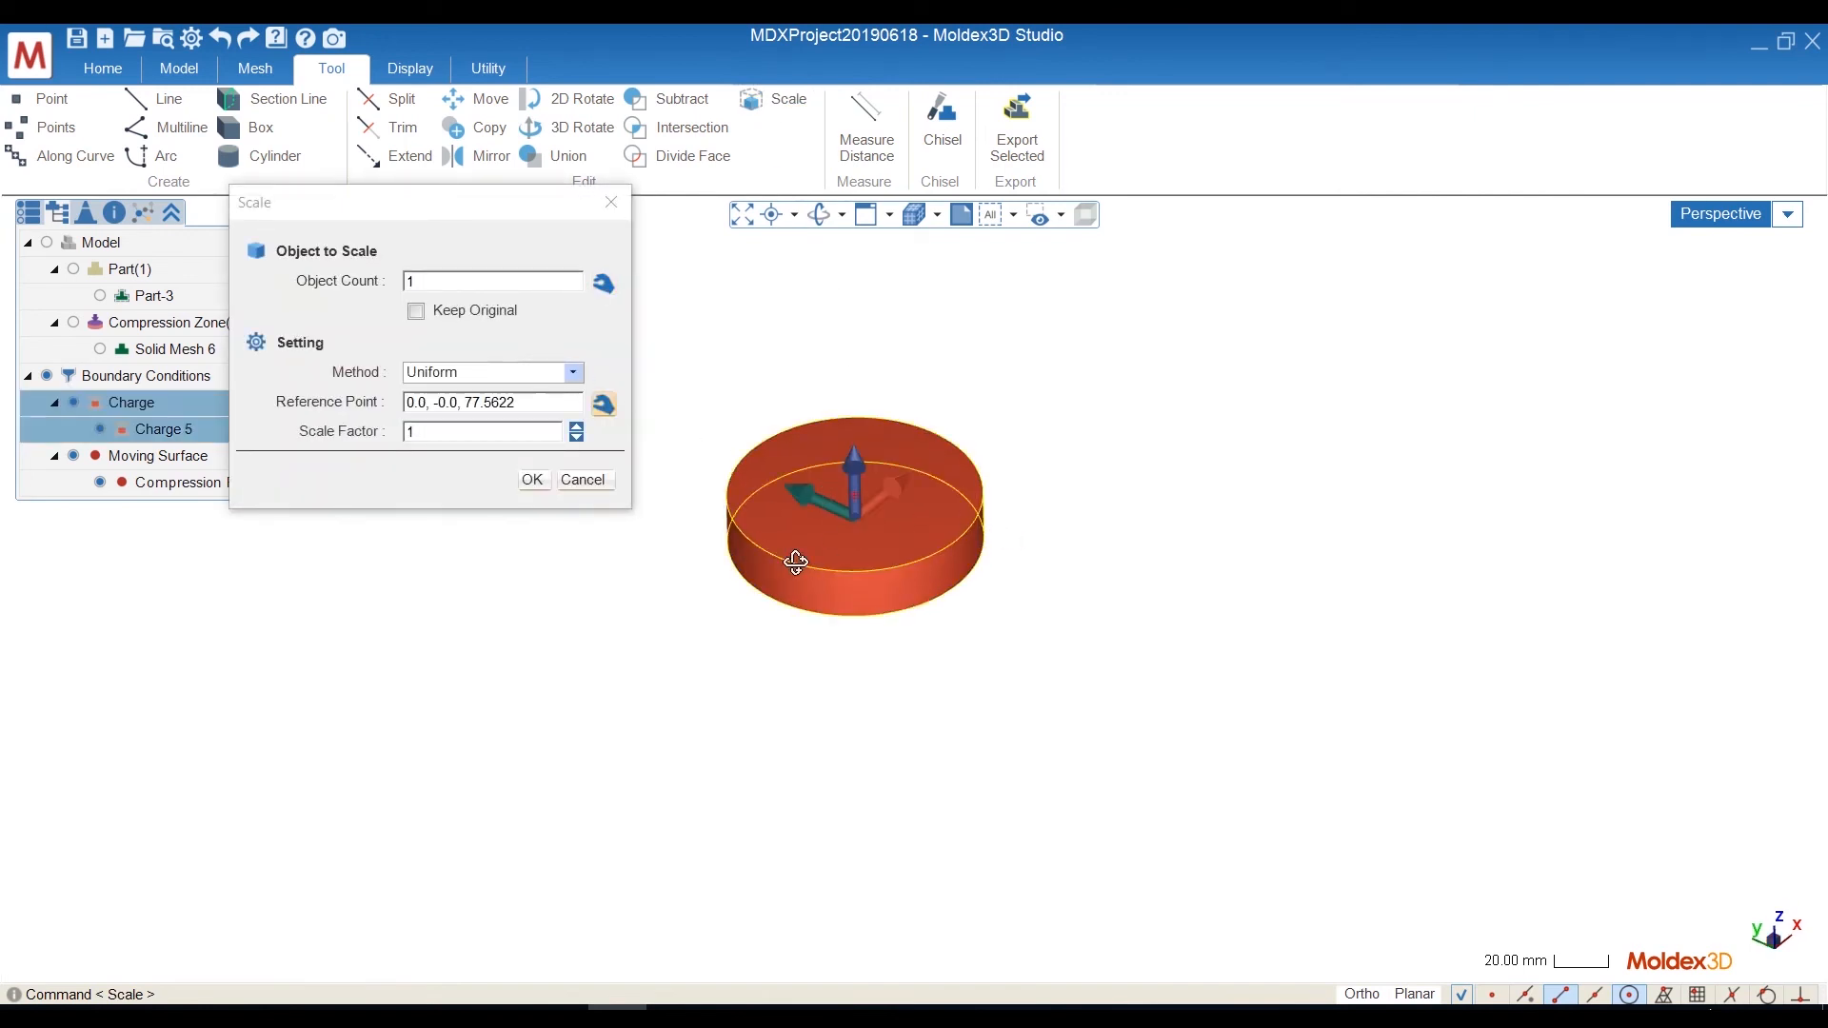
Place the scaling reference point at the centre of the charge's bottom face, at 0, 0, 57.
middle_drag(796, 562, 808, 420)
scroll(832, 543, up, 5)
scroll(891, 564, down, 2)
middle_drag(873, 568, 918, 614)
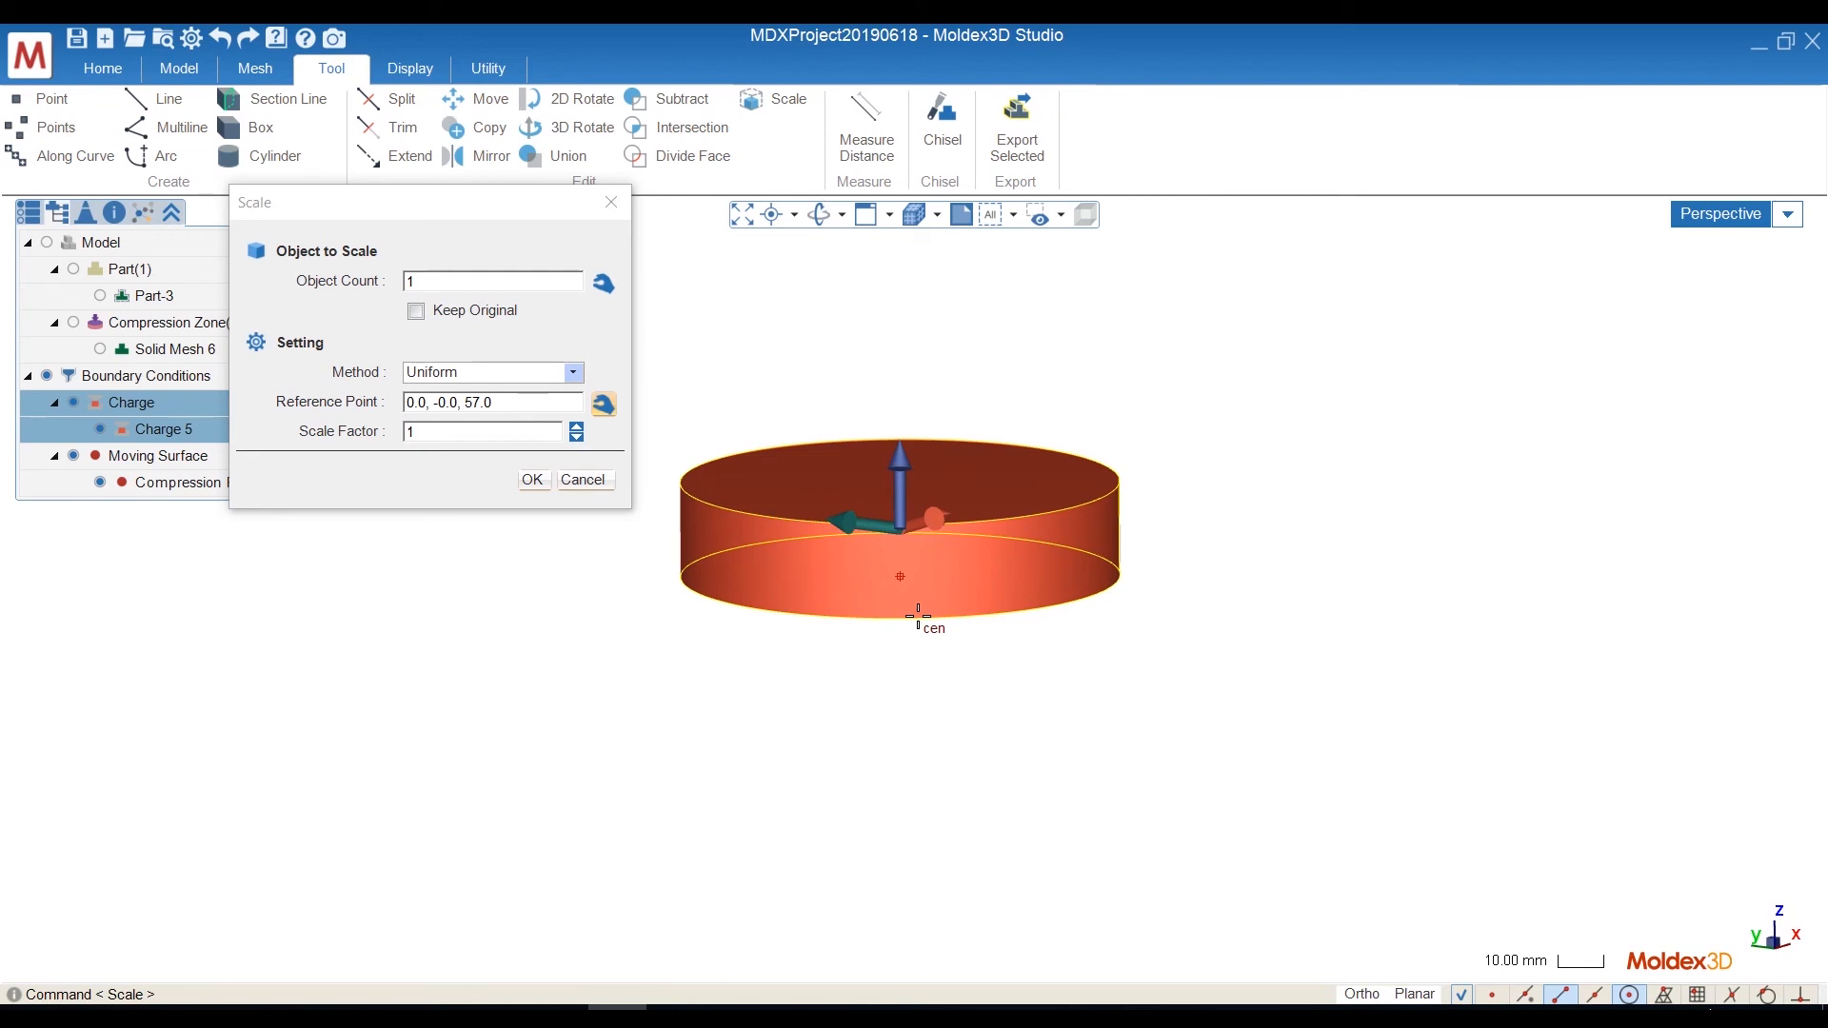
middle_drag(930, 624, 914, 694)
click(914, 694)
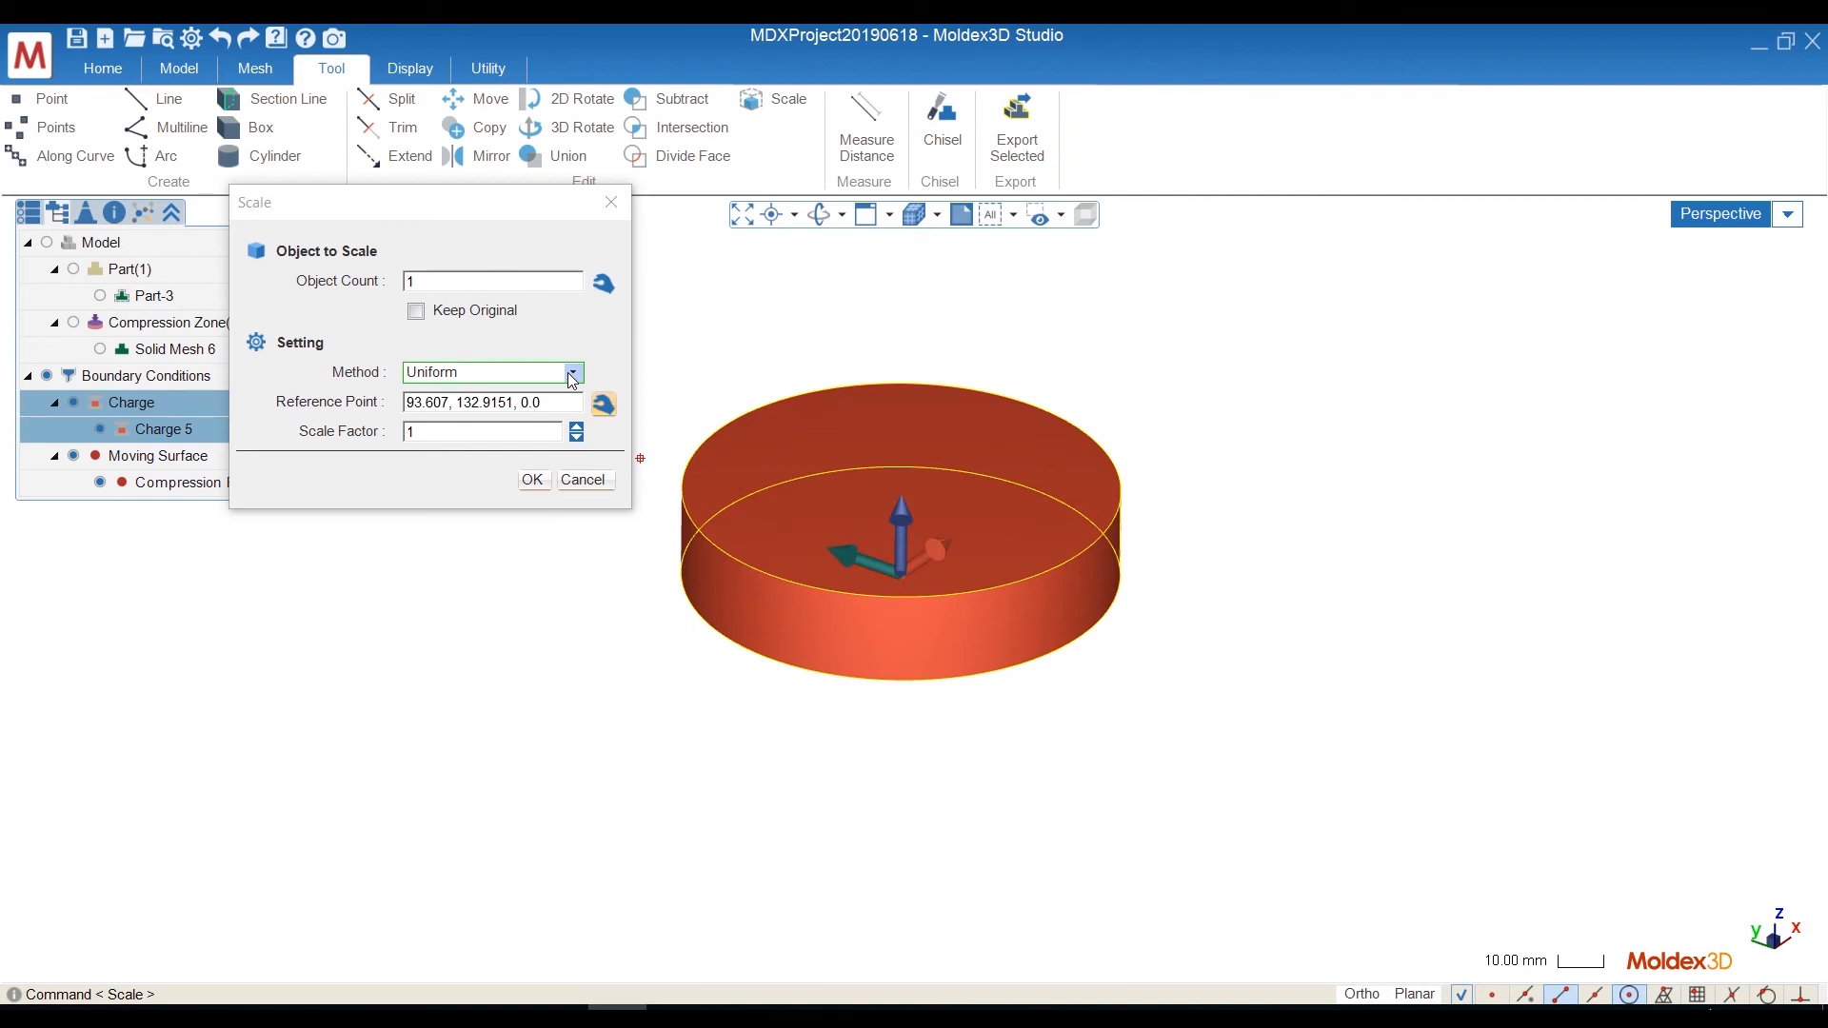
Try nonuniform scaling of the charge with an X factor of 1.4 and Y and Z factors of 1.
click(571, 374)
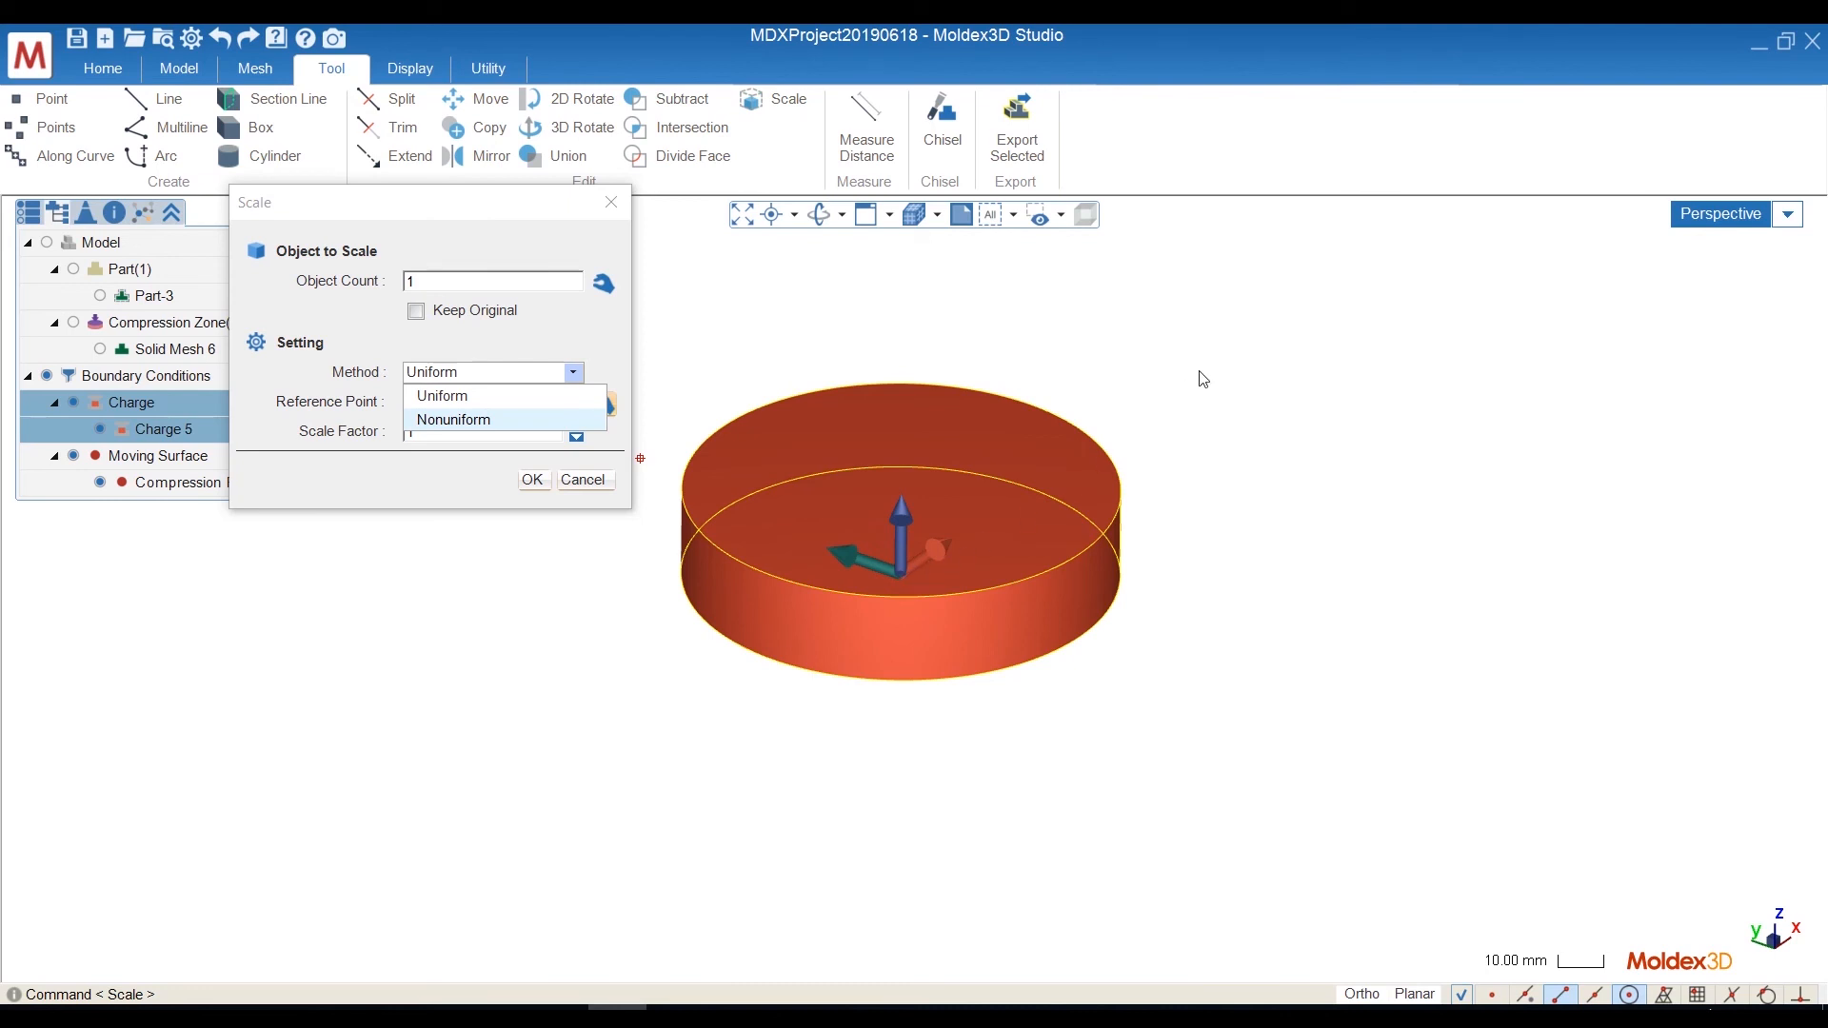
click(473, 421)
mouse_move(904, 563)
middle_down()
mouse_move(910, 608)
mouse_move(910, 585)
middle_up()
click(478, 435)
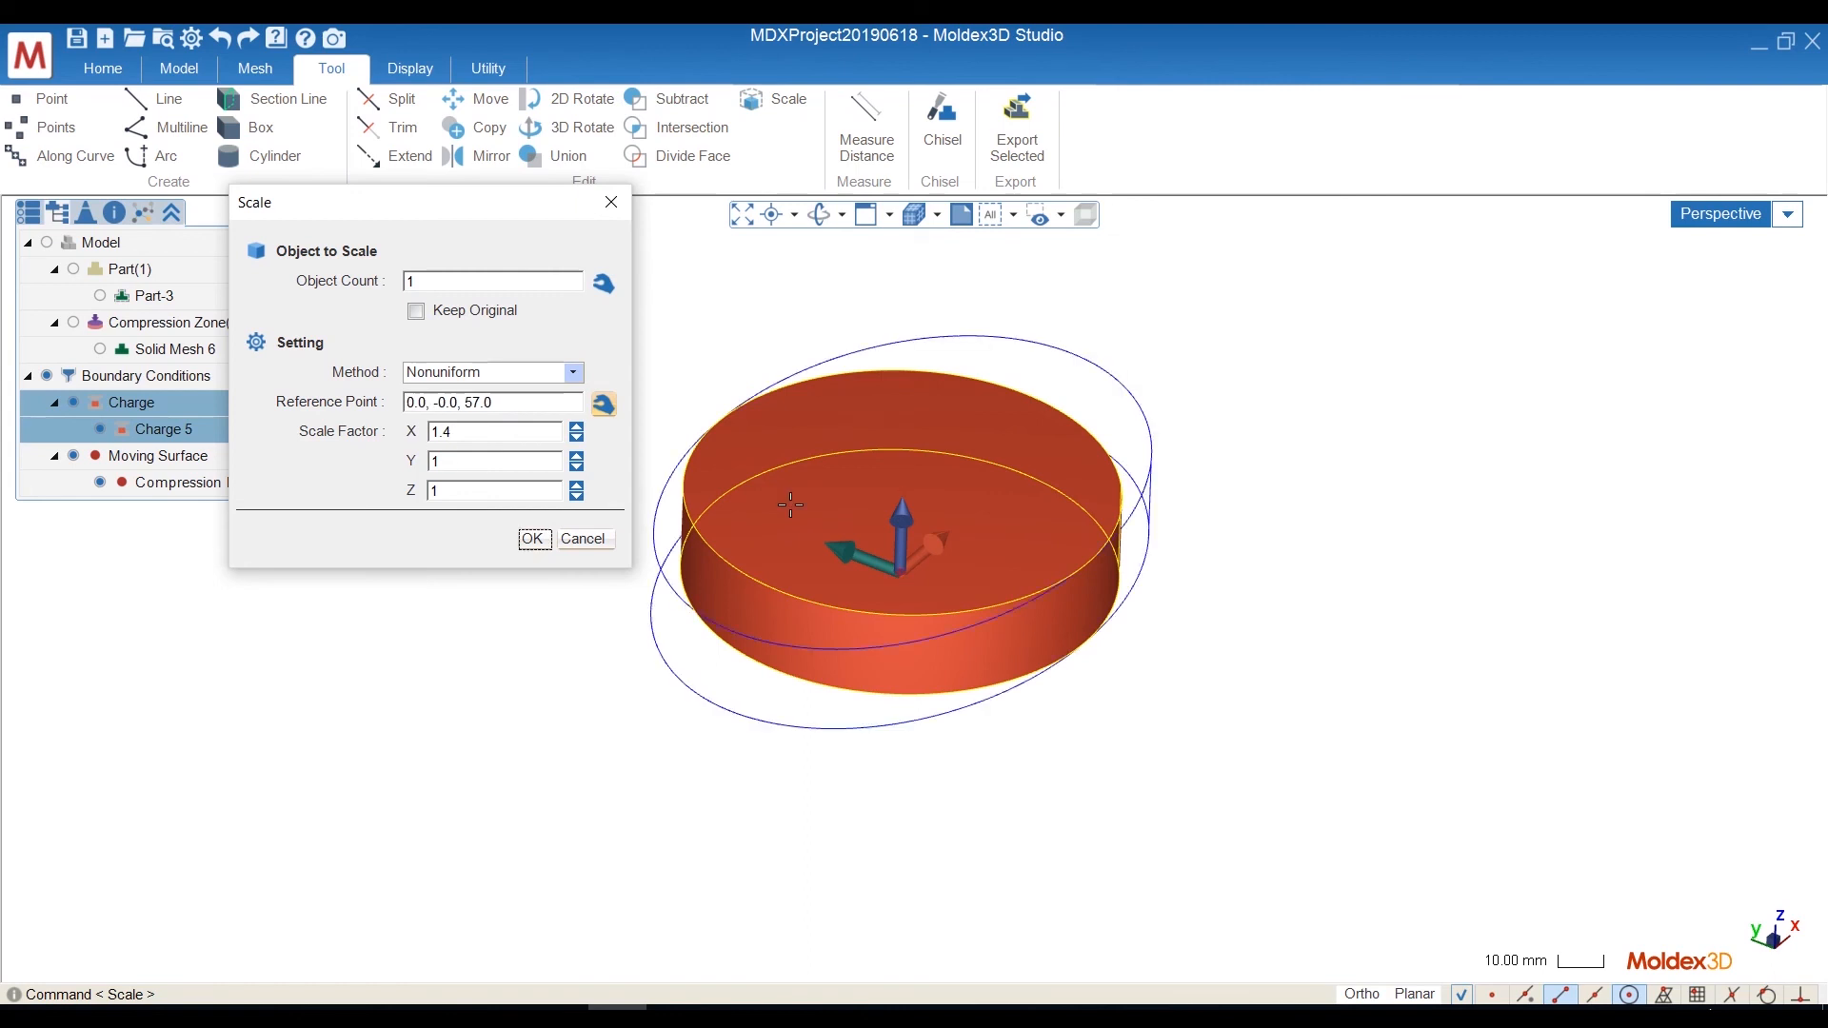
middle_drag(910, 531, 838, 618)
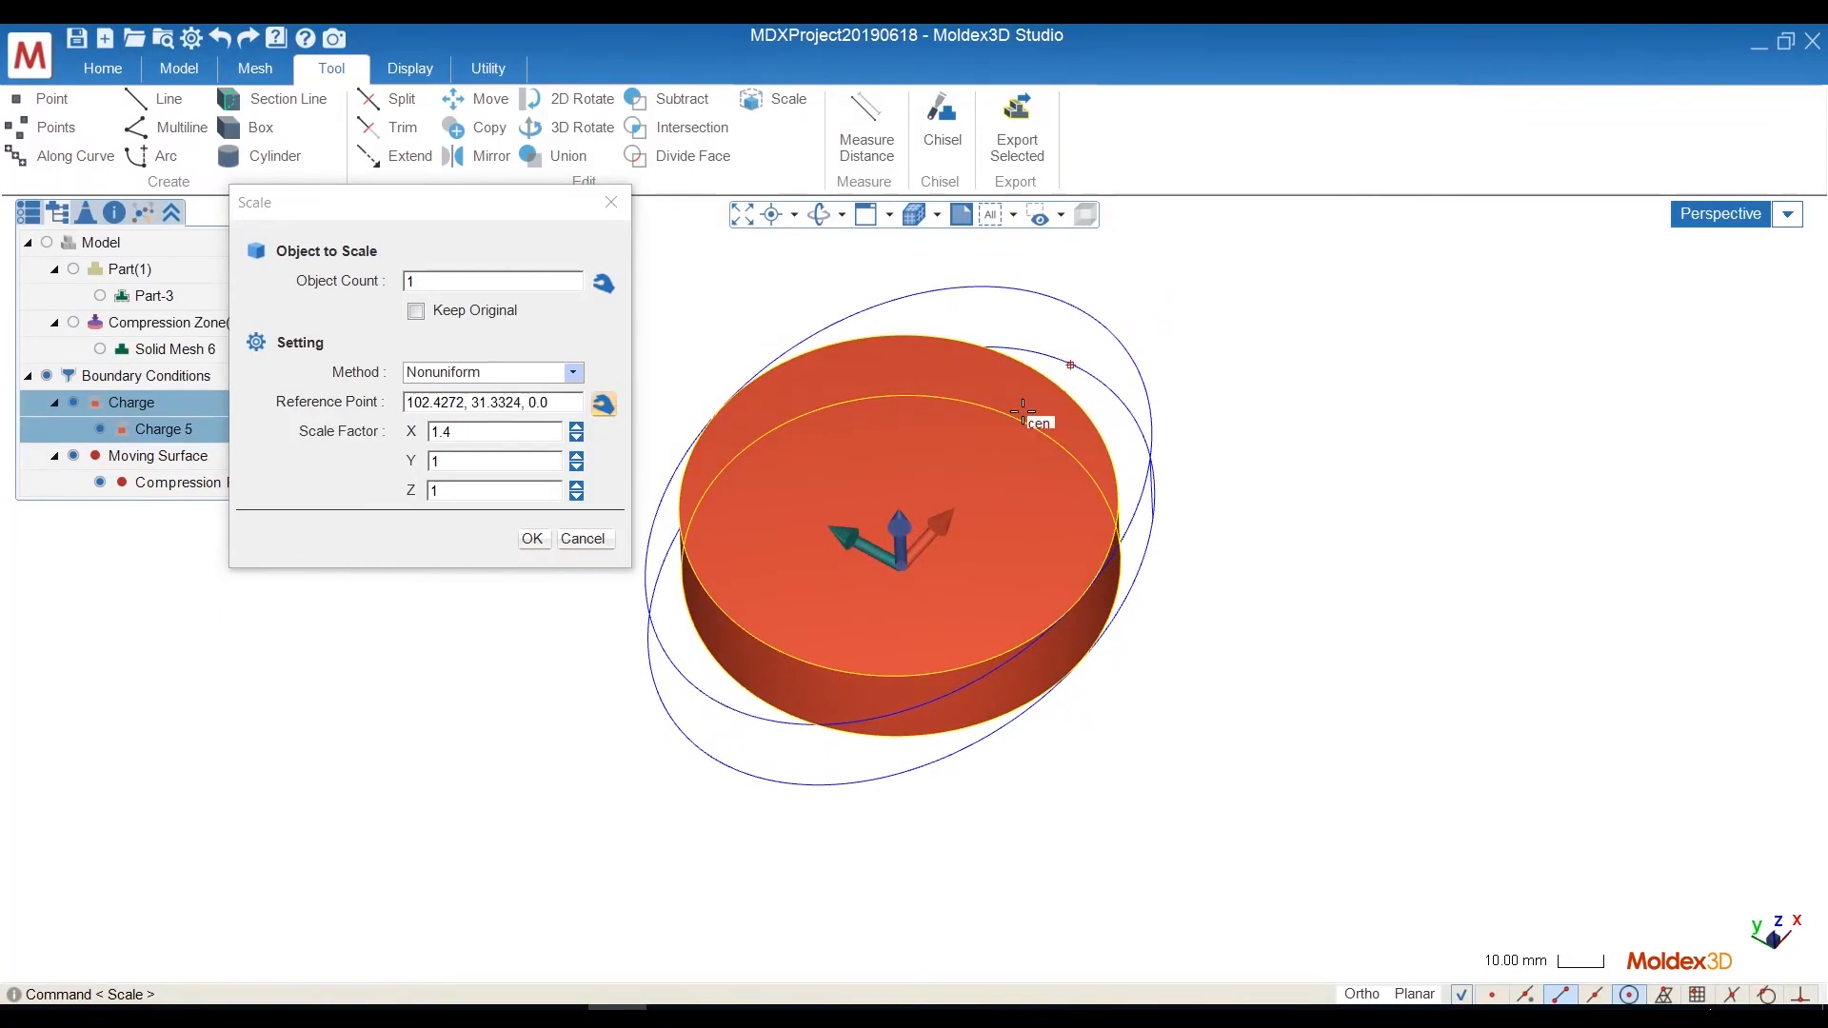
middle_drag(853, 612, 815, 545)
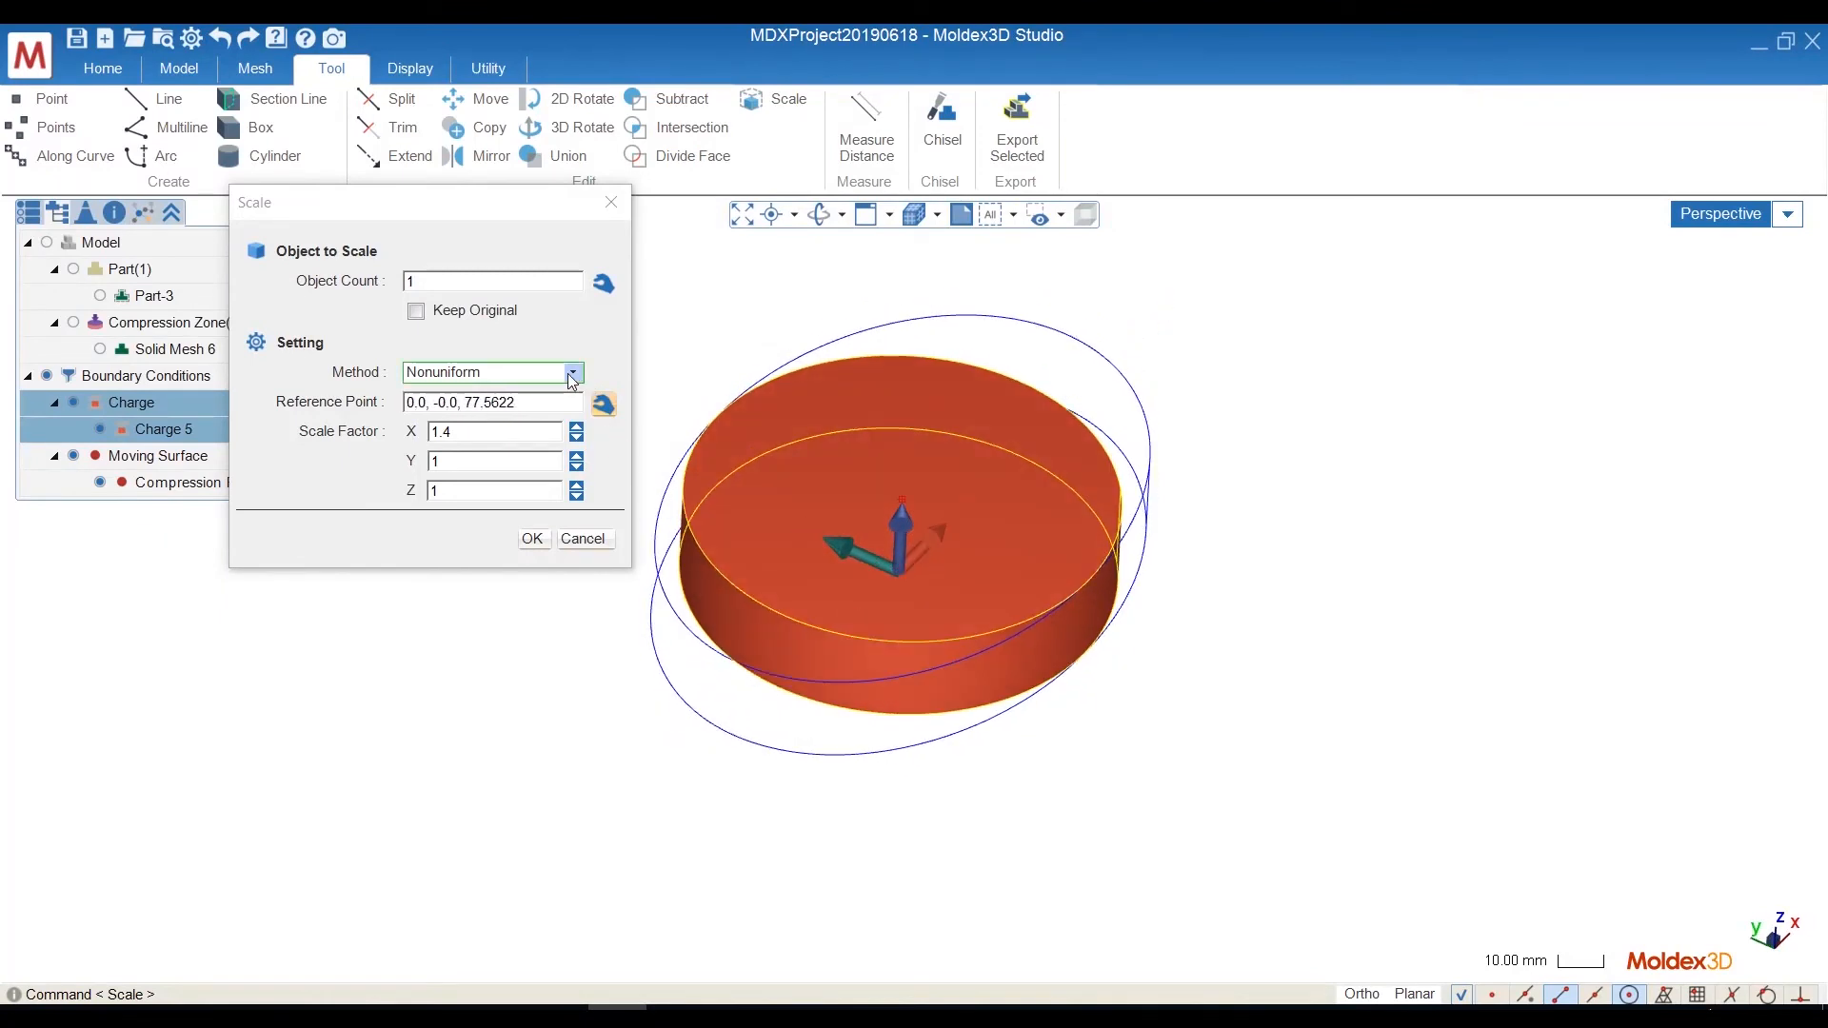
Switch the charge's scaling method to Uniform and enlarge the disc by a scale factor of 1.2.
click(487, 373)
click(486, 397)
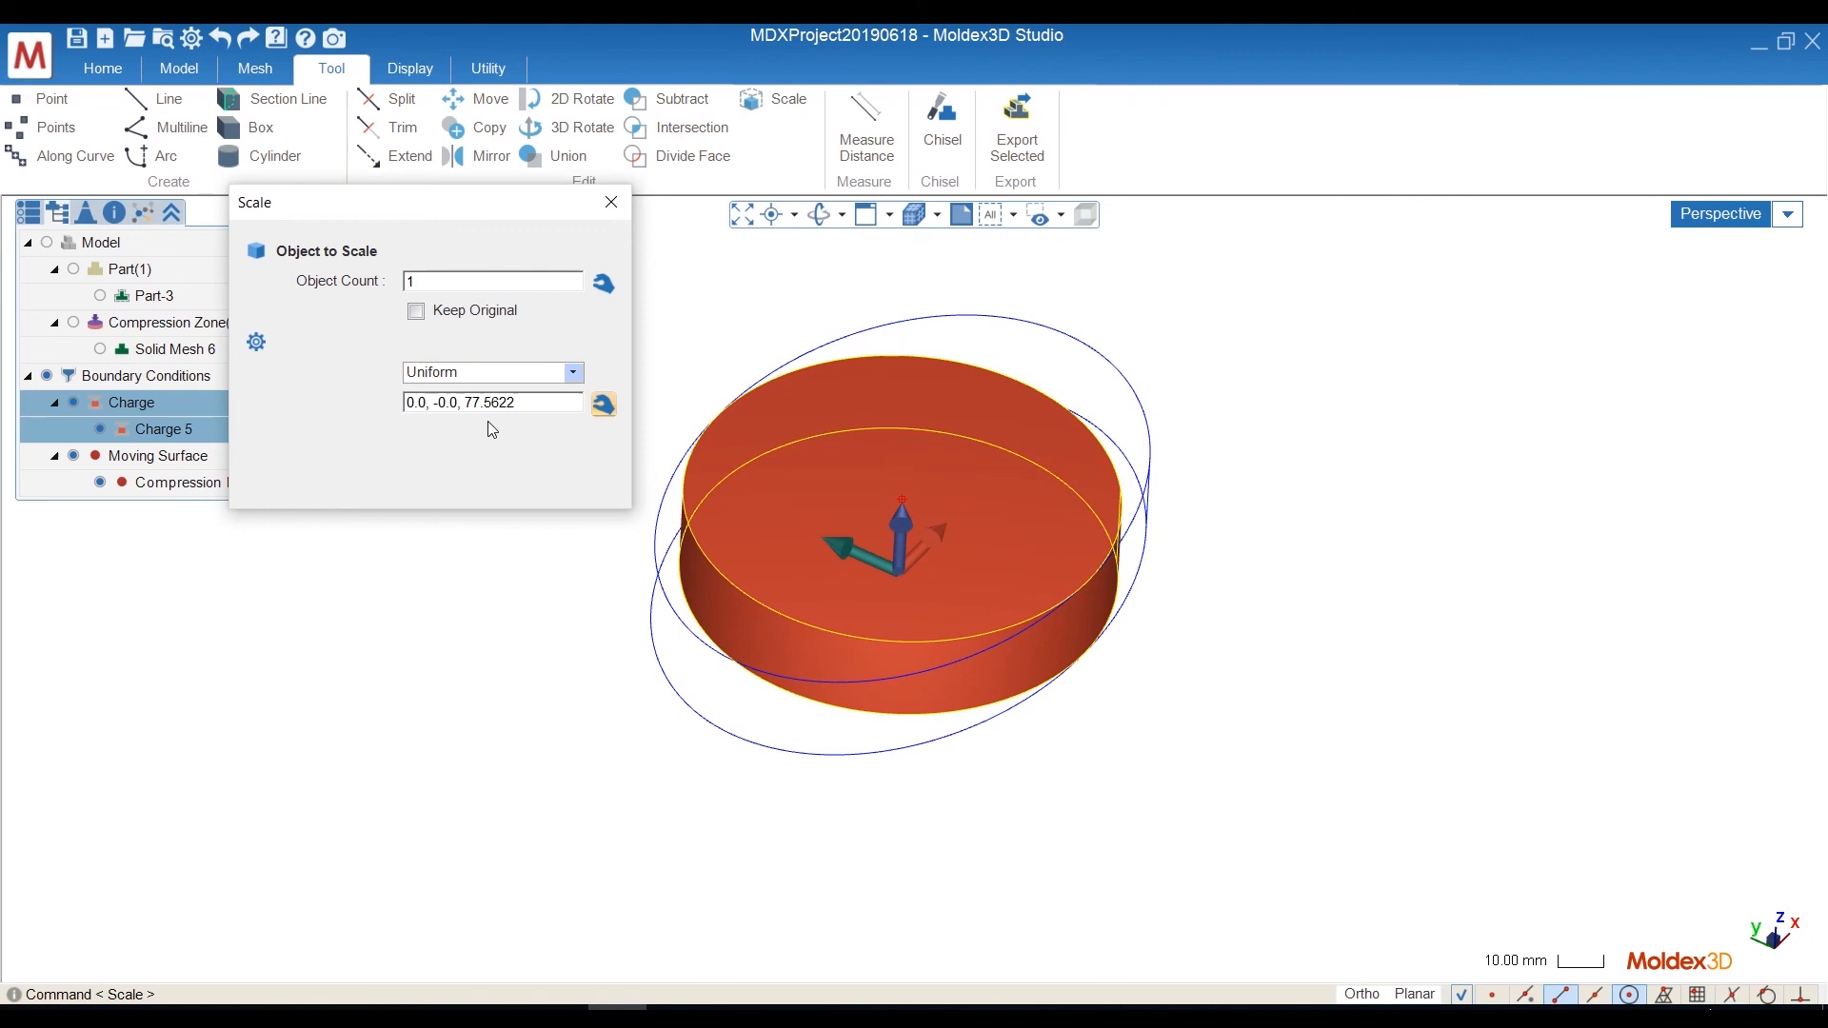
scroll(899, 483, down, 1)
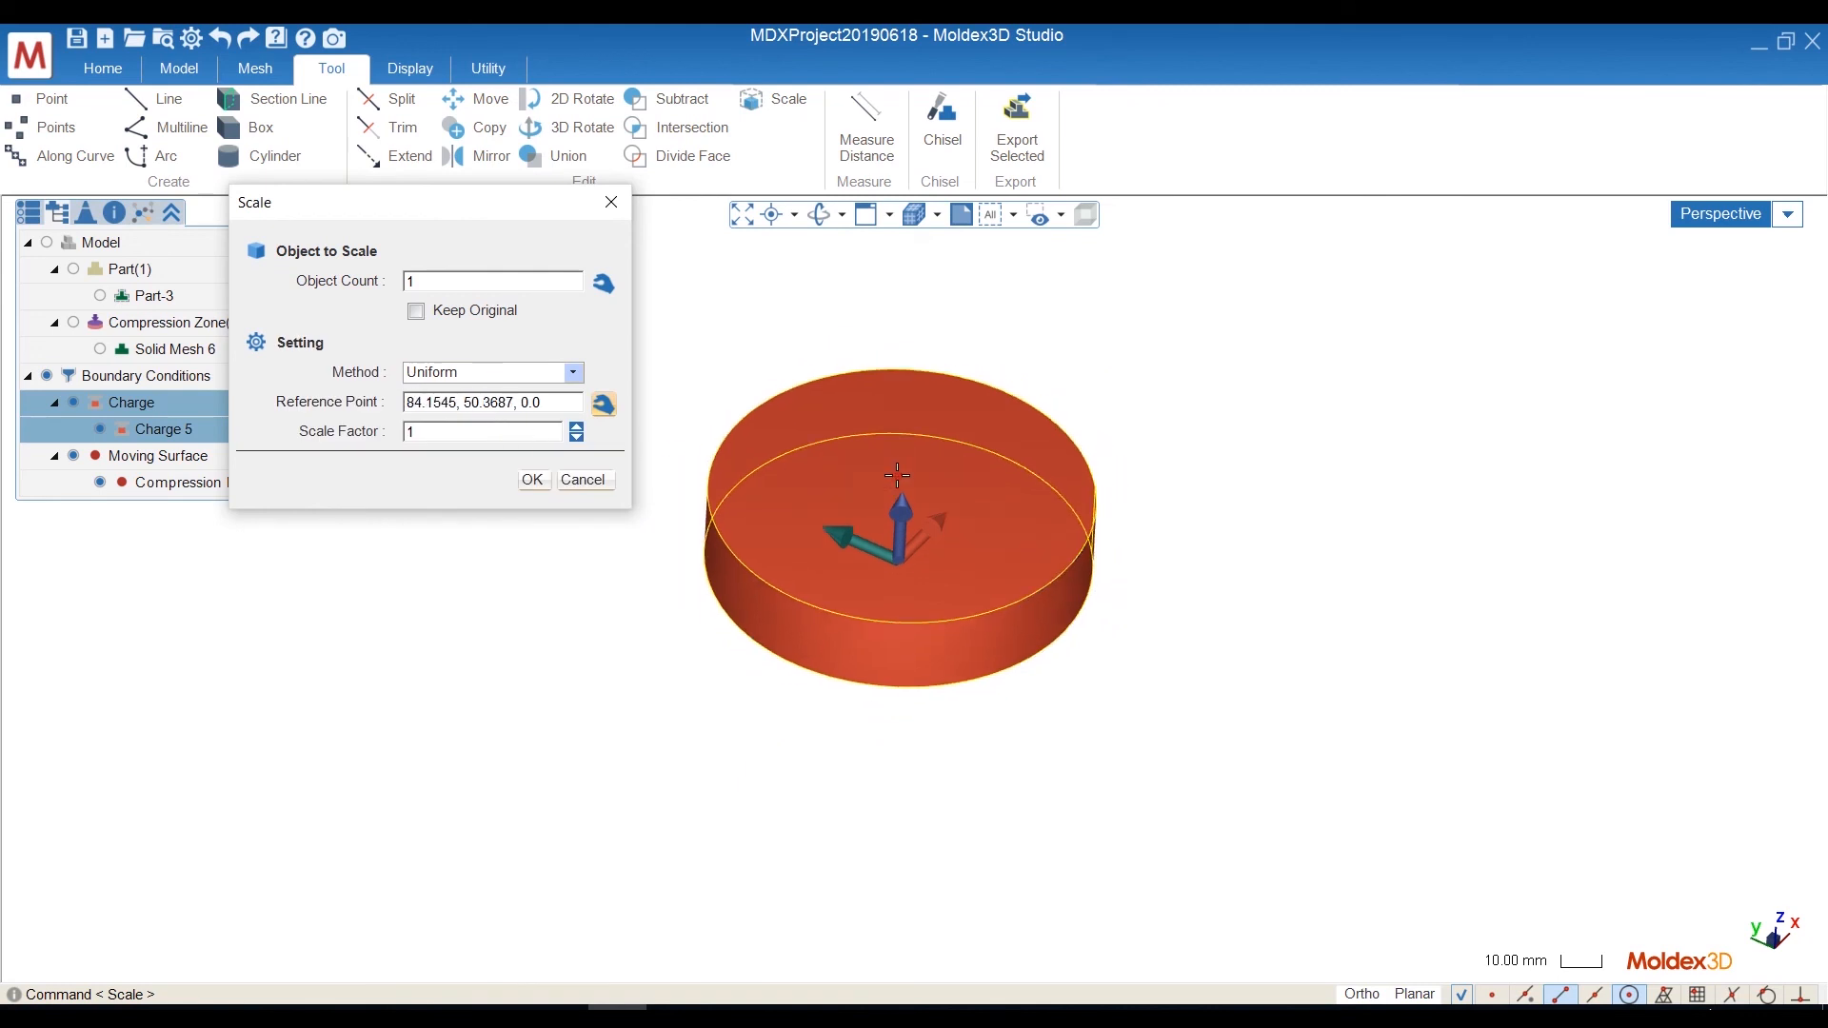
middle_drag(898, 481, 935, 506)
mouse_move(946, 562)
right_down()
mouse_move(930, 486)
mouse_move(933, 554)
right_up()
click(429, 433)
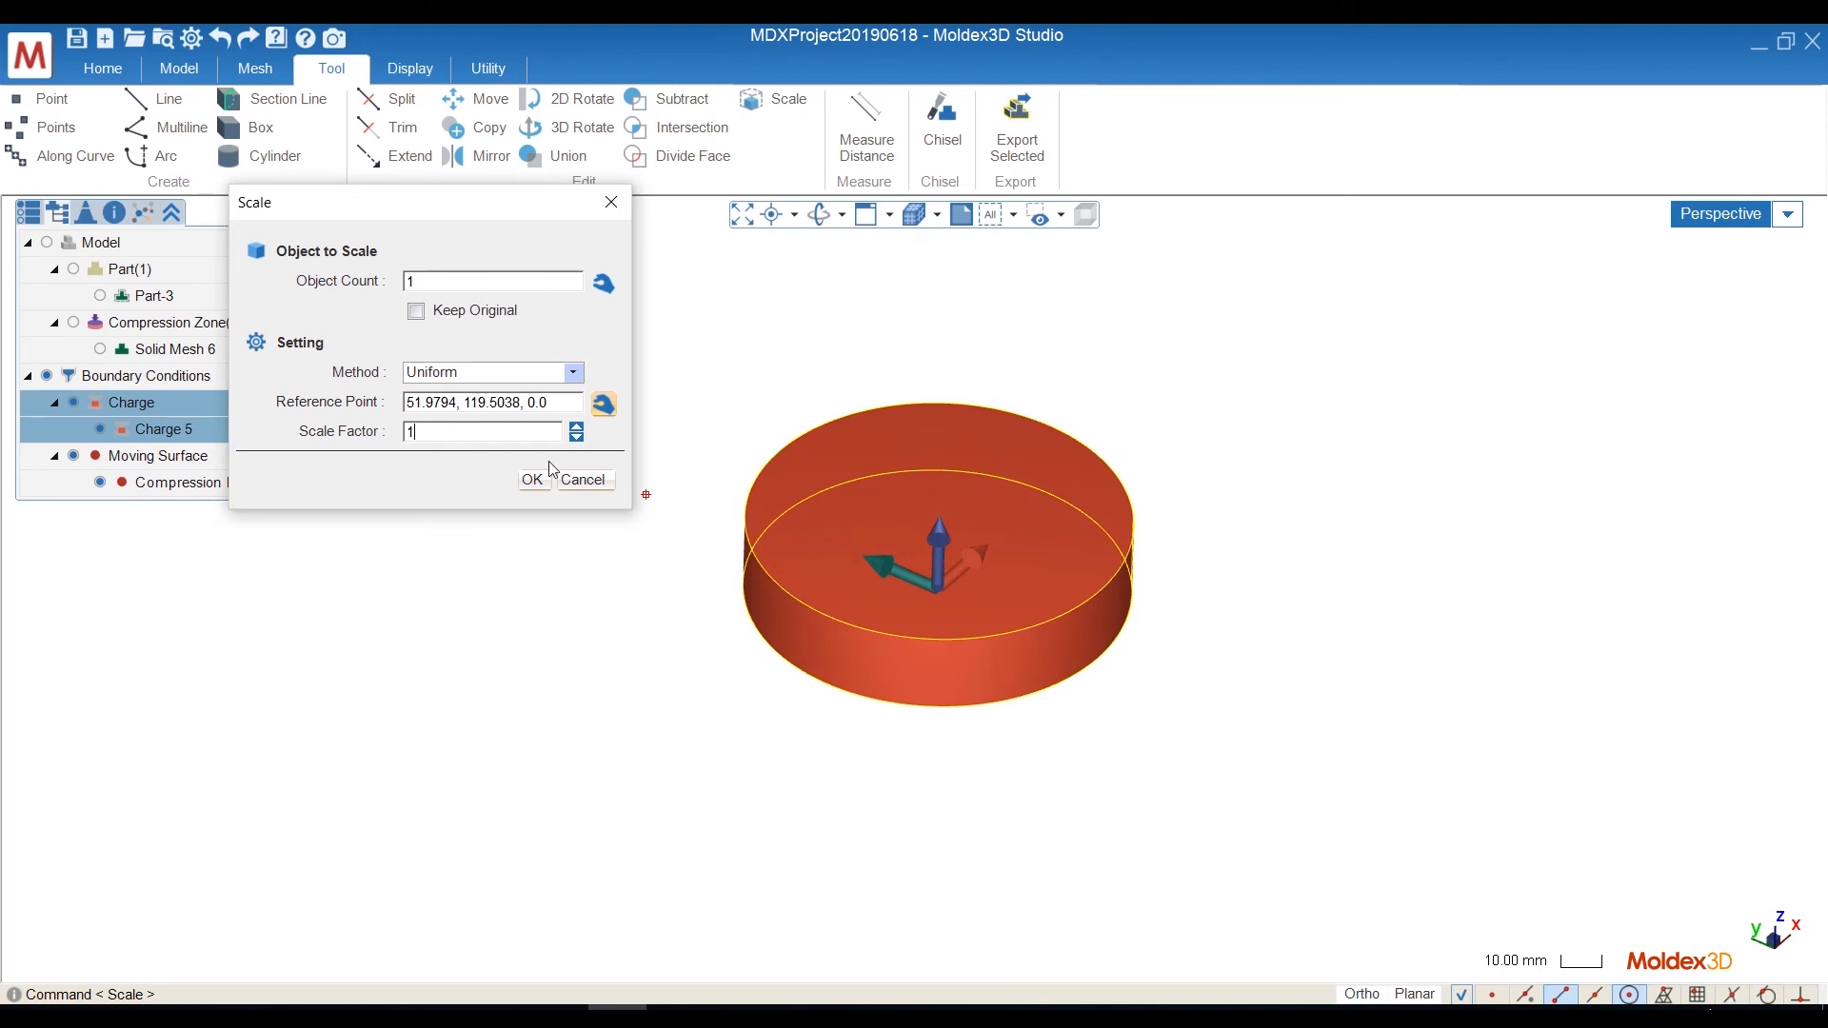
text(.)
key(Tab)
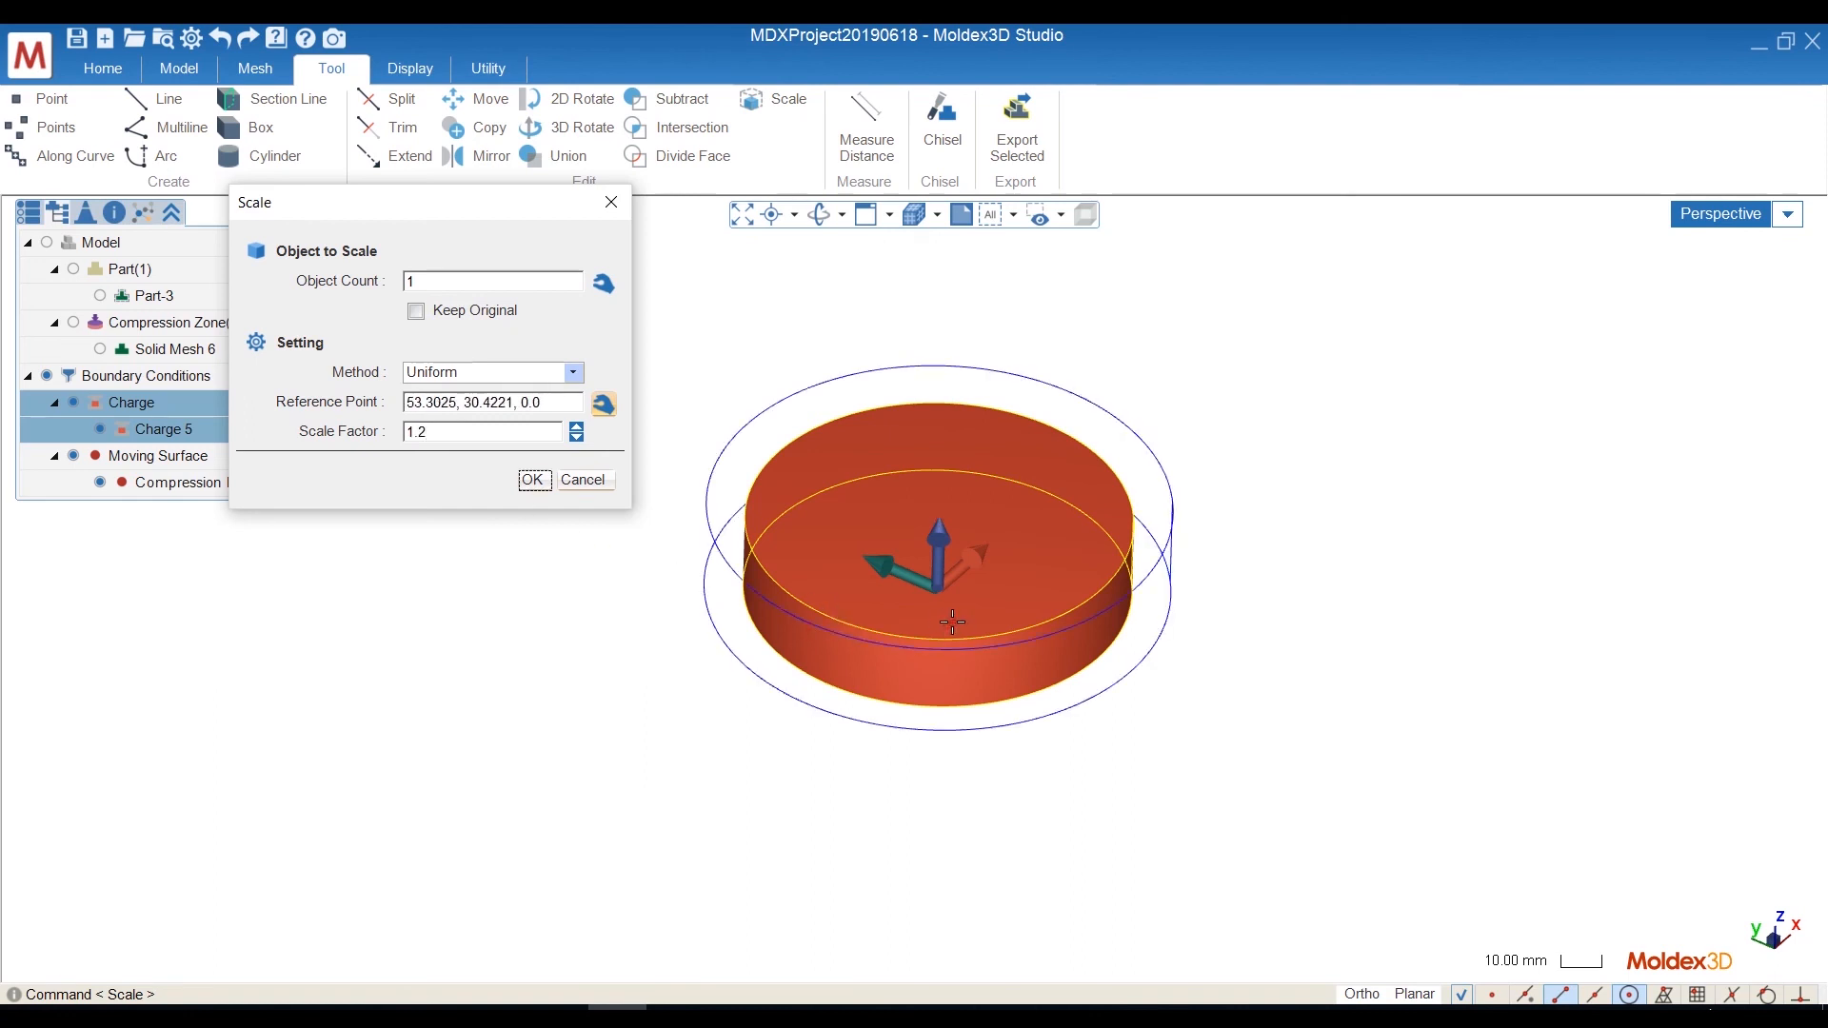
scroll(953, 622, down, 1)
mouse_move(971, 604)
middle_down()
mouse_move(979, 466)
mouse_move(973, 581)
middle_up()
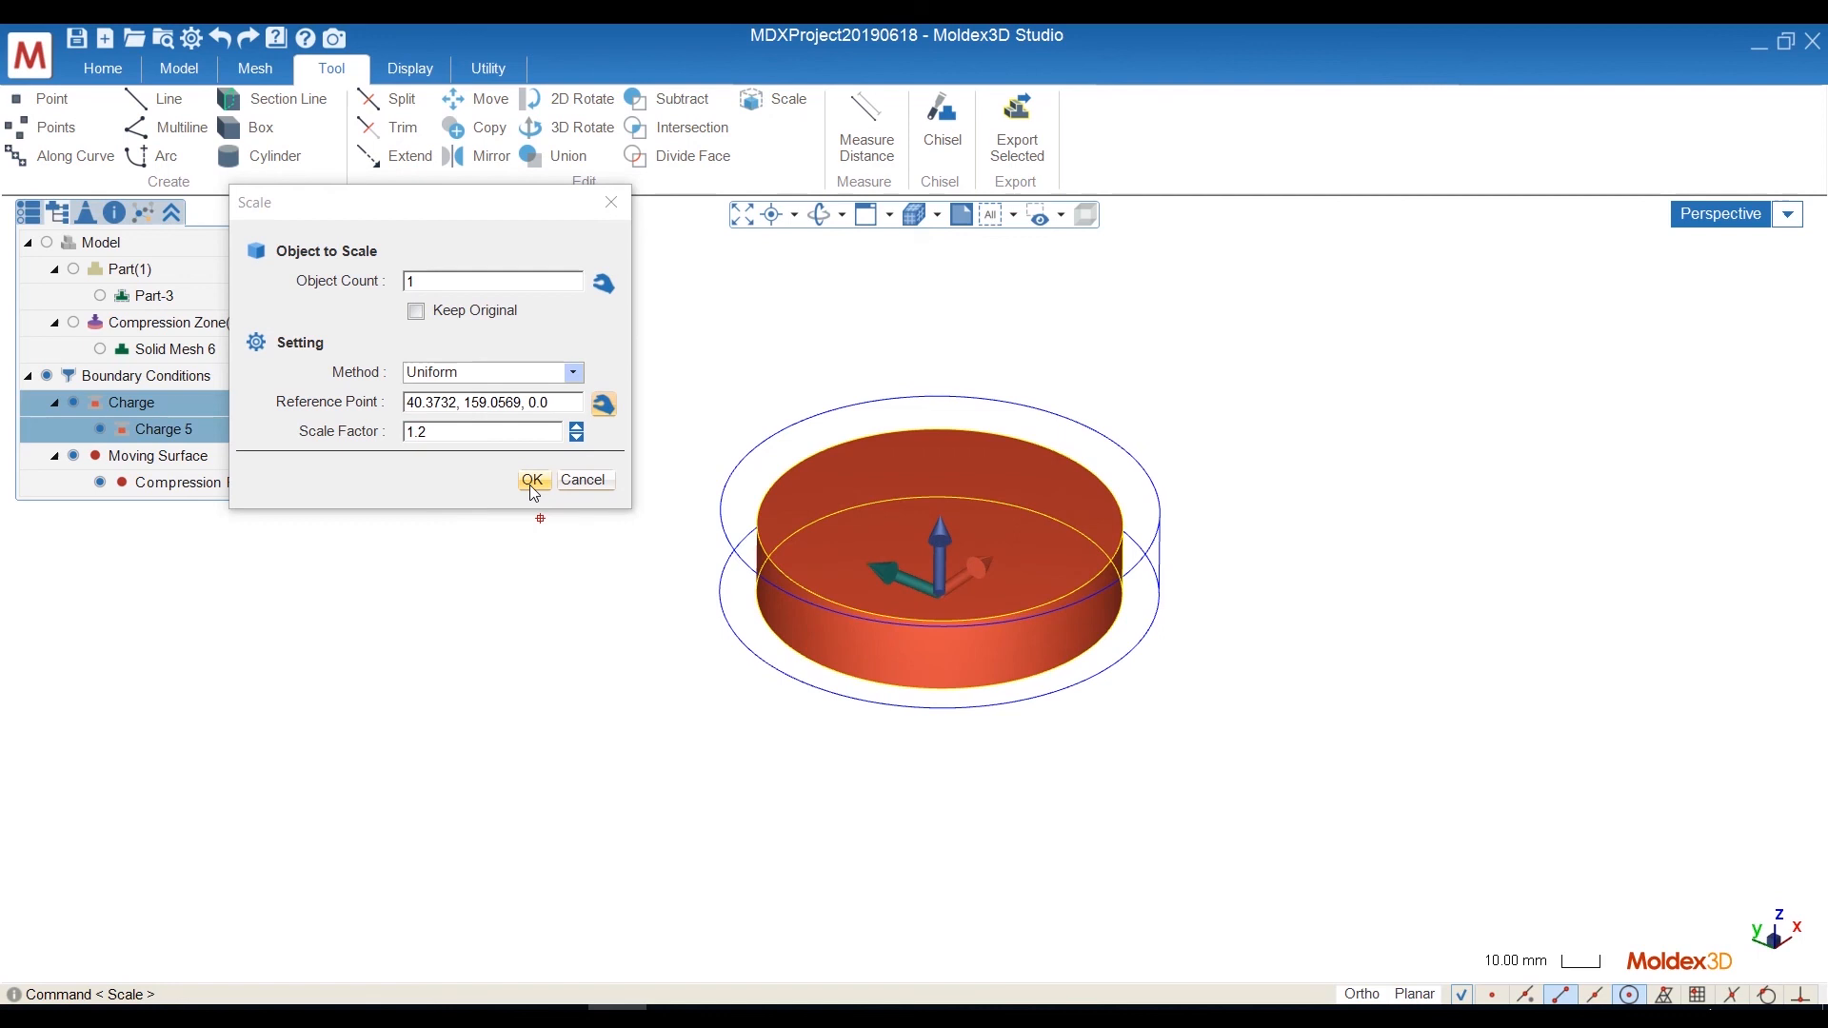
click(532, 482)
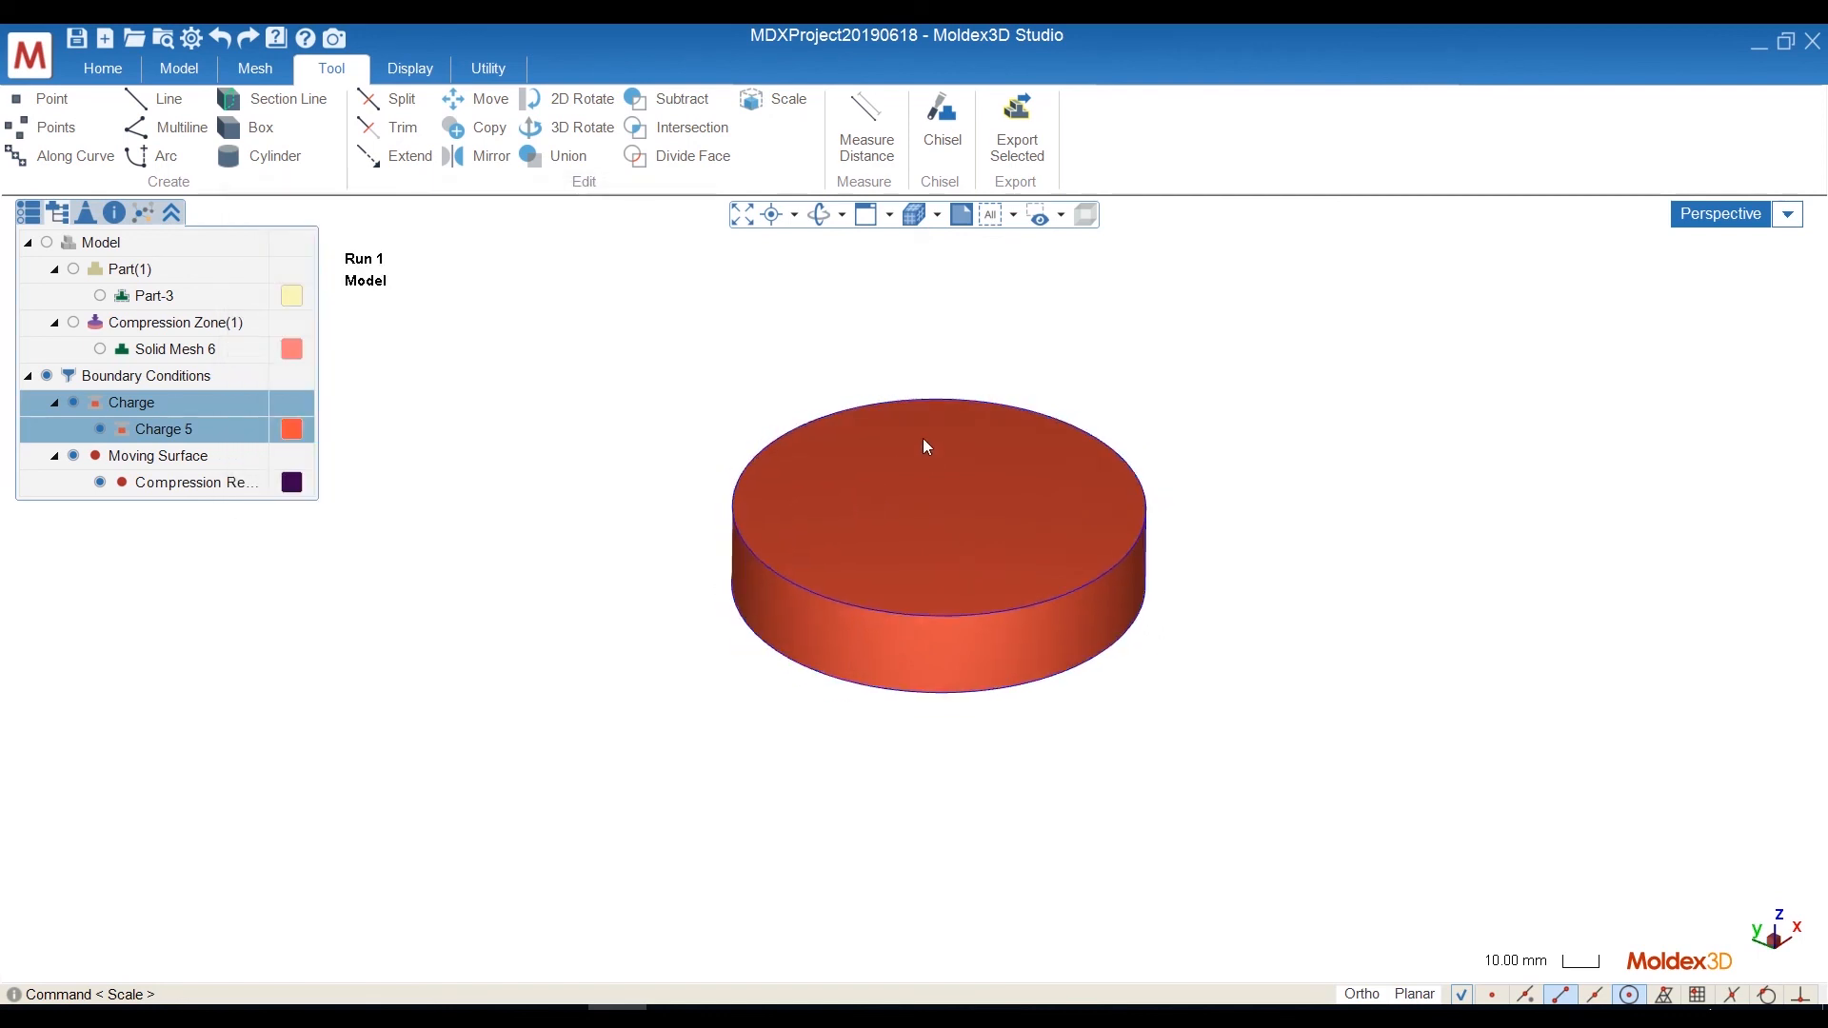
Try to assign the enlarged disc as the compression charge.
click(102, 67)
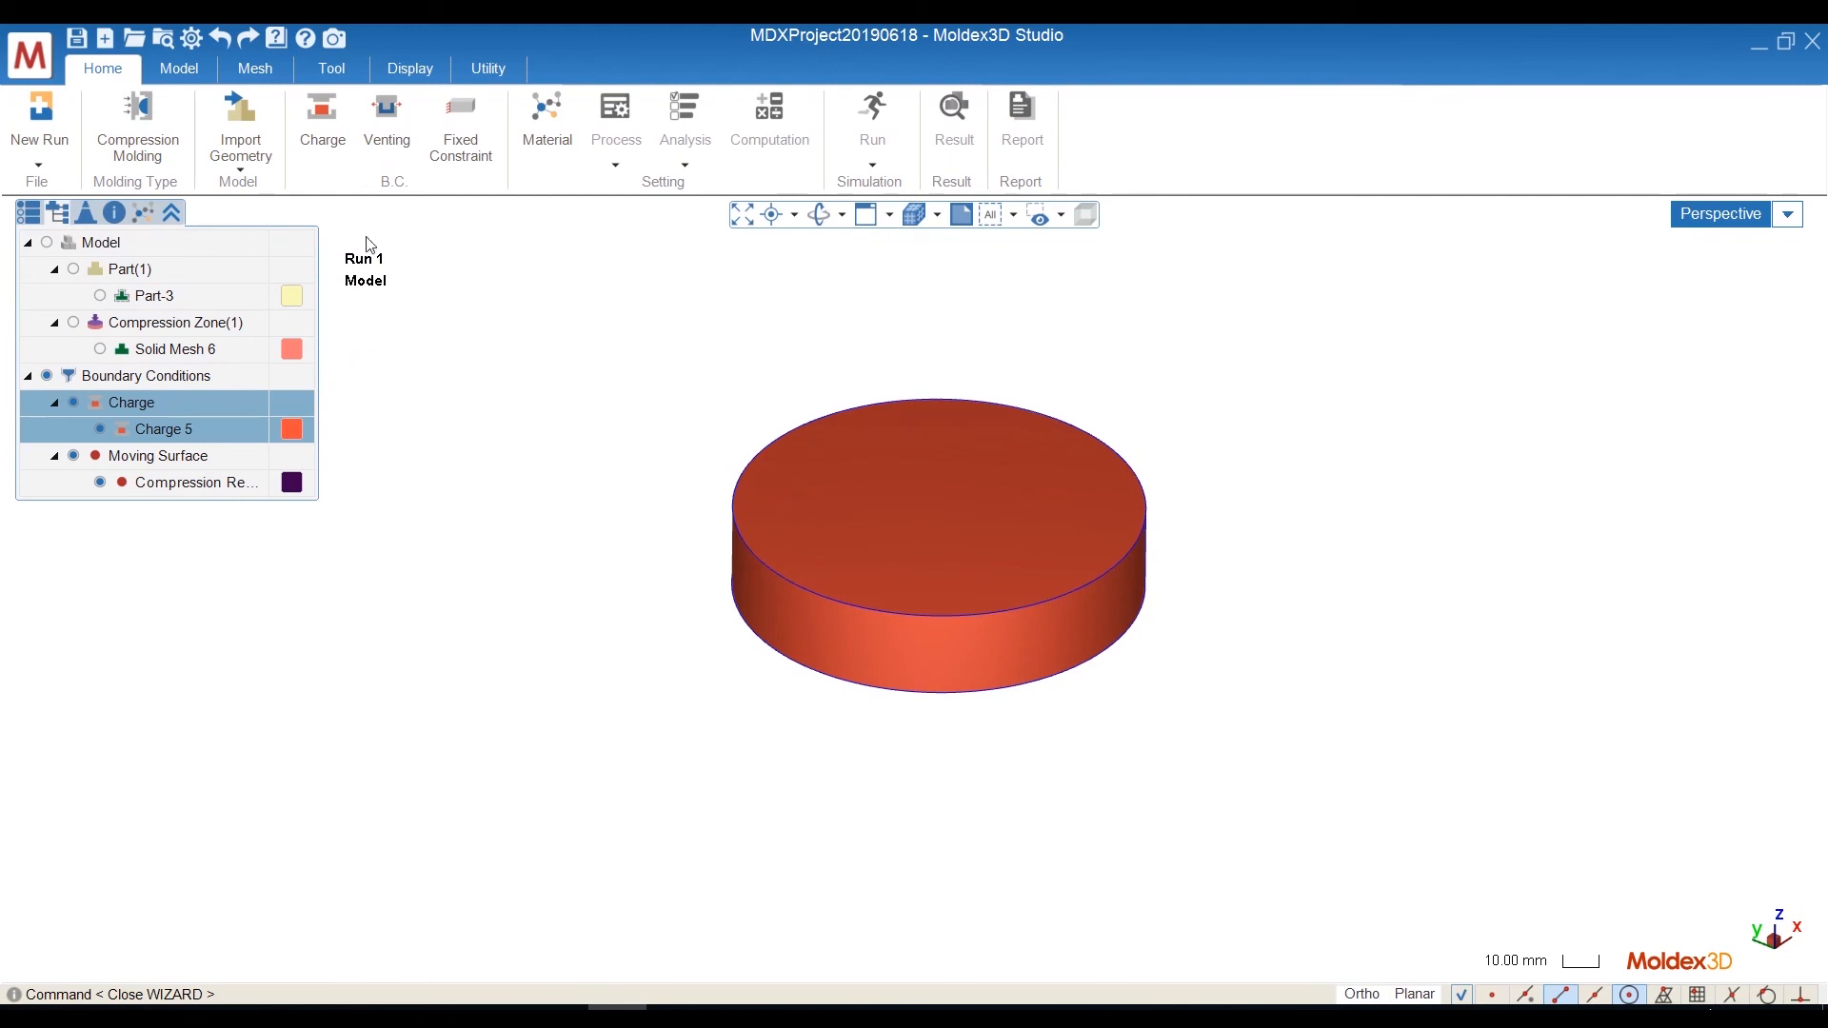
click(325, 134)
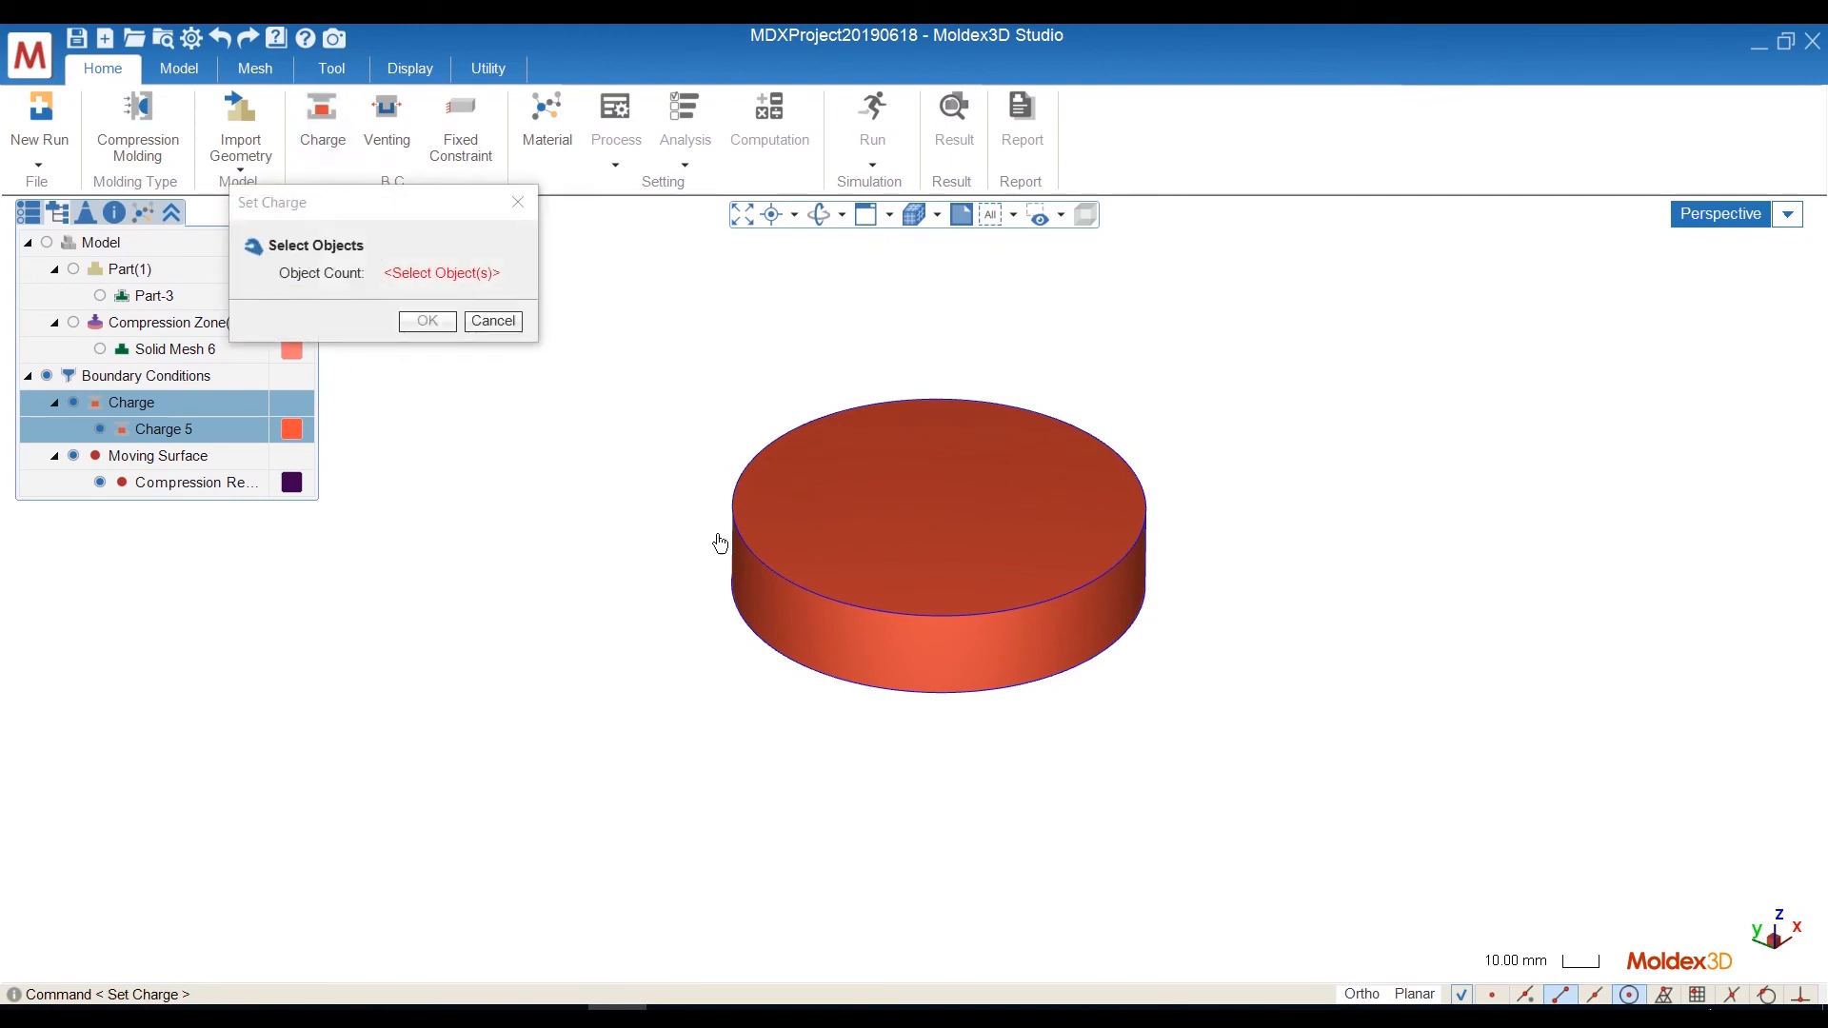
click(796, 477)
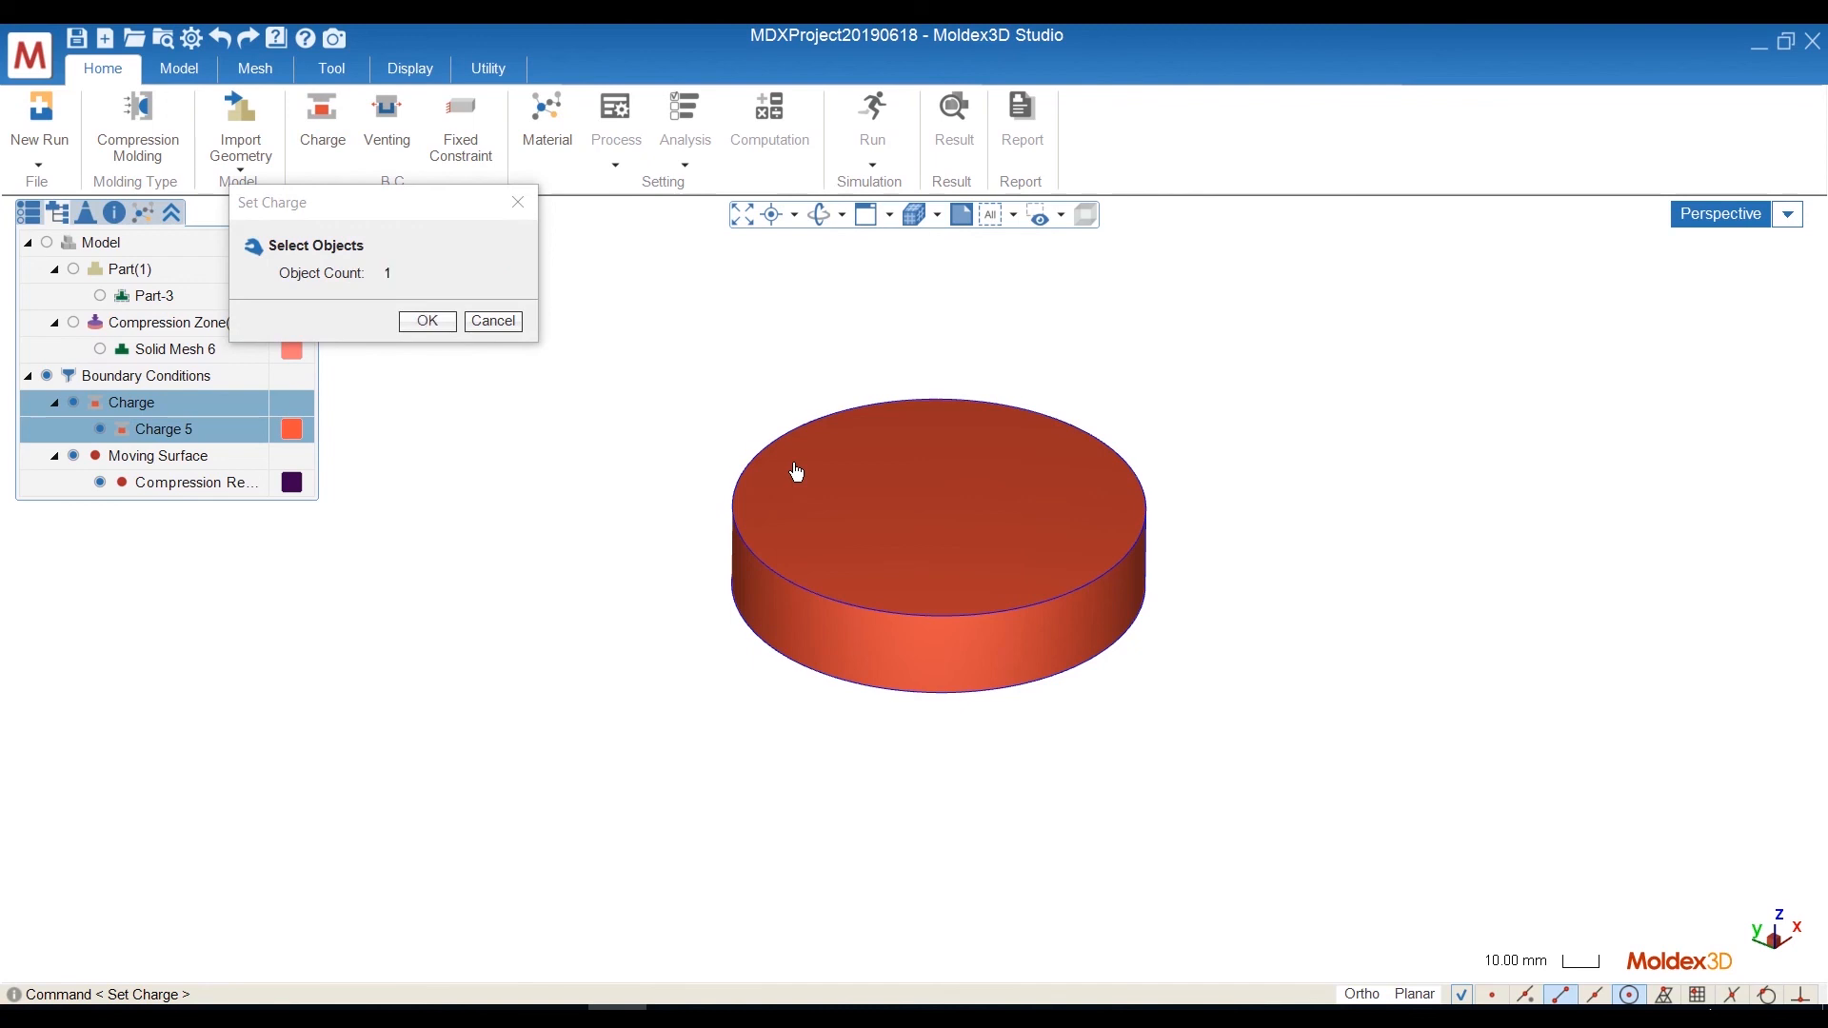
click(436, 325)
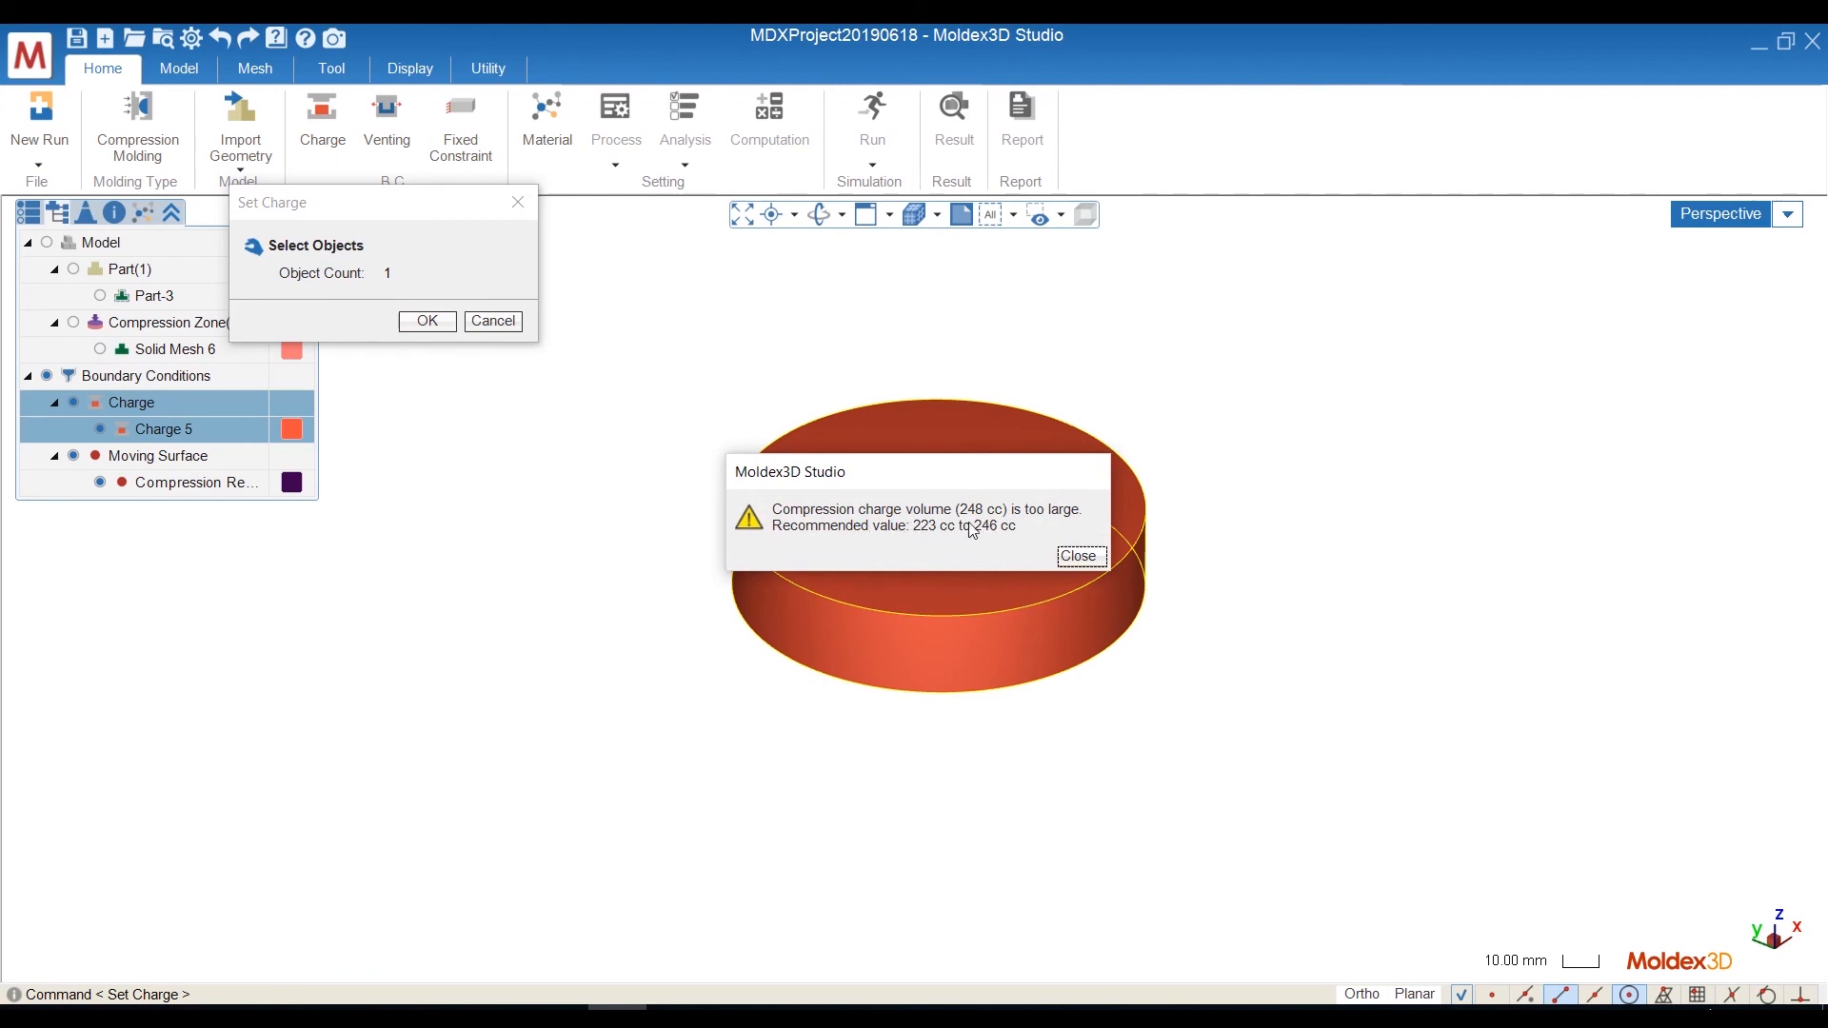
click(1082, 557)
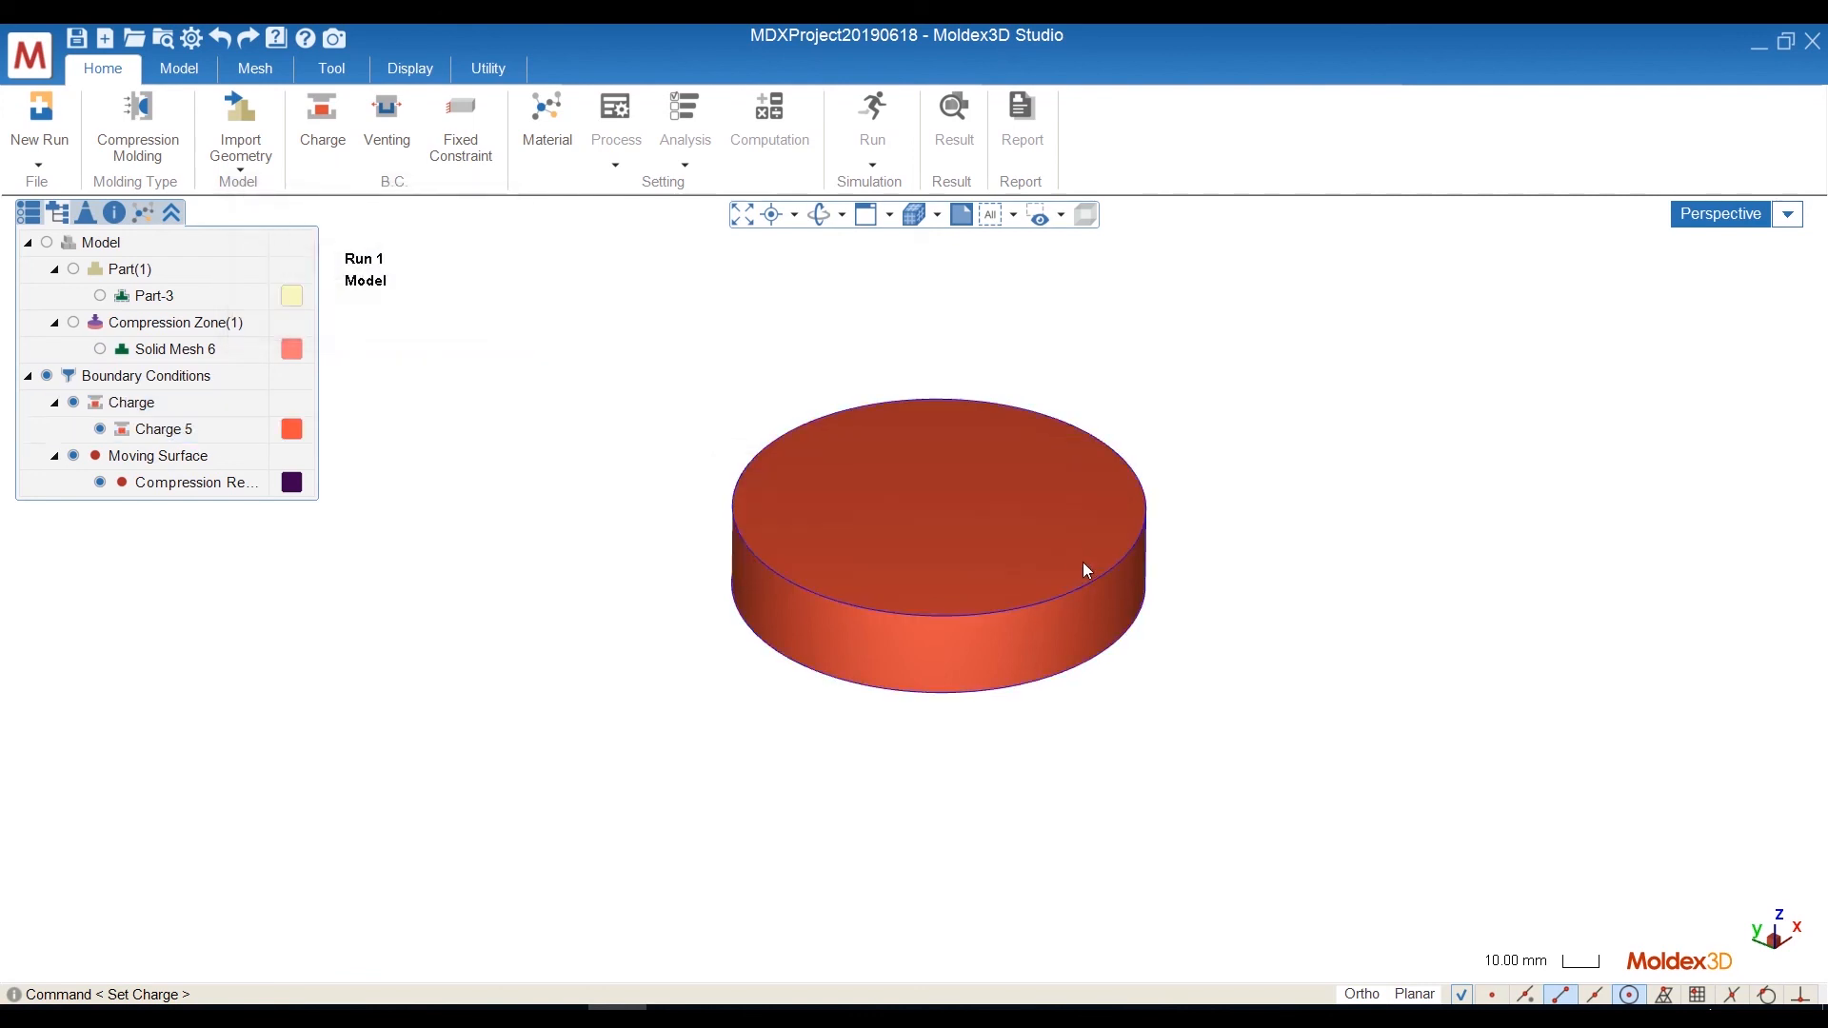
Scale the charge disc down uniformly by a factor of 0.98.
click(333, 68)
click(776, 99)
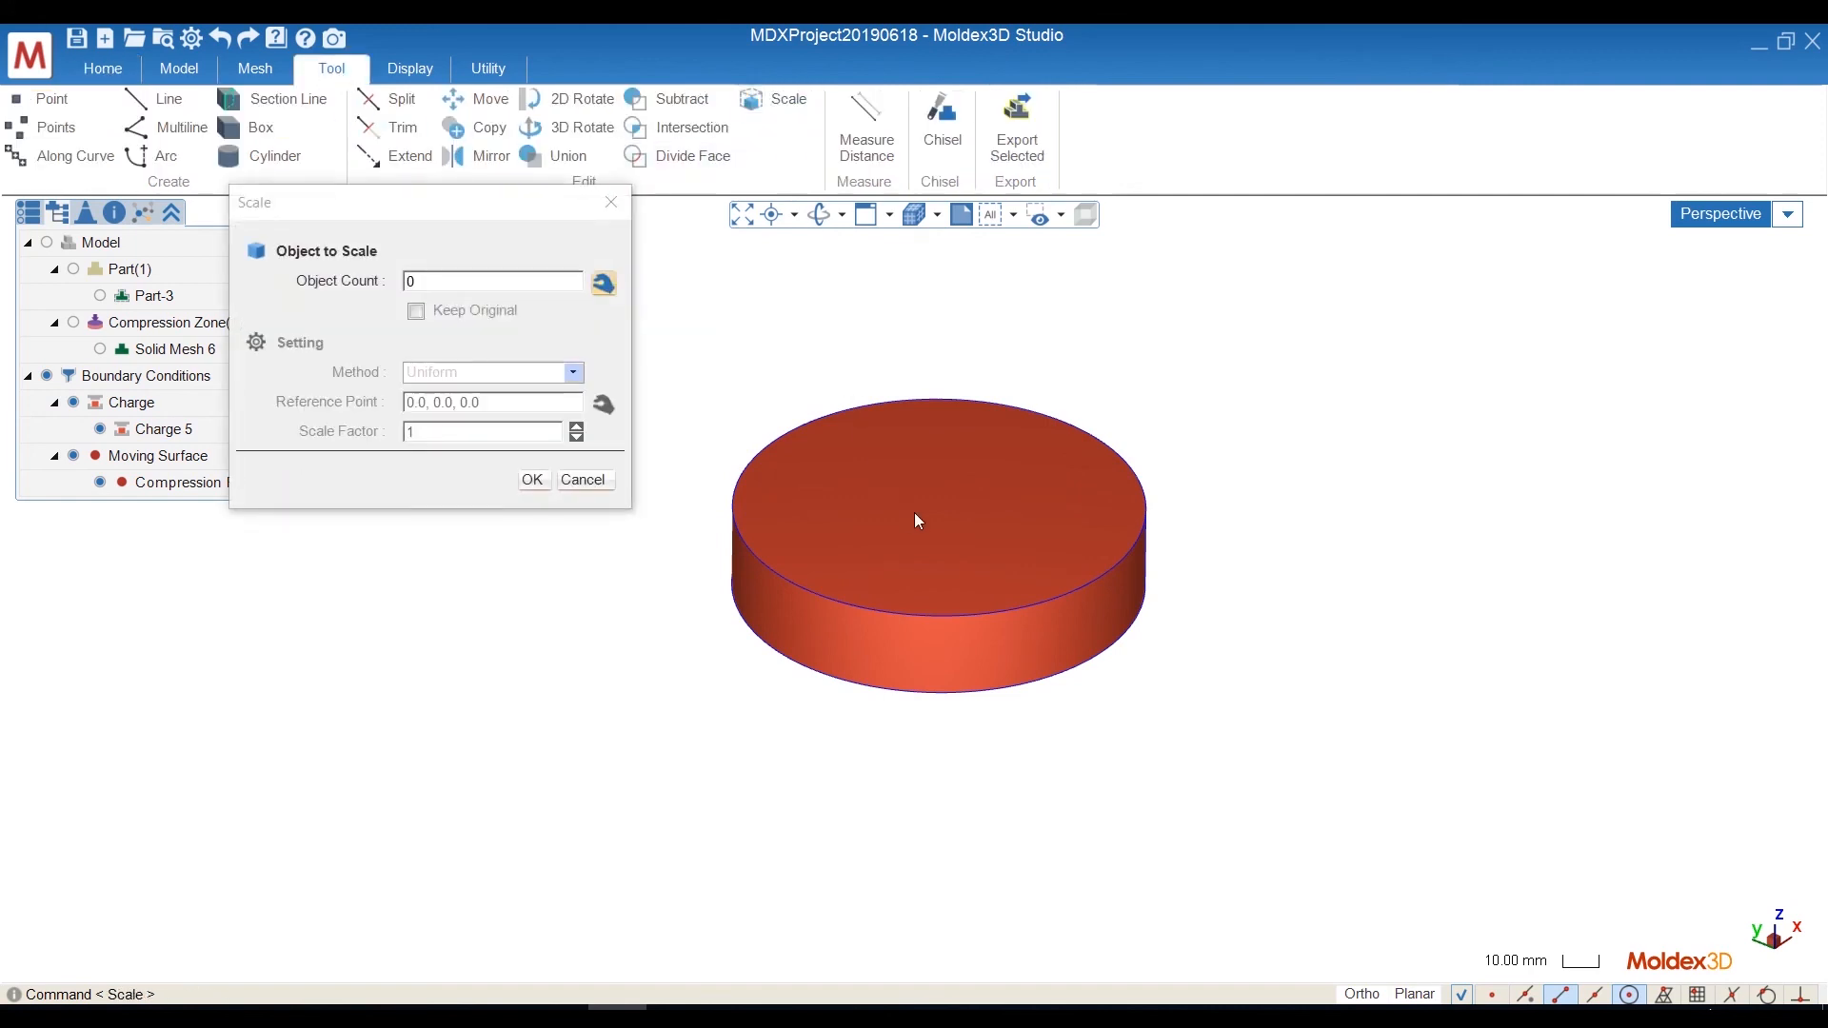
click(952, 592)
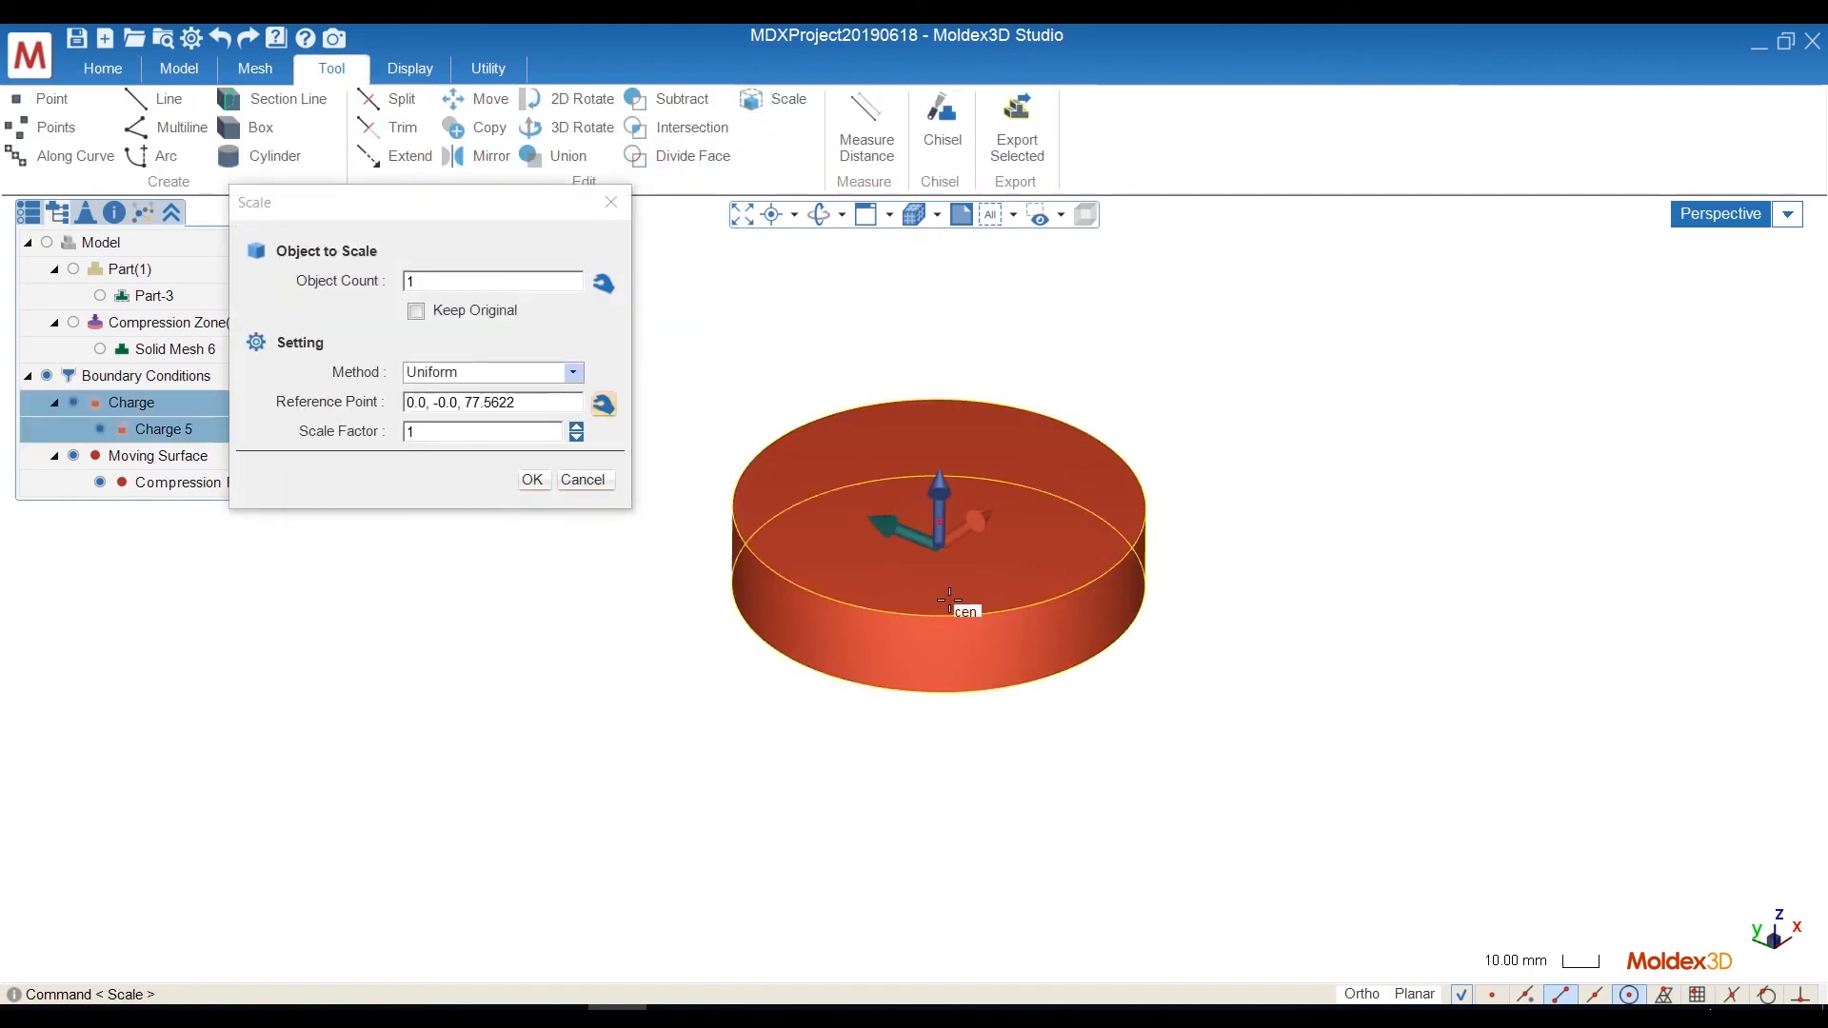
middle_drag(981, 659, 967, 624)
click(413, 432)
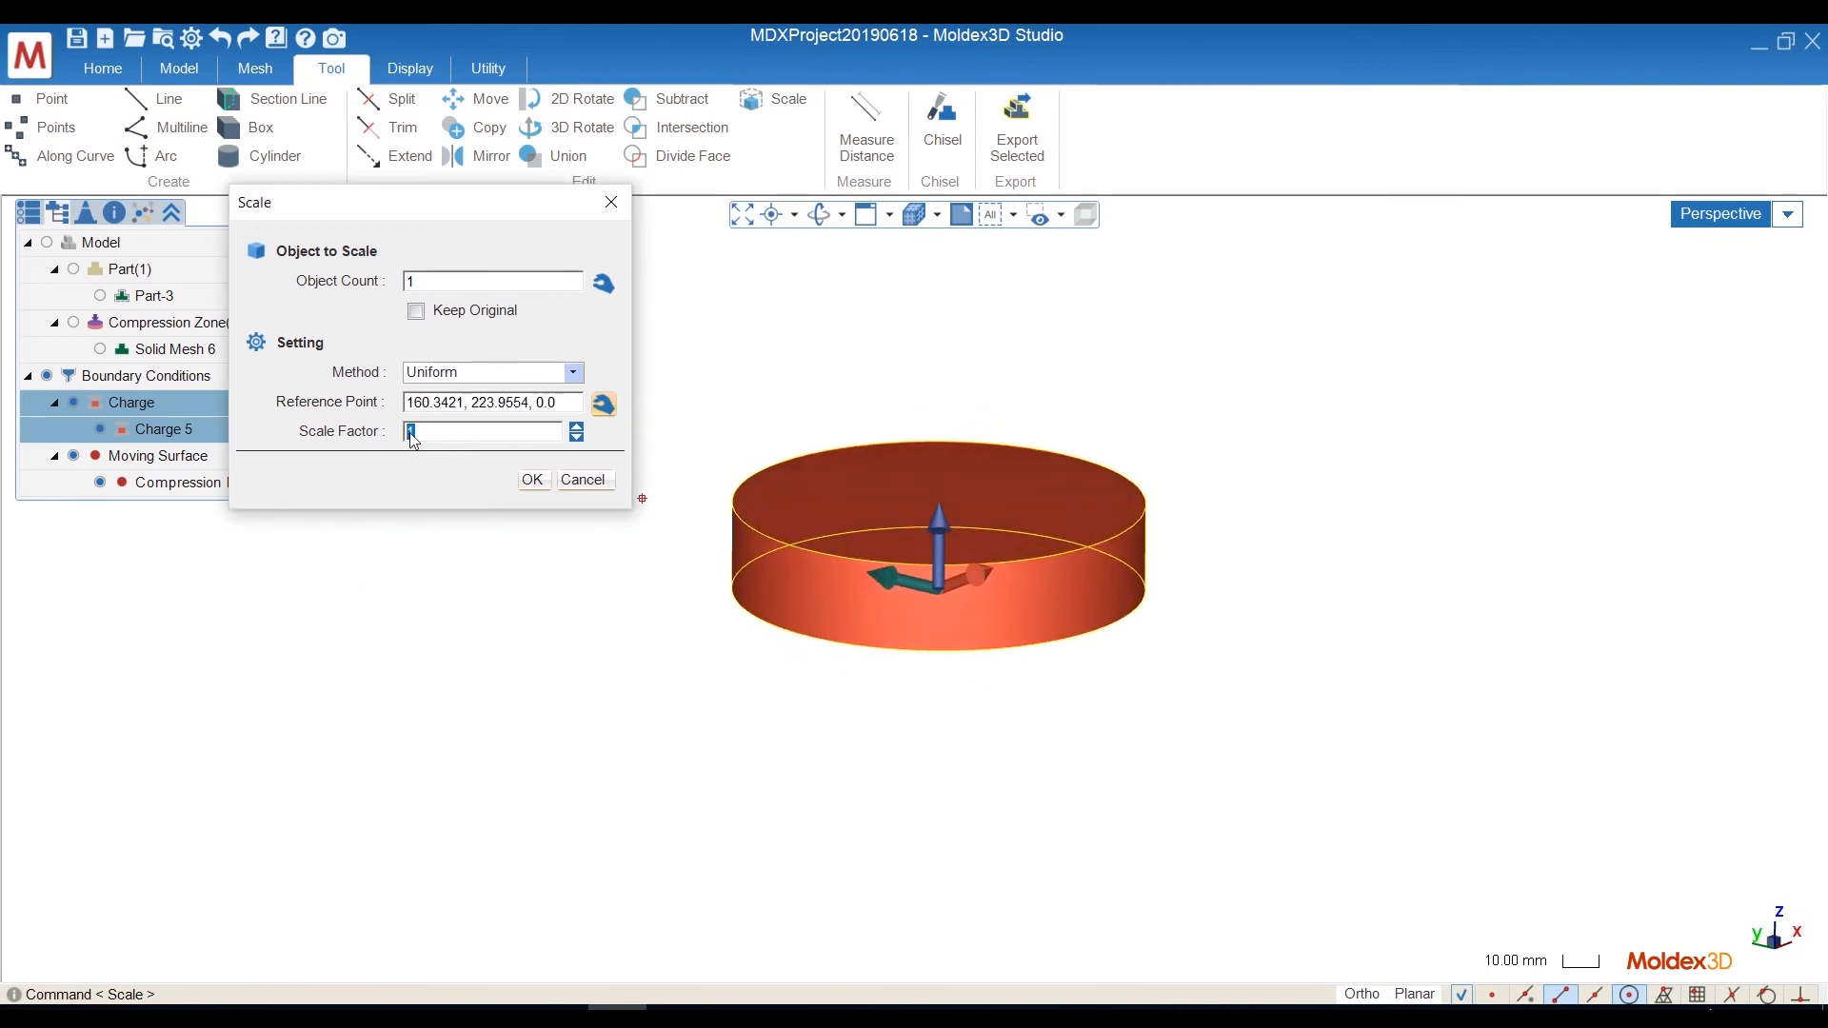
text(0.98)
click(535, 482)
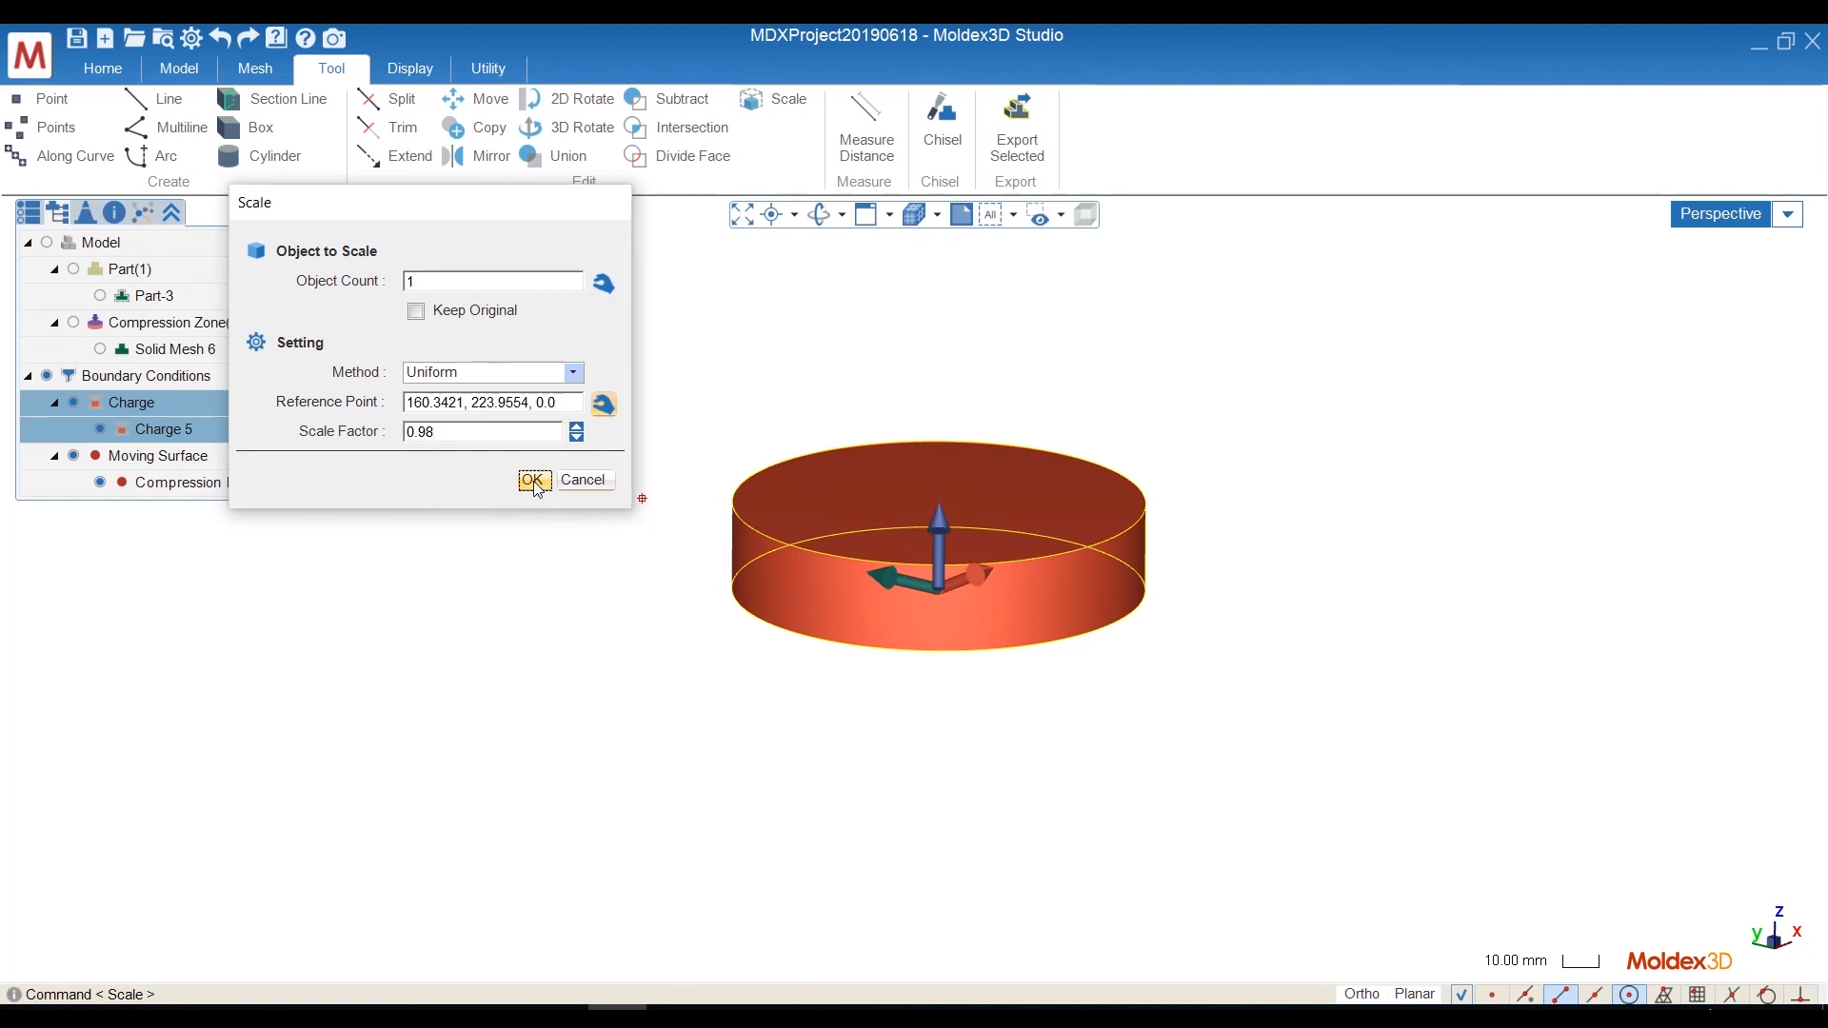
Reassign the slightly reduced disc as the compression charge.
click(105, 67)
click(322, 140)
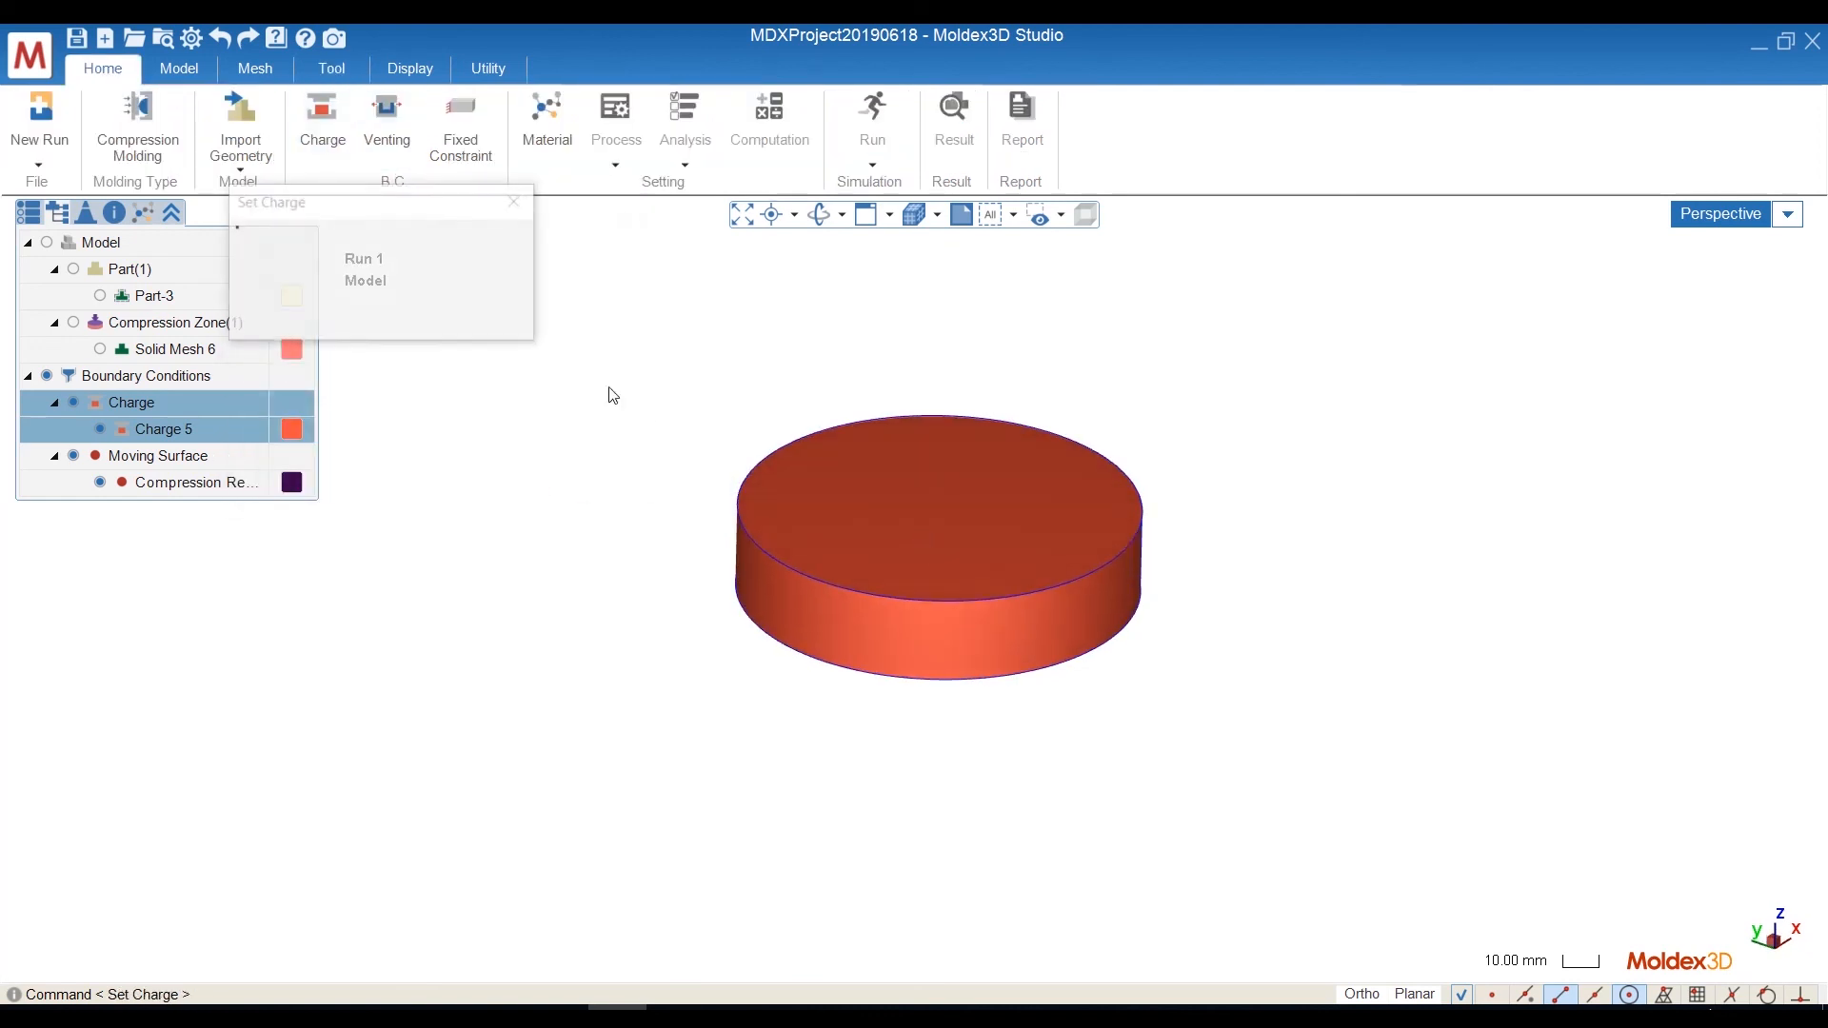
click(887, 489)
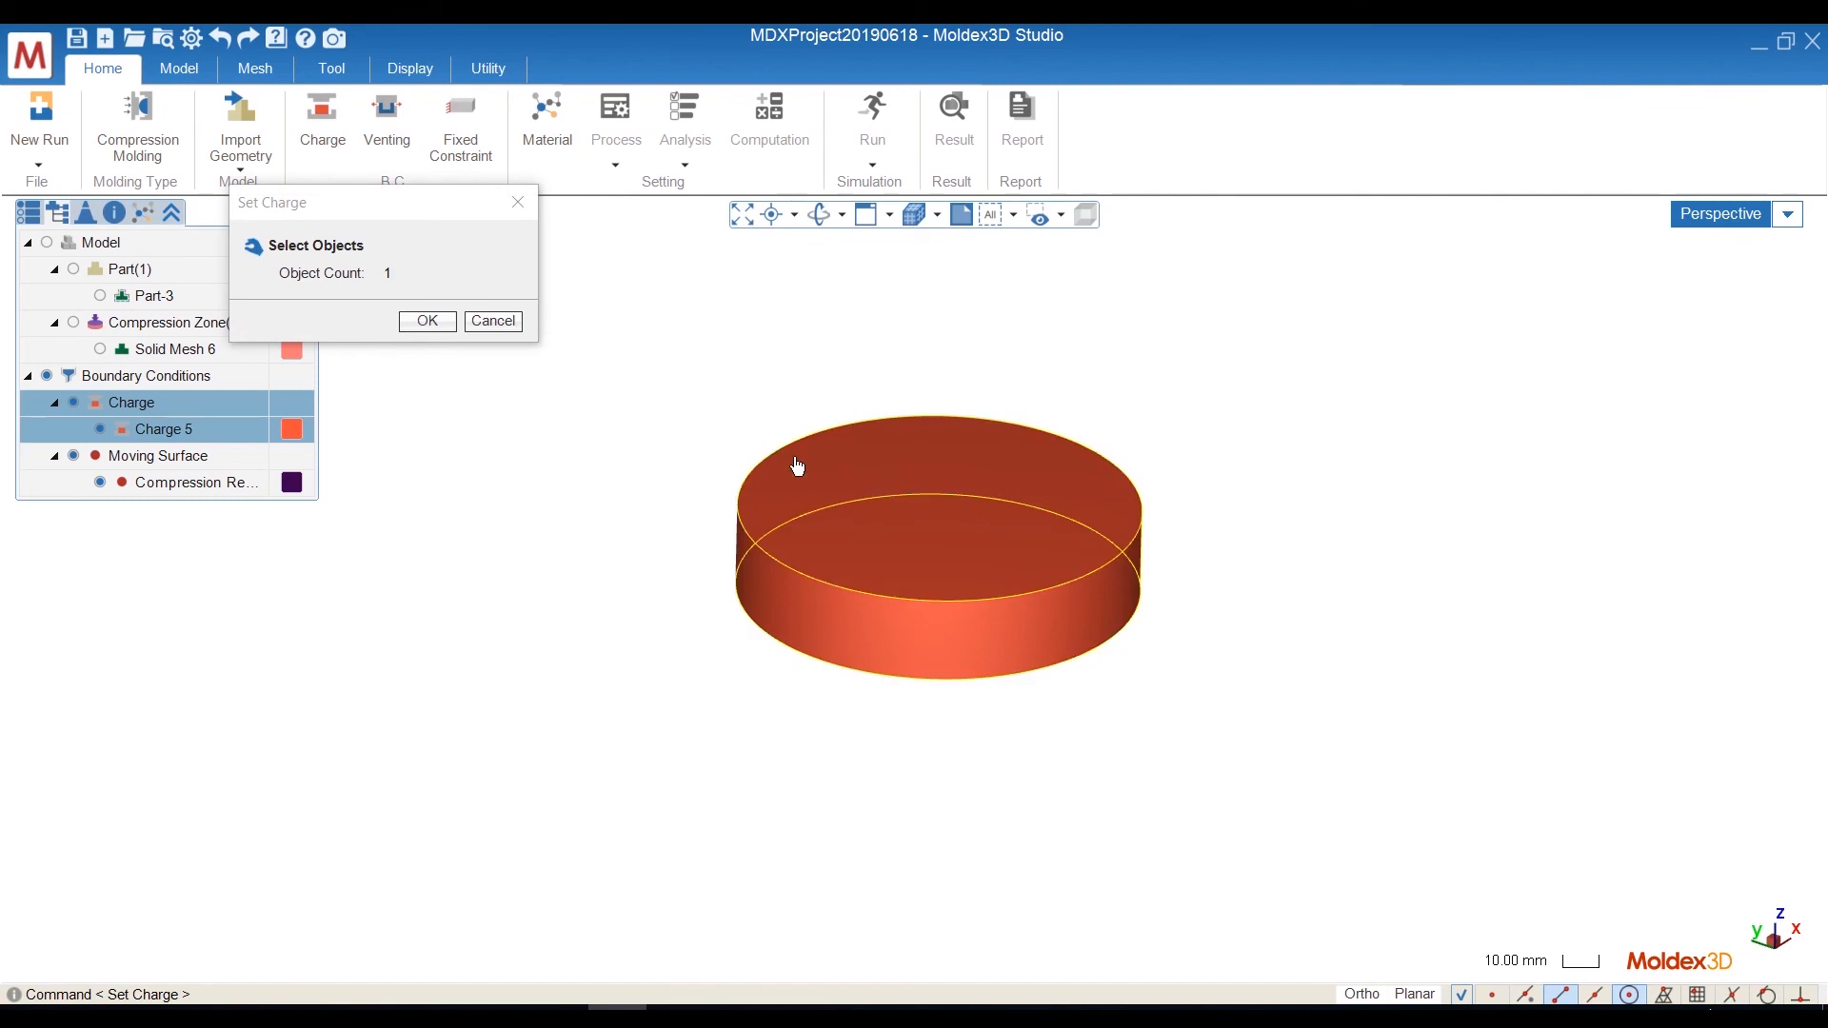
click(428, 322)
middle_drag(804, 440, 796, 480)
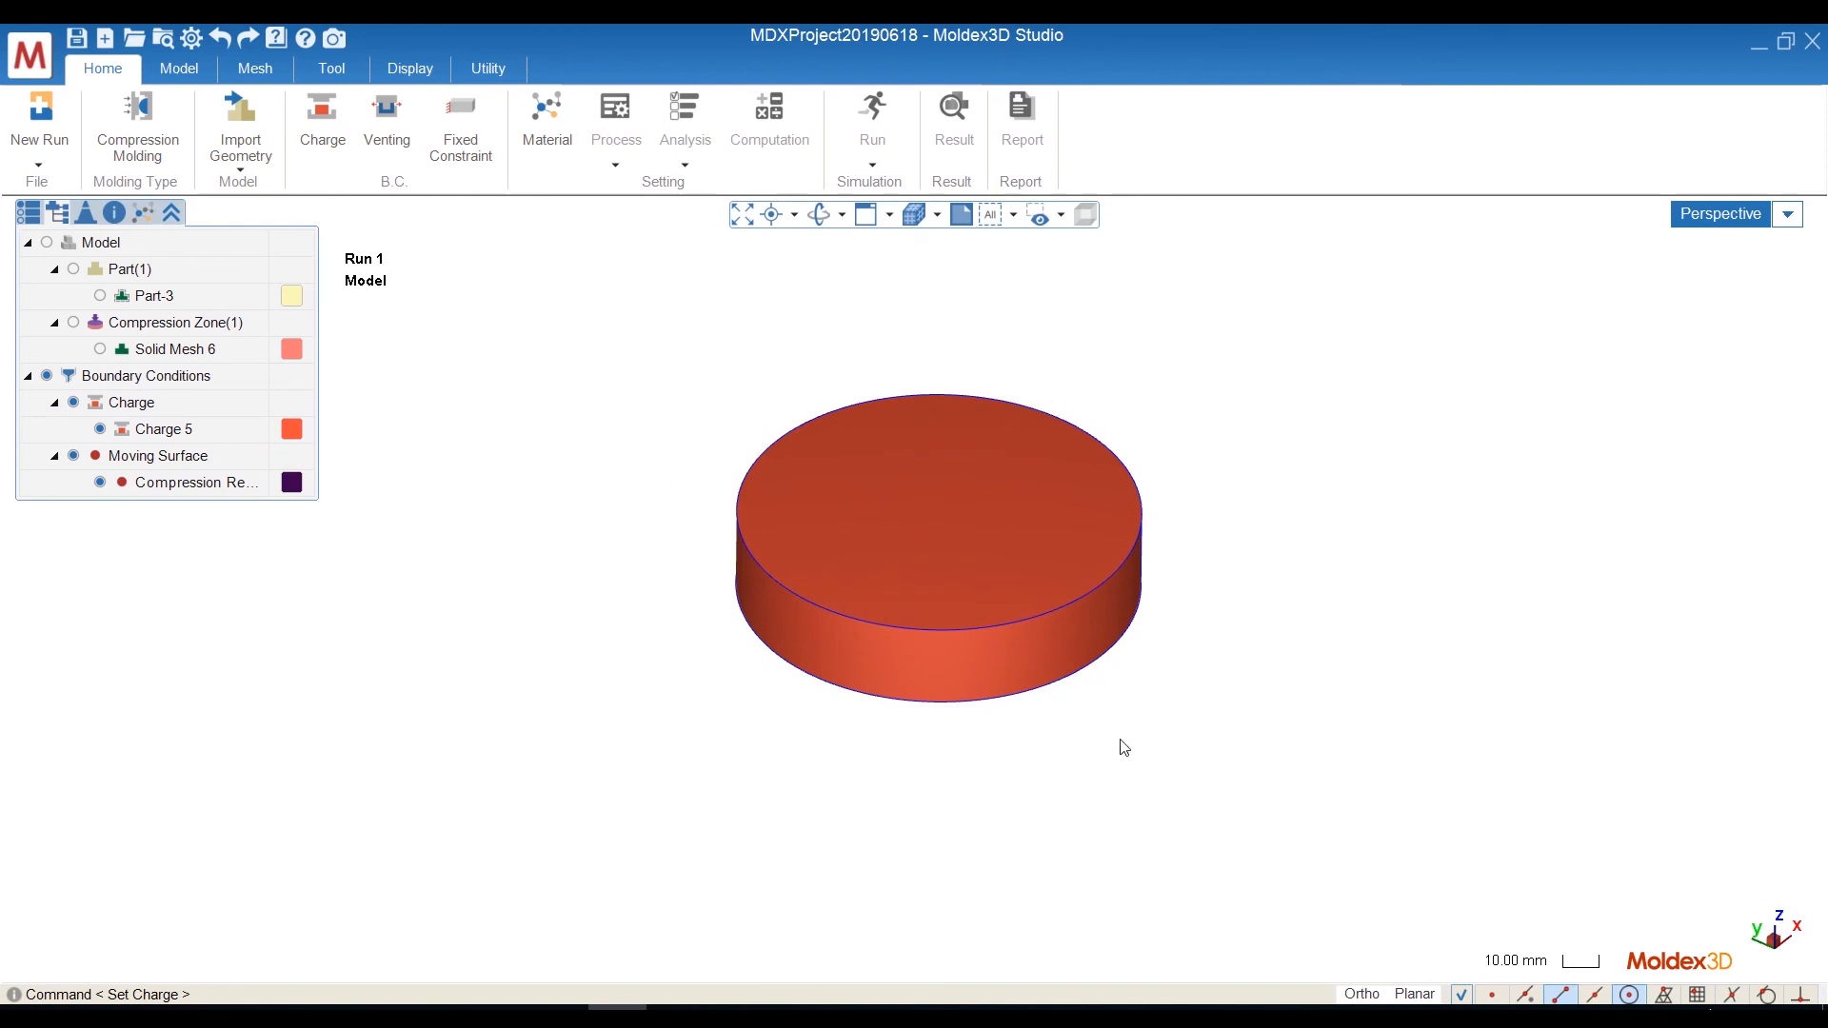
Show the part and compression zone again and inspect the complete model together with its boundary conditions.
click(75, 270)
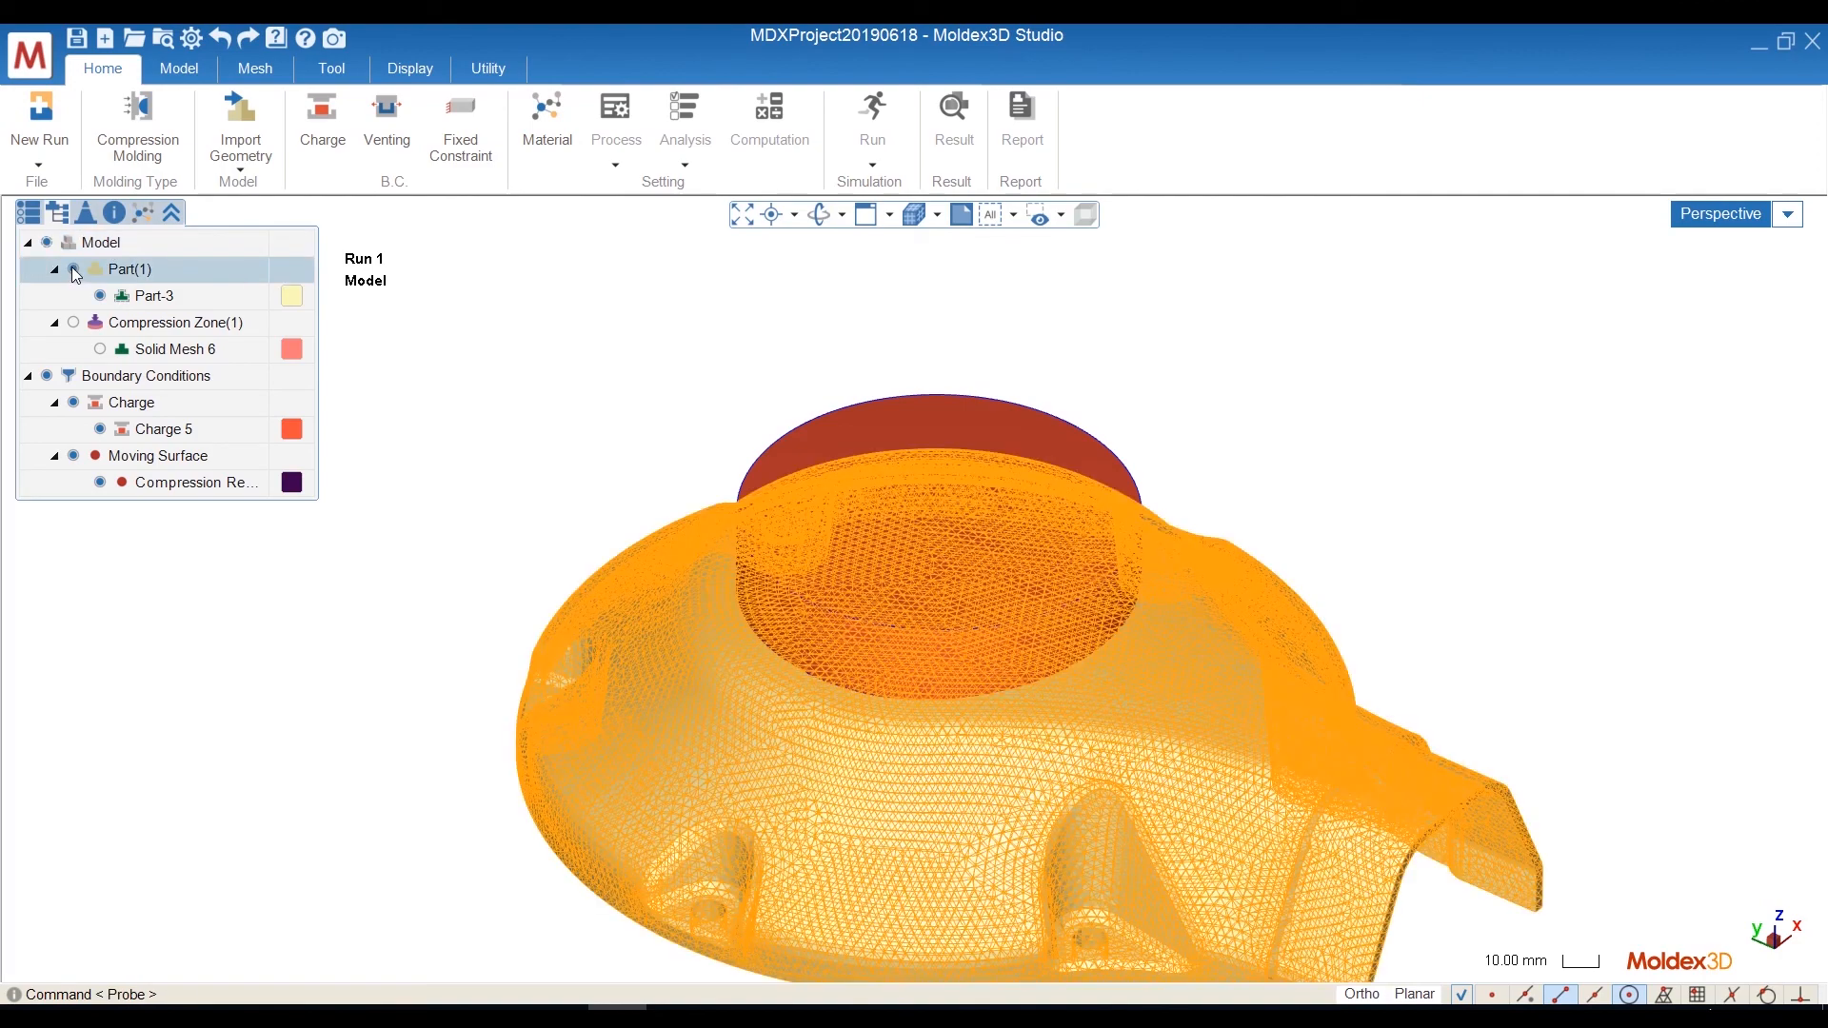
click(74, 324)
click(164, 351)
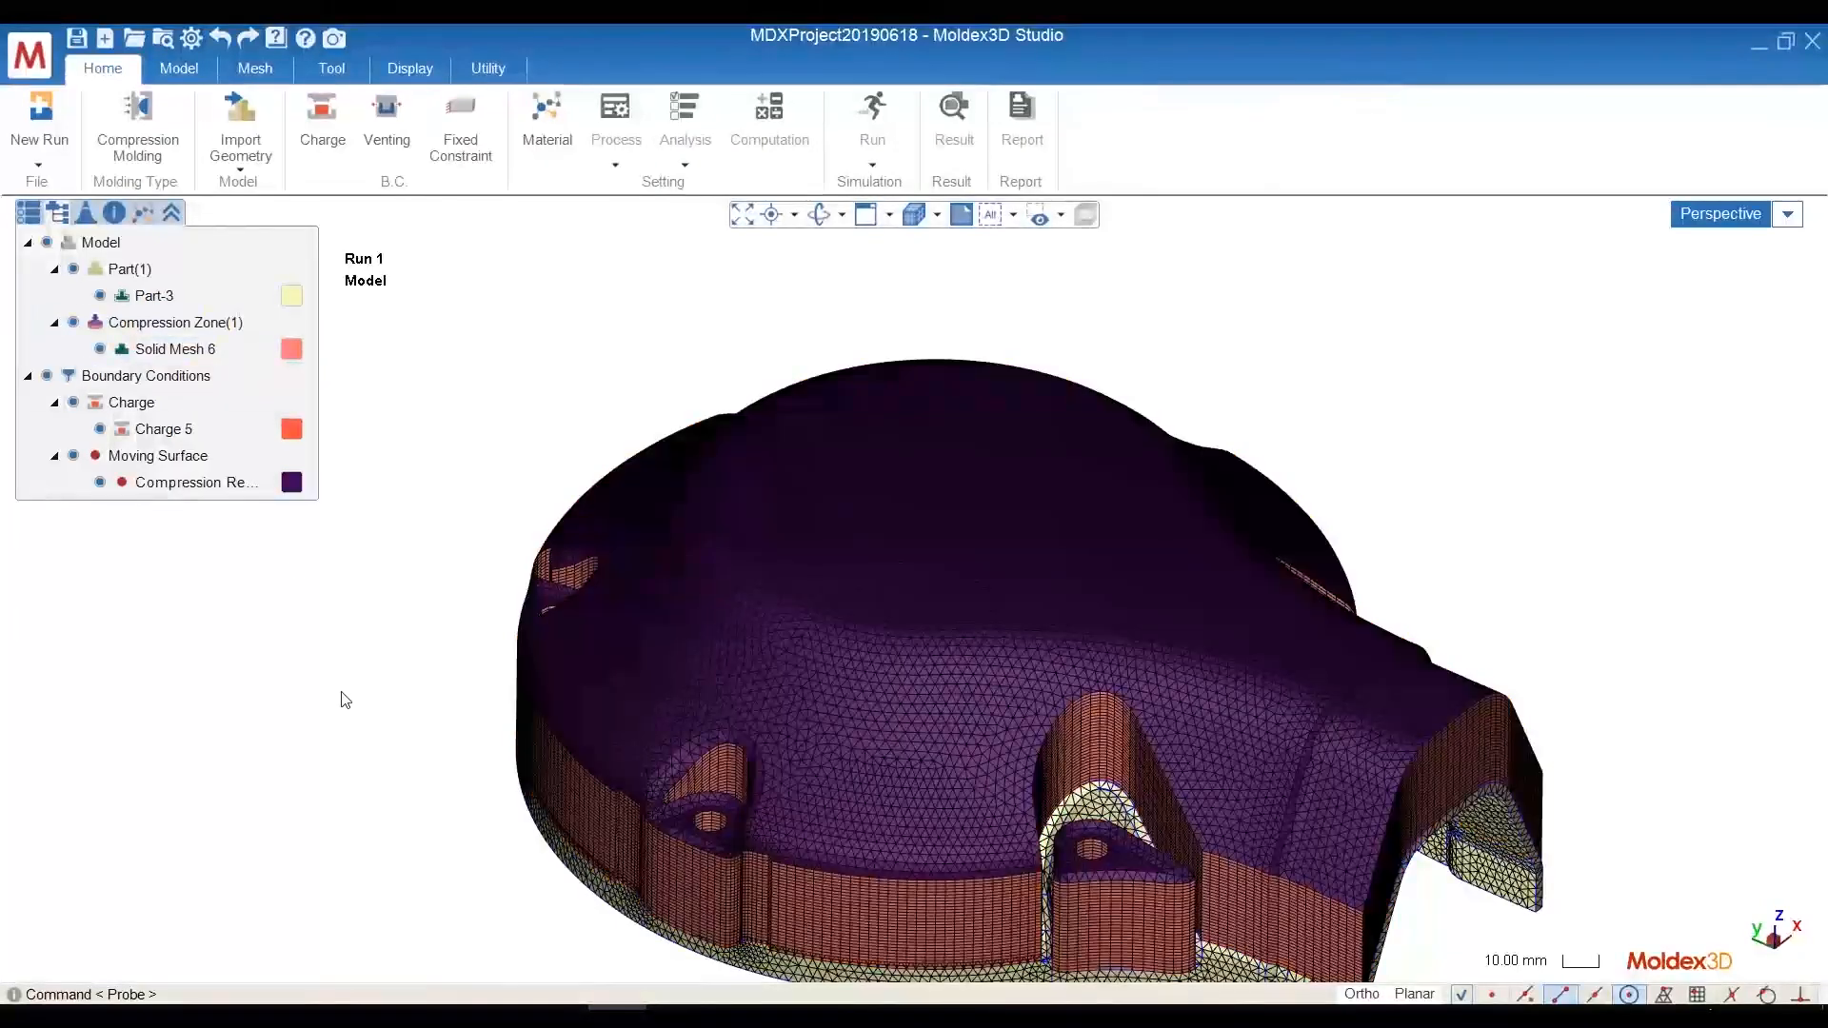
middle_drag(863, 777, 825, 499)
scroll(800, 590, up, 3)
scroll(819, 495, down, 2)
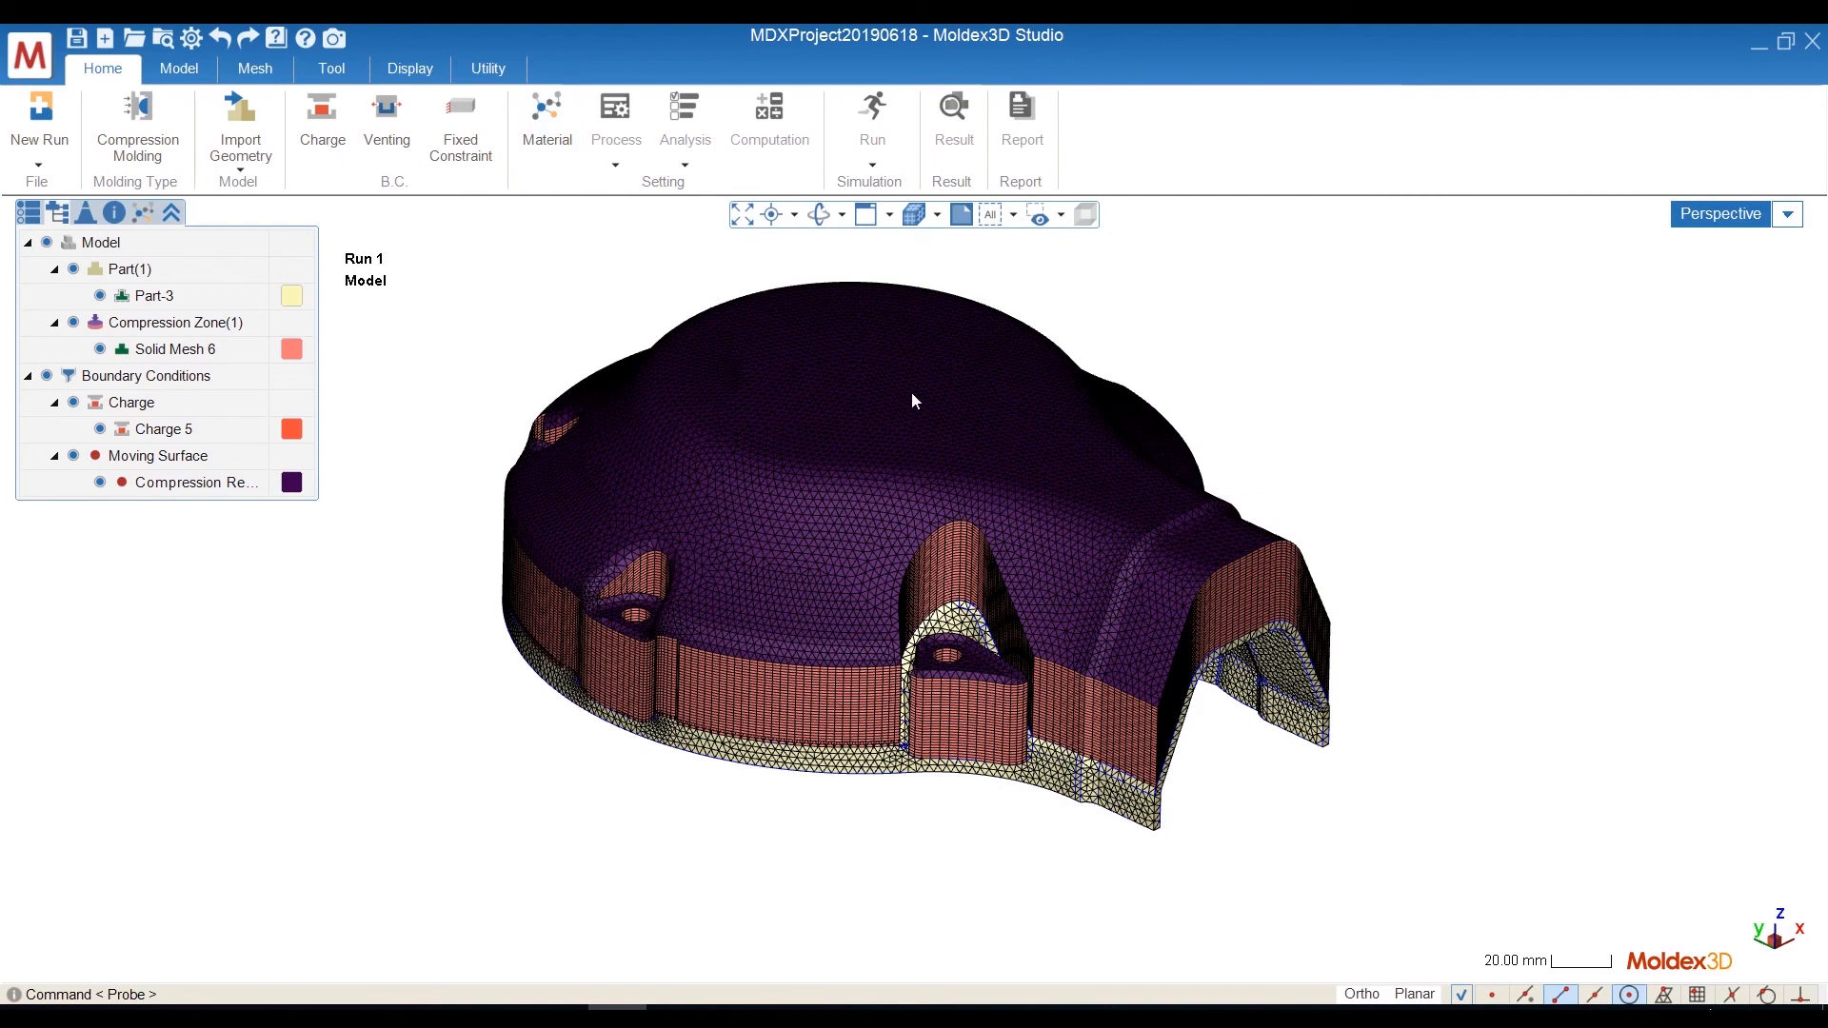
middle_drag(776, 512, 867, 653)
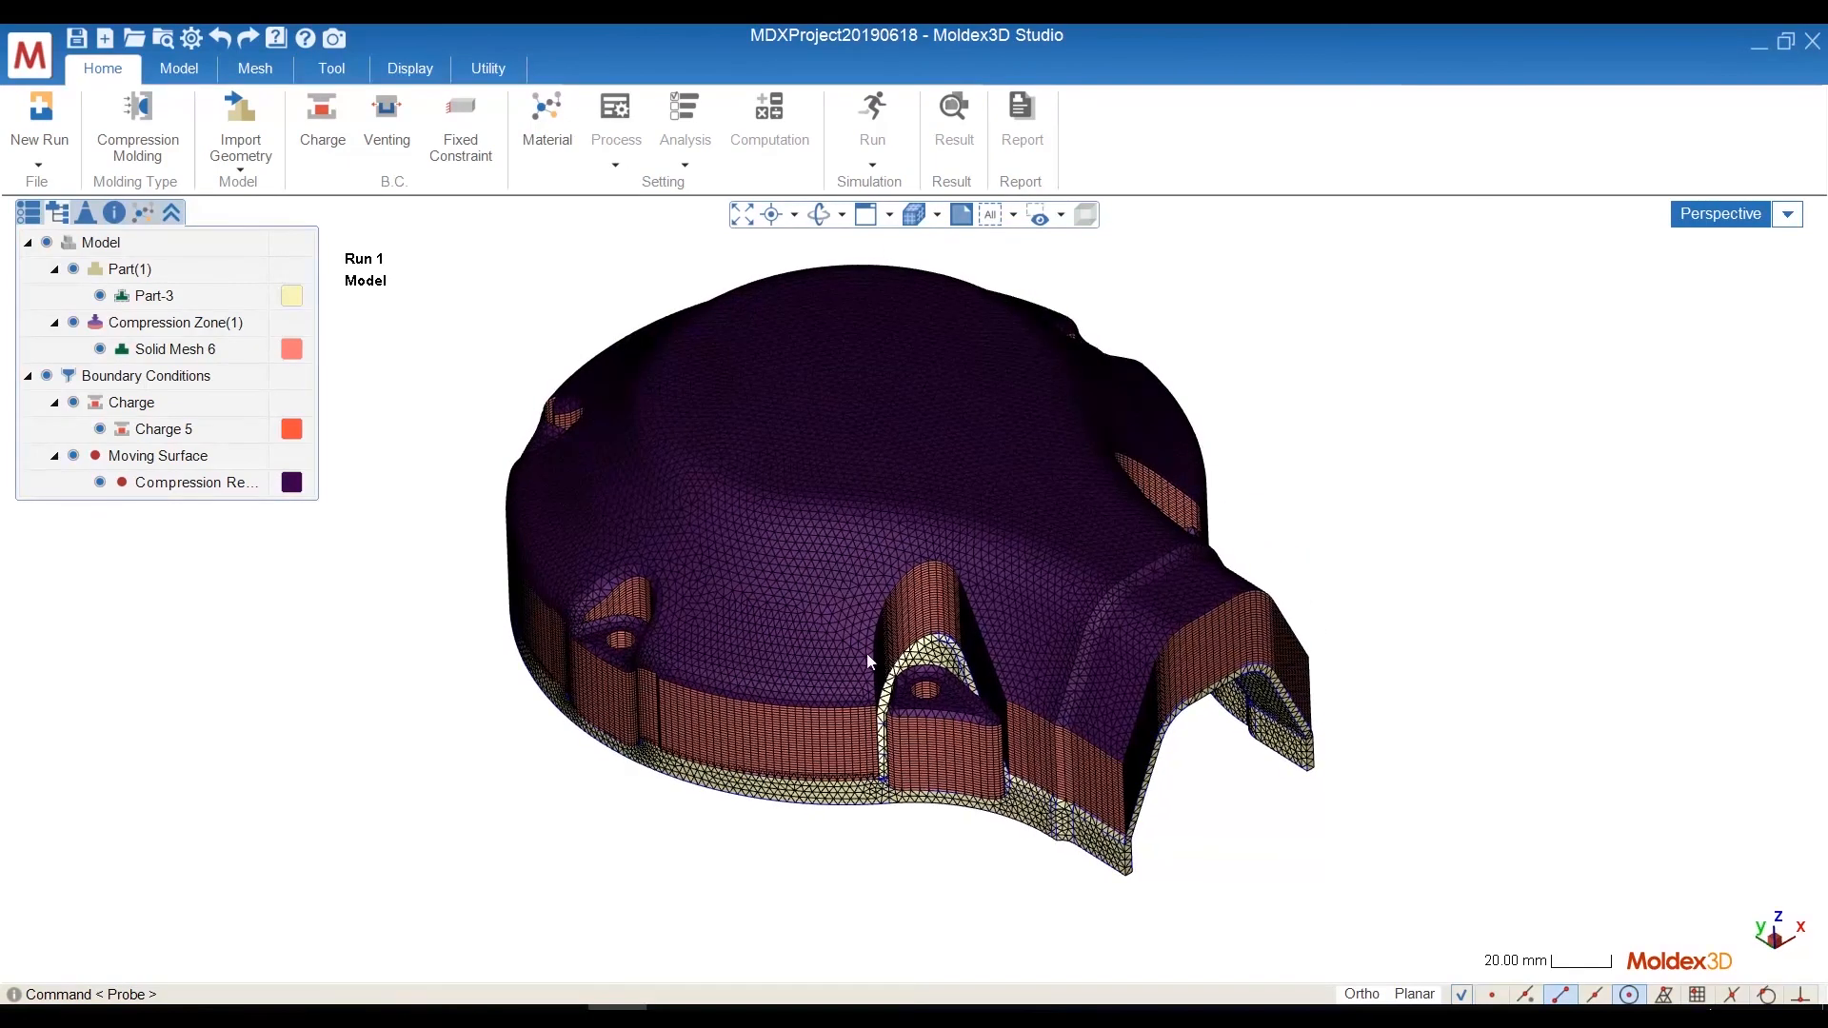